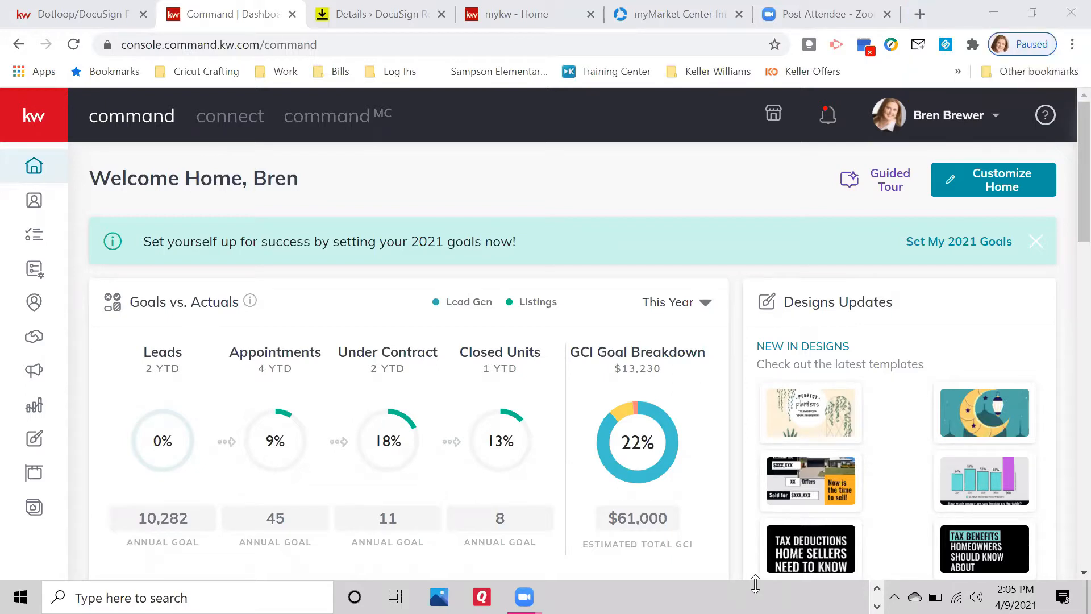
Check account settings for DocuSign as a connected app, then go to Contacts.
{"action": "left_click", "coordinate": [954, 121]}
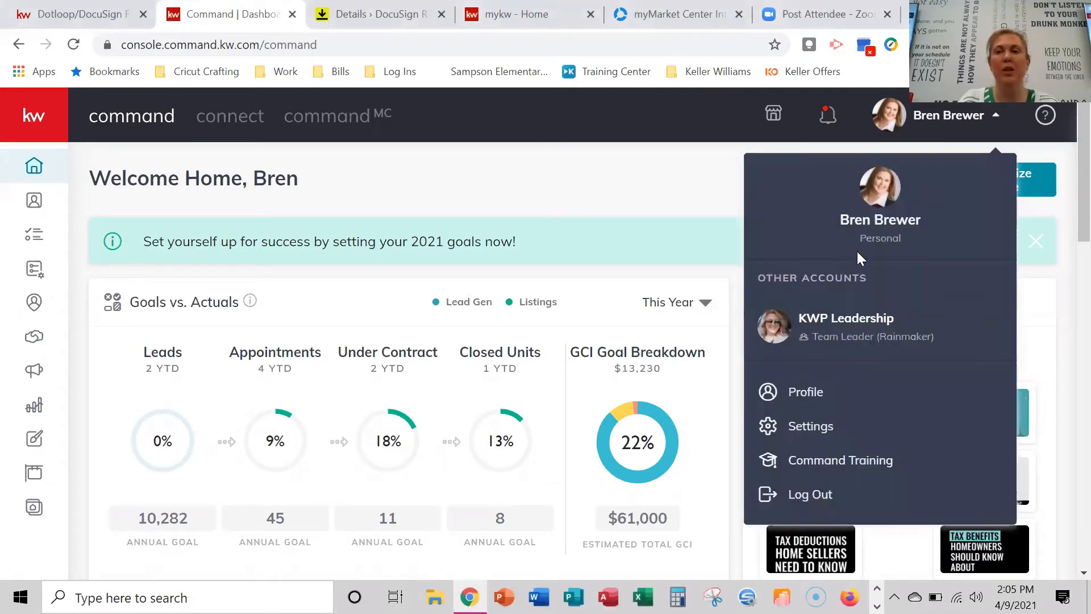
{"action": "left_click", "coordinate": [804, 427]}
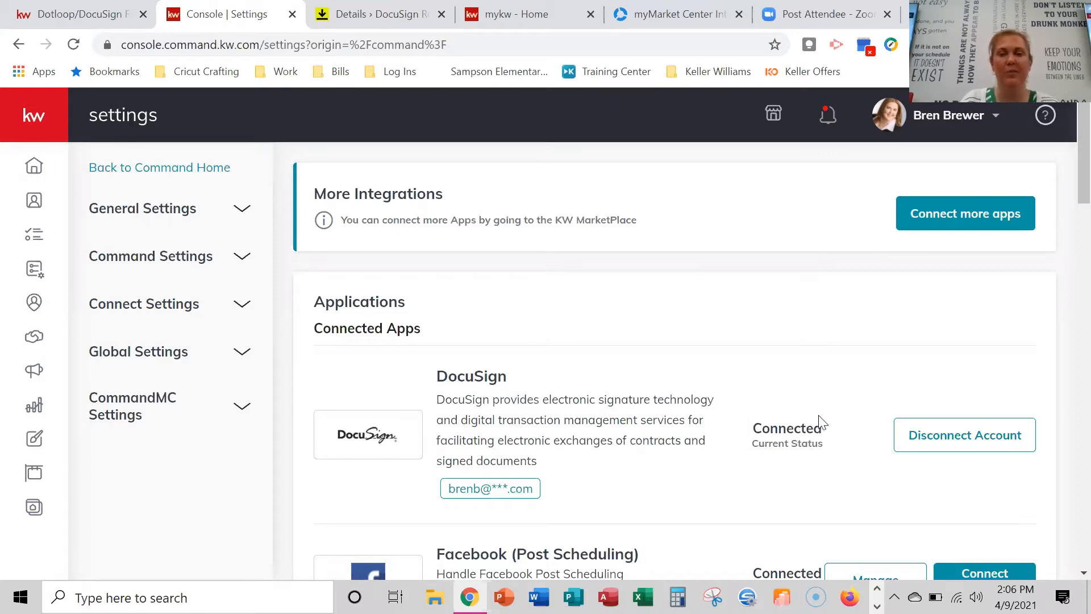
{"action": "left_click", "coordinate": [34, 202]}
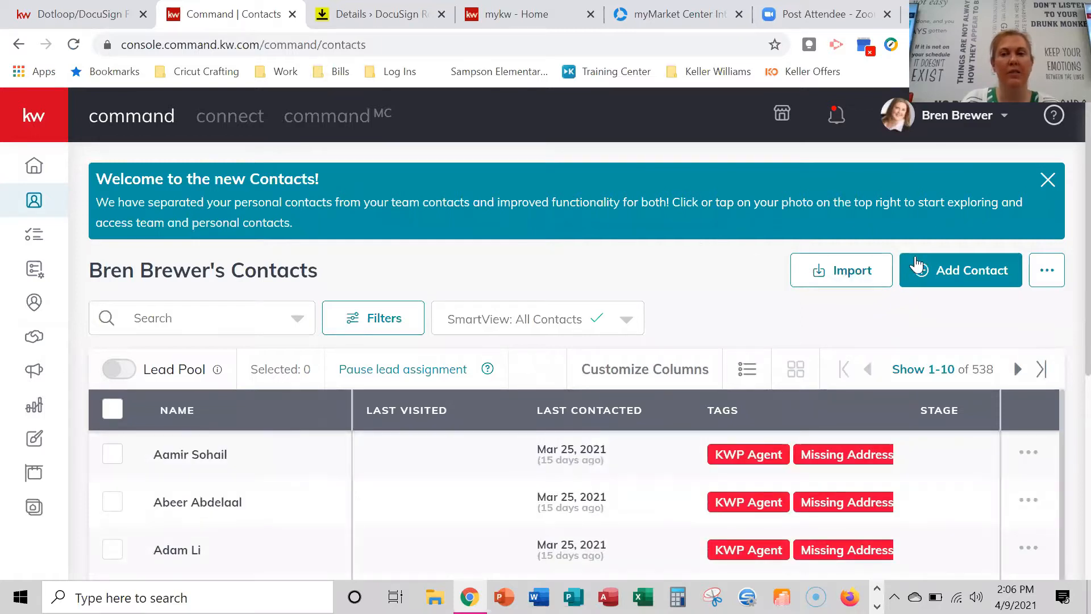
Start a new contact and enter the contact's full name, email and phone number.
{"action": "left_click", "coordinate": [964, 269]}
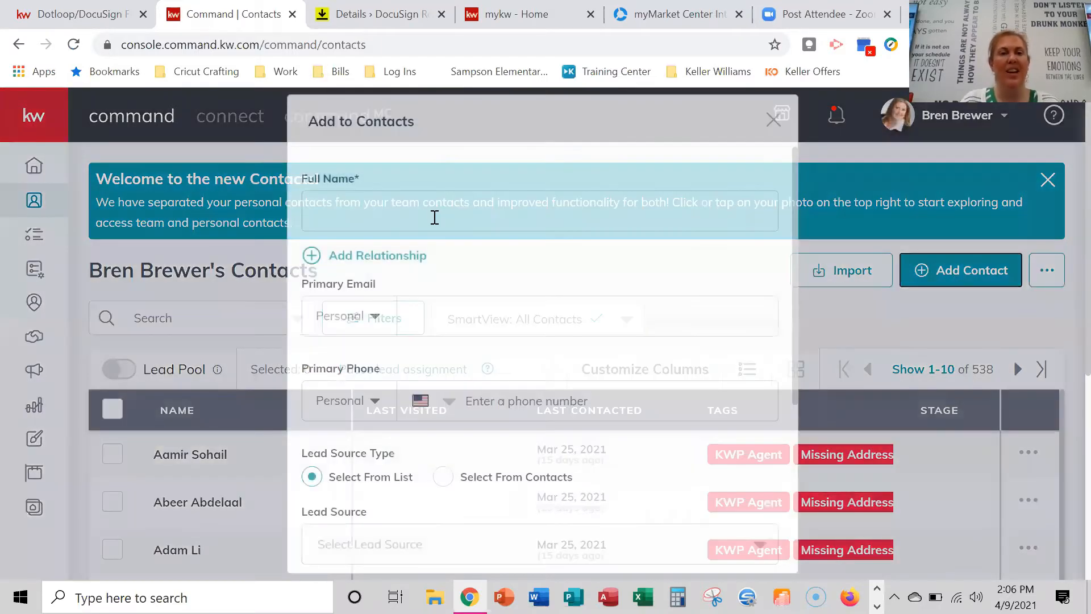
{"action": "left_click", "coordinate": [435, 217]}
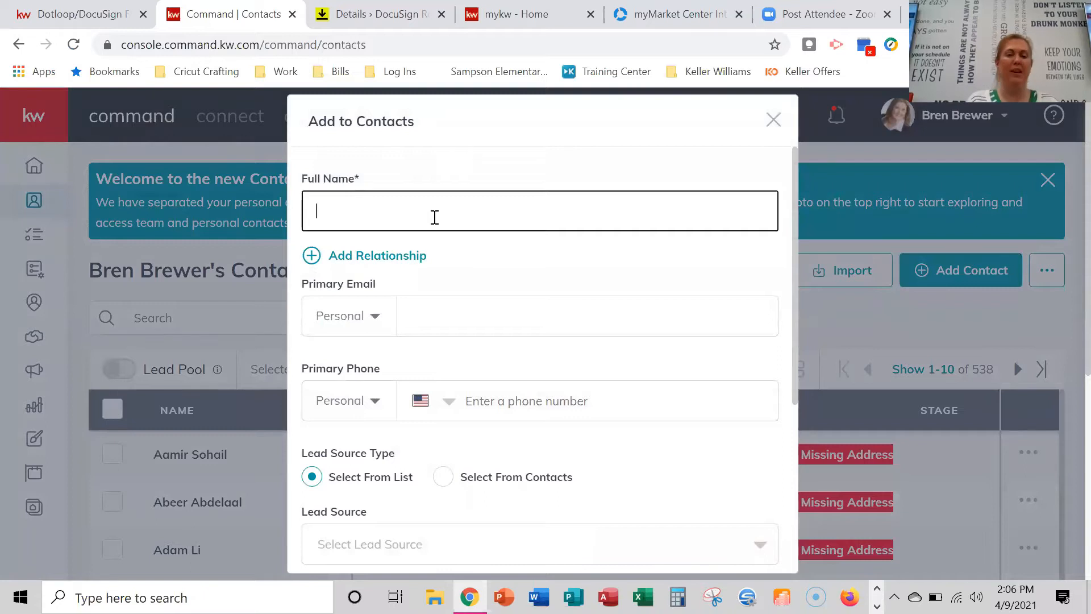
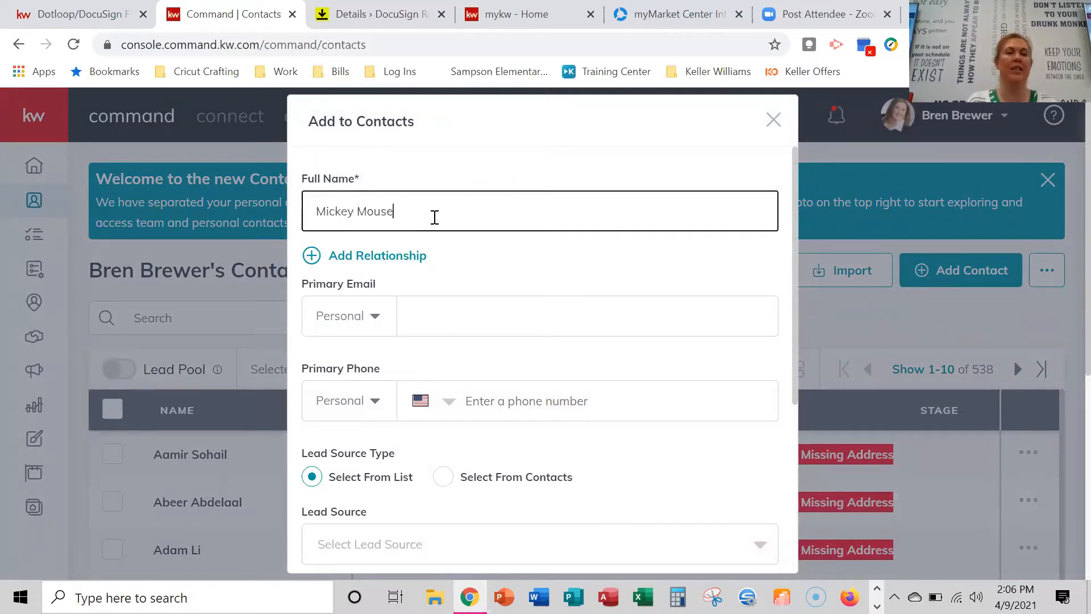
{"action": "key", "text": "Tab"}
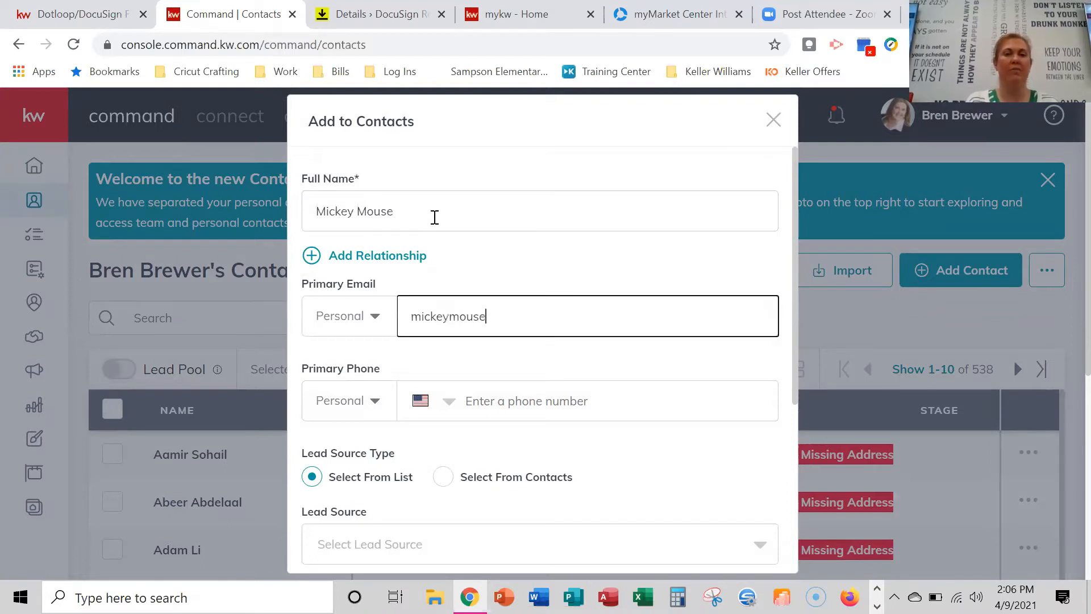
{"action": "key", "text": "Tab"}
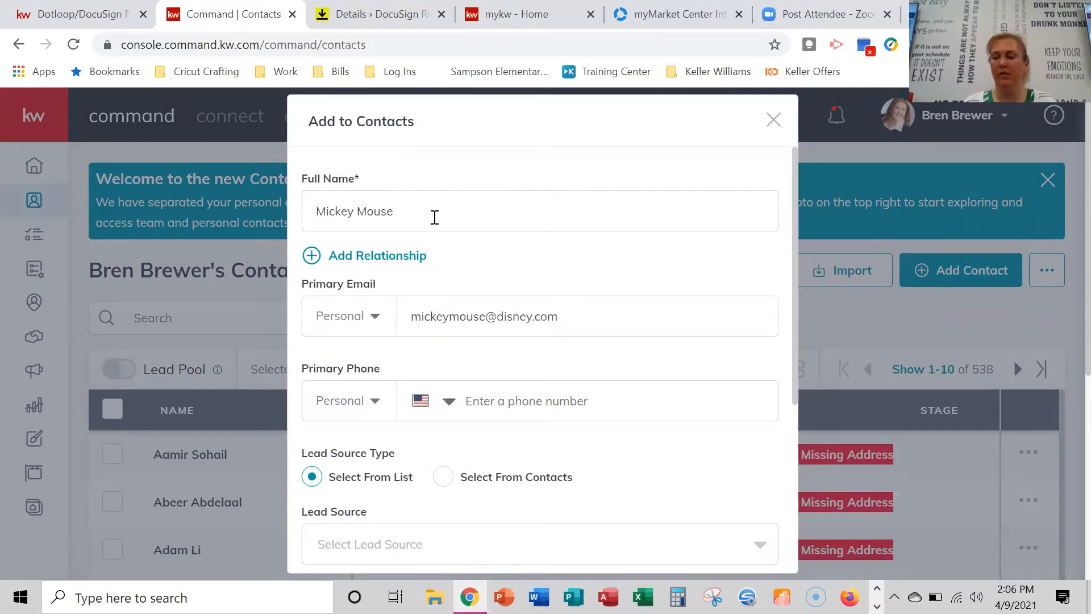
{"action": "key", "text": "Tab"}
Tag the new contact as Seller.
{"action": "left_click_drag", "start_coordinate": [794, 367], "coordinate": [653, 405]}
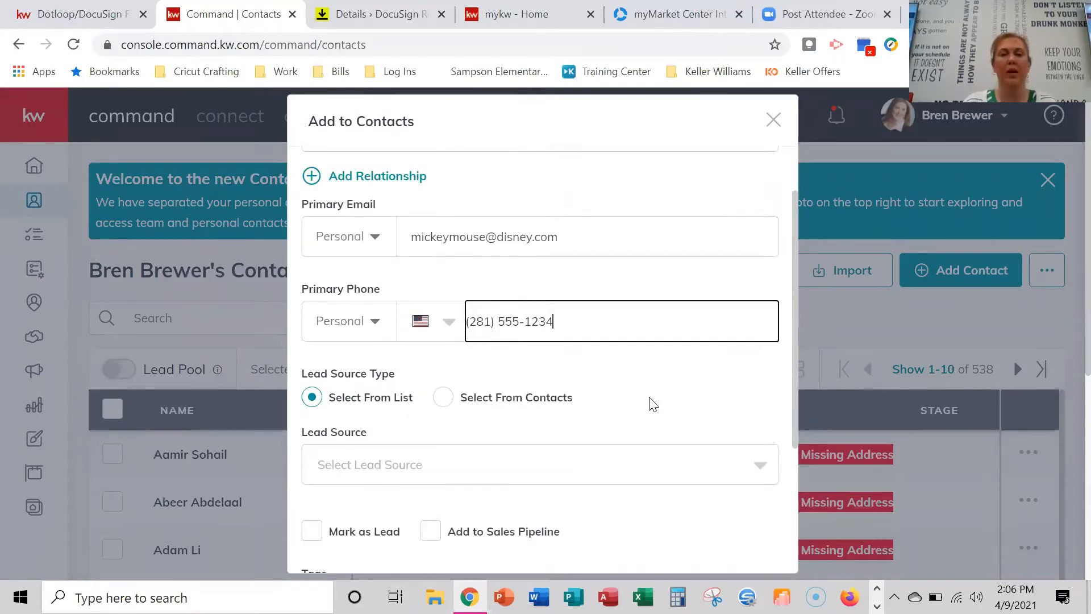
{"action": "scroll", "coordinate": [653, 404], "scroll_direction": "down", "scroll_amount": 3}
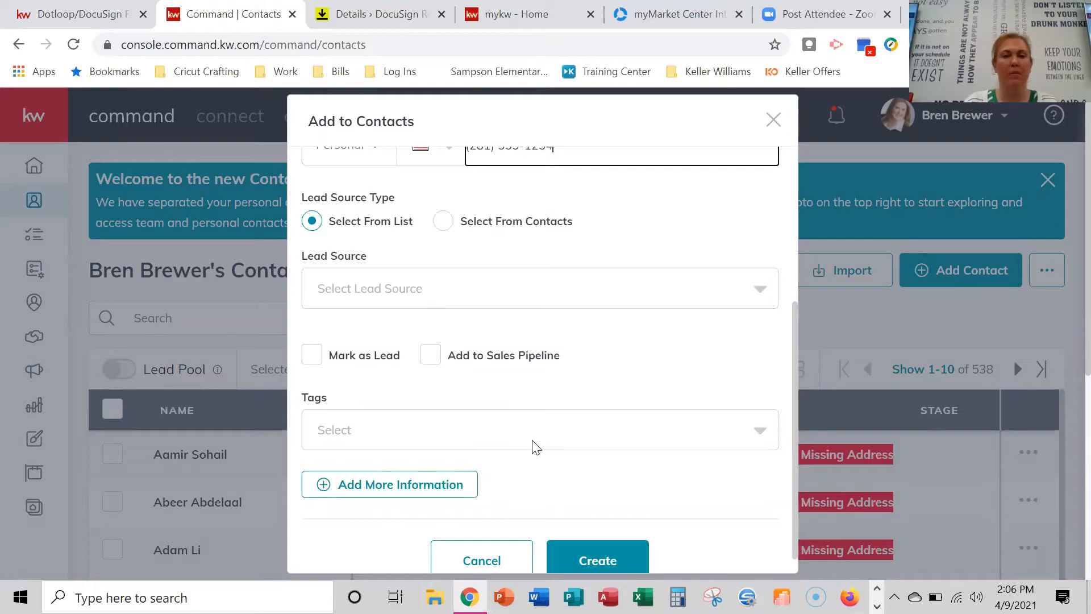
{"action": "left_click", "coordinate": [457, 430]}
{"action": "type", "text": "seller"}
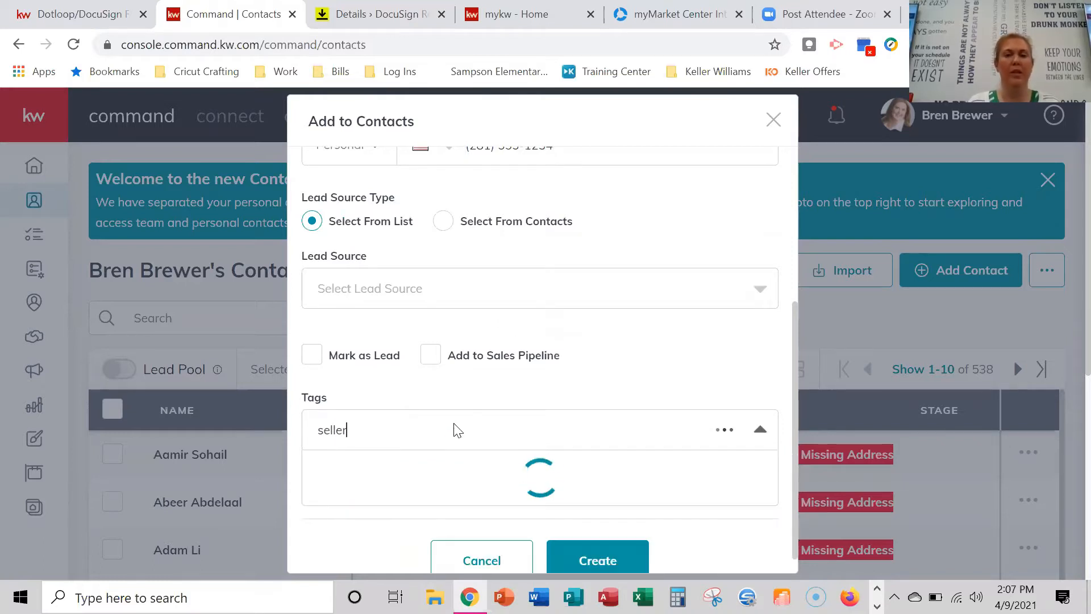
{"action": "left_click", "coordinate": [468, 465]}
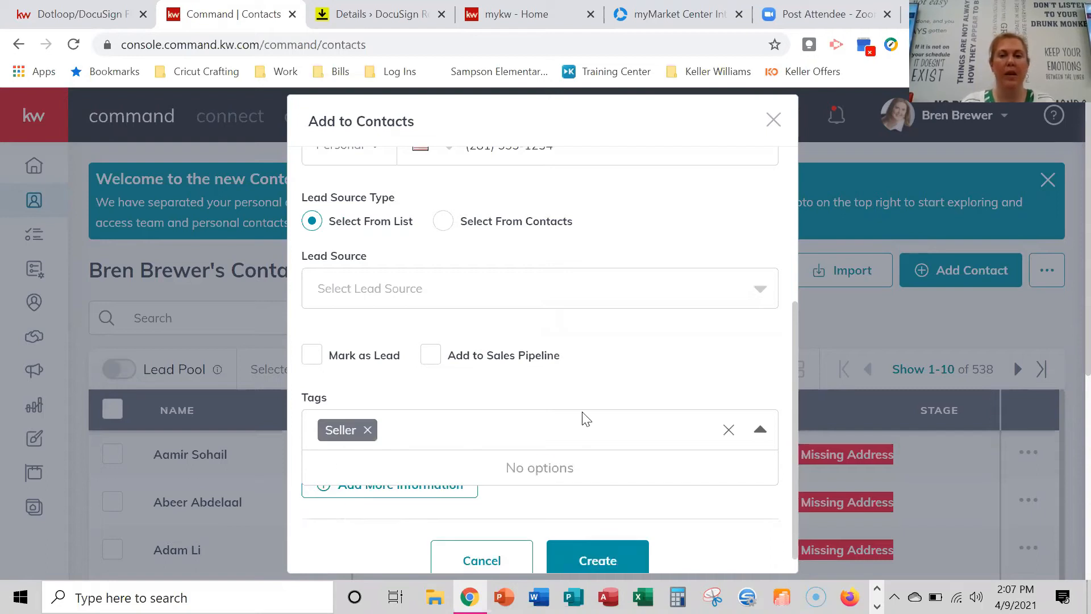
{"action": "left_click", "coordinate": [760, 429]}
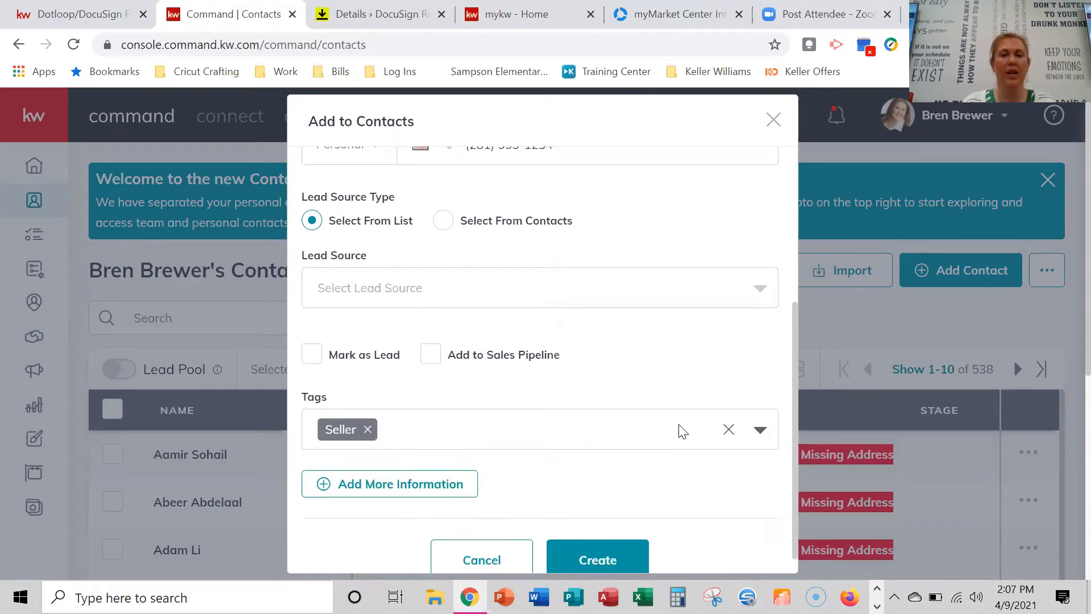
{"action": "scroll", "coordinate": [597, 412], "scroll_direction": "down", "scroll_amount": 1}
{"action": "scroll", "coordinate": [627, 365], "scroll_direction": "up", "scroll_amount": 5}
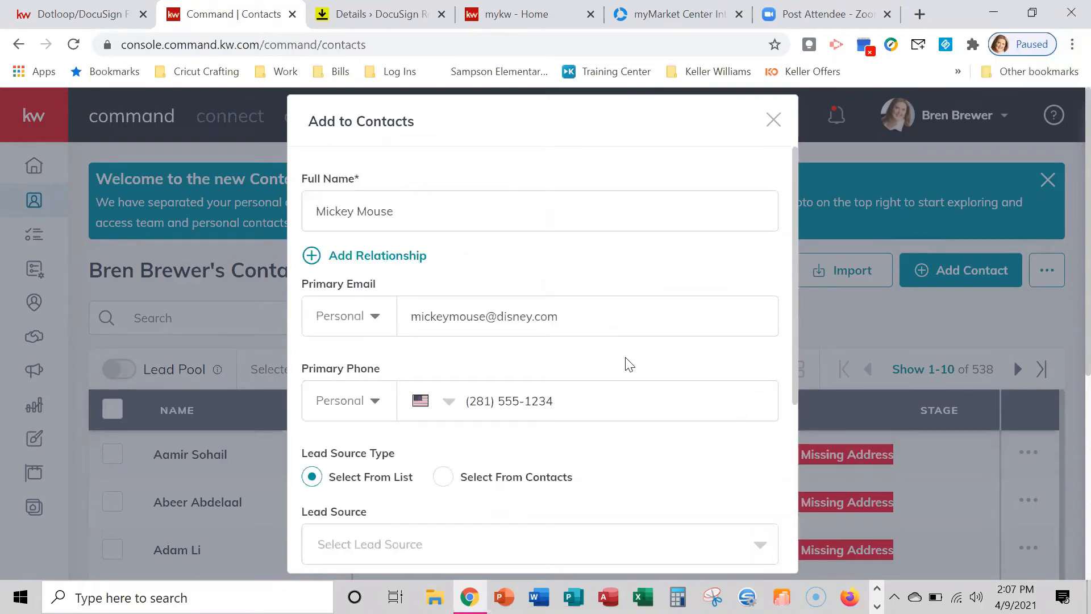
{"action": "scroll", "coordinate": [629, 364], "scroll_direction": "down", "scroll_amount": 5}
Create the contact, changing the phone's last digit to 5 to clear the duplicate error.
{"action": "left_click", "coordinate": [602, 541]}
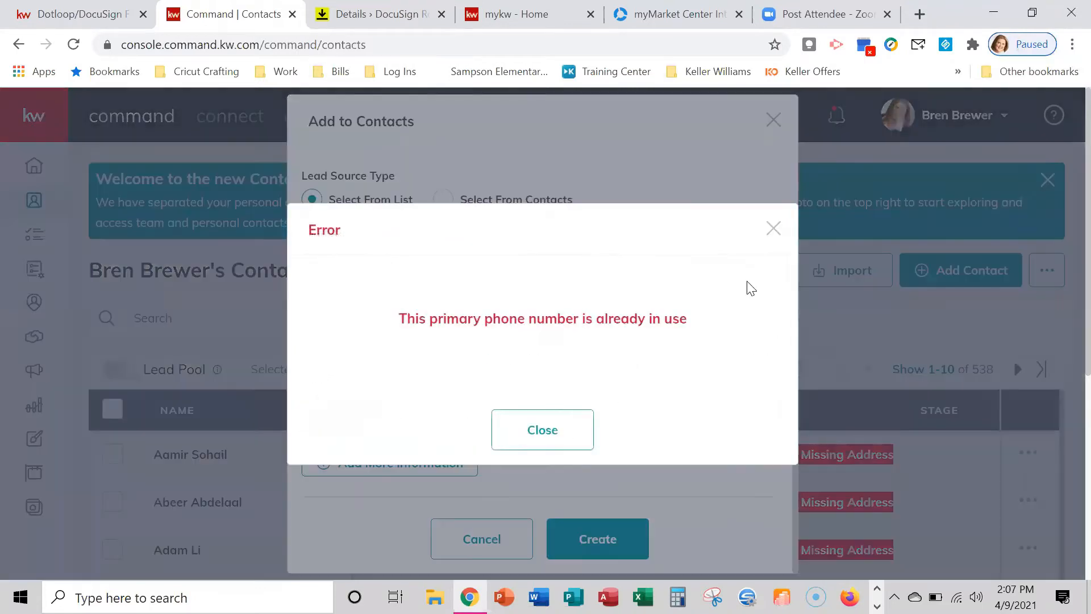
{"action": "left_click", "coordinate": [773, 226]}
{"action": "scroll", "coordinate": [578, 385], "scroll_direction": "up", "scroll_amount": 5}
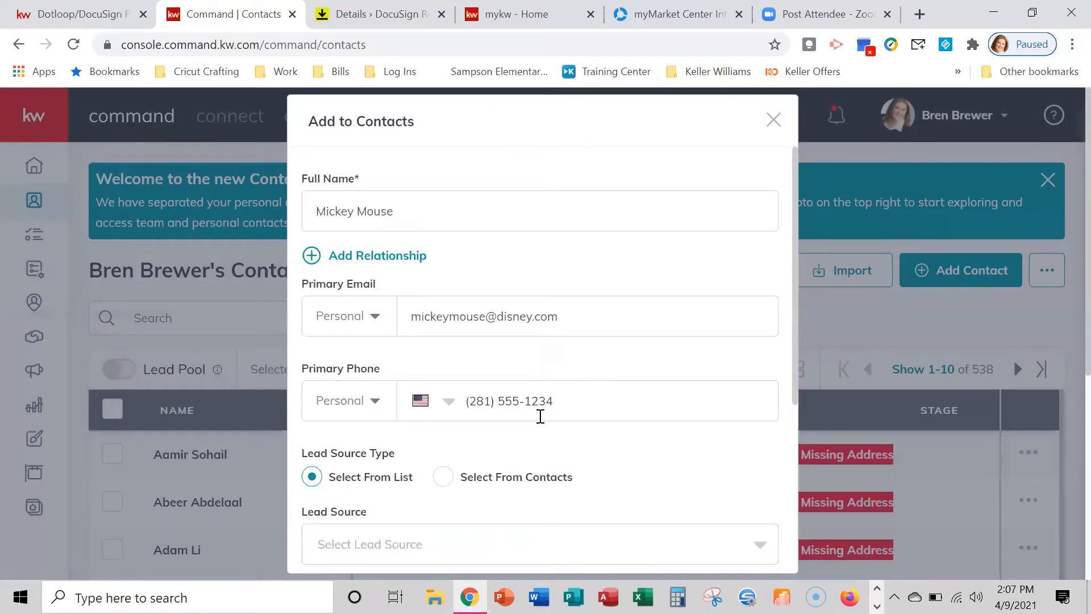
{"action": "left_click", "coordinate": [577, 402]}
{"action": "key", "text": "BackSpace"}
{"action": "type", "text": "5"}
{"action": "scroll", "coordinate": [576, 420], "scroll_direction": "down", "scroll_amount": 5}
{"action": "left_click", "coordinate": [596, 527]}
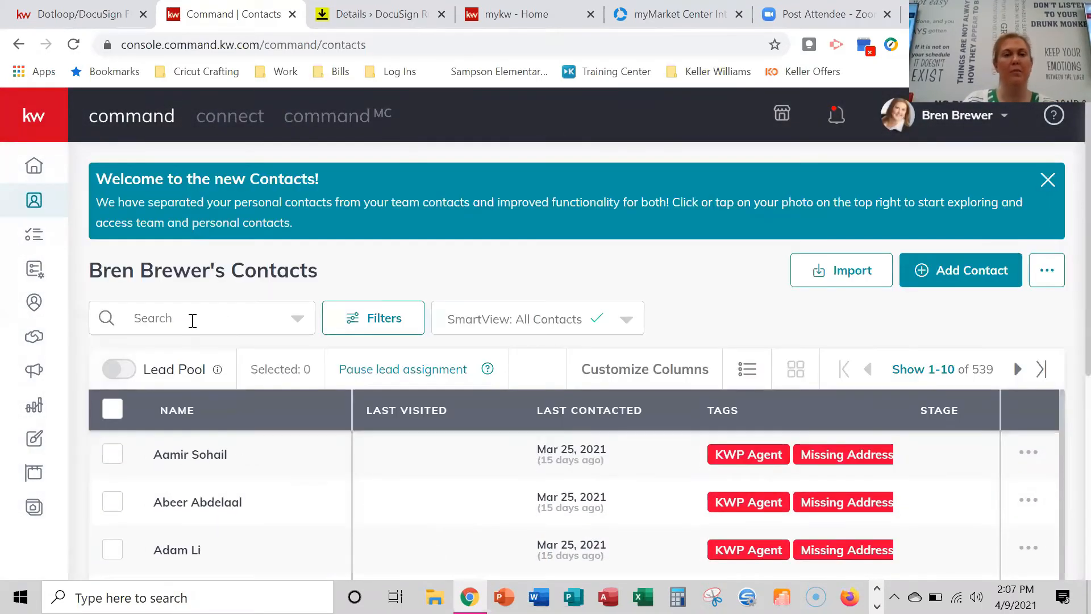
Search for the new contact, open the record, and start an opportunity from its Opportunities tab.
{"action": "left_click", "coordinate": [193, 321]}
{"action": "type", "text": "mickey"}
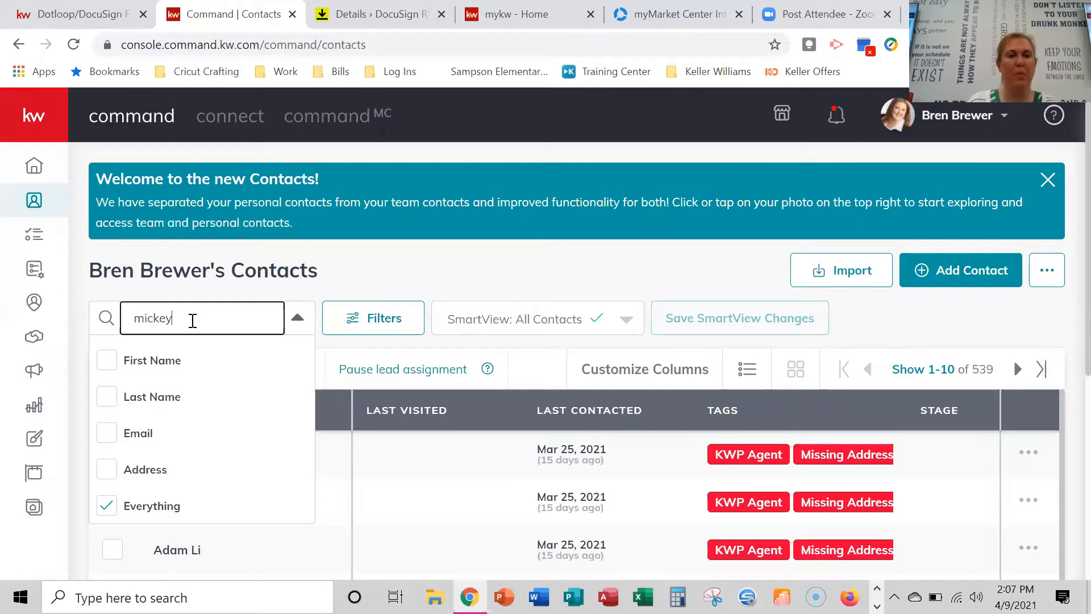
{"action": "left_click", "coordinate": [225, 470]}
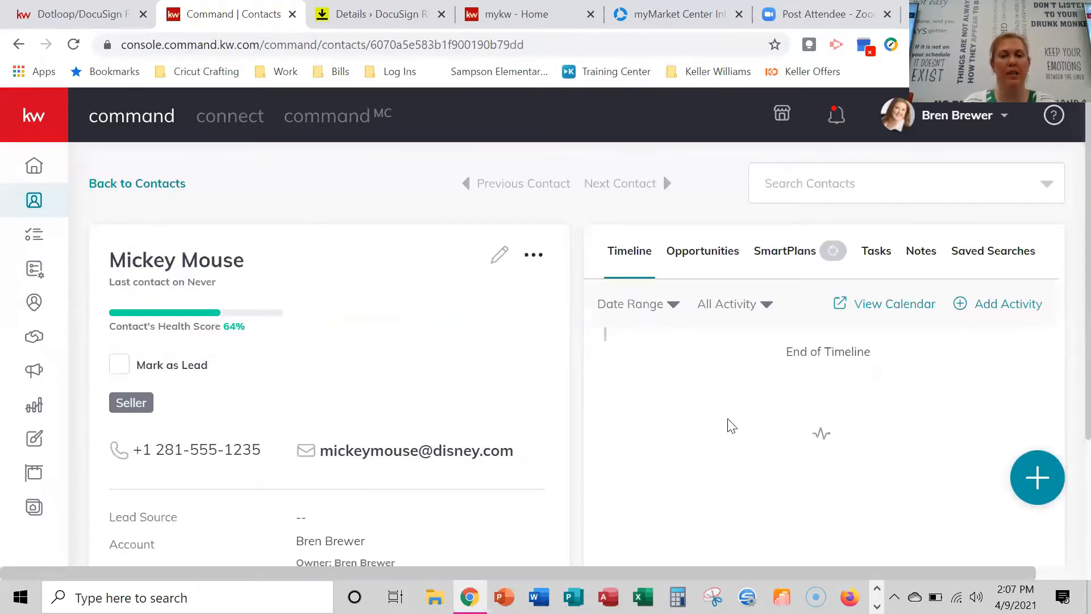
{"action": "scroll", "coordinate": [380, 438], "scroll_direction": "down", "scroll_amount": 5}
{"action": "scroll", "coordinate": [384, 438], "scroll_direction": "up", "scroll_amount": 5}
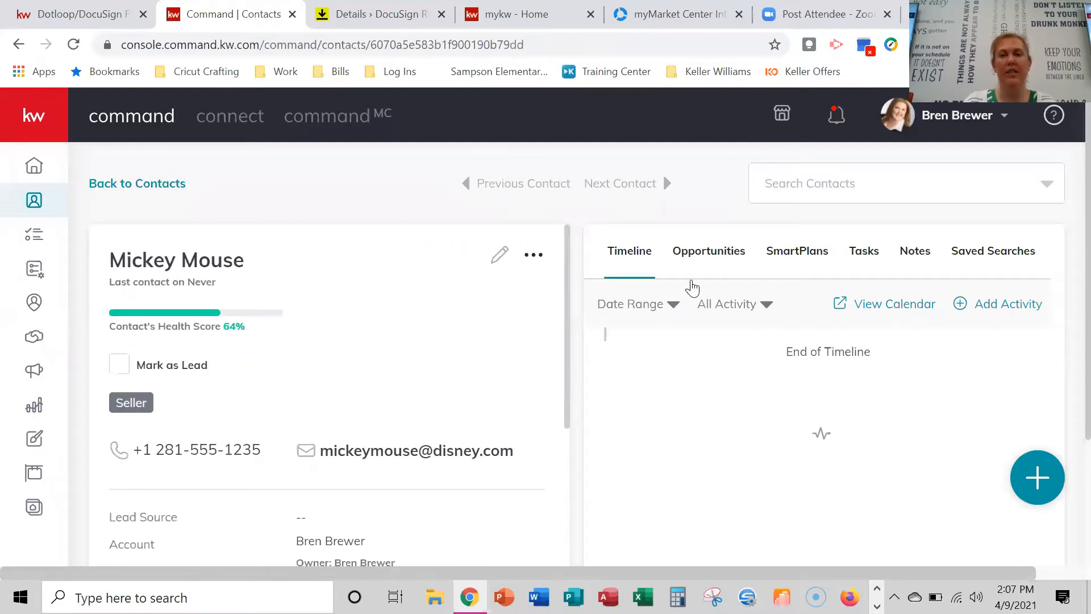
{"action": "left_click", "coordinate": [737, 257]}
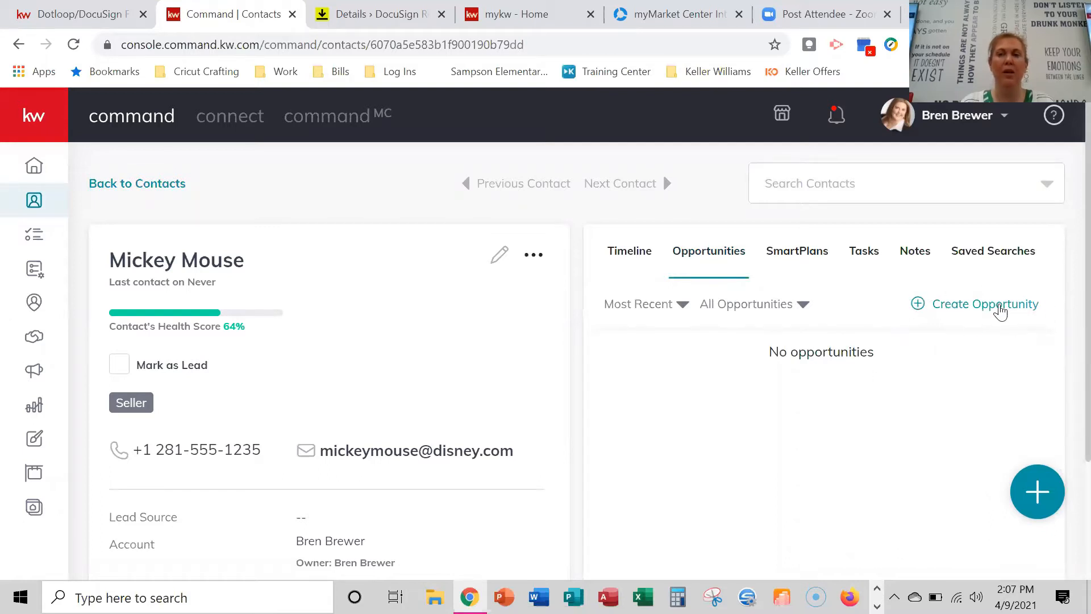
{"action": "left_click", "coordinate": [999, 309]}
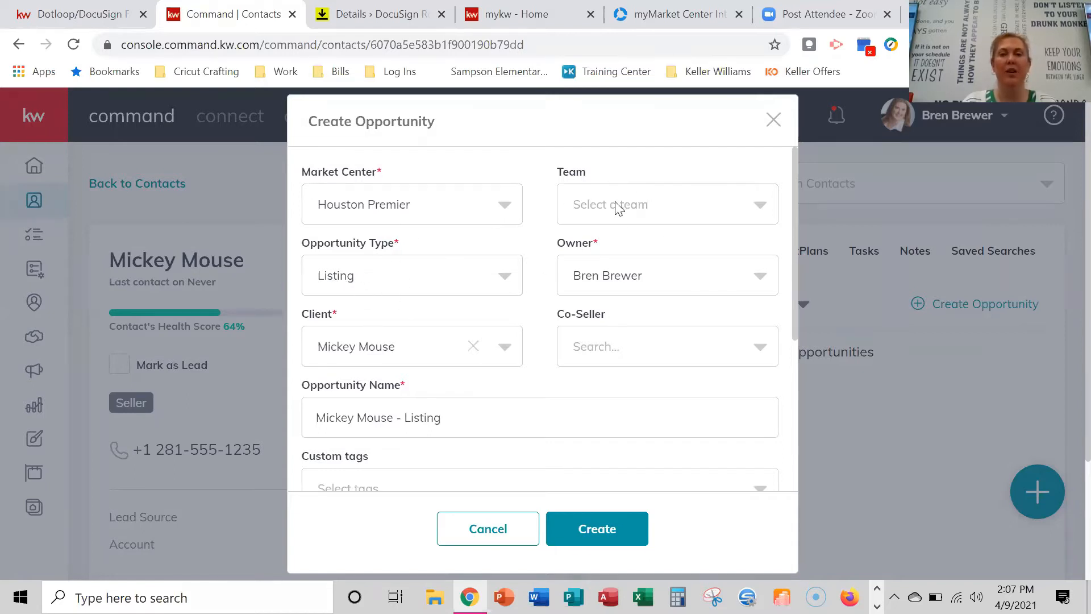
Look over team, co-seller and tag options unchanged, and prefix the opportunity name with '1234 Butler -'.
{"action": "left_click", "coordinate": [723, 207]}
{"action": "left_click", "coordinate": [723, 207]}
{"action": "scroll", "coordinate": [628, 367], "scroll_direction": "down", "scroll_amount": 2}
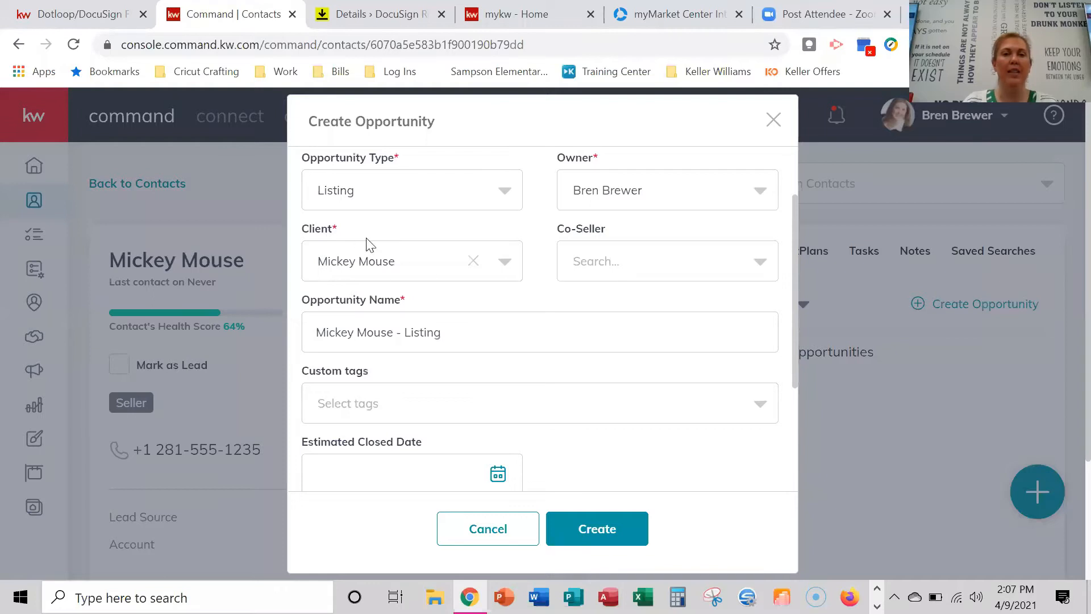
{"action": "left_click", "coordinate": [676, 261]}
{"action": "type", "text": "sdfs"}
{"action": "key", "text": "BackSpace"}
{"action": "key", "text": "BackSpace"}
{"action": "key", "text": "BackSpace"}
{"action": "key", "text": "BackSpace"}
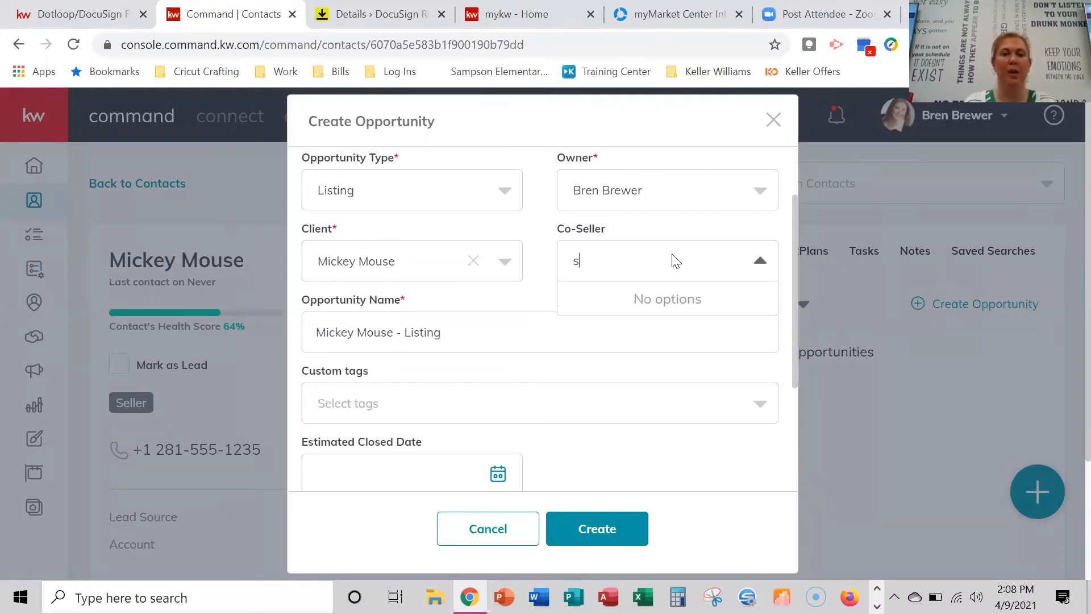
{"action": "left_click", "coordinate": [531, 388]}
{"action": "left_click", "coordinate": [530, 366]}
{"action": "scroll", "coordinate": [455, 362], "scroll_direction": "down", "scroll_amount": 2}
{"action": "scroll", "coordinate": [477, 332], "scroll_direction": "up", "scroll_amount": 2}
{"action": "left_click", "coordinate": [315, 335]}
{"action": "type", "text": "1234 "}
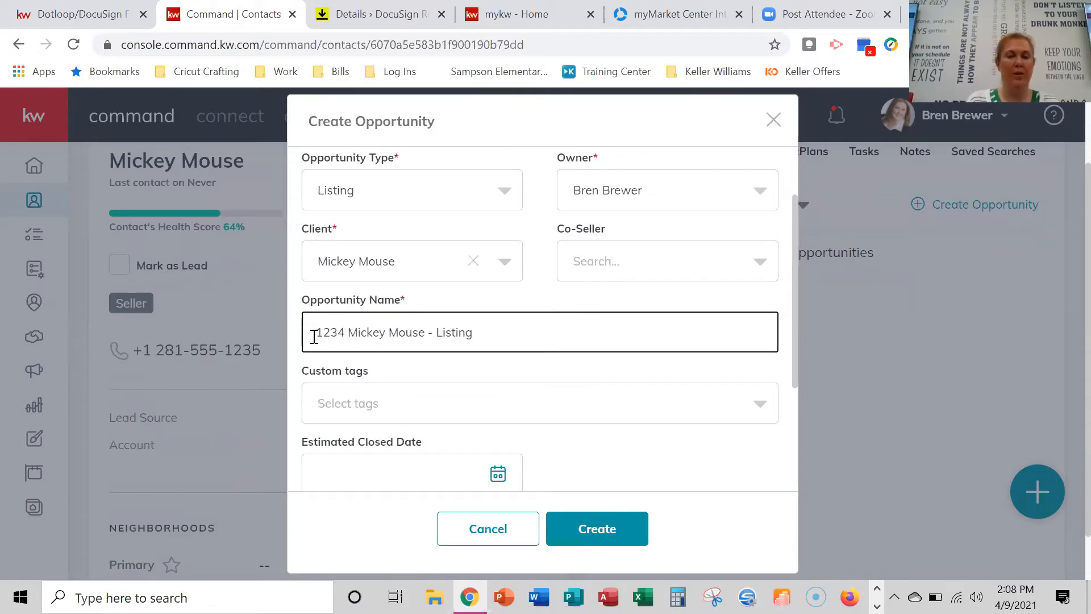
{"action": "type", "text": "Butler "}
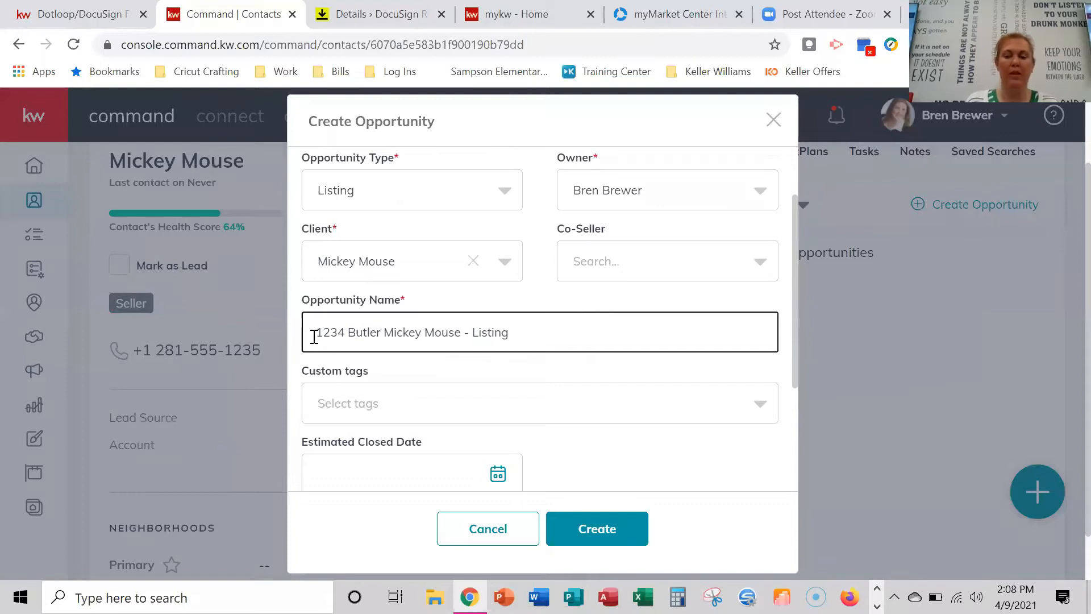
{"action": "type", "text": "-"}
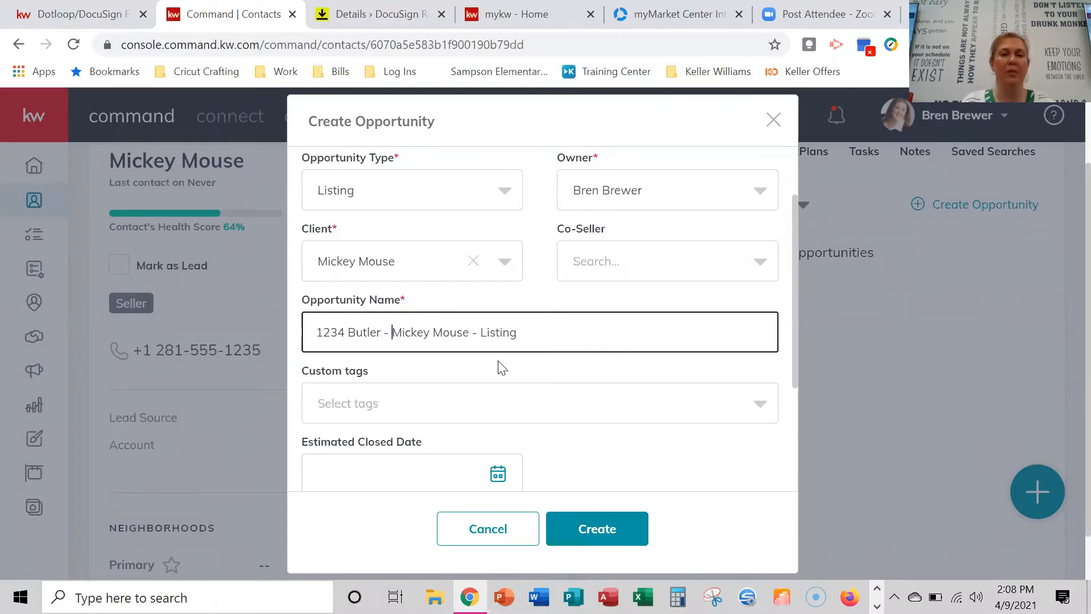
Set a 3% commission, Active phase, keep Listing Docs Signed stage, and create the opportunity.
{"action": "scroll", "coordinate": [542, 373], "scroll_direction": "down", "scroll_amount": 3}
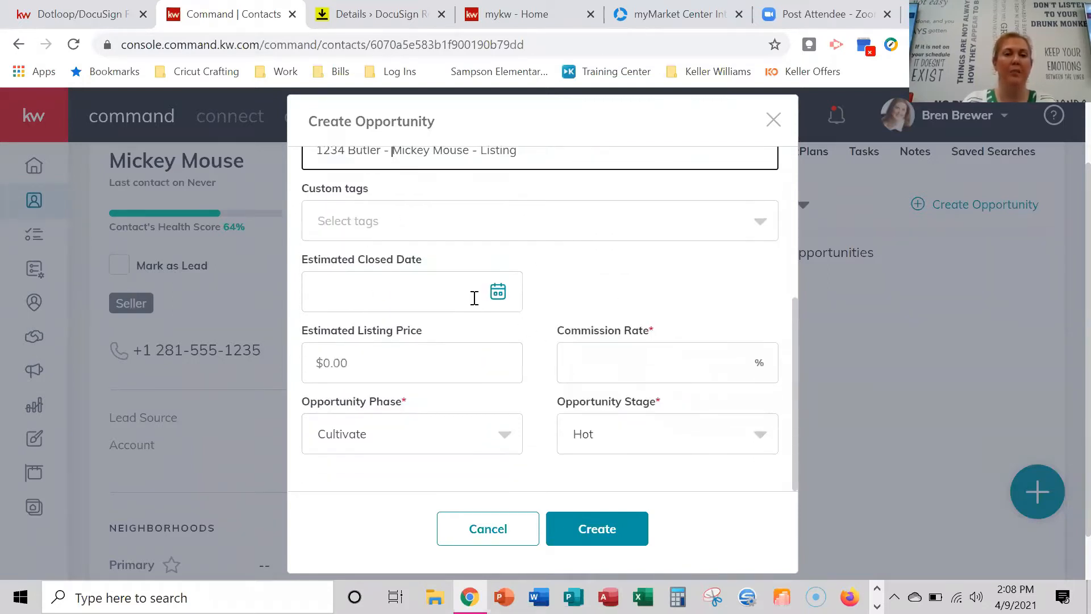
{"action": "scroll", "coordinate": [446, 304], "scroll_direction": "down", "scroll_amount": 1}
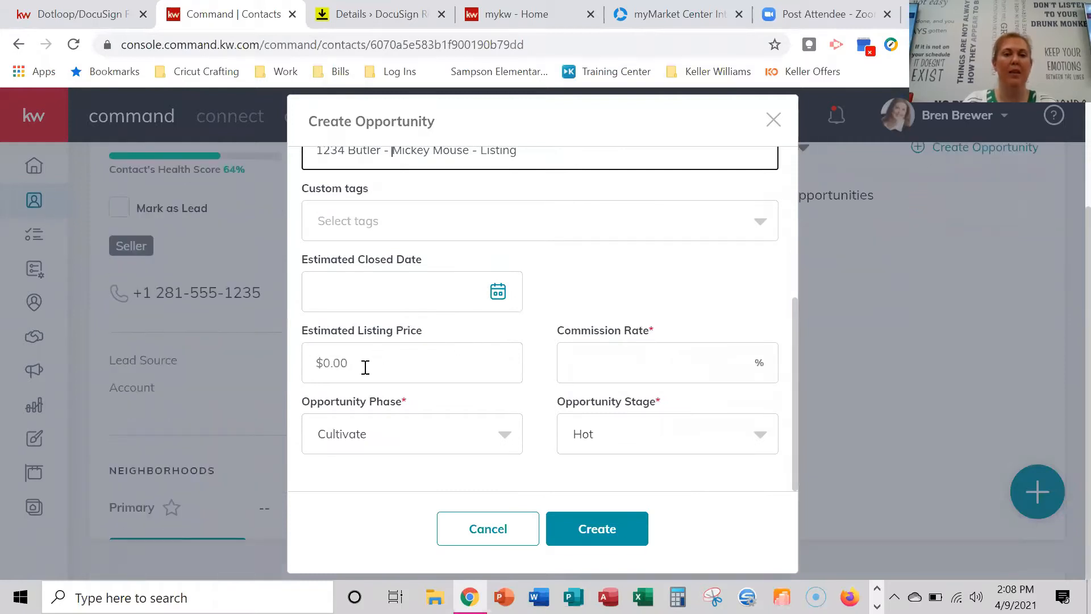
{"action": "left_click", "coordinate": [684, 369]}
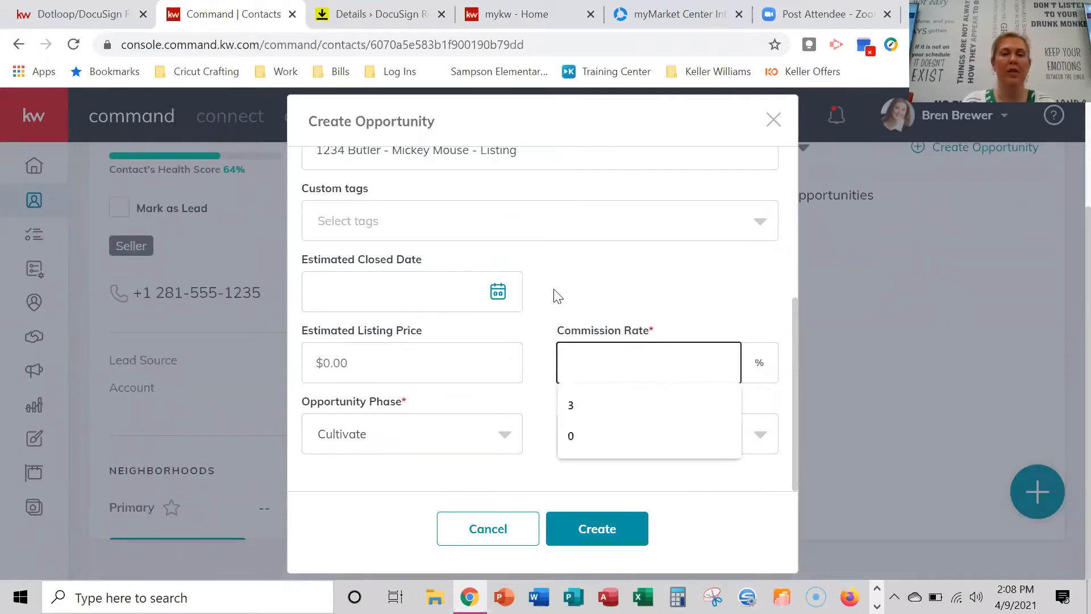
{"action": "type", "text": "3"}
{"action": "left_click", "coordinate": [591, 304]}
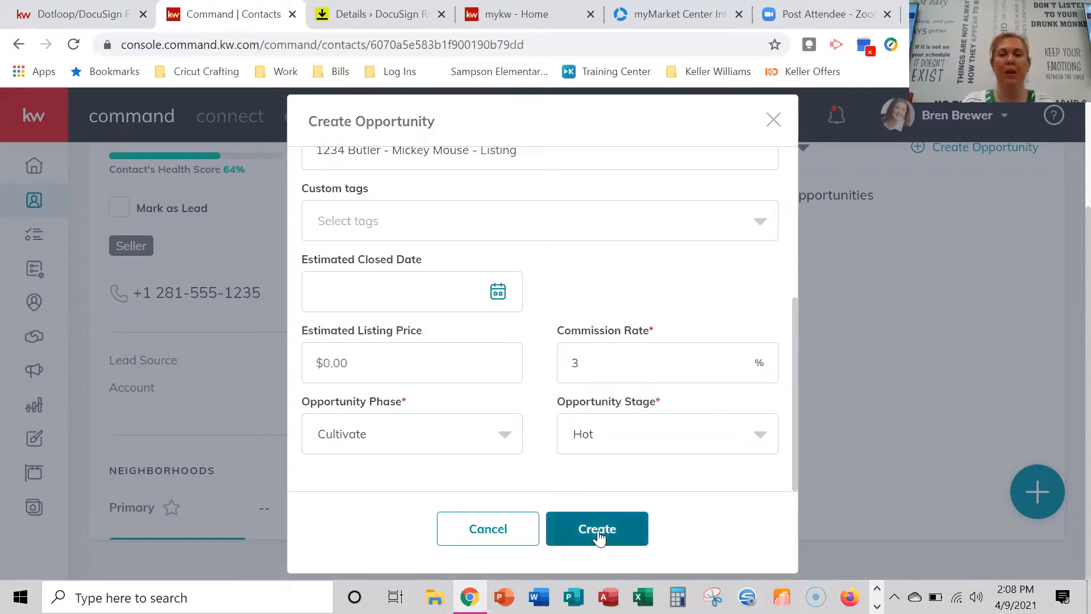
{"action": "left_click", "coordinate": [494, 448]}
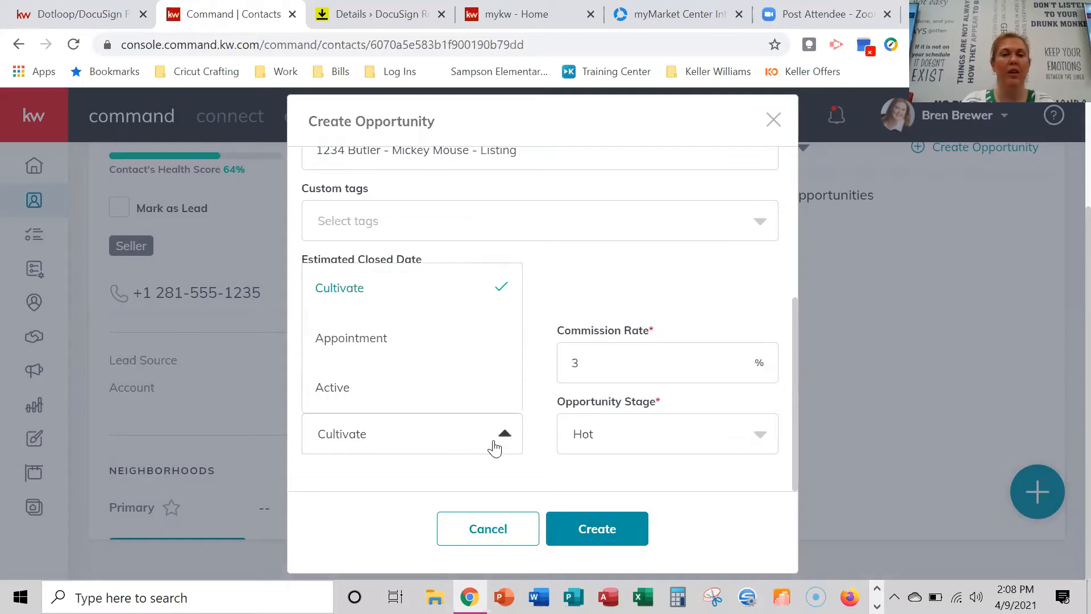
{"action": "left_click", "coordinate": [373, 386]}
{"action": "left_click", "coordinate": [733, 435]}
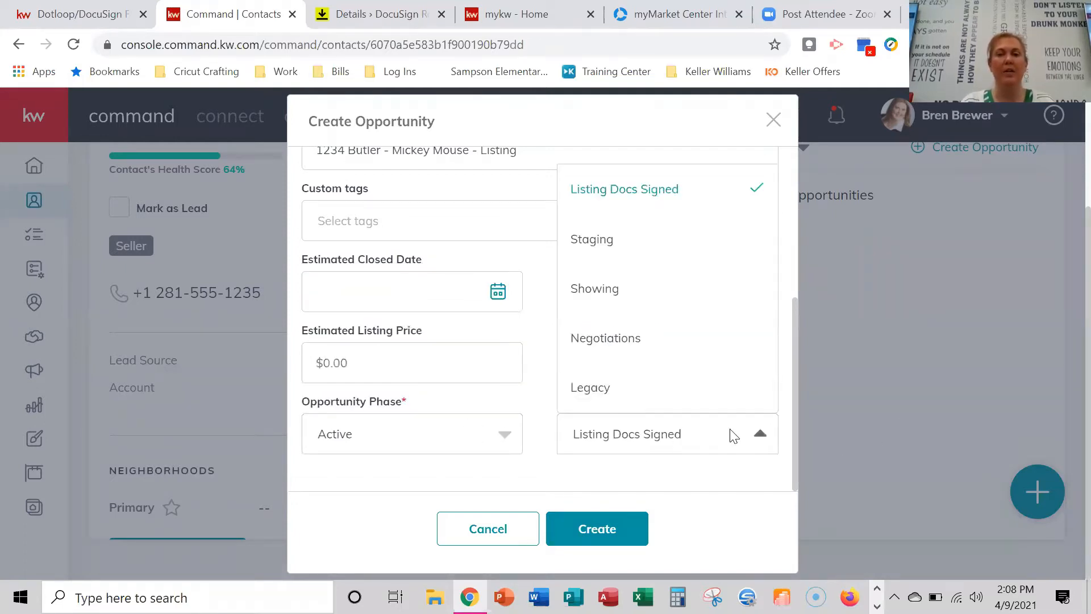
{"action": "scroll", "coordinate": [687, 205], "scroll_direction": "up", "scroll_amount": 3}
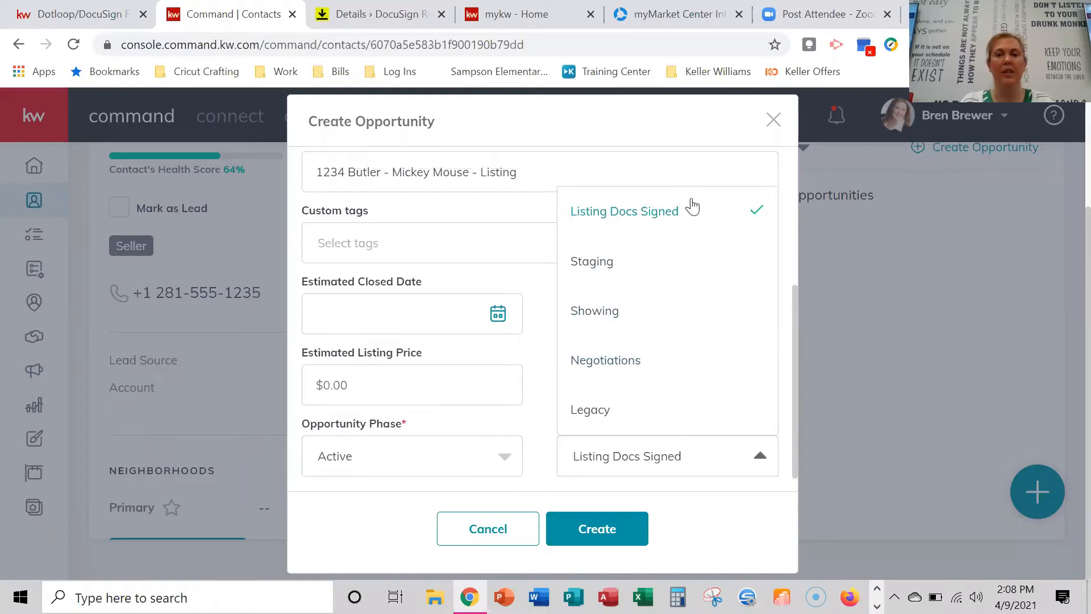
{"action": "left_click", "coordinate": [624, 539]}
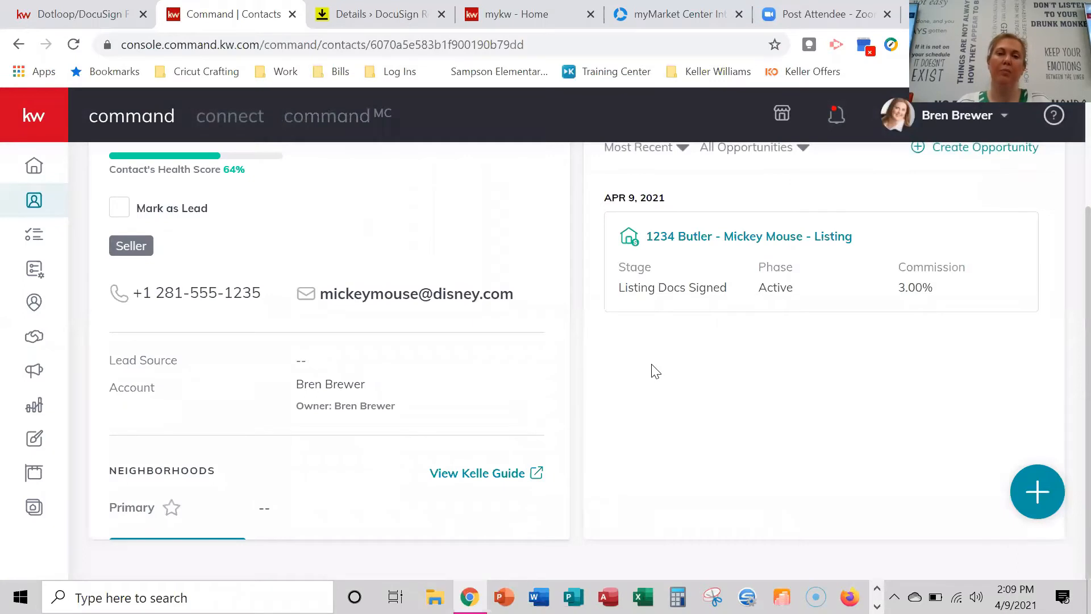
Open the 1234 Butler listing opportunity's details page from the contact's Opportunities tab.
{"action": "scroll", "coordinate": [654, 364], "scroll_direction": "up", "scroll_amount": 2}
{"action": "scroll", "coordinate": [653, 364], "scroll_direction": "up", "scroll_amount": 1}
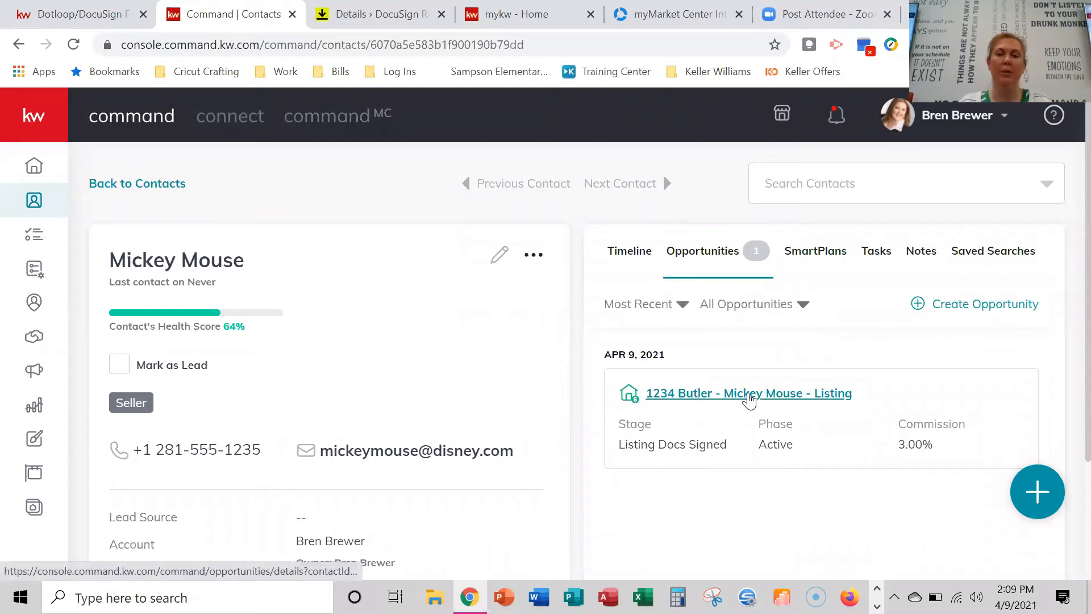
{"action": "left_click", "coordinate": [749, 396]}
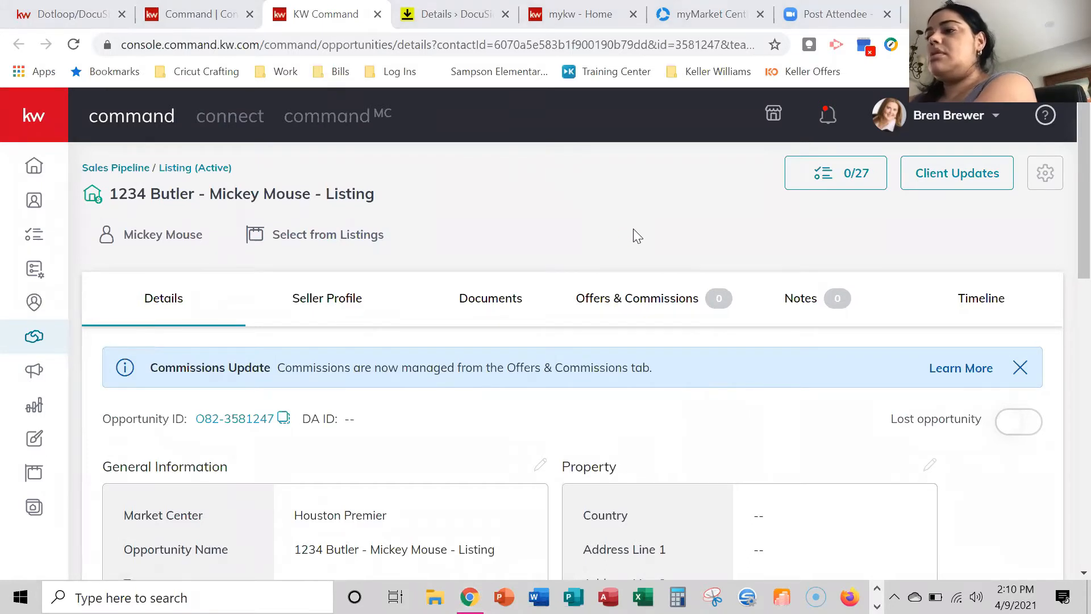
{"action": "scroll", "coordinate": [633, 233], "scroll_direction": "down", "scroll_amount": 2}
{"action": "scroll", "coordinate": [631, 235], "scroll_direction": "up", "scroll_amount": 2}
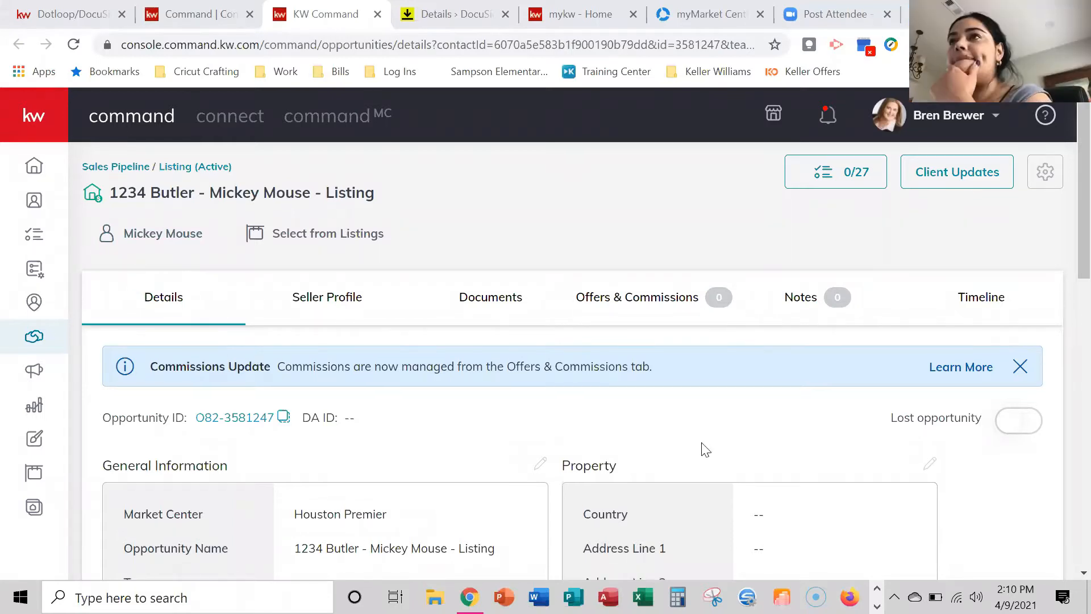
{"action": "scroll", "coordinate": [759, 443], "scroll_direction": "down", "scroll_amount": 3}
{"action": "scroll", "coordinate": [748, 438], "scroll_direction": "down", "scroll_amount": 3}
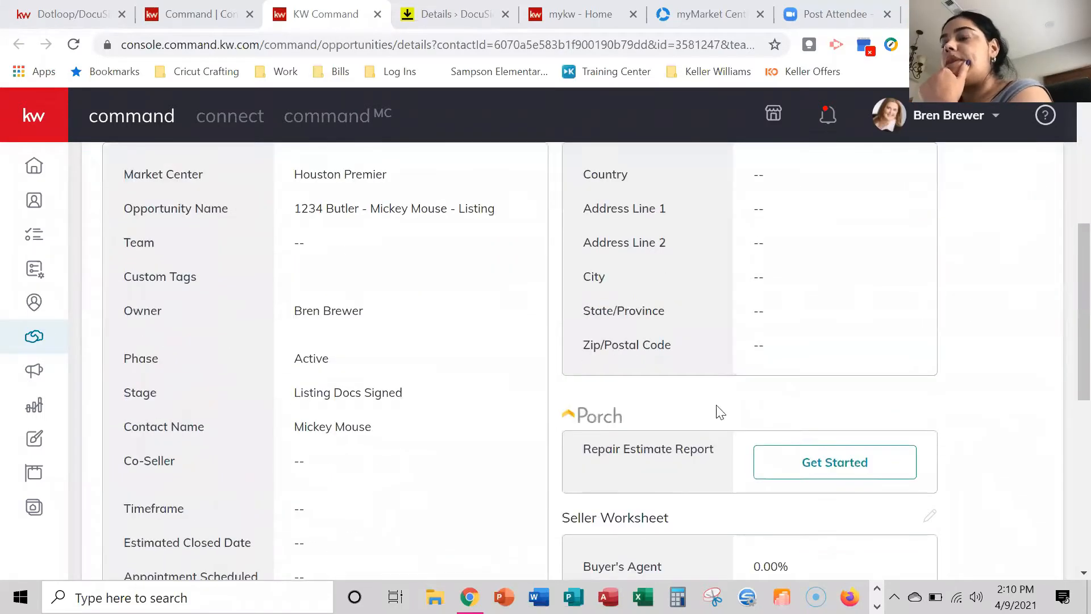
{"action": "scroll", "coordinate": [549, 451], "scroll_direction": "up", "scroll_amount": 3}
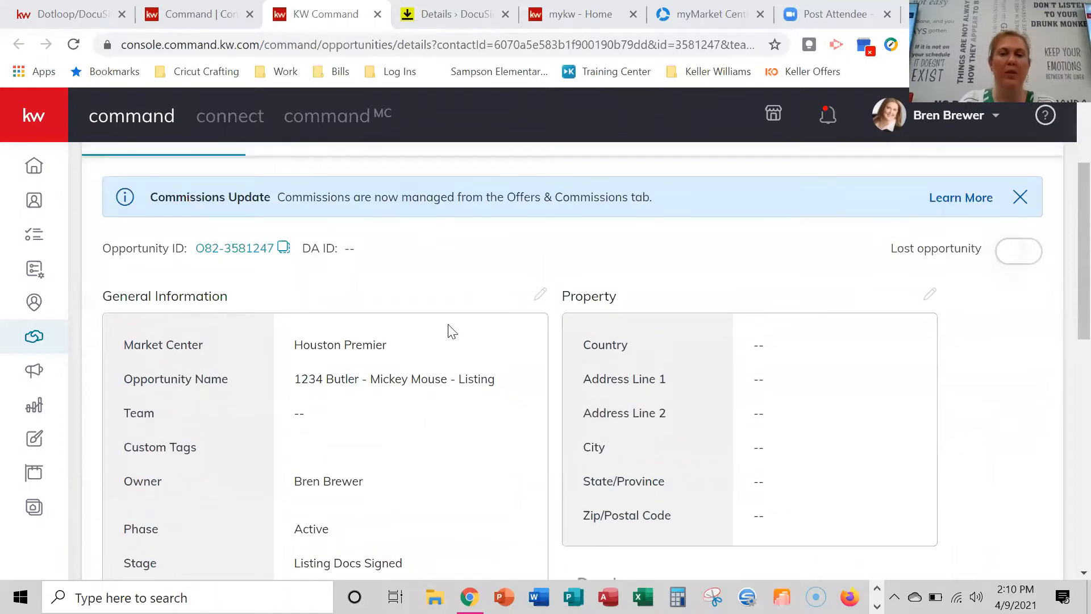
{"action": "scroll", "coordinate": [671, 351], "scroll_direction": "down", "scroll_amount": 6}
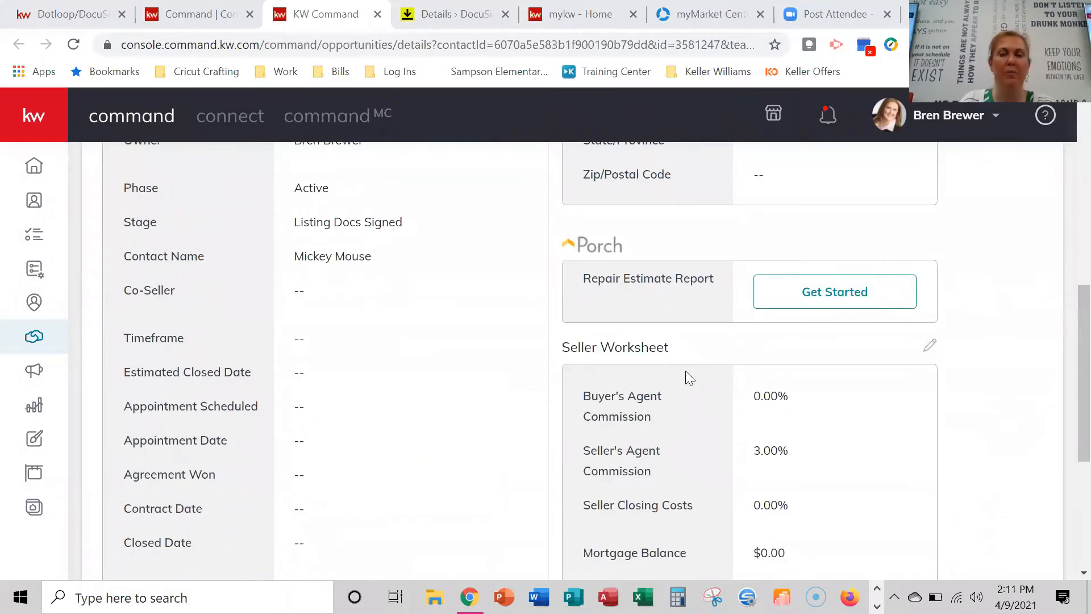
{"action": "scroll", "coordinate": [686, 372], "scroll_direction": "up", "scroll_amount": 5}
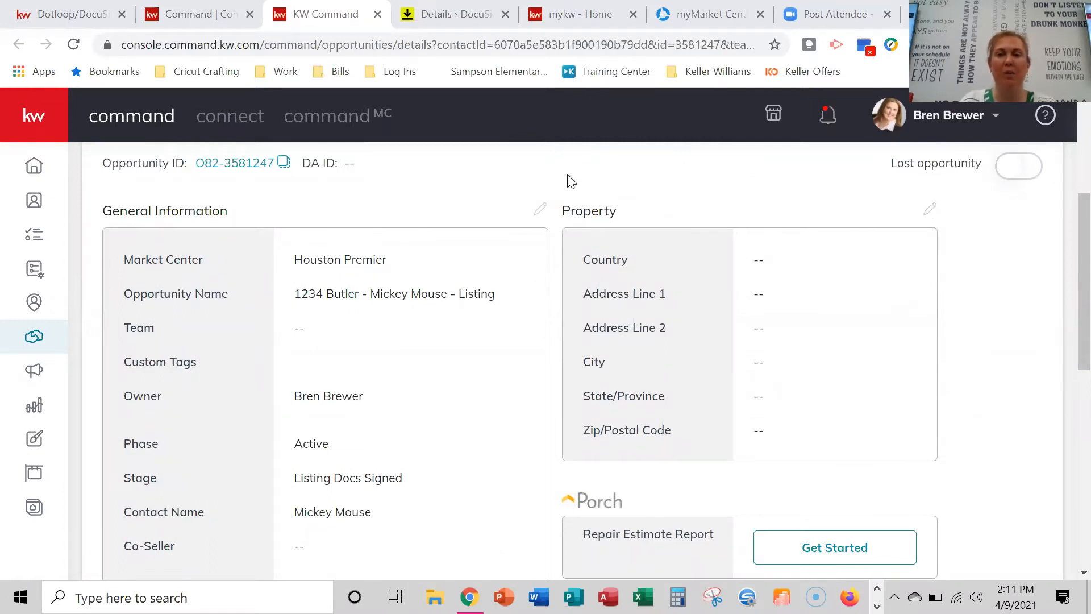
Enter the listing's street address, pick the matching Houston suggestion, and save the property details.
{"action": "left_click", "coordinate": [930, 210]}
{"action": "scroll", "coordinate": [672, 326], "scroll_direction": "down", "scroll_amount": 1}
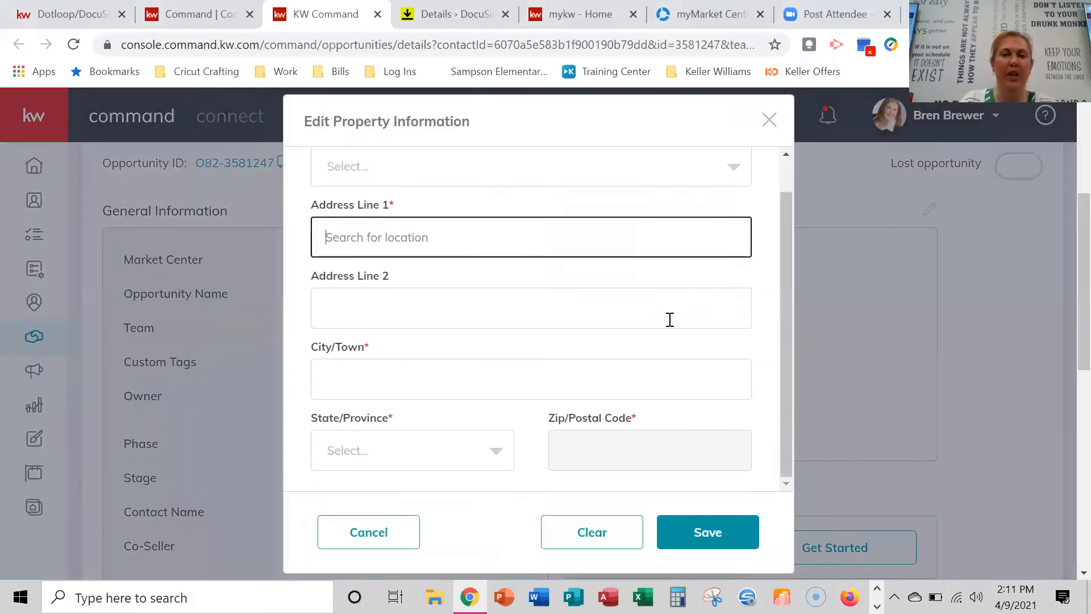
{"action": "scroll", "coordinate": [682, 335], "scroll_direction": "up", "scroll_amount": 1}
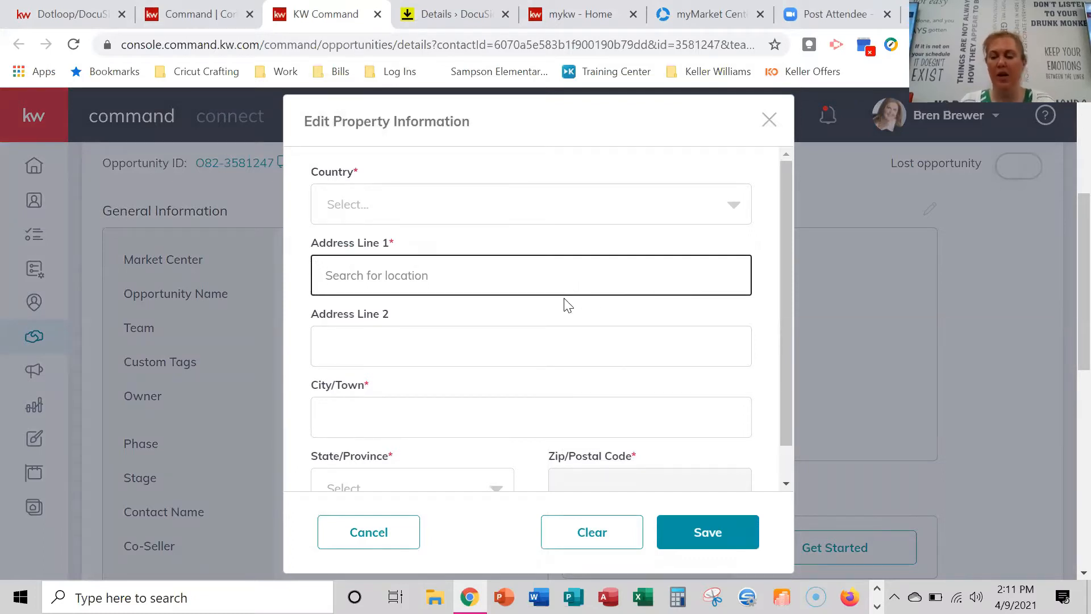
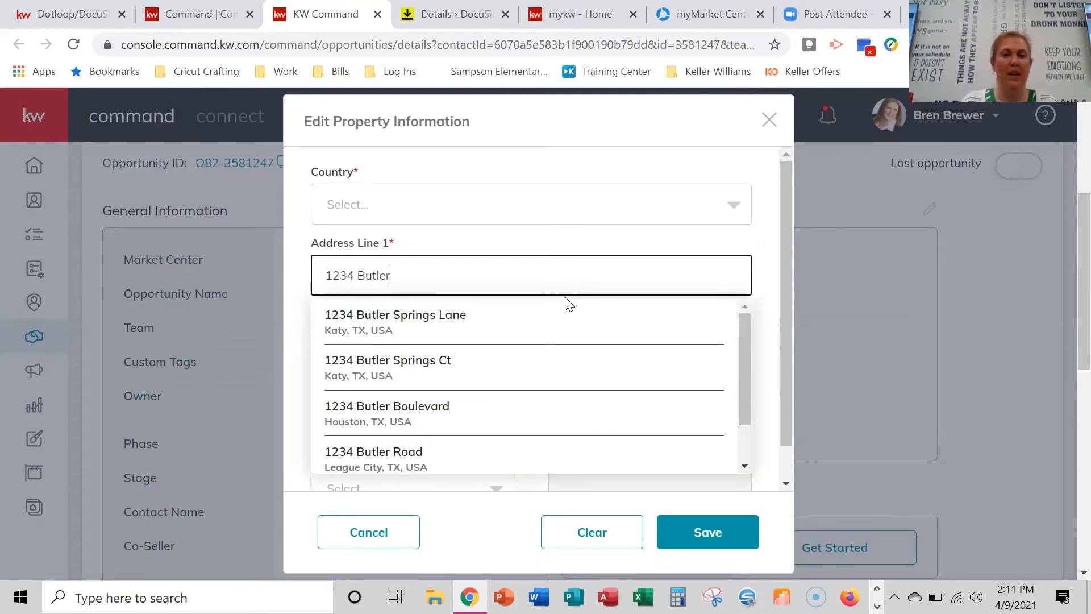
{"action": "left_click", "coordinate": [465, 421]}
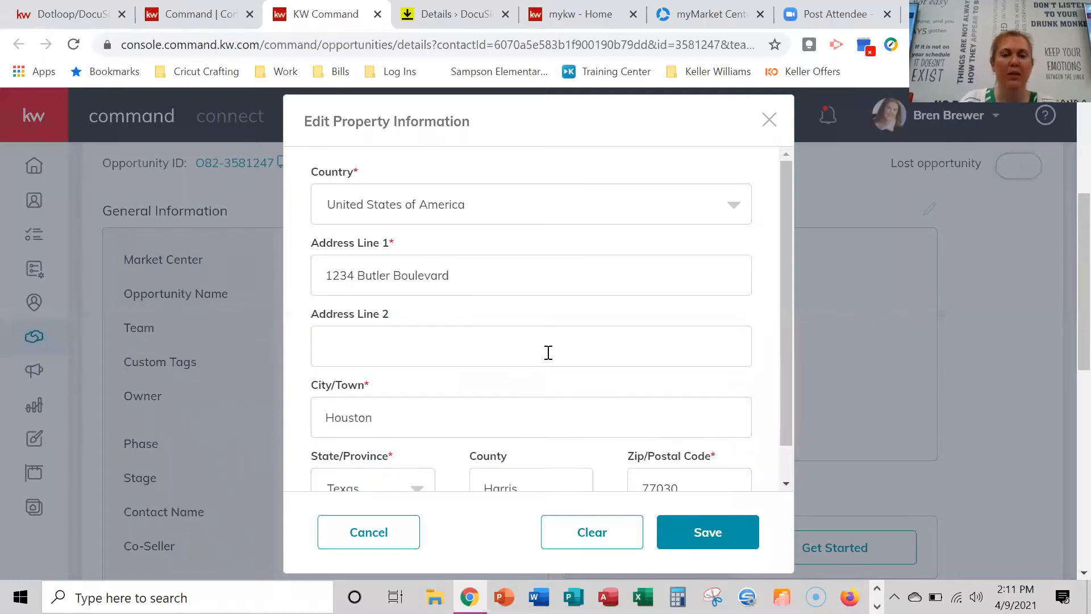
{"action": "scroll", "coordinate": [551, 357], "scroll_direction": "down", "scroll_amount": 1}
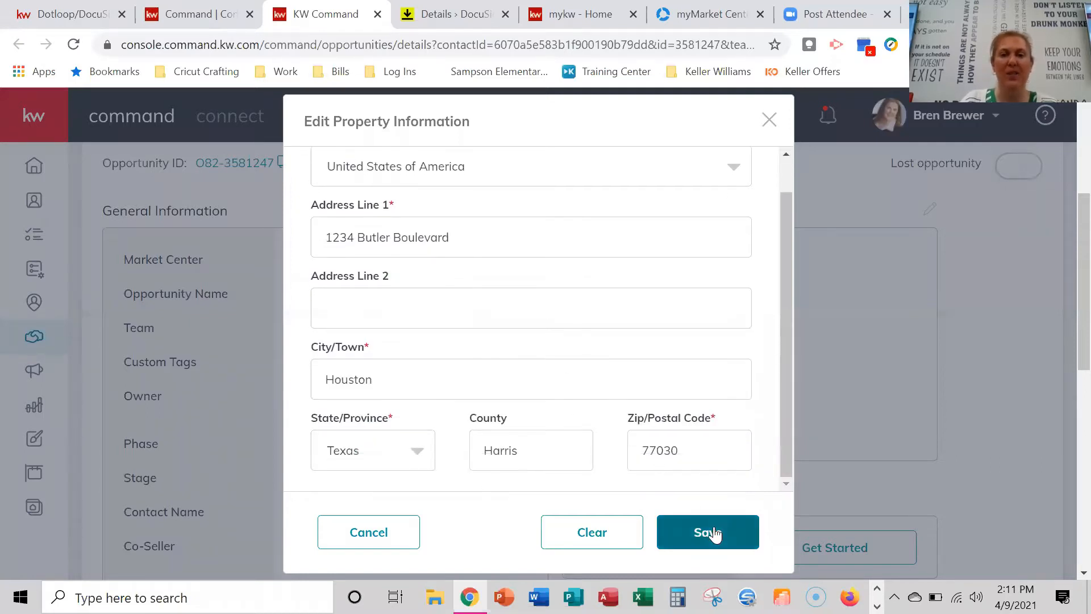
{"action": "scroll", "coordinate": [601, 358], "scroll_direction": "up", "scroll_amount": 1}
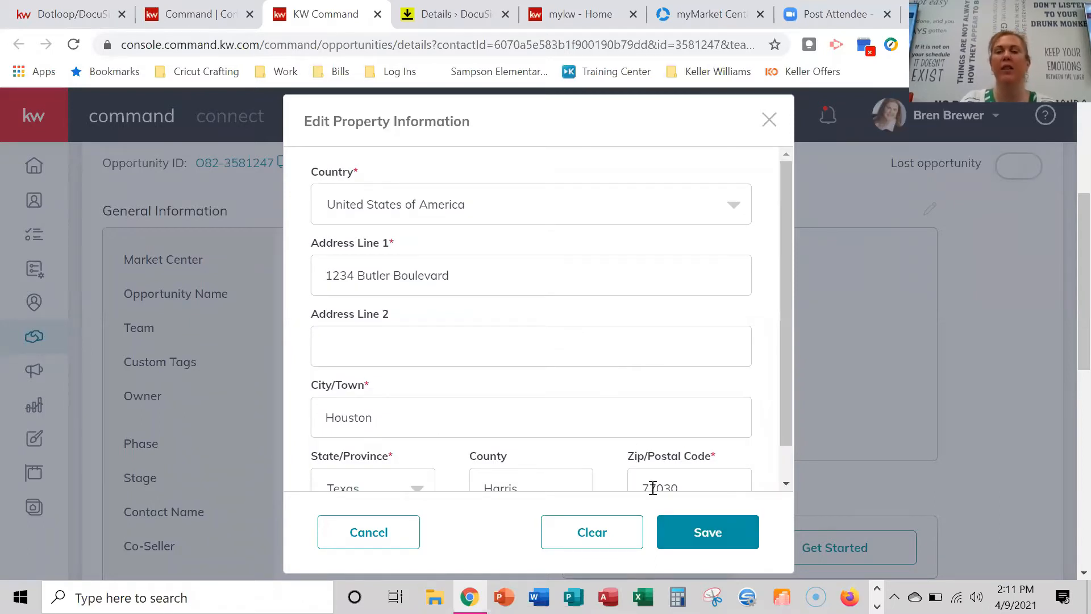
{"action": "left_click", "coordinate": [722, 537]}
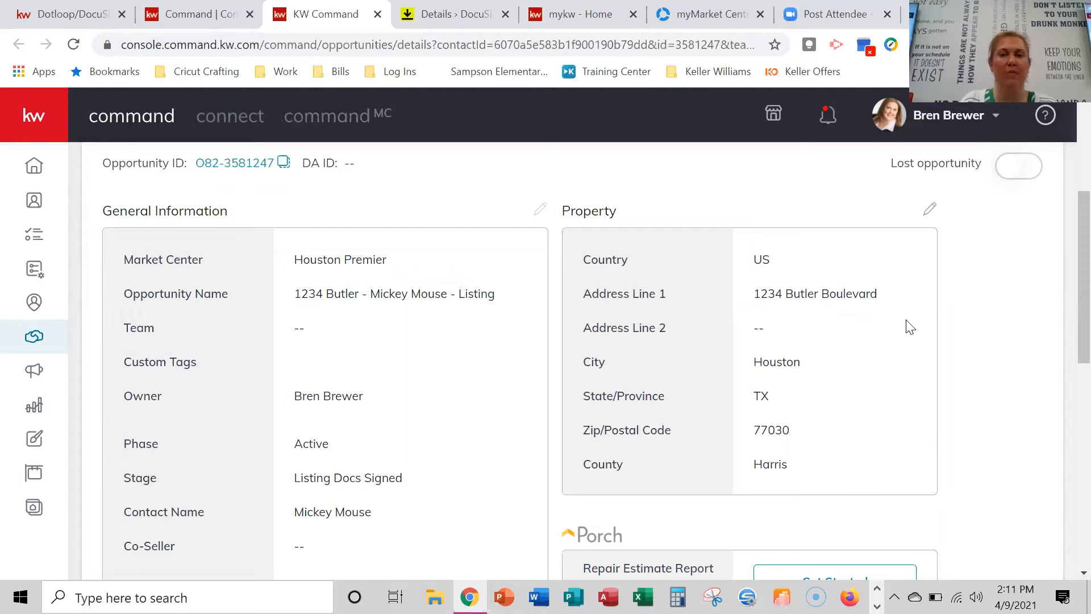
{"action": "scroll", "coordinate": [836, 341], "scroll_direction": "down", "scroll_amount": 7}
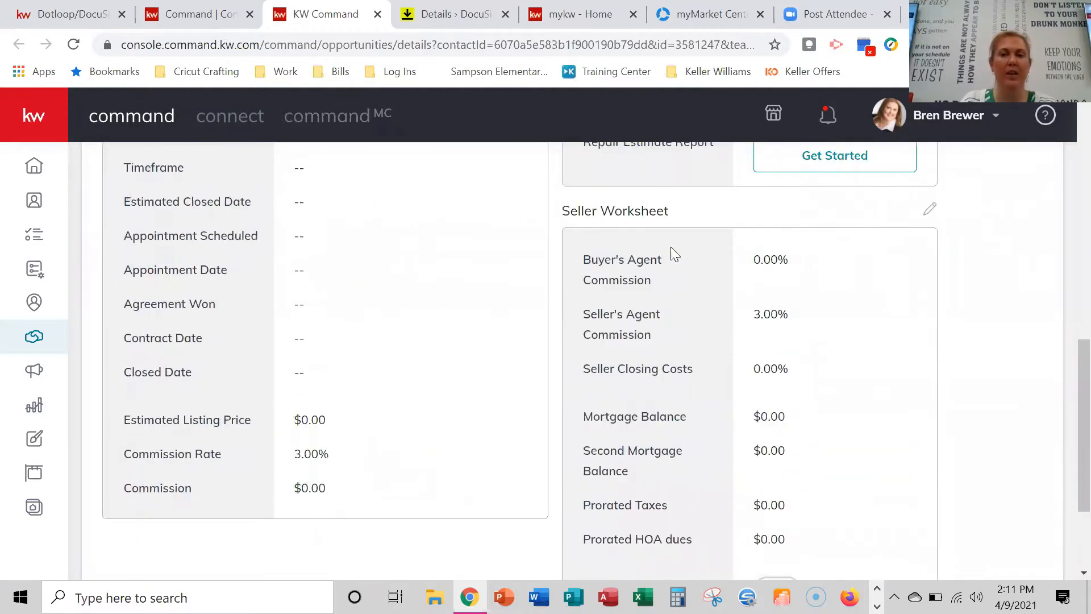
{"action": "scroll", "coordinate": [712, 358], "scroll_direction": "down", "scroll_amount": 2}
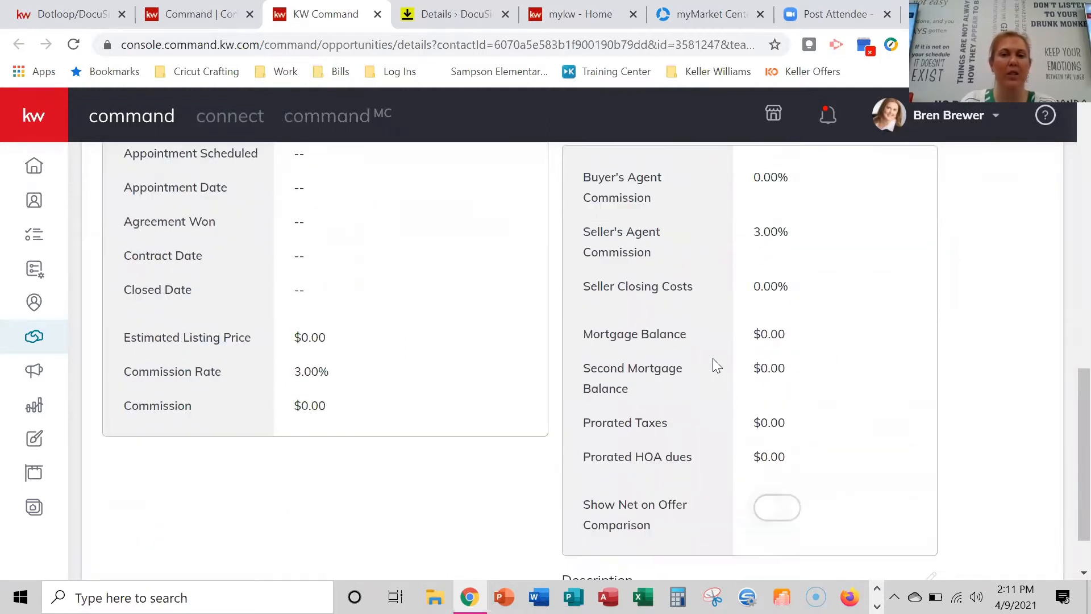
{"action": "scroll", "coordinate": [755, 289], "scroll_direction": "up", "scroll_amount": 3}
{"action": "scroll", "coordinate": [756, 290], "scroll_direction": "up", "scroll_amount": 3}
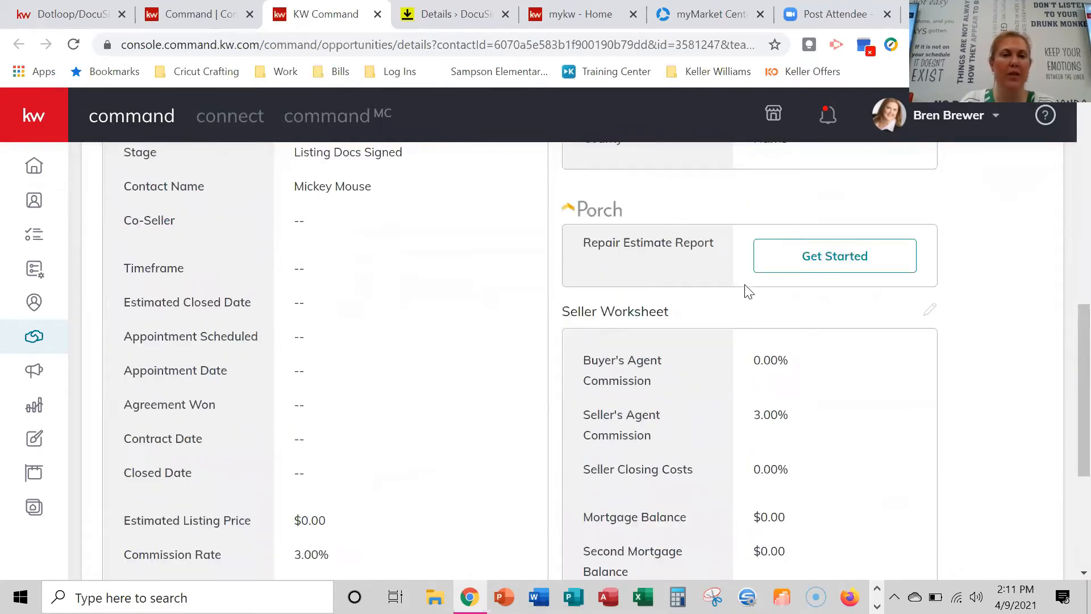
{"action": "scroll", "coordinate": [271, 426], "scroll_direction": "down", "scroll_amount": 3}
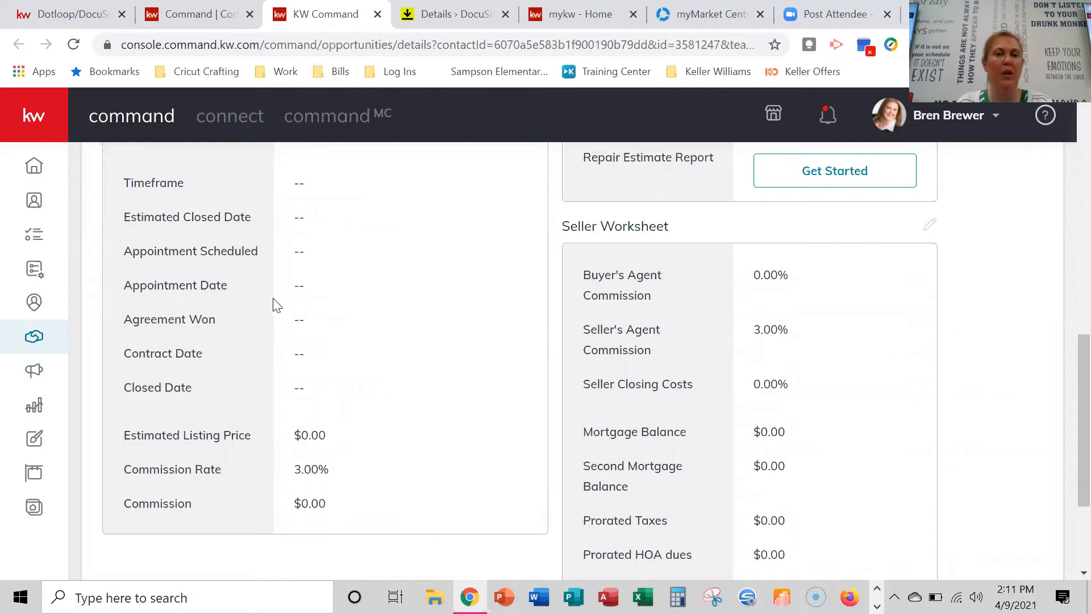
{"action": "scroll", "coordinate": [350, 400], "scroll_direction": "down", "scroll_amount": 2}
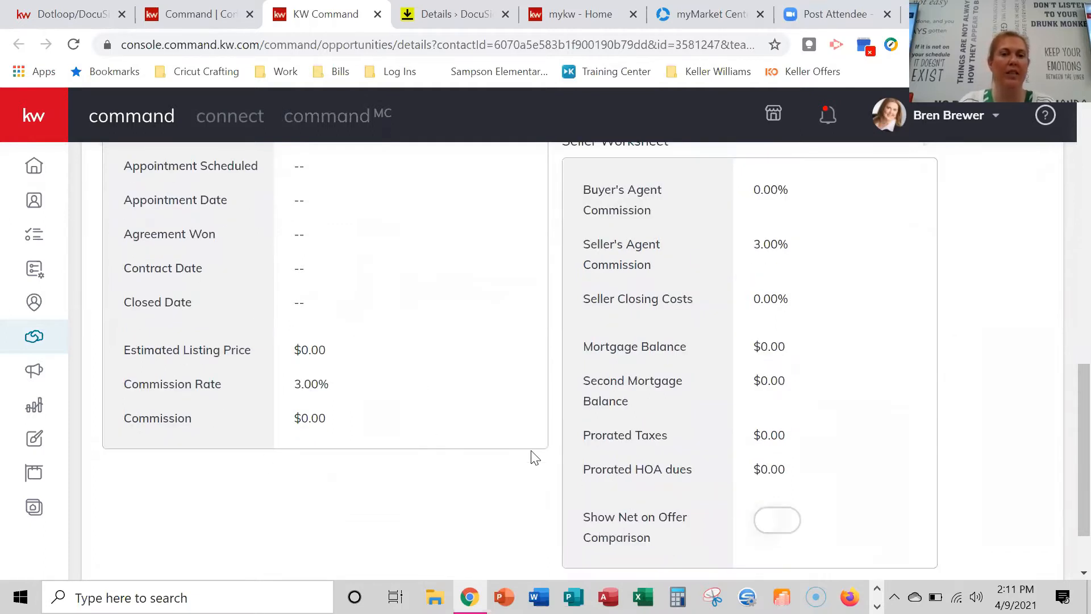
{"action": "scroll", "coordinate": [596, 381], "scroll_direction": "up", "scroll_amount": 15}
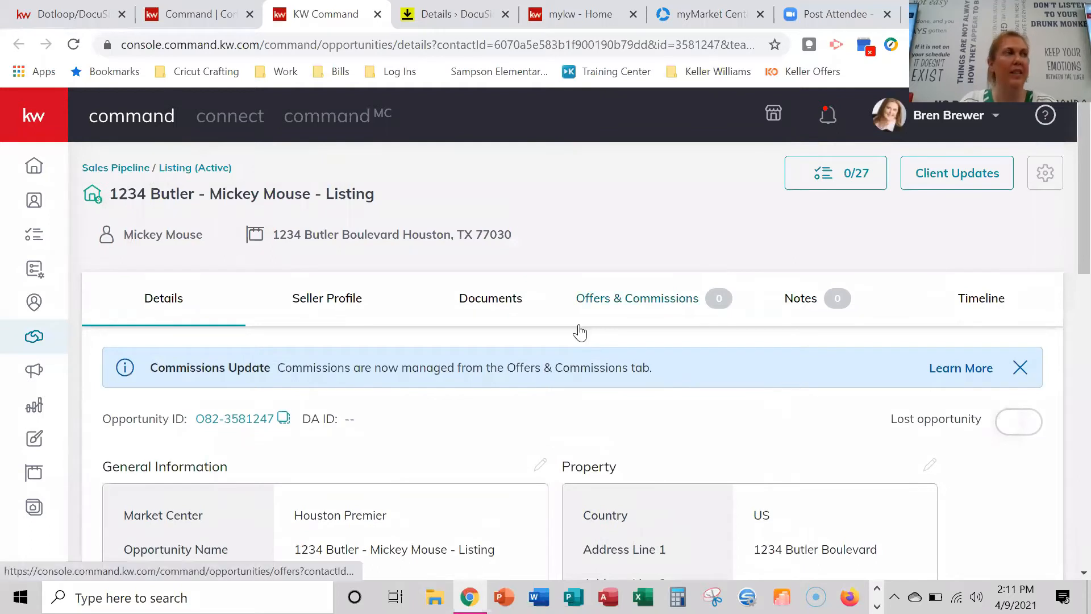
{"action": "scroll", "coordinate": [596, 335], "scroll_direction": "down", "scroll_amount": 3}
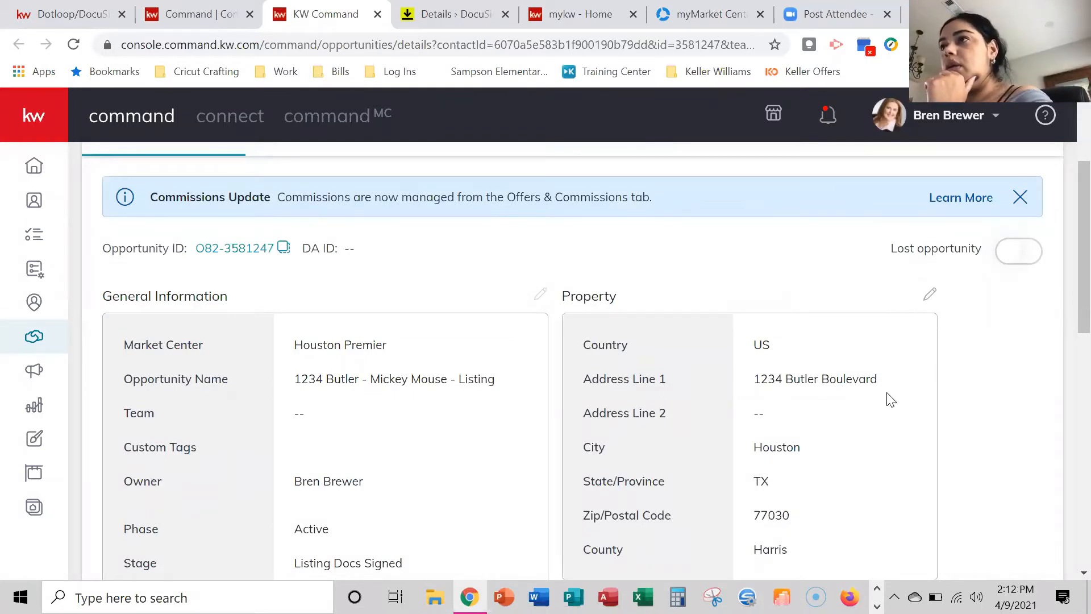
{"action": "scroll", "coordinate": [882, 313], "scroll_direction": "down", "scroll_amount": 1}
{"action": "scroll", "coordinate": [657, 326], "scroll_direction": "up", "scroll_amount": 3}
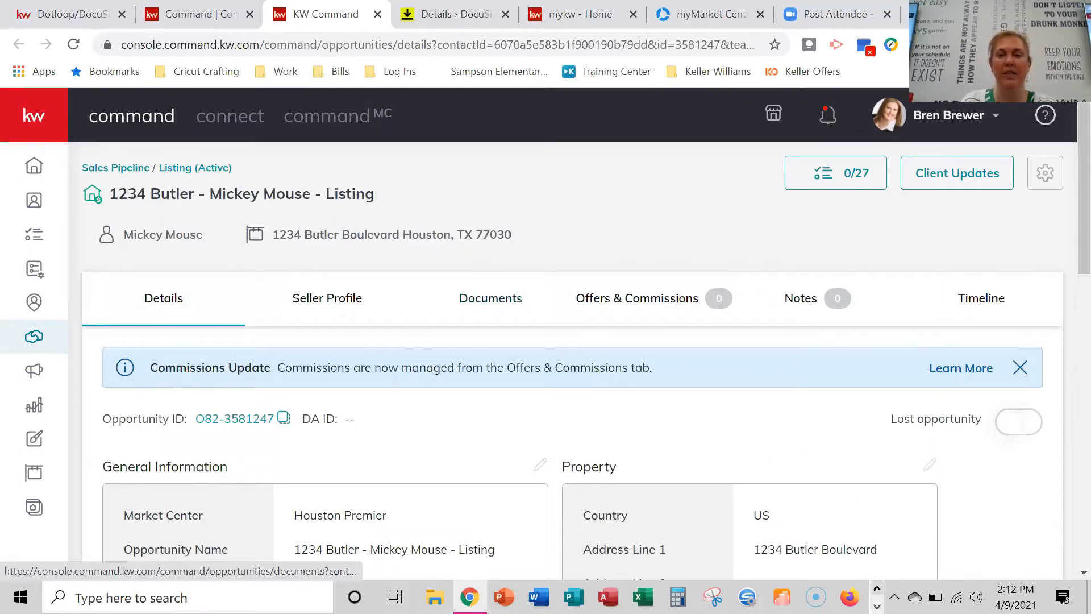
Apply the Residential-Listing checklist on the Documents tab and view its Under Contract and Closed requirements.
{"action": "left_click", "coordinate": [492, 307]}
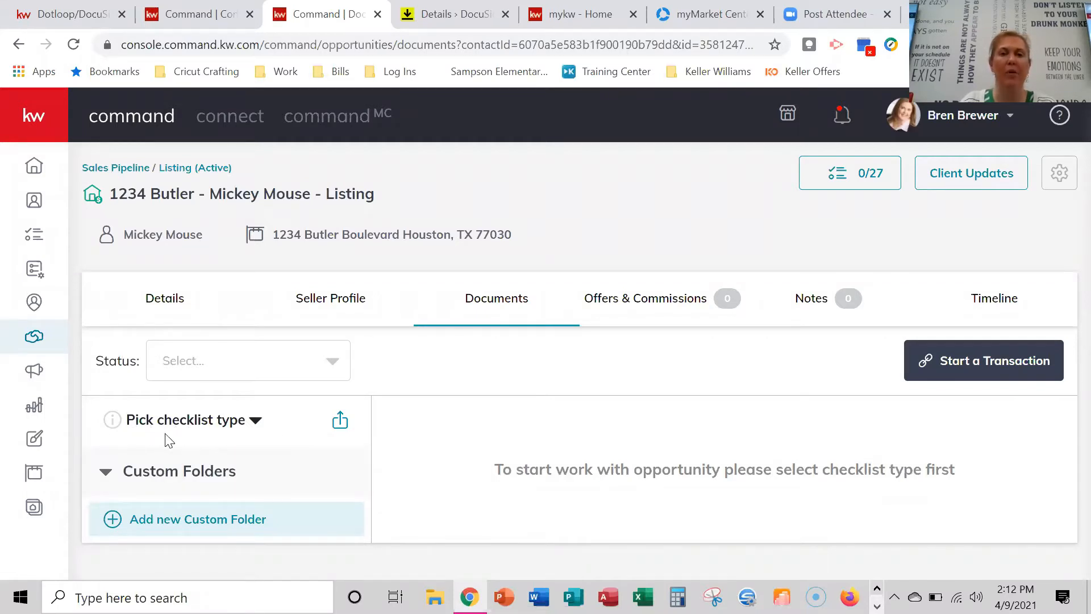
{"action": "left_click", "coordinate": [195, 421]}
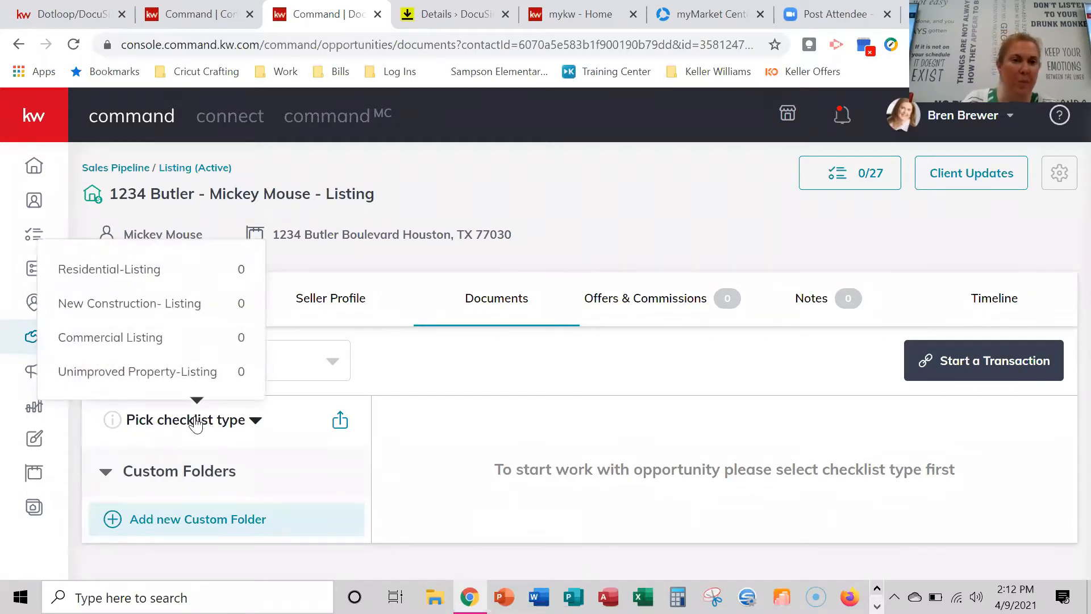
{"action": "left_click", "coordinate": [154, 271]}
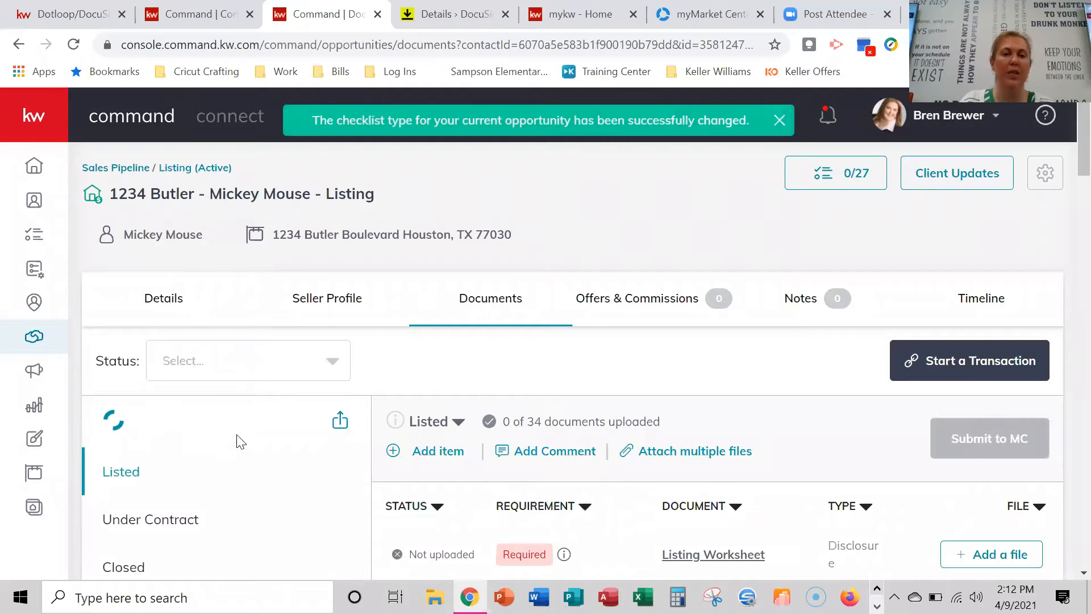
{"action": "scroll", "coordinate": [465, 435], "scroll_direction": "down", "scroll_amount": 1}
{"action": "scroll", "coordinate": [465, 434], "scroll_direction": "down", "scroll_amount": 2}
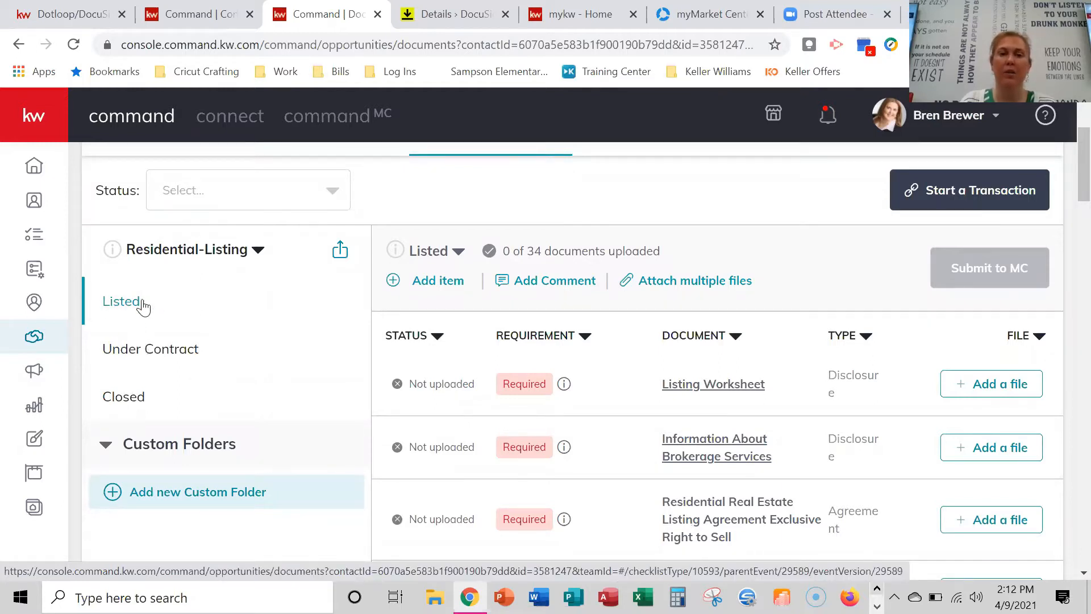
{"action": "left_click", "coordinate": [138, 361]}
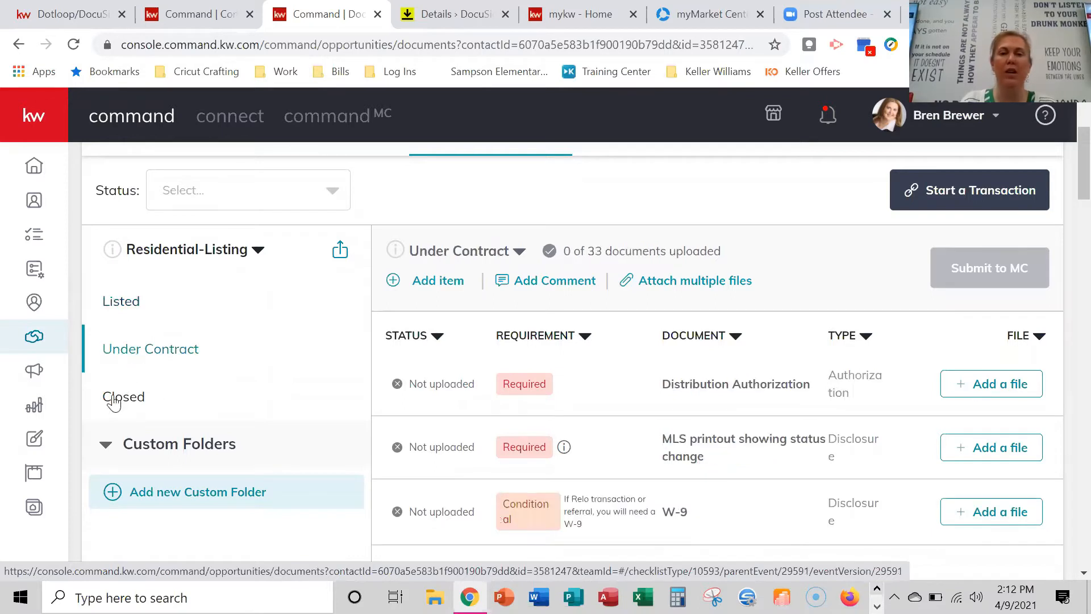
{"action": "left_click", "coordinate": [114, 398]}
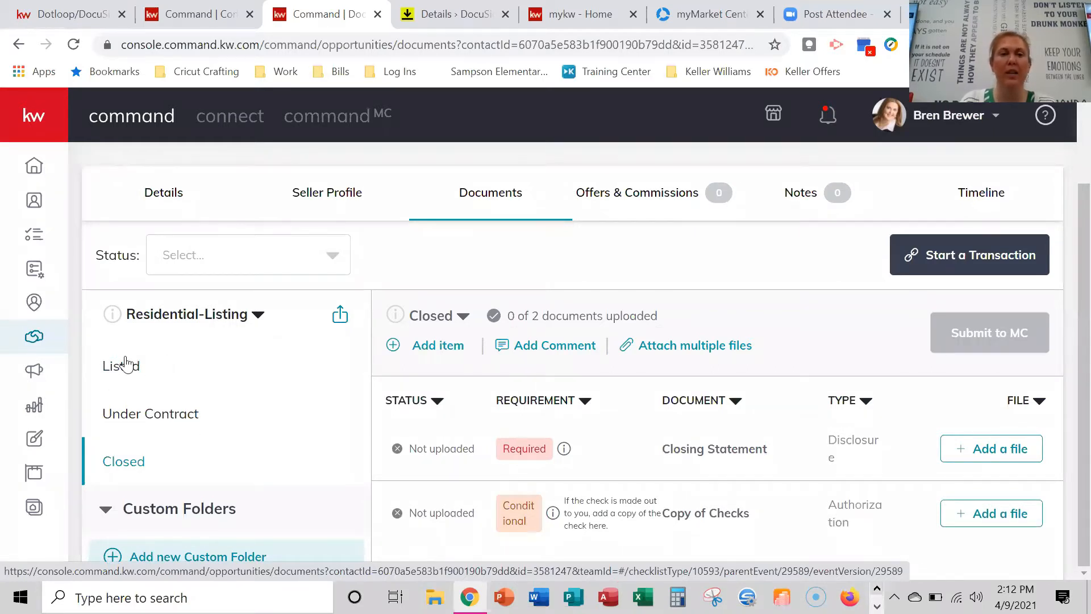
Switch back to the Listed section and scroll through its 34 document requirements.
{"action": "left_click", "coordinate": [238, 369]}
{"action": "scroll", "coordinate": [441, 390], "scroll_direction": "down", "scroll_amount": 2}
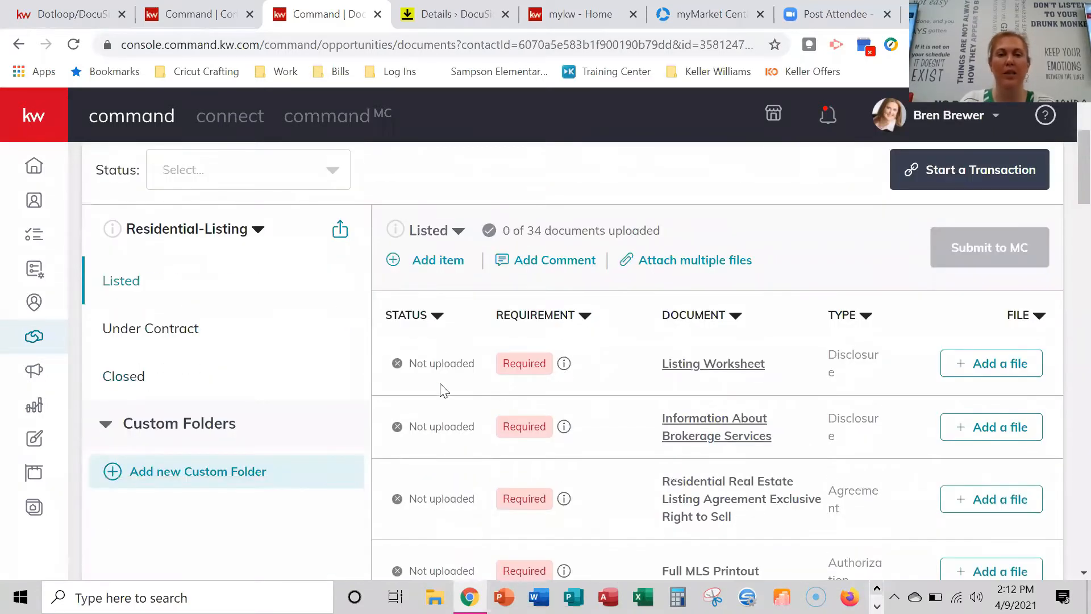
{"action": "scroll", "coordinate": [543, 367], "scroll_direction": "down", "scroll_amount": 4}
{"action": "scroll", "coordinate": [239, 347], "scroll_direction": "up", "scroll_amount": 6}
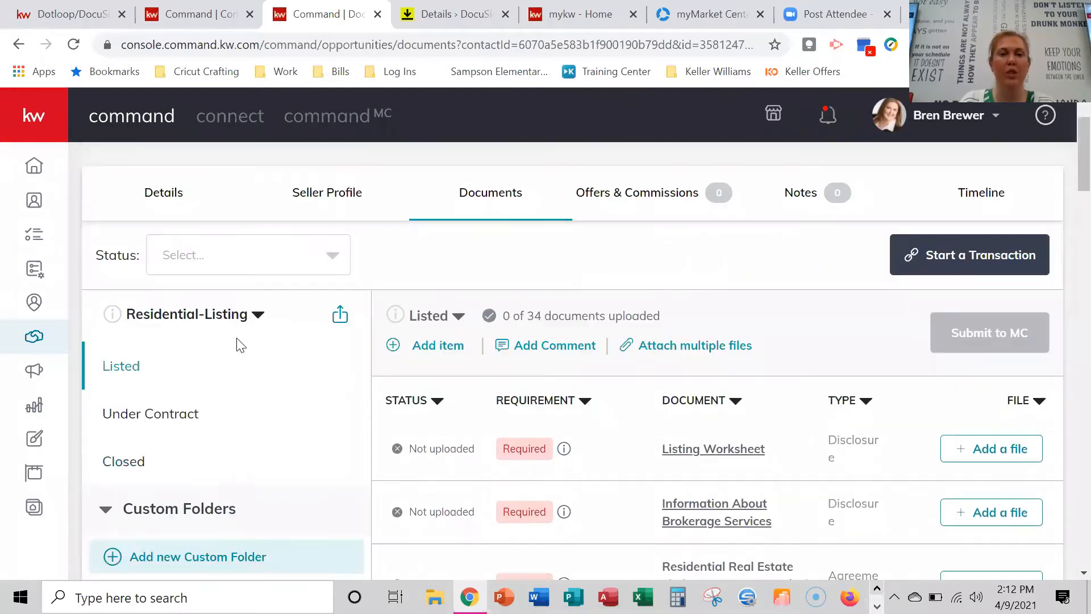
{"action": "scroll", "coordinate": [609, 278], "scroll_direction": "down", "scroll_amount": 3}
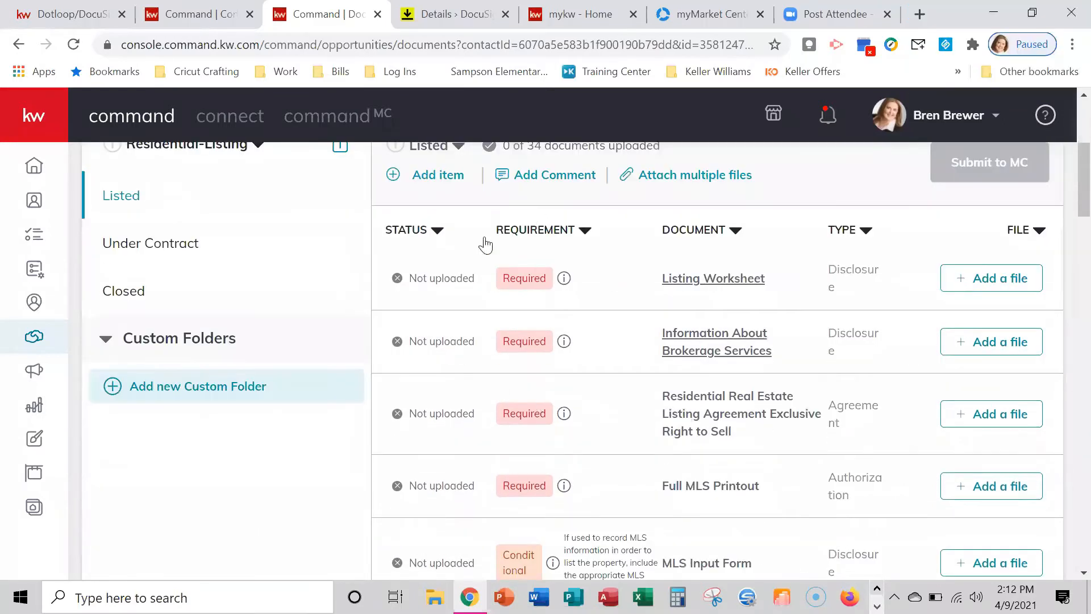
{"action": "scroll", "coordinate": [551, 337], "scroll_direction": "down", "scroll_amount": 3}
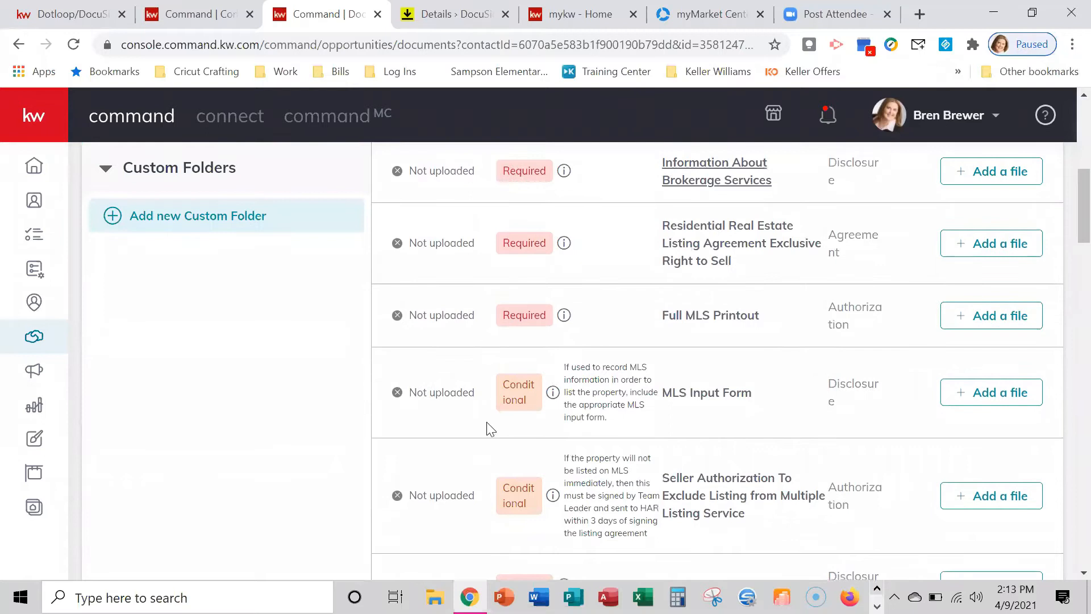
{"action": "scroll", "coordinate": [491, 429], "scroll_direction": "down", "scroll_amount": 6}
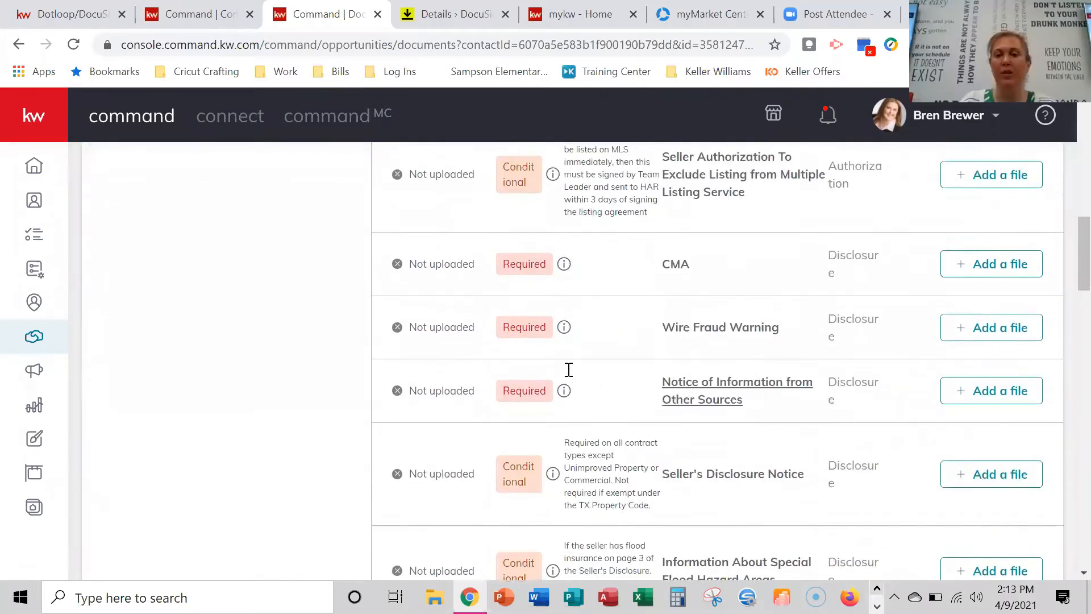
{"action": "scroll", "coordinate": [569, 370], "scroll_direction": "down", "scroll_amount": 5}
{"action": "scroll", "coordinate": [674, 390], "scroll_direction": "up", "scroll_amount": 9}
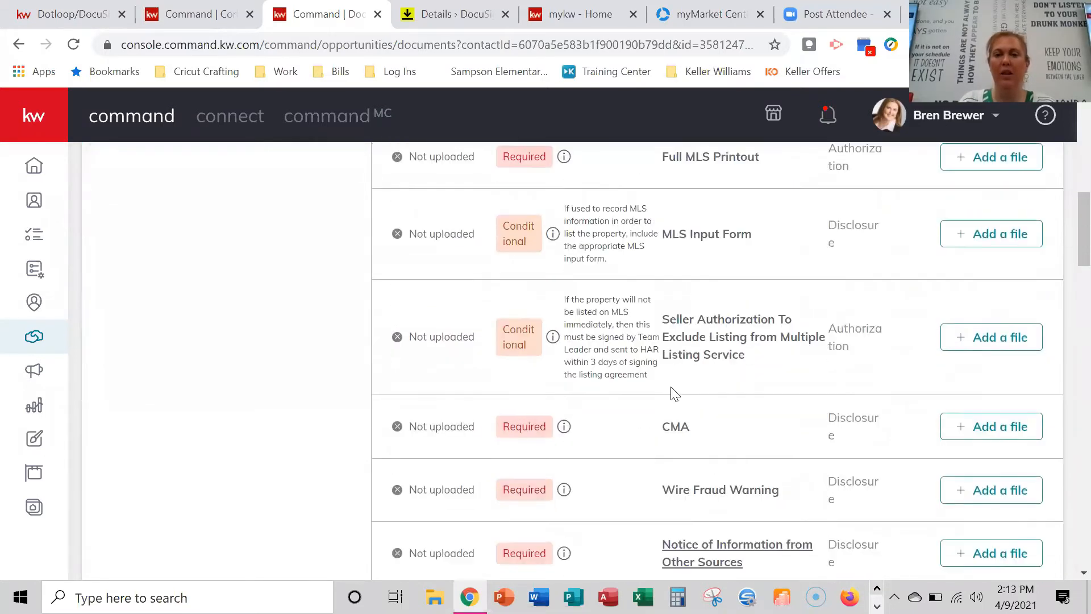
{"action": "scroll", "coordinate": [674, 392], "scroll_direction": "up", "scroll_amount": 10}
{"action": "scroll", "coordinate": [546, 458], "scroll_direction": "down", "scroll_amount": 4}
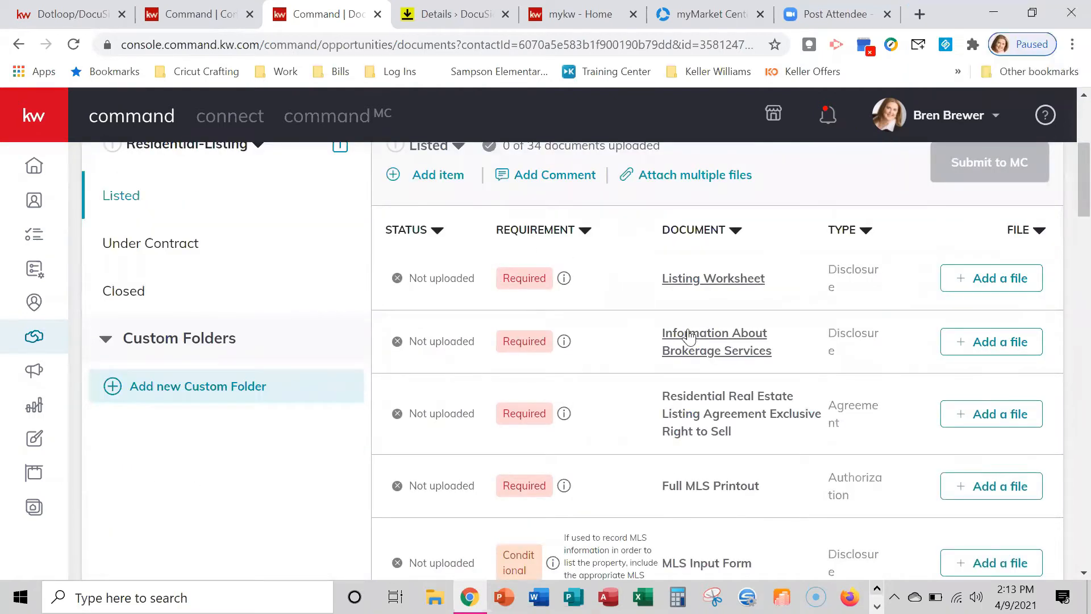
{"action": "scroll", "coordinate": [670, 281], "scroll_direction": "up", "scroll_amount": 3}
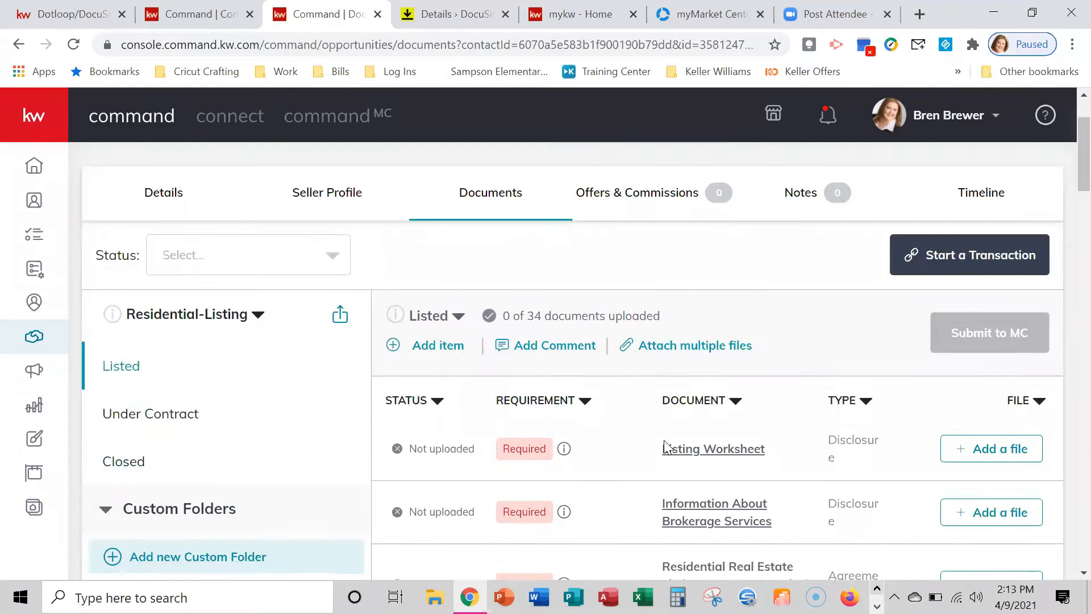
{"action": "scroll", "coordinate": [743, 414], "scroll_direction": "down", "scroll_amount": 2}
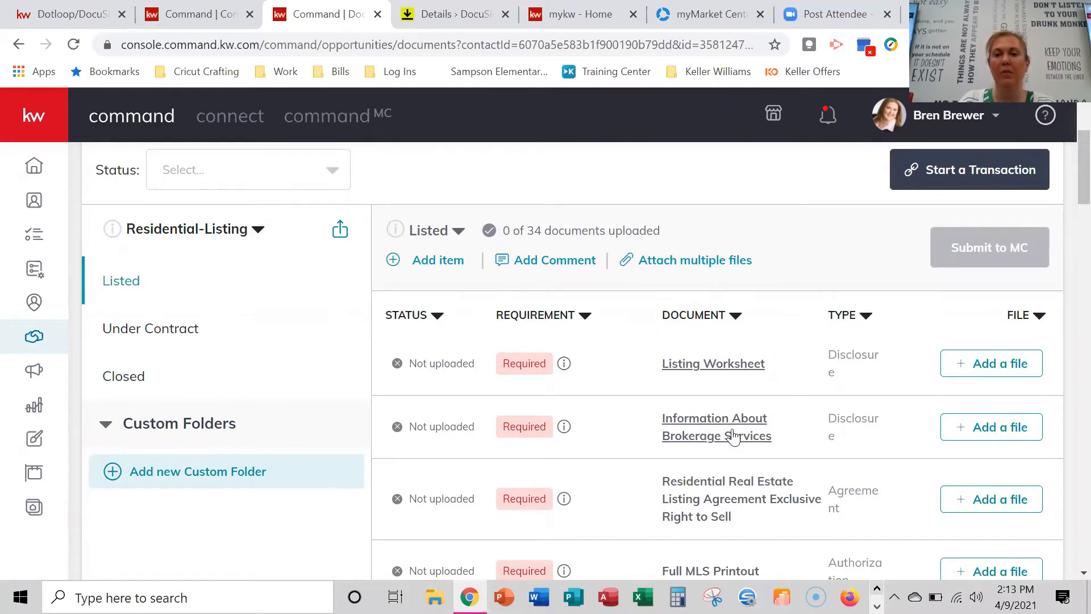
{"action": "left_click", "coordinate": [735, 422]}
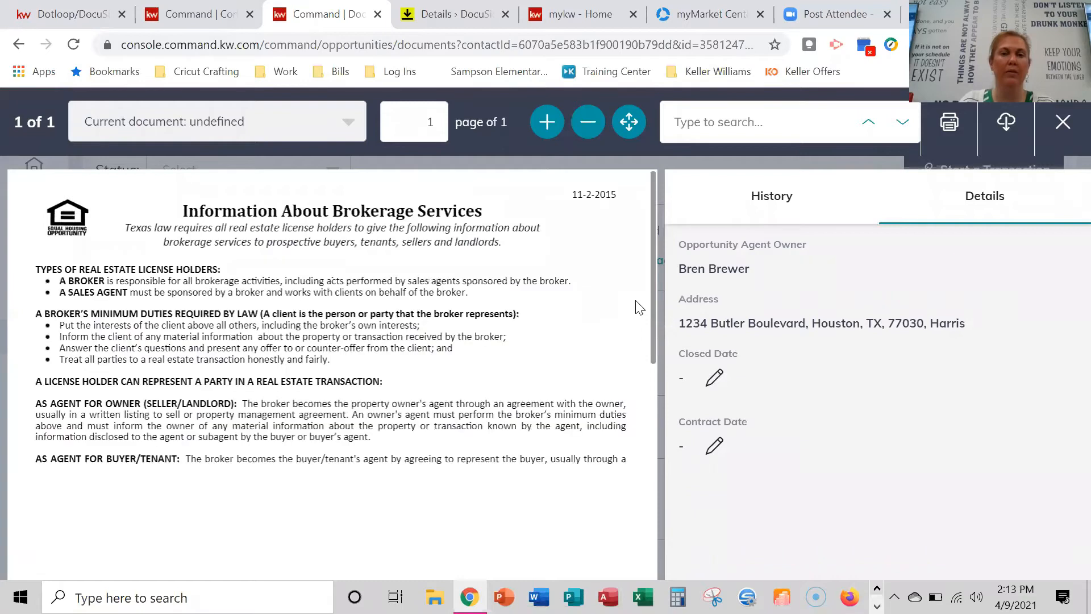
{"action": "scroll", "coordinate": [640, 308], "scroll_direction": "down", "scroll_amount": 10}
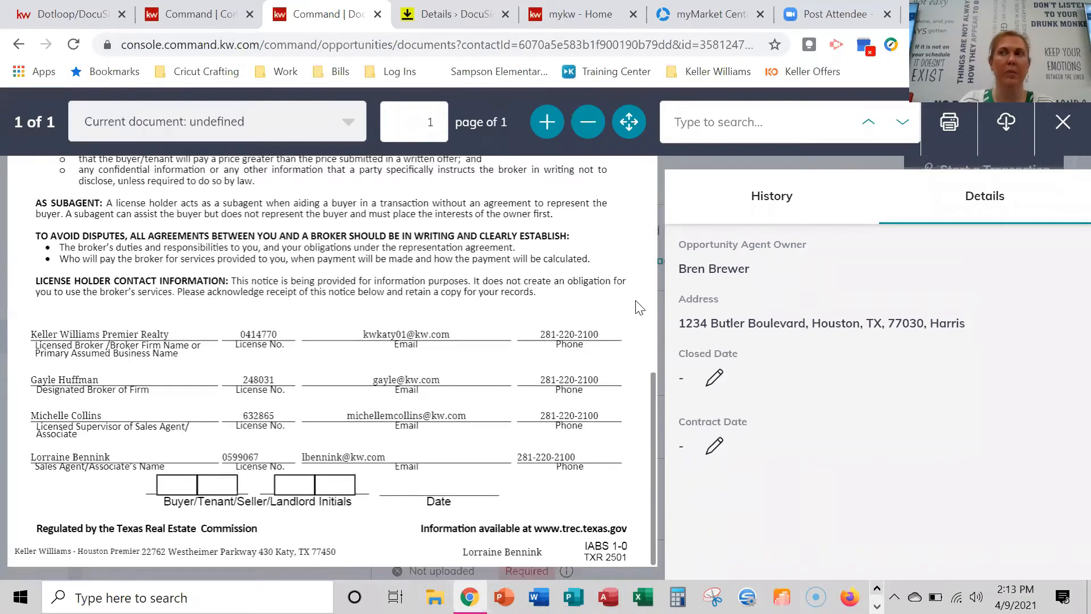
{"action": "scroll", "coordinate": [640, 308], "scroll_direction": "up", "scroll_amount": 6}
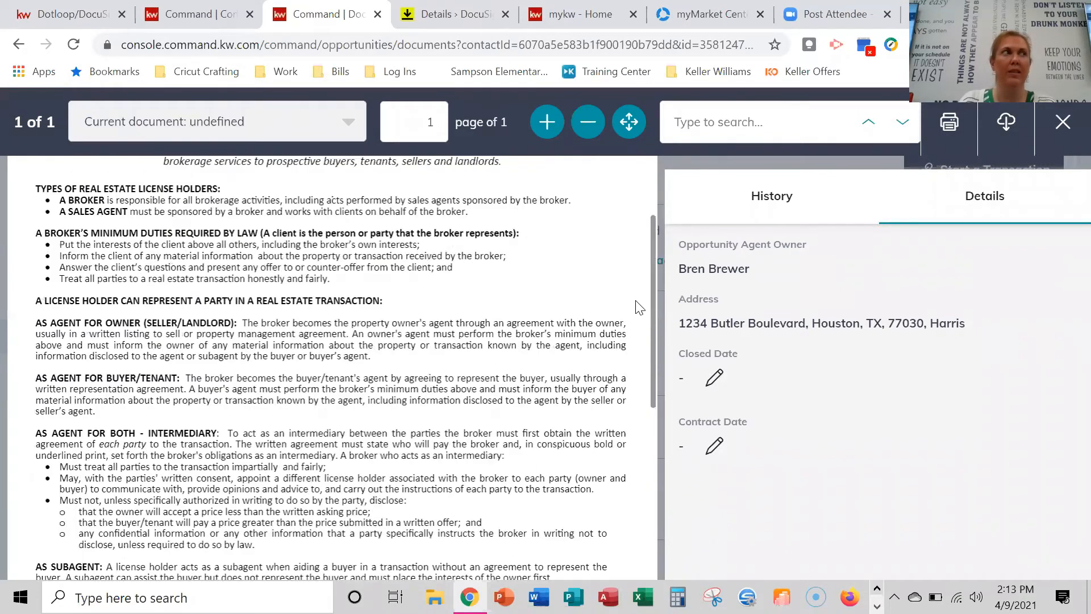
{"action": "scroll", "coordinate": [640, 307], "scroll_direction": "up", "scroll_amount": 2}
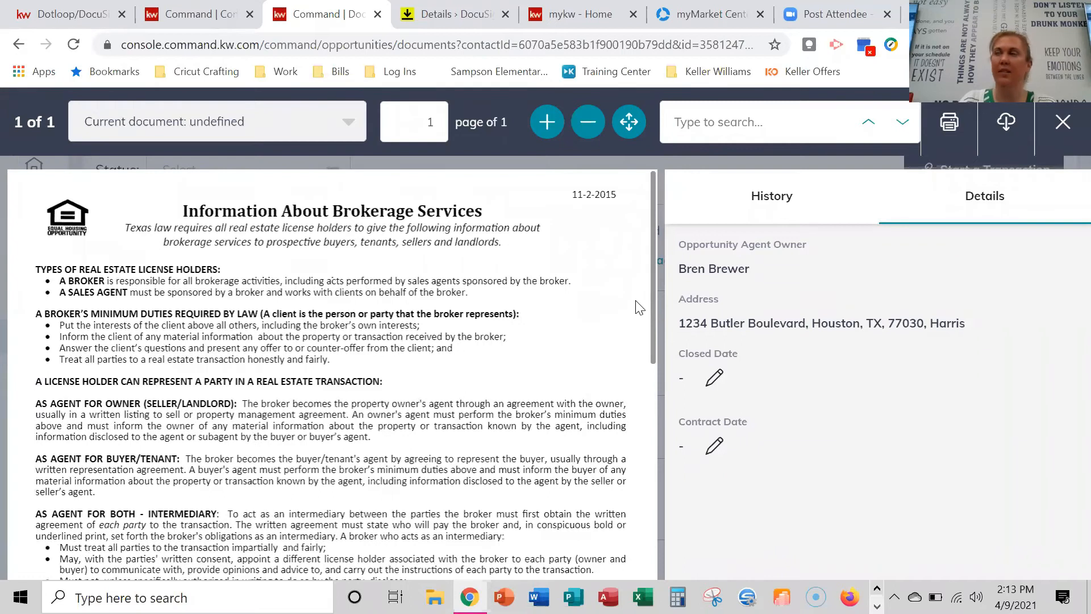
{"action": "left_click", "coordinate": [1067, 128]}
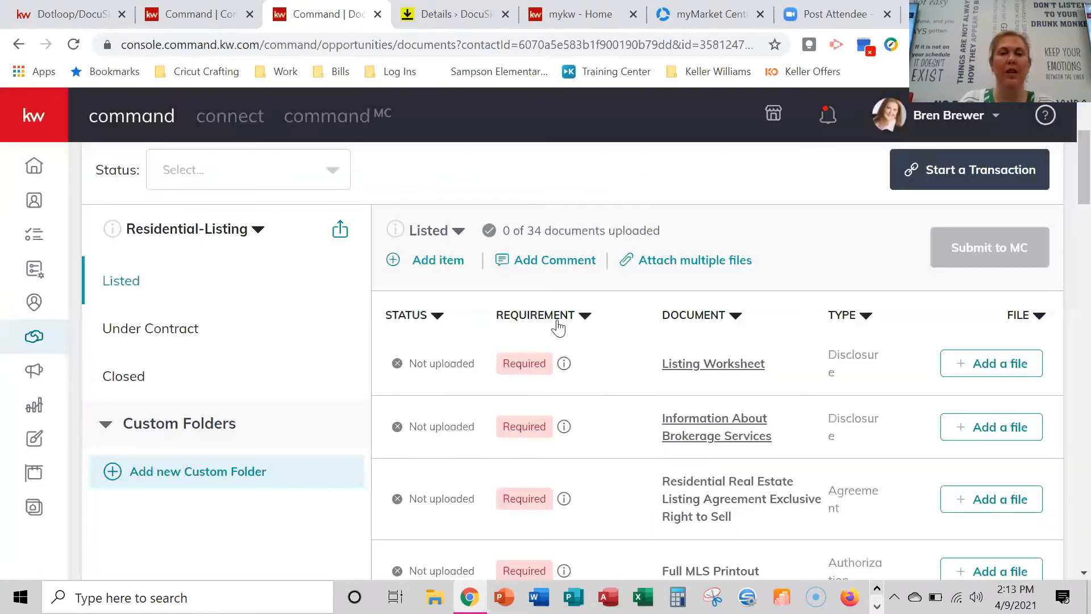
{"action": "scroll", "coordinate": [684, 340], "scroll_direction": "up", "scroll_amount": 2}
{"action": "scroll", "coordinate": [580, 426], "scroll_direction": "down", "scroll_amount": 2}
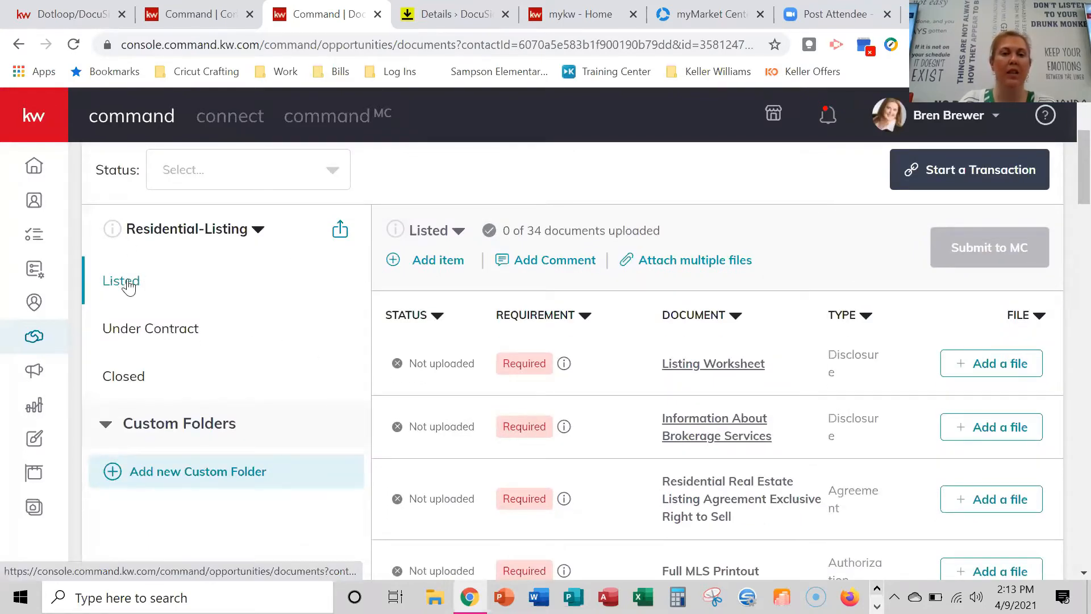
{"action": "scroll", "coordinate": [676, 360], "scroll_direction": "up", "scroll_amount": 3}
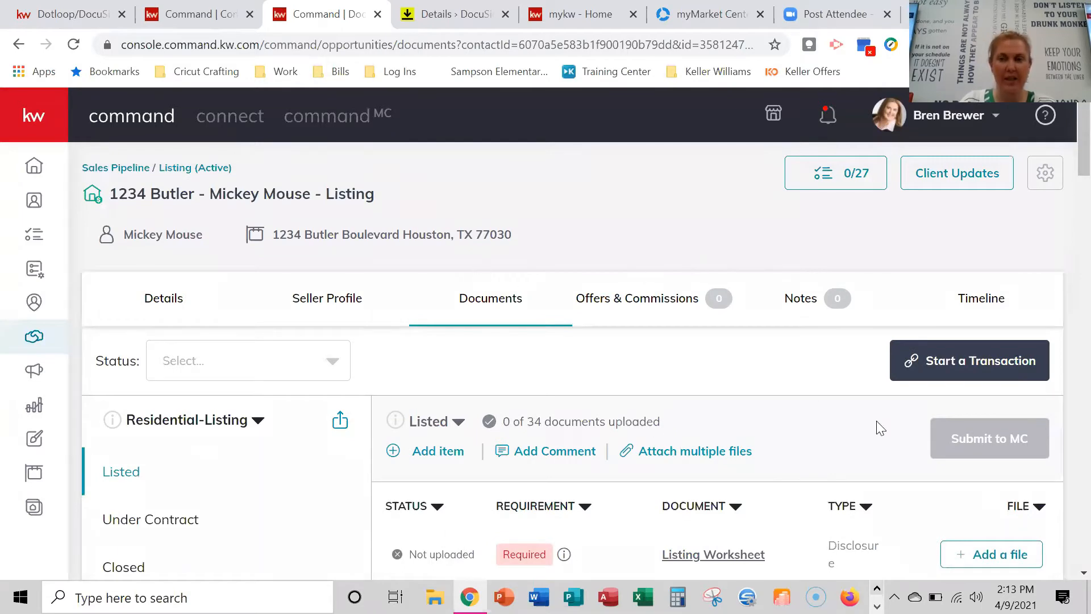
Start a transaction to open the listing's linked DocuSign Rooms room.
{"action": "left_click", "coordinate": [987, 366]}
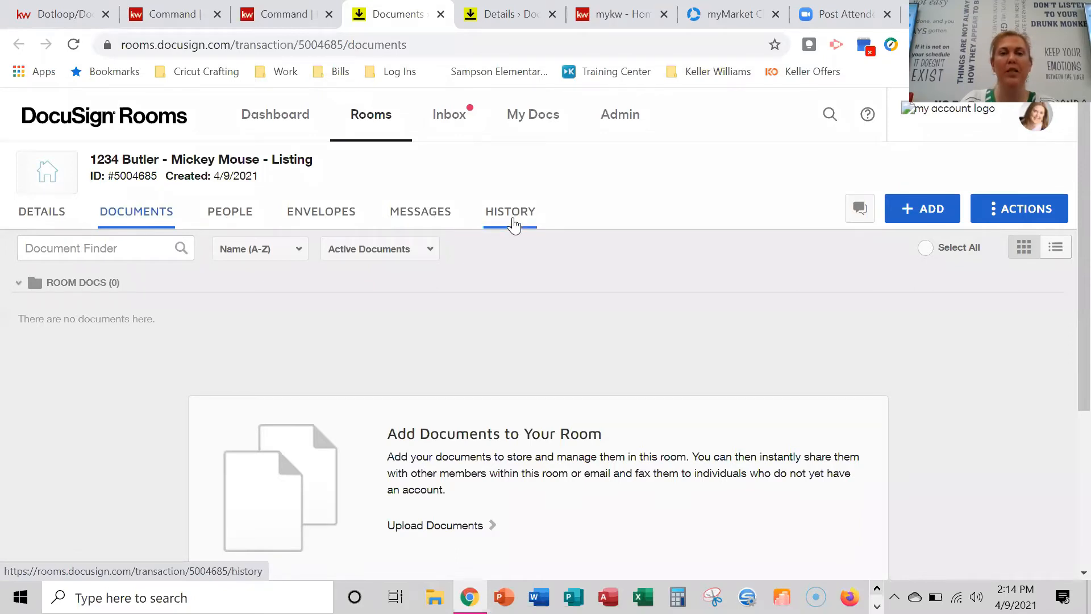
{"action": "left_click", "coordinate": [35, 221]}
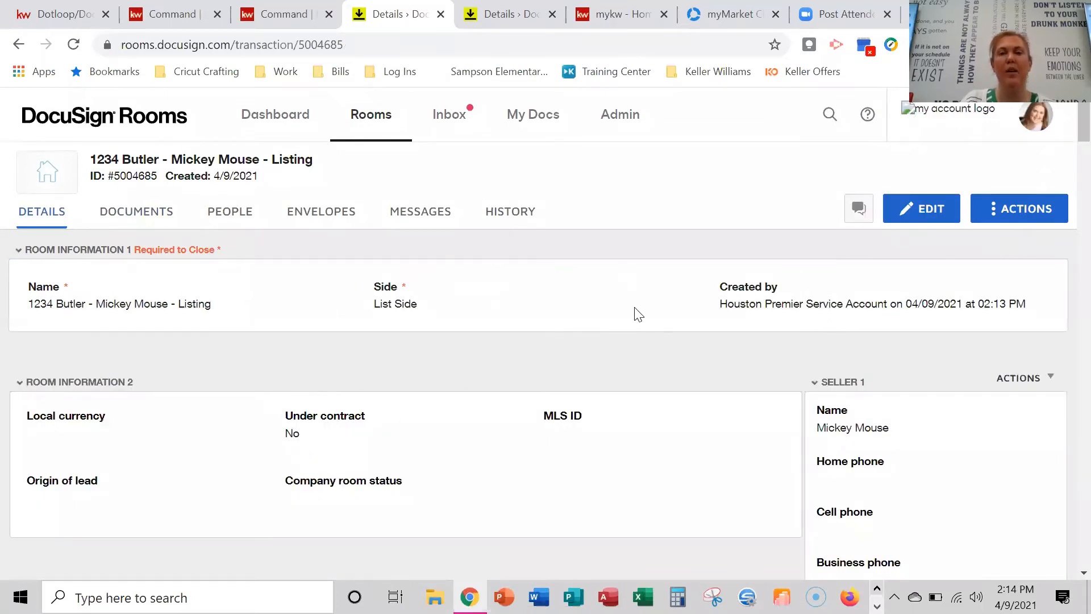
{"action": "left_click", "coordinate": [138, 224]}
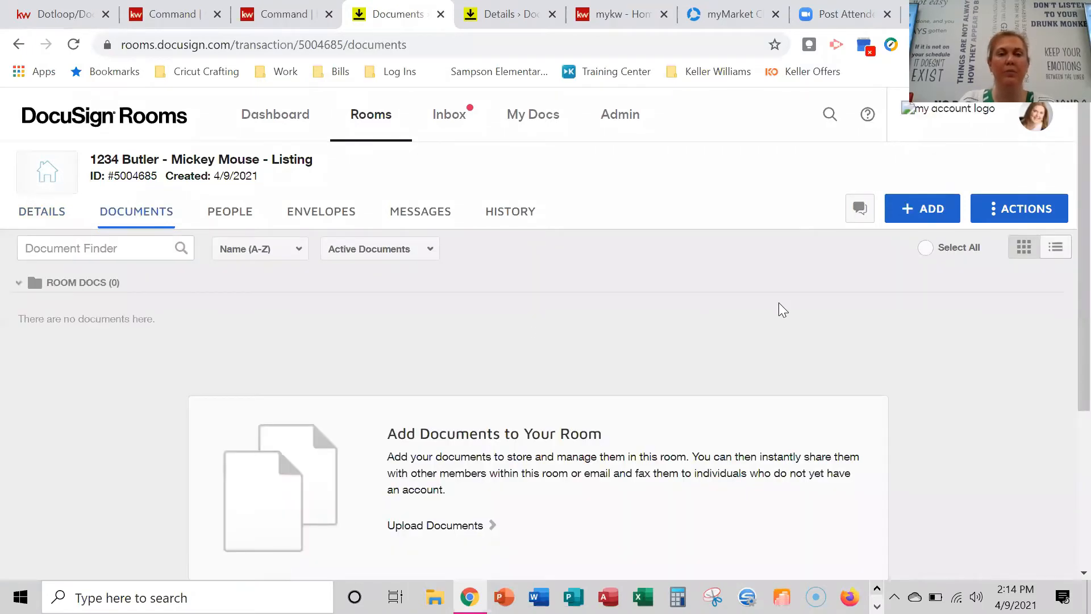
{"action": "scroll", "coordinate": [779, 309], "scroll_direction": "down", "scroll_amount": 3}
{"action": "scroll", "coordinate": [564, 316], "scroll_direction": "up", "scroll_amount": 3}
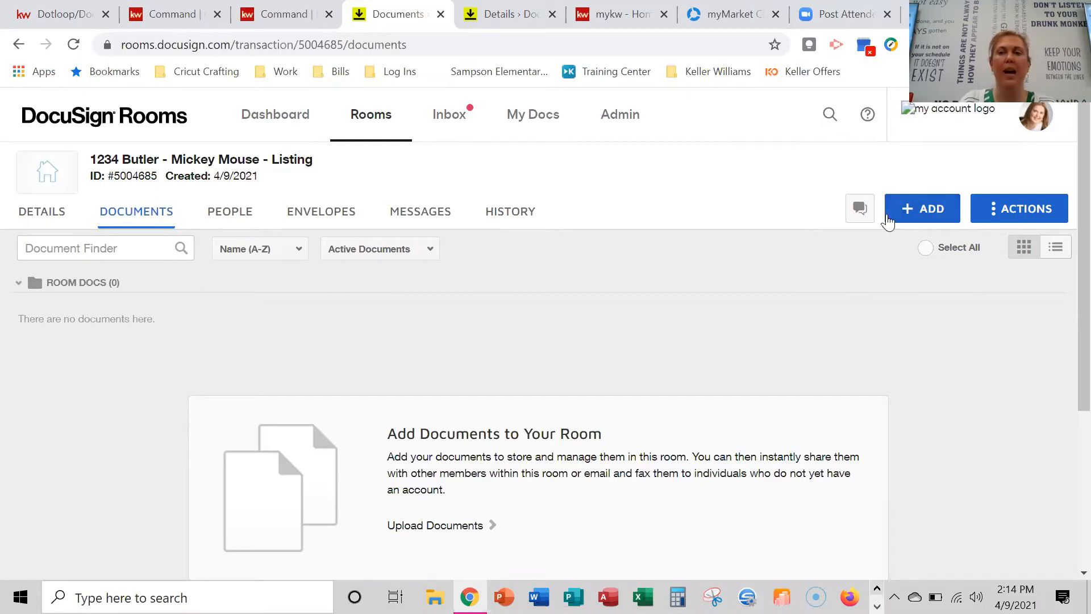
From DocuSign Forms, choose the Listing for Sale forms group, select all 16 forms and add them.
{"action": "left_click", "coordinate": [931, 214]}
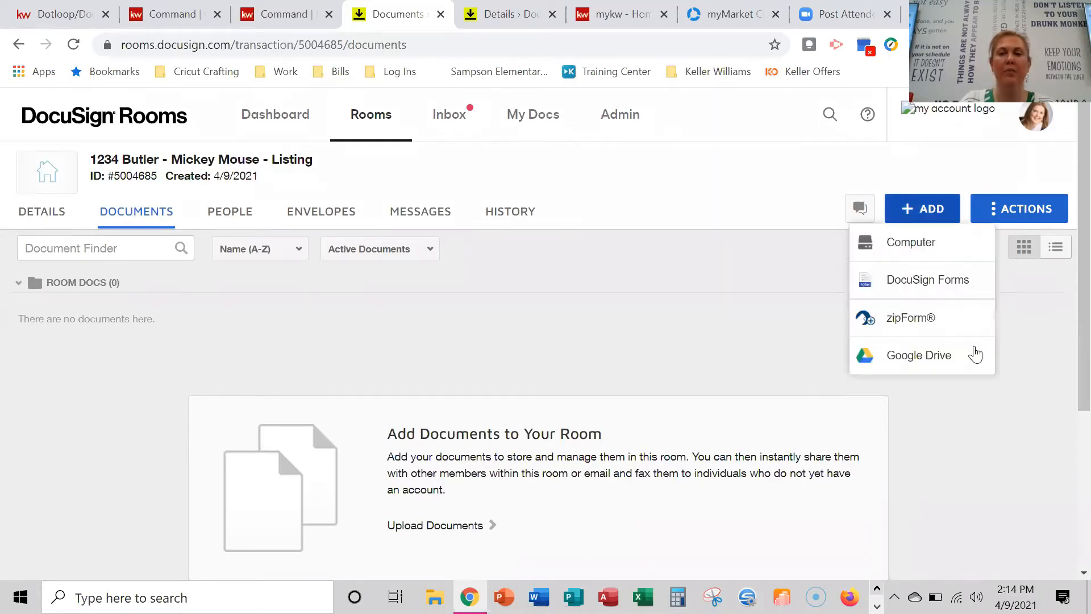
{"action": "left_click", "coordinate": [913, 291]}
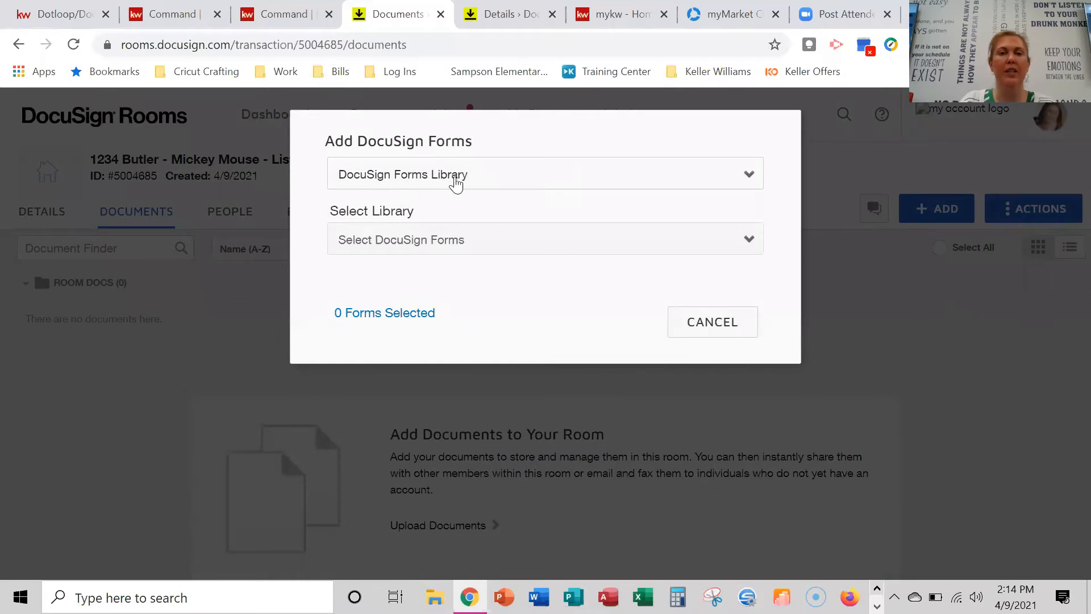
{"action": "left_click", "coordinate": [495, 179]}
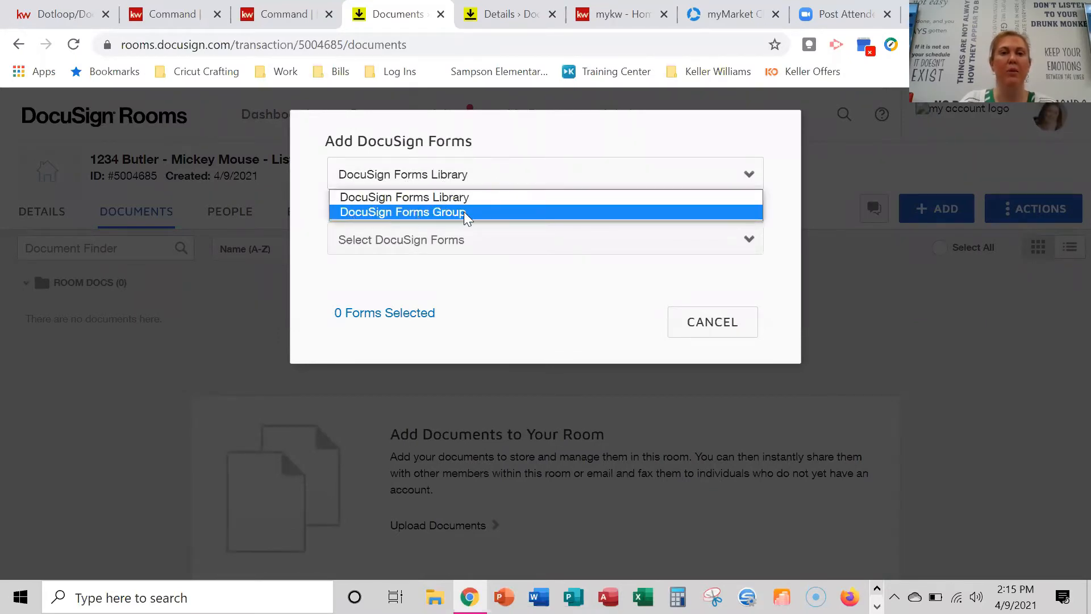
{"action": "left_click", "coordinate": [463, 212]}
{"action": "left_click", "coordinate": [558, 244]}
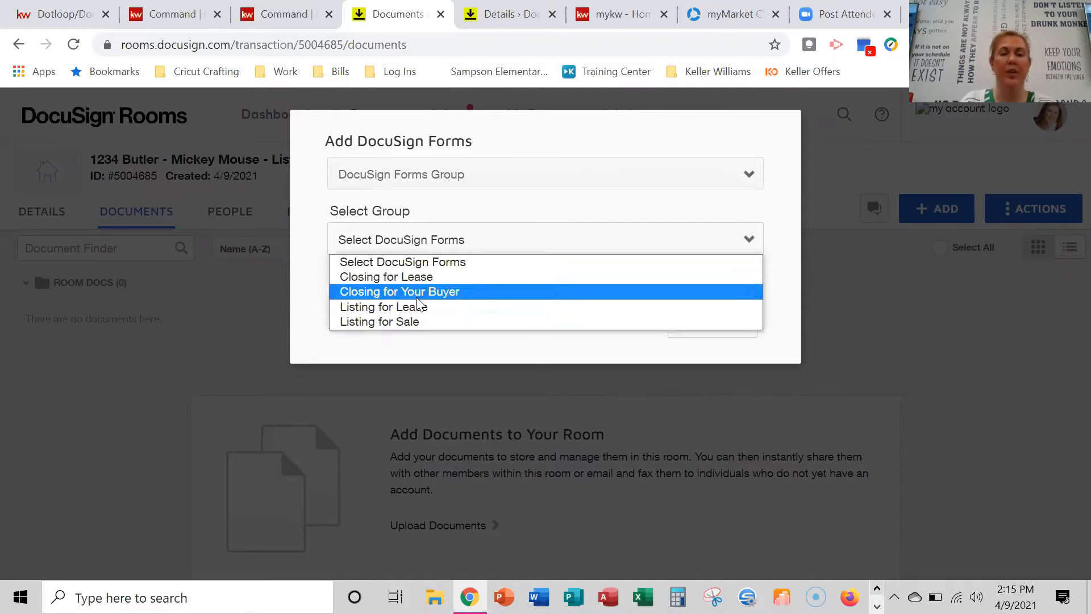
{"action": "left_click", "coordinate": [416, 322]}
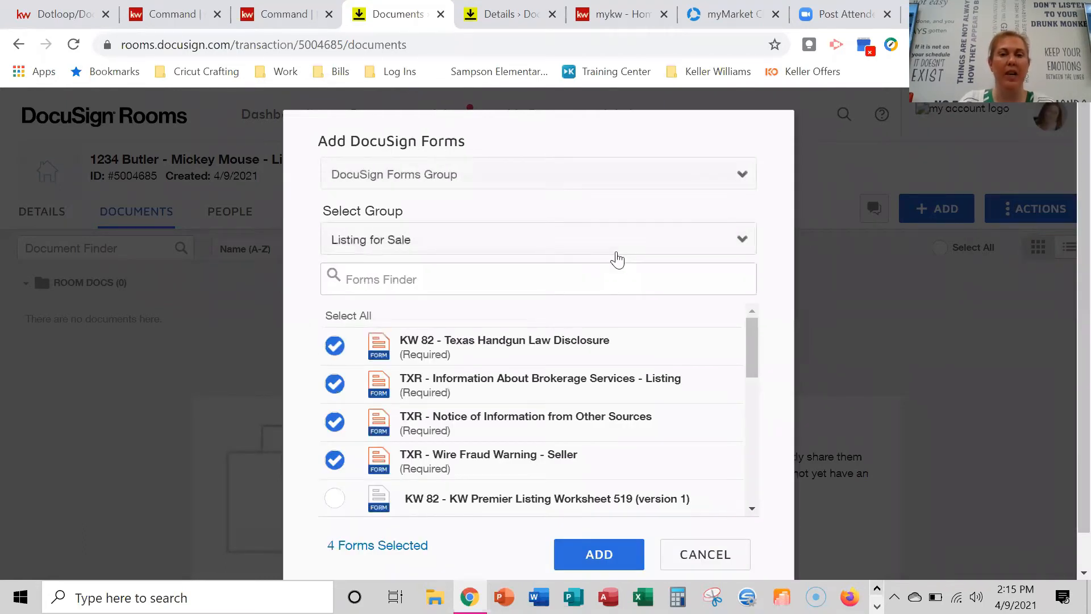
{"action": "scroll", "coordinate": [617, 259], "scroll_direction": "down", "scroll_amount": 1}
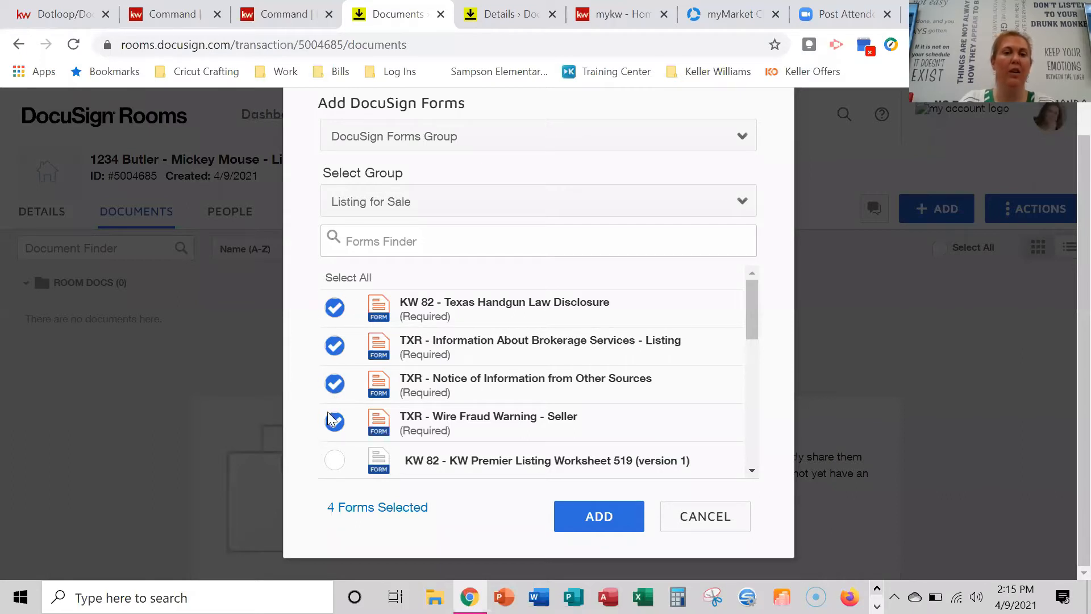
{"action": "scroll", "coordinate": [449, 372], "scroll_direction": "down", "scroll_amount": 10}
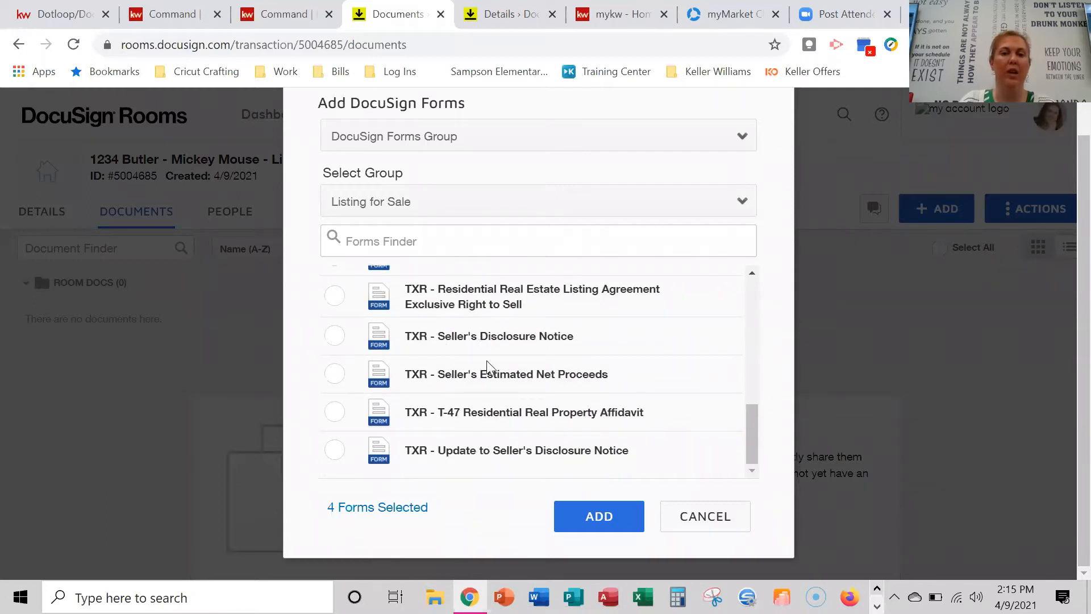
{"action": "scroll", "coordinate": [488, 367], "scroll_direction": "up", "scroll_amount": 10}
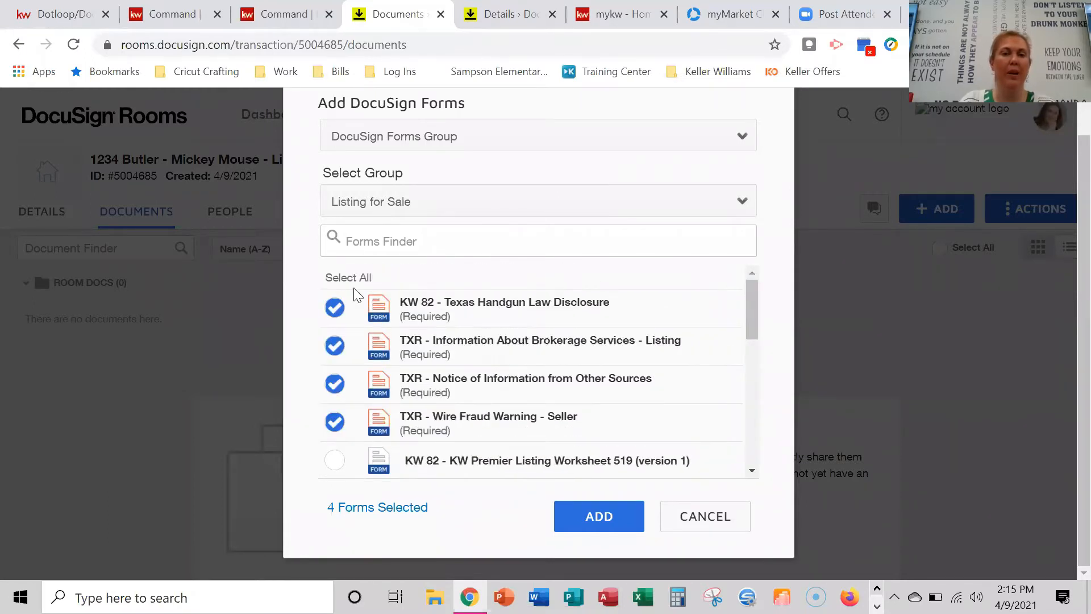
{"action": "left_click", "coordinate": [337, 278]}
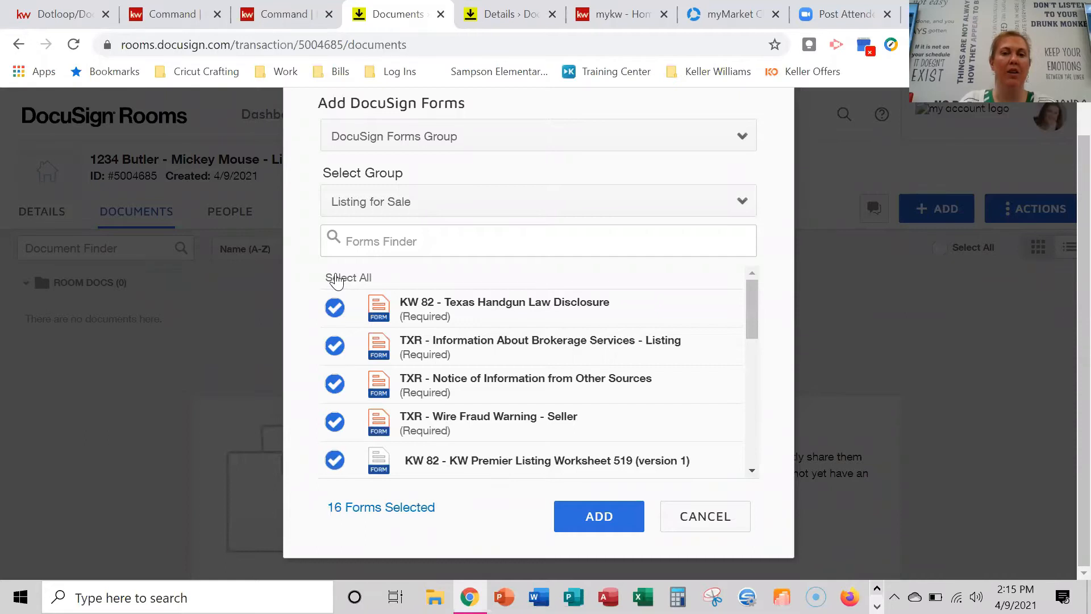
{"action": "scroll", "coordinate": [505, 362], "scroll_direction": "down", "scroll_amount": 8}
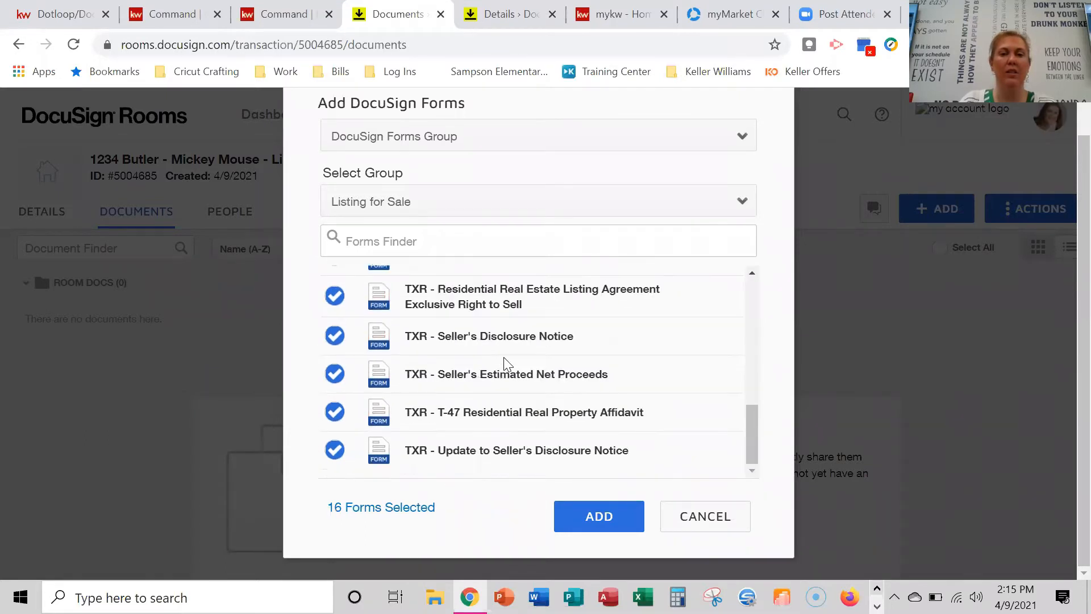
{"action": "scroll", "coordinate": [511, 367], "scroll_direction": "up", "scroll_amount": 10}
{"action": "left_click", "coordinate": [594, 533]}
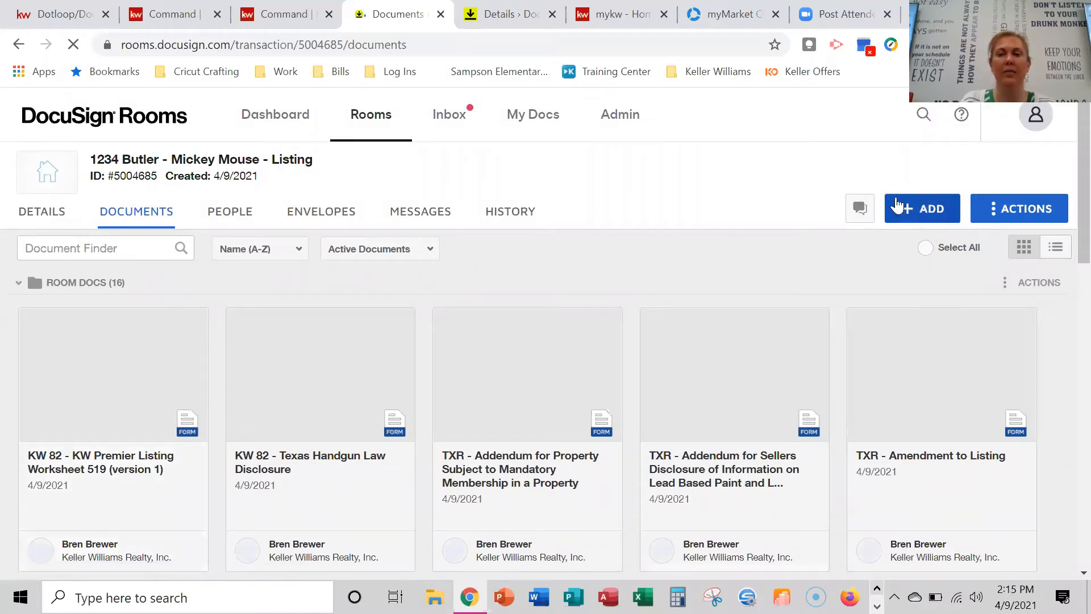
{"action": "left_click", "coordinate": [928, 210]}
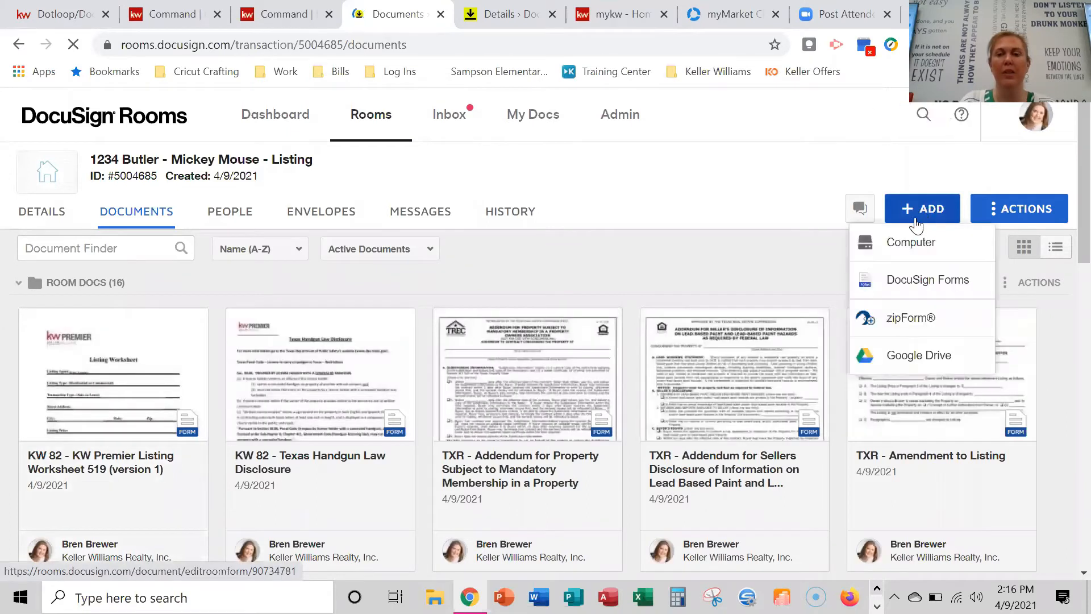
{"action": "left_click", "coordinate": [923, 280]}
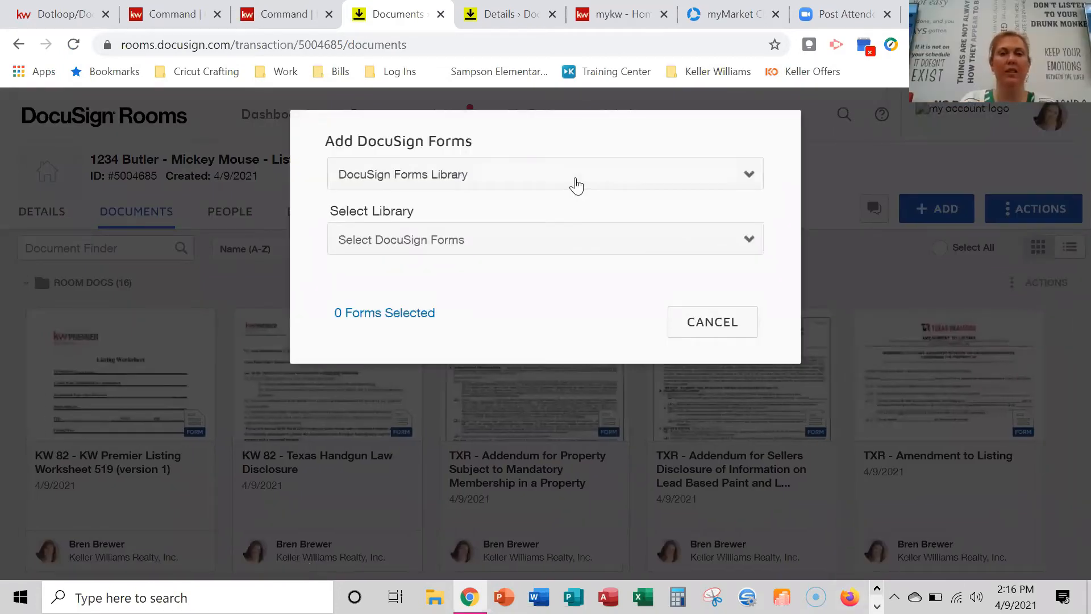
{"action": "left_click", "coordinate": [576, 186]}
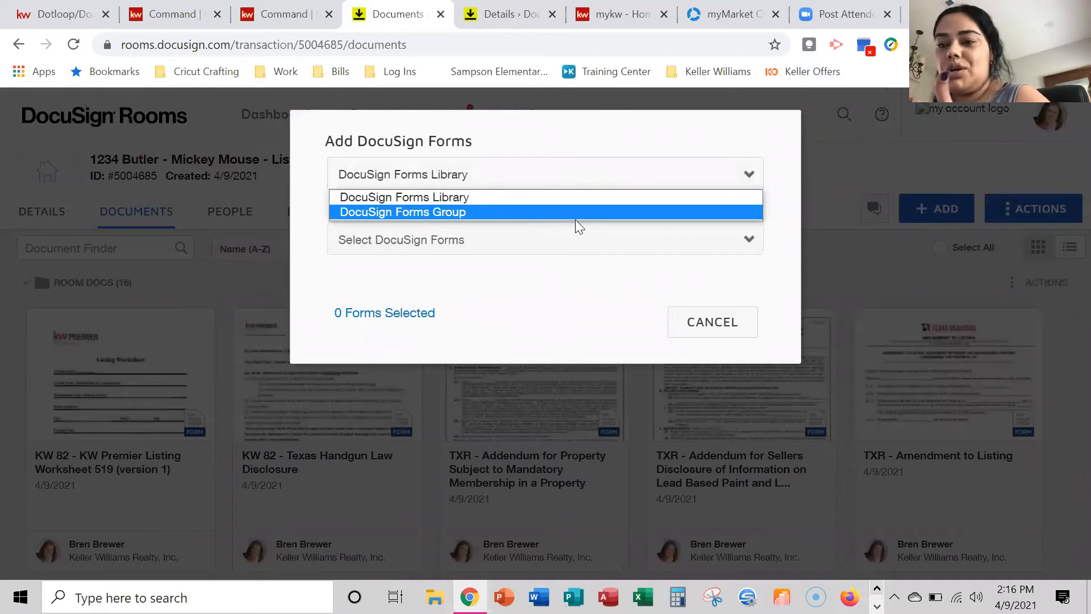
{"action": "left_click", "coordinate": [600, 162]}
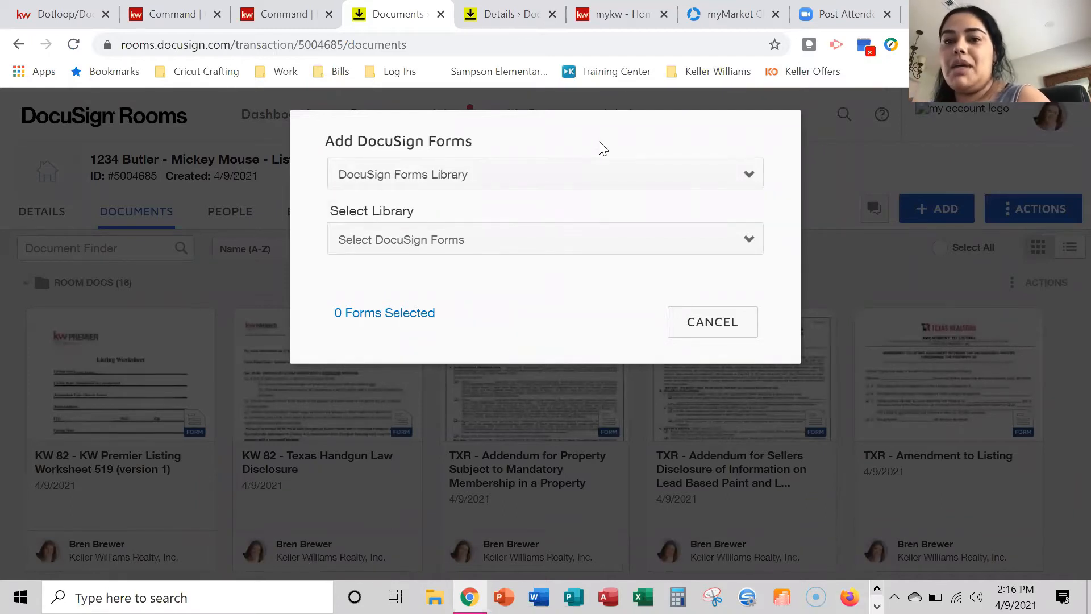
{"action": "left_click", "coordinate": [574, 178]}
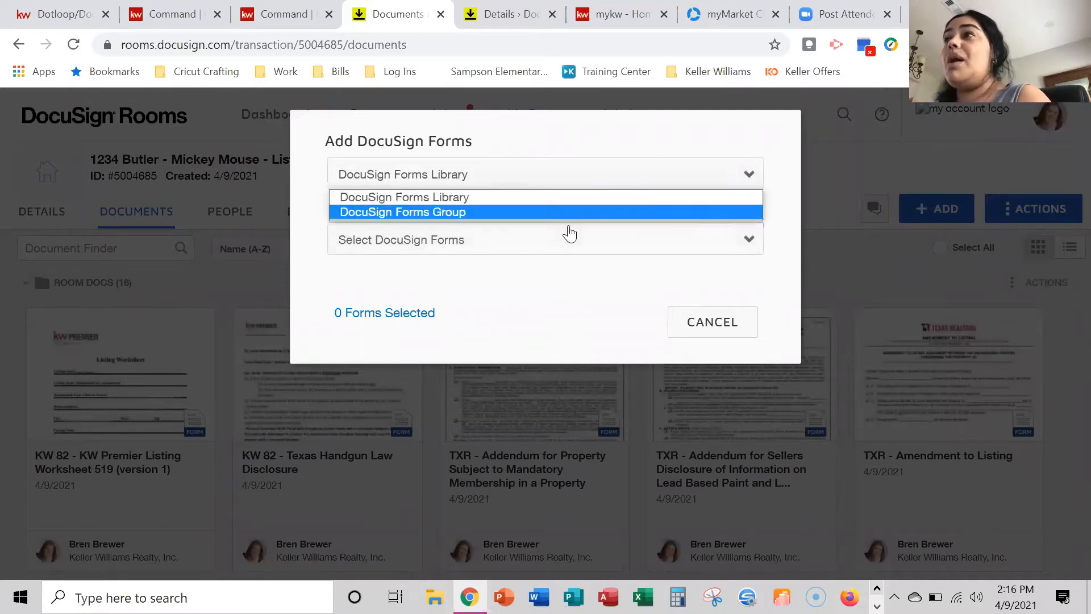
{"action": "left_click", "coordinate": [587, 116]}
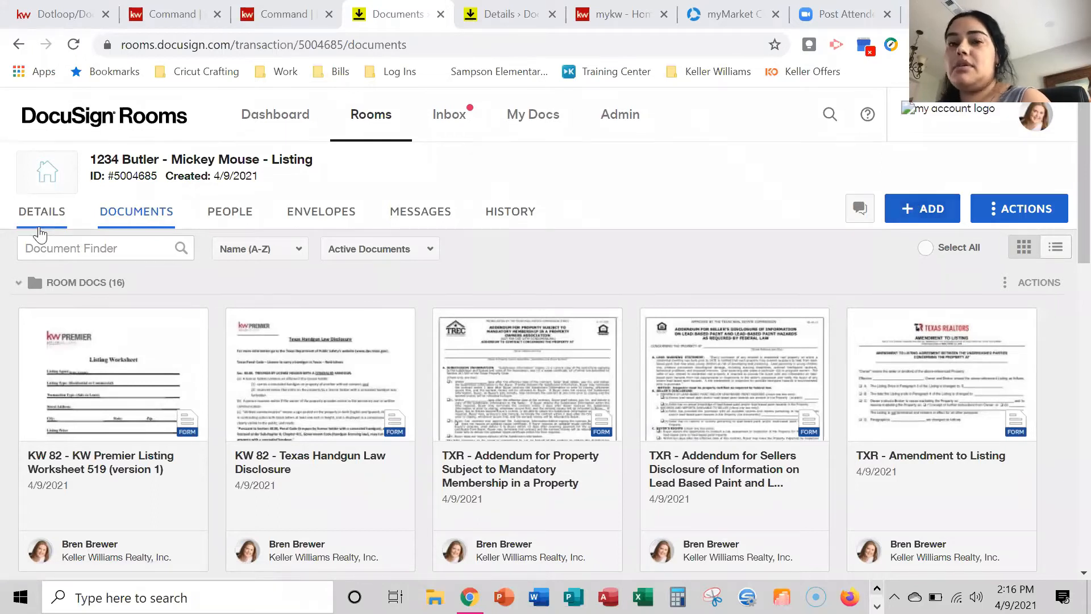
{"action": "left_click", "coordinate": [914, 209]}
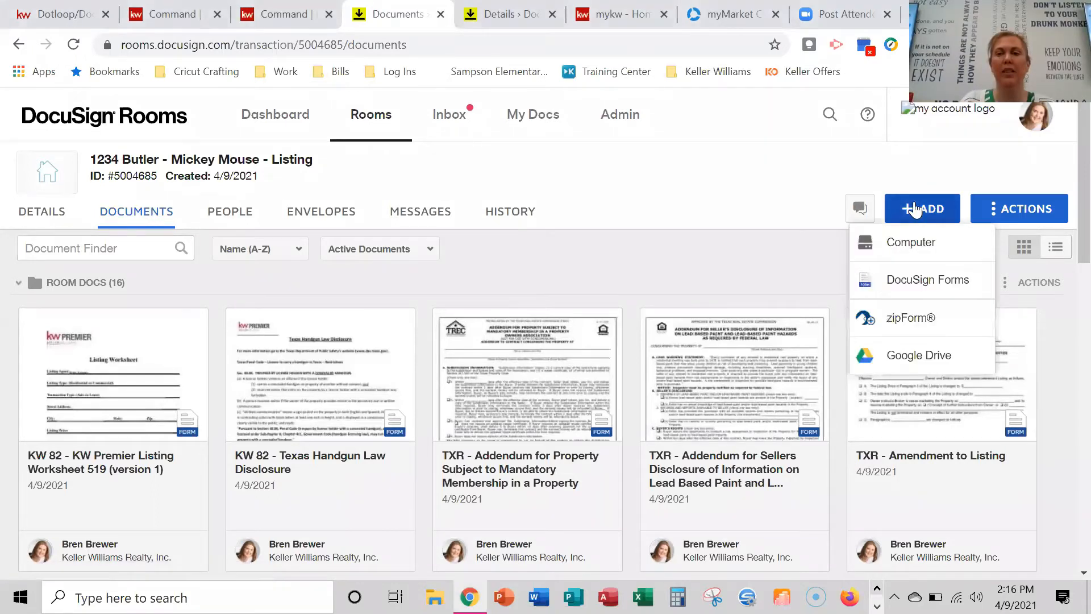
{"action": "left_click", "coordinate": [929, 281]}
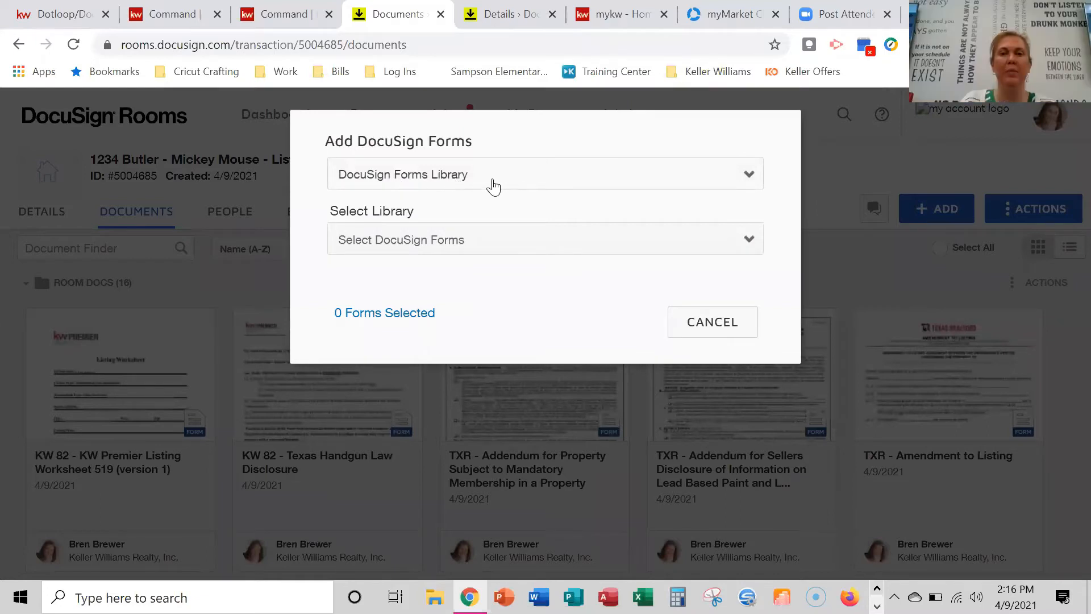
{"action": "left_click", "coordinate": [493, 187]}
{"action": "left_click", "coordinate": [485, 212]}
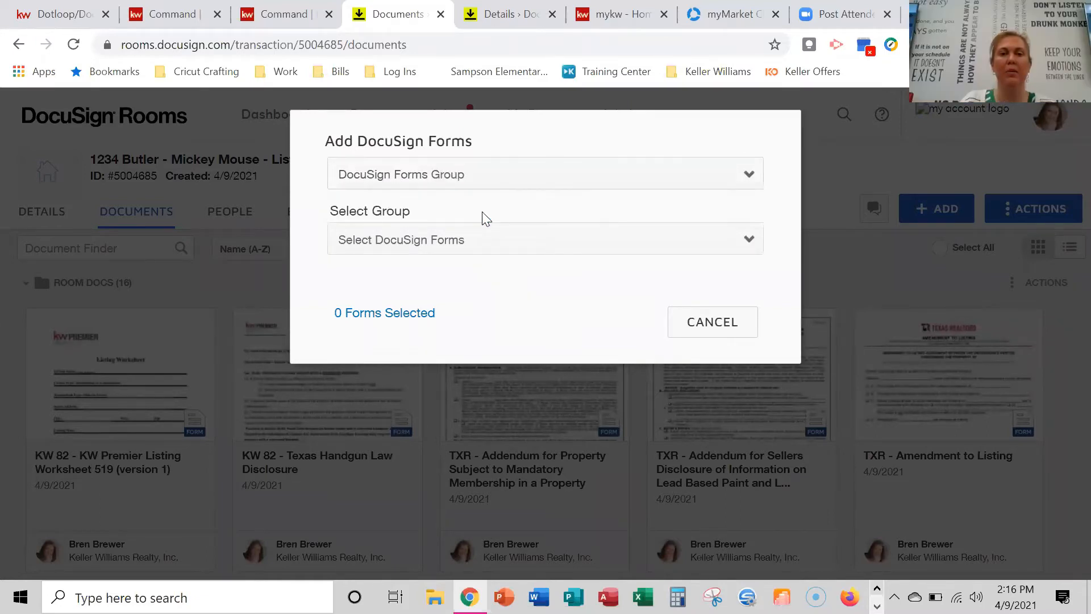
{"action": "left_click", "coordinate": [501, 252]}
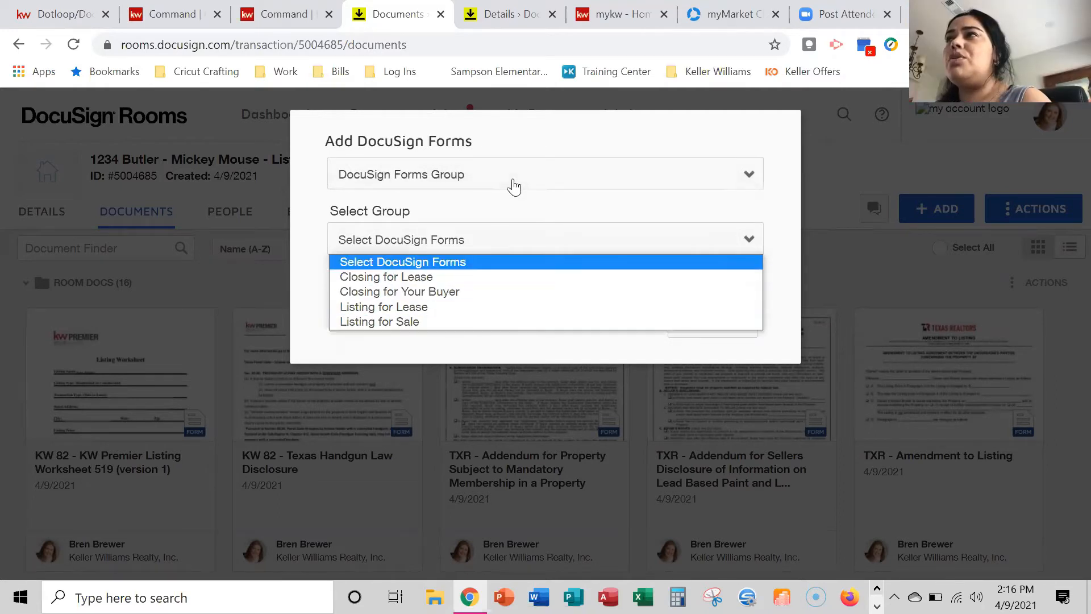
{"action": "left_click", "coordinate": [647, 147]}
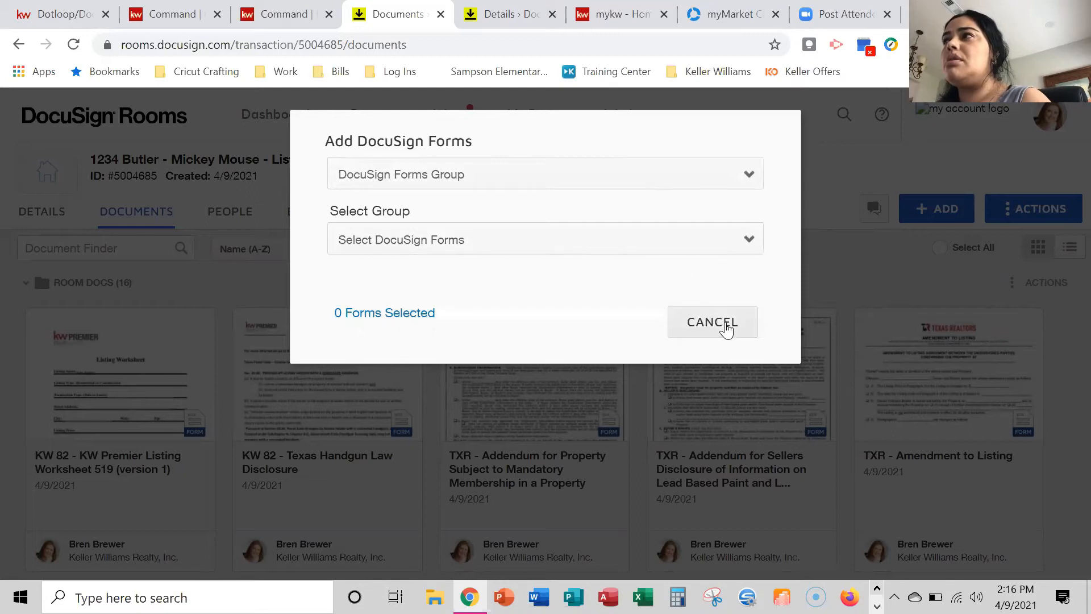
{"action": "left_click", "coordinate": [724, 325]}
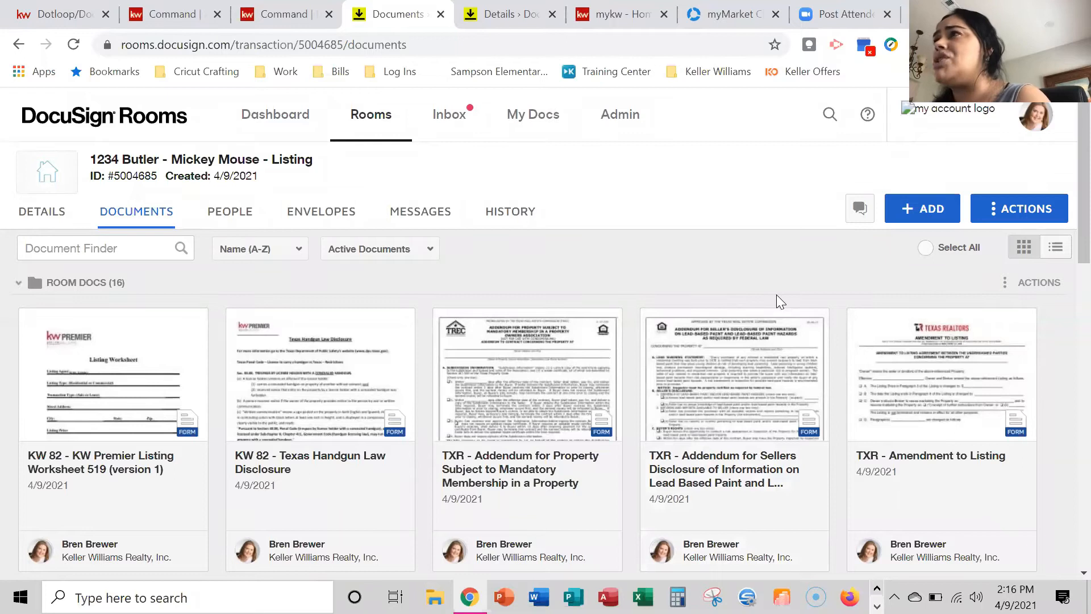
From the avatar menu, open My Preferences to view the Profile settings.
{"action": "left_click", "coordinate": [1044, 121]}
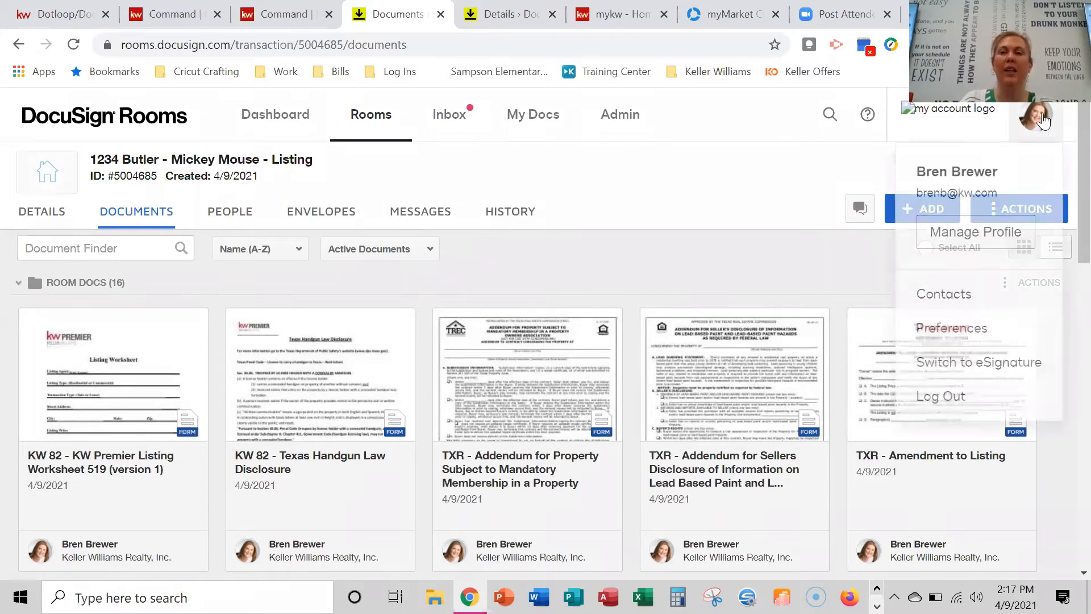
{"action": "left_click", "coordinate": [949, 331]}
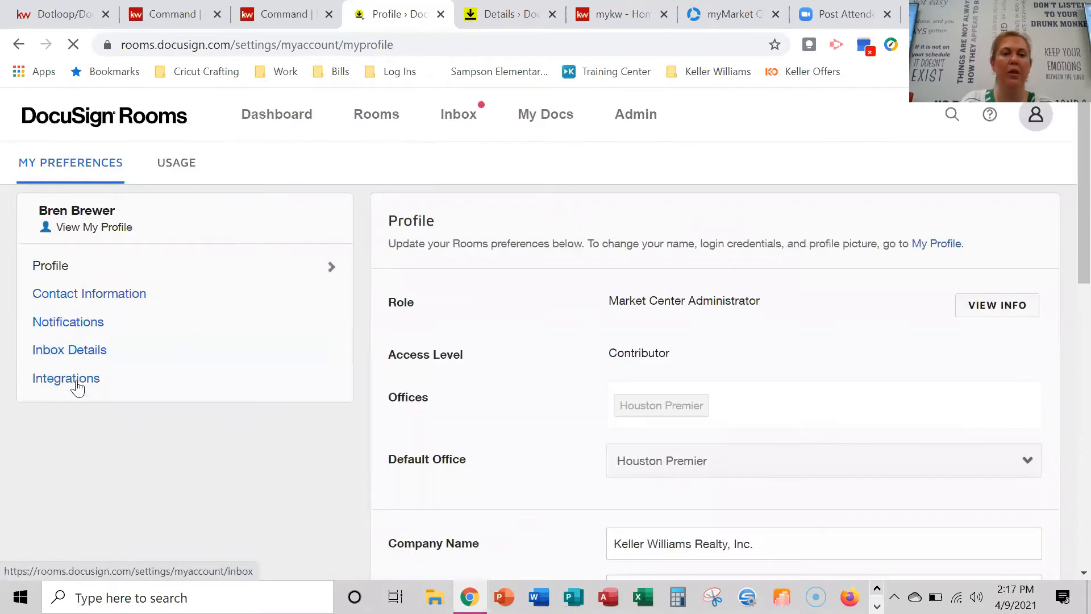
Switch to Integrations preferences and review the zipForm Plus link and NRDS ID sections.
{"action": "left_click", "coordinate": [68, 391]}
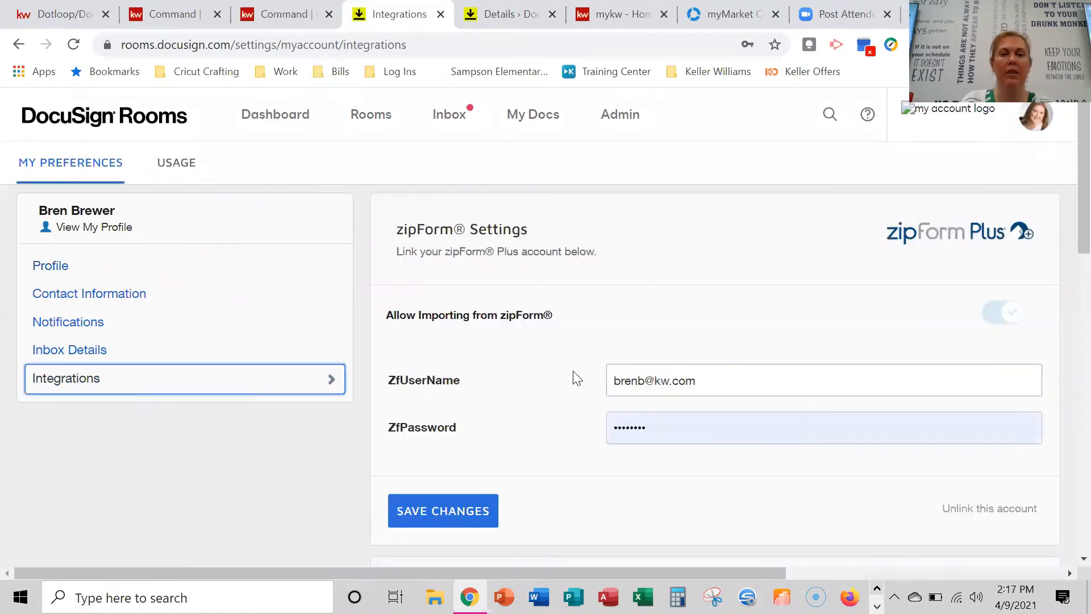
{"action": "scroll", "coordinate": [574, 375], "scroll_direction": "down", "scroll_amount": 6}
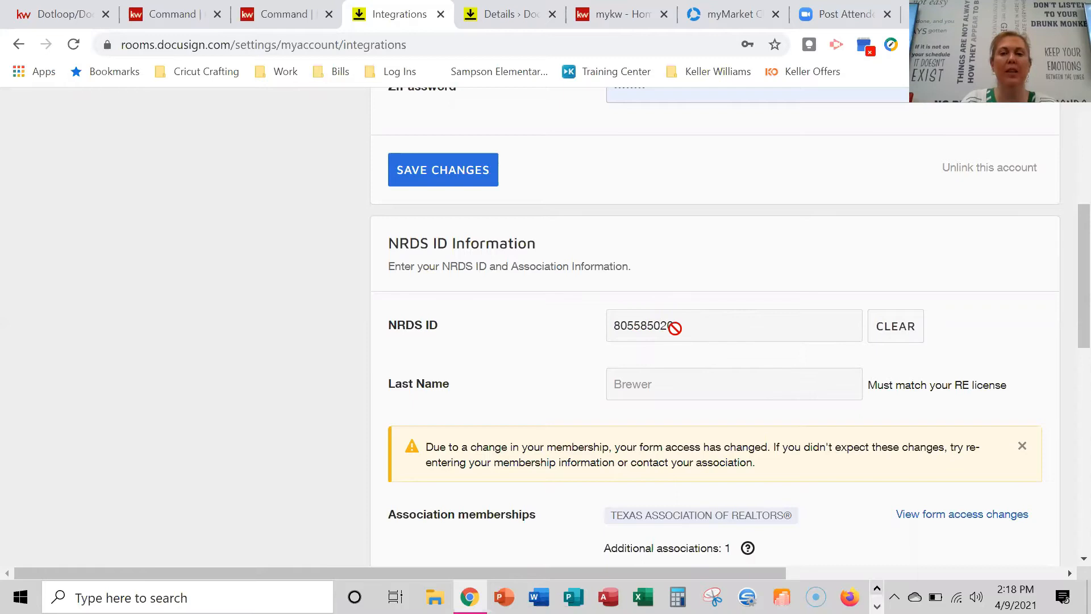
{"action": "scroll", "coordinate": [767, 332], "scroll_direction": "down", "scroll_amount": 1}
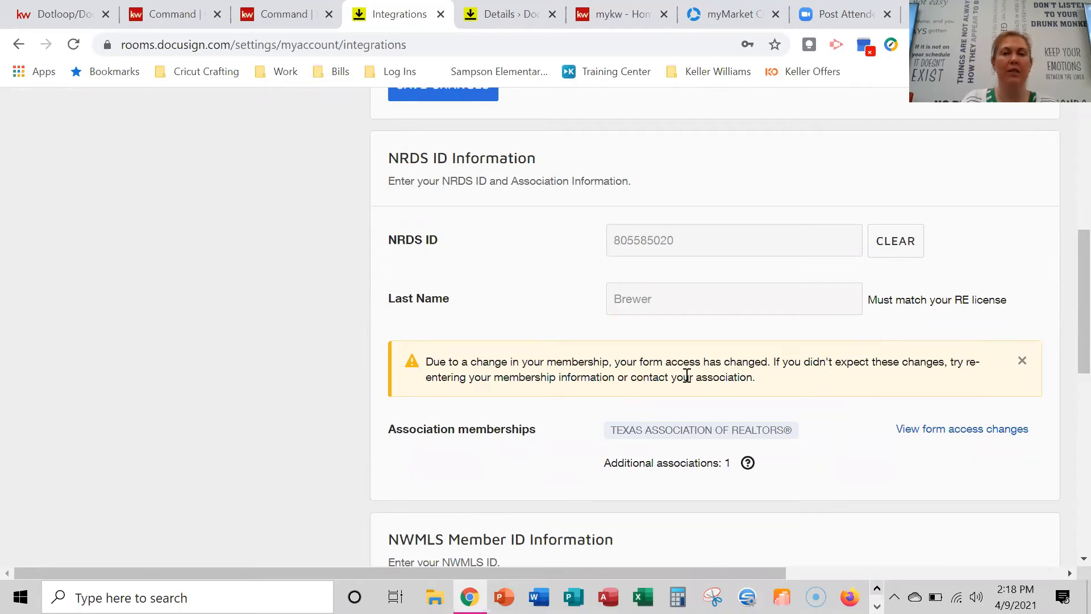
{"action": "scroll", "coordinate": [666, 318], "scroll_direction": "up", "scroll_amount": 5}
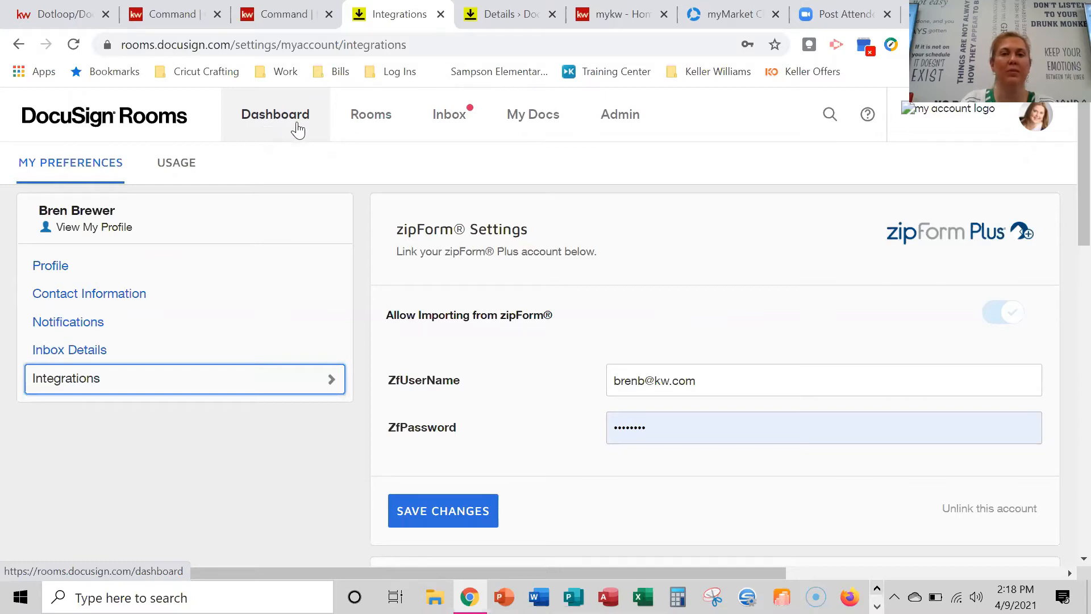
Return to the Dashboard and open the 1234 Butler room from Recently Viewed Rooms.
{"action": "left_click", "coordinate": [262, 128]}
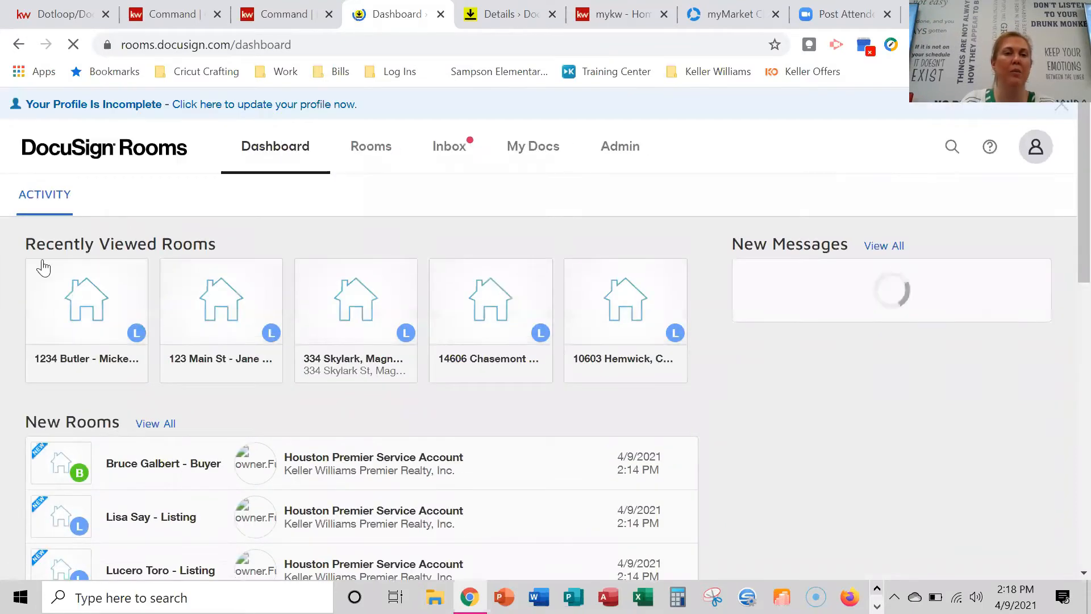
{"action": "left_click", "coordinate": [85, 307]}
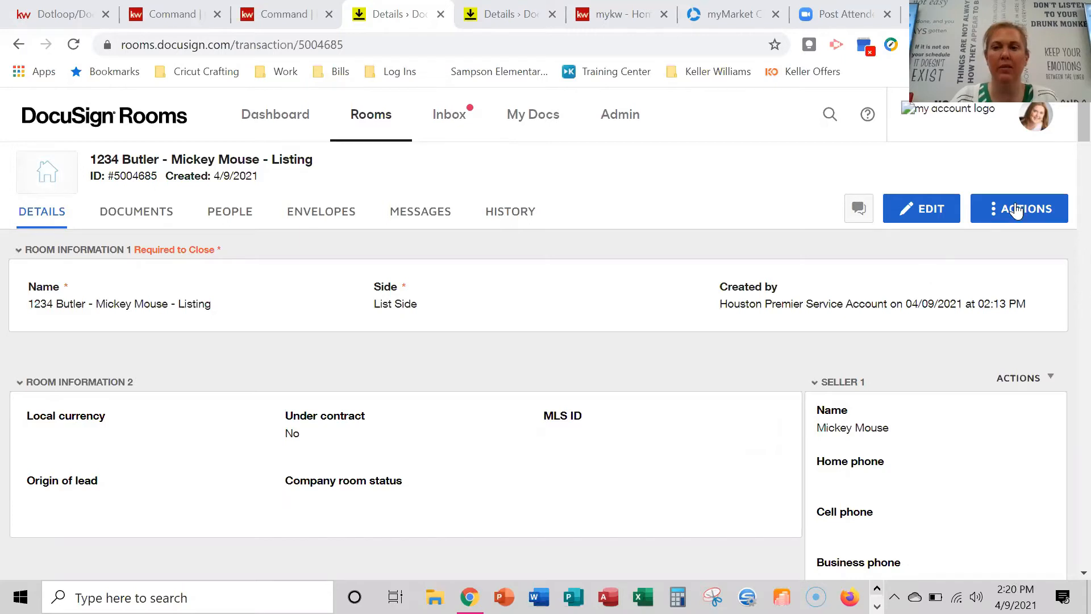
Open Preferences from the avatar menu and go to the Integrations page.
{"action": "left_click", "coordinate": [1030, 139]}
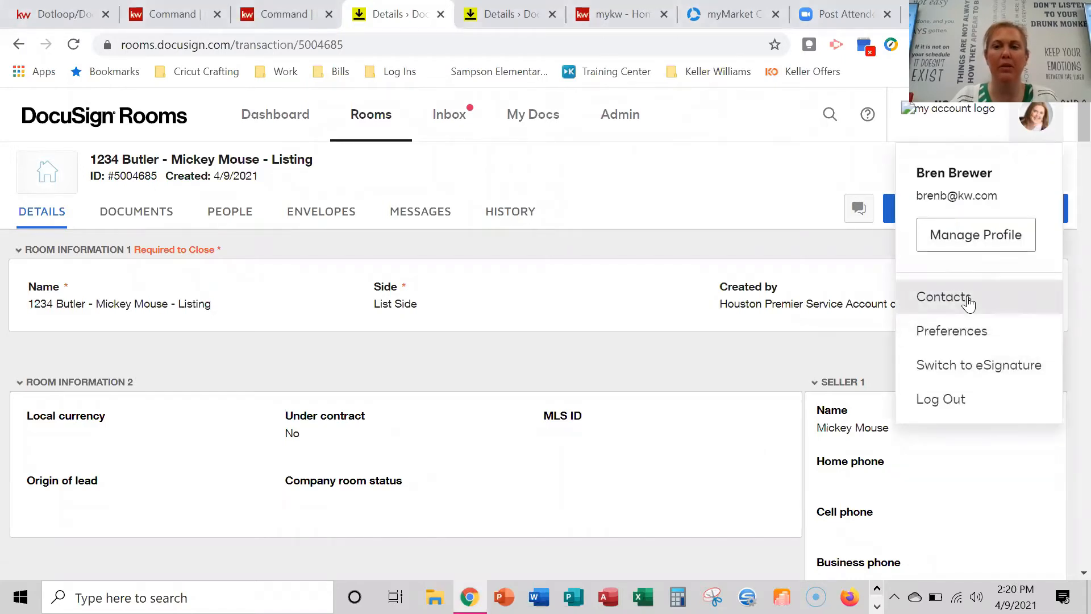
{"action": "scroll", "coordinate": [966, 296], "scroll_direction": "down", "scroll_amount": 1}
{"action": "left_click", "coordinate": [967, 253]}
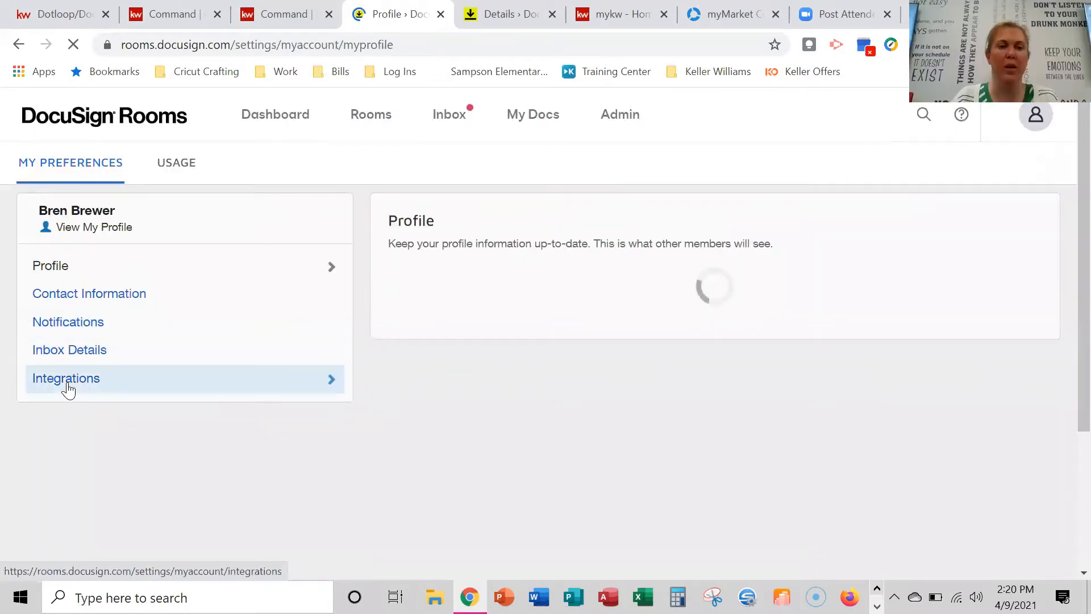
{"action": "left_click", "coordinate": [445, 415]}
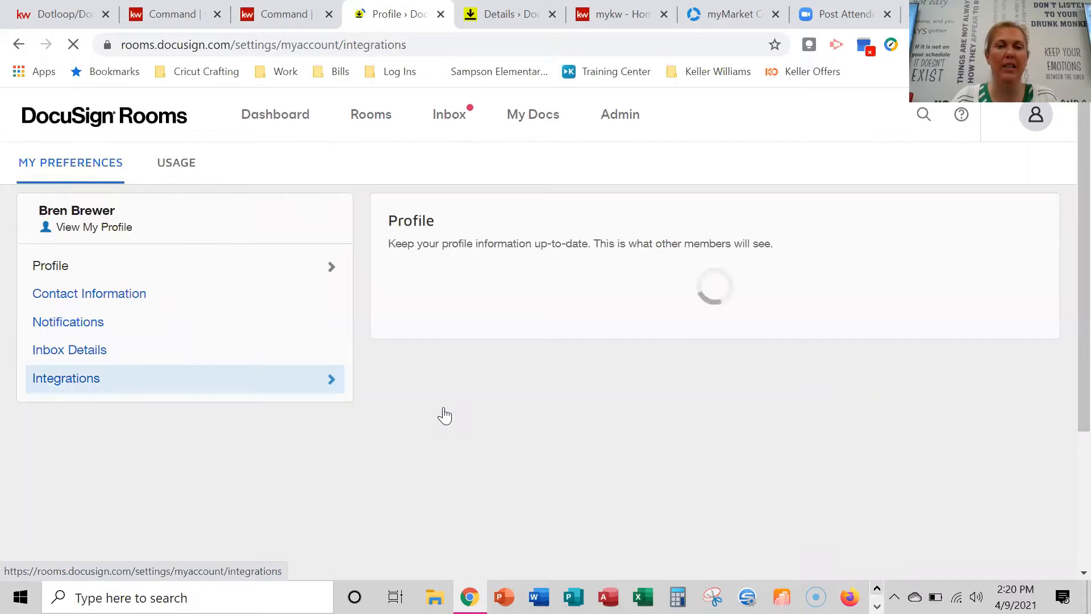
Scroll through Integrations to review the NRDS ID details and Texas REALTORS membership.
{"action": "scroll", "coordinate": [447, 413], "scroll_direction": "down", "scroll_amount": 5}
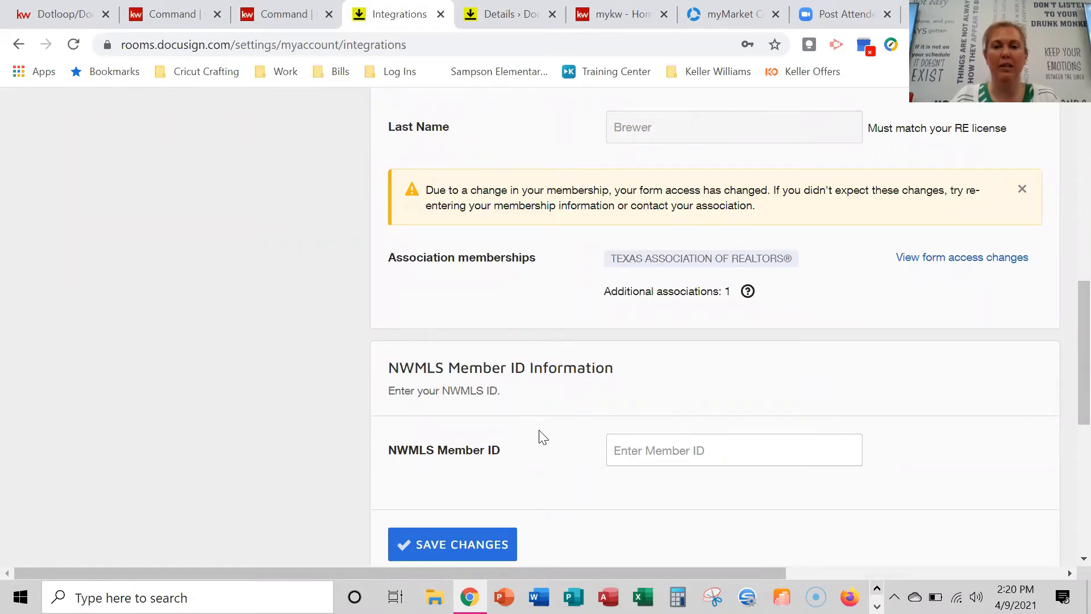
{"action": "scroll", "coordinate": [575, 411], "scroll_direction": "up", "scroll_amount": 1}
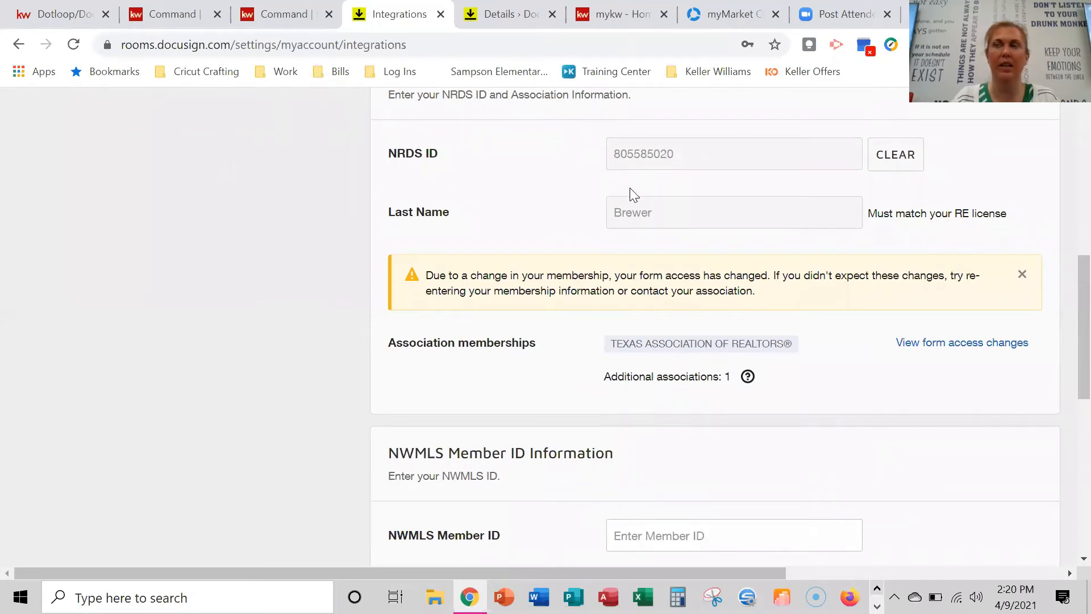
{"action": "scroll", "coordinate": [625, 284], "scroll_direction": "up", "scroll_amount": 2}
{"action": "scroll", "coordinate": [625, 284], "scroll_direction": "down", "scroll_amount": 5}
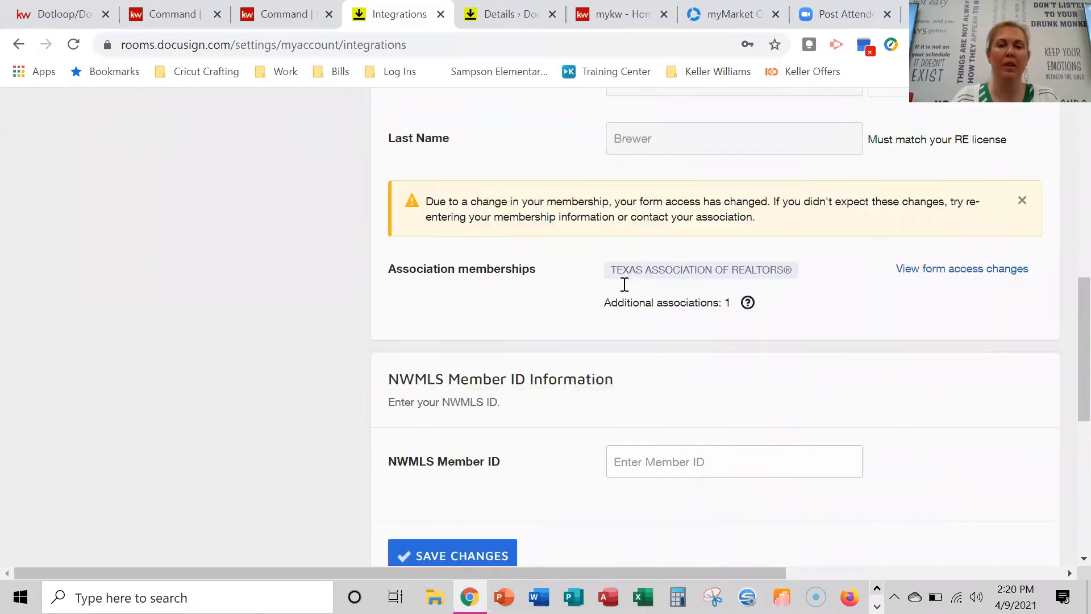
{"action": "scroll", "coordinate": [640, 316], "scroll_direction": "up", "scroll_amount": 7}
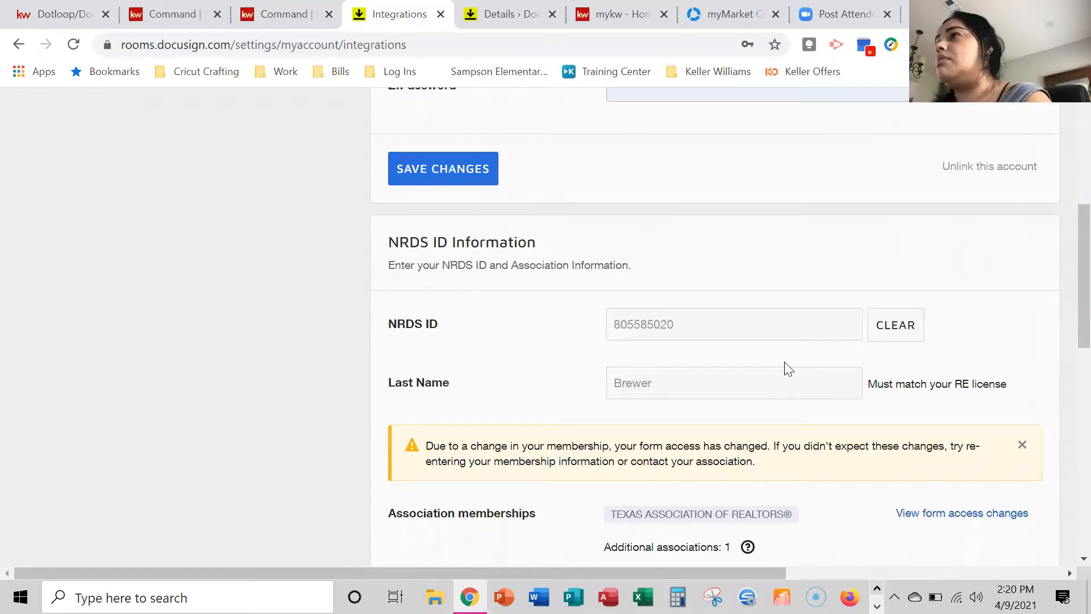
{"action": "scroll", "coordinate": [738, 362], "scroll_direction": "down", "scroll_amount": 3}
{"action": "scroll", "coordinate": [736, 363], "scroll_direction": "down", "scroll_amount": 2}
{"action": "scroll", "coordinate": [736, 362], "scroll_direction": "up", "scroll_amount": 2}
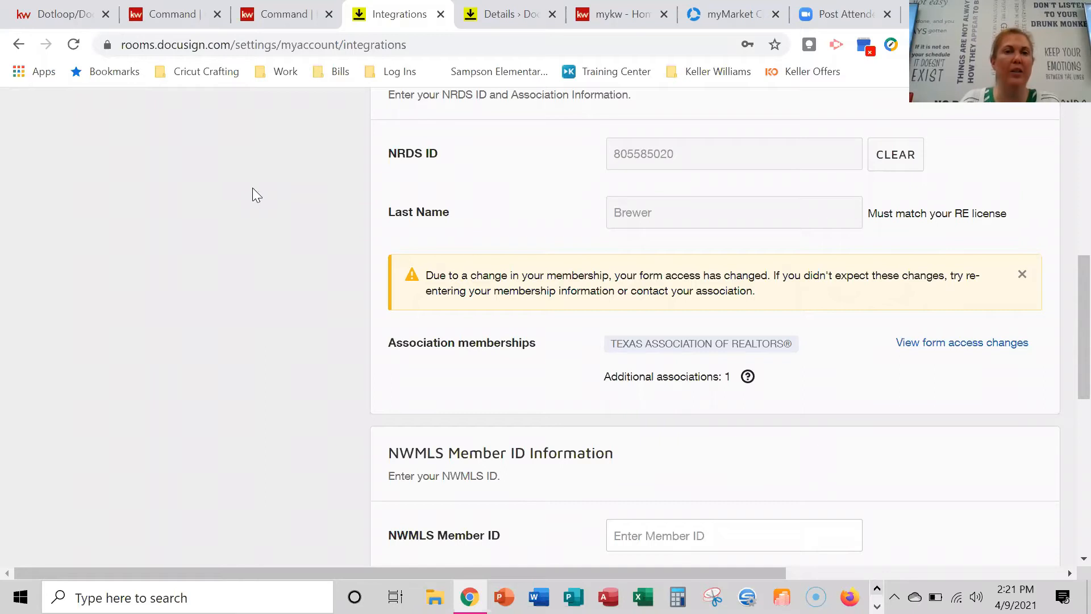
{"action": "scroll", "coordinate": [432, 209], "scroll_direction": "up", "scroll_amount": 4}
Go from the Dashboard into the 1234 Butler room's Documents tab.
{"action": "left_click", "coordinate": [275, 120]}
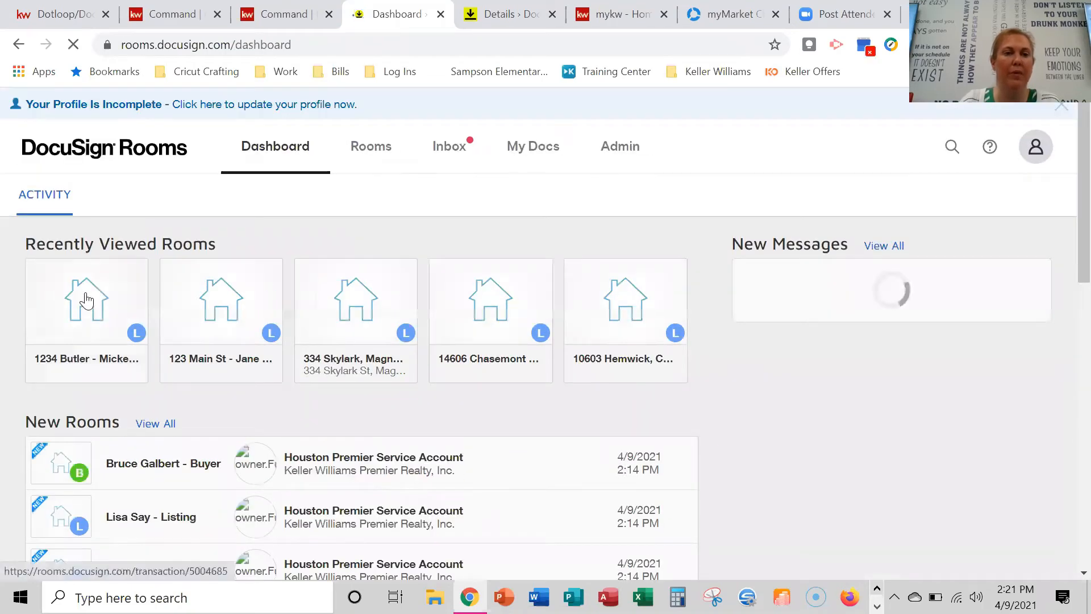
{"action": "left_click", "coordinate": [86, 299]}
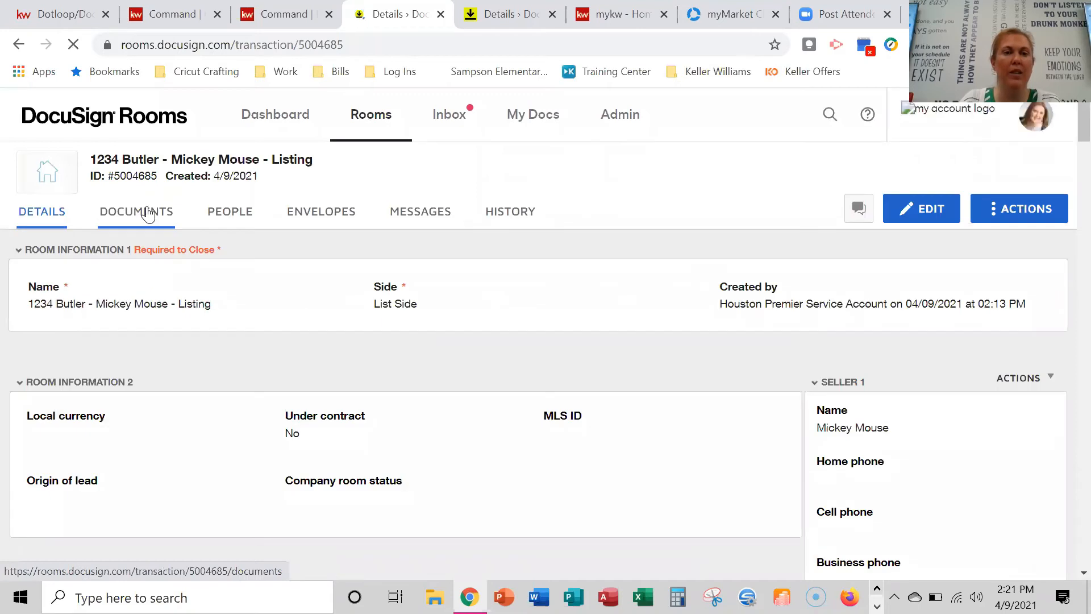
{"action": "left_click", "coordinate": [148, 213]}
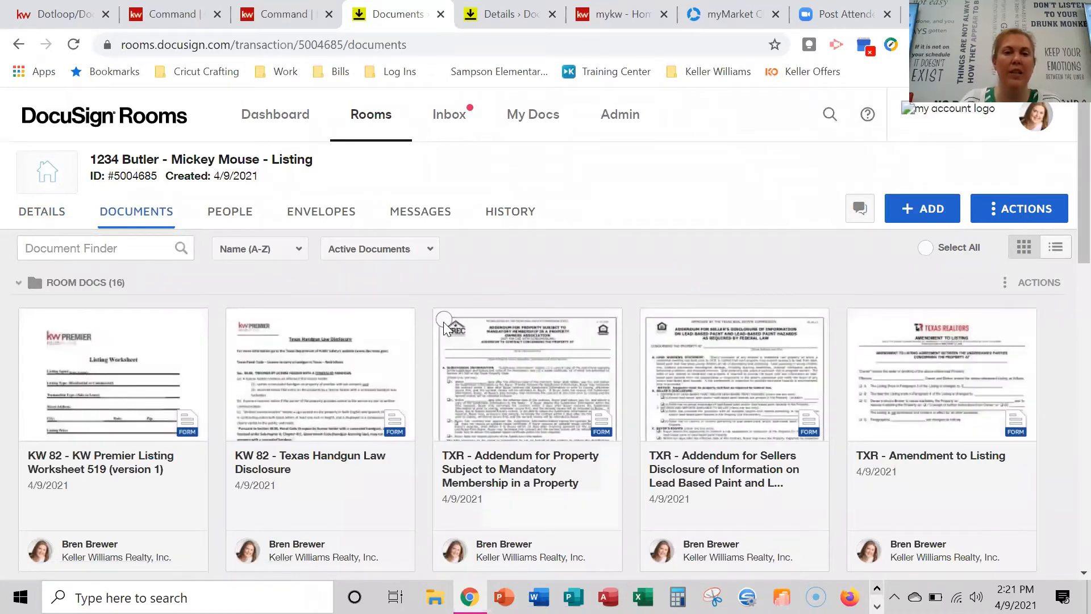
Check the Mandatory Membership addendum, lead-based paint addendum and Amendment to Listing, then edit them.
{"action": "left_click", "coordinate": [445, 321]}
{"action": "left_click", "coordinate": [652, 323]}
{"action": "left_click", "coordinate": [858, 322]}
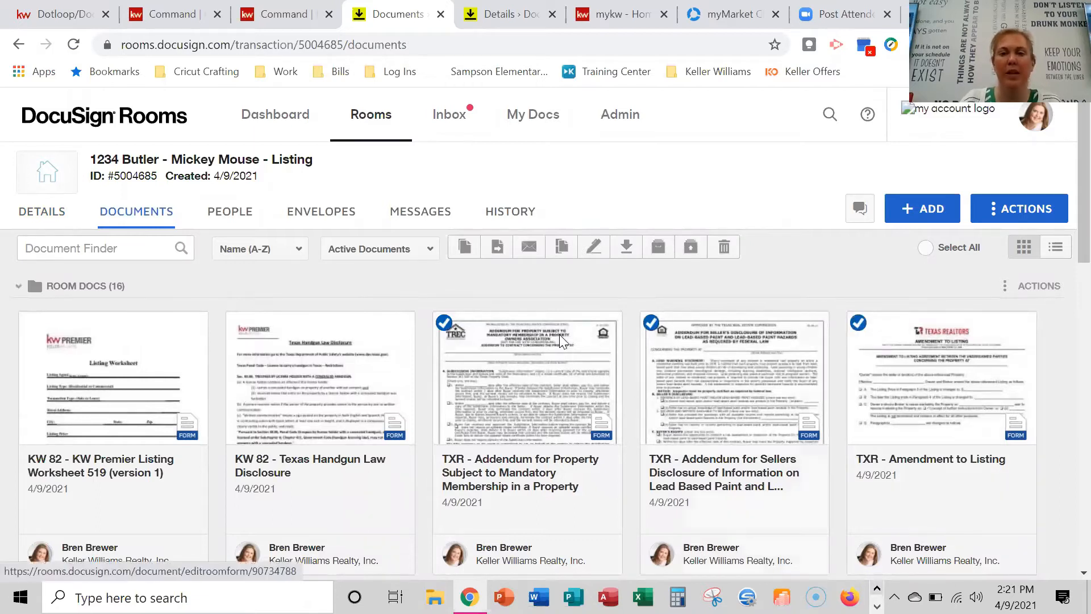
{"action": "left_click", "coordinate": [562, 247]}
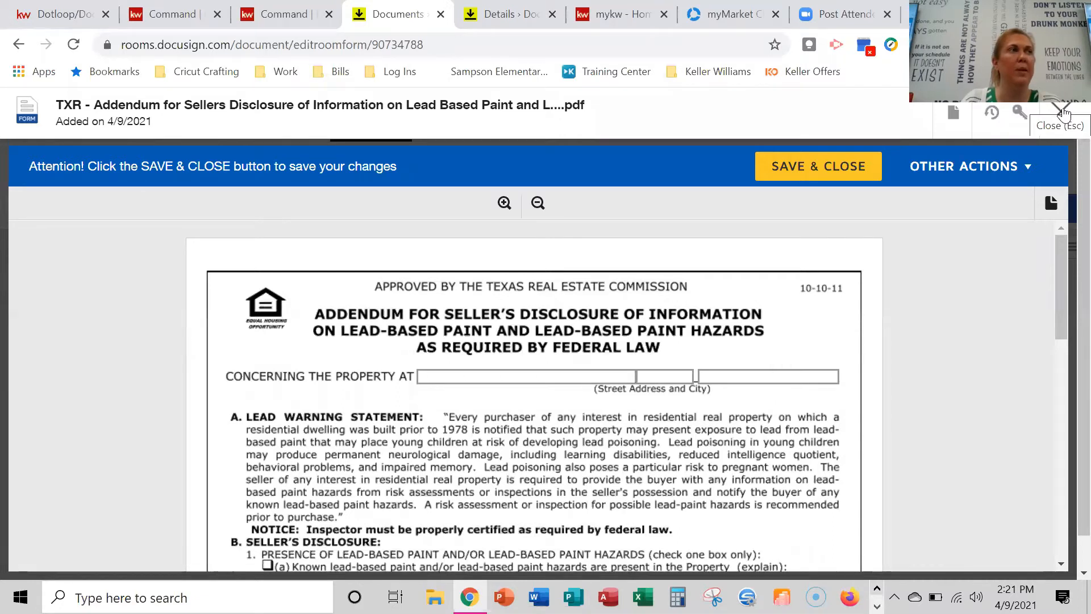
Close the lead-based paint addendum editor without saving.
{"action": "left_click", "coordinate": [1061, 111]}
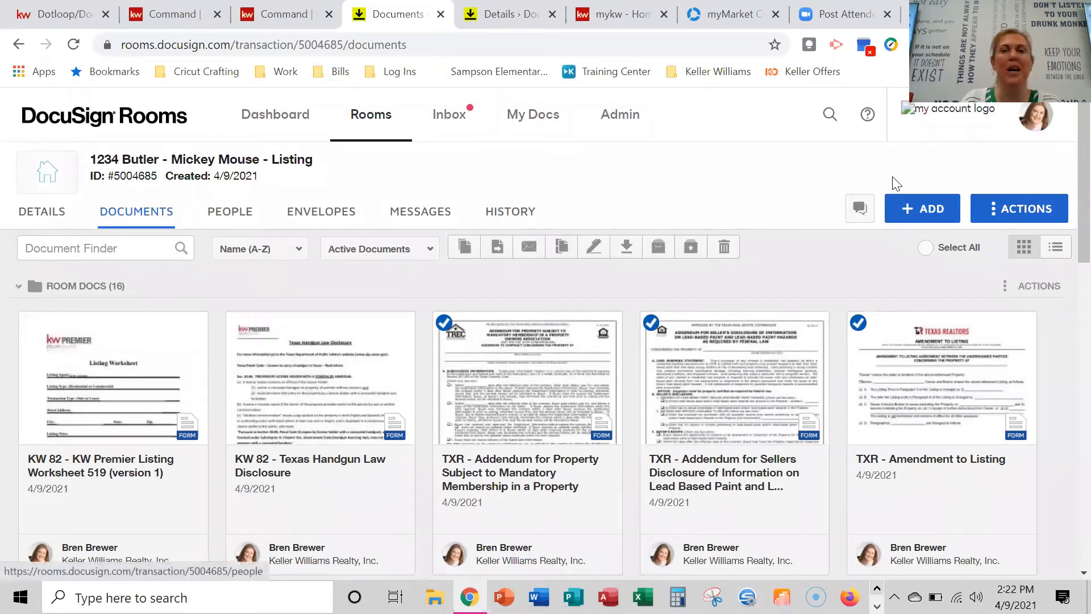
{"action": "left_click", "coordinate": [928, 214]}
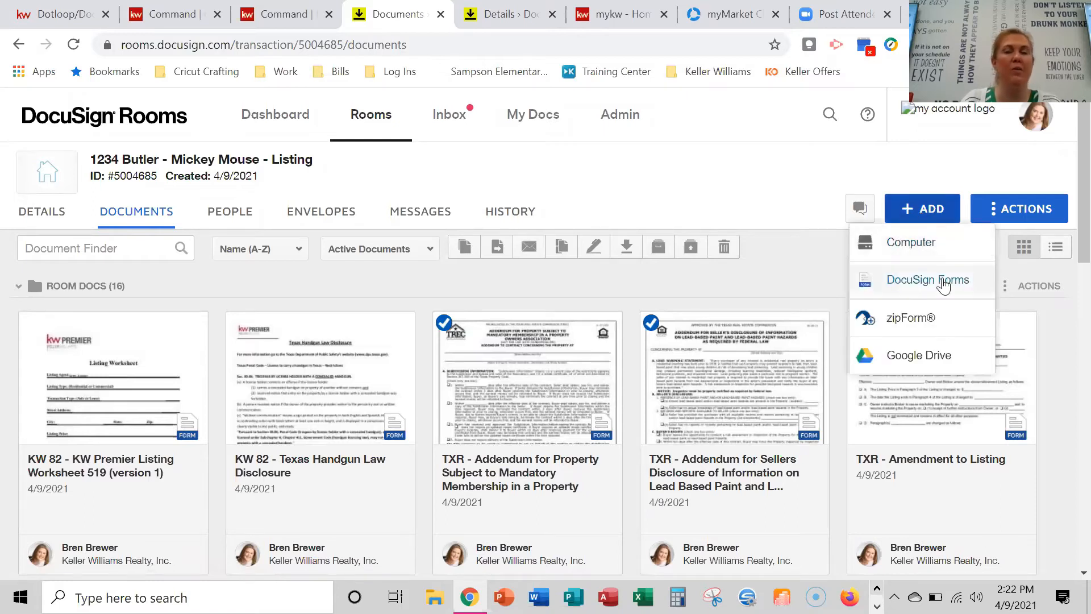
{"action": "left_click", "coordinate": [943, 284]}
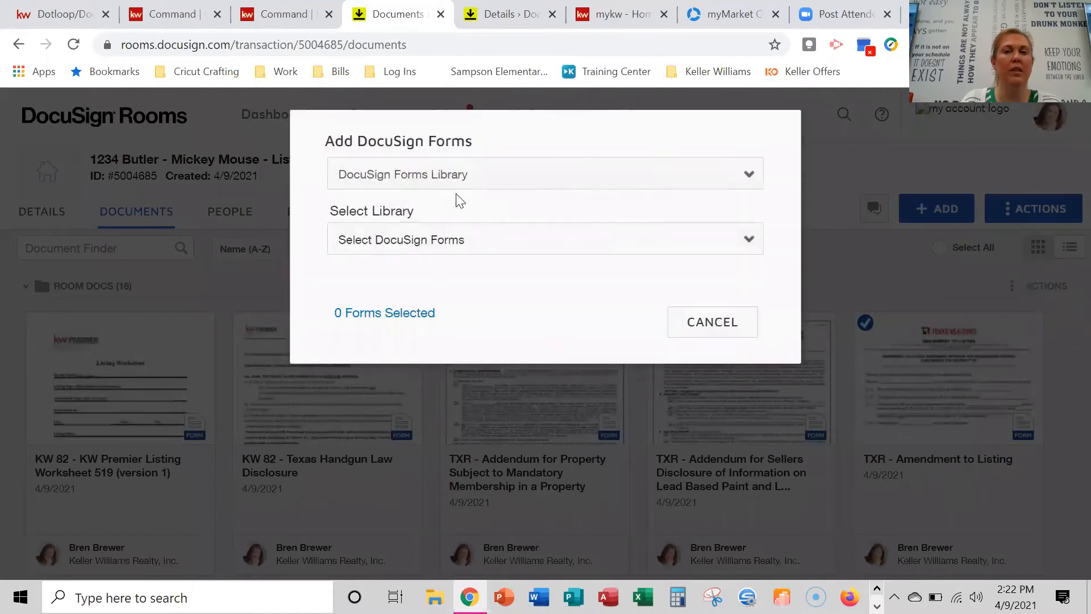
{"action": "left_click", "coordinate": [455, 175]}
{"action": "left_click", "coordinate": [457, 216]}
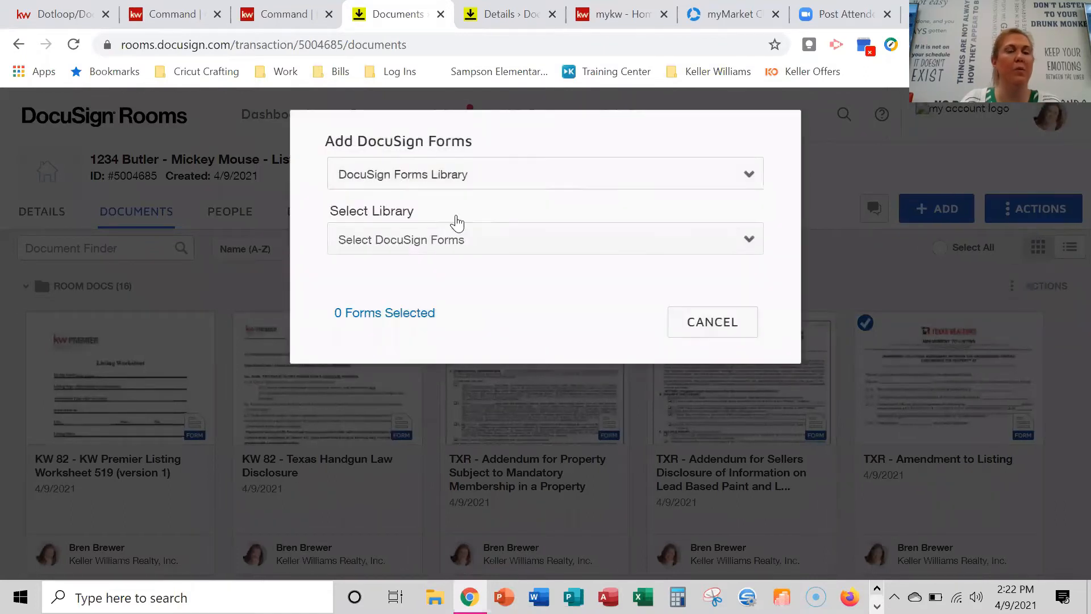
{"action": "left_click", "coordinate": [461, 250]}
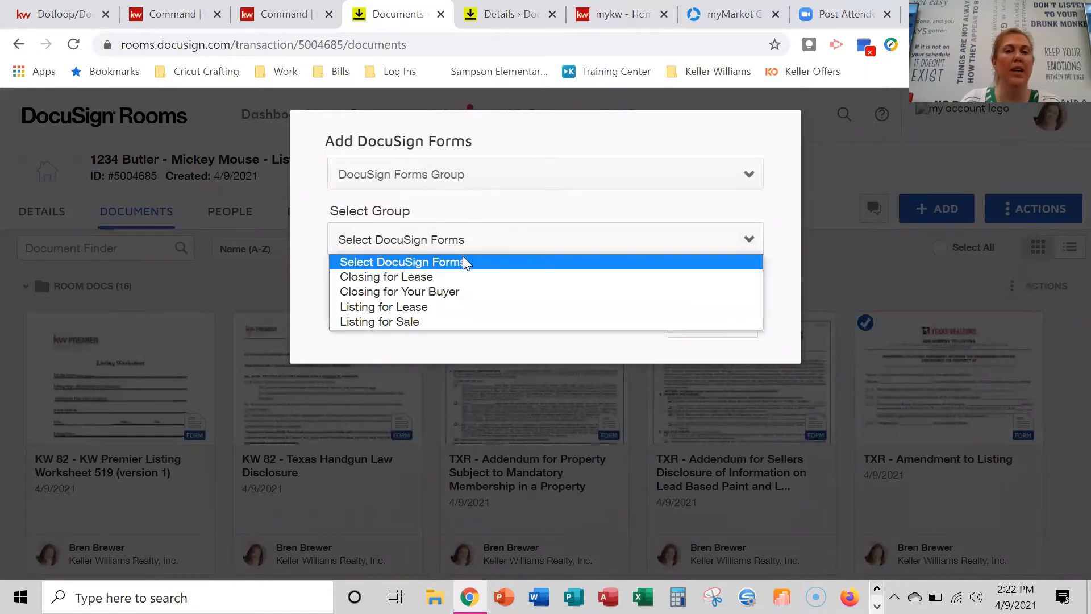
{"action": "left_click", "coordinate": [461, 321]}
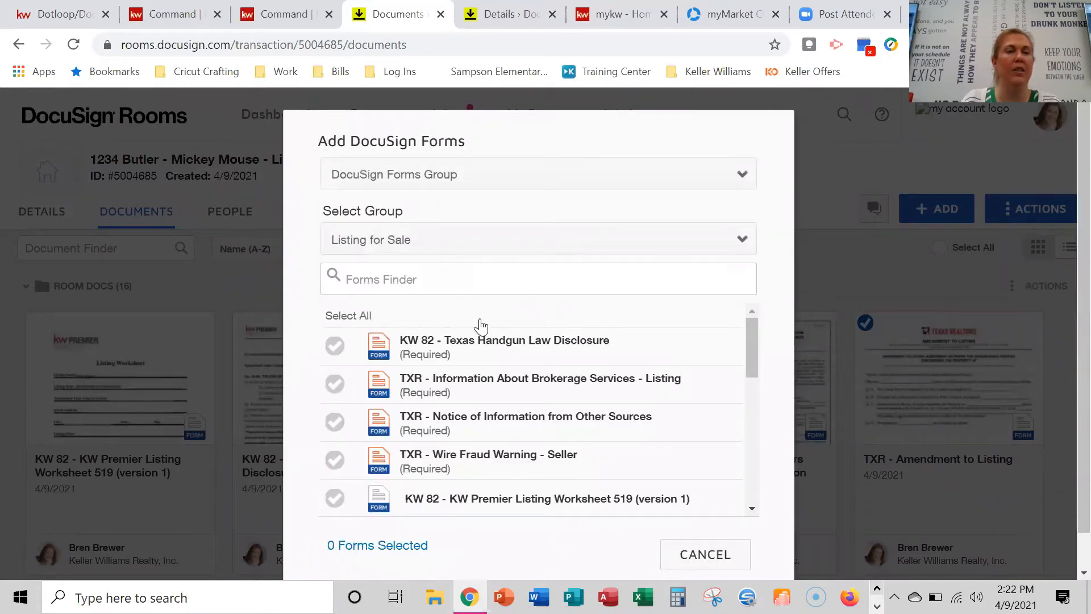
{"action": "scroll", "coordinate": [562, 414], "scroll_direction": "down", "scroll_amount": 2}
{"action": "left_click", "coordinate": [685, 556]}
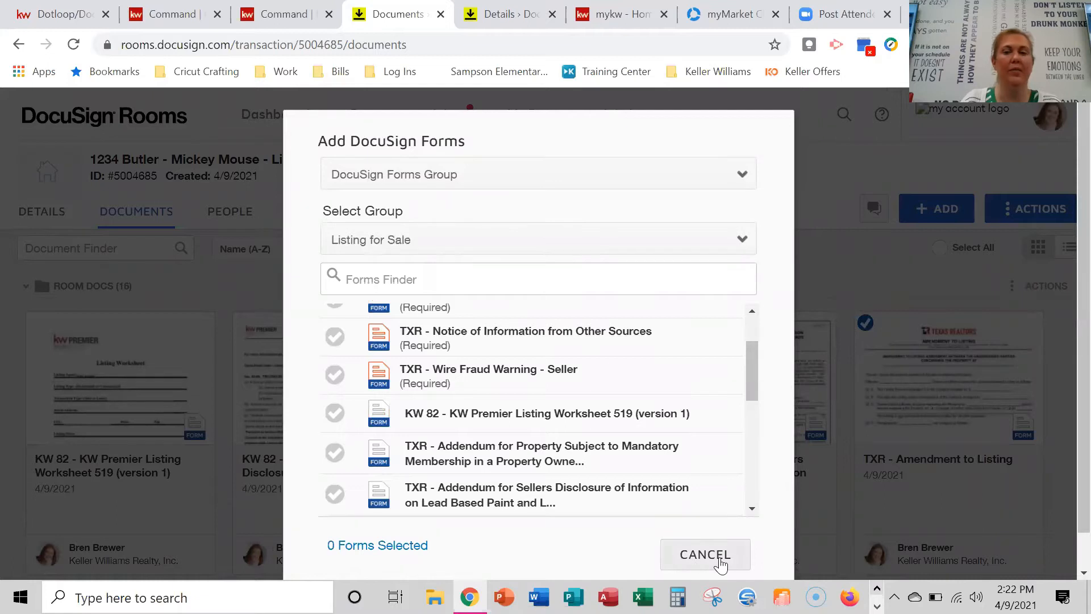
Open the Information About Brokerage Services - Listing form and scroll to License Holder Contact Information.
{"action": "scroll", "coordinate": [606, 354], "scroll_direction": "down", "scroll_amount": 4}
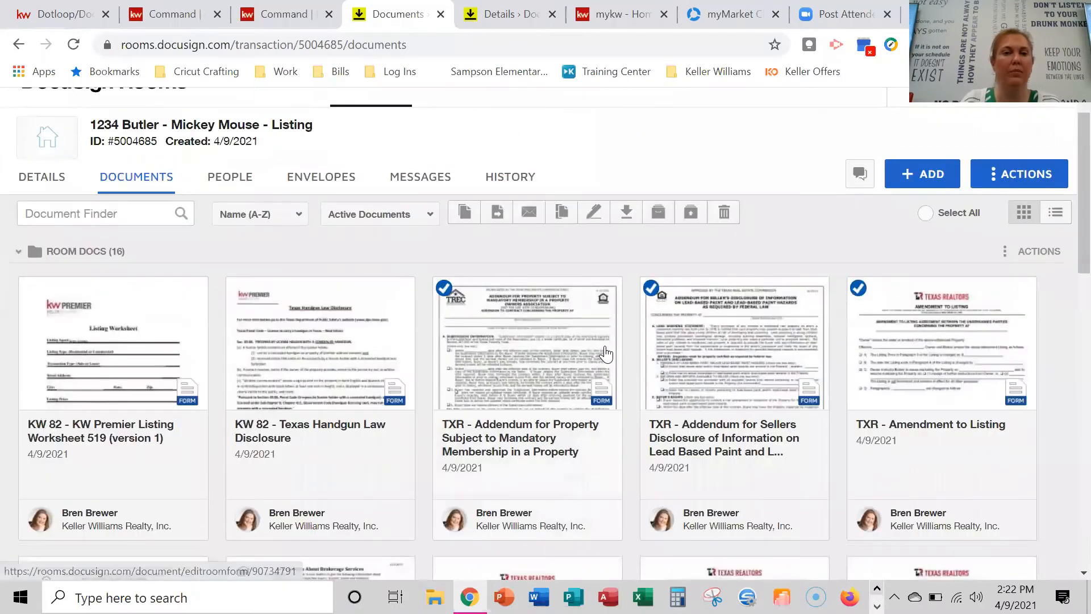
{"action": "scroll", "coordinate": [605, 354], "scroll_direction": "down", "scroll_amount": 1}
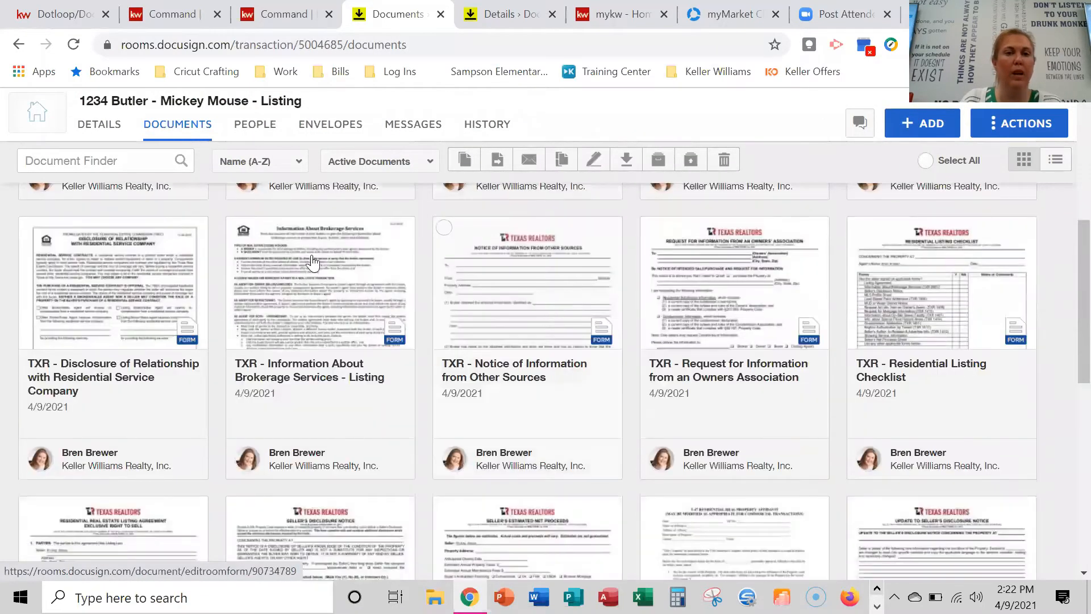
{"action": "left_click", "coordinate": [319, 276]}
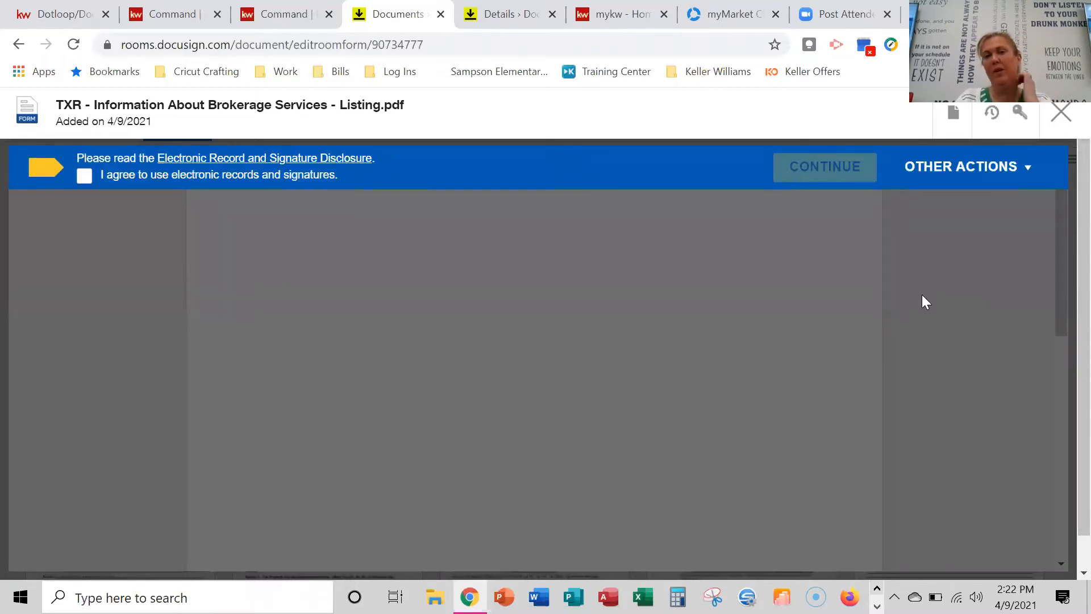
{"action": "scroll", "coordinate": [706, 353], "scroll_direction": "down", "scroll_amount": 3}
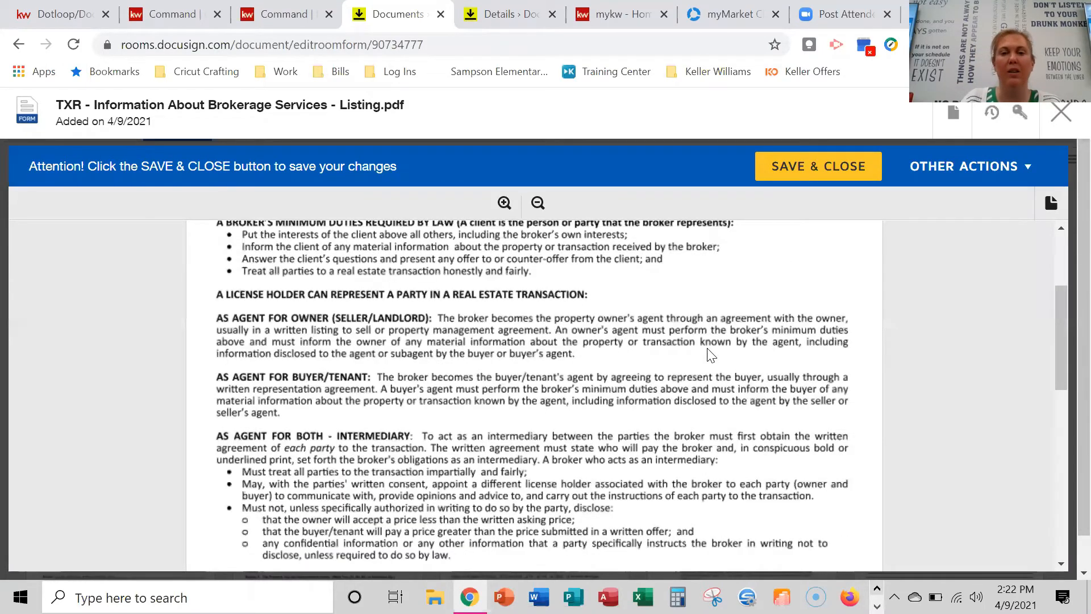
{"action": "scroll", "coordinate": [710, 355], "scroll_direction": "down", "scroll_amount": 5}
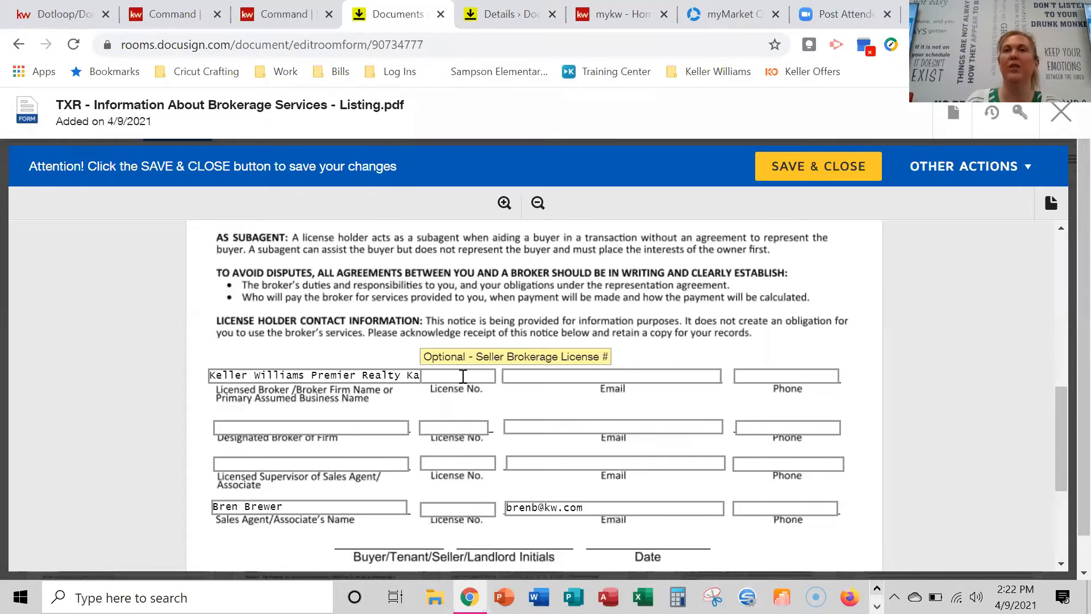
Check the broker firm name, then enter 'kw.com' in the seller brokerage email field.
{"action": "left_click", "coordinate": [428, 381]}
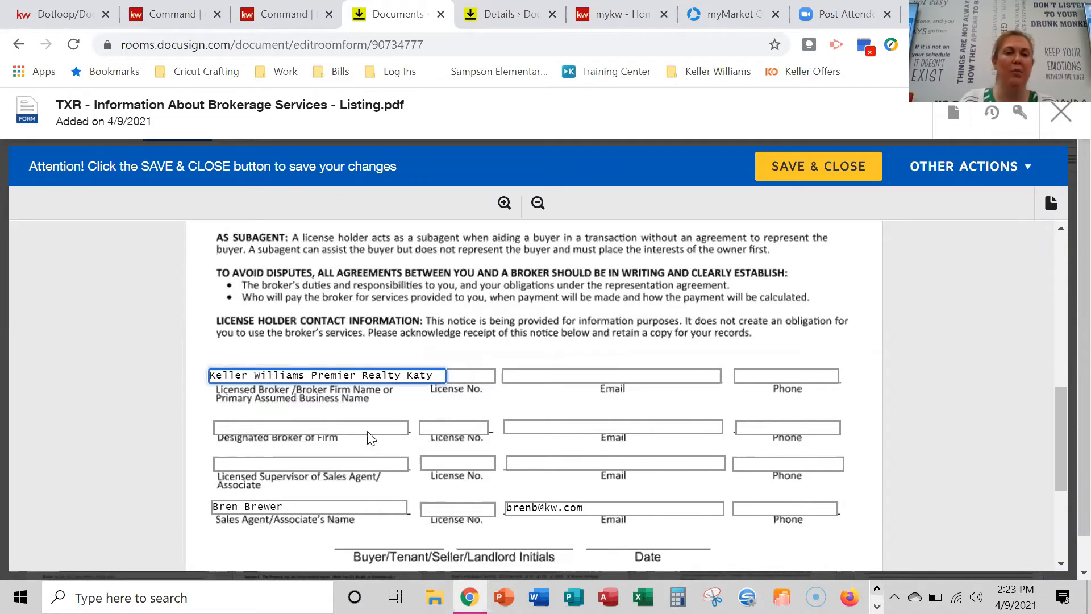
{"action": "left_click", "coordinate": [302, 427]}
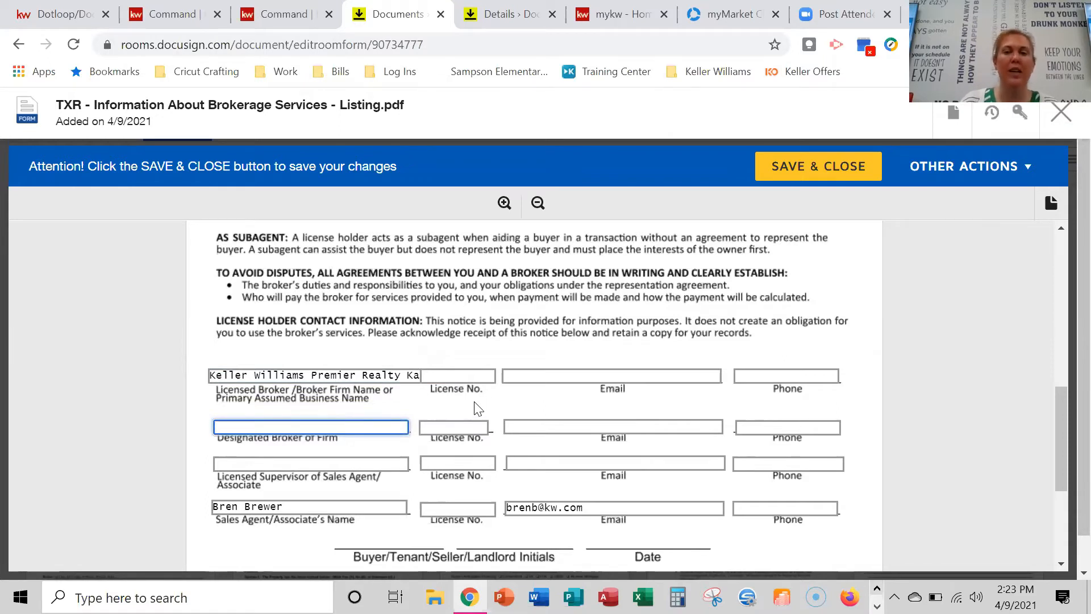
{"action": "left_click", "coordinate": [574, 376]}
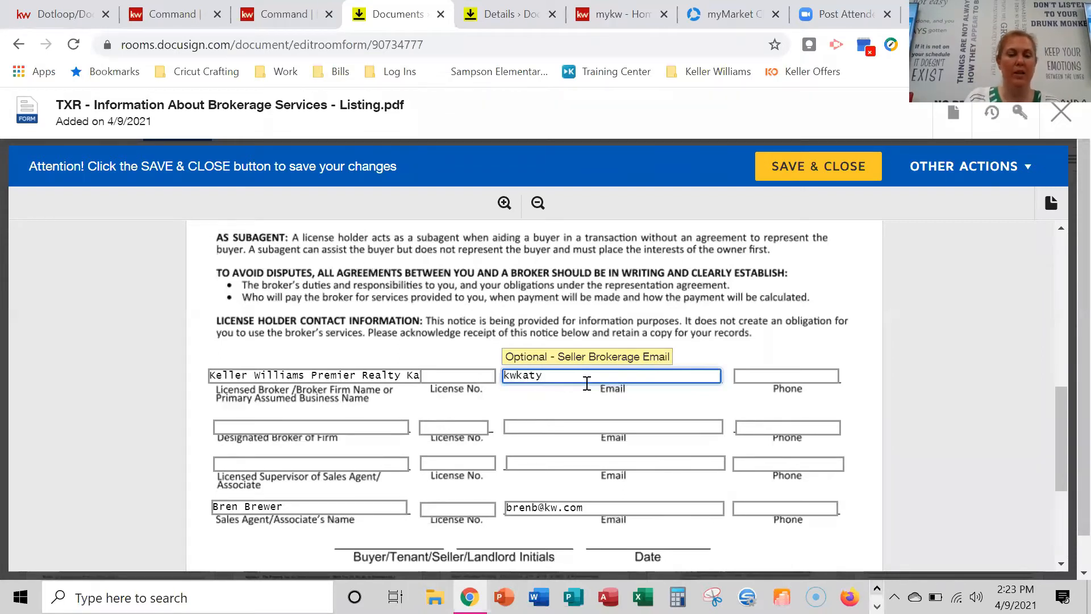
{"action": "type", "text": "kw.com"}
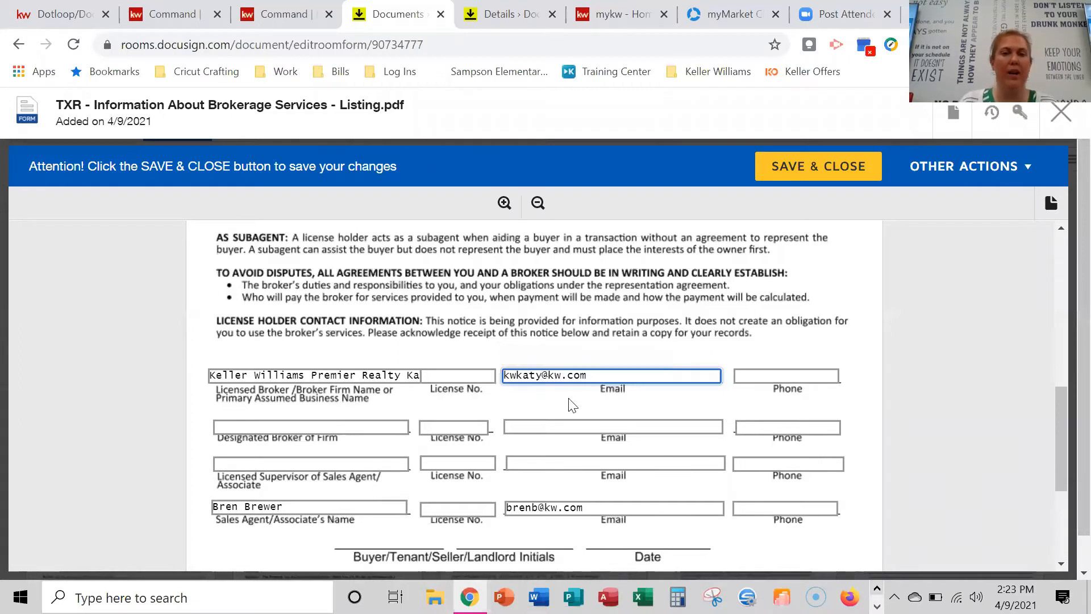
Enter the designated broker's name and leave the broker's license number blank.
{"action": "left_click", "coordinate": [382, 427]}
{"action": "key", "text": "Tab"}
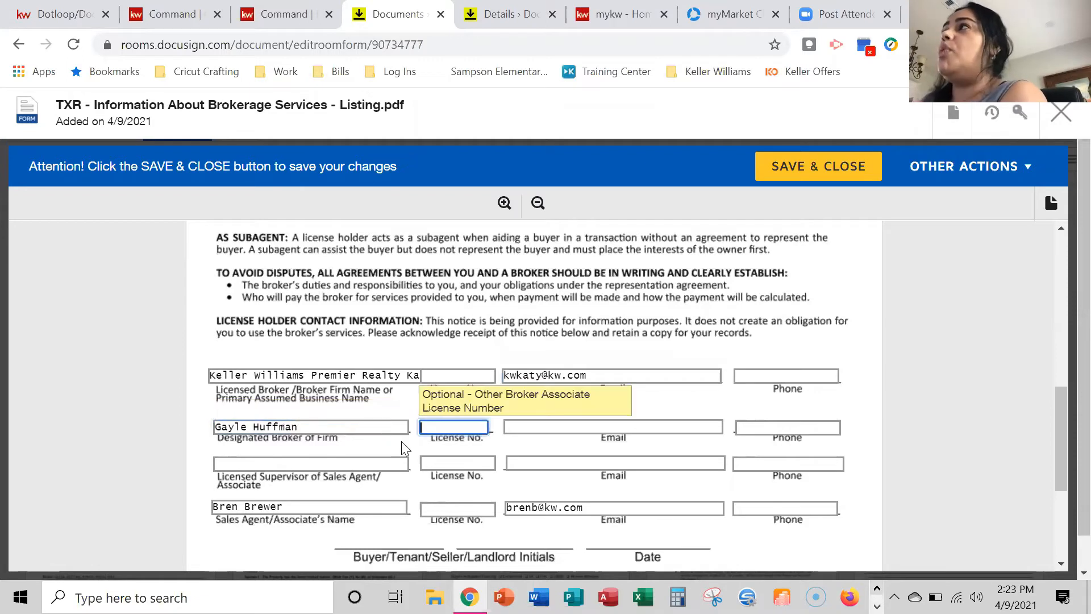
{"action": "type", "text": "123456"}
{"action": "key", "text": "Tab"}
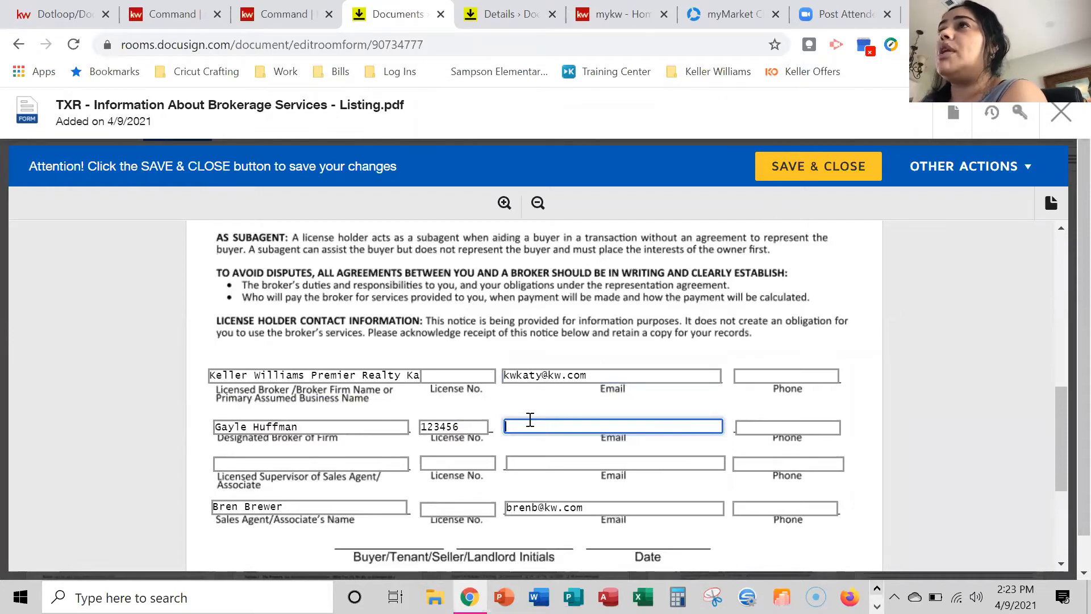
{"action": "double_click", "coordinate": [479, 427]}
{"action": "key", "text": "BackSpace"}
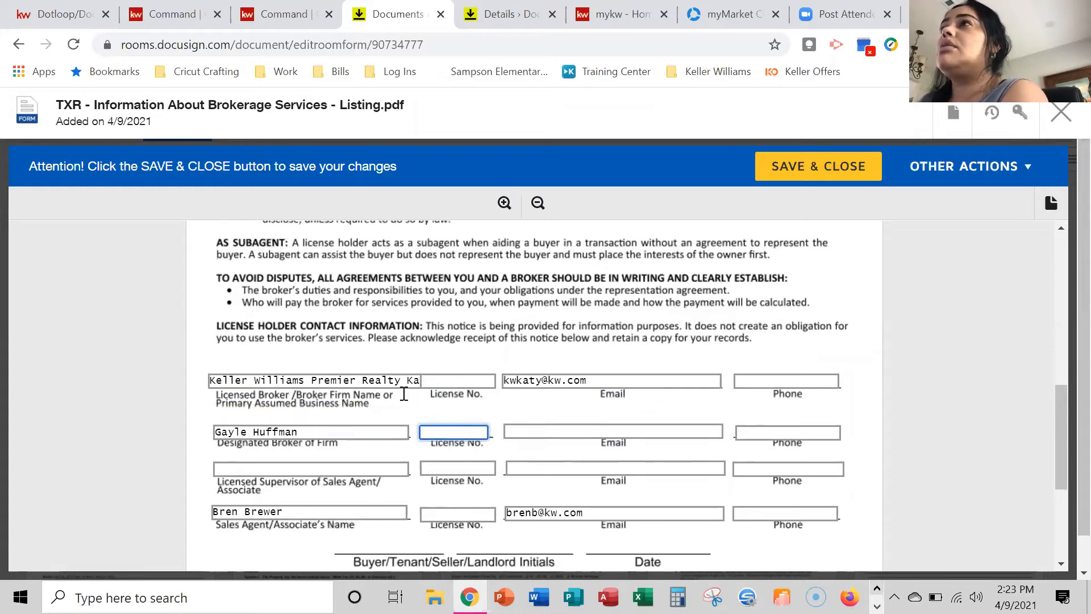
{"action": "scroll", "coordinate": [812, 321], "scroll_direction": "up", "scroll_amount": 12}
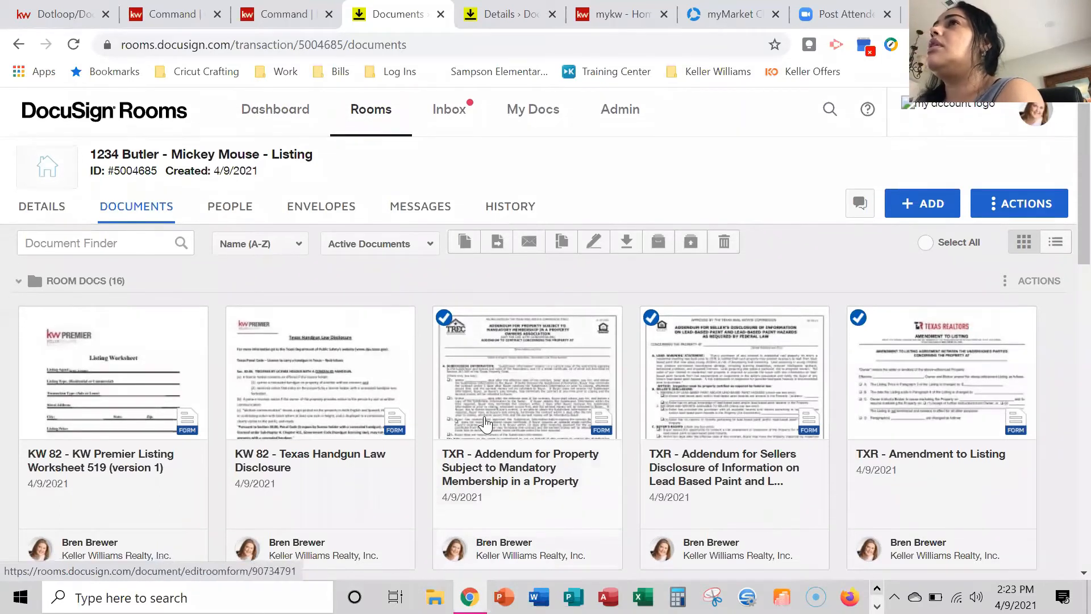
Look over the Brokerage Services card's action menu, then dismiss it.
{"action": "scroll", "coordinate": [483, 426], "scroll_direction": "down", "scroll_amount": 2}
{"action": "scroll", "coordinate": [439, 437], "scroll_direction": "down", "scroll_amount": 3}
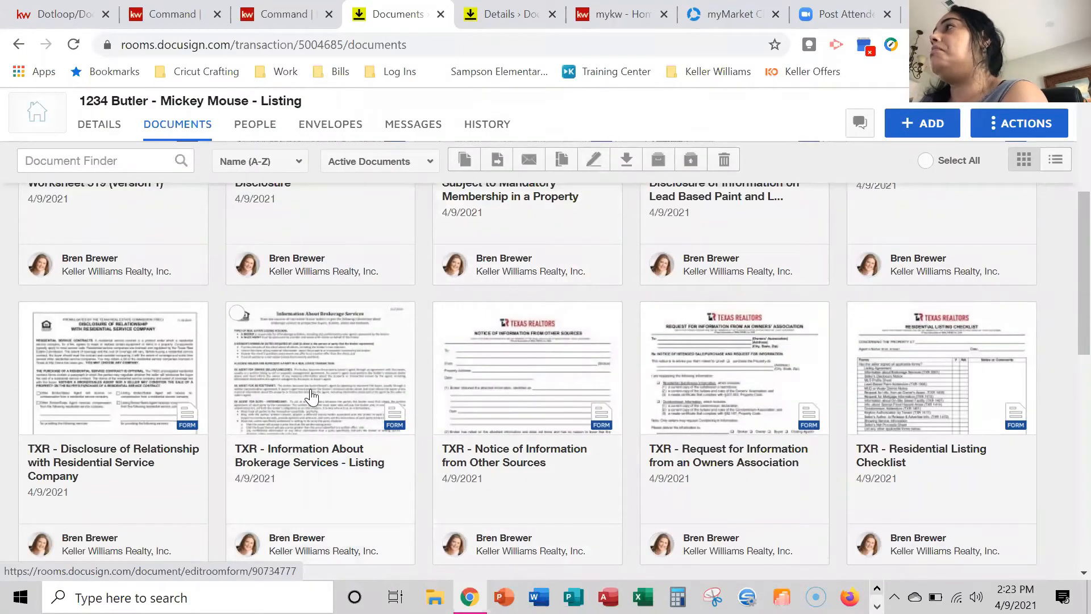
{"action": "scroll", "coordinate": [311, 396], "scroll_direction": "down", "scroll_amount": 1}
{"action": "scroll", "coordinate": [311, 396], "scroll_direction": "up", "scroll_amount": 3}
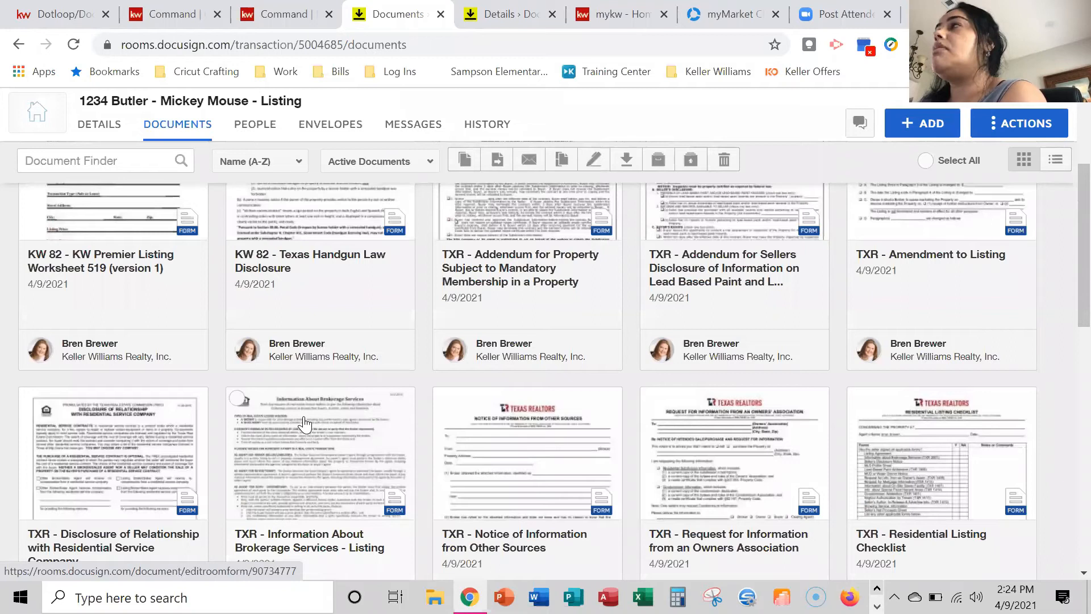
{"action": "right_click", "coordinate": [313, 474]}
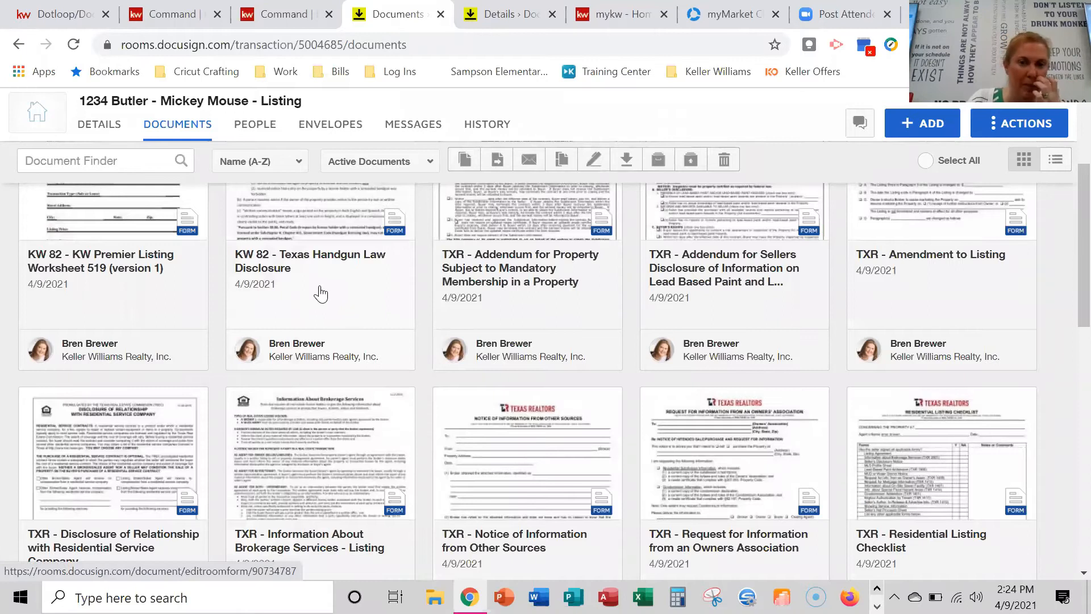
{"action": "right_click", "coordinate": [295, 441]}
{"action": "key", "text": "Escape"}
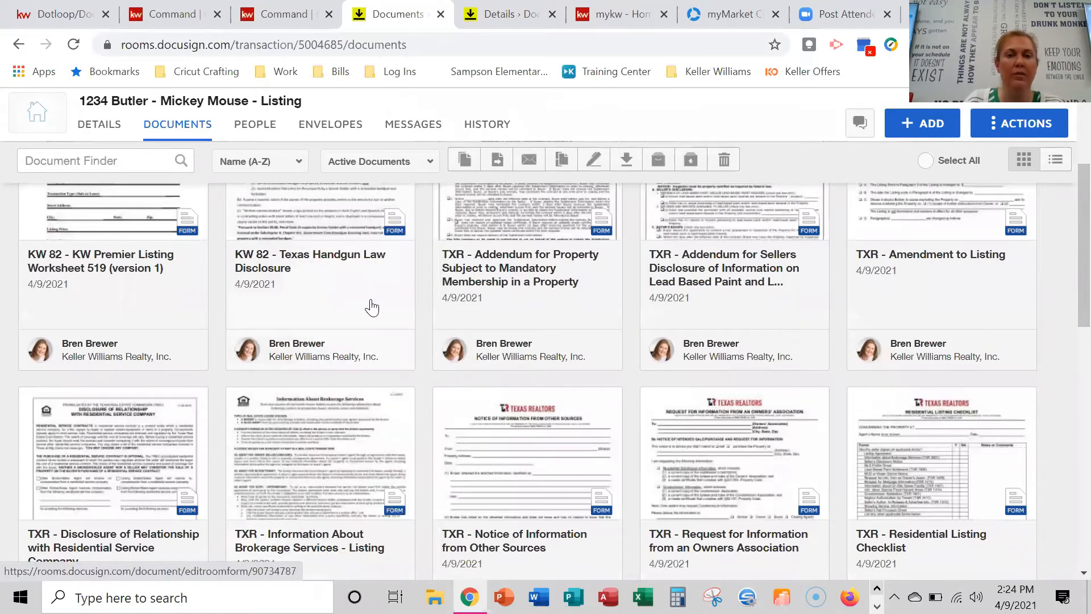
{"action": "scroll", "coordinate": [310, 443], "scroll_direction": "down", "scroll_amount": 1}
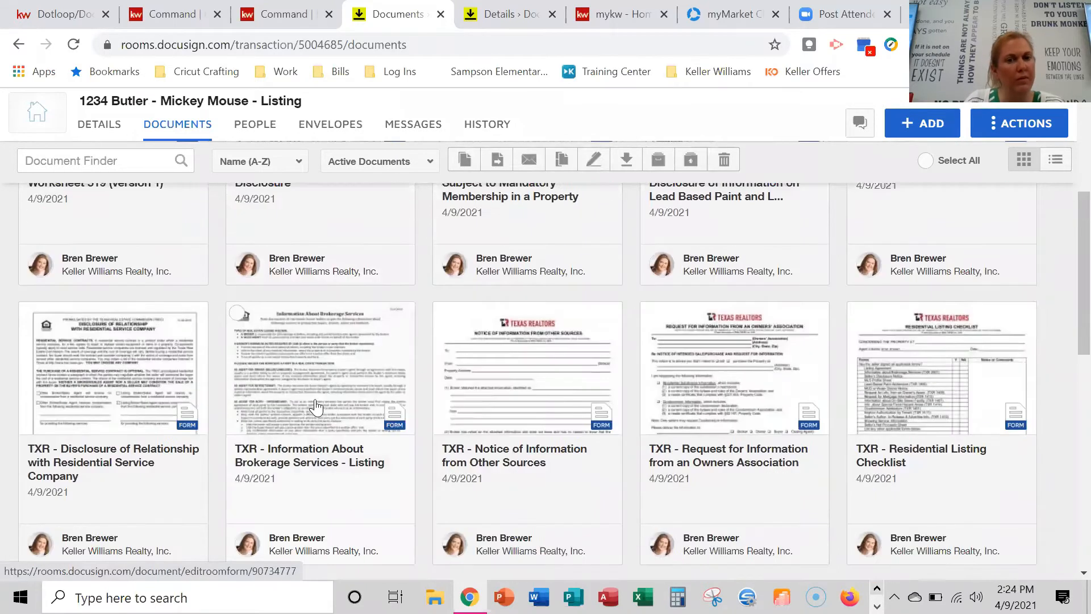
{"action": "right_click", "coordinate": [319, 387]}
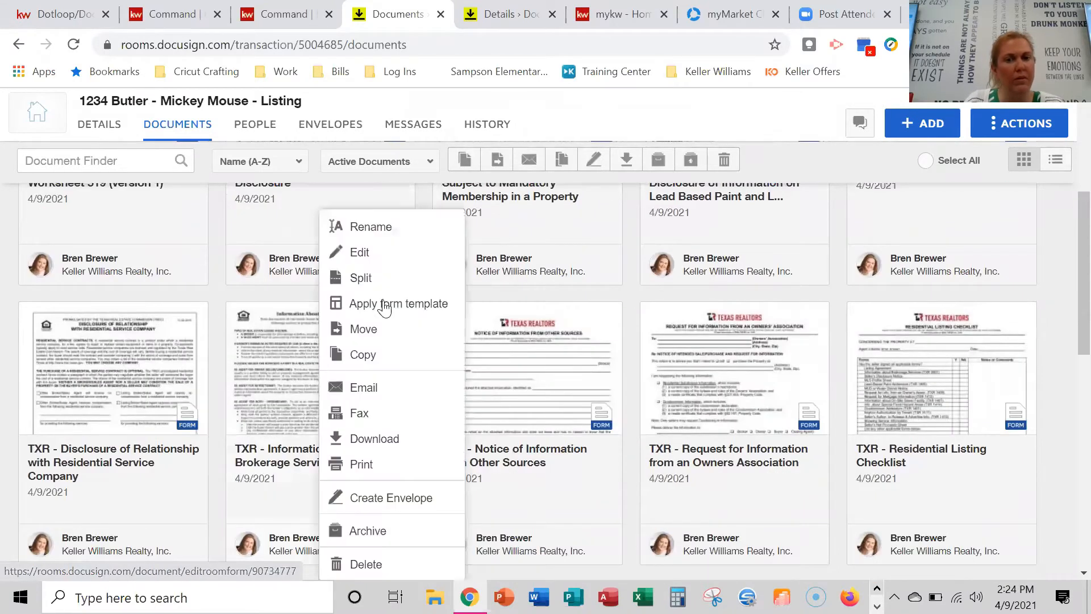
{"action": "left_click", "coordinate": [389, 301]}
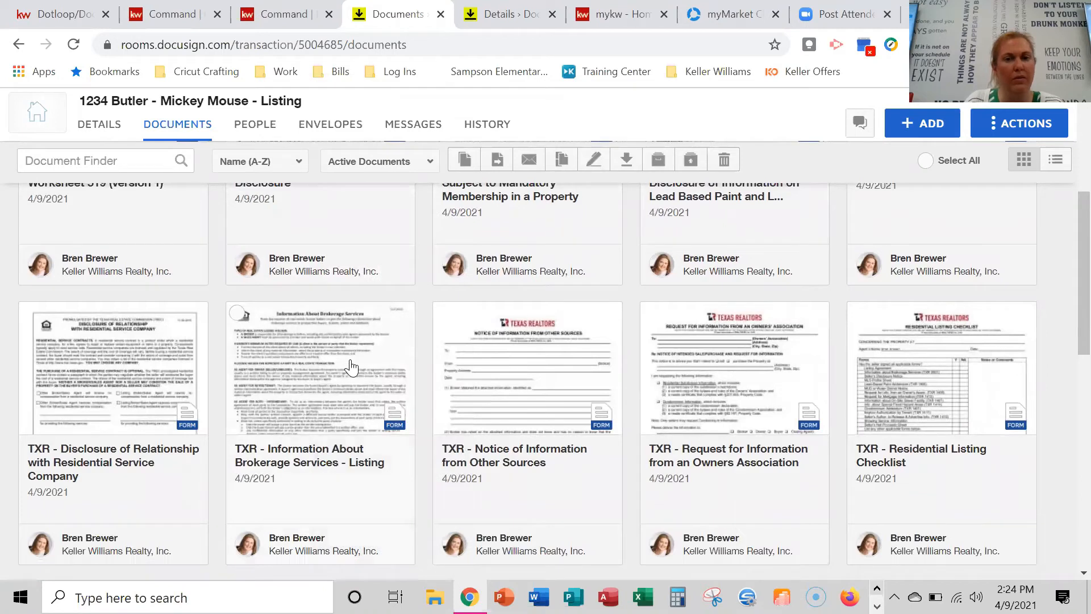
Check the Residential Listing Agreement's actions, then open the Mandatory Membership addendum.
{"action": "scroll", "coordinate": [349, 365], "scroll_direction": "down", "scroll_amount": 7}
{"action": "scroll", "coordinate": [351, 366], "scroll_direction": "up", "scroll_amount": 8}
{"action": "scroll", "coordinate": [351, 367], "scroll_direction": "up", "scroll_amount": 3}
{"action": "scroll", "coordinate": [359, 387], "scroll_direction": "down", "scroll_amount": 7}
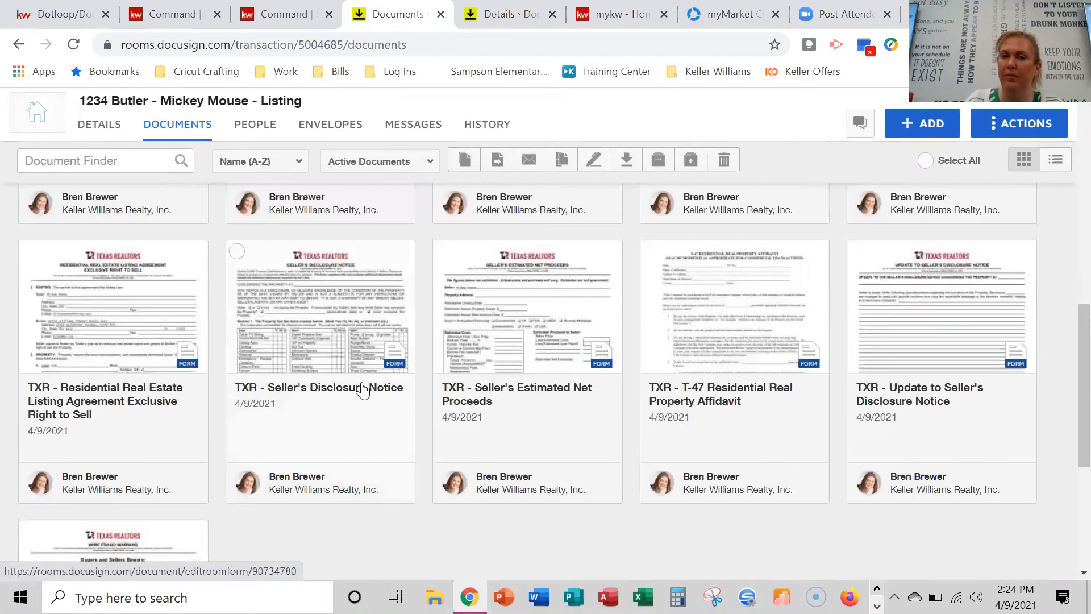
{"action": "scroll", "coordinate": [362, 398], "scroll_direction": "up", "scroll_amount": 8}
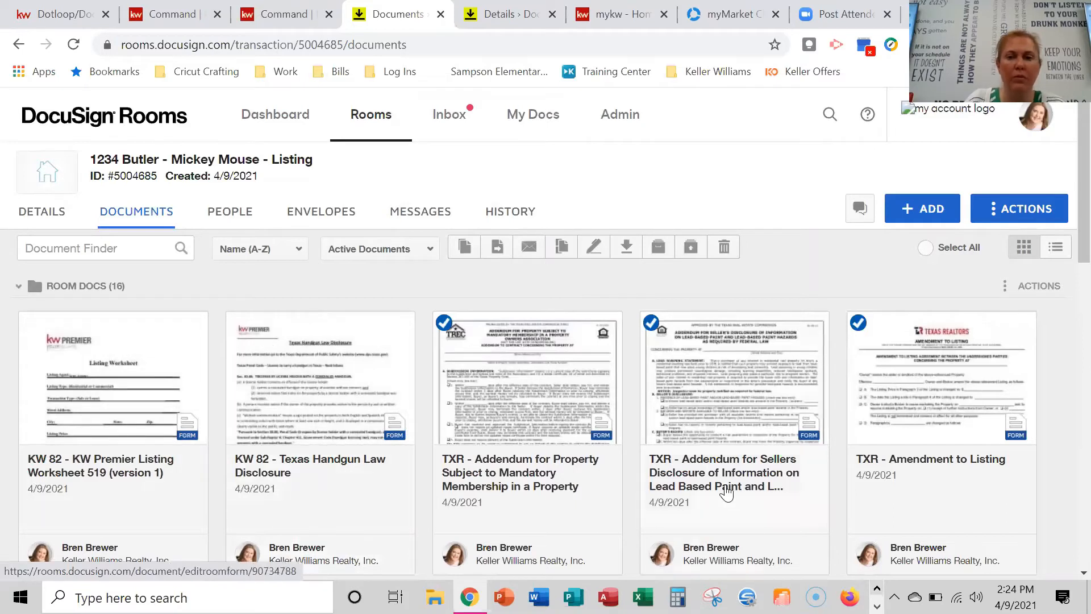
{"action": "scroll", "coordinate": [727, 492], "scroll_direction": "down", "scroll_amount": 8}
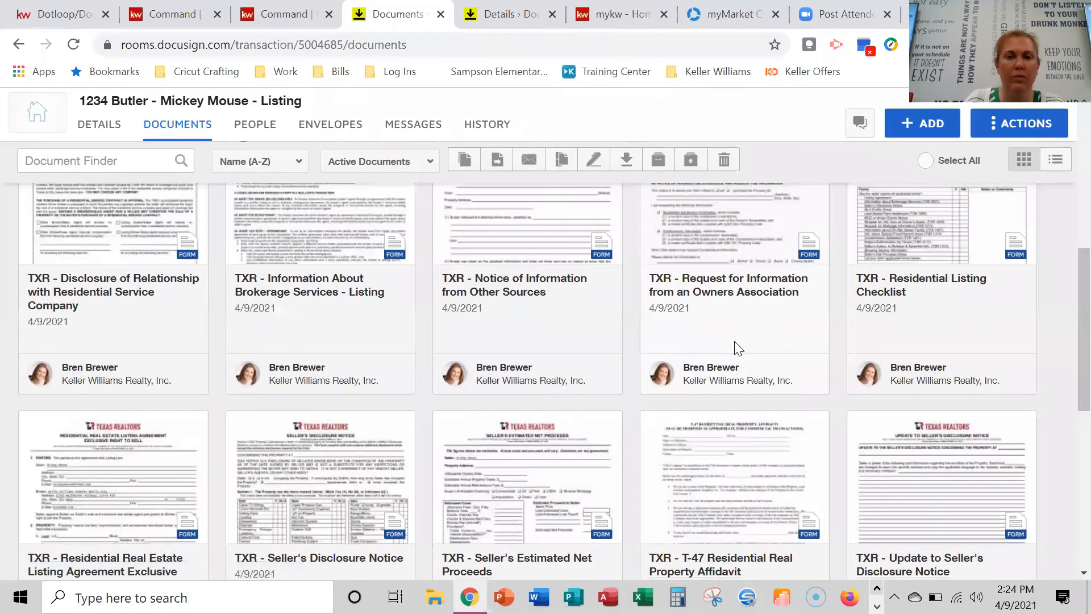
{"action": "scroll", "coordinate": [737, 348], "scroll_direction": "down", "scroll_amount": 3}
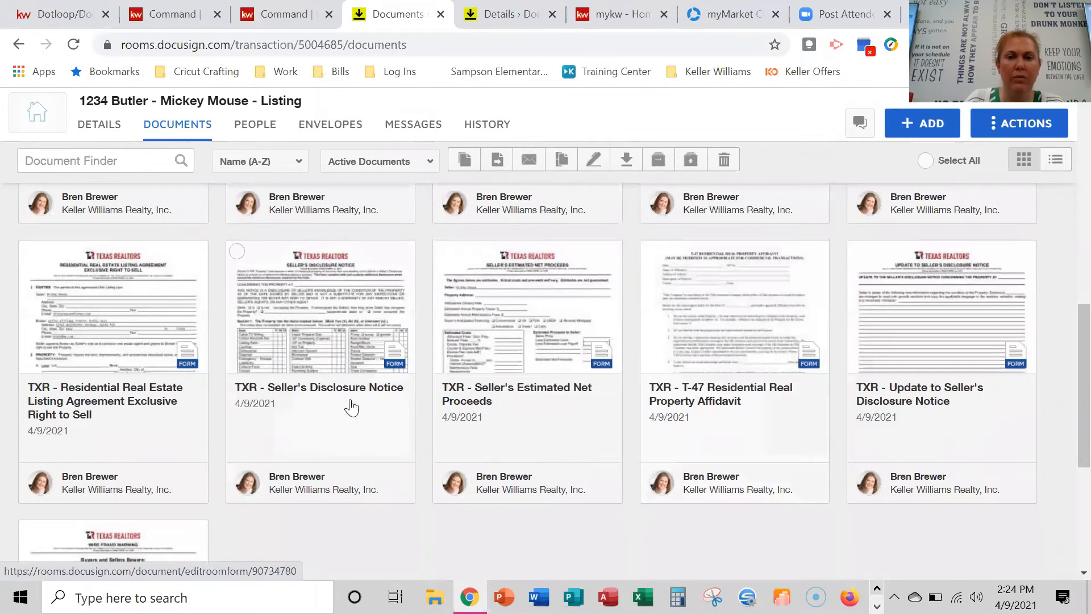
{"action": "left_click", "coordinate": [149, 306]}
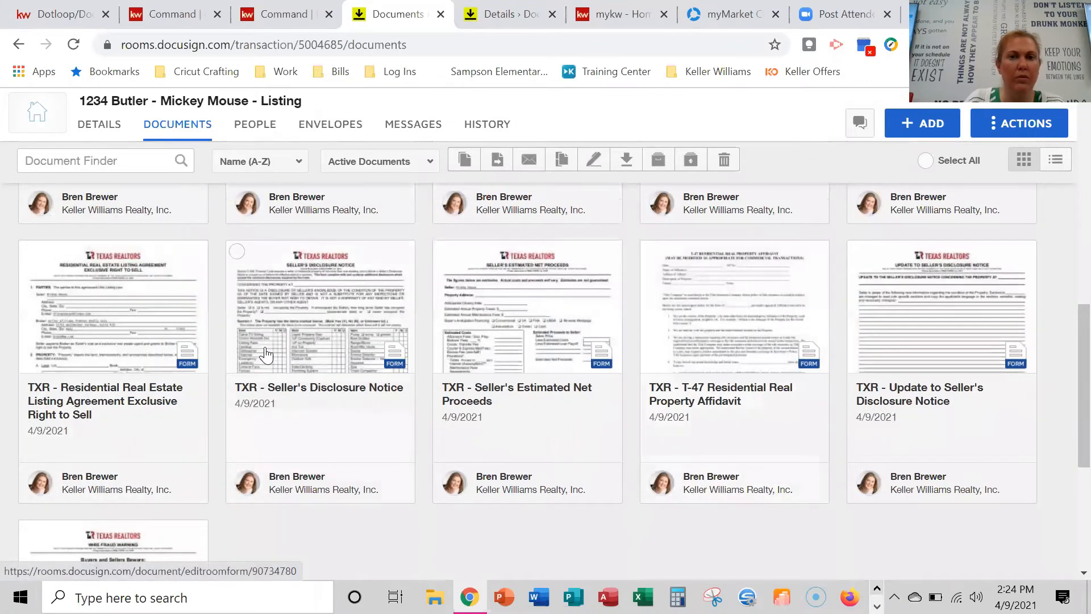
{"action": "right_click", "coordinate": [124, 330]}
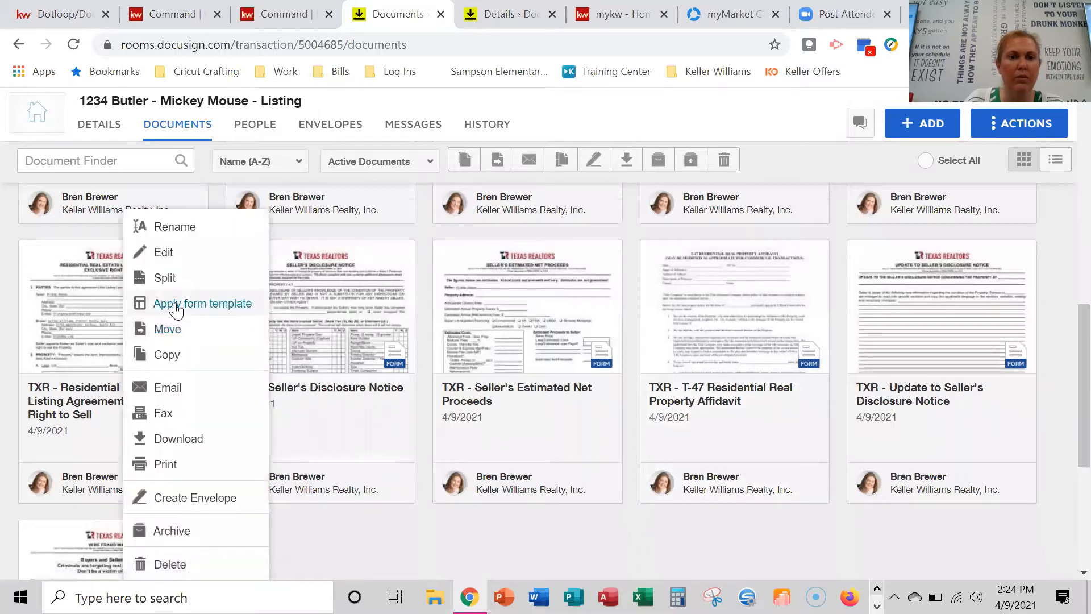
{"action": "left_click", "coordinate": [175, 306]}
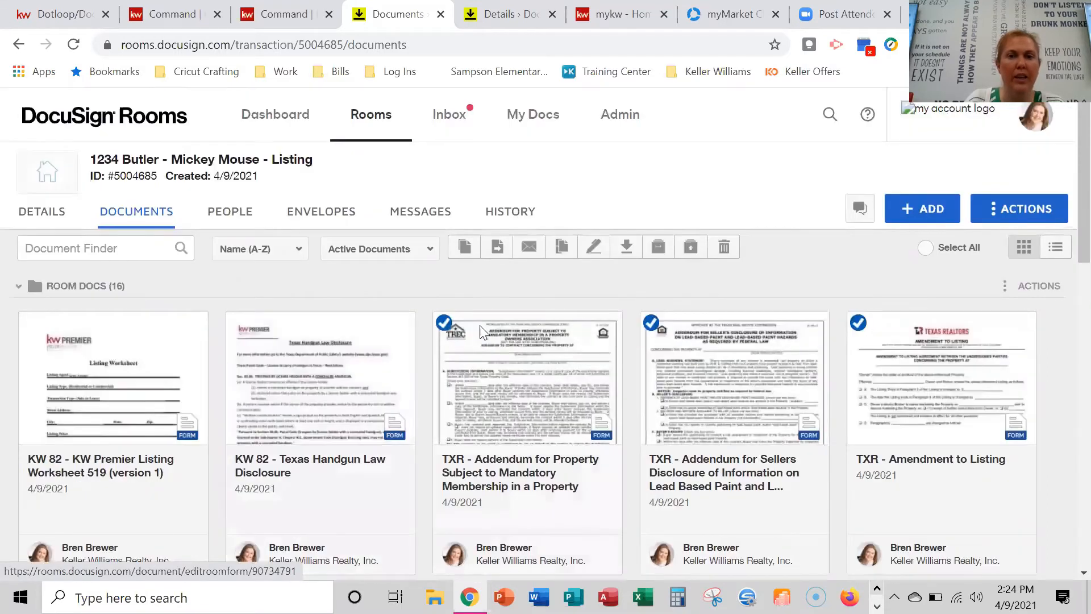
{"action": "left_click", "coordinate": [482, 331]}
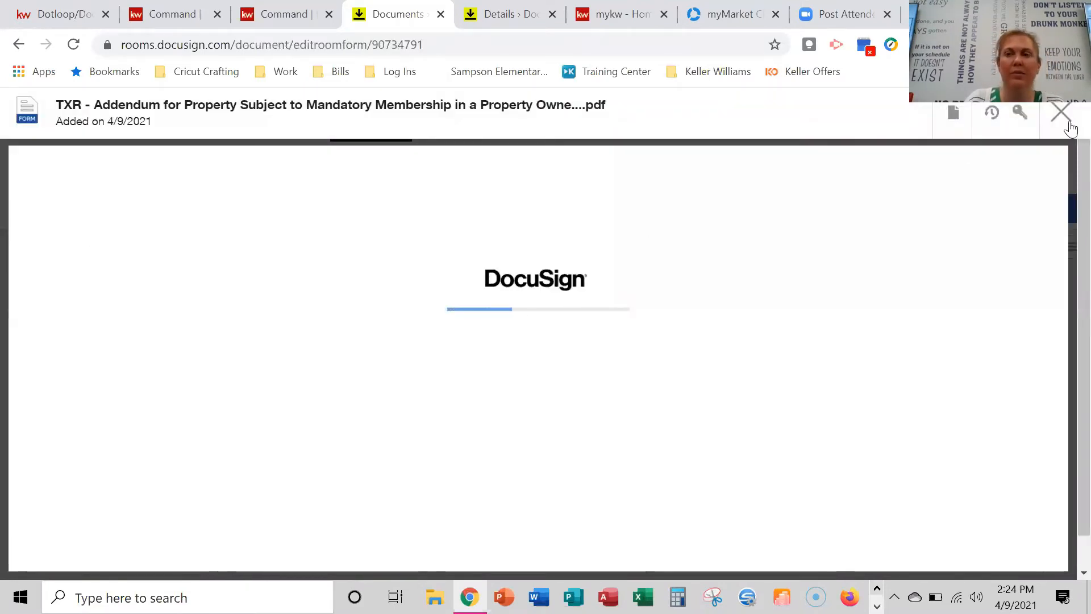
Close the addendum and uncheck the three selected TXR forms.
{"action": "left_click", "coordinate": [1061, 112]}
{"action": "left_click", "coordinate": [444, 323]}
{"action": "left_click", "coordinate": [651, 323]}
{"action": "left_click", "coordinate": [857, 324]}
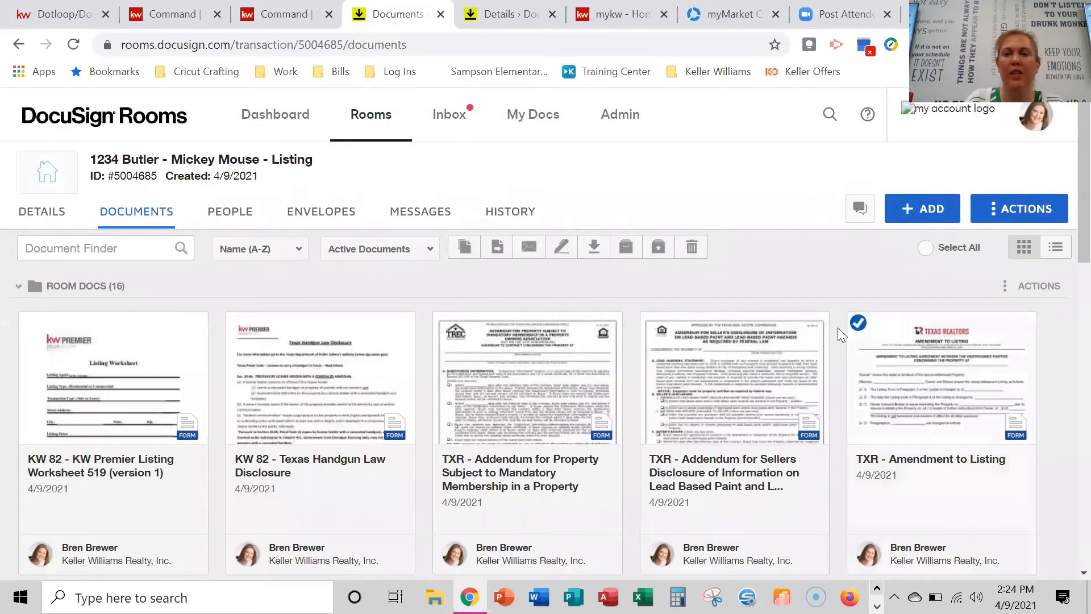
Apply the saved listing agreement template to the Residential Real Estate Listing Agreement.
{"action": "scroll", "coordinate": [440, 388], "scroll_direction": "down", "scroll_amount": 1}
{"action": "scroll", "coordinate": [440, 389], "scroll_direction": "down", "scroll_amount": 12}
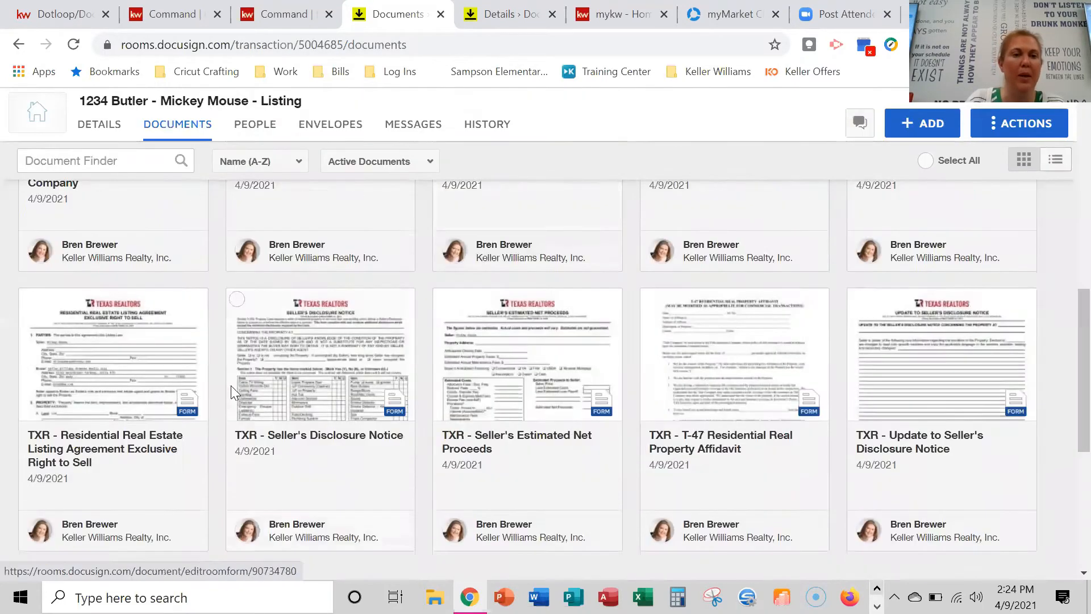
{"action": "right_click", "coordinate": [101, 250]}
{"action": "left_click", "coordinate": [176, 303]}
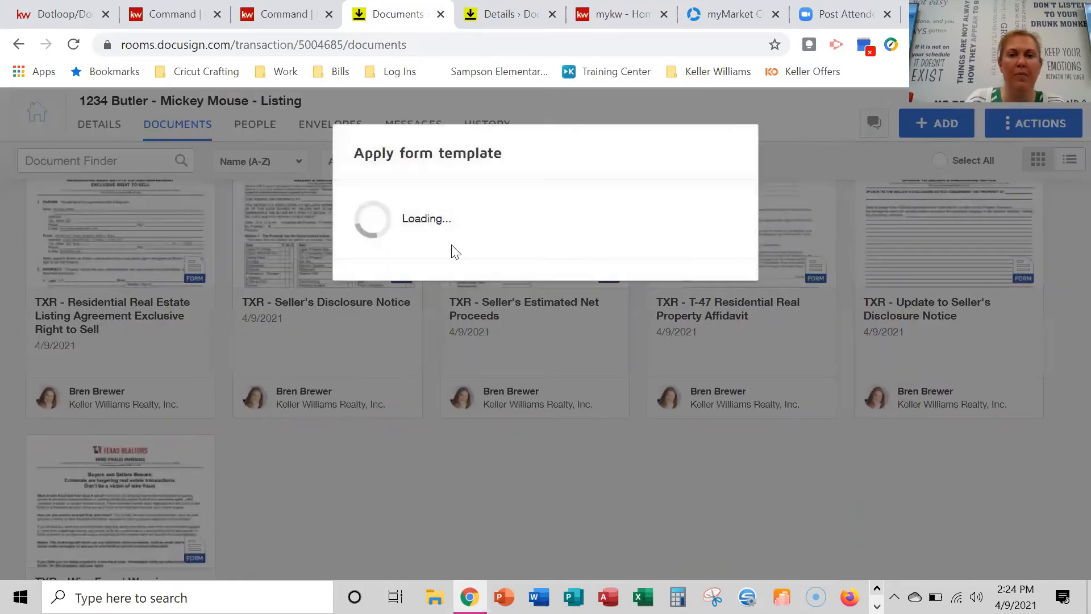
{"action": "left_click", "coordinate": [364, 248]}
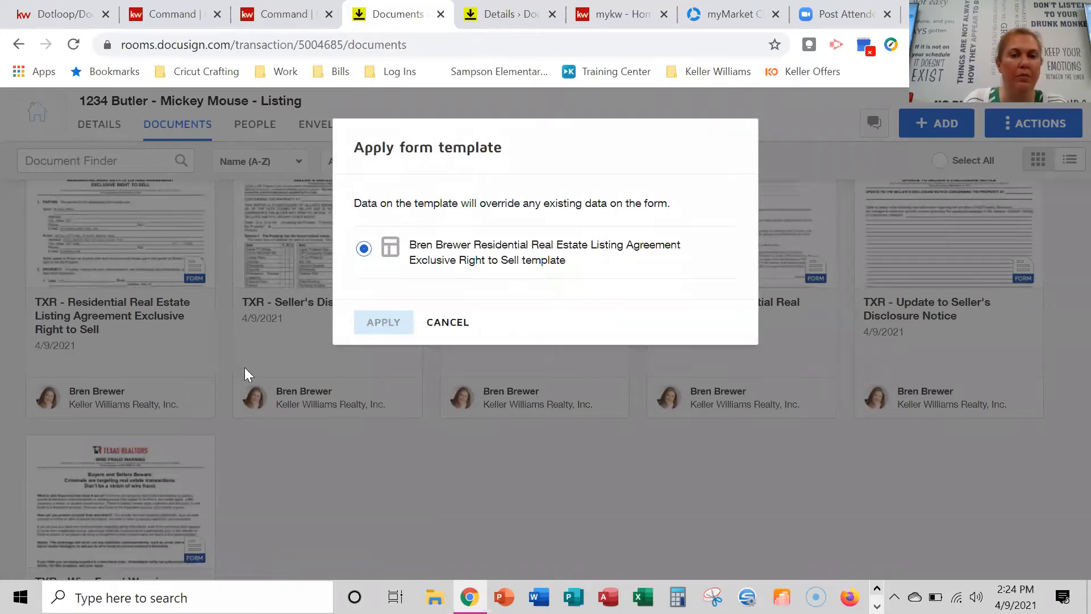
{"action": "scroll", "coordinate": [545, 369], "scroll_direction": "up", "scroll_amount": 3}
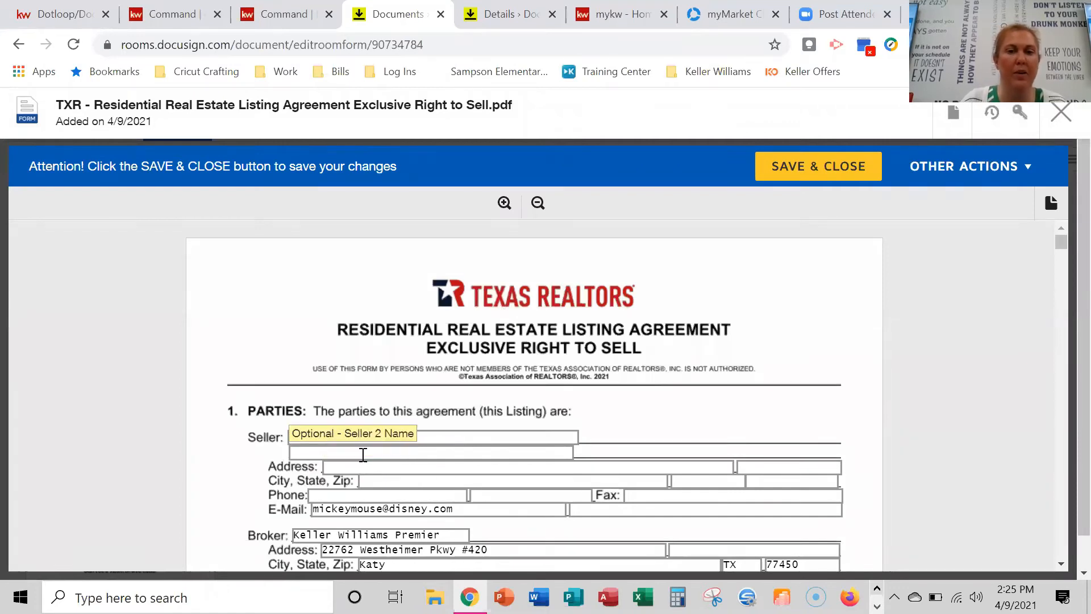
Enter the property's street address in the Seller Address field and save and close the listing agreement.
{"action": "left_click", "coordinate": [376, 470]}
{"action": "type", "text": "1234 Butte"}
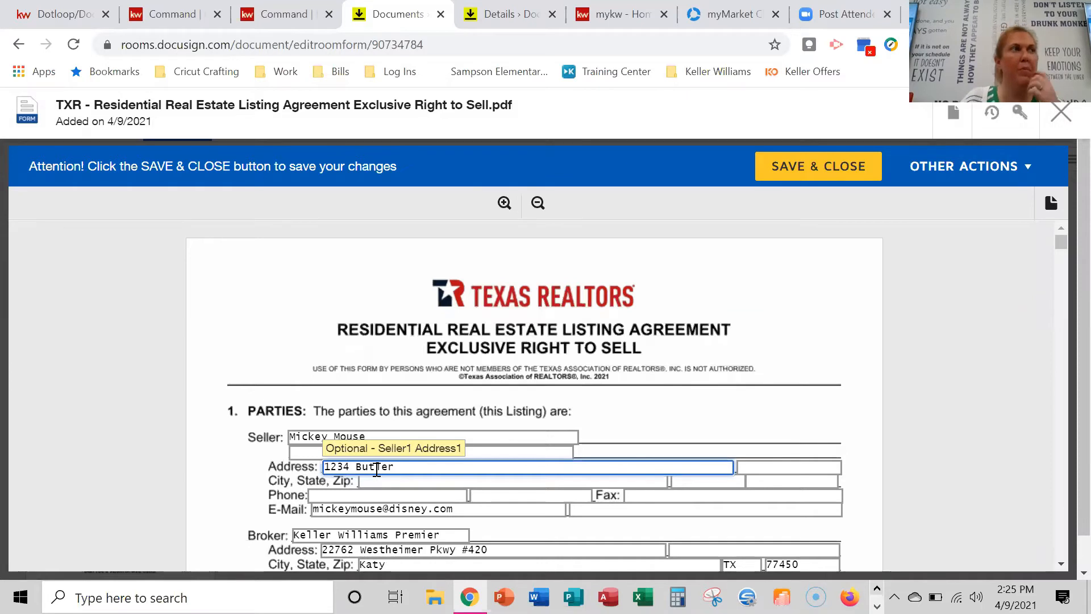
{"action": "scroll", "coordinate": [515, 445], "scroll_direction": "down", "scroll_amount": 2}
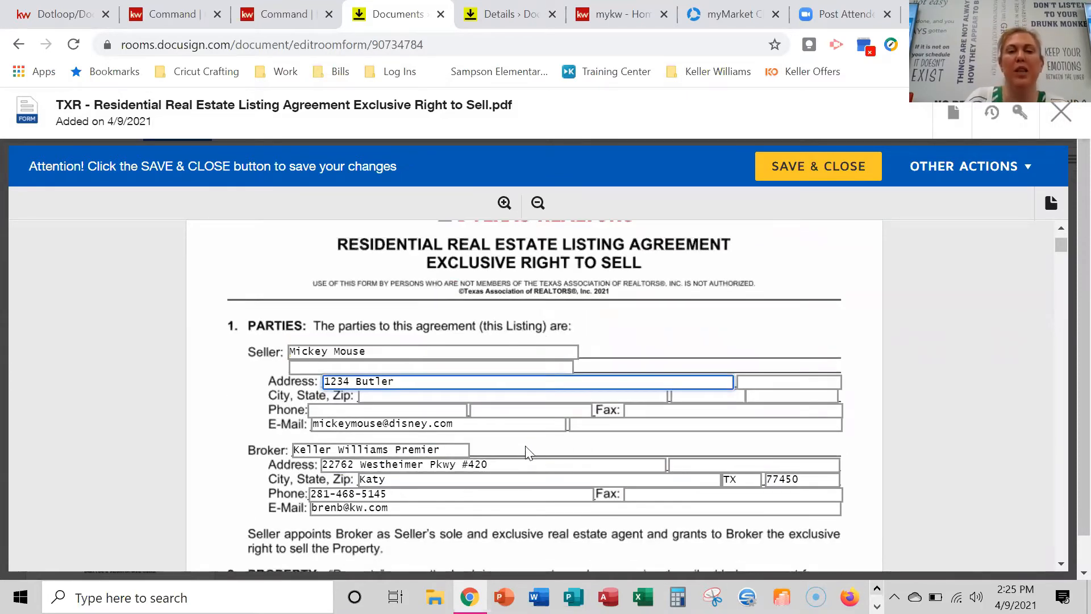
{"action": "scroll", "coordinate": [392, 386], "scroll_direction": "down", "scroll_amount": 2}
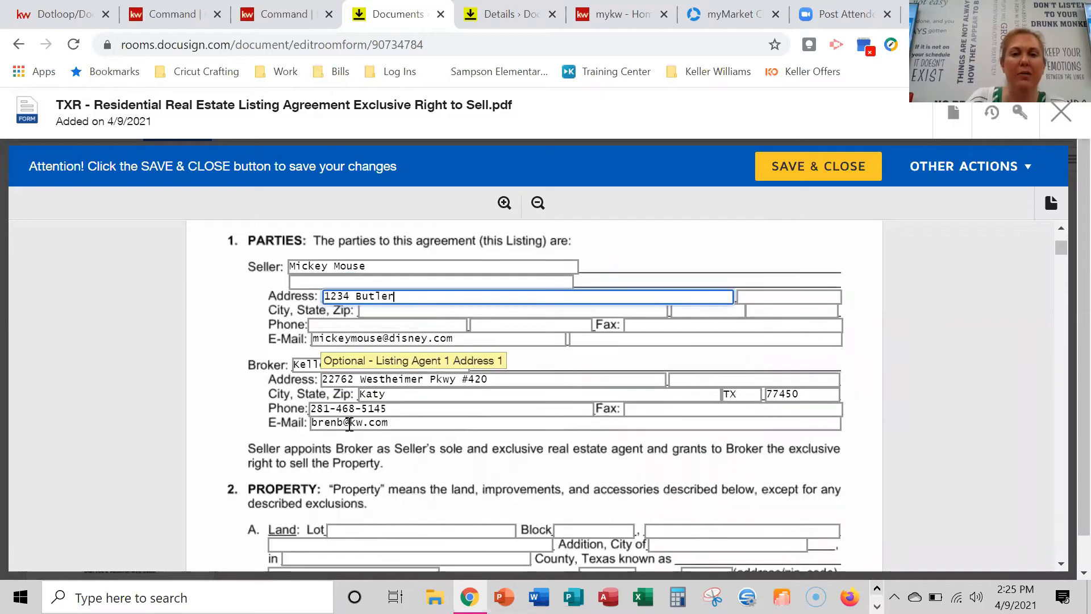
{"action": "scroll", "coordinate": [514, 470], "scroll_direction": "down", "scroll_amount": 4}
{"action": "scroll", "coordinate": [540, 432], "scroll_direction": "up", "scroll_amount": 8}
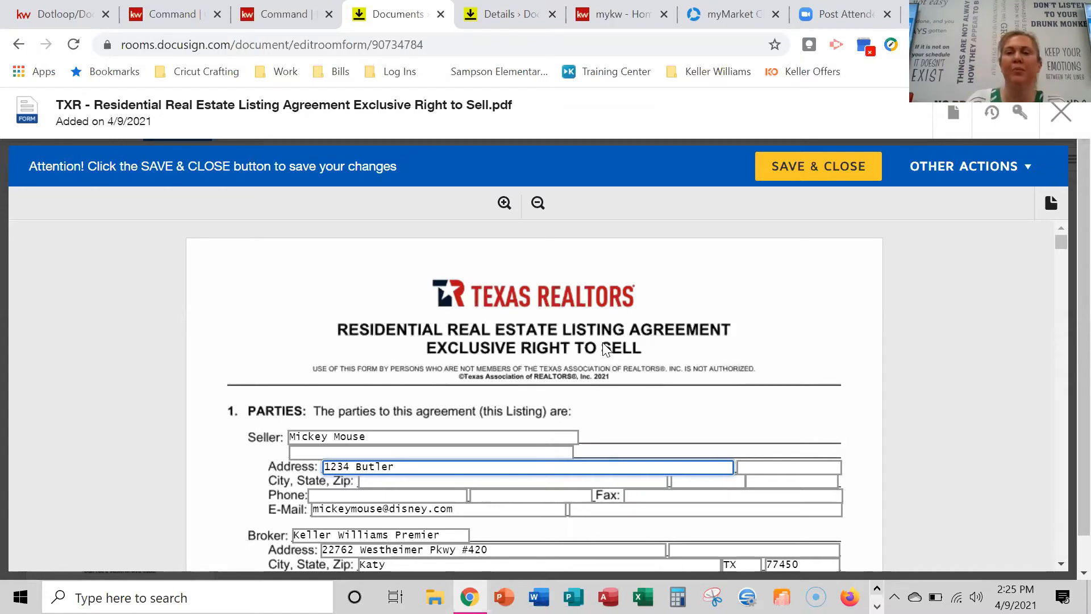
{"action": "left_click", "coordinate": [833, 162]}
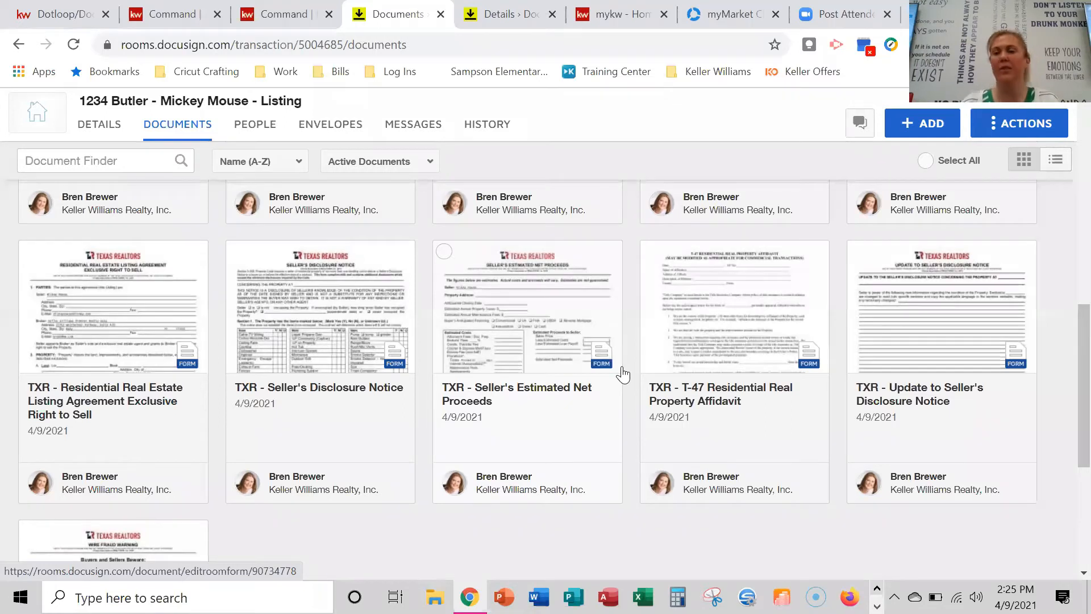
Select the Residential Real Estate Listing Agreement and Seller's Disclosure Notice cards and create an envelope from them.
{"action": "scroll", "coordinate": [377, 390], "scroll_direction": "down", "scroll_amount": 1}
{"action": "scroll", "coordinate": [386, 369], "scroll_direction": "up", "scroll_amount": 2}
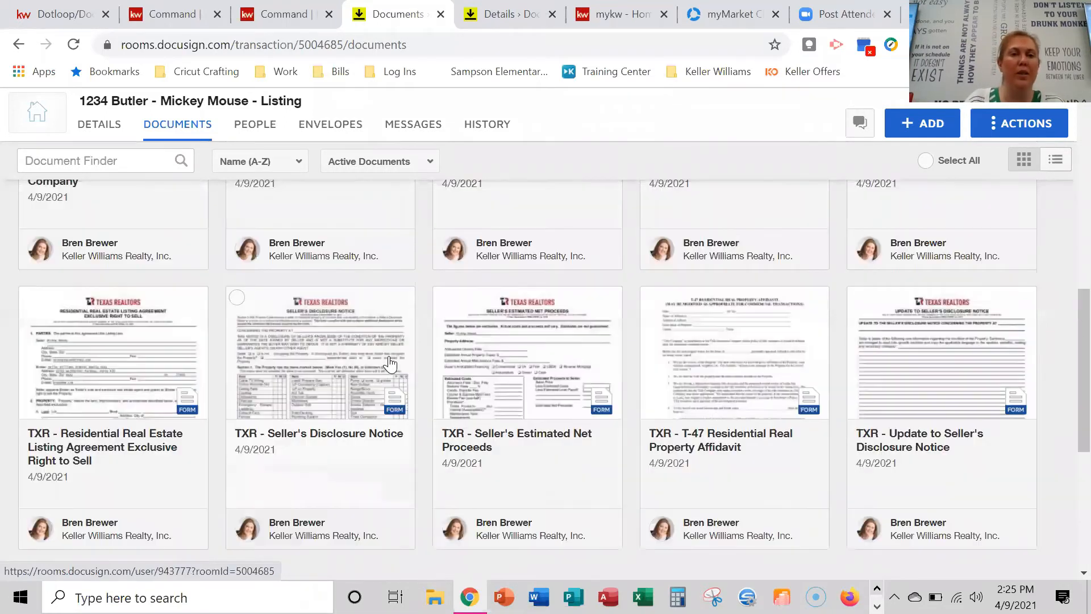
{"action": "scroll", "coordinate": [390, 362], "scroll_direction": "up", "scroll_amount": 3}
{"action": "scroll", "coordinate": [341, 370], "scroll_direction": "down", "scroll_amount": 4}
{"action": "scroll", "coordinate": [293, 374], "scroll_direction": "up", "scroll_amount": 4}
{"action": "scroll", "coordinate": [294, 374], "scroll_direction": "down", "scroll_amount": 3}
{"action": "left_click", "coordinate": [29, 251]}
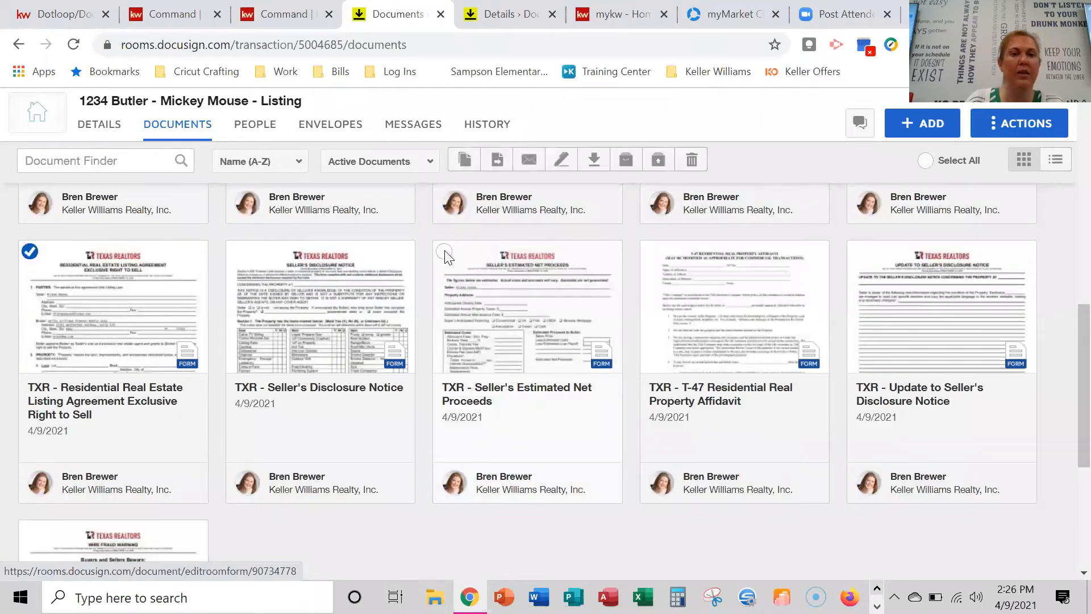
{"action": "scroll", "coordinate": [358, 407], "scroll_direction": "up", "scroll_amount": 2}
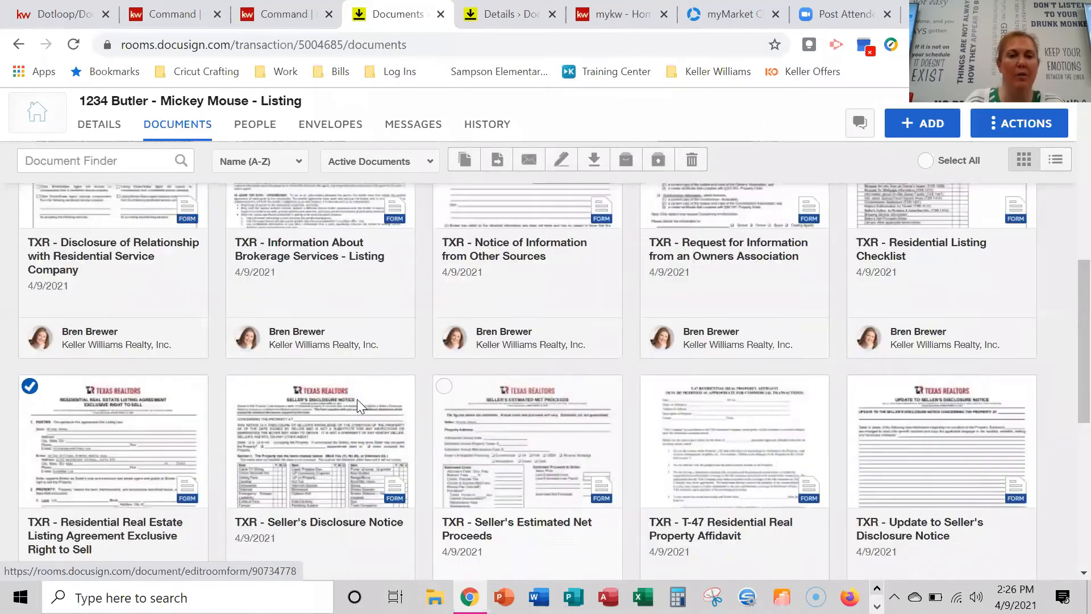
{"action": "left_click", "coordinate": [237, 422]}
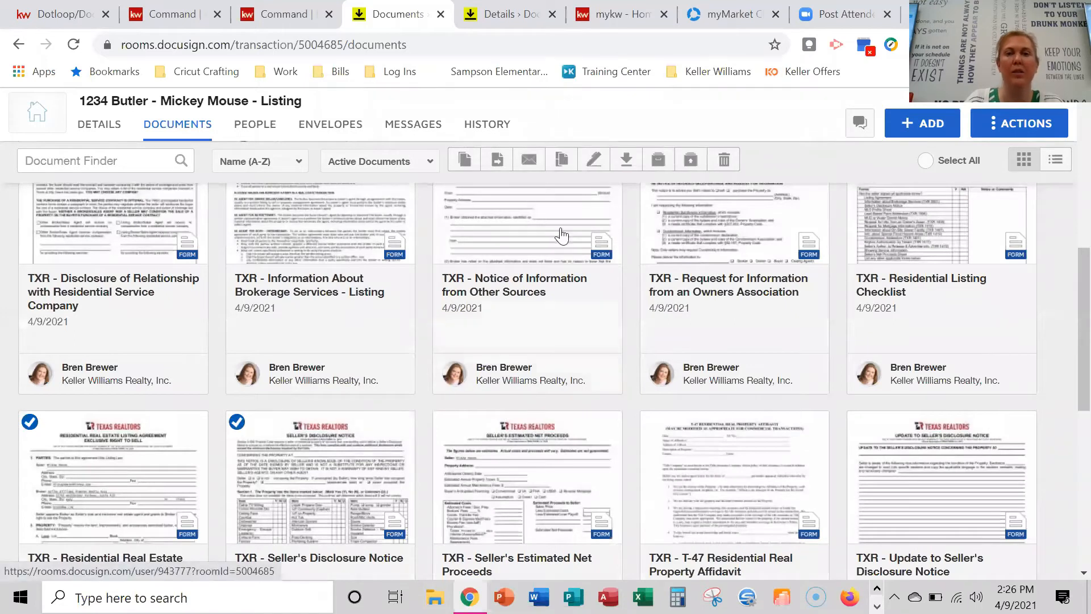
{"action": "left_click", "coordinate": [595, 160]}
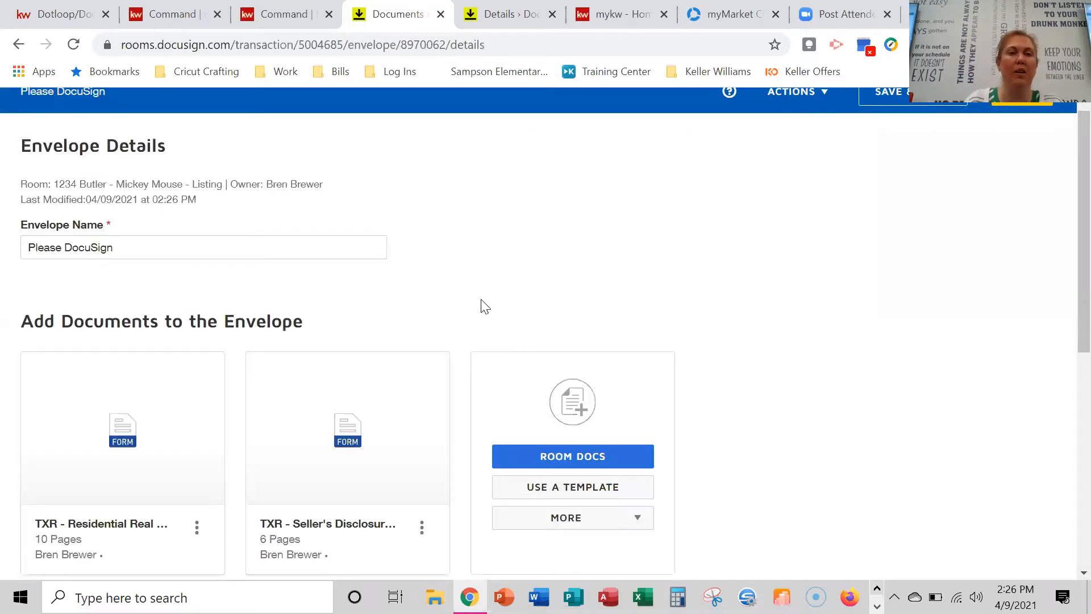
Replace the envelope name with 'Listing Documents' and scroll down to the recipients section.
{"action": "triple_click", "coordinate": [64, 252]}
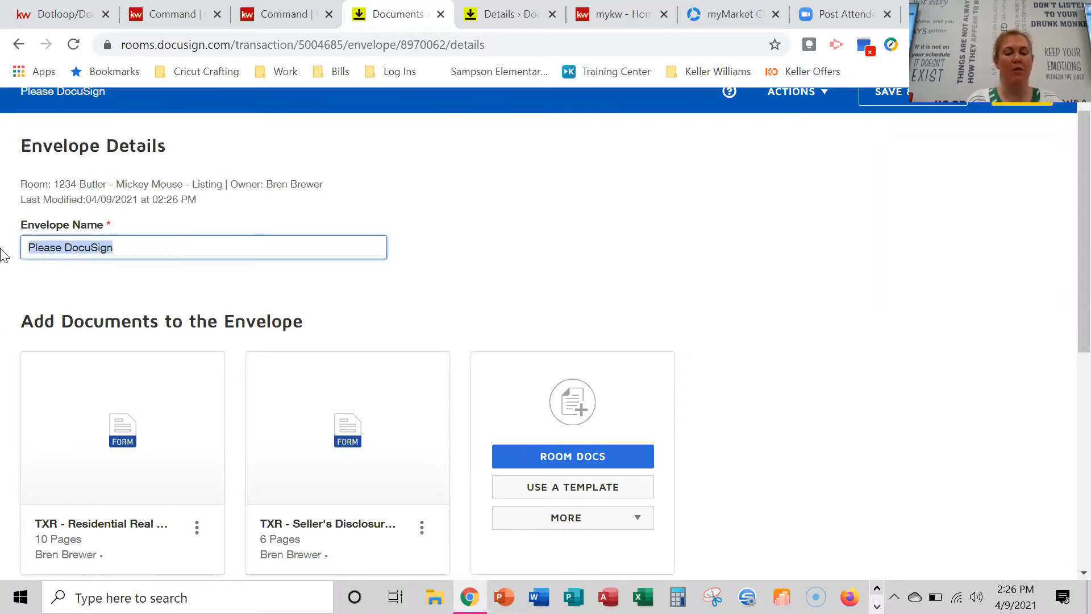
{"action": "type", "text": "Lis"}
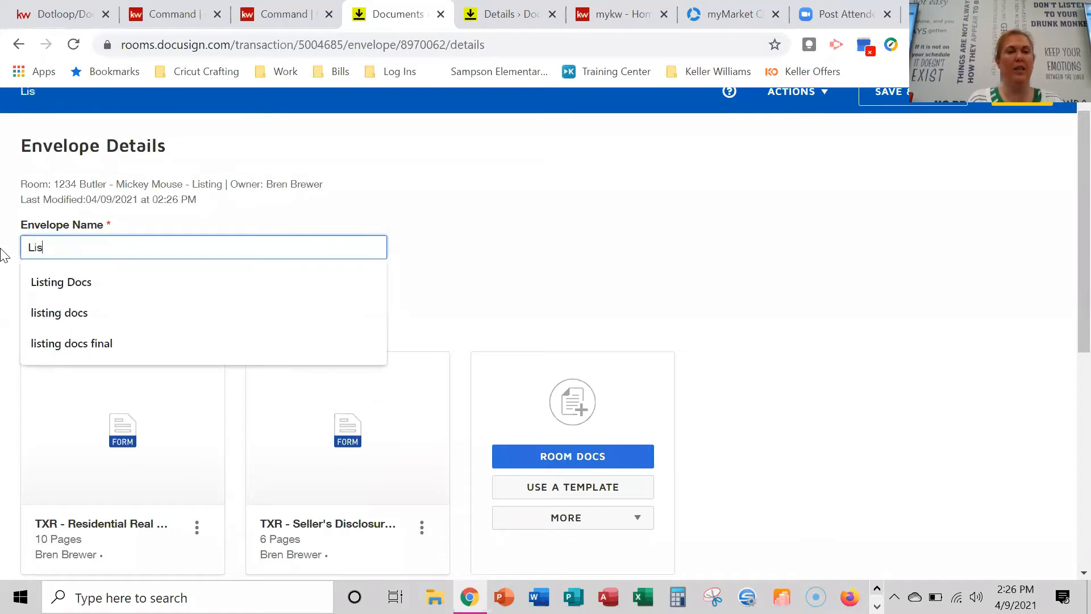
{"action": "type", "text": "ting Documents"}
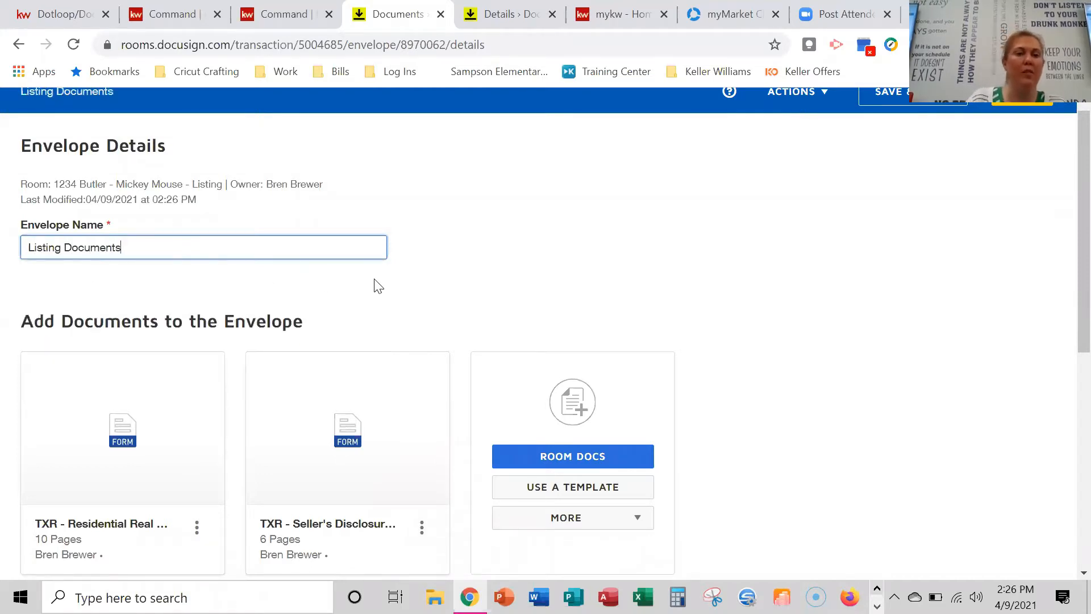
{"action": "scroll", "coordinate": [383, 293], "scroll_direction": "down", "scroll_amount": 1}
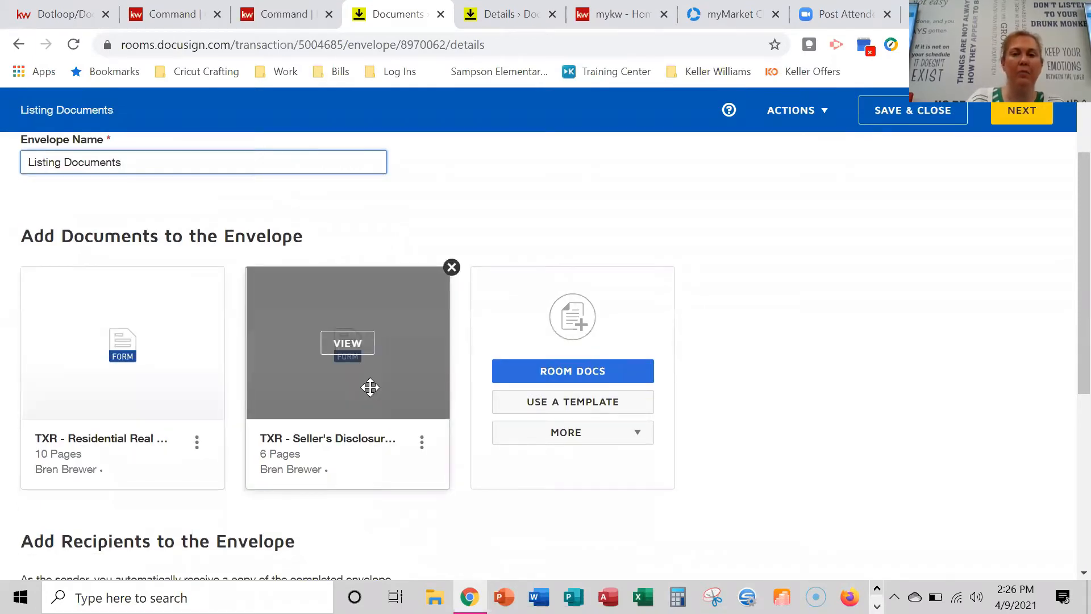
{"action": "scroll", "coordinate": [370, 387], "scroll_direction": "down", "scroll_amount": 1}
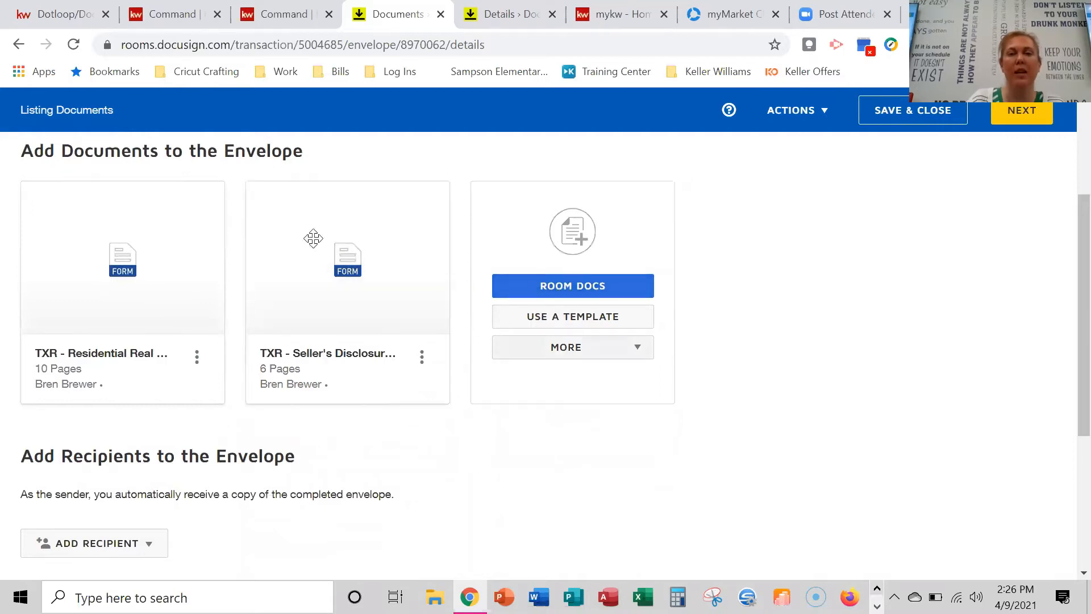
{"action": "scroll", "coordinate": [515, 385], "scroll_direction": "down", "scroll_amount": 2}
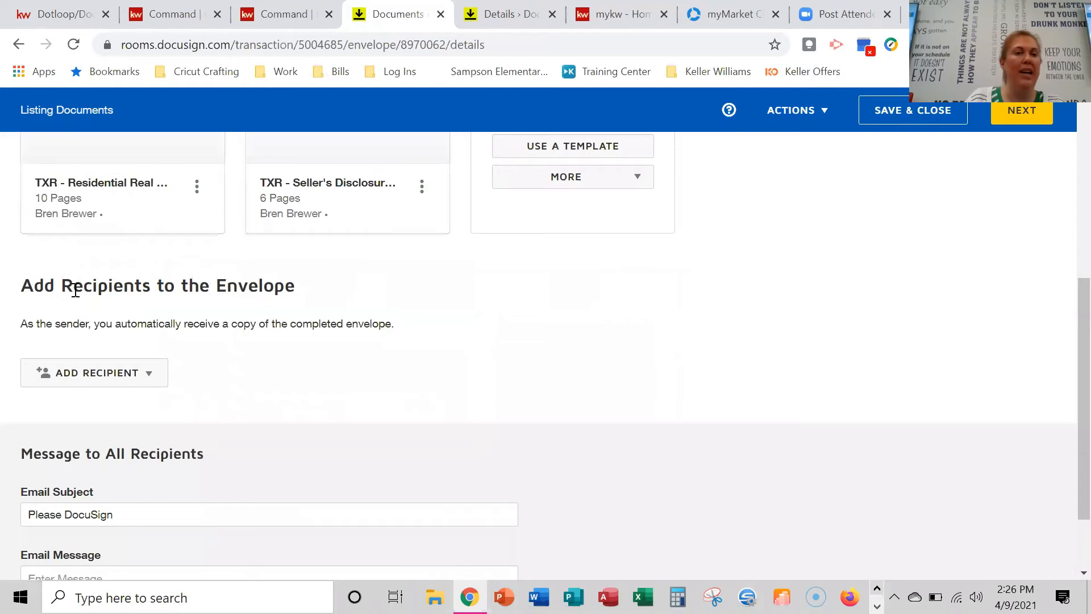
Add recipients via Pre-Tagged Roles, checking Seller One, Seller Two and Listing Agent.
{"action": "left_click", "coordinate": [147, 382]}
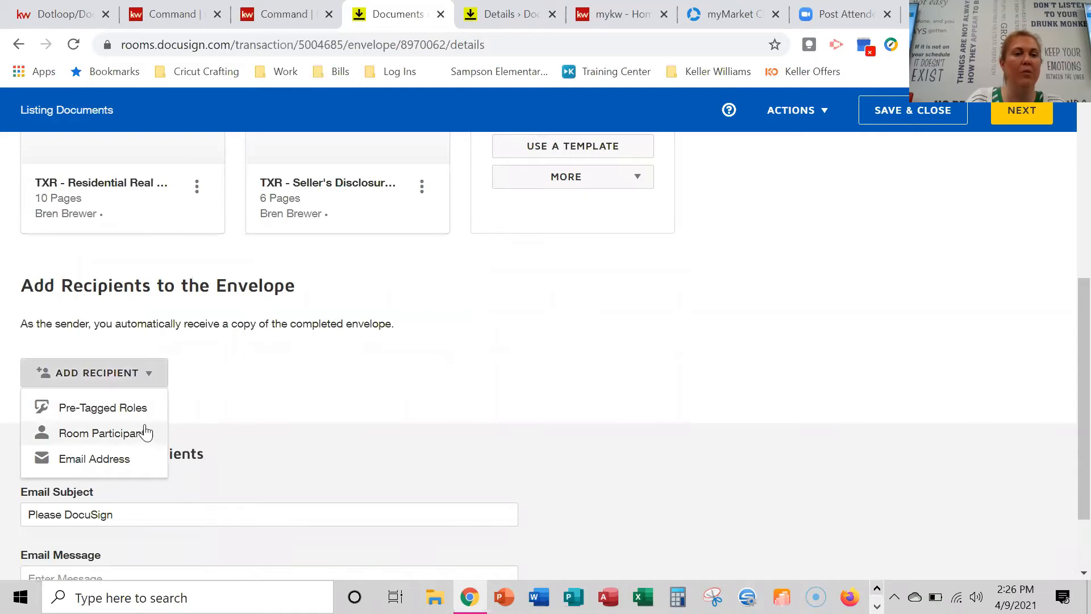
{"action": "left_click", "coordinate": [108, 413]}
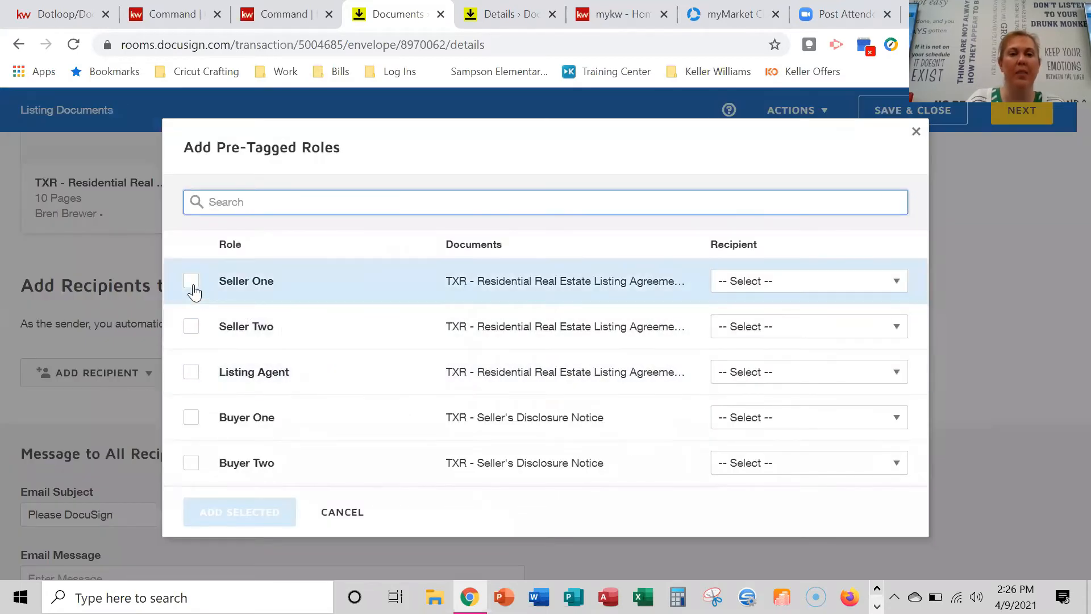
{"action": "left_click", "coordinate": [192, 280]}
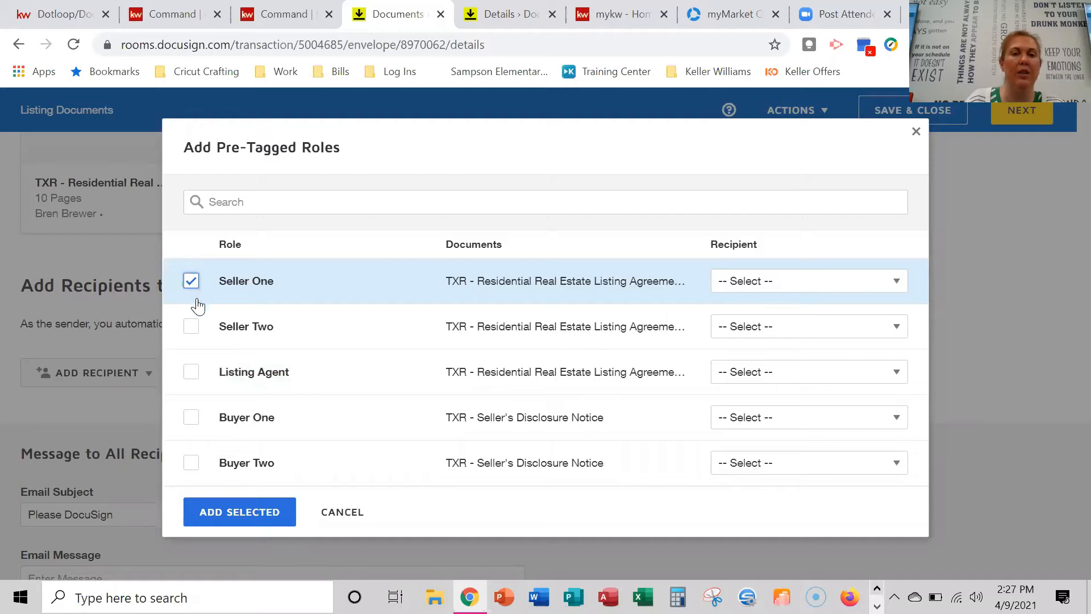
{"action": "left_click", "coordinate": [191, 326]}
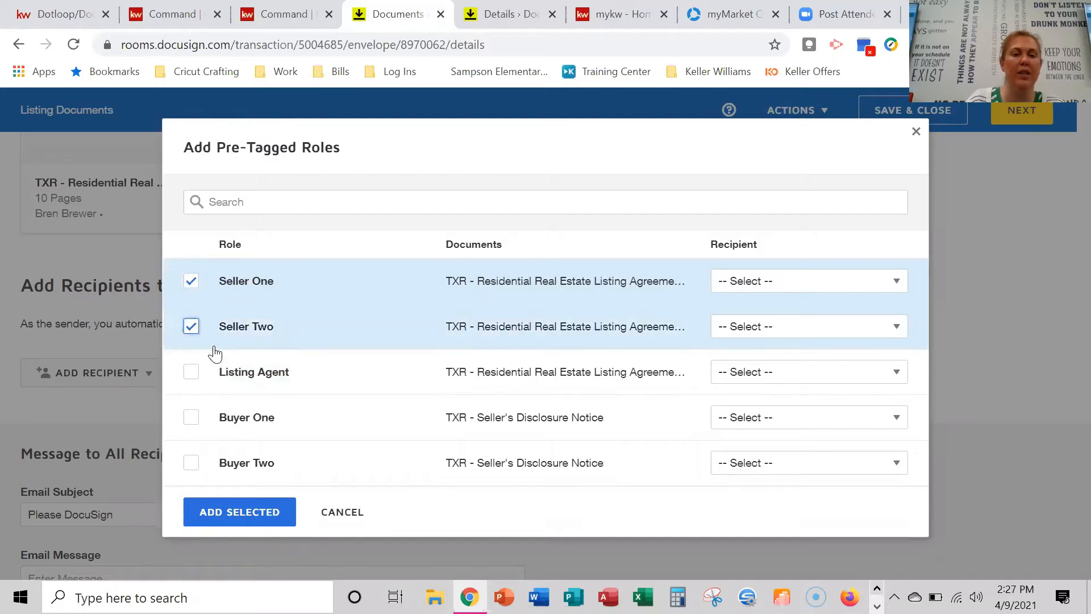
{"action": "left_click", "coordinate": [191, 378]}
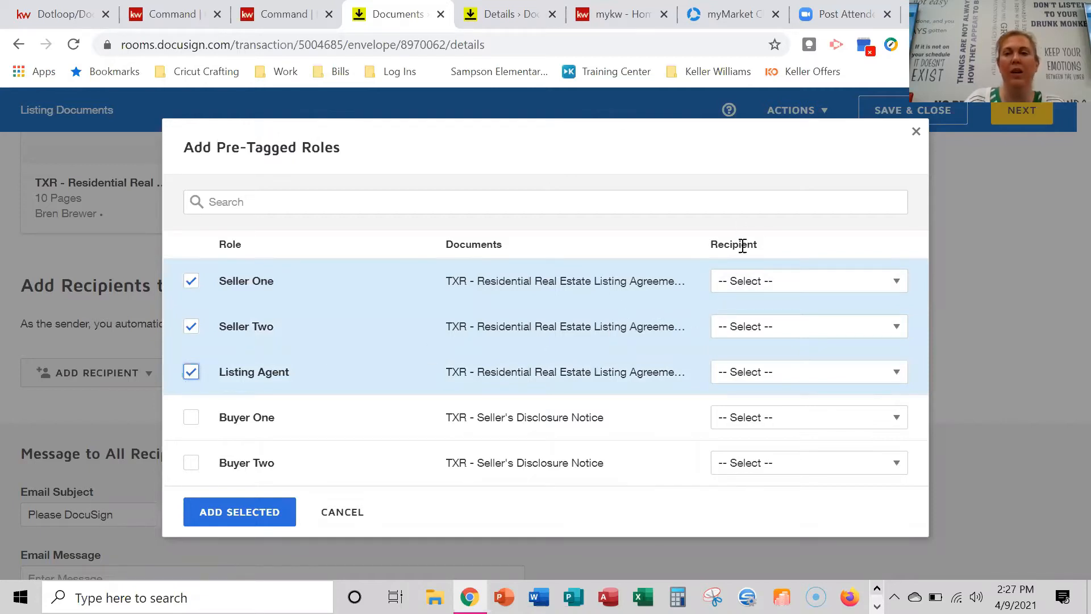
Pick a recipient in the dropdown for each of Seller One, Seller Two and Listing Agent.
{"action": "left_click", "coordinate": [782, 282]}
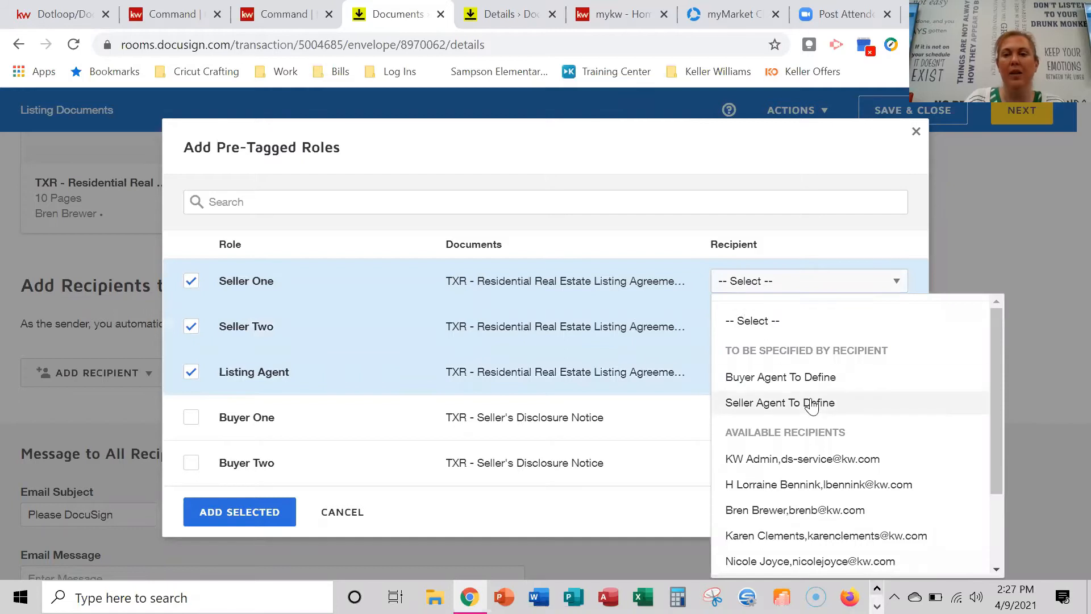
{"action": "scroll", "coordinate": [814, 402], "scroll_direction": "down", "scroll_amount": 2}
{"action": "scroll", "coordinate": [821, 421], "scroll_direction": "down", "scroll_amount": 1}
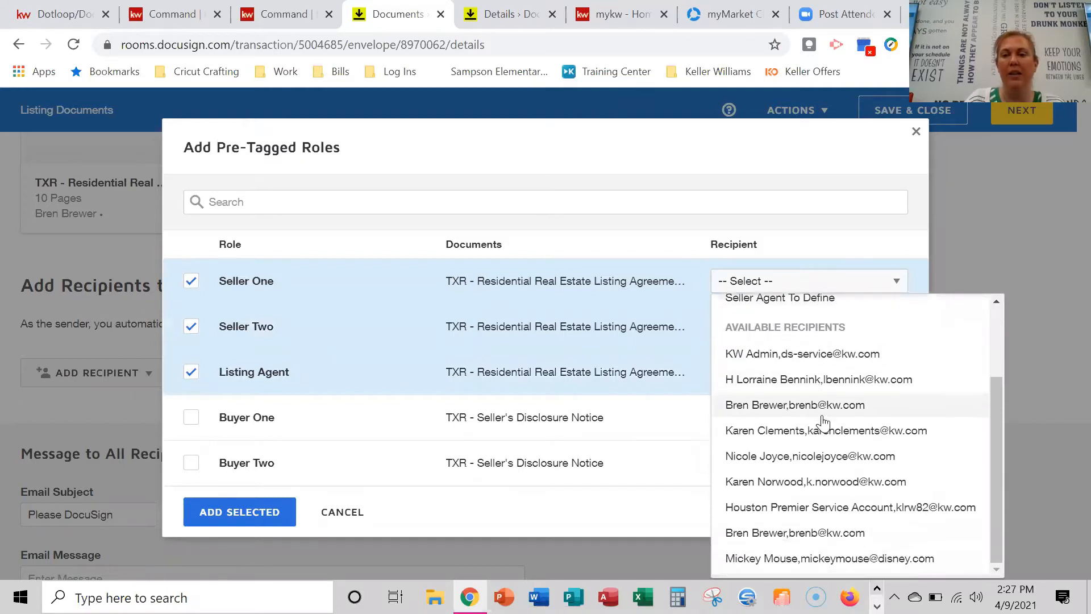
{"action": "left_click", "coordinate": [824, 558]}
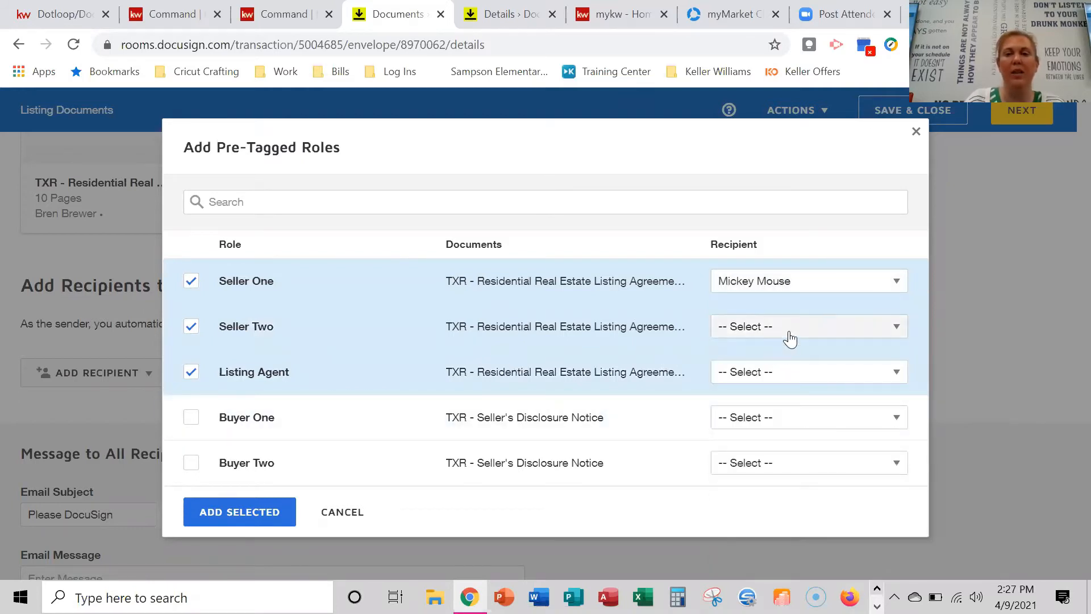
{"action": "left_click", "coordinate": [785, 333]}
{"action": "scroll", "coordinate": [795, 411], "scroll_direction": "down", "scroll_amount": 1}
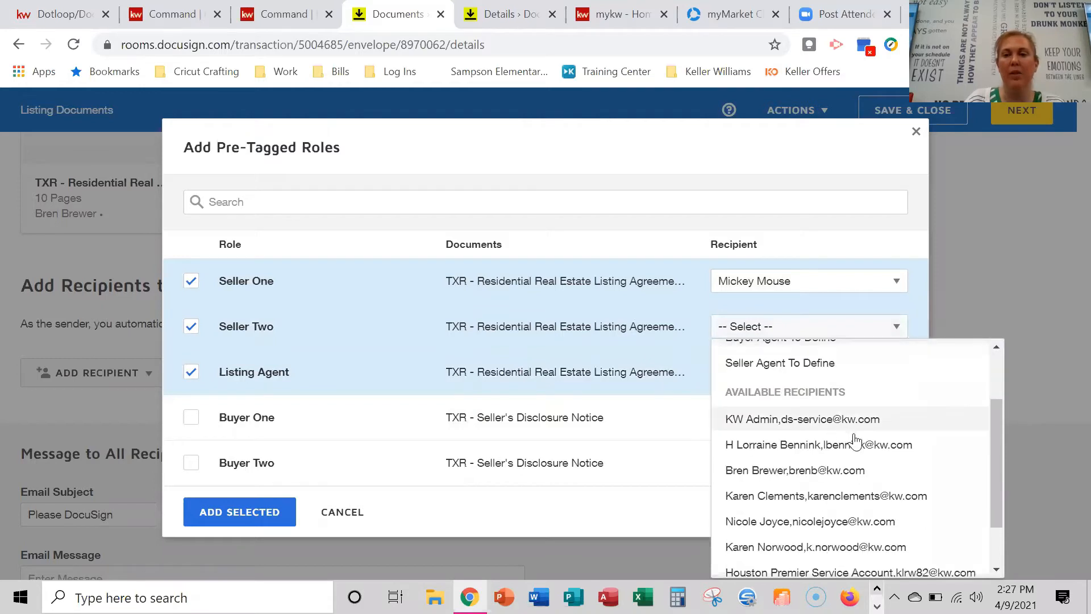
{"action": "left_click", "coordinate": [869, 495]}
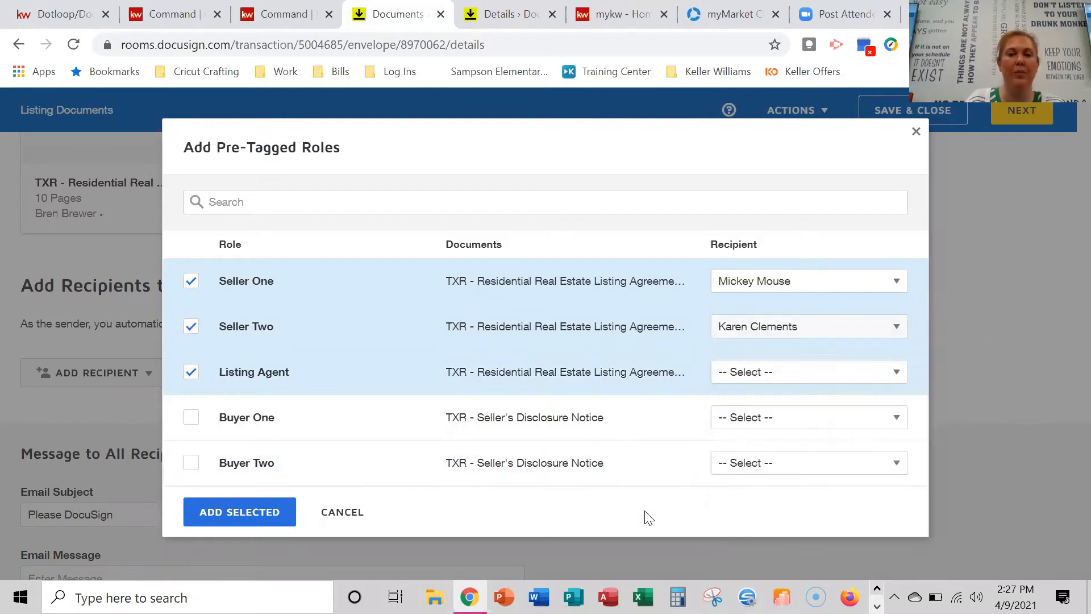
{"action": "left_click", "coordinate": [779, 373]}
{"action": "left_click", "coordinate": [817, 308]}
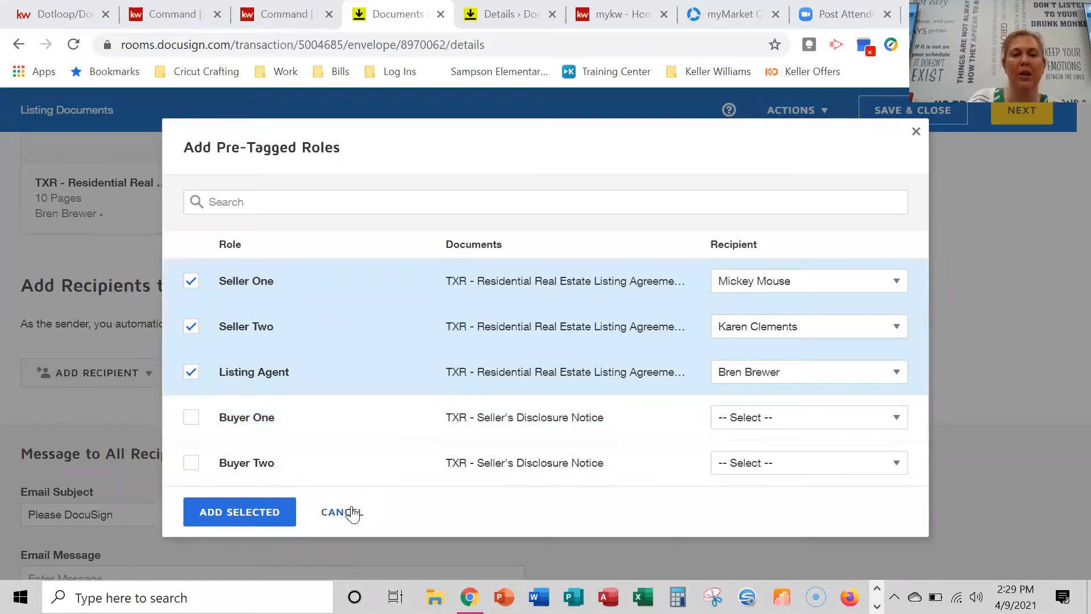
Cancel the pre-tagged roles dialog without adding any roles.
{"action": "left_click", "coordinate": [340, 512]}
{"action": "scroll", "coordinate": [514, 385], "scroll_direction": "up", "scroll_amount": 6}
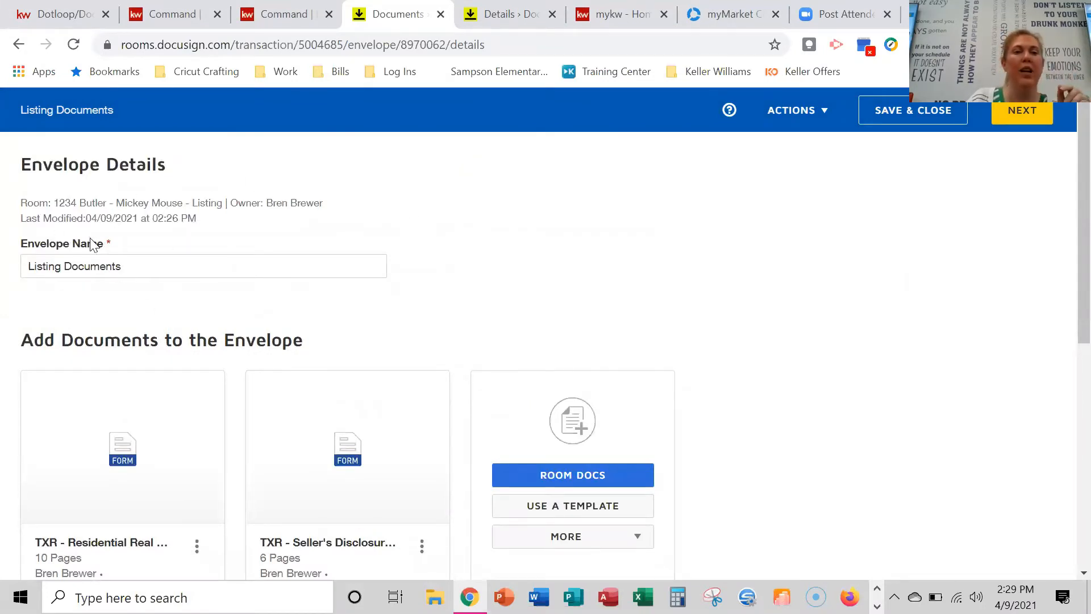
{"action": "scroll", "coordinate": [364, 298], "scroll_direction": "down", "scroll_amount": 1}
{"action": "scroll", "coordinate": [365, 298], "scroll_direction": "down", "scroll_amount": 3}
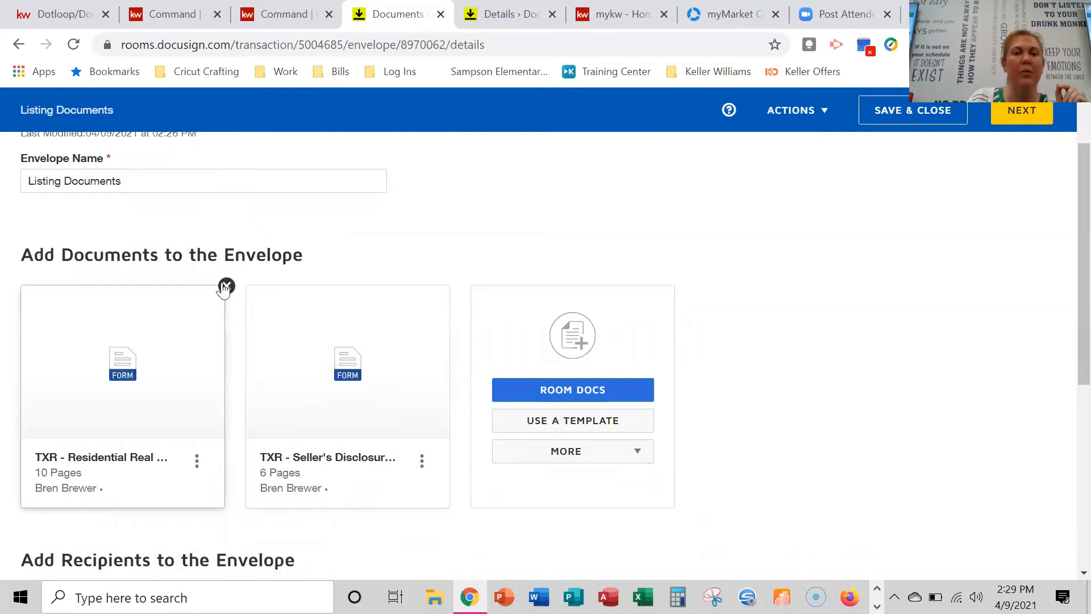
Browse the room documents, tick four forms, then cancel without adding any.
{"action": "mouse_move", "coordinate": [225, 296]}
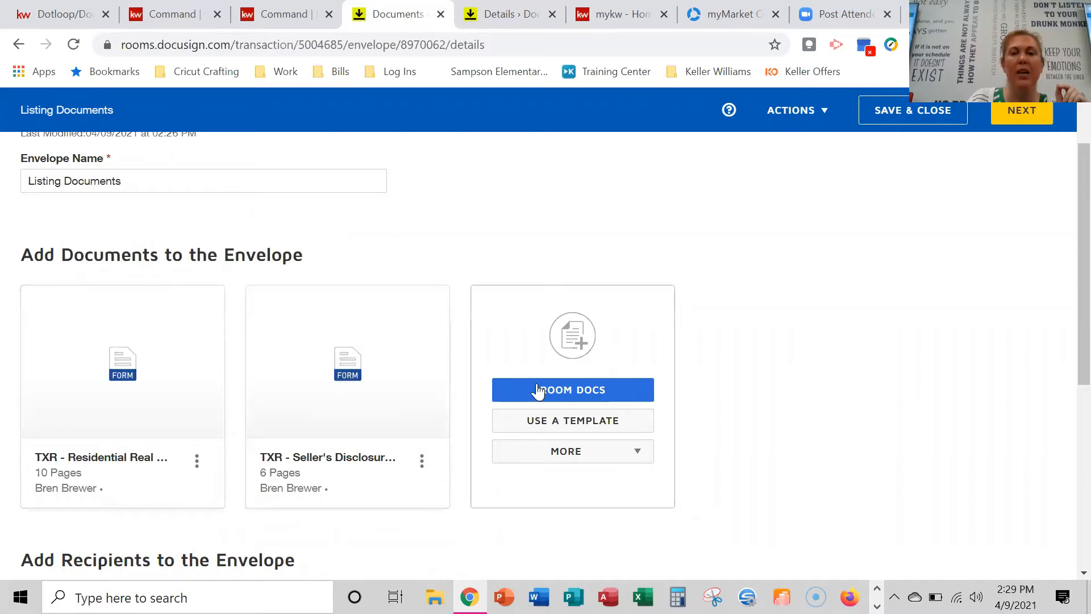
{"action": "left_click", "coordinate": [574, 391]}
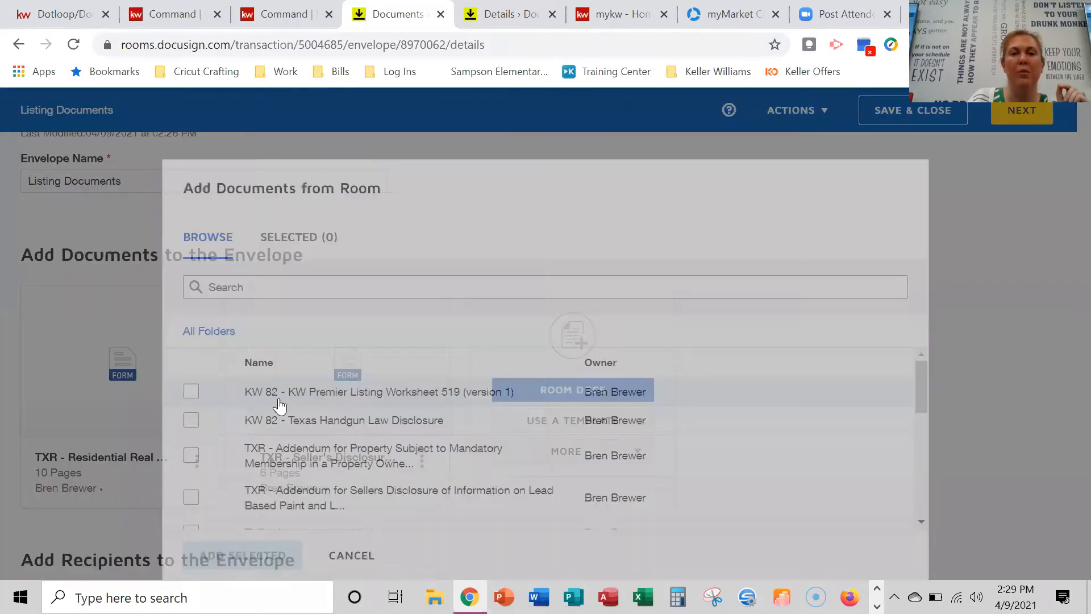
{"action": "scroll", "coordinate": [241, 387], "scroll_direction": "down", "scroll_amount": 5}
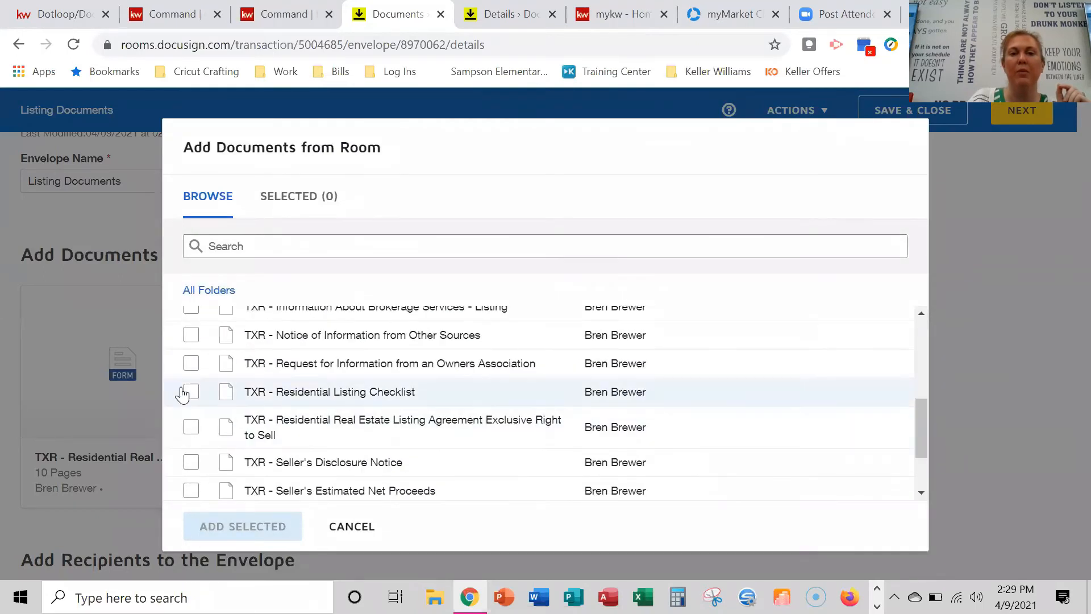
{"action": "left_click", "coordinate": [192, 427]}
{"action": "left_click", "coordinate": [191, 392]}
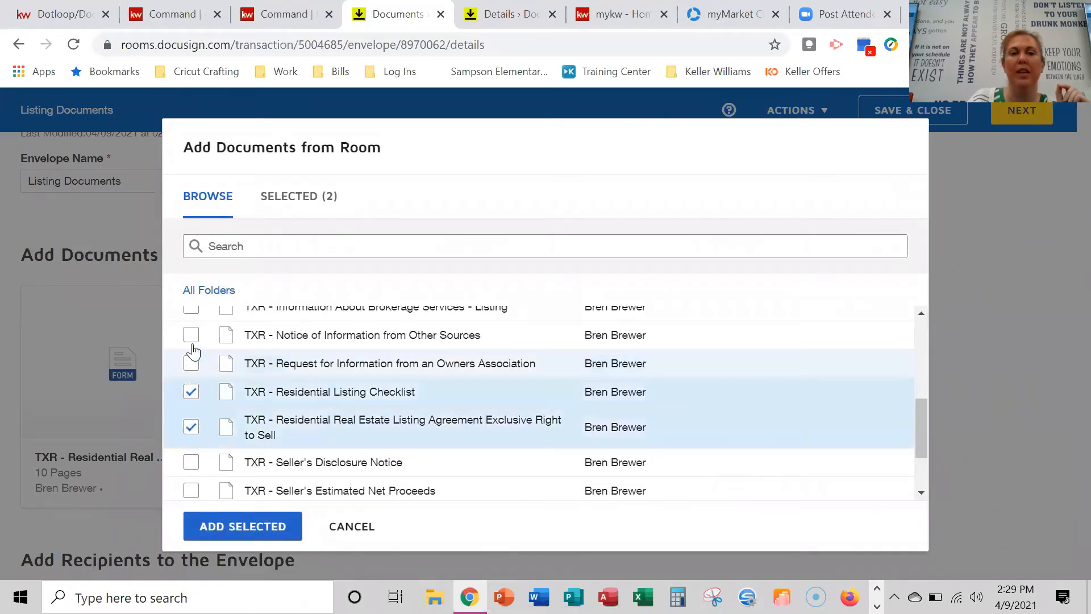
{"action": "left_click", "coordinate": [191, 363]}
{"action": "left_click", "coordinate": [190, 335]}
{"action": "left_click", "coordinate": [352, 526]}
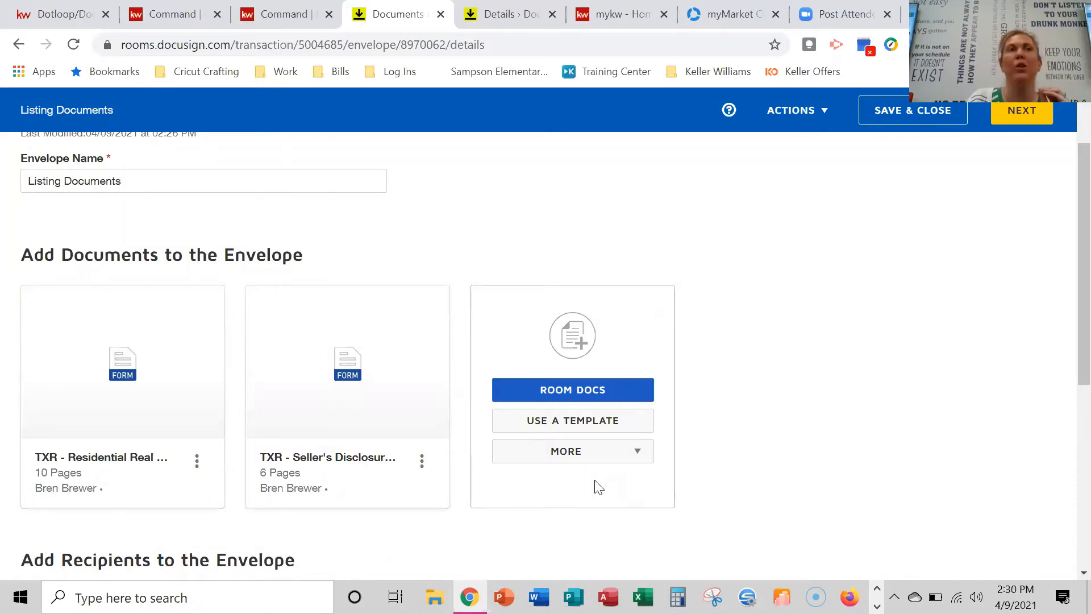
Add the Seller One and Listing Agent pre-tagged roles, keeping their assigned recipients.
{"action": "scroll", "coordinate": [597, 487], "scroll_direction": "down", "scroll_amount": 3}
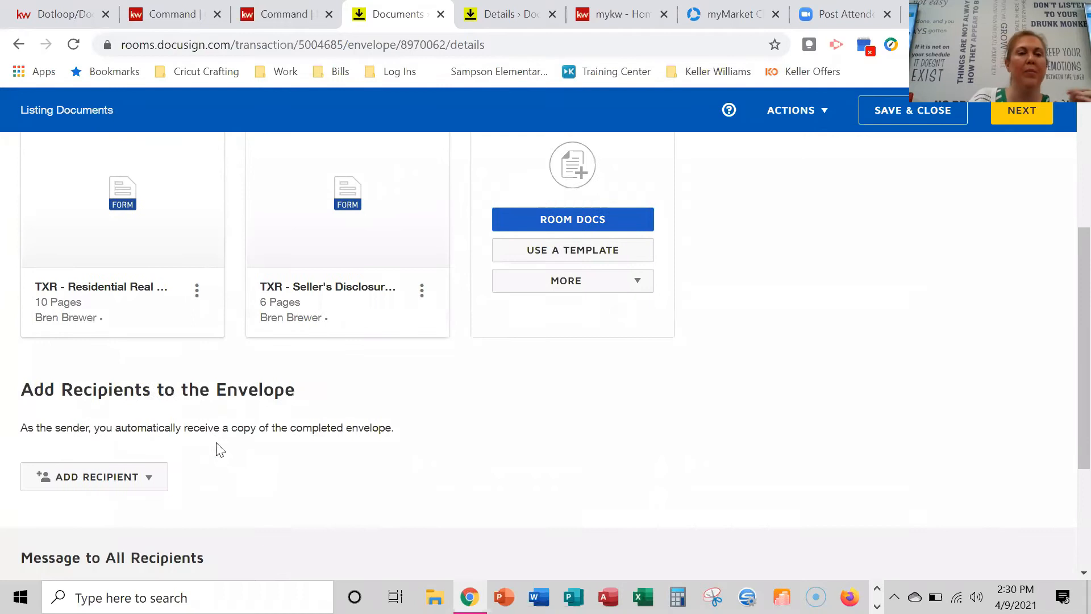
{"action": "left_click", "coordinate": [144, 479]}
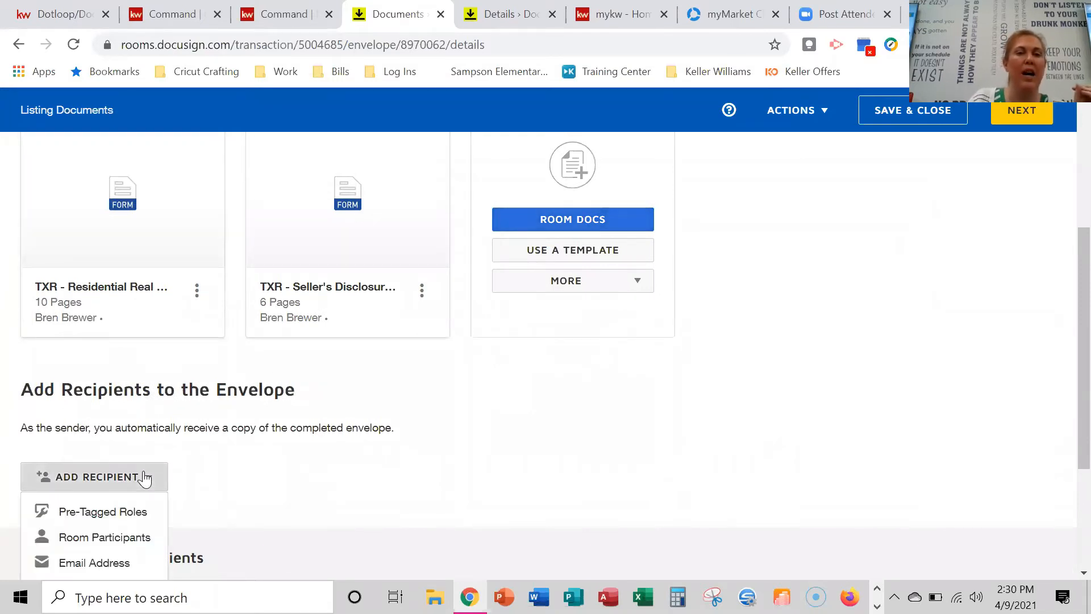
{"action": "left_click", "coordinate": [123, 513]}
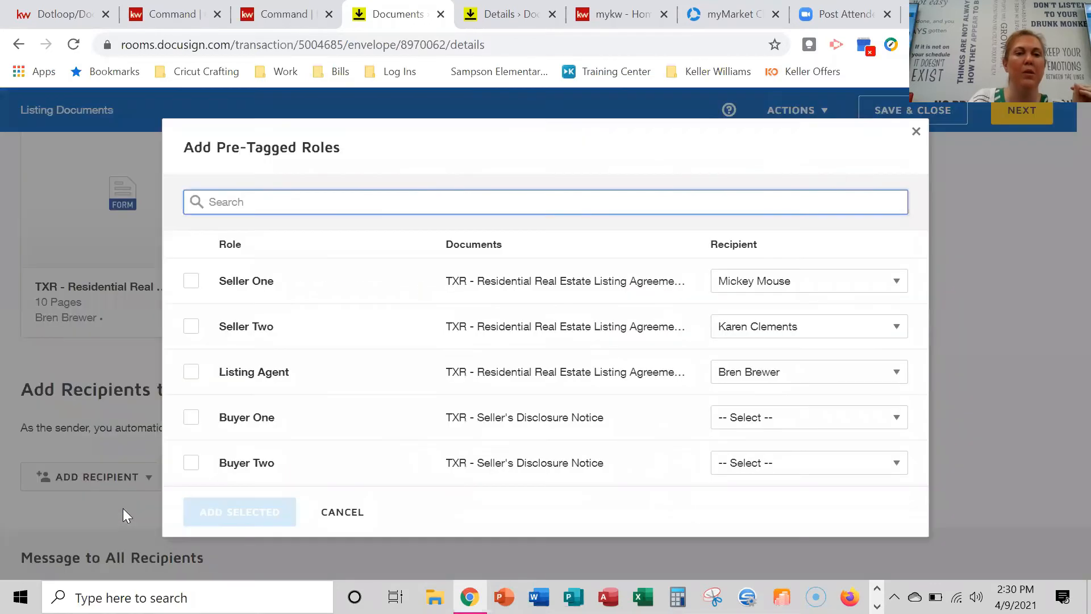
{"action": "left_click", "coordinate": [191, 283]}
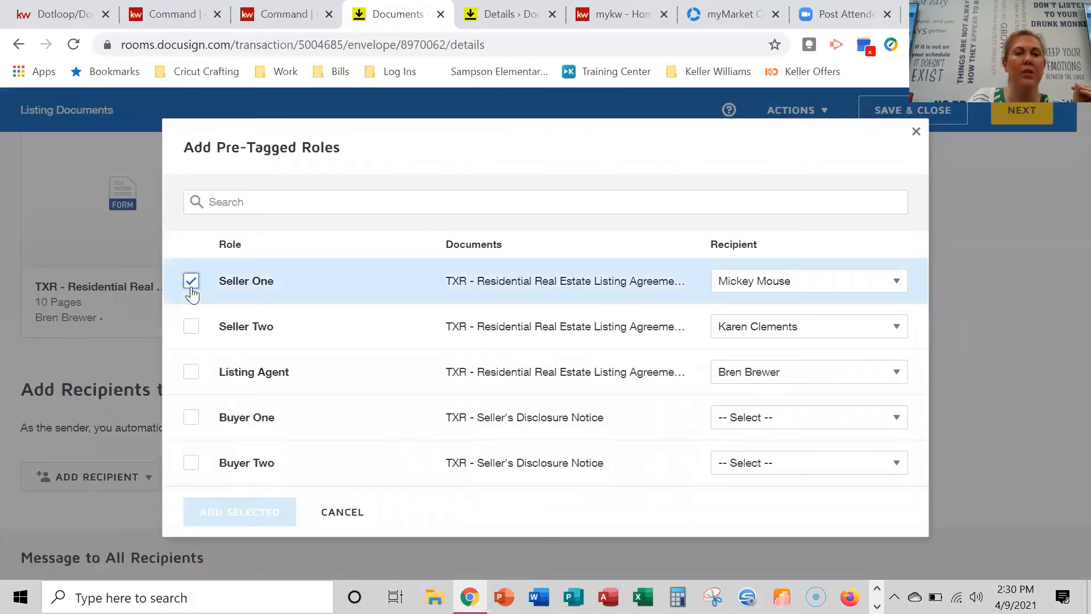
{"action": "left_click", "coordinate": [191, 328]}
{"action": "left_click", "coordinate": [192, 328]}
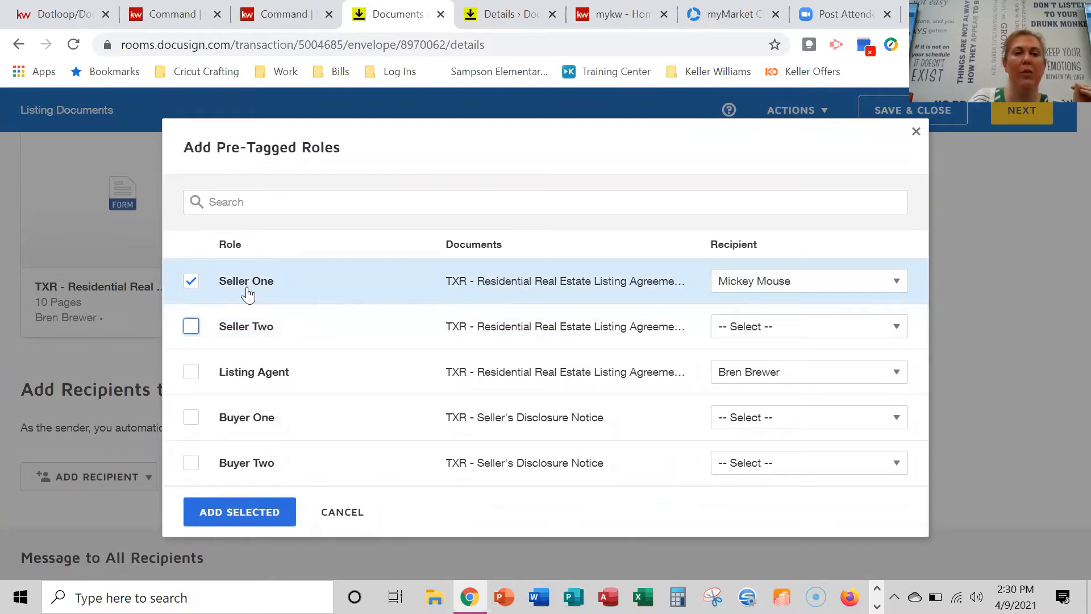
{"action": "left_click", "coordinate": [813, 282]}
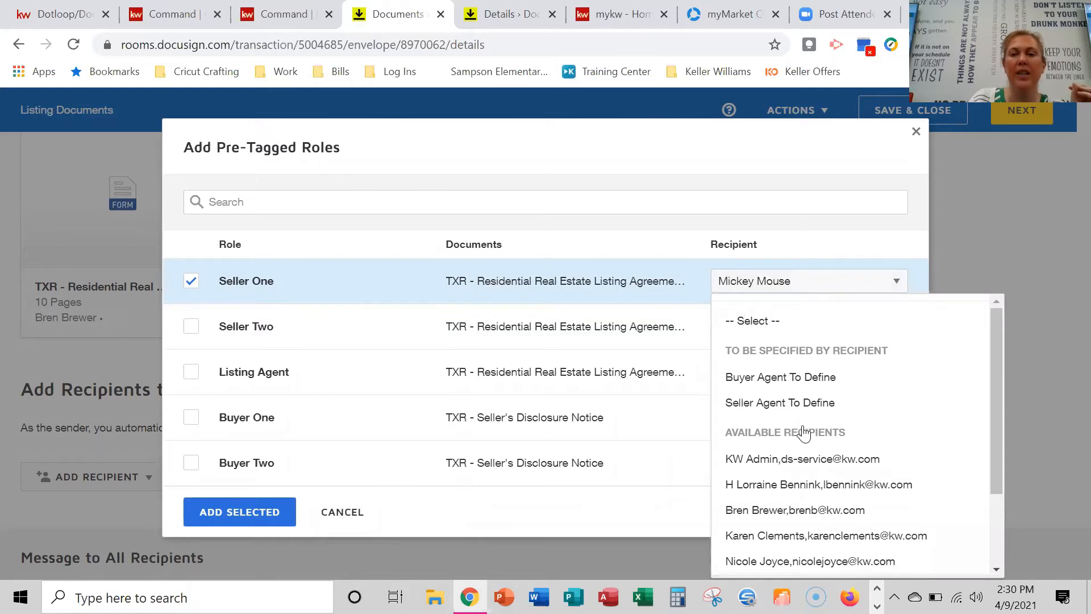
{"action": "scroll", "coordinate": [803, 460], "scroll_direction": "down", "scroll_amount": 2}
{"action": "left_click", "coordinate": [802, 560]}
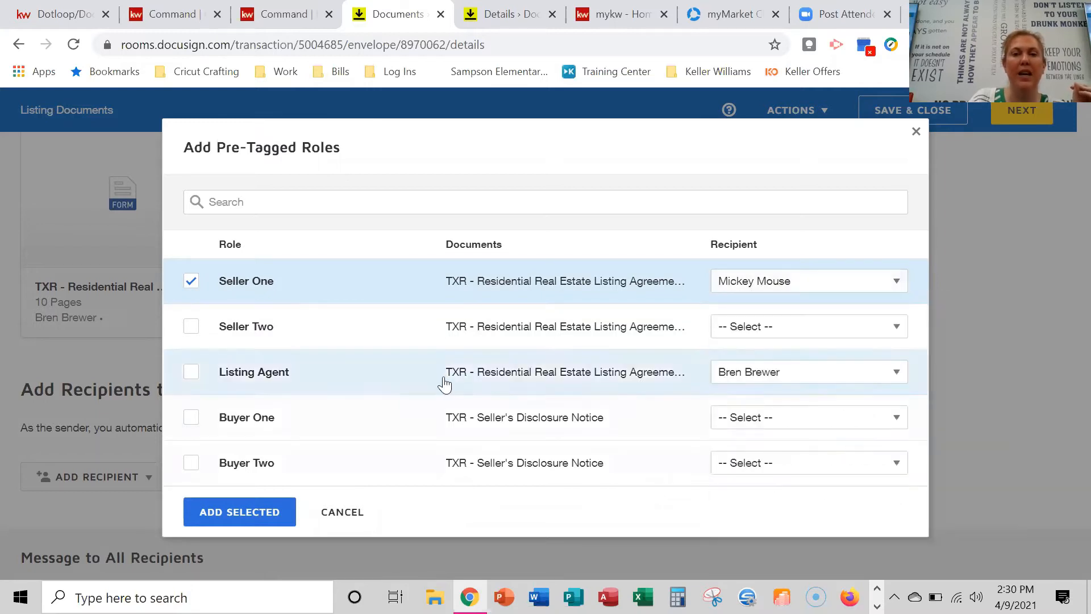
{"action": "left_click", "coordinate": [191, 374]}
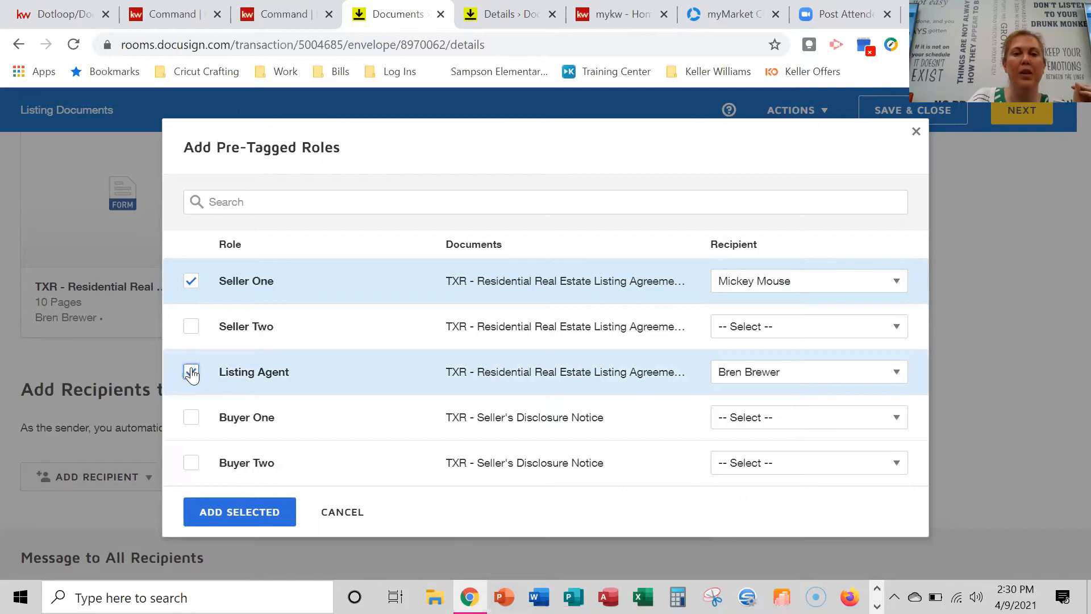
{"action": "left_click", "coordinate": [788, 369]}
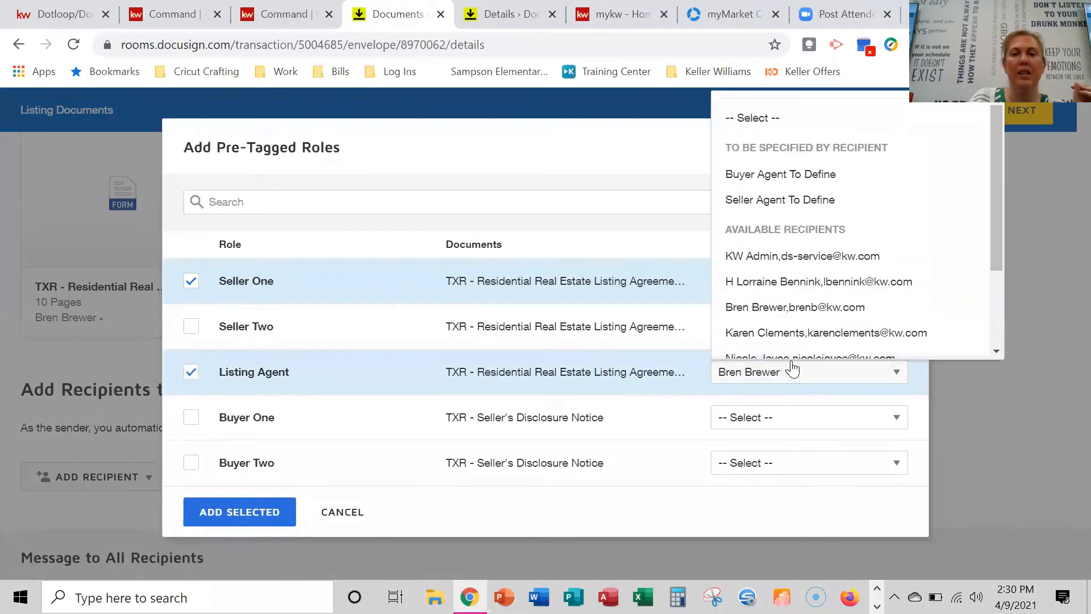
{"action": "left_click", "coordinate": [808, 307]}
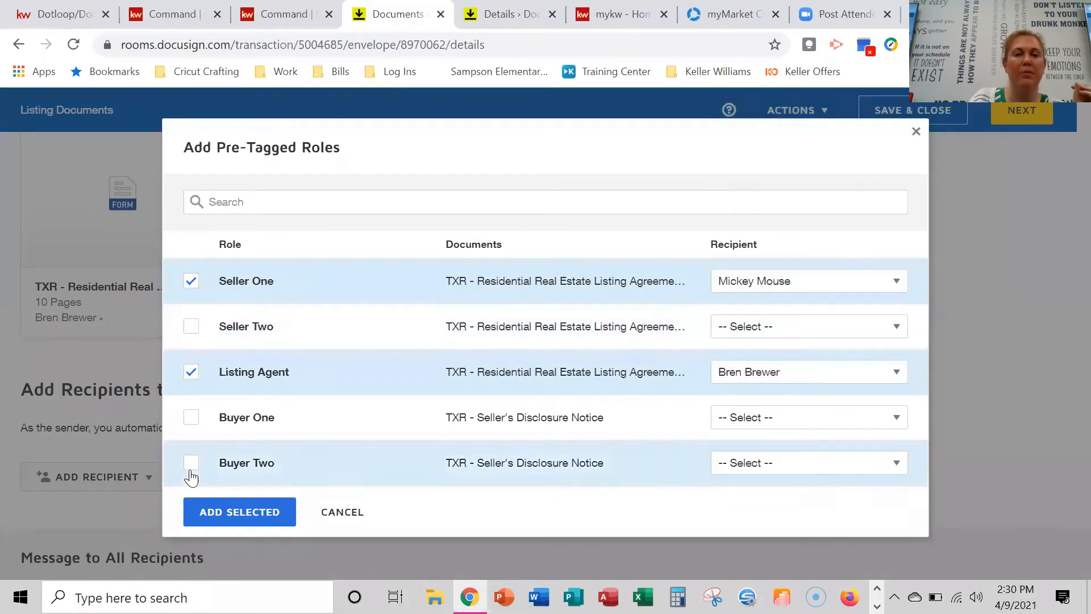
{"action": "left_click", "coordinate": [248, 515]}
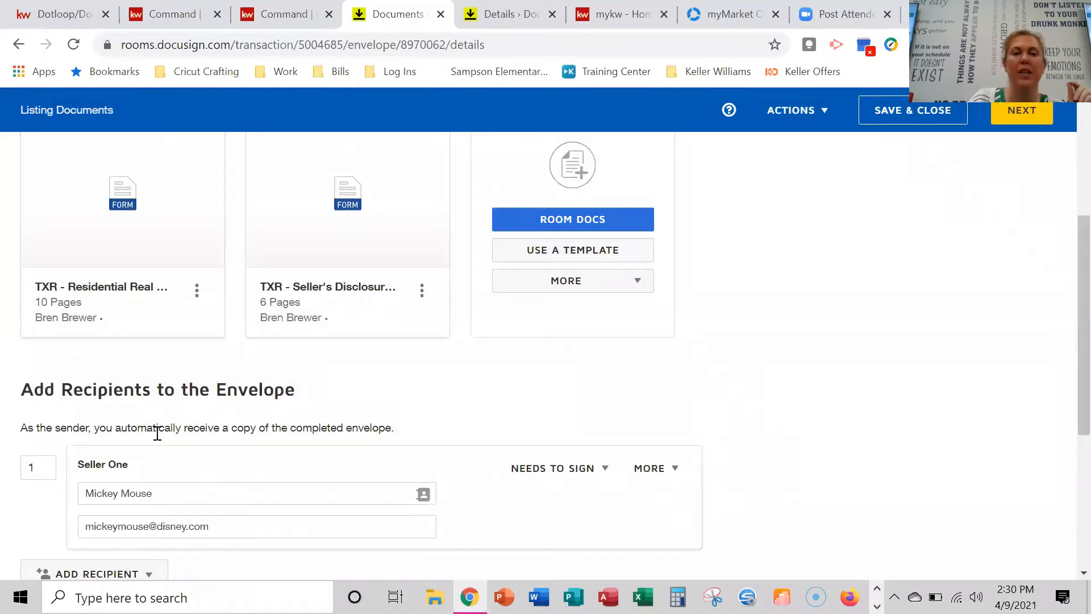
Set Seller One's signing order to 2 so the Listing Agent signs first.
{"action": "scroll", "coordinate": [164, 432], "scroll_direction": "down", "scroll_amount": 1}
{"action": "scroll", "coordinate": [163, 432], "scroll_direction": "down", "scroll_amount": 1}
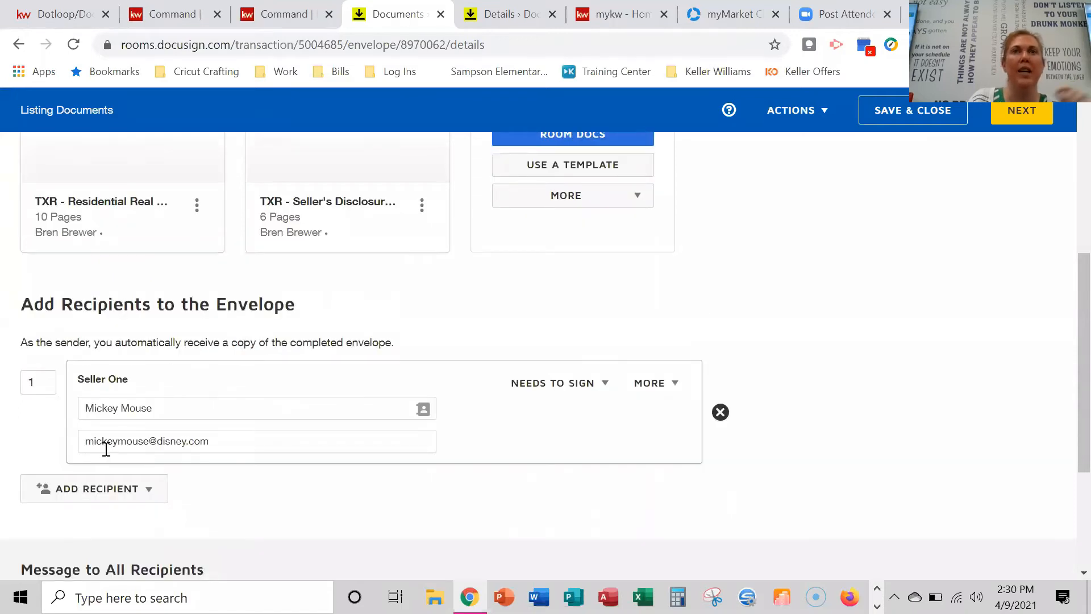
{"action": "scroll", "coordinate": [107, 449], "scroll_direction": "down", "scroll_amount": 2}
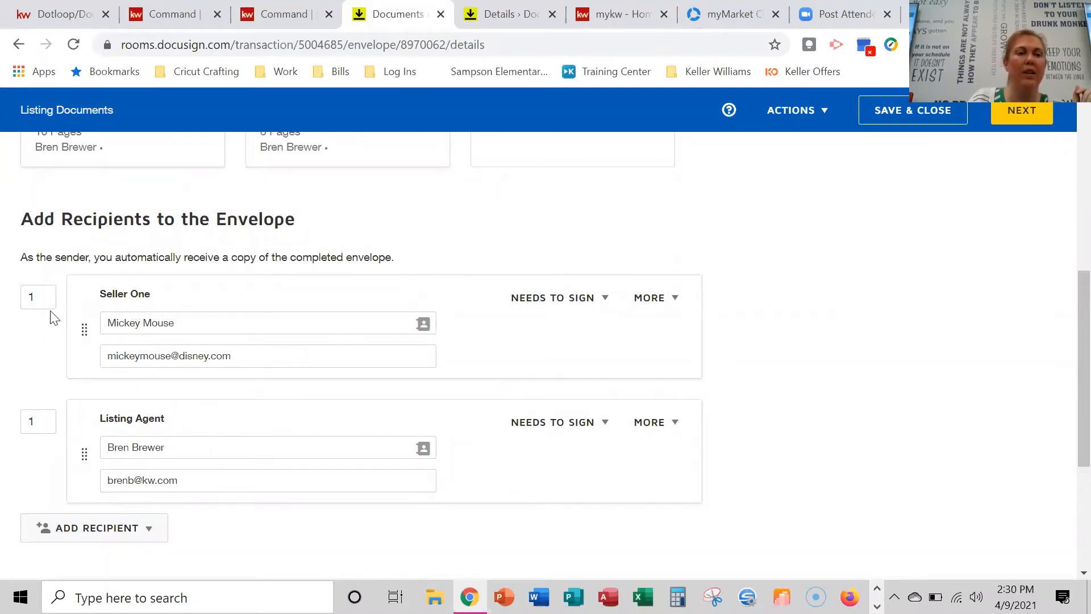
{"action": "double_click", "coordinate": [35, 298]}
{"action": "type", "text": "2"}
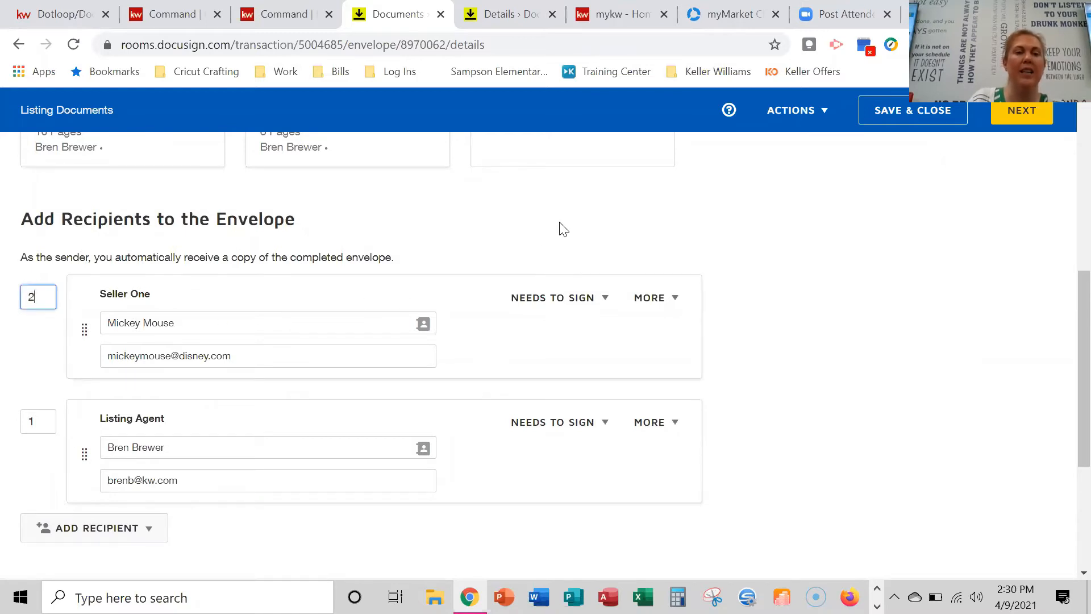
{"action": "key", "text": "Tab"}
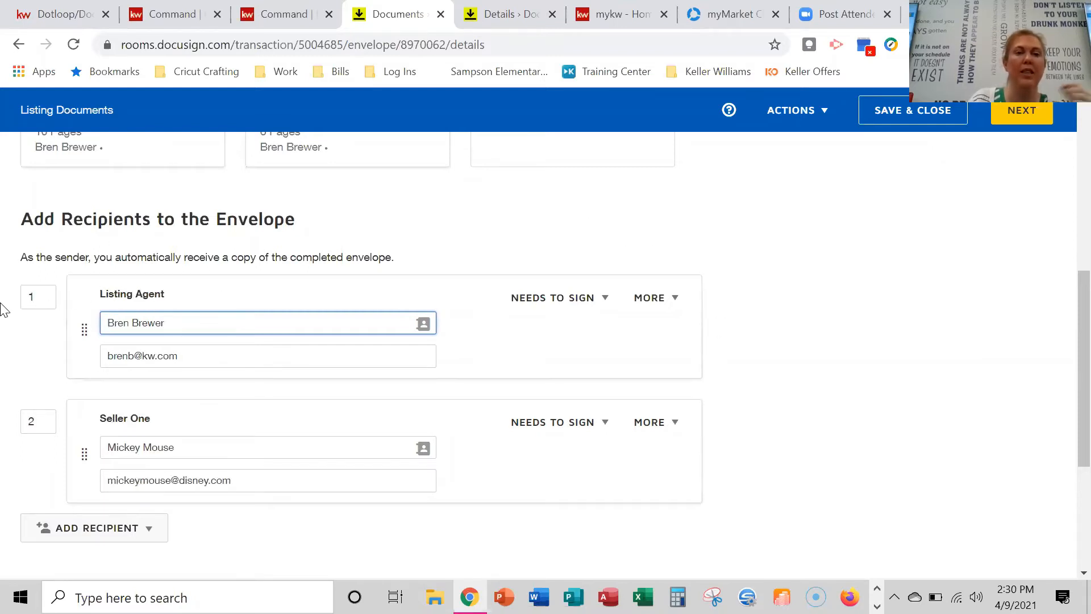
{"action": "scroll", "coordinate": [435, 396], "scroll_direction": "down", "scroll_amount": 4}
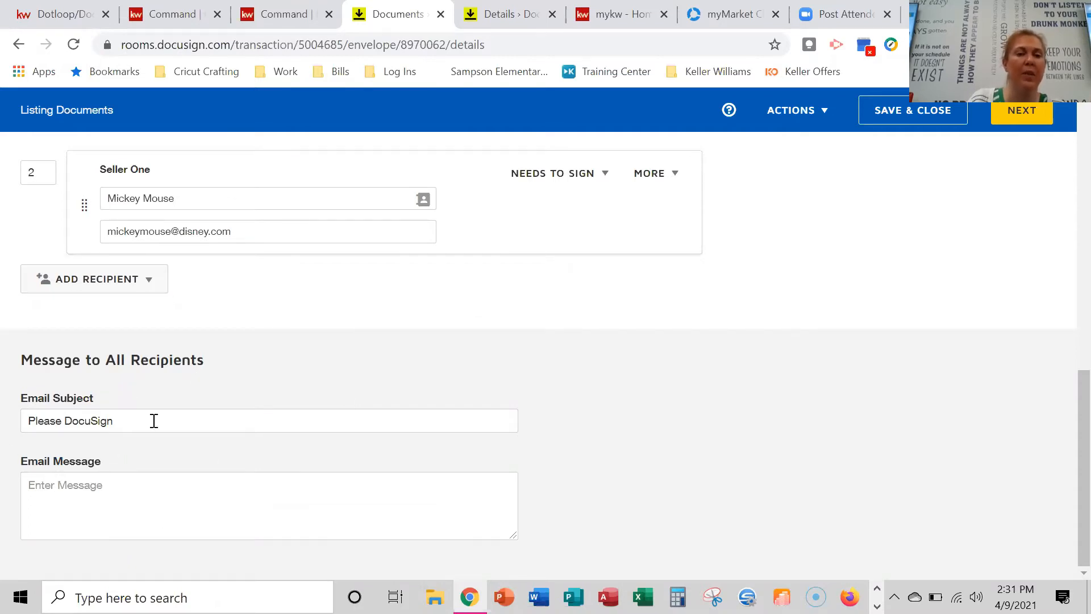
{"action": "left_click", "coordinate": [94, 512]}
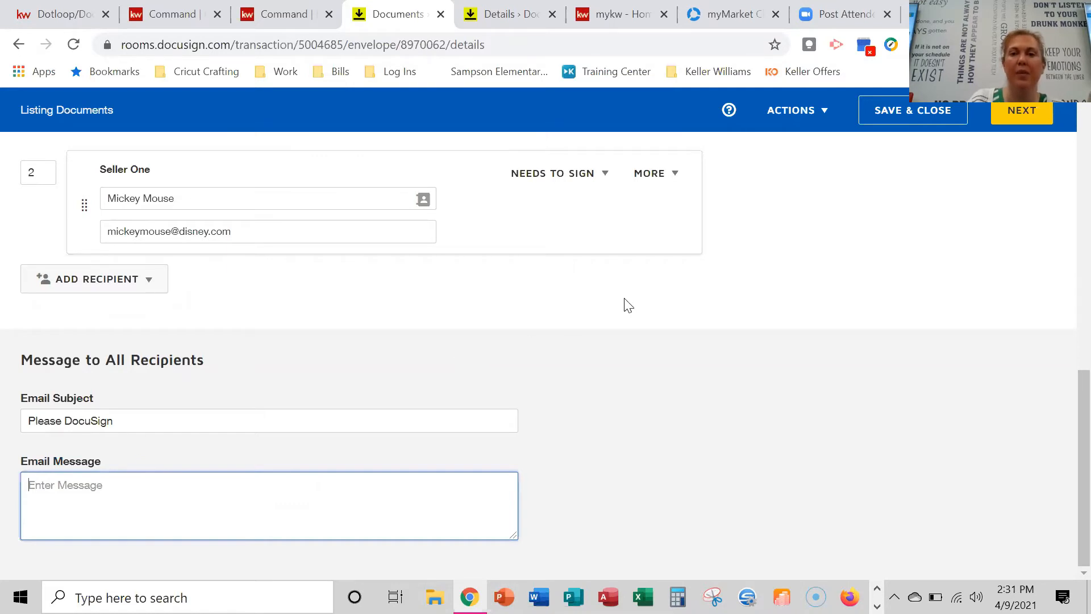
{"action": "scroll", "coordinate": [625, 304], "scroll_direction": "up", "scroll_amount": 5}
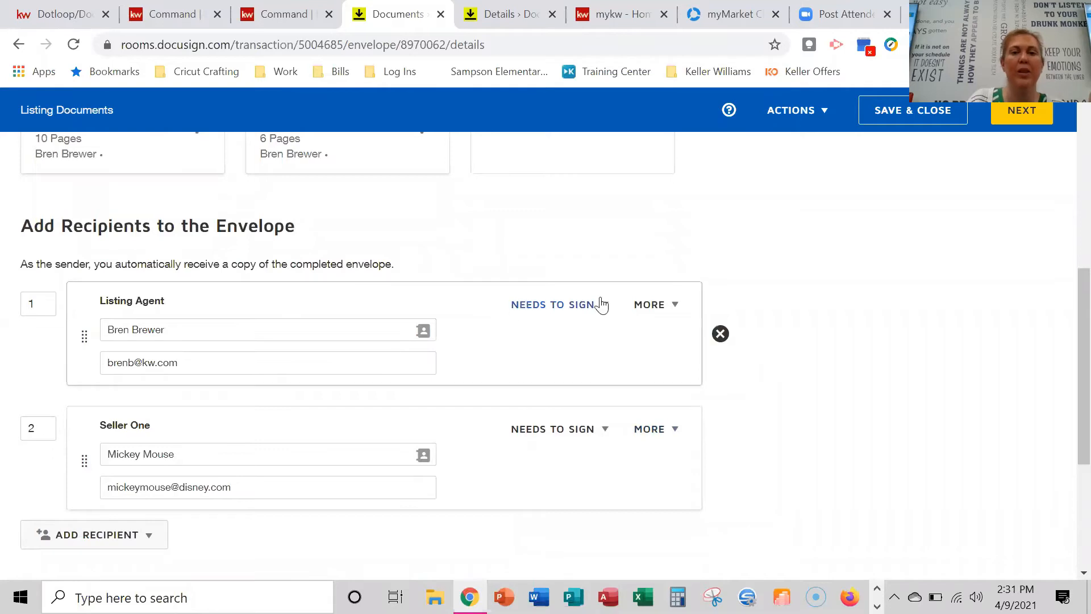
{"action": "left_click", "coordinate": [561, 310]}
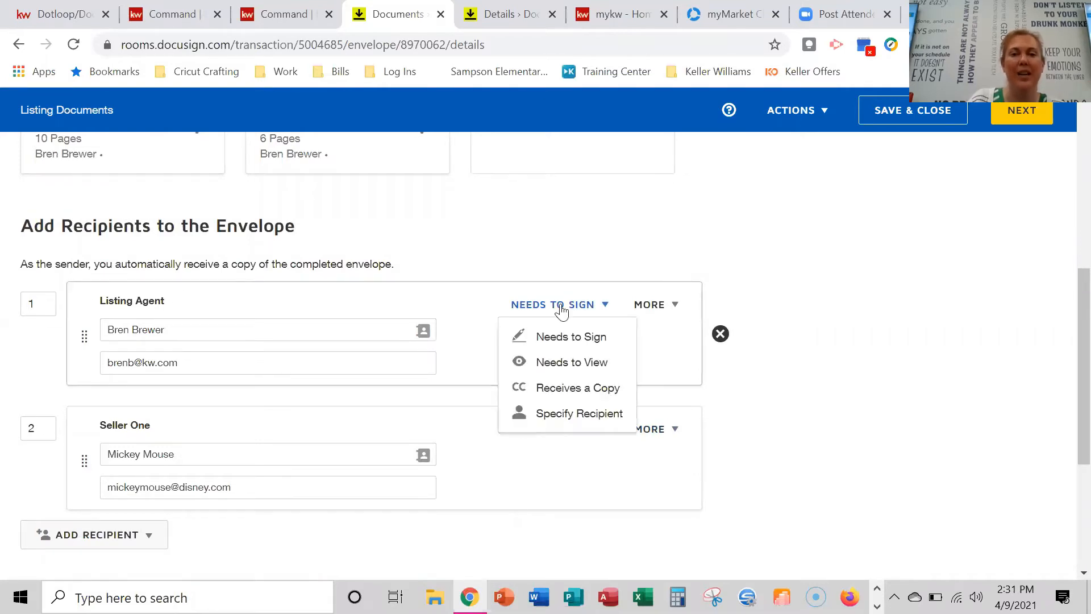
{"action": "left_click", "coordinate": [619, 334]}
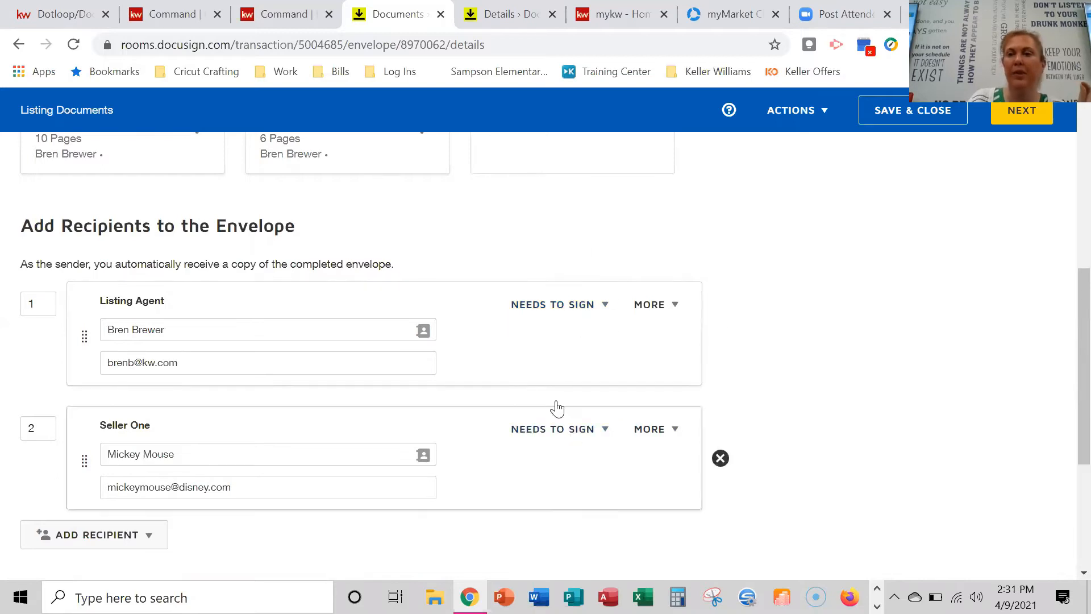
{"action": "scroll", "coordinate": [759, 308], "scroll_direction": "up", "scroll_amount": 7}
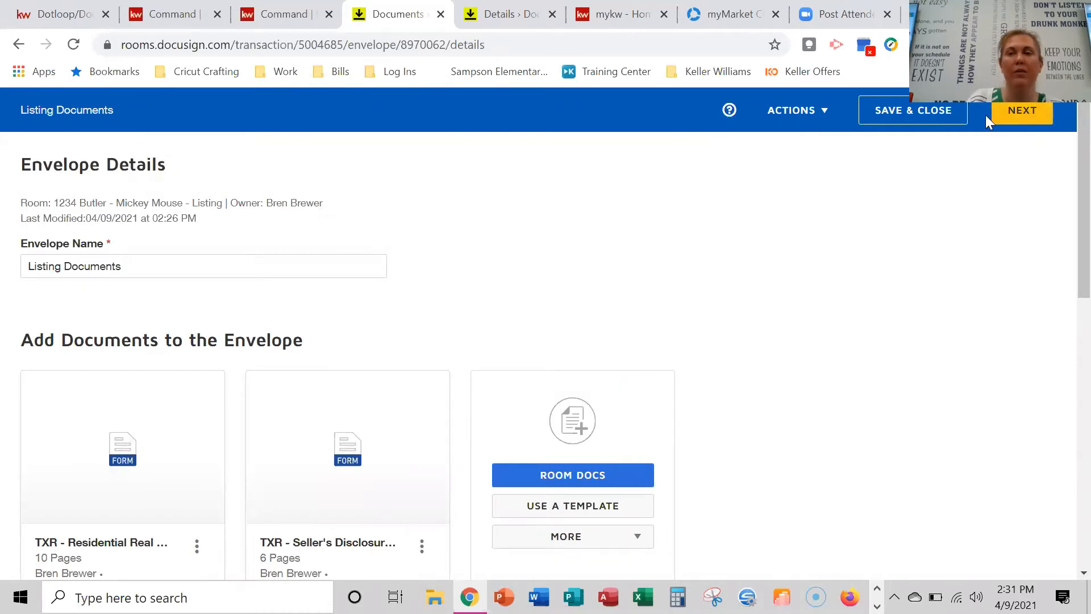
Continue to the field-tagging view and review the recipient list for fields.
{"action": "left_click", "coordinate": [1041, 114]}
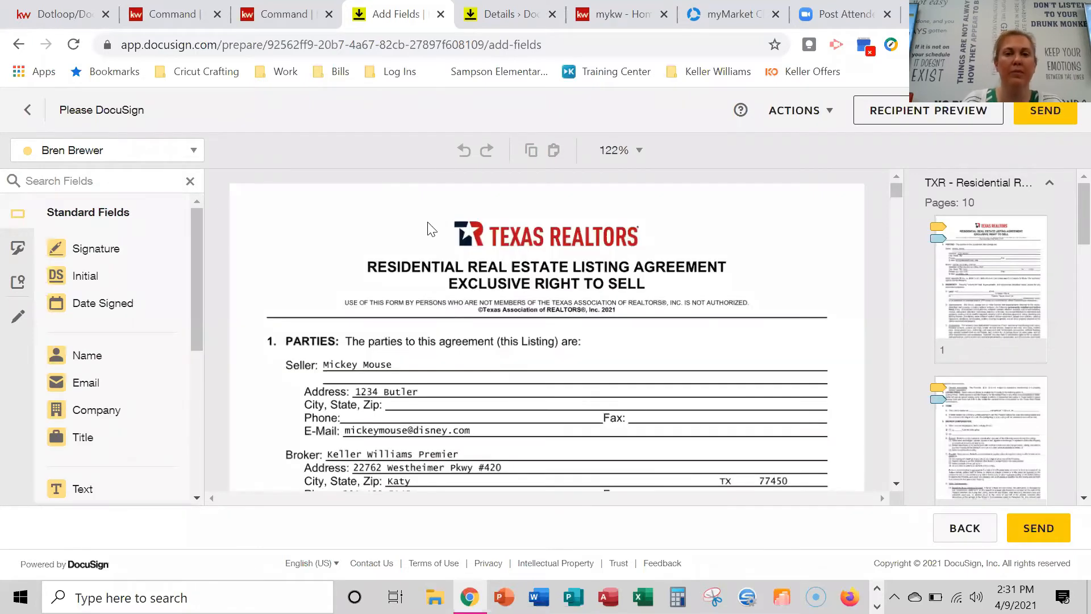
{"action": "left_click", "coordinate": [146, 152]}
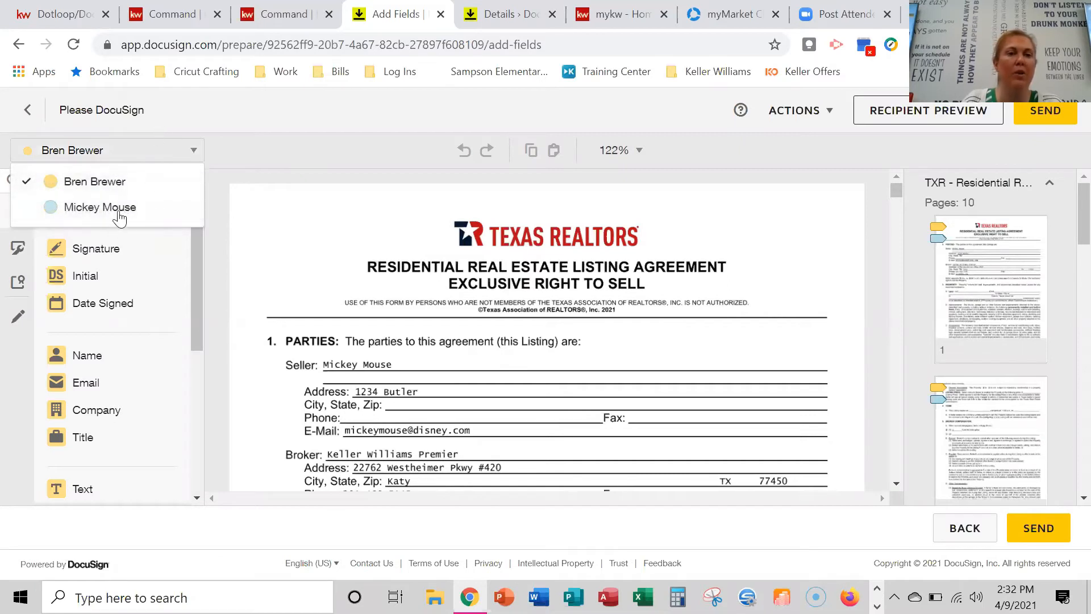
{"action": "left_click", "coordinate": [136, 151]}
{"action": "left_click", "coordinate": [136, 151]}
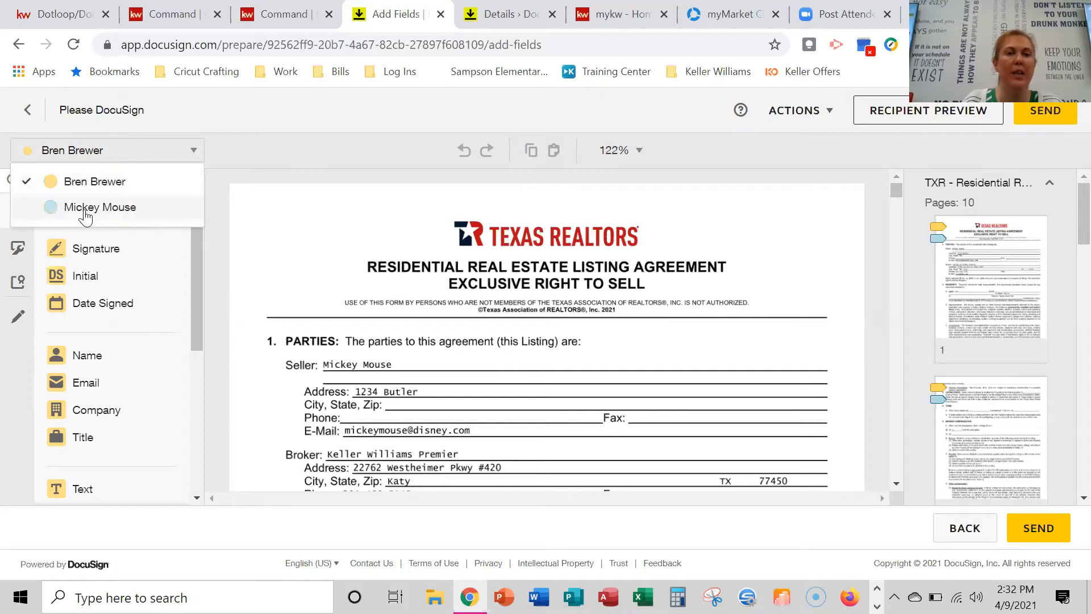
Scroll the listing agreement down to section 8, Cooperation with Other Brokers.
{"action": "scroll", "coordinate": [532, 313], "scroll_direction": "down", "scroll_amount": 3}
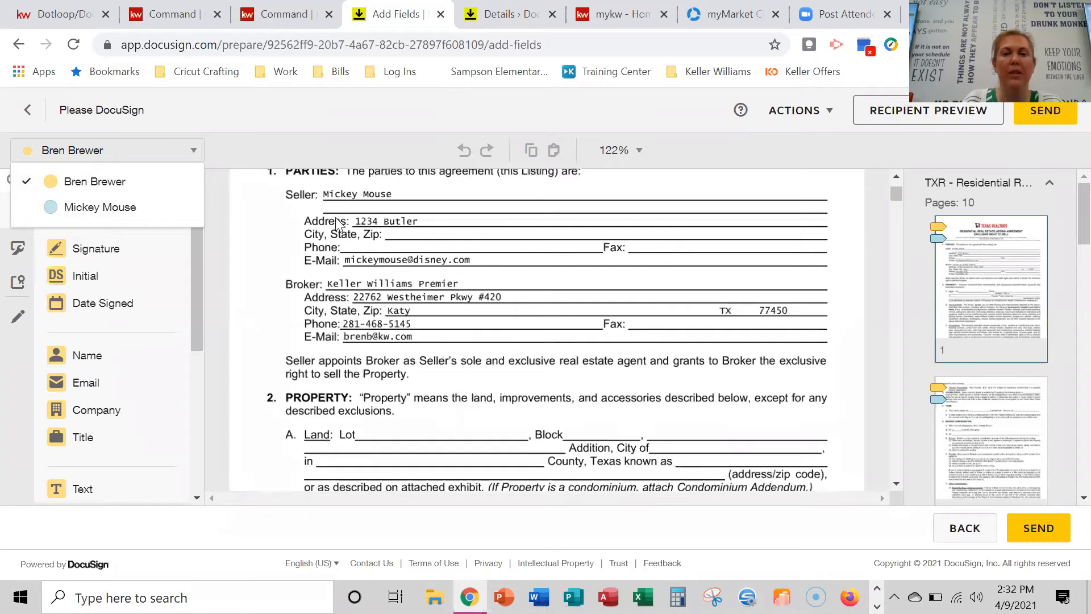
{"action": "scroll", "coordinate": [487, 301], "scroll_direction": "down", "scroll_amount": 9}
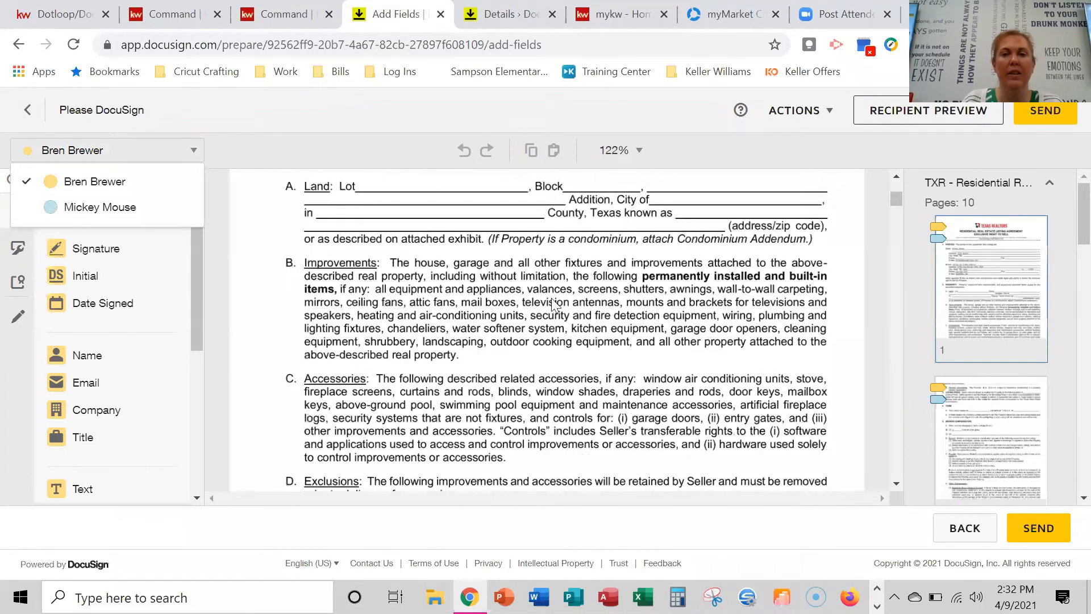
{"action": "scroll", "coordinate": [533, 310], "scroll_direction": "down", "scroll_amount": 8}
{"action": "scroll", "coordinate": [544, 310], "scroll_direction": "down", "scroll_amount": 12}
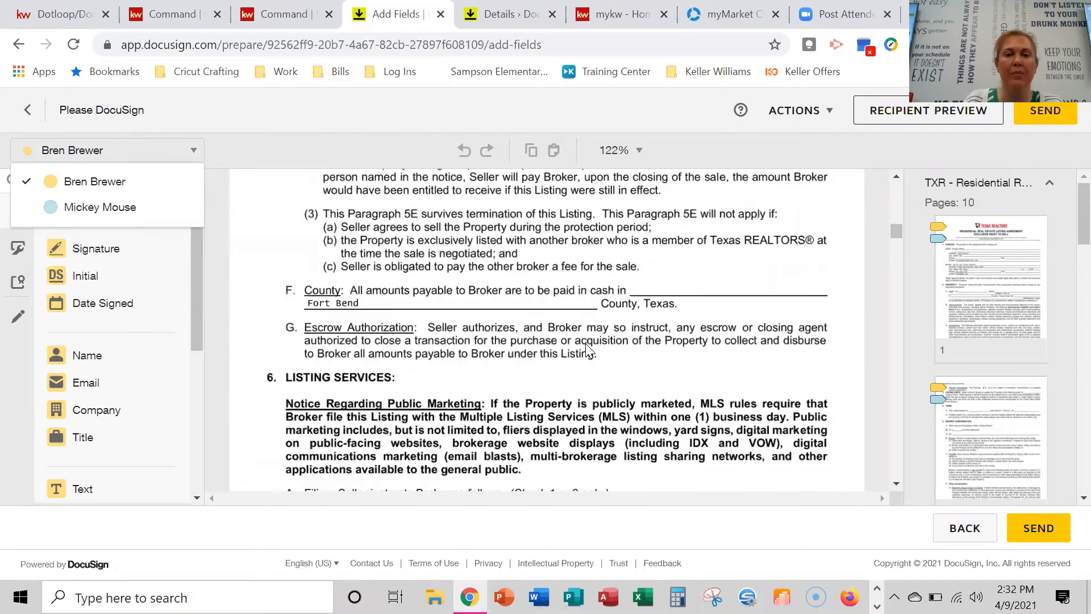
{"action": "scroll", "coordinate": [585, 346], "scroll_direction": "down", "scroll_amount": 12}
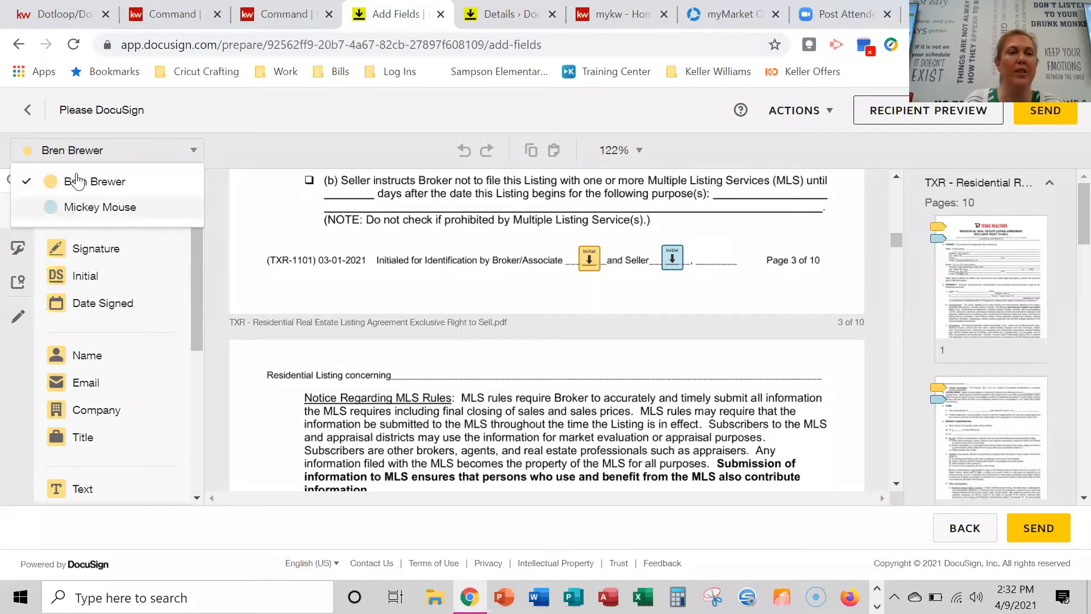
{"action": "scroll", "coordinate": [608, 327], "scroll_direction": "down", "scroll_amount": 5}
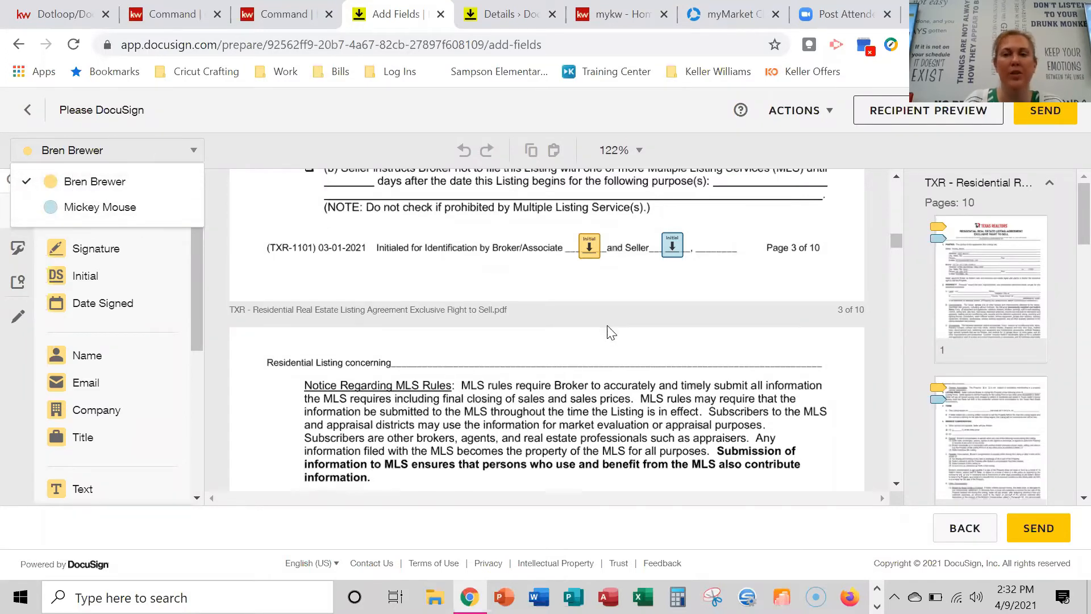
{"action": "scroll", "coordinate": [415, 325], "scroll_direction": "down", "scroll_amount": 10}
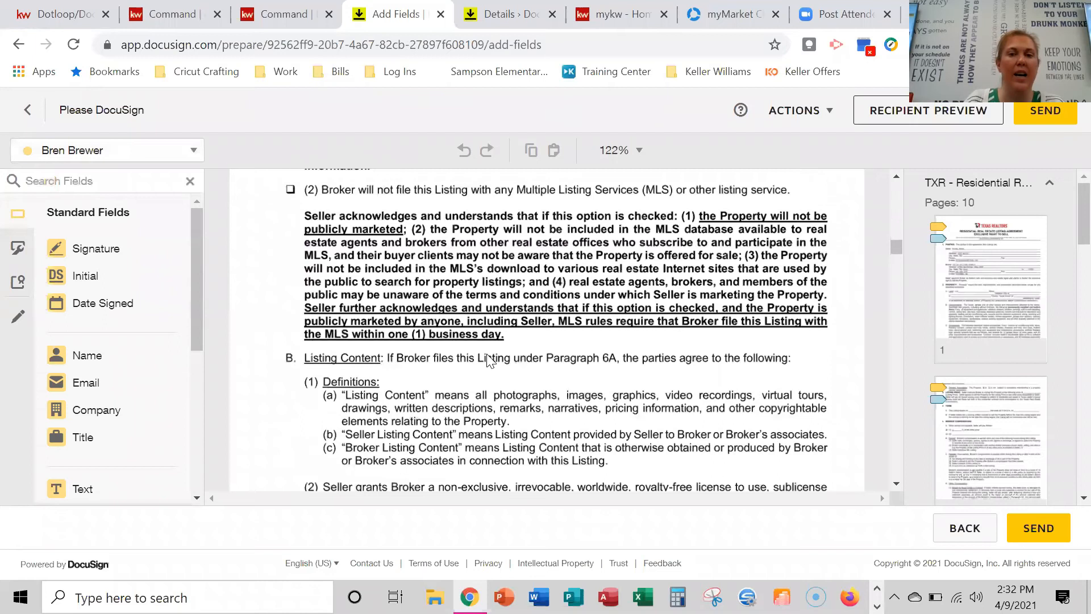
{"action": "scroll", "coordinate": [444, 355], "scroll_direction": "down", "scroll_amount": 1}
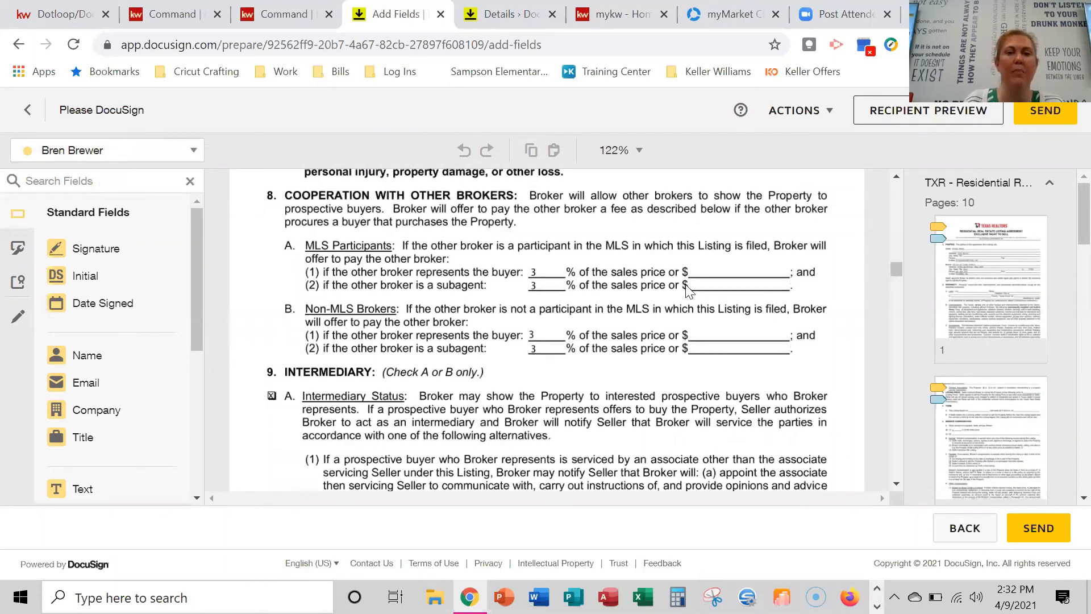
Drop a Text field and delete it, then place a Signature field at the page's left edge.
{"action": "scroll", "coordinate": [117, 407], "scroll_direction": "down", "scroll_amount": 2}
{"action": "left_click_drag", "start_coordinate": [85, 402], "coordinate": [698, 266]}
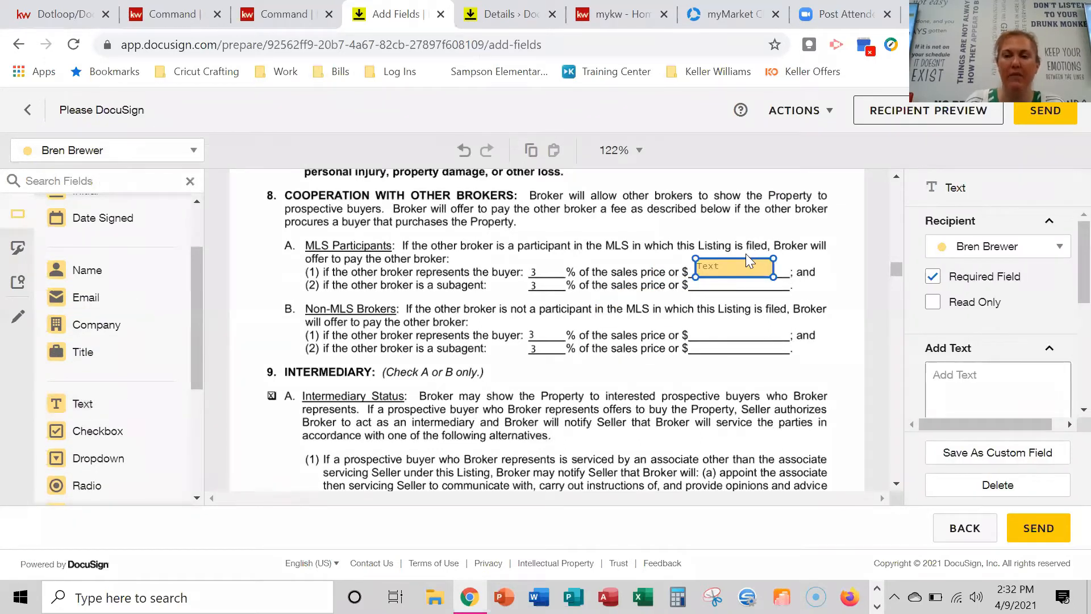
{"action": "key", "text": "Delete"}
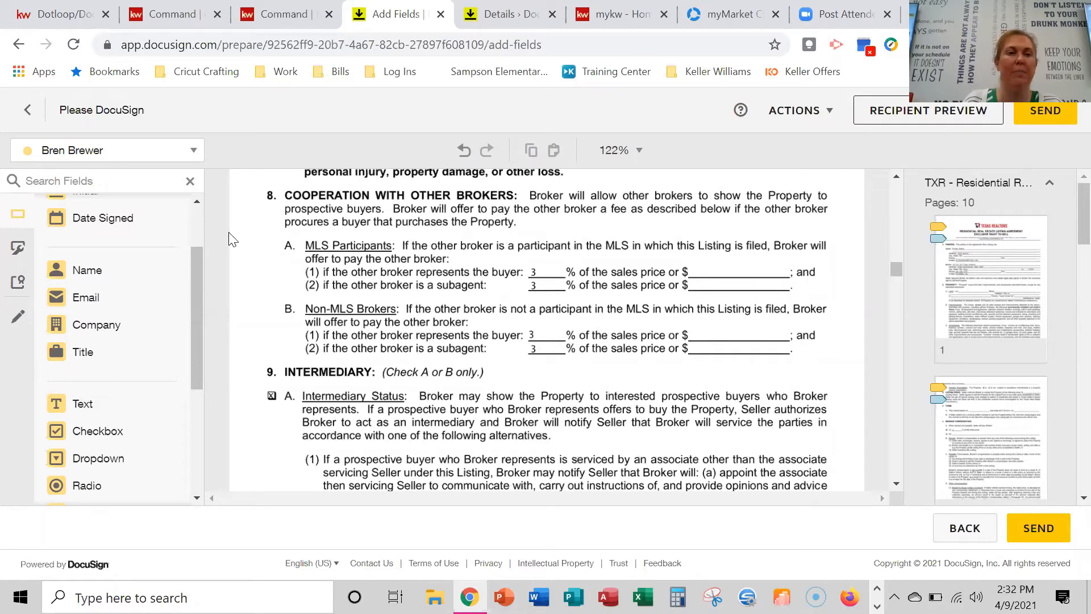
{"action": "scroll", "coordinate": [130, 282], "scroll_direction": "up", "scroll_amount": 2}
{"action": "left_click", "coordinate": [85, 248]}
{"action": "left_click", "coordinate": [536, 373]}
{"action": "left_click_drag", "start_coordinate": [536, 373], "coordinate": [81, 262]}
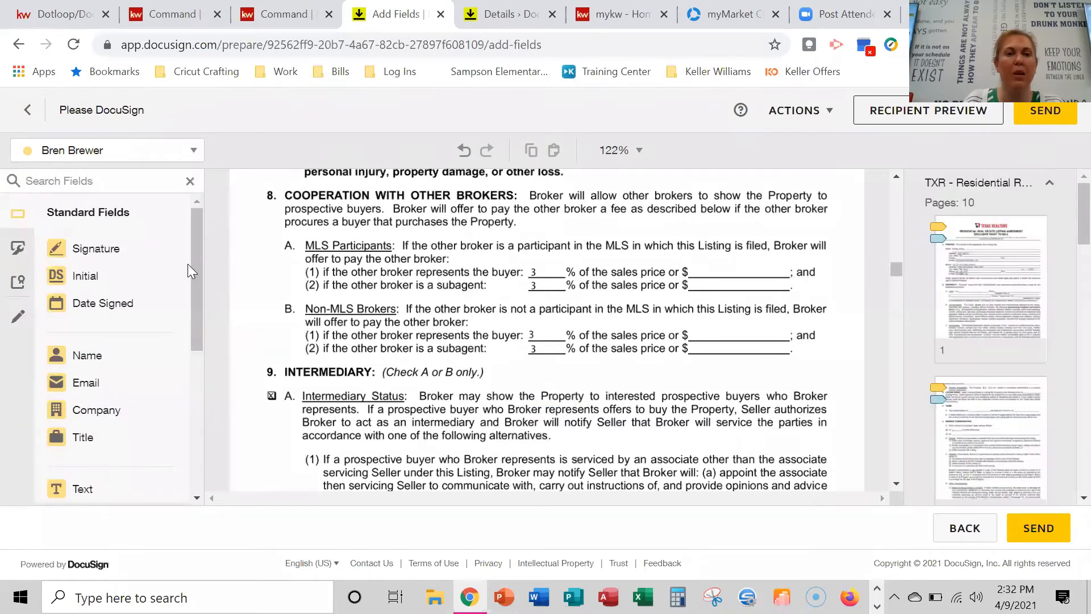
Switch the field recipient to the second recipient and place a Signature field for them.
{"action": "left_click", "coordinate": [149, 155]}
{"action": "left_click", "coordinate": [146, 211]}
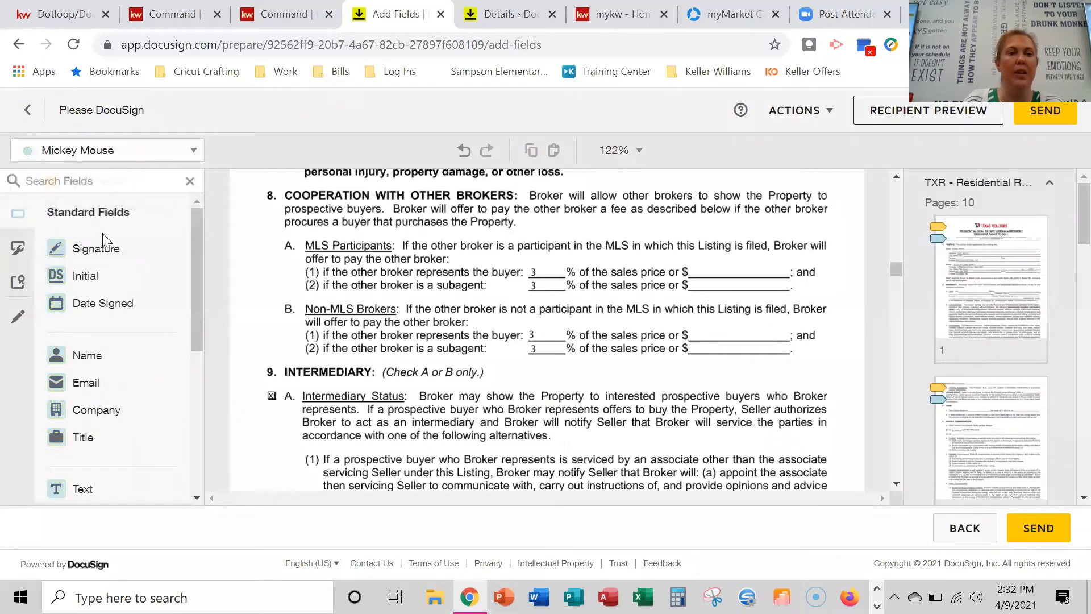
{"action": "left_click", "coordinate": [85, 250]}
{"action": "left_click", "coordinate": [617, 374]}
{"action": "mouse_move", "coordinate": [617, 375]}
{"action": "left_mouse_down"}
{"action": "mouse_move", "coordinate": [269, 336]}
{"action": "mouse_move", "coordinate": [114, 222]}
{"action": "left_mouse_up"}
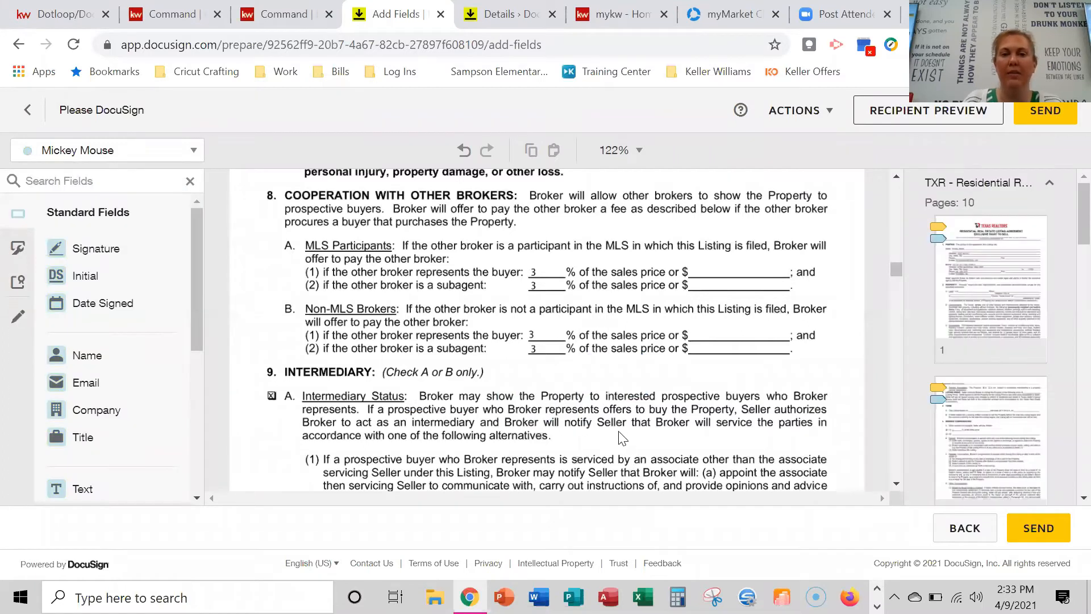
Scroll to page 5 and bring up the Actions save-and-close or discard choices.
{"action": "scroll", "coordinate": [622, 438], "scroll_direction": "down", "scroll_amount": 5}
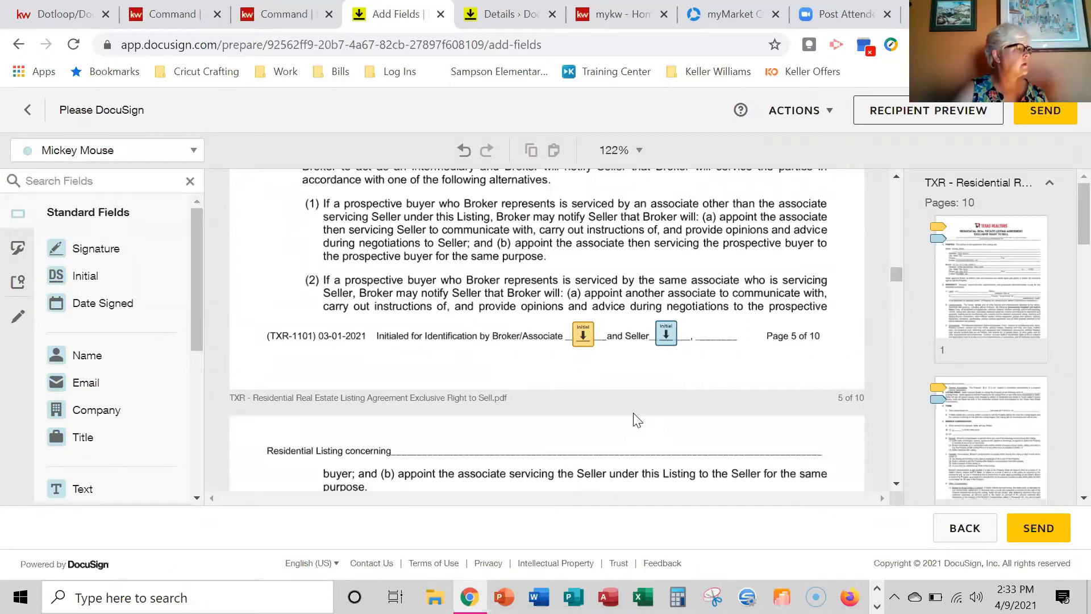
{"action": "scroll", "coordinate": [635, 396], "scroll_direction": "down", "scroll_amount": 2}
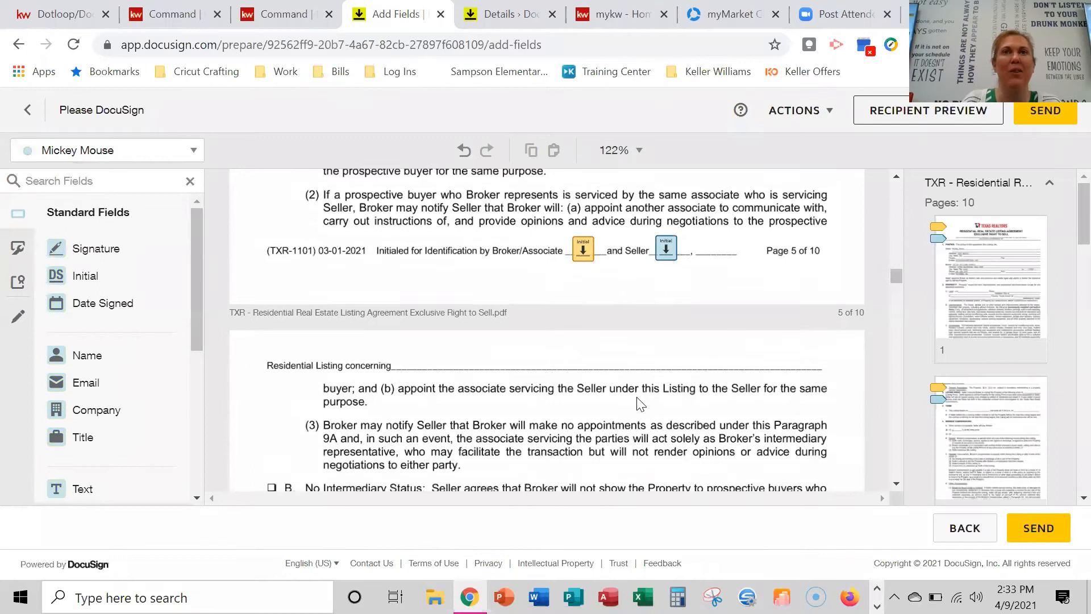
{"action": "scroll", "coordinate": [642, 404], "scroll_direction": "down", "scroll_amount": 2}
{"action": "scroll", "coordinate": [621, 410], "scroll_direction": "up", "scroll_amount": 2}
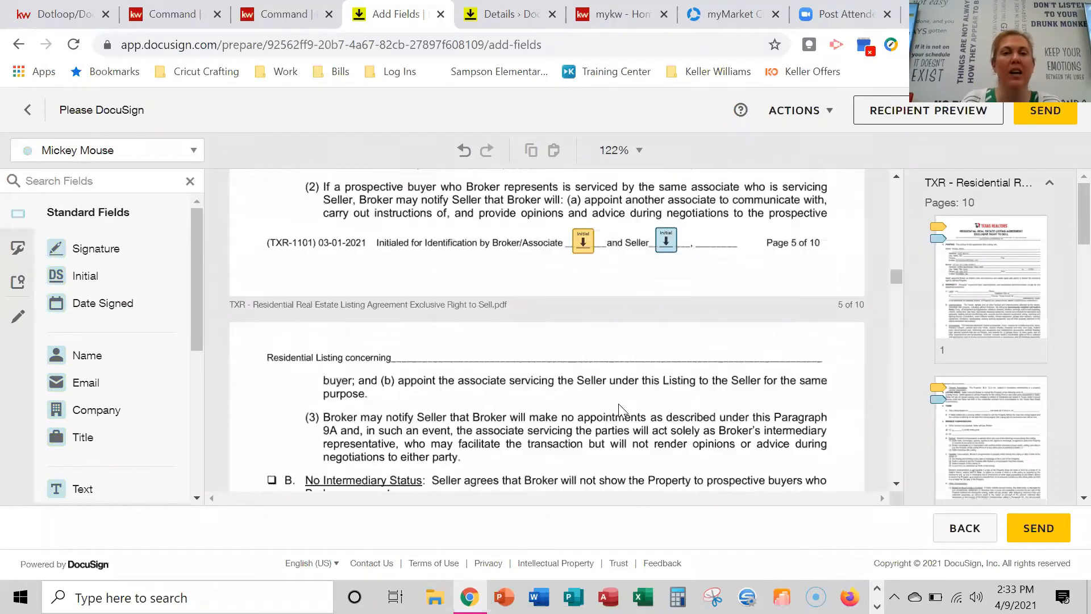
{"action": "left_click", "coordinate": [792, 117]}
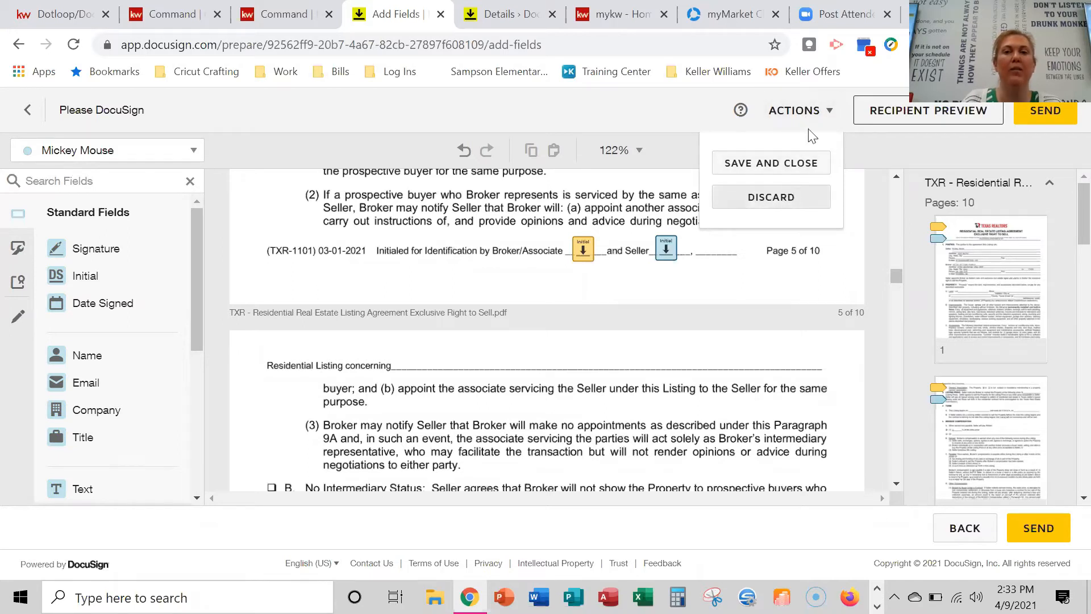
Close the Actions dropdown, reopen it, and close it again without choosing anything.
{"action": "left_click", "coordinate": [809, 113]}
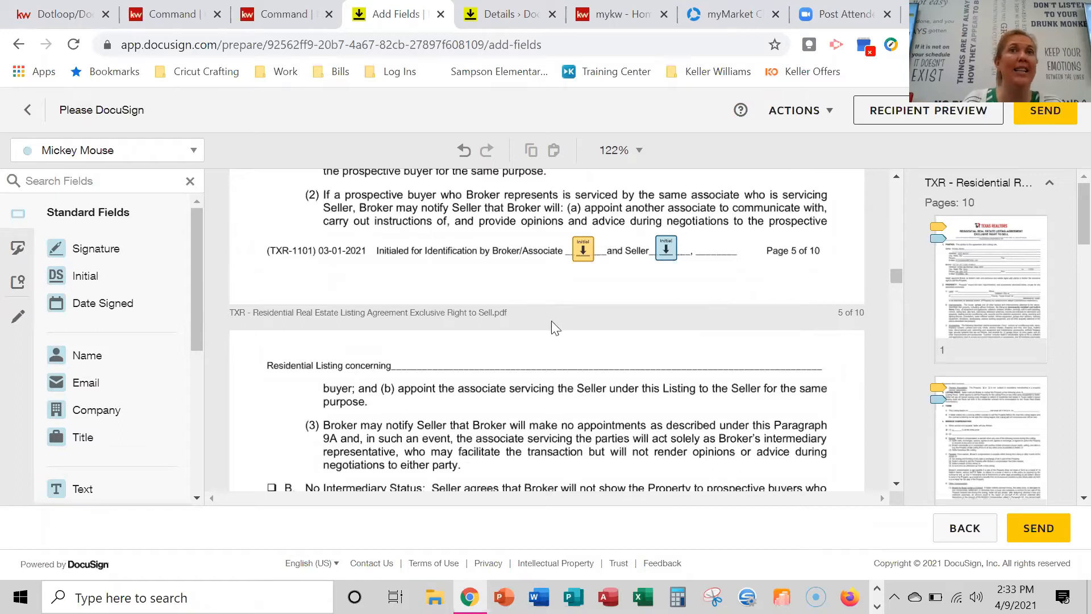
{"action": "left_click", "coordinate": [830, 112]}
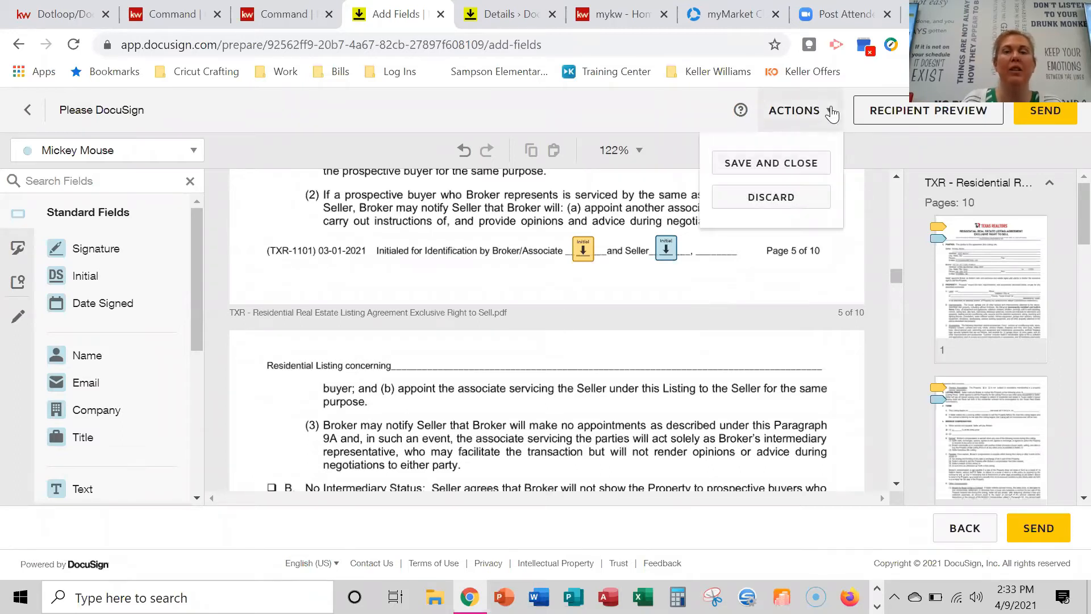
{"action": "left_click", "coordinate": [829, 112]}
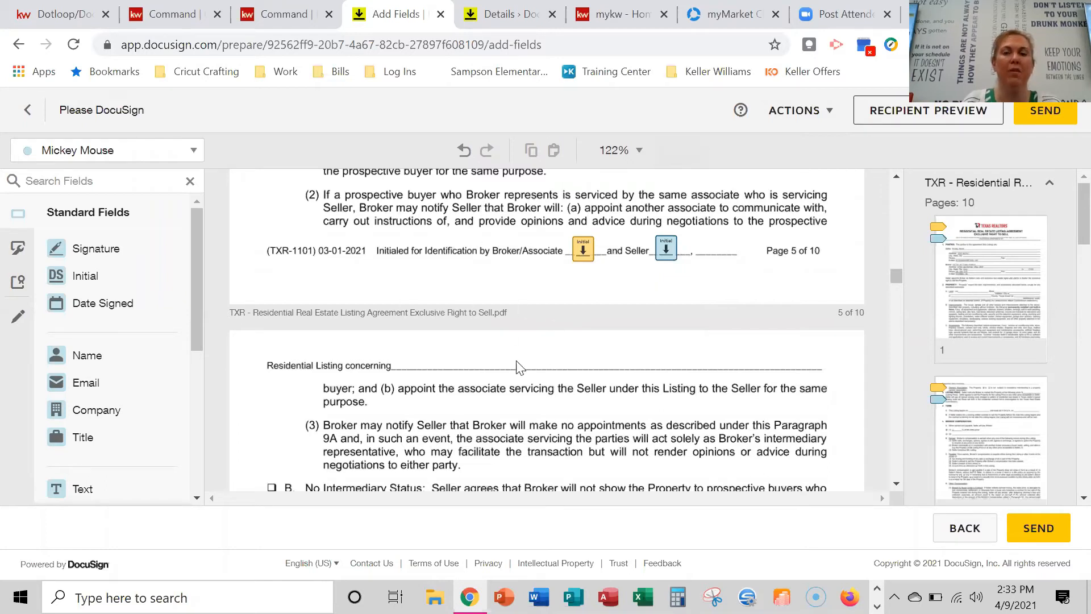
Scroll through pages 6–10 of the agreement into page 2 of the Seller's Disclosure Notice.
{"action": "scroll", "coordinate": [517, 366], "scroll_direction": "down", "scroll_amount": 2}
{"action": "scroll", "coordinate": [582, 372], "scroll_direction": "down", "scroll_amount": 15}
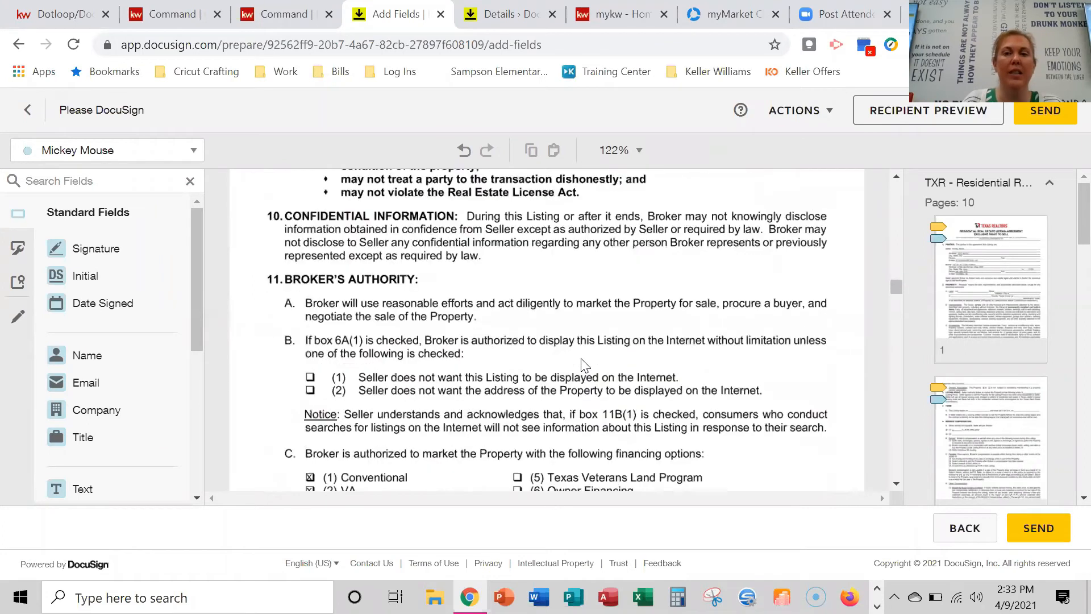
{"action": "scroll", "coordinate": [604, 361], "scroll_direction": "down", "scroll_amount": 12}
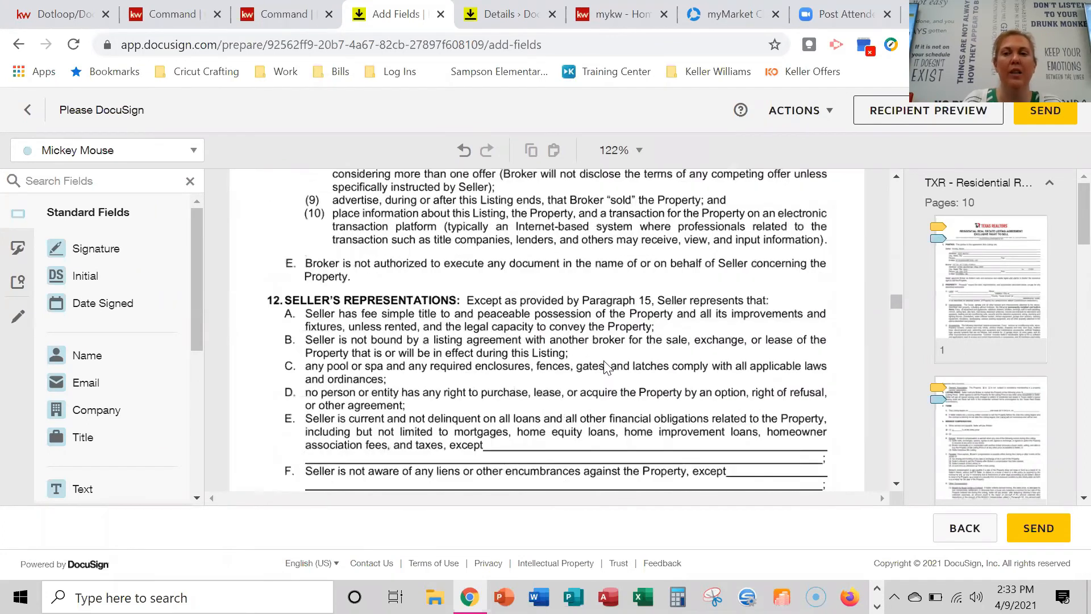
{"action": "scroll", "coordinate": [603, 367], "scroll_direction": "down", "scroll_amount": 8}
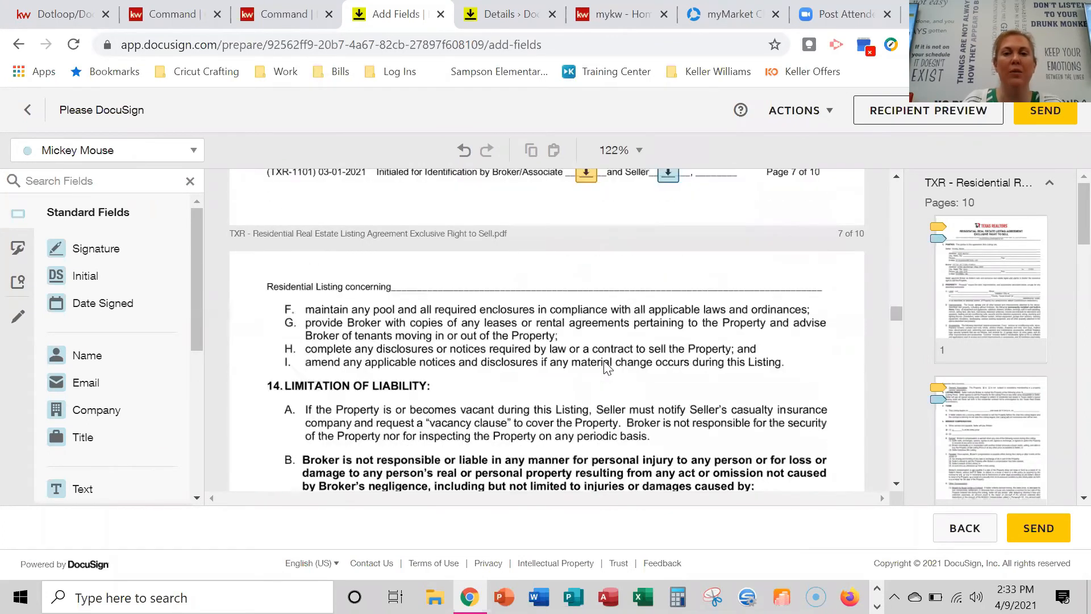
{"action": "scroll", "coordinate": [604, 362], "scroll_direction": "down", "scroll_amount": 10}
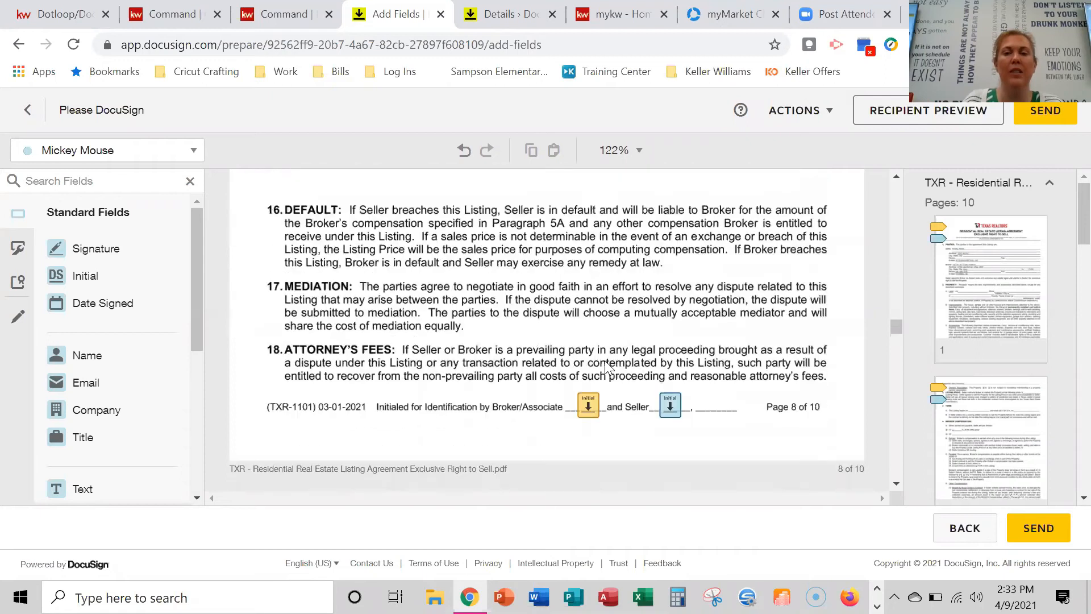
{"action": "scroll", "coordinate": [605, 362], "scroll_direction": "down", "scroll_amount": 10}
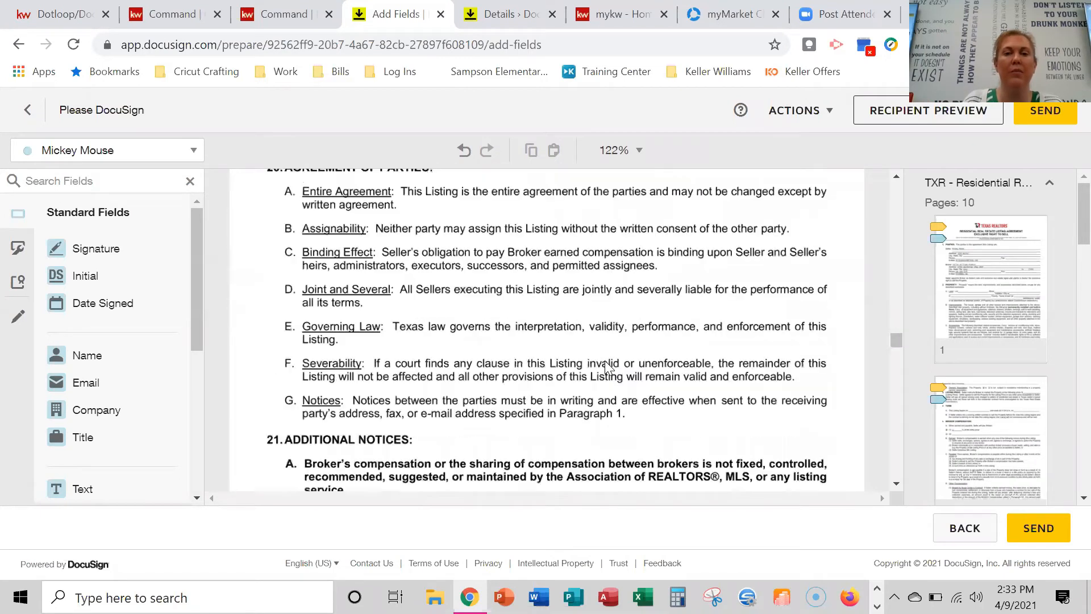
{"action": "scroll", "coordinate": [604, 367], "scroll_direction": "down", "scroll_amount": 9}
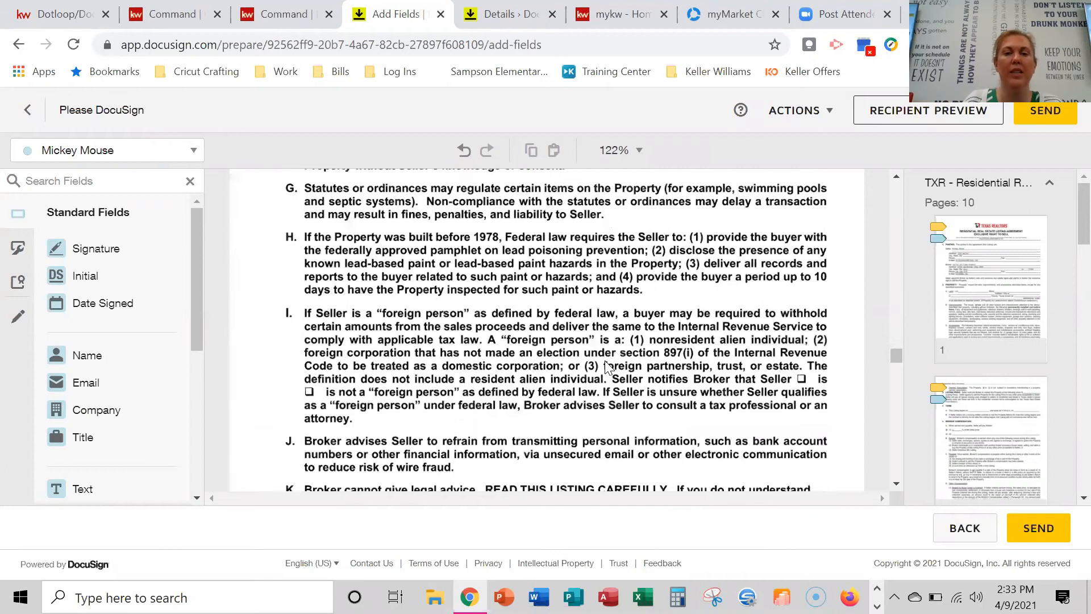
{"action": "scroll", "coordinate": [606, 365], "scroll_direction": "down", "scroll_amount": 5}
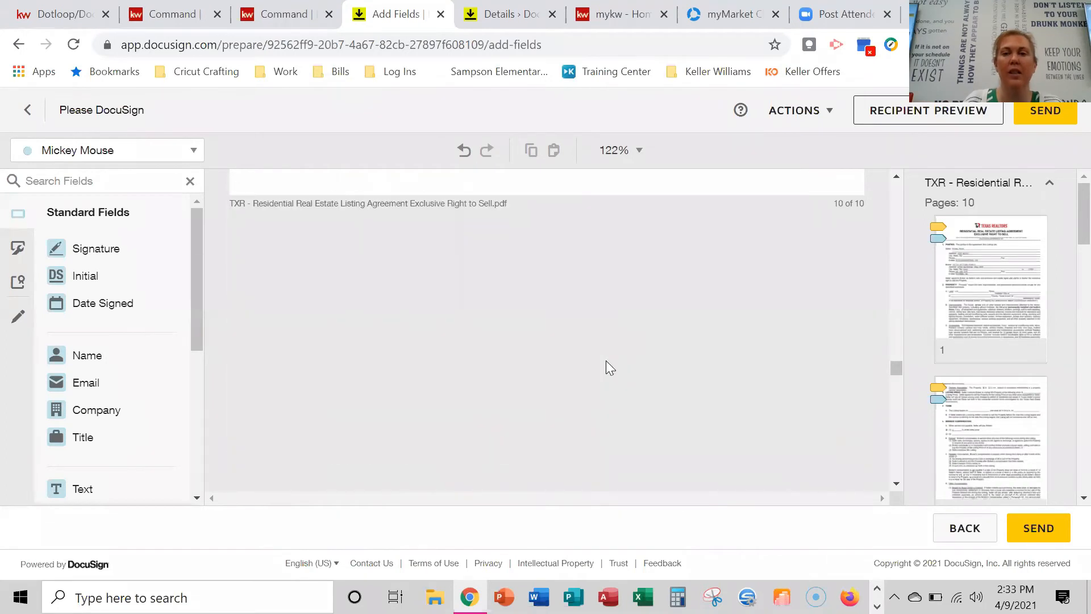
{"action": "scroll", "coordinate": [605, 364], "scroll_direction": "down", "scroll_amount": 3}
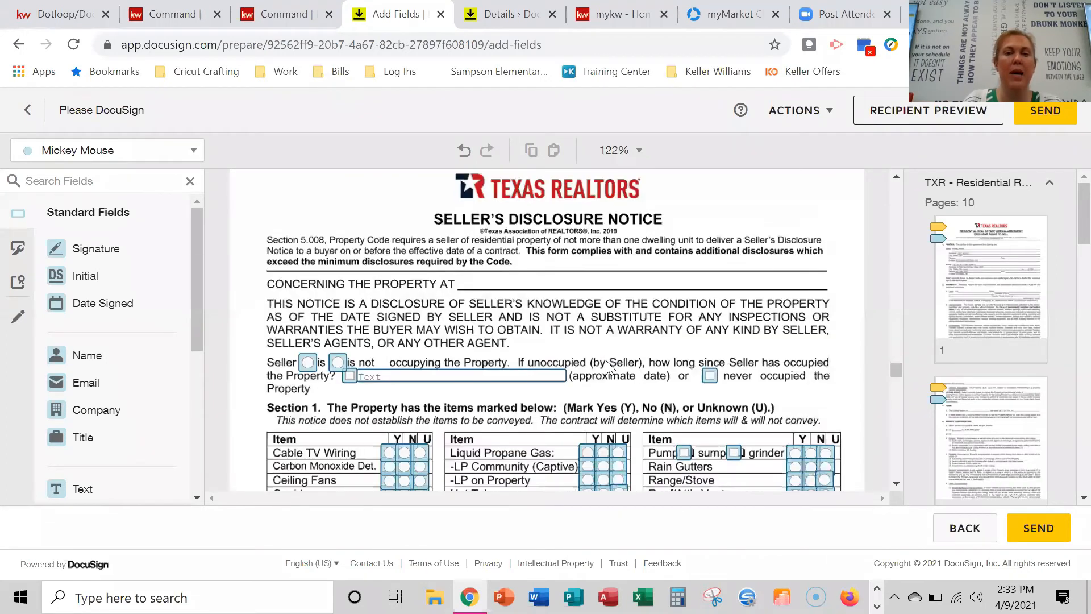
{"action": "scroll", "coordinate": [585, 371], "scroll_direction": "down", "scroll_amount": 3}
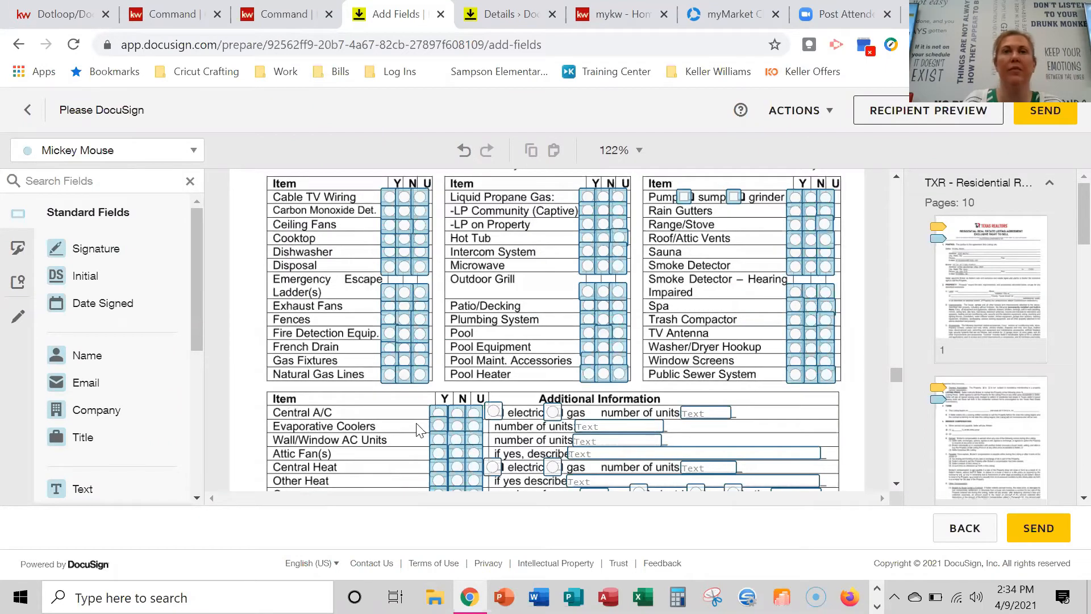
{"action": "scroll", "coordinate": [464, 413], "scroll_direction": "down", "scroll_amount": 2}
{"action": "scroll", "coordinate": [464, 413], "scroll_direction": "down", "scroll_amount": 3}
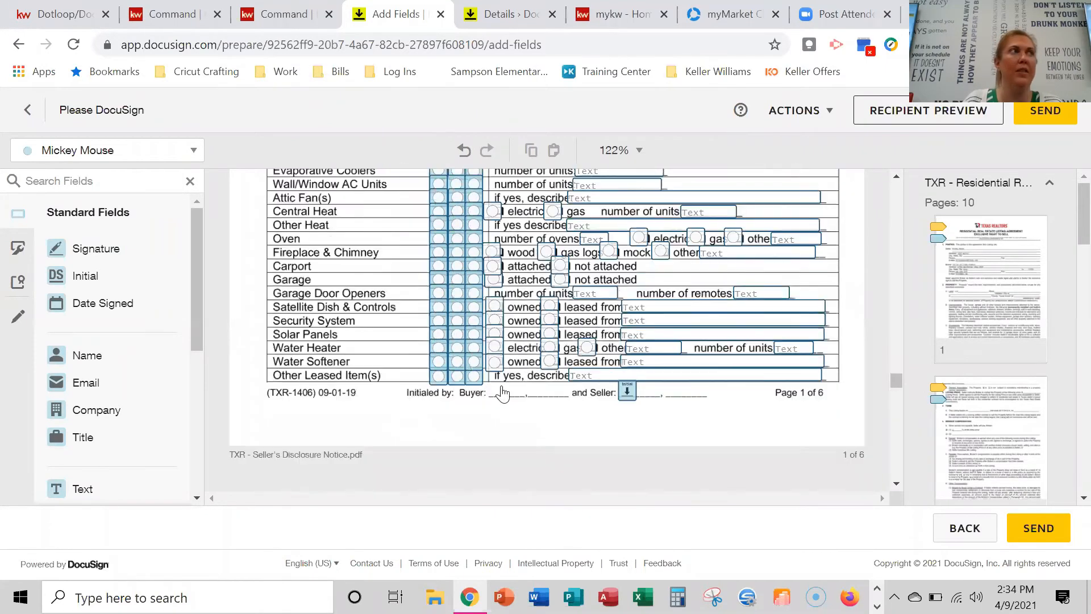
{"action": "scroll", "coordinate": [657, 402], "scroll_direction": "down", "scroll_amount": 5}
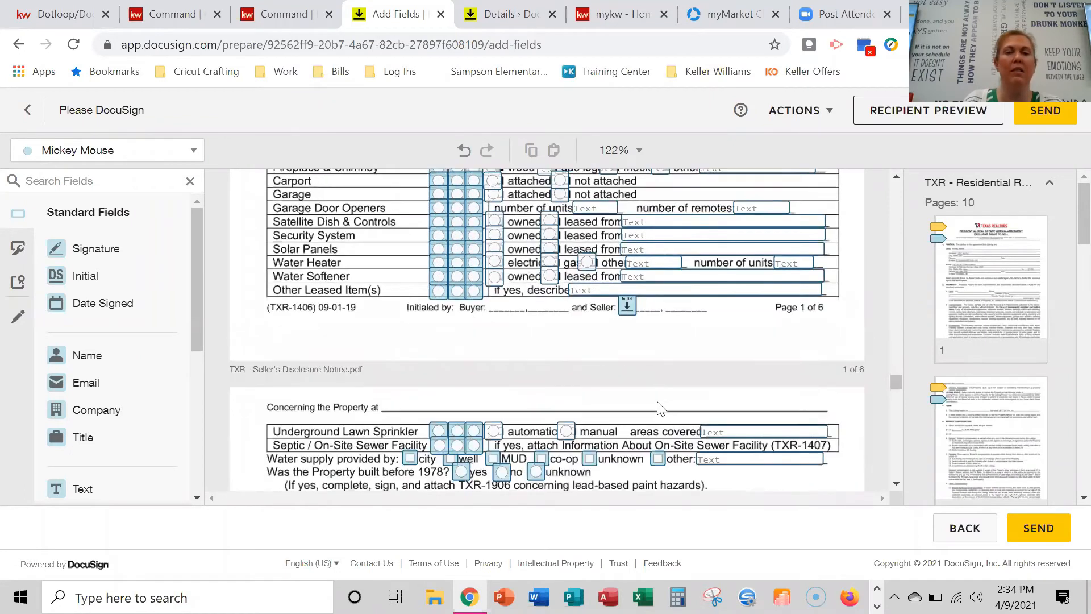
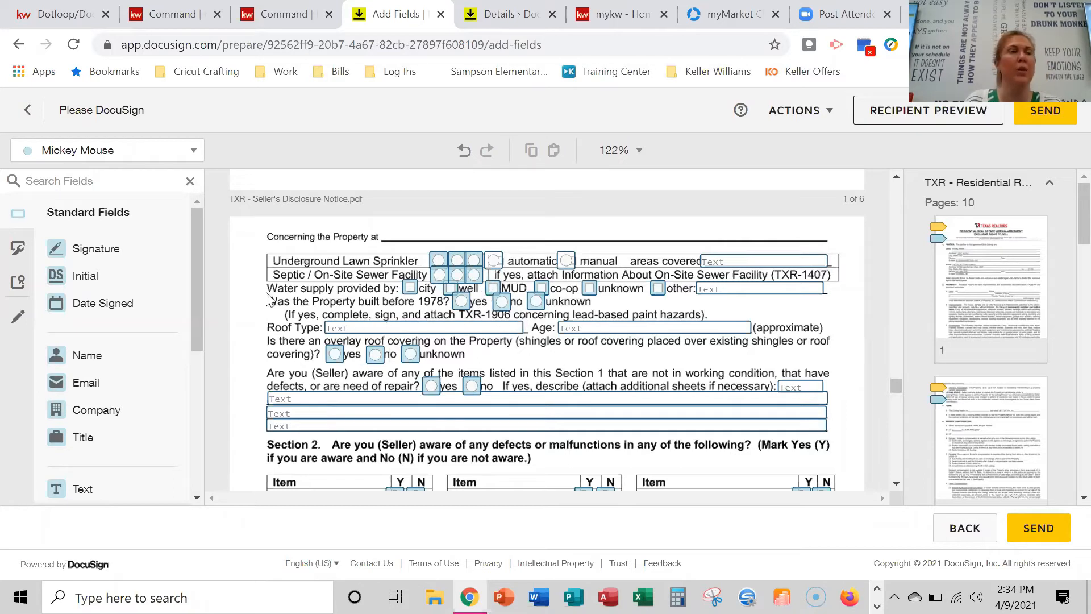
Scroll the listing agreement to review the placed signature and date fields.
{"action": "scroll", "coordinate": [85, 393], "scroll_direction": "down", "scroll_amount": 3}
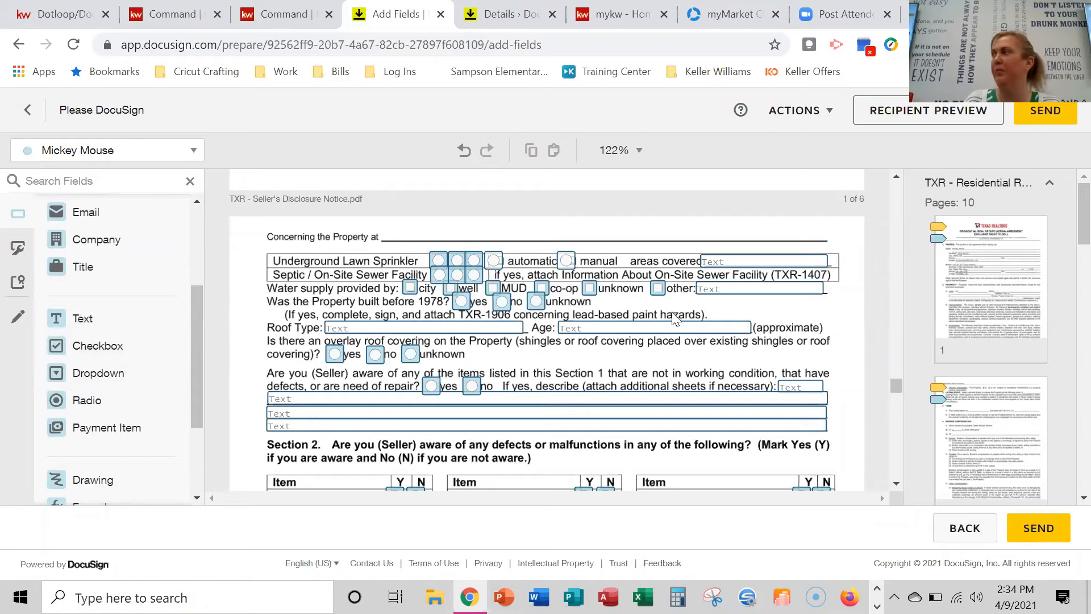
{"action": "scroll", "coordinate": [673, 318], "scroll_direction": "down", "scroll_amount": 3}
{"action": "scroll", "coordinate": [687, 298], "scroll_direction": "up", "scroll_amount": 10}
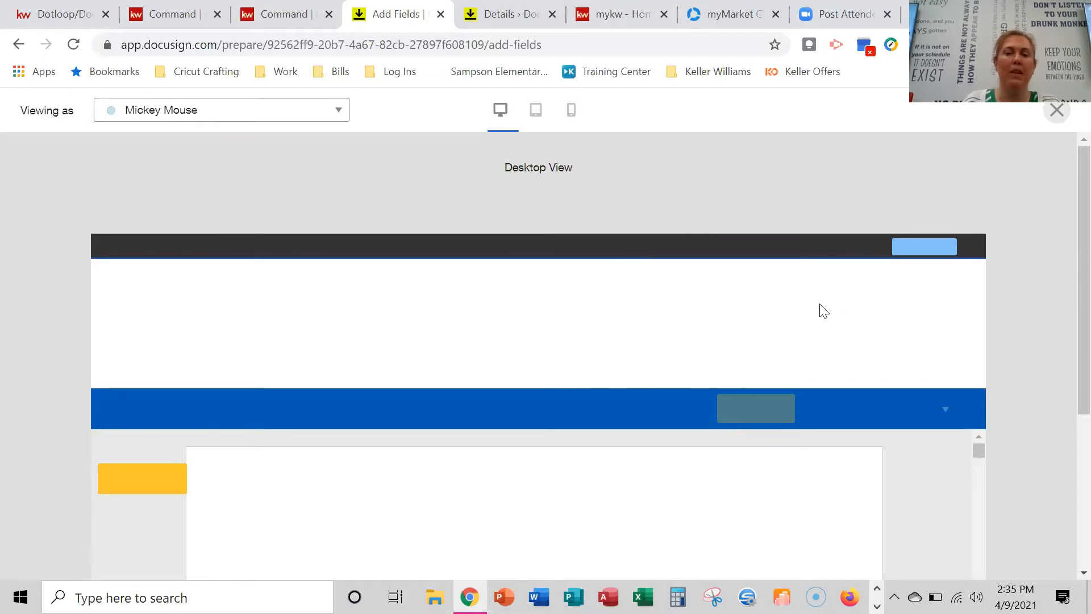
Switch the seller's recipient preview of the listing agreement from desktop to Mobile View.
{"action": "scroll", "coordinate": [616, 425], "scroll_direction": "down", "scroll_amount": 15}
{"action": "scroll", "coordinate": [624, 436], "scroll_direction": "up", "scroll_amount": 15}
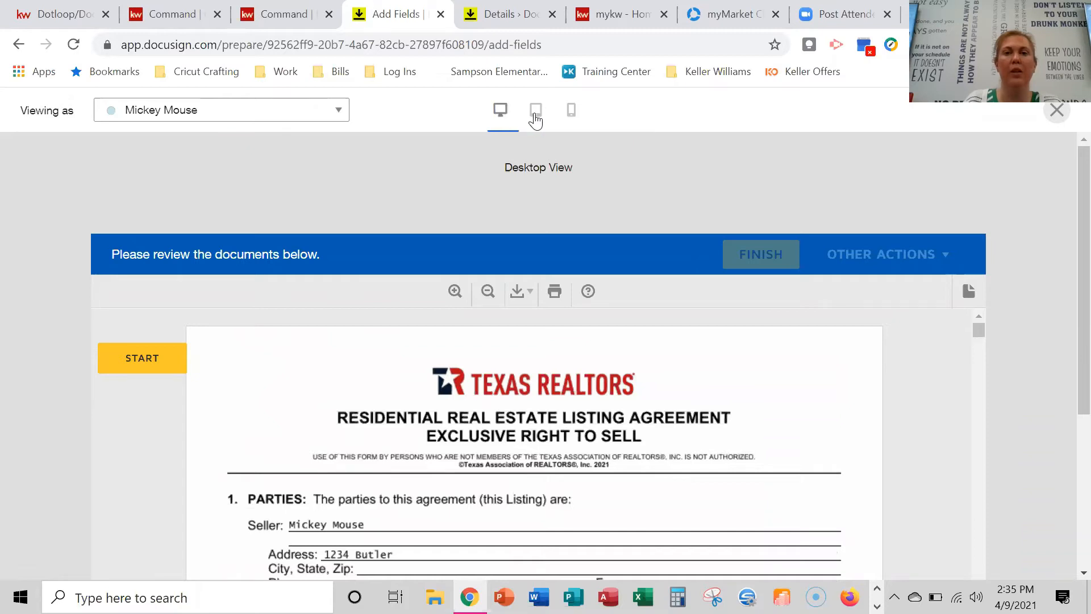
{"action": "left_click", "coordinate": [571, 110]}
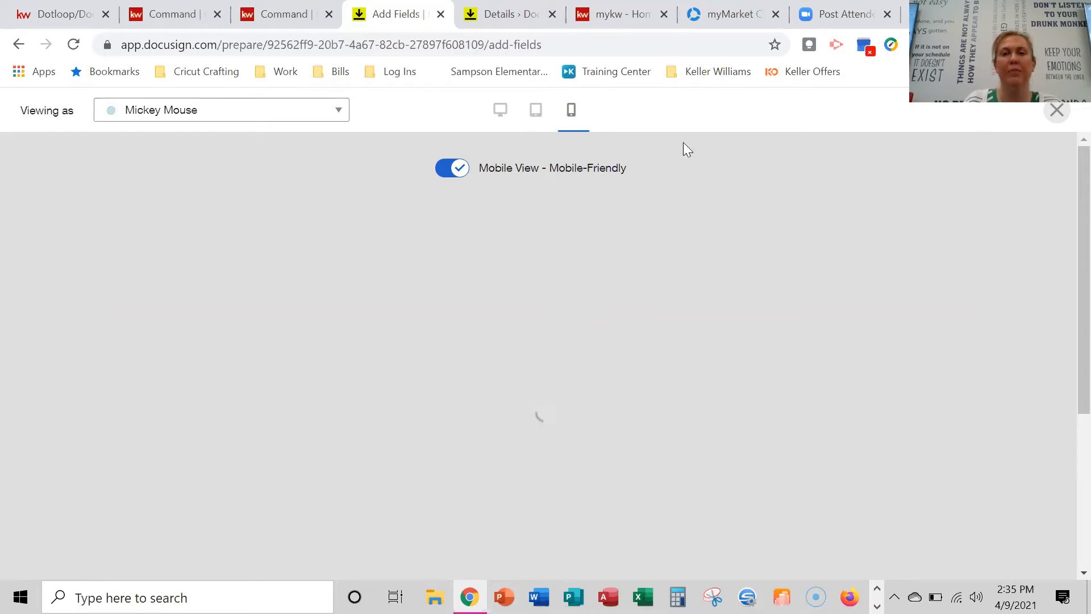
Close the recipient preview and send the Listing Documents envelope to its recipients.
{"action": "left_click", "coordinate": [1058, 111]}
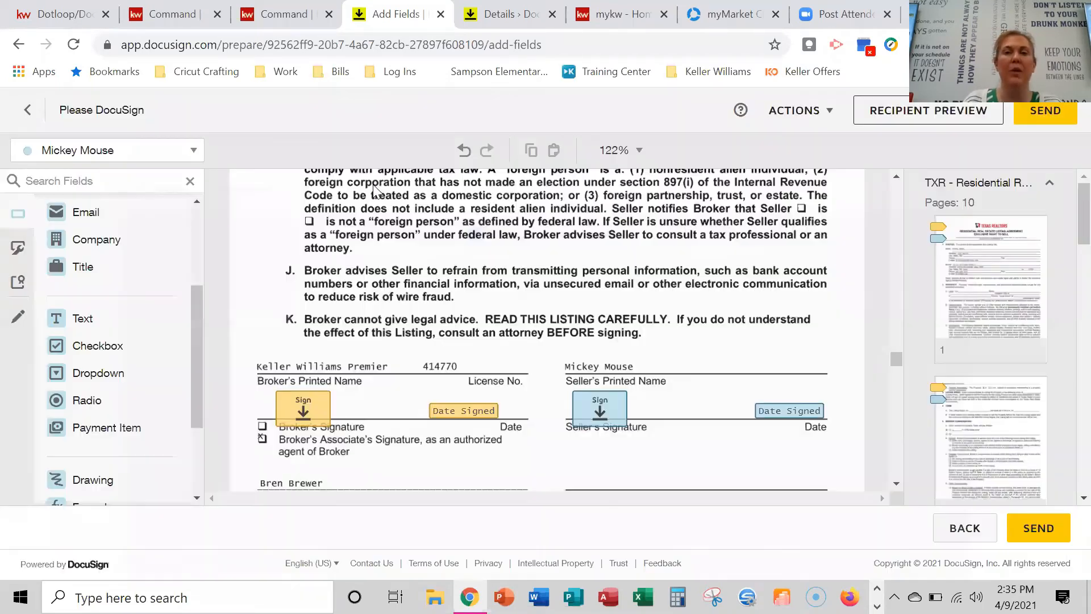
{"action": "scroll", "coordinate": [580, 332], "scroll_direction": "down", "scroll_amount": 5}
{"action": "scroll", "coordinate": [579, 331], "scroll_direction": "up", "scroll_amount": 2}
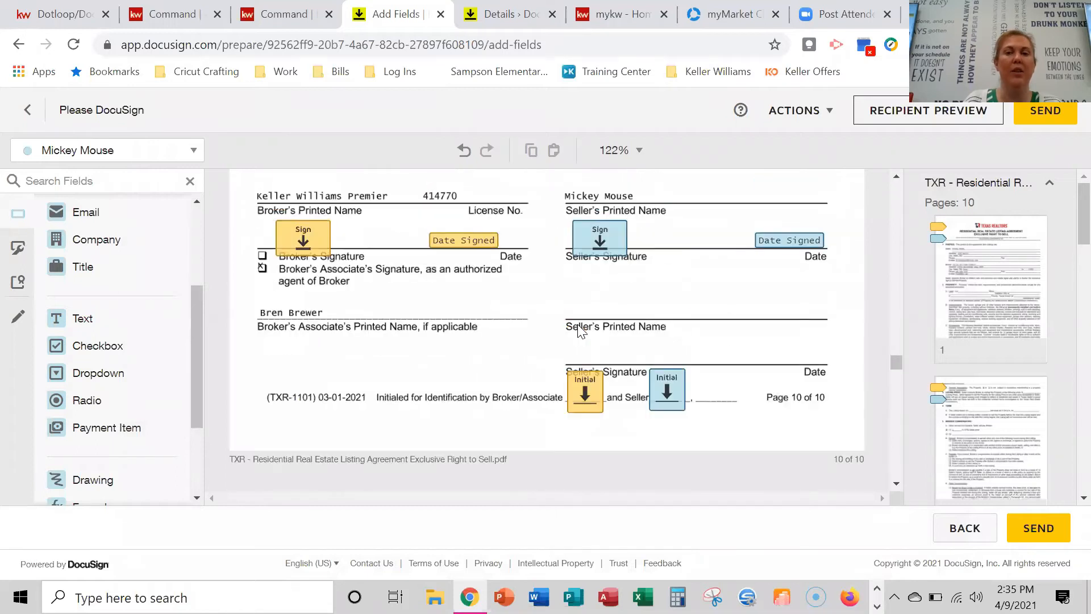
{"action": "scroll", "coordinate": [717, 294], "scroll_direction": "up", "scroll_amount": 2}
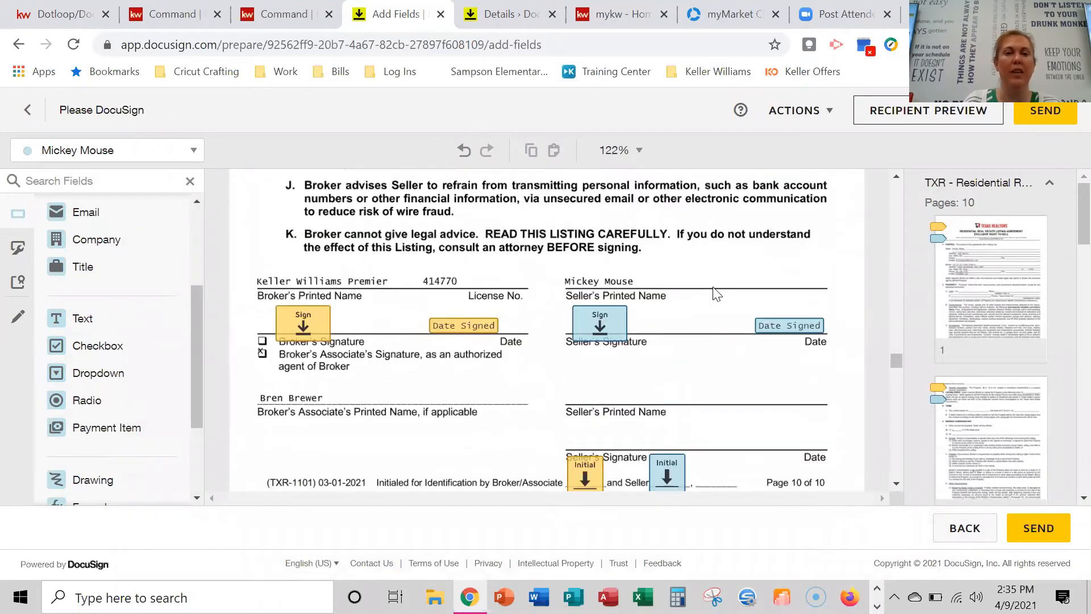
{"action": "scroll", "coordinate": [717, 294], "scroll_direction": "down", "scroll_amount": 2}
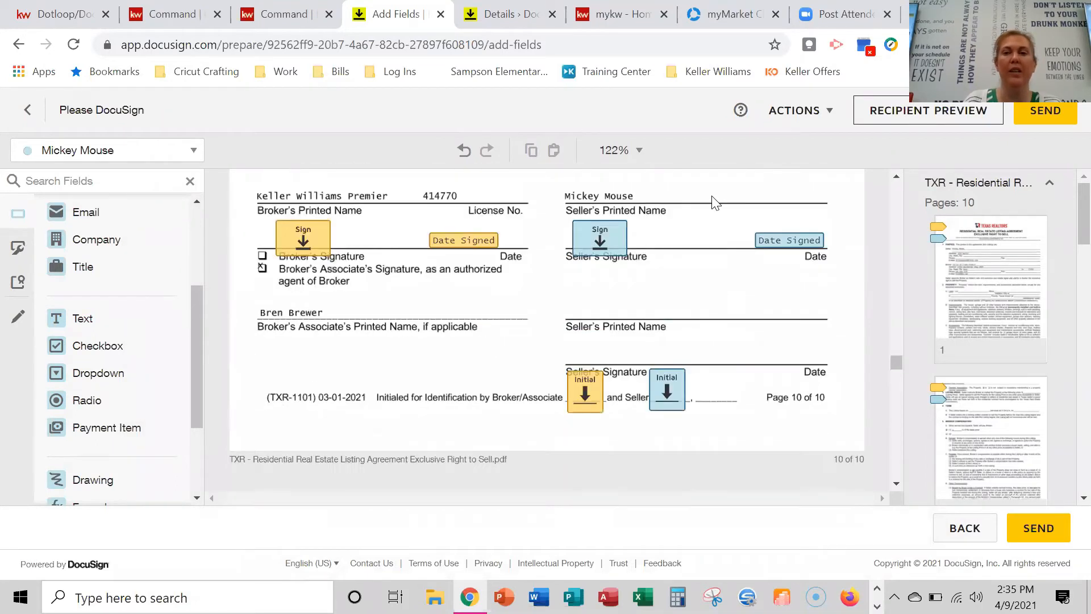
{"action": "left_click", "coordinate": [1061, 111]}
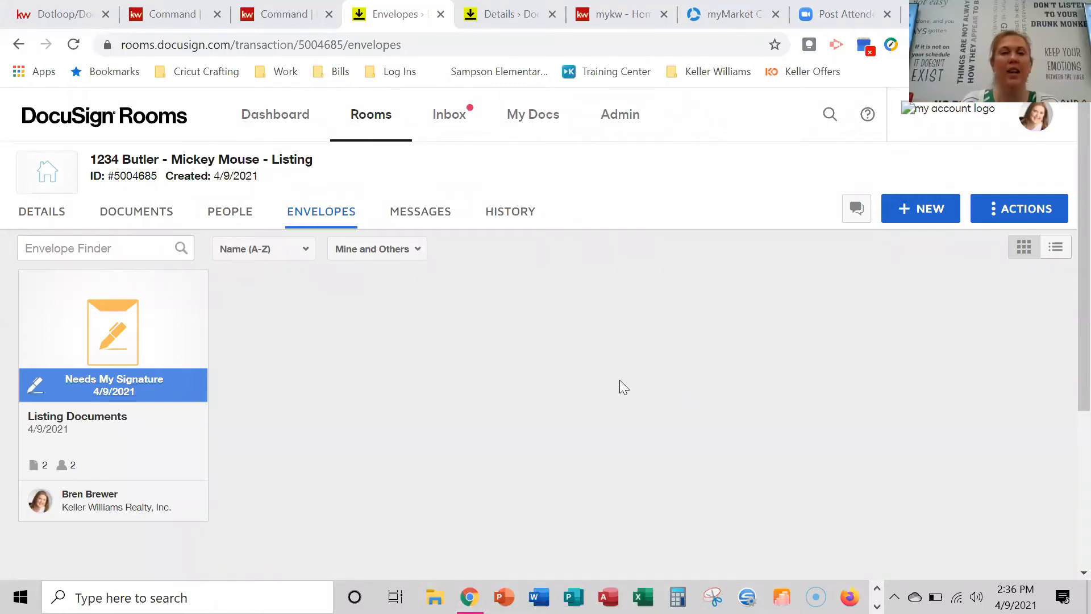
{"action": "left_click", "coordinate": [134, 215]}
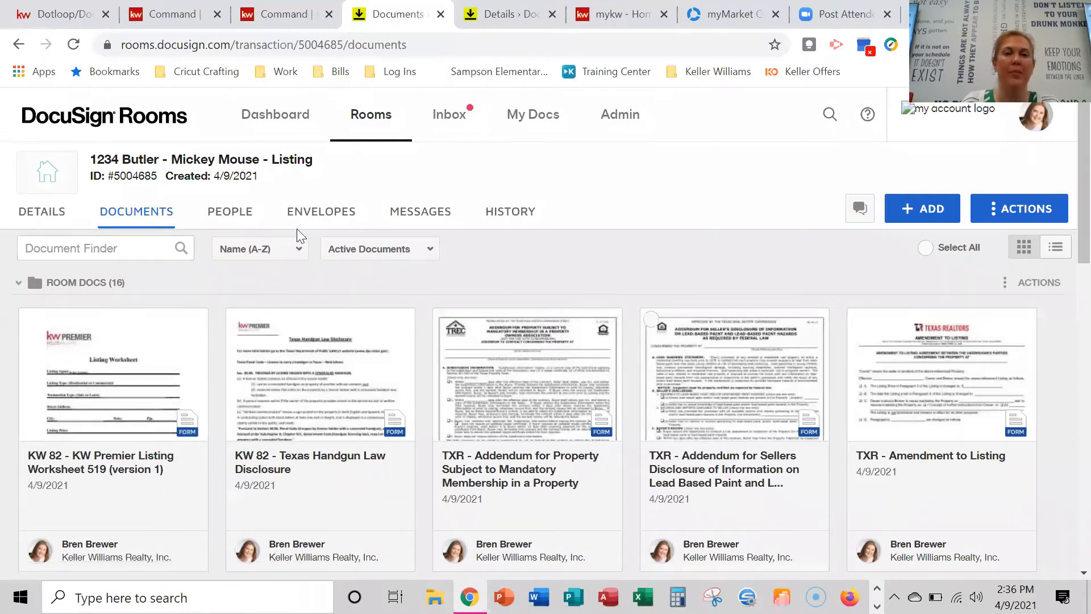
{"action": "left_click", "coordinate": [319, 213]}
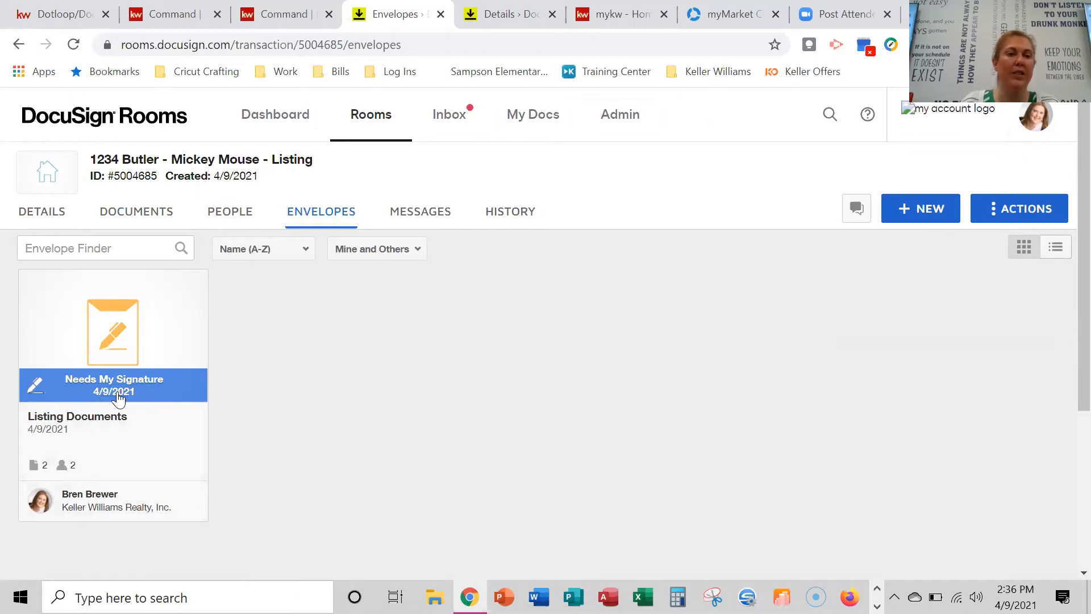
Open the Listing Documents envelope and begin signing at the first initials field.
{"action": "left_click", "coordinate": [108, 362]}
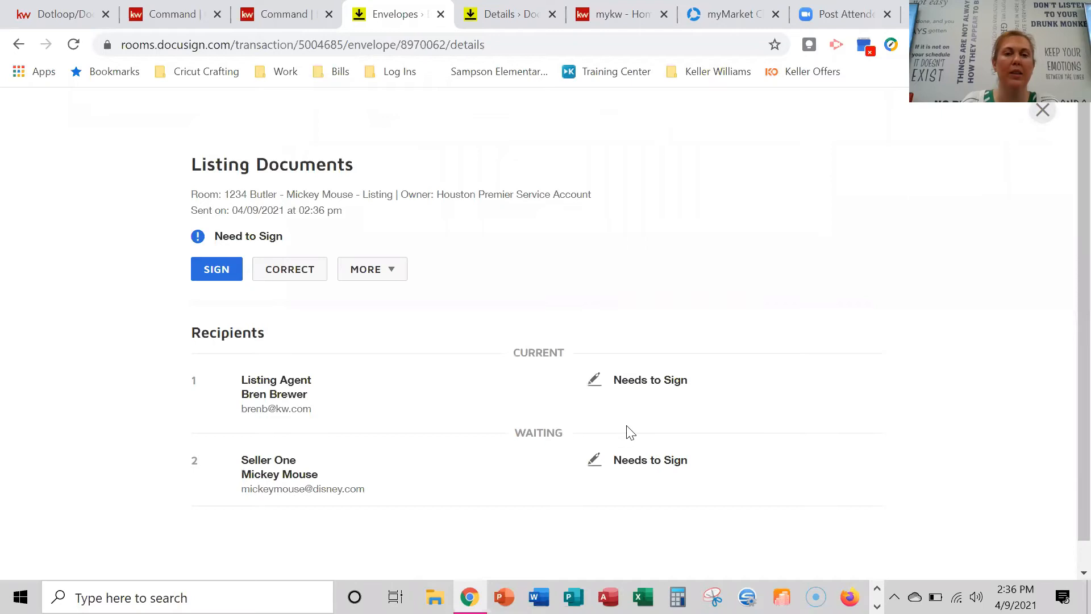
{"action": "left_click", "coordinate": [213, 270]}
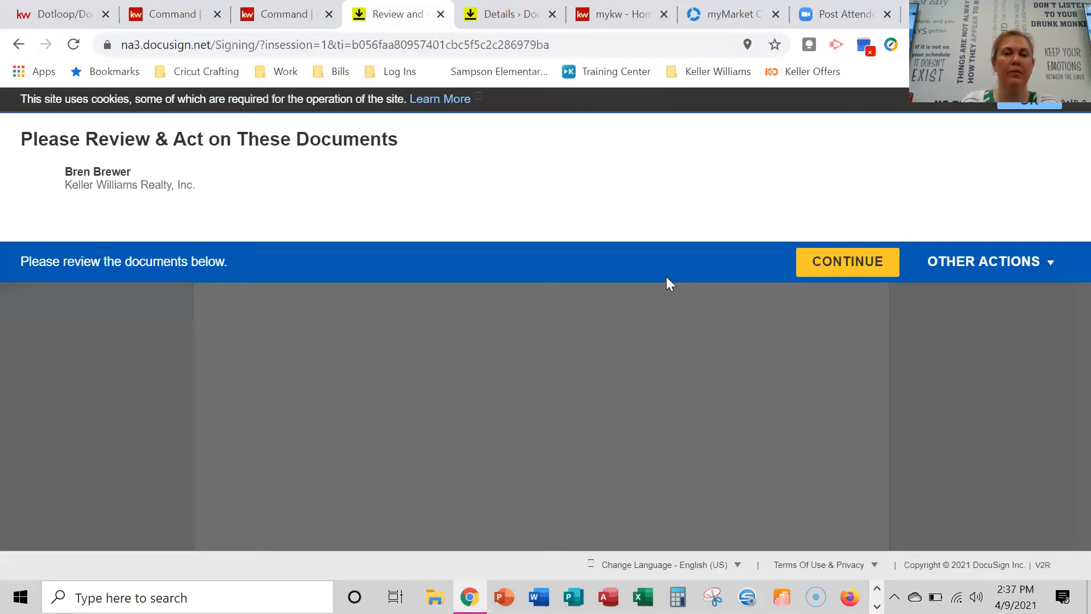
{"action": "left_click", "coordinate": [881, 271]}
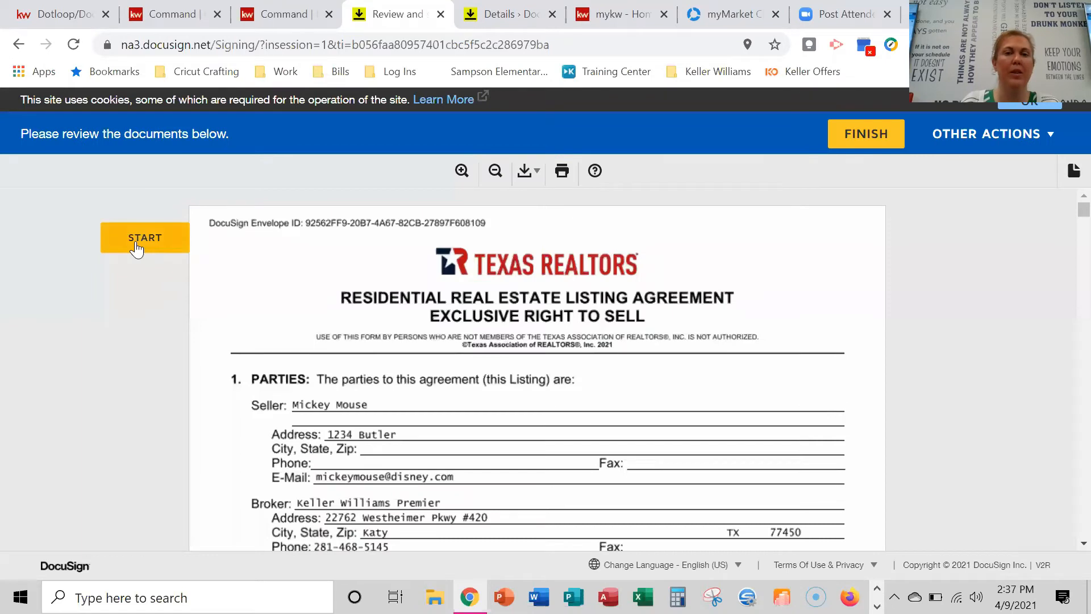
{"action": "left_click", "coordinate": [137, 248]}
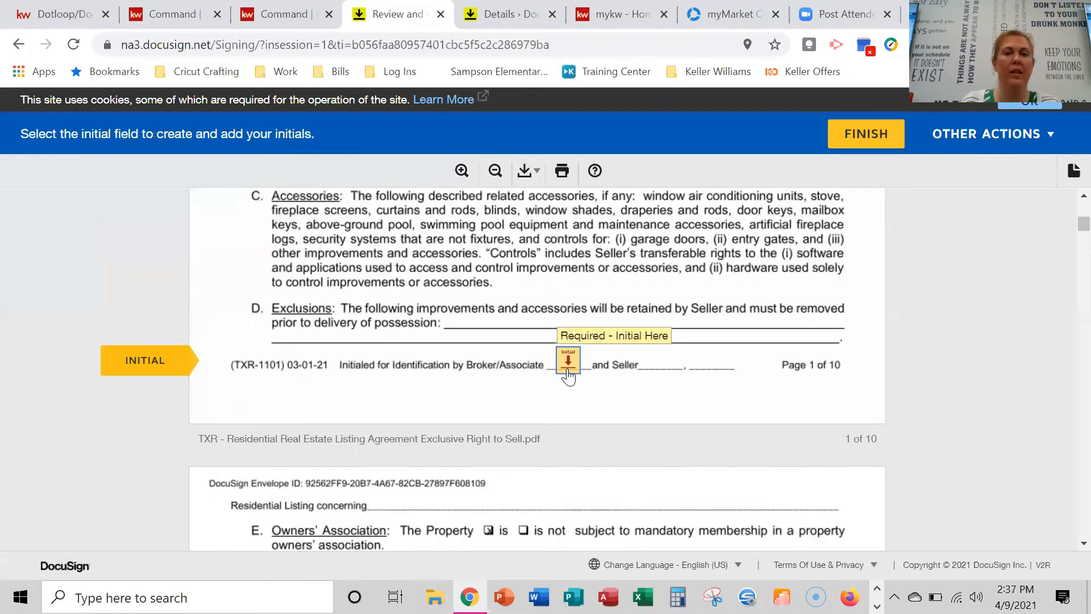
Initial pages 1–10, sign as the broker's associate, and finish the envelope.
{"action": "left_click", "coordinate": [569, 373]}
{"action": "left_click", "coordinate": [578, 367]}
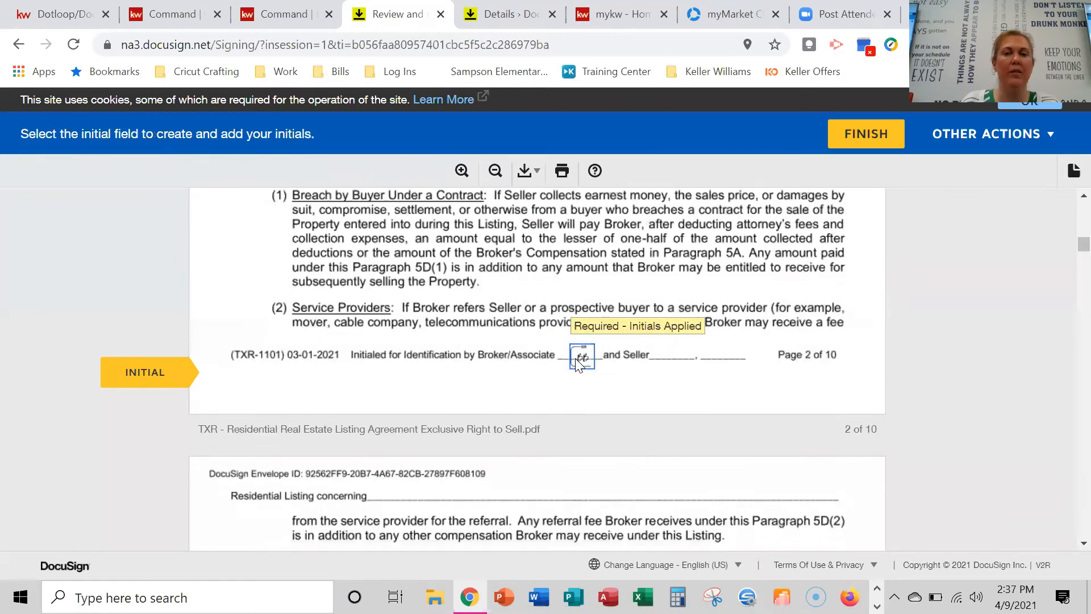
{"action": "left_click", "coordinate": [578, 363]}
{"action": "left_click", "coordinate": [576, 365]}
{"action": "left_click", "coordinate": [577, 363]}
{"action": "left_click", "coordinate": [576, 365]}
{"action": "left_click", "coordinate": [576, 363]}
{"action": "left_click", "coordinate": [575, 359]}
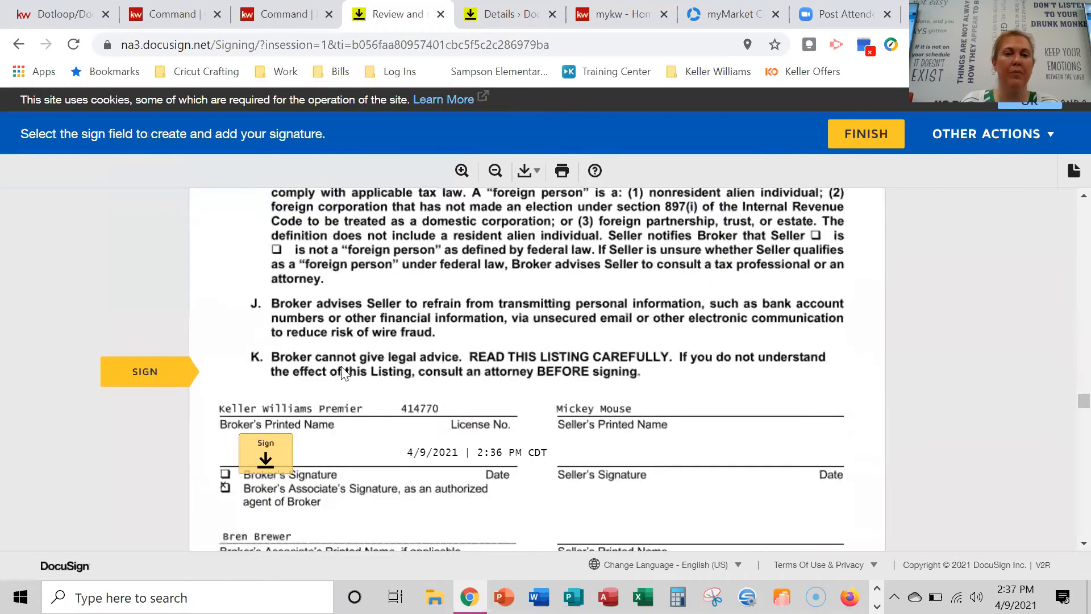
{"action": "left_click", "coordinate": [265, 453]}
{"action": "left_click", "coordinate": [576, 388]}
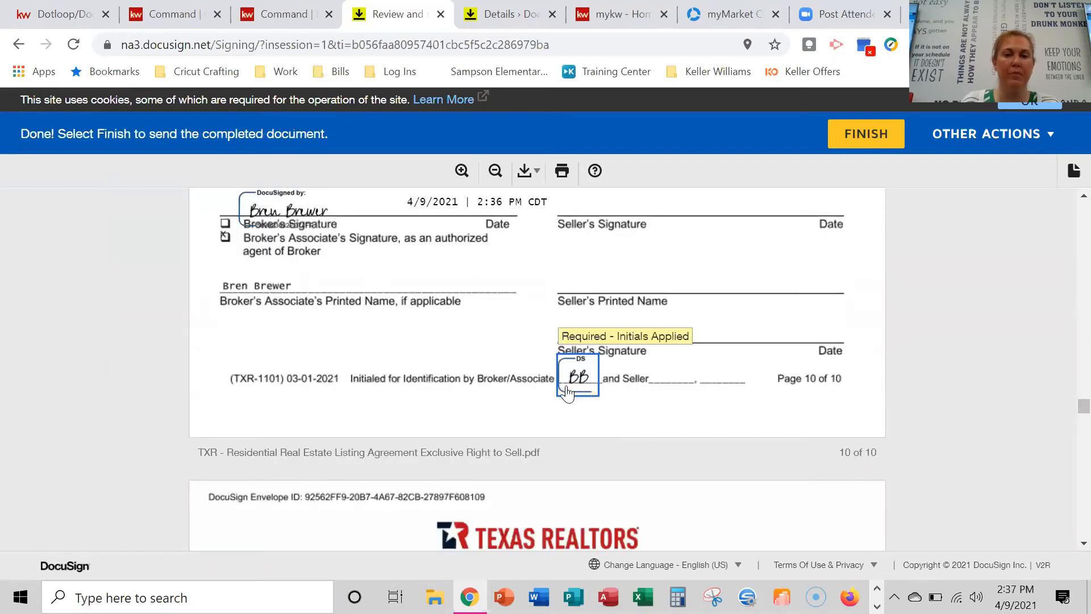
{"action": "left_click", "coordinate": [848, 135]}
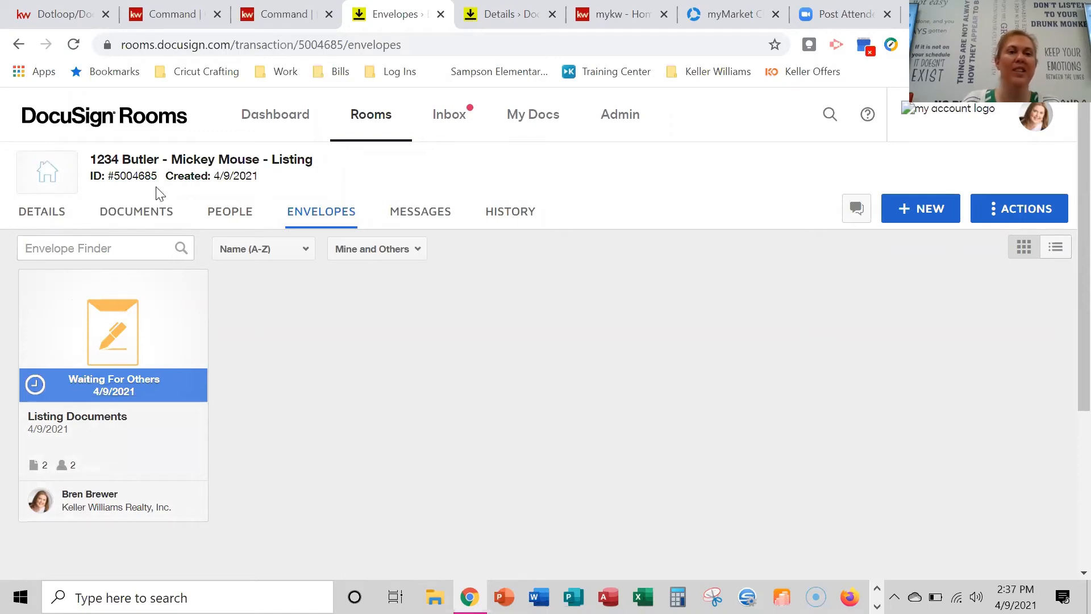
Look over the room's Documents list, then switch to the seller's contact in KW Command.
{"action": "left_click", "coordinate": [130, 221]}
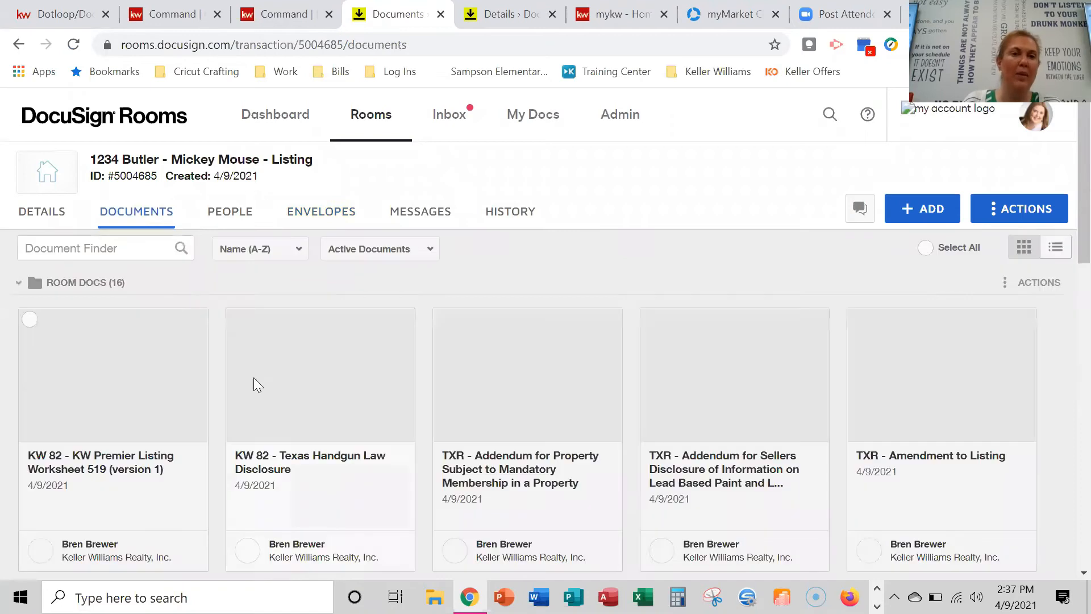
{"action": "scroll", "coordinate": [505, 352], "scroll_direction": "down", "scroll_amount": 1}
{"action": "scroll", "coordinate": [505, 351], "scroll_direction": "up", "scroll_amount": 1}
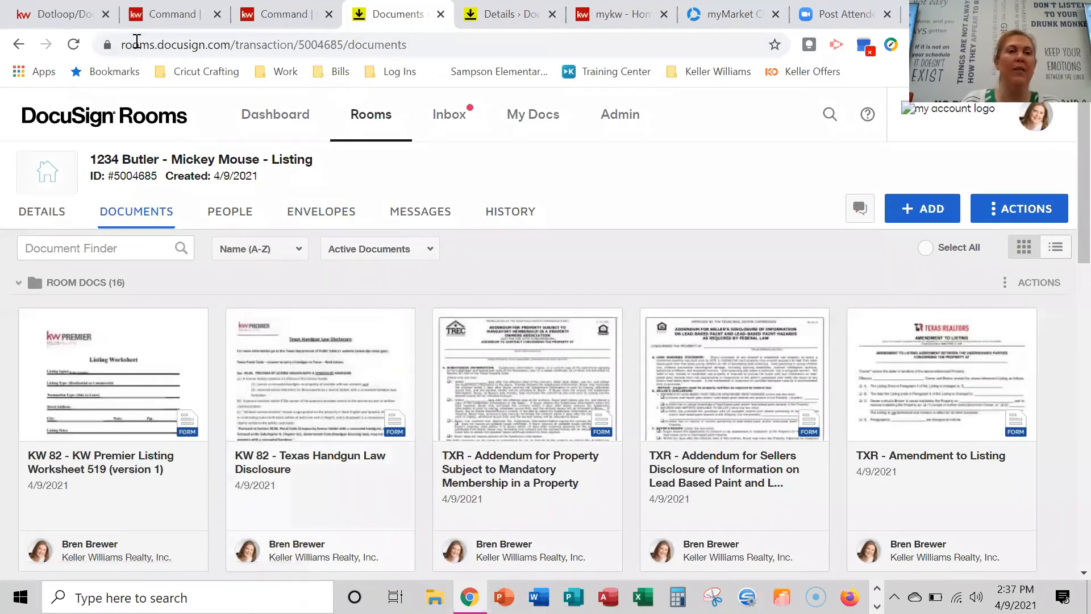
{"action": "left_click", "coordinate": [155, 17]}
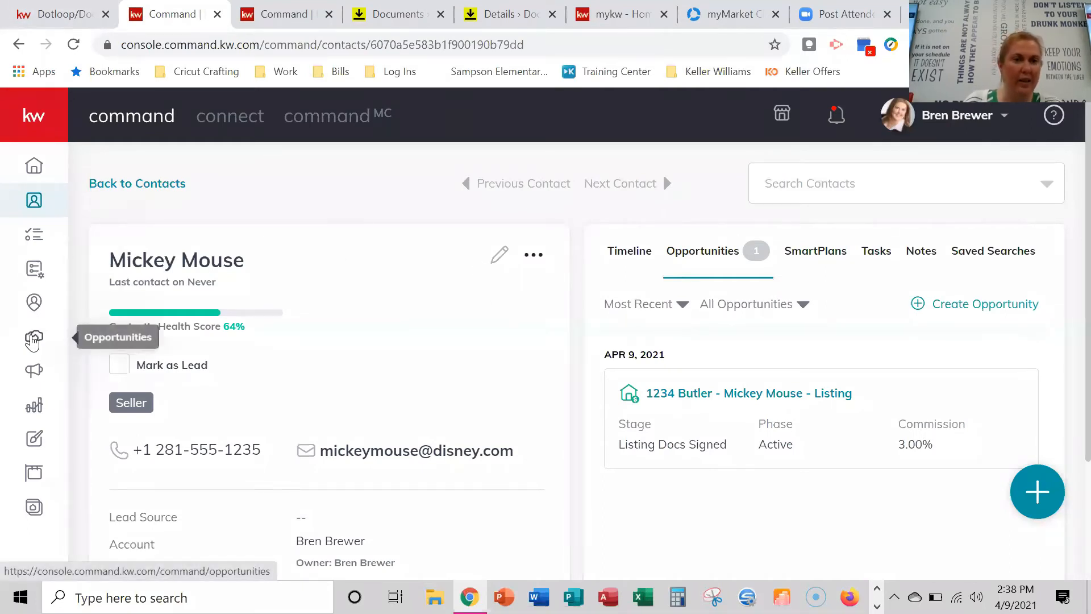
Find the 1234 Butler card among the agent's active listings and show its Documents checklist.
{"action": "left_click", "coordinate": [33, 339]}
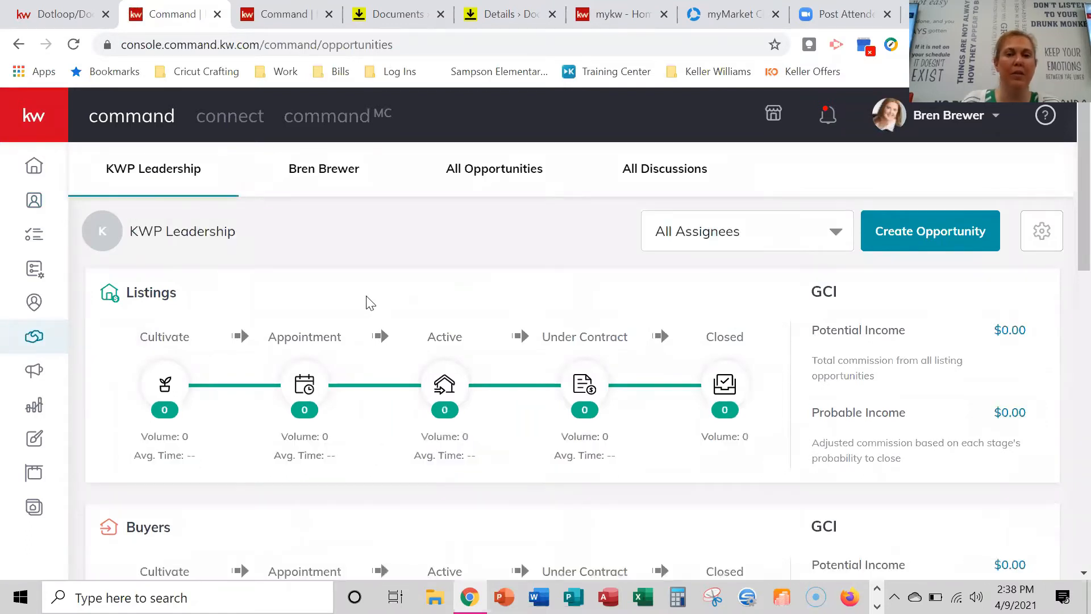
{"action": "left_click", "coordinate": [333, 165]}
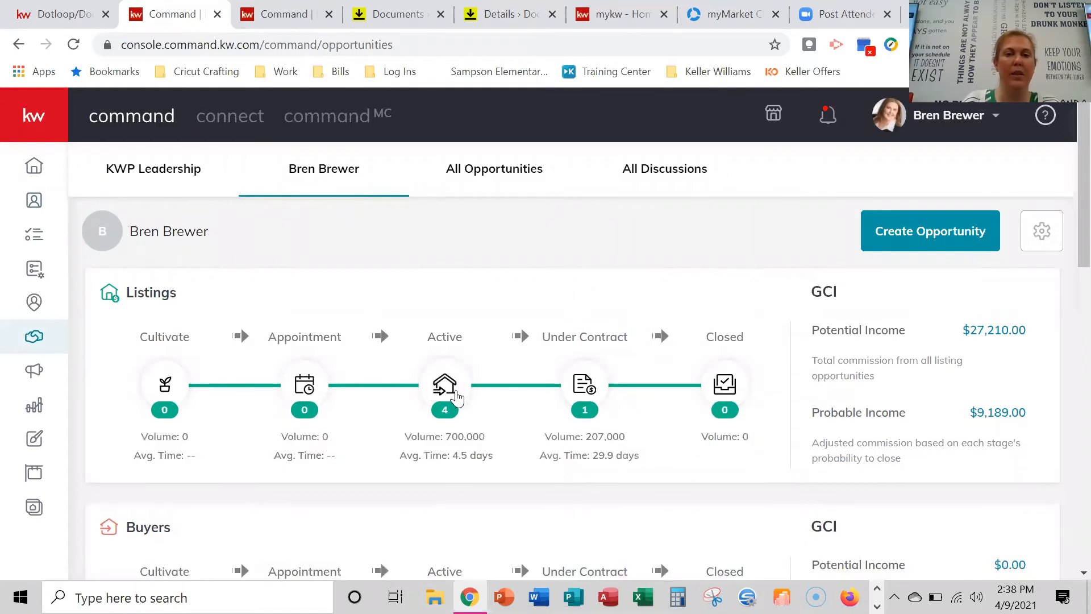
{"action": "left_click", "coordinate": [455, 392]}
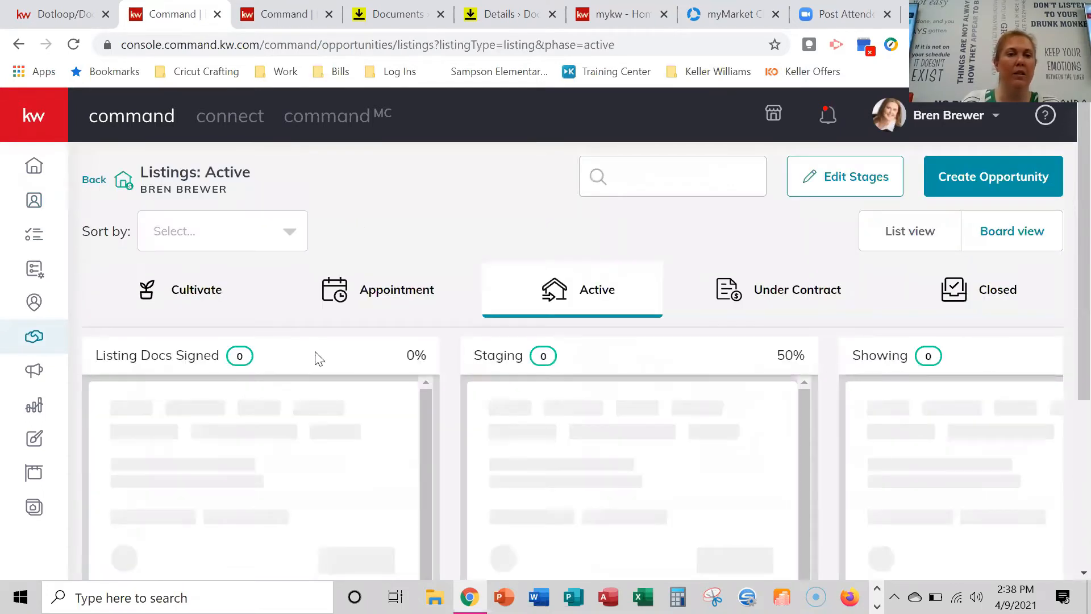
{"action": "scroll", "coordinate": [277, 380], "scroll_direction": "down", "scroll_amount": 3}
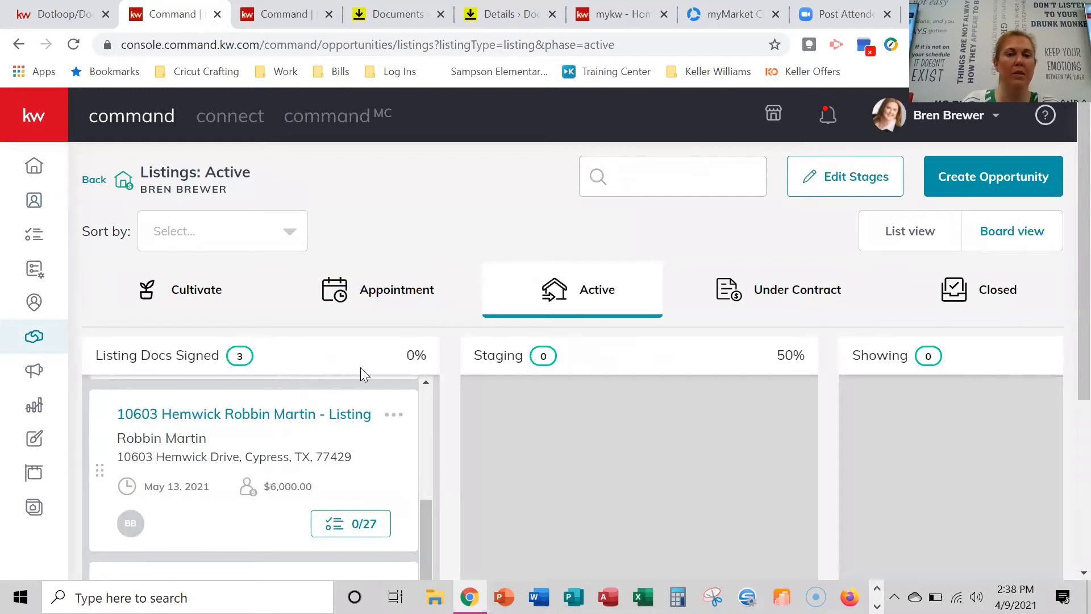
{"action": "scroll", "coordinate": [360, 370], "scroll_direction": "down", "scroll_amount": 5}
{"action": "left_click", "coordinate": [239, 321]}
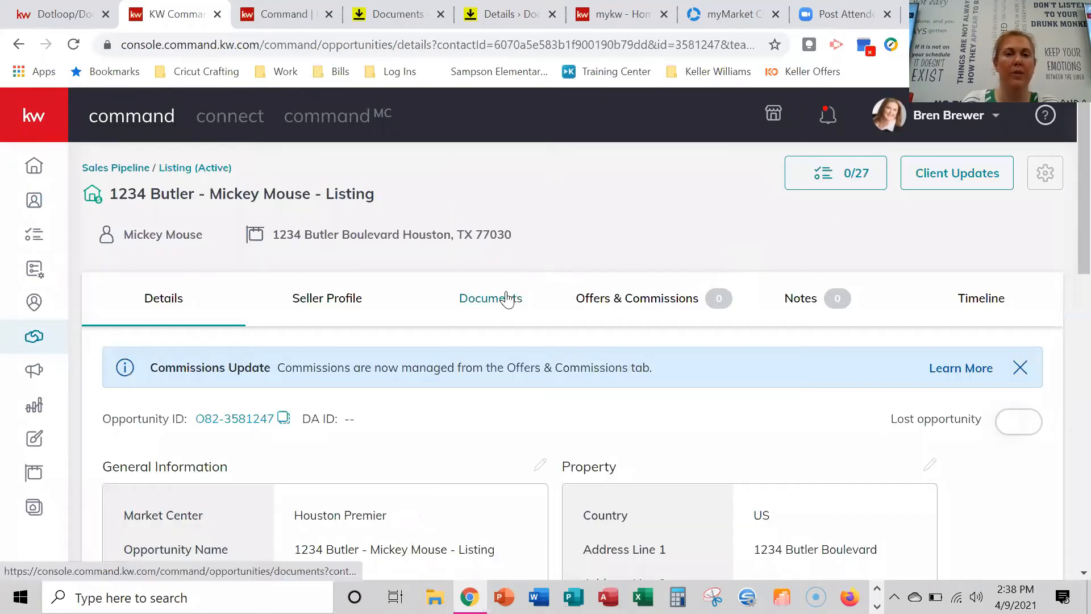
{"action": "left_click", "coordinate": [507, 299]}
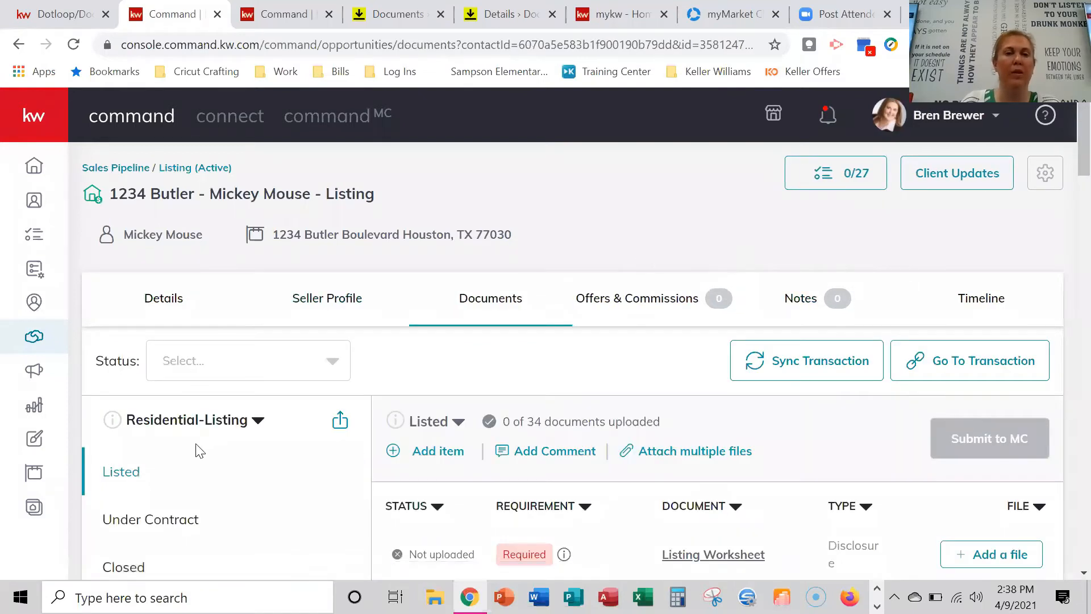
Open the Attach multiple files dialog for the Residential-Listing checklist.
{"action": "scroll", "coordinate": [213, 444], "scroll_direction": "down", "scroll_amount": 2}
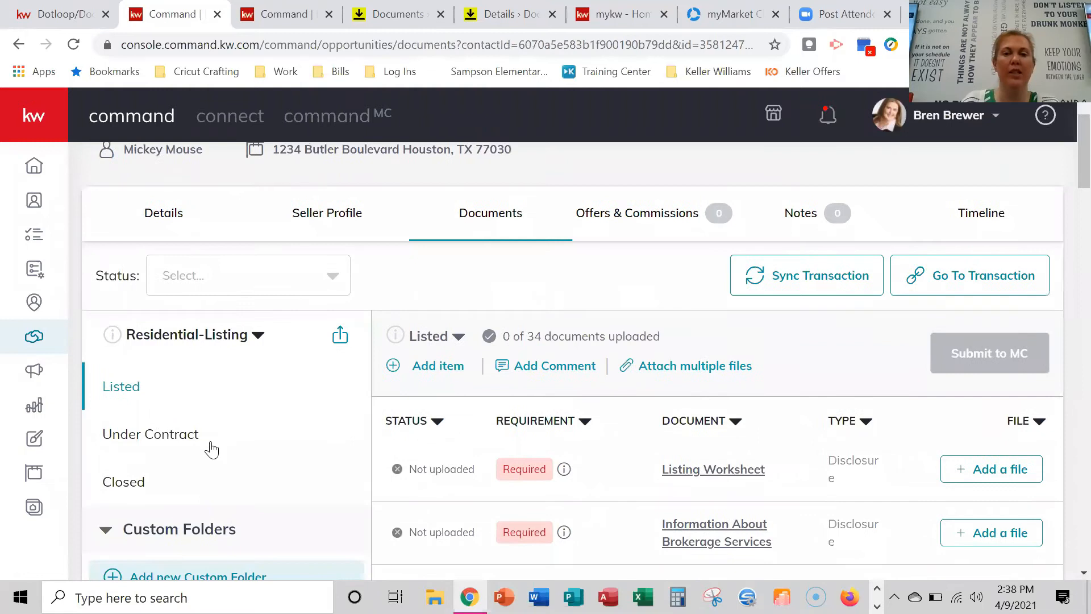
{"action": "scroll", "coordinate": [211, 448], "scroll_direction": "down", "scroll_amount": 2}
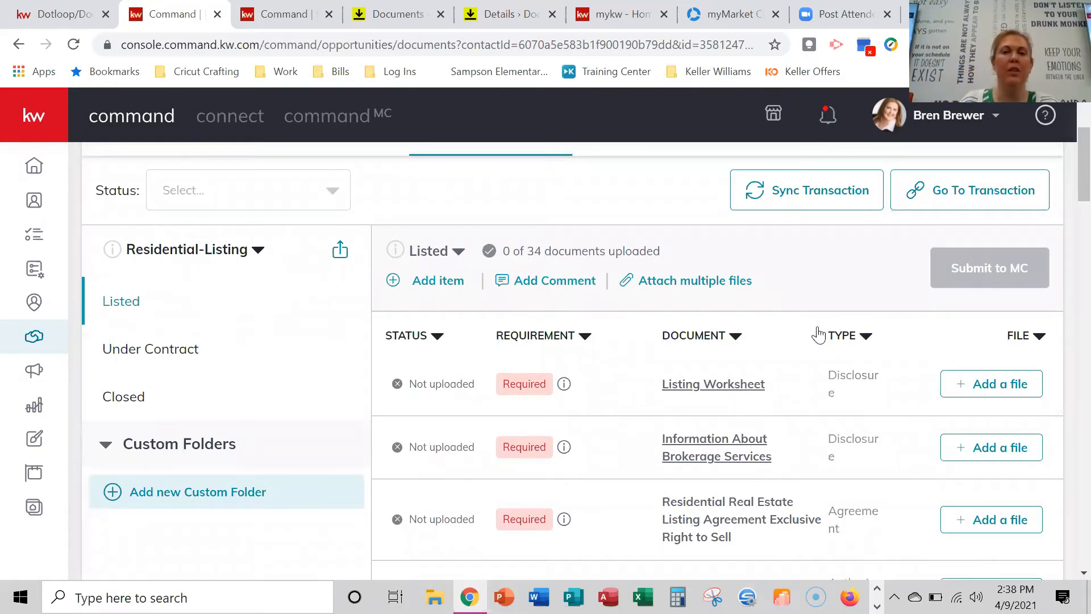
{"action": "left_click", "coordinate": [649, 281]}
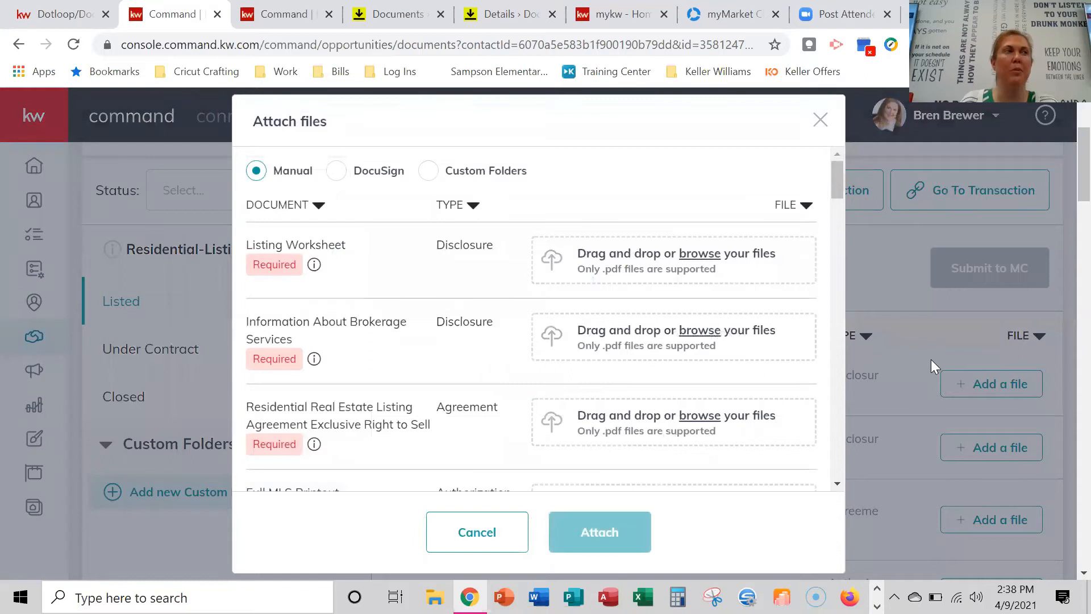
Source files from DocuSign, assigning KW 82 Listing Worksheet and the TXR Information About Brokerage file.
{"action": "left_click", "coordinate": [337, 178]}
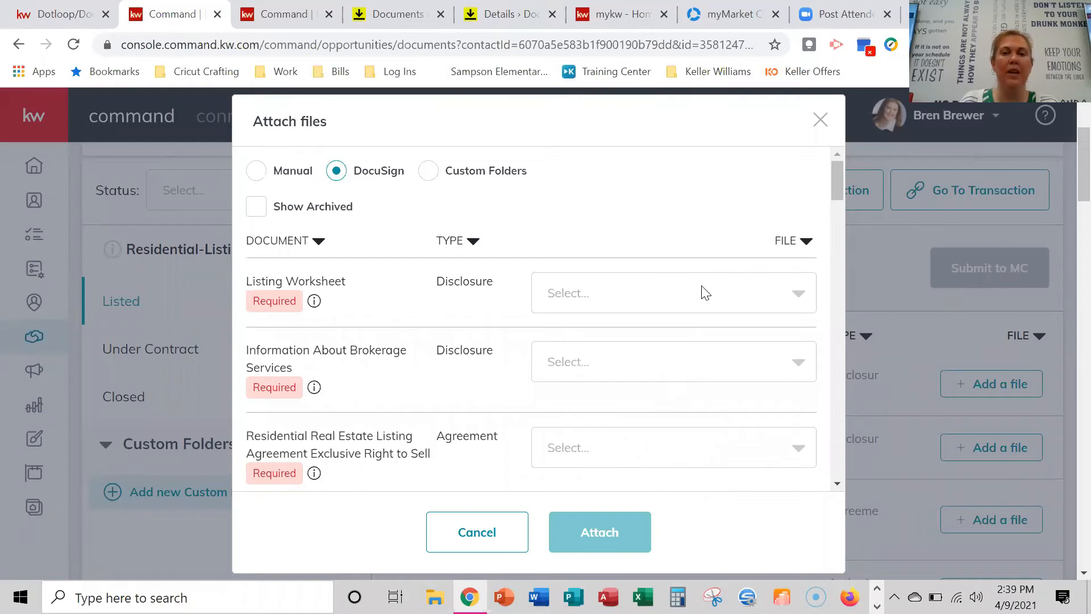
{"action": "left_click", "coordinate": [705, 293]}
{"action": "left_click", "coordinate": [703, 358]}
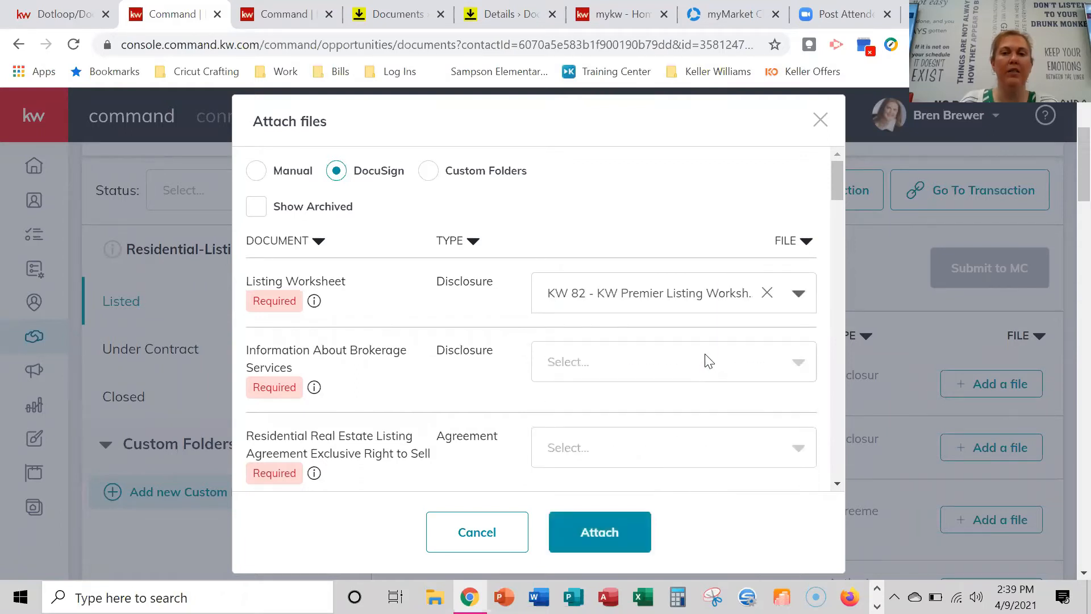
{"action": "left_click", "coordinate": [709, 362]}
{"action": "scroll", "coordinate": [659, 454], "scroll_direction": "down", "scroll_amount": 3}
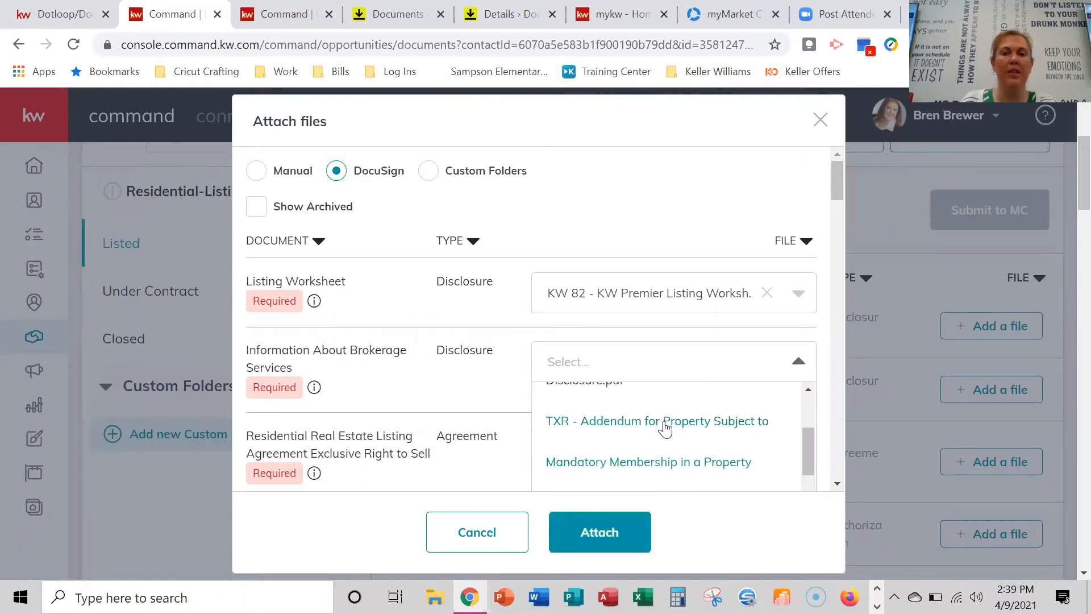
{"action": "scroll", "coordinate": [664, 438], "scroll_direction": "up", "scroll_amount": 4}
{"action": "scroll", "coordinate": [703, 450], "scroll_direction": "down", "scroll_amount": 1}
{"action": "scroll", "coordinate": [703, 452], "scroll_direction": "down", "scroll_amount": 4}
{"action": "scroll", "coordinate": [703, 461], "scroll_direction": "down", "scroll_amount": 4}
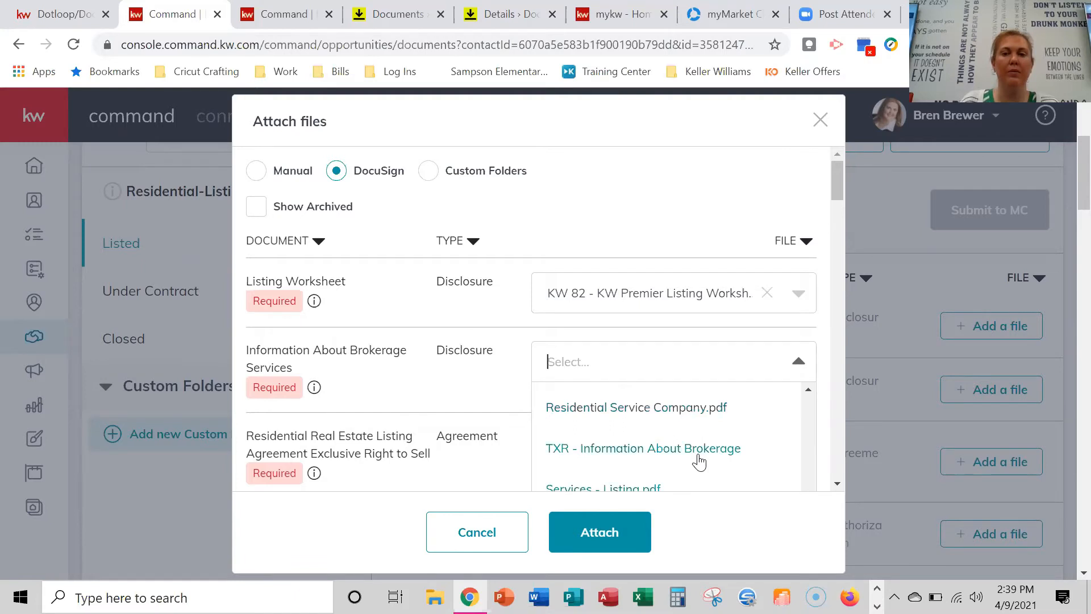
{"action": "left_click", "coordinate": [700, 452]}
Assign, then clear, TXR - Residential Listing Checklist.pdf for the listing agreement, and close unsaved.
{"action": "scroll", "coordinate": [703, 453], "scroll_direction": "down", "scroll_amount": 3}
{"action": "left_click", "coordinate": [633, 278]}
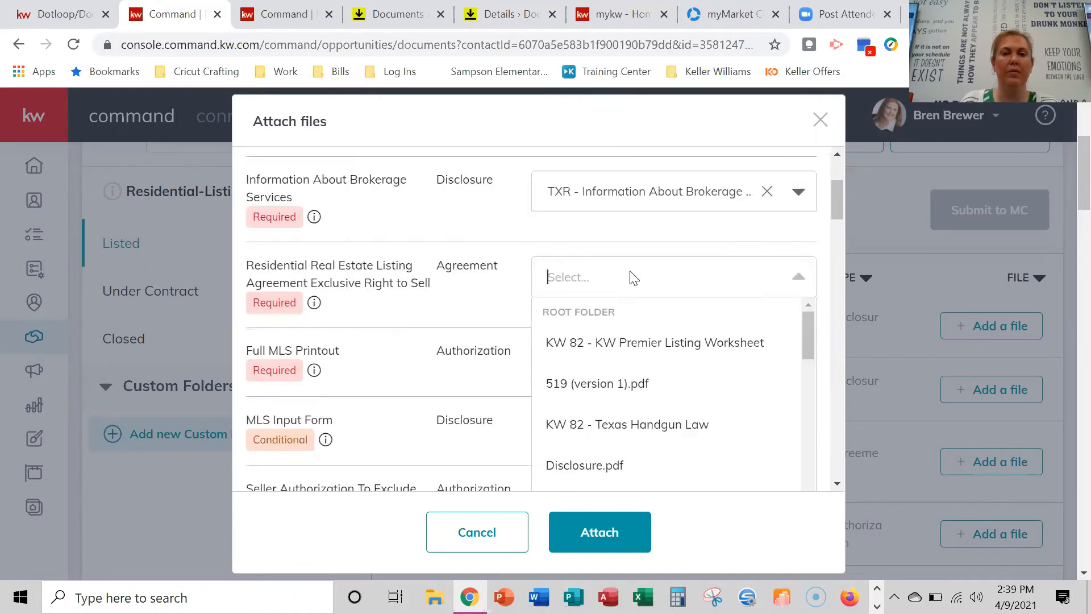
{"action": "scroll", "coordinate": [654, 382], "scroll_direction": "down", "scroll_amount": 5}
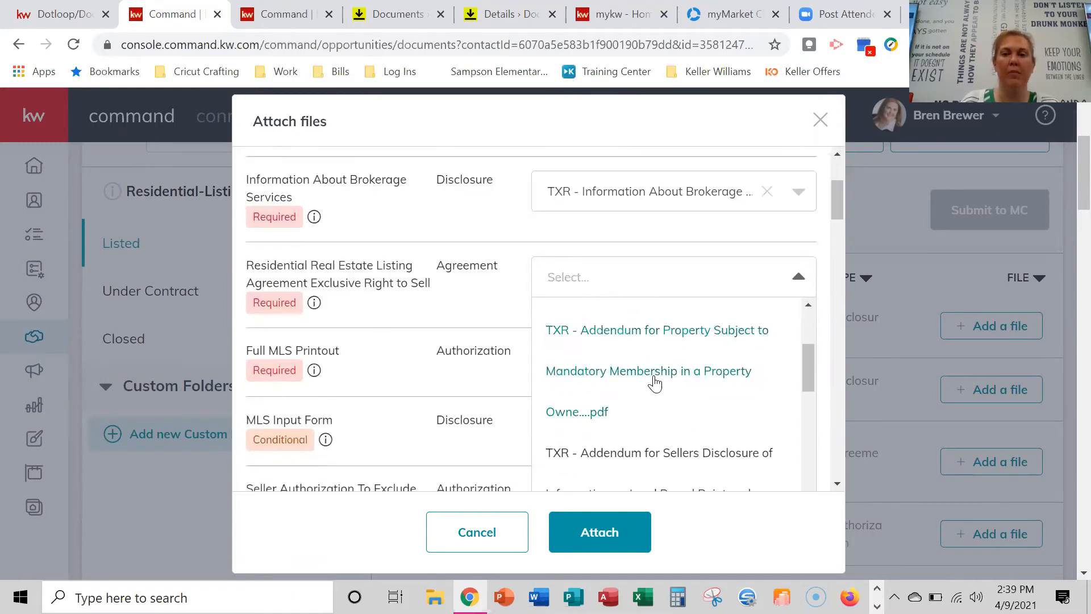
{"action": "scroll", "coordinate": [655, 382], "scroll_direction": "down", "scroll_amount": 7}
{"action": "scroll", "coordinate": [660, 386], "scroll_direction": "down", "scroll_amount": 5}
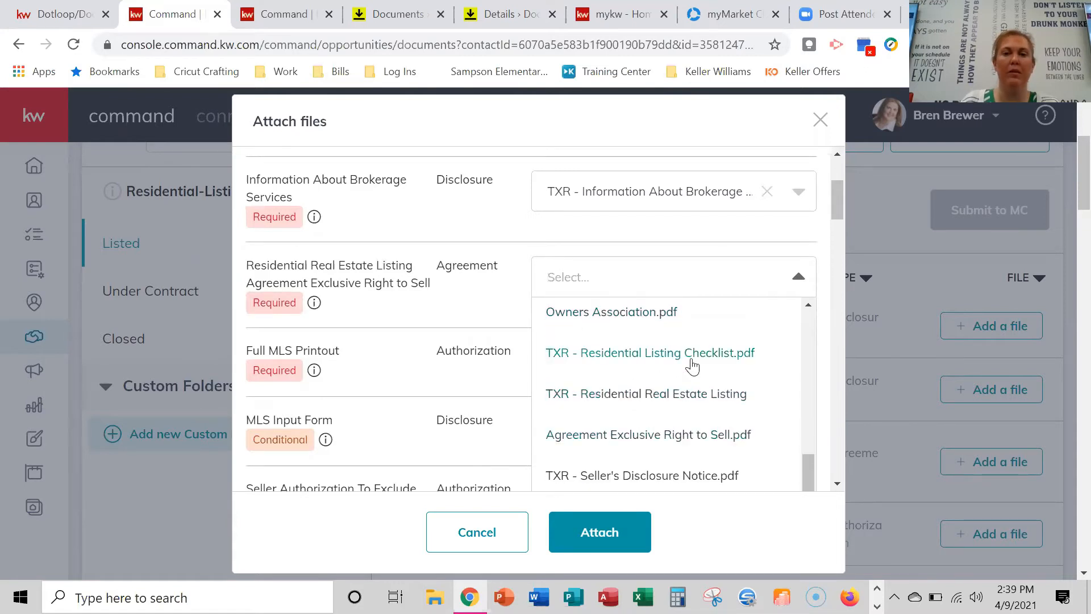
{"action": "left_click", "coordinate": [698, 359]}
{"action": "left_click", "coordinate": [698, 274]}
{"action": "scroll", "coordinate": [713, 364], "scroll_direction": "down", "scroll_amount": 4}
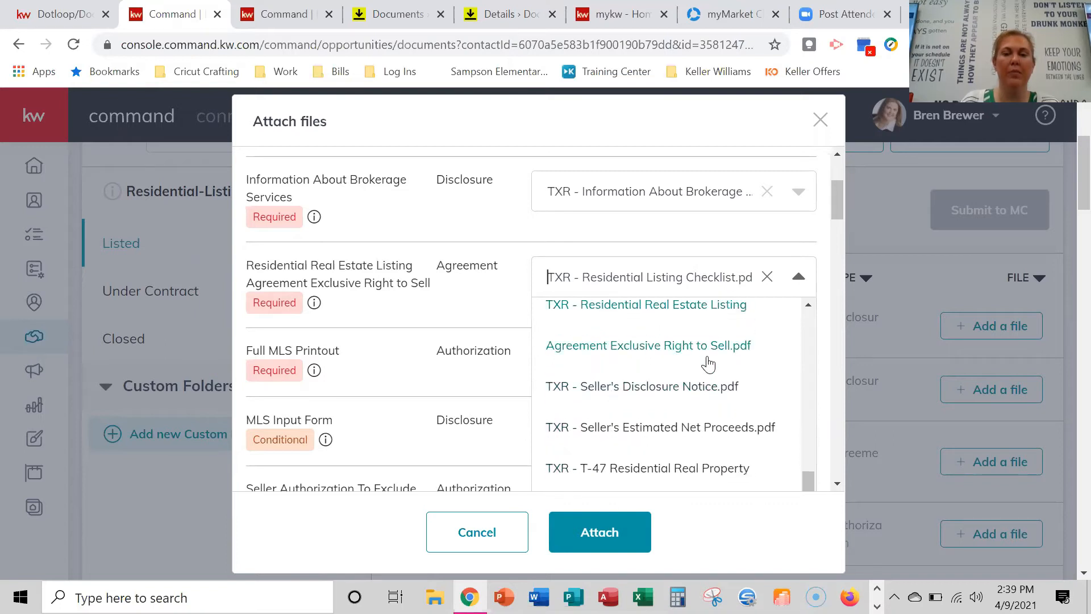
{"action": "left_click", "coordinate": [767, 277]}
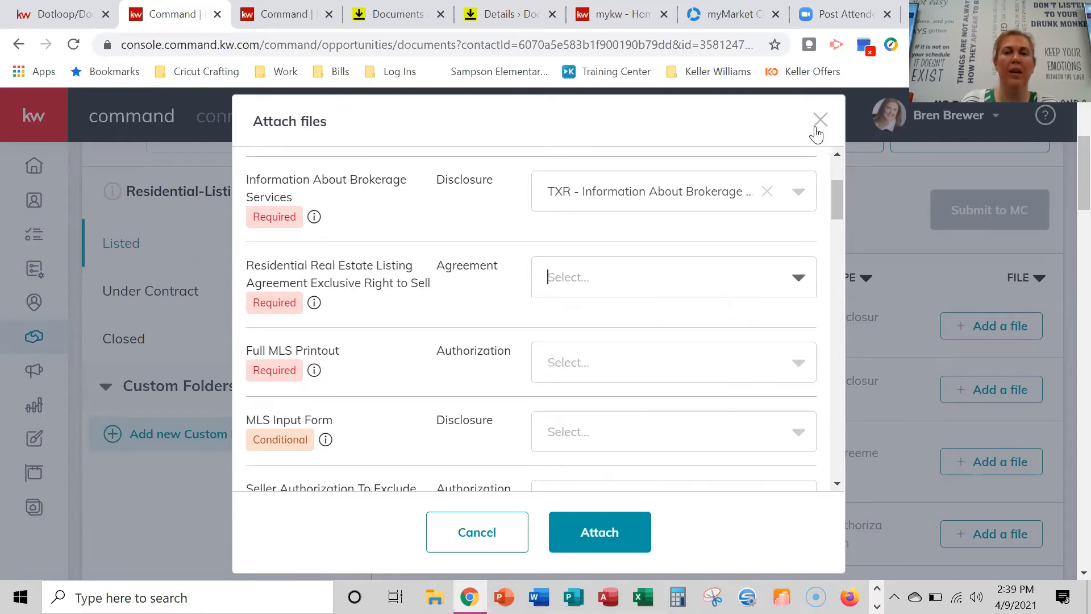
{"action": "left_click", "coordinate": [818, 120]}
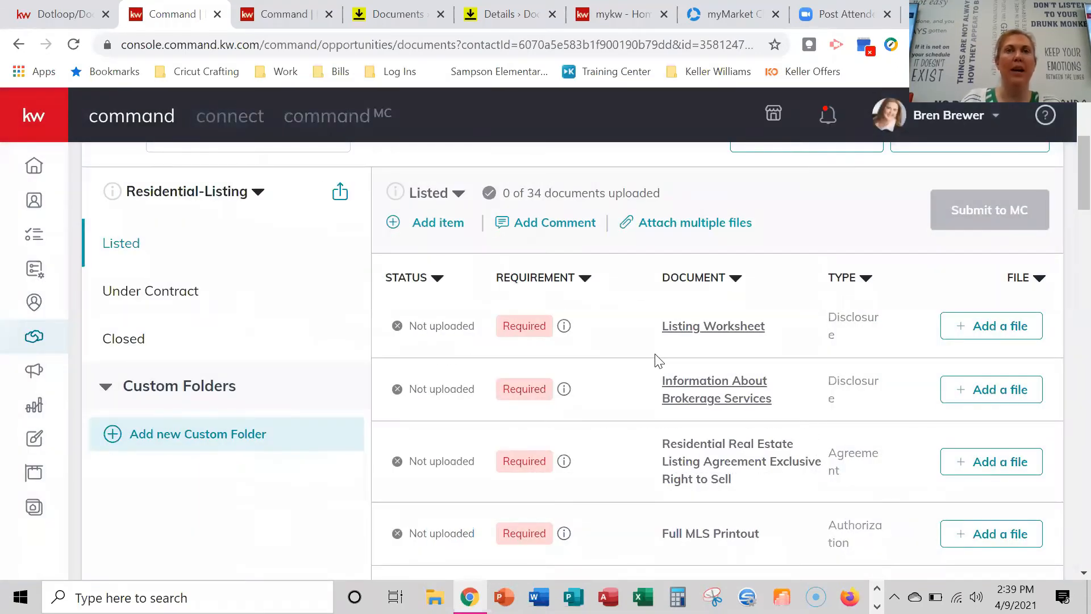
{"action": "scroll", "coordinate": [467, 321], "scroll_direction": "up", "scroll_amount": 3}
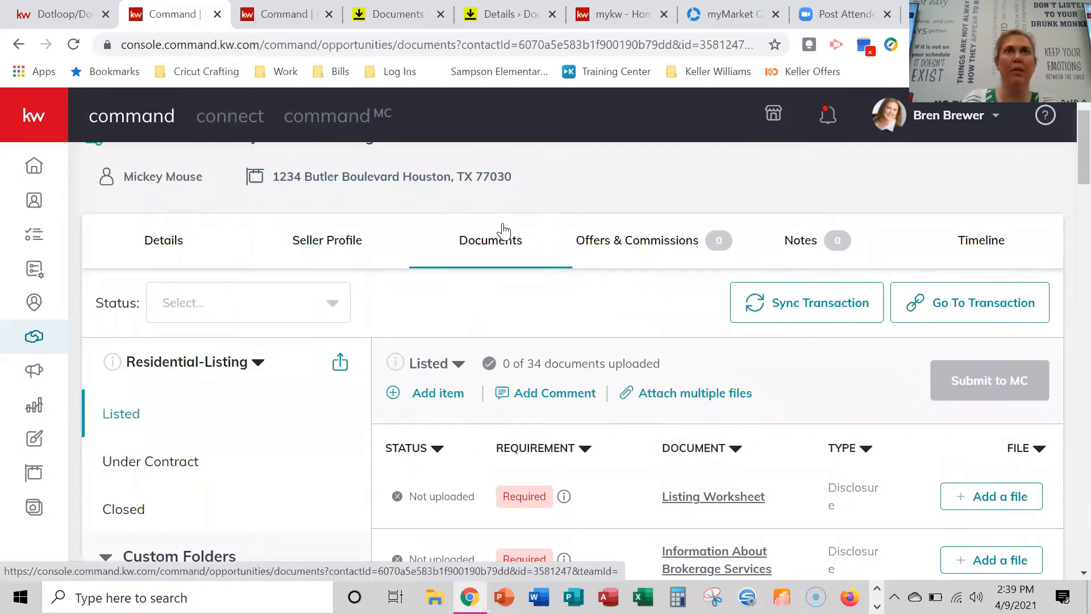
{"action": "scroll", "coordinate": [550, 321], "scroll_direction": "up", "scroll_amount": 1}
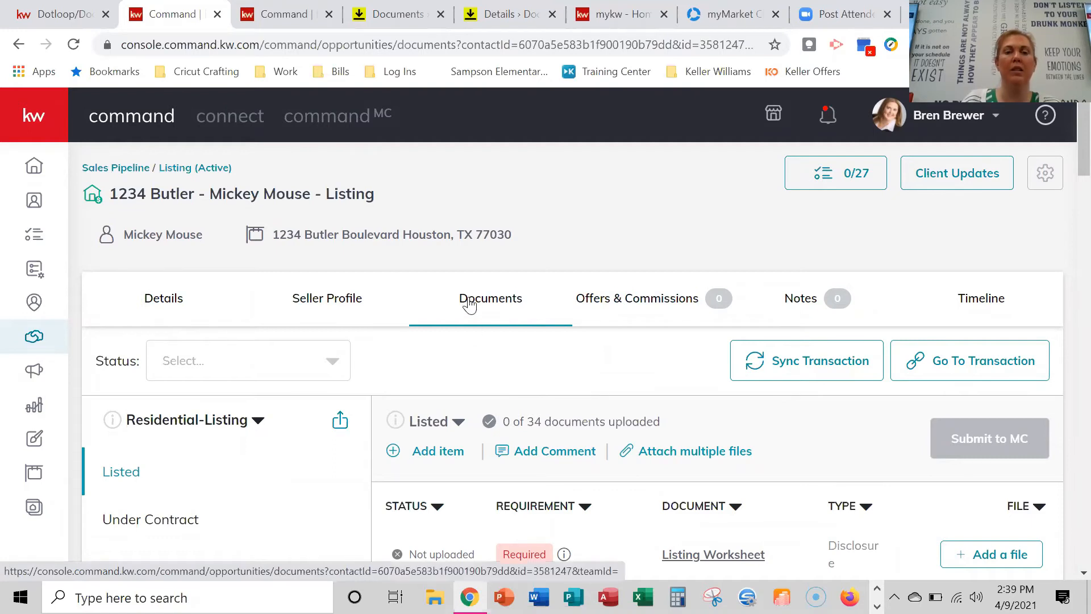
{"action": "scroll", "coordinate": [275, 341], "scroll_direction": "down", "scroll_amount": 1}
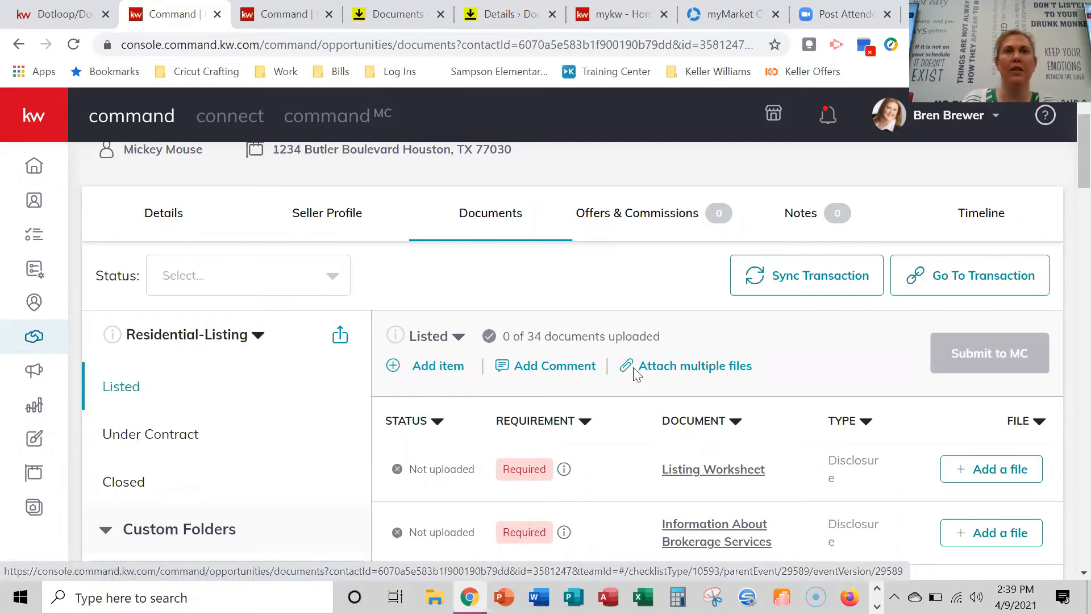
{"action": "scroll", "coordinate": [636, 374], "scroll_direction": "down", "scroll_amount": 1}
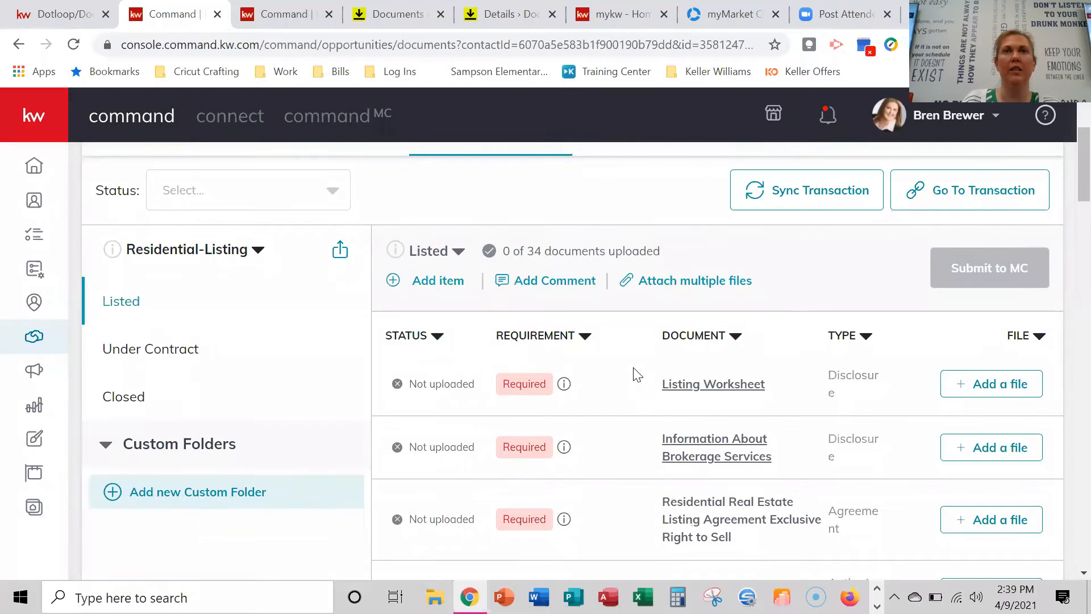
{"action": "scroll", "coordinate": [637, 374], "scroll_direction": "up", "scroll_amount": 1}
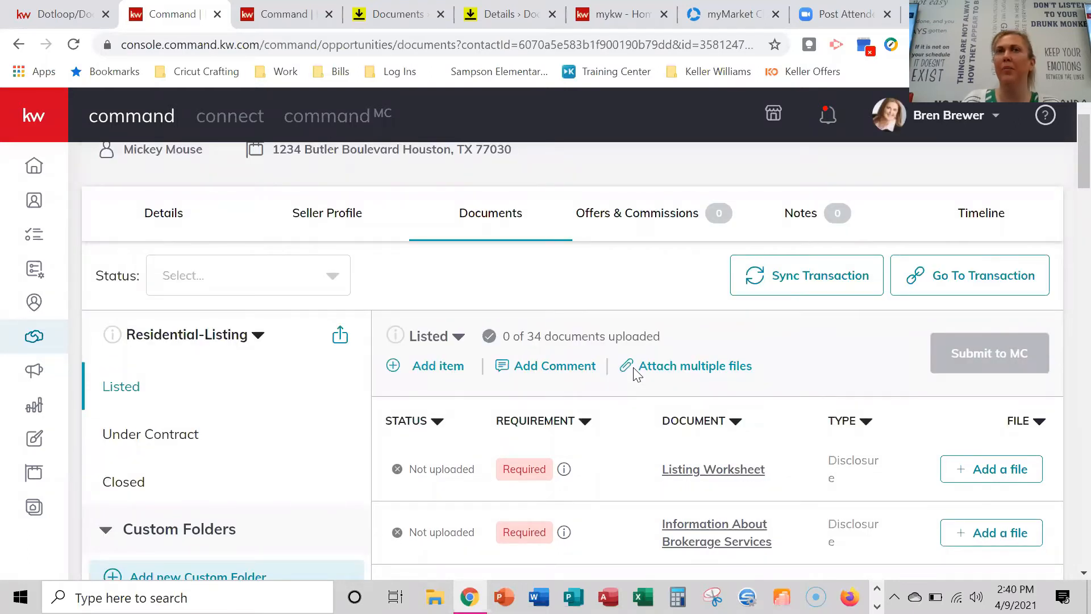
{"action": "scroll", "coordinate": [637, 374], "scroll_direction": "up", "scroll_amount": 1}
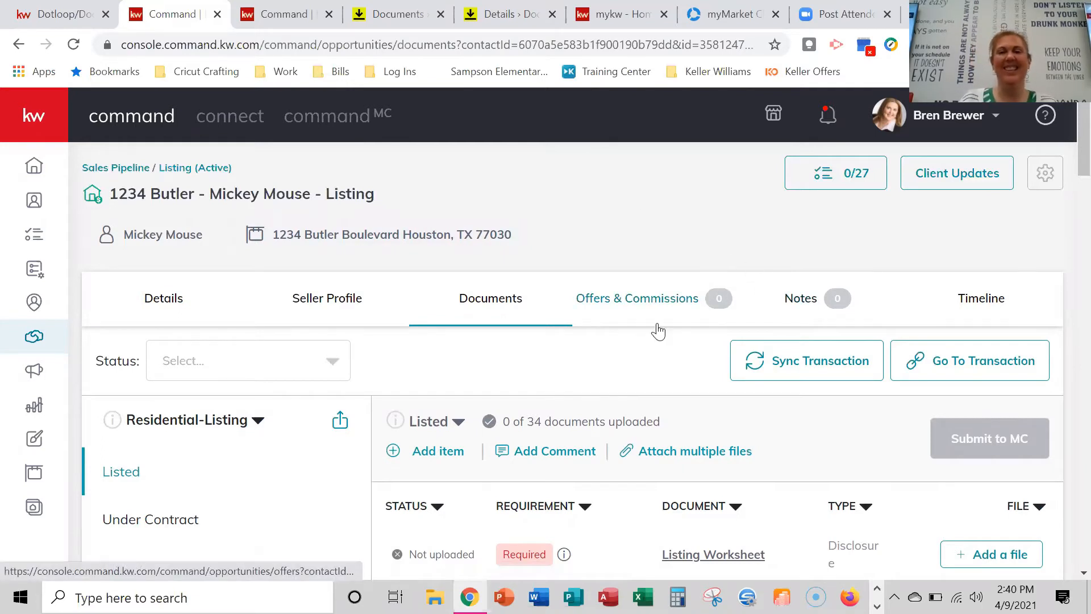
Reopen attaching from DocuSign, assigning KW 82 Listing Worksheet and KW 82 Texas Handgun Law files.
{"action": "scroll", "coordinate": [568, 397], "scroll_direction": "down", "scroll_amount": 2}
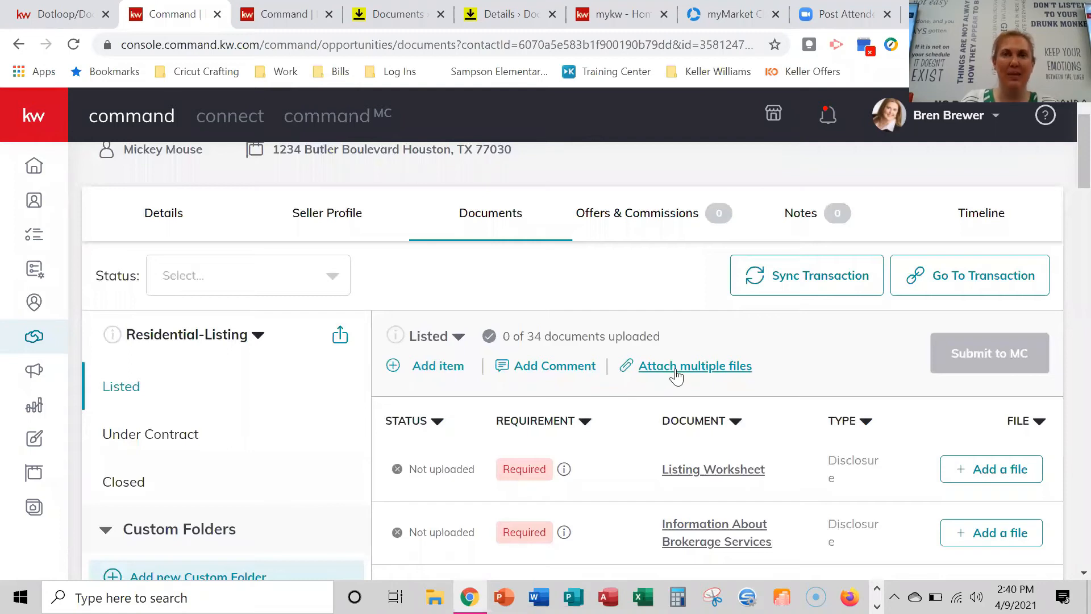
{"action": "left_click", "coordinate": [676, 373]}
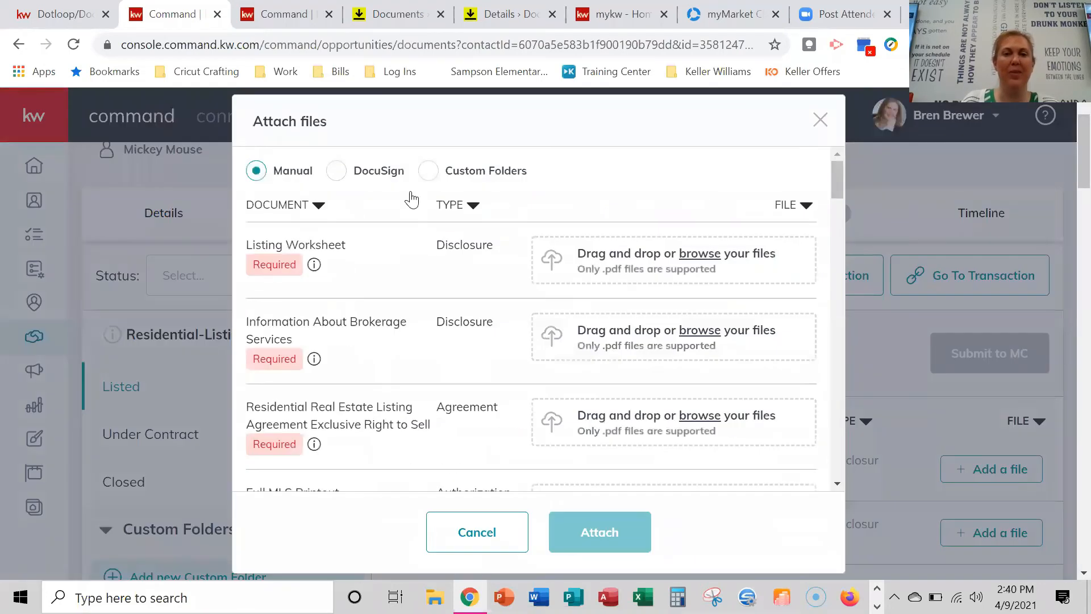
{"action": "left_click", "coordinate": [335, 172]}
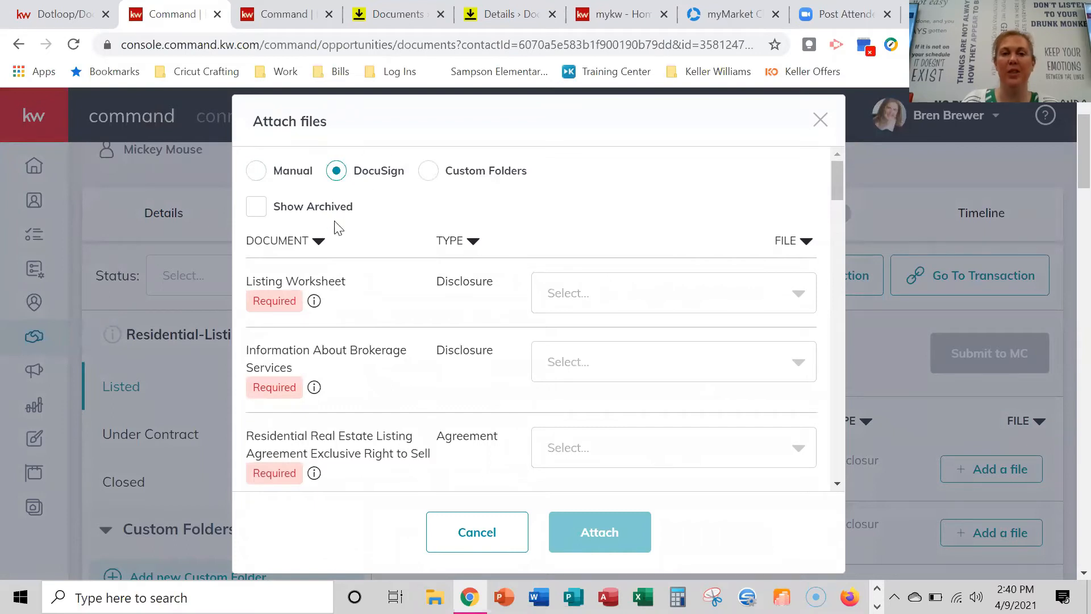
{"action": "scroll", "coordinate": [715, 273], "scroll_direction": "down", "scroll_amount": 1}
{"action": "left_click", "coordinate": [763, 209]}
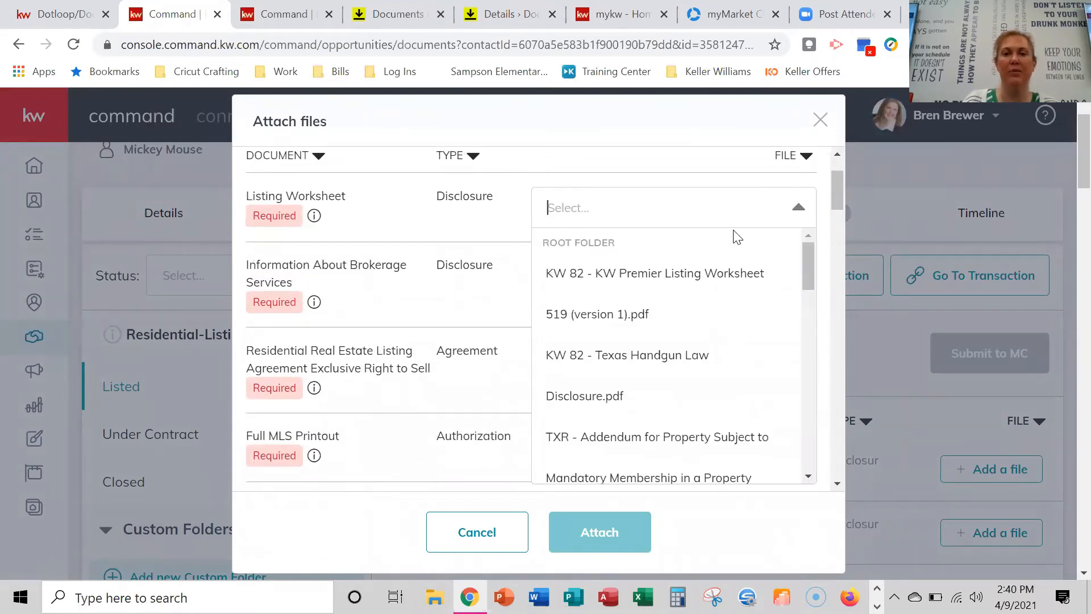
{"action": "left_click", "coordinate": [675, 275]}
{"action": "left_click", "coordinate": [652, 292]}
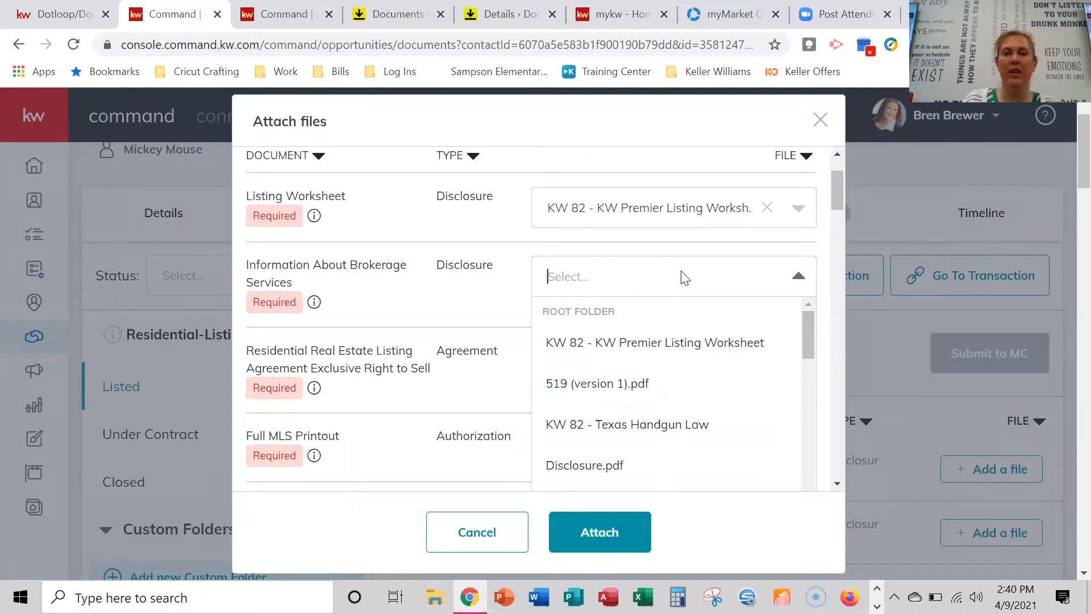
{"action": "scroll", "coordinate": [640, 358], "scroll_direction": "down", "scroll_amount": 4}
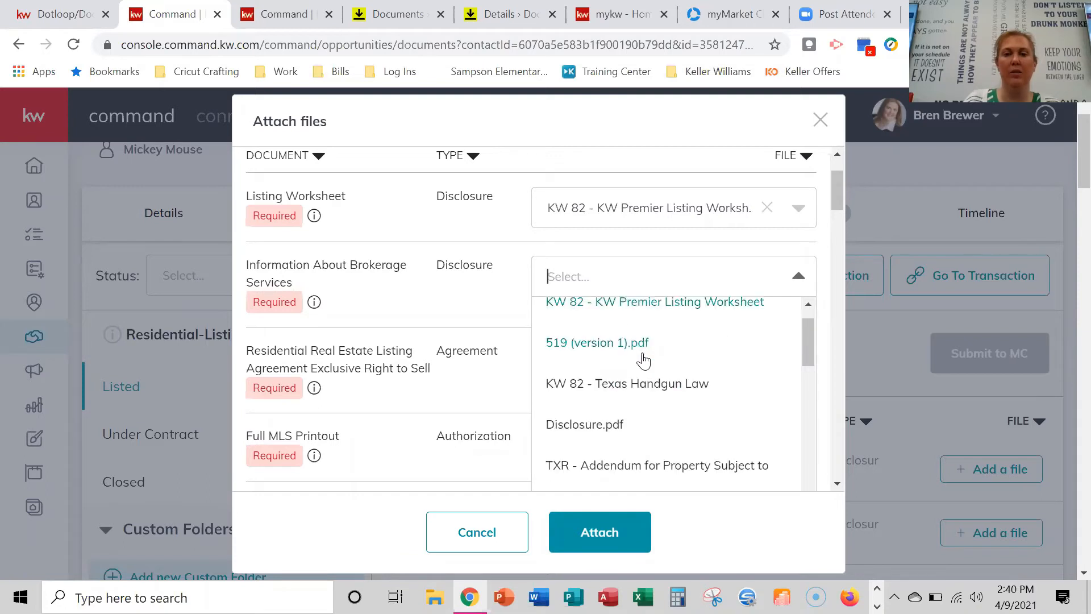
{"action": "scroll", "coordinate": [703, 407], "scroll_direction": "down", "scroll_amount": 2}
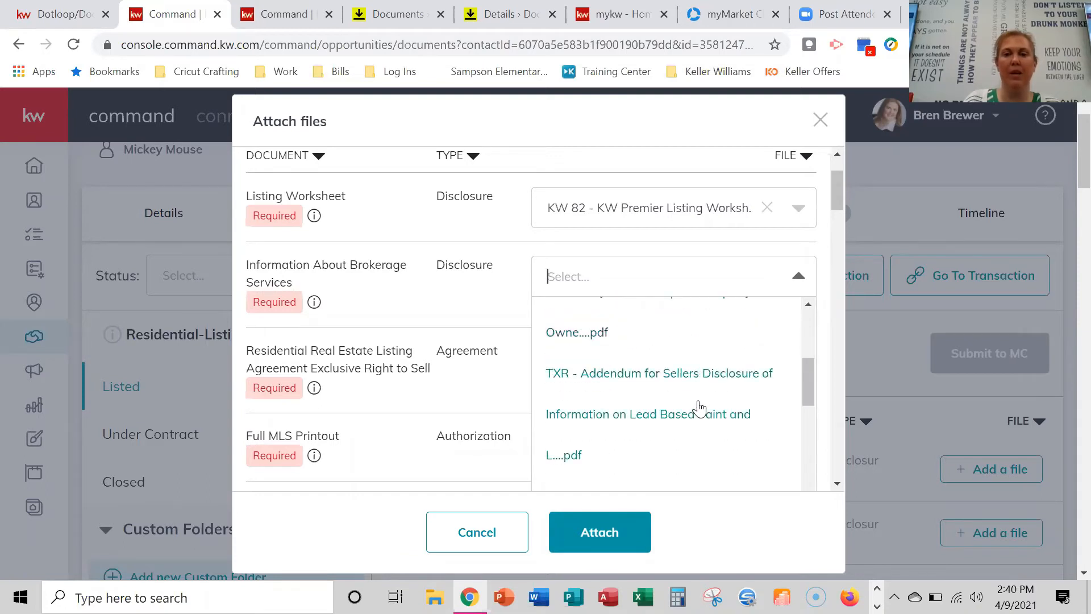
{"action": "scroll", "coordinate": [683, 418], "scroll_direction": "down", "scroll_amount": 4}
{"action": "scroll", "coordinate": [715, 425], "scroll_direction": "up", "scroll_amount": 10}
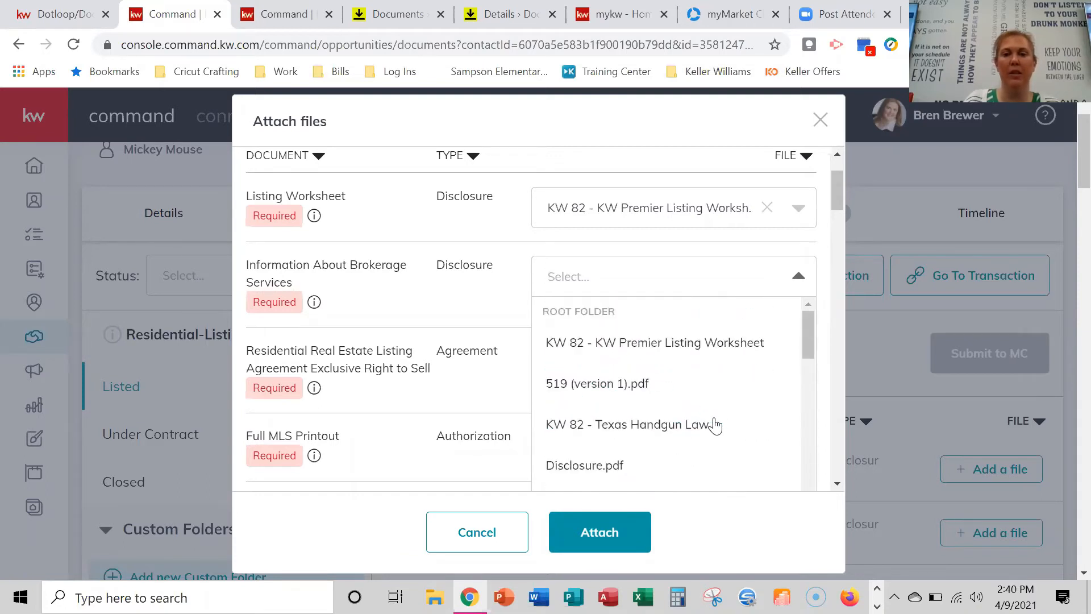
{"action": "left_click", "coordinate": [655, 434]}
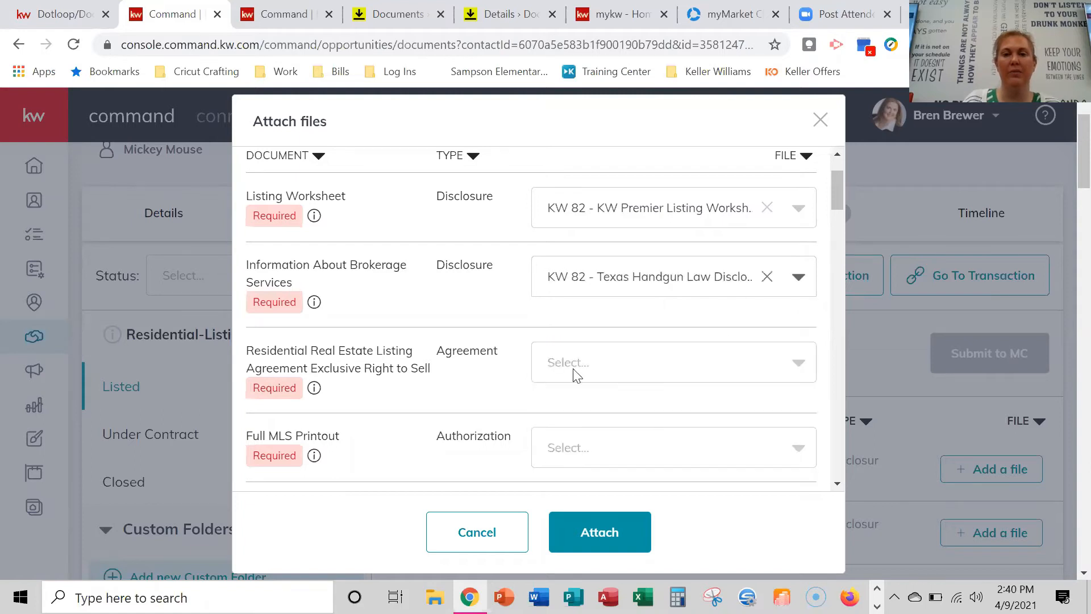
Assign TXR - Residential Real Estate Listing and the Mandatory Membership addendum, then attach all files.
{"action": "left_click", "coordinate": [613, 363]}
{"action": "scroll", "coordinate": [682, 448], "scroll_direction": "down", "scroll_amount": 6}
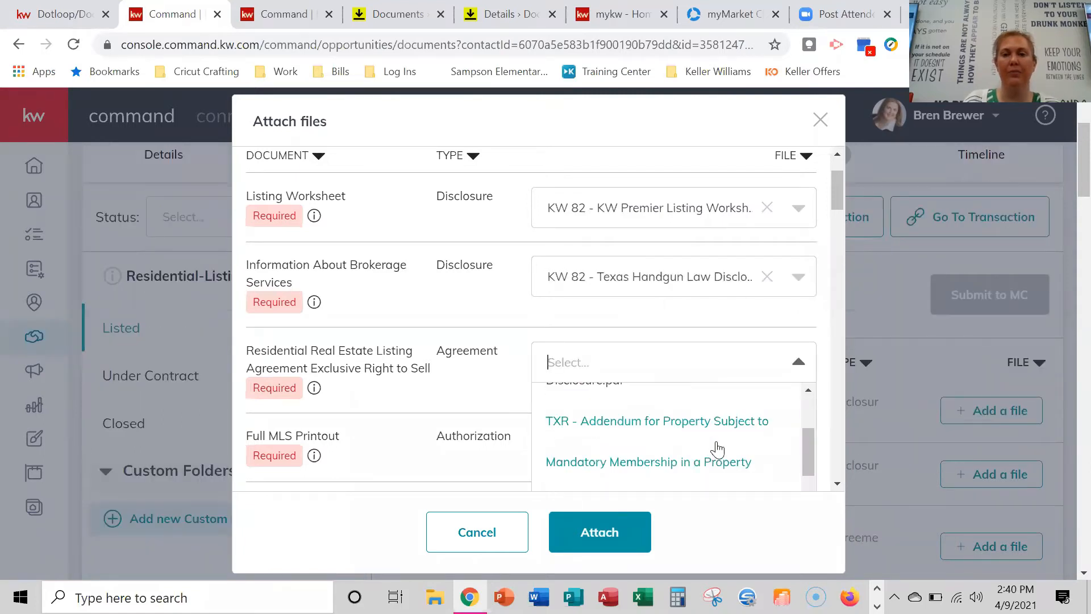
{"action": "scroll", "coordinate": [741, 449], "scroll_direction": "down", "scroll_amount": 2}
{"action": "scroll", "coordinate": [741, 449], "scroll_direction": "down", "scroll_amount": 5}
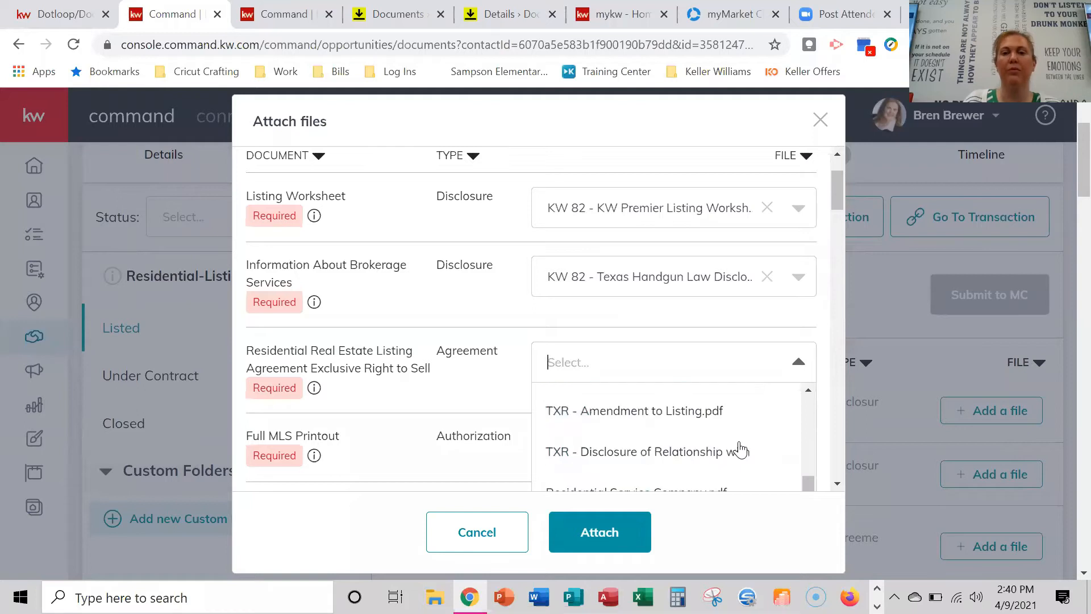
{"action": "scroll", "coordinate": [741, 449], "scroll_direction": "down", "scroll_amount": 4}
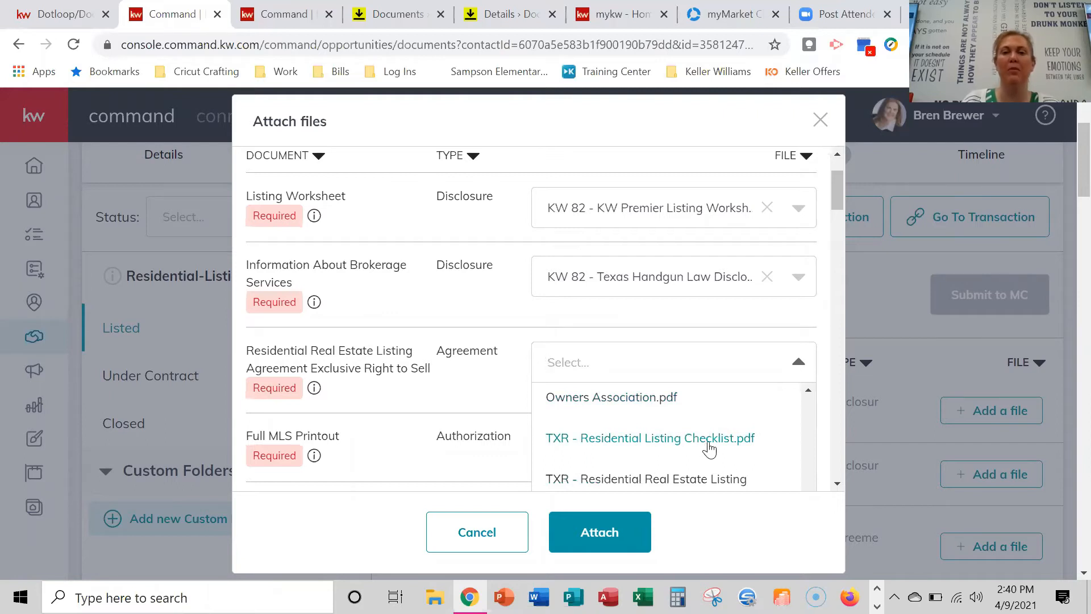
{"action": "scroll", "coordinate": [707, 448], "scroll_direction": "down", "scroll_amount": 2}
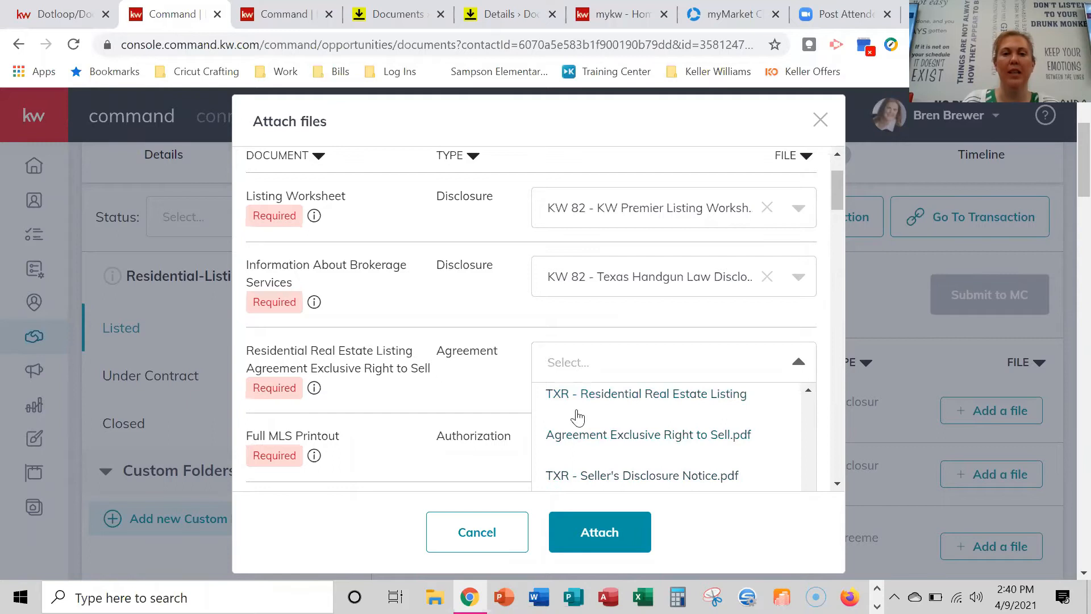
{"action": "left_click", "coordinate": [696, 449]}
{"action": "left_click", "coordinate": [689, 462]}
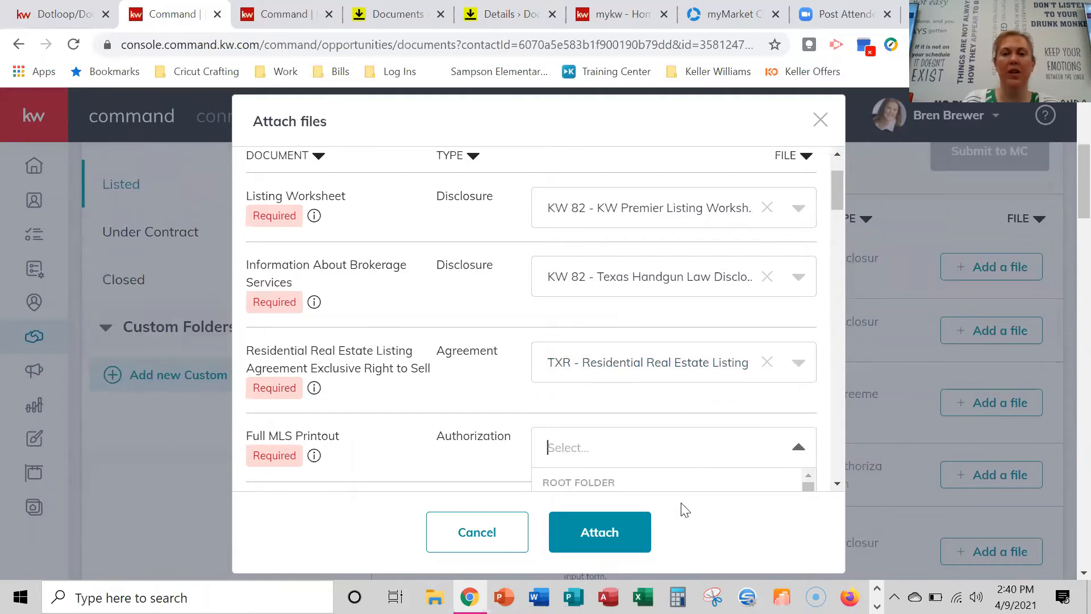
{"action": "scroll", "coordinate": [684, 451], "scroll_direction": "down", "scroll_amount": 5}
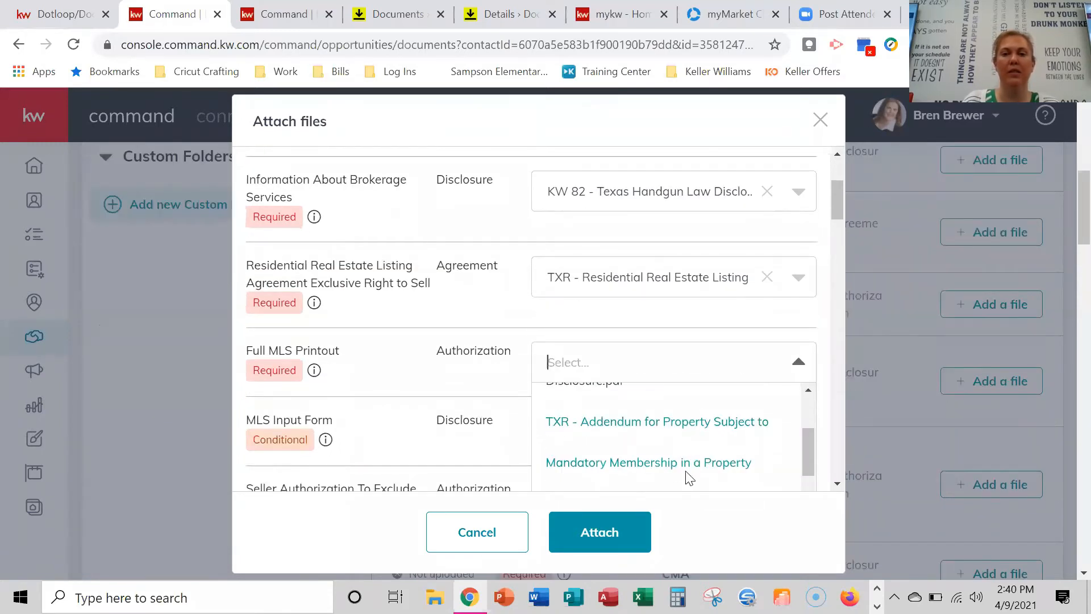
{"action": "left_click", "coordinate": [689, 472]}
{"action": "scroll", "coordinate": [625, 455], "scroll_direction": "down", "scroll_amount": 6}
{"action": "left_click", "coordinate": [613, 539]}
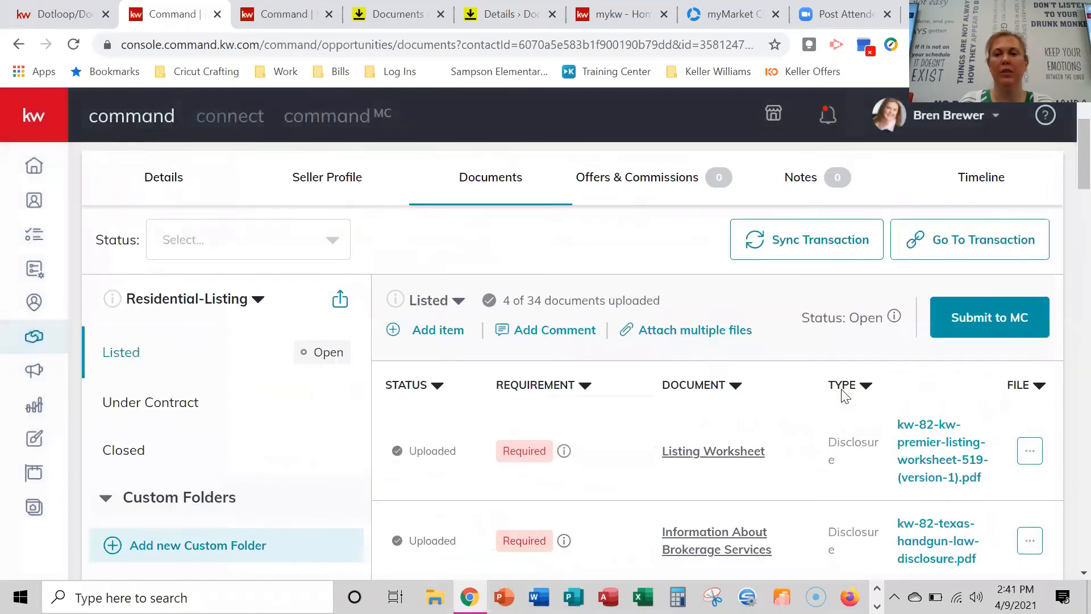
Submit the Listed checklist, with 4 of 34 documents uploaded, to MC.
{"action": "scroll", "coordinate": [909, 409], "scroll_direction": "down", "scroll_amount": 3}
{"action": "scroll", "coordinate": [931, 512], "scroll_direction": "down", "scroll_amount": 3}
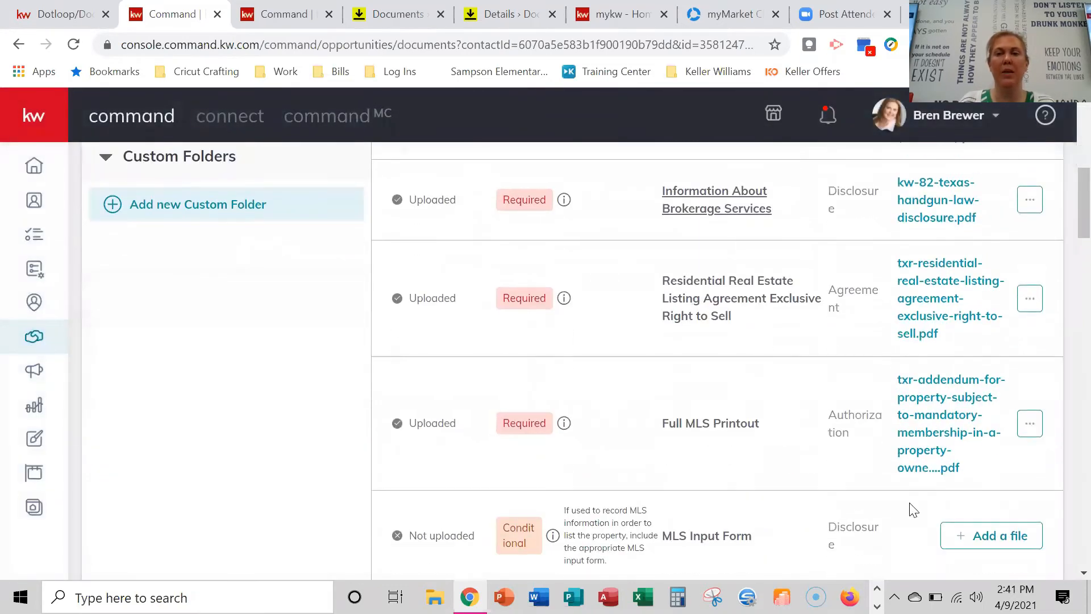
{"action": "scroll", "coordinate": [845, 500], "scroll_direction": "up", "scroll_amount": 5}
{"action": "scroll", "coordinate": [934, 454], "scroll_direction": "up", "scroll_amount": 3}
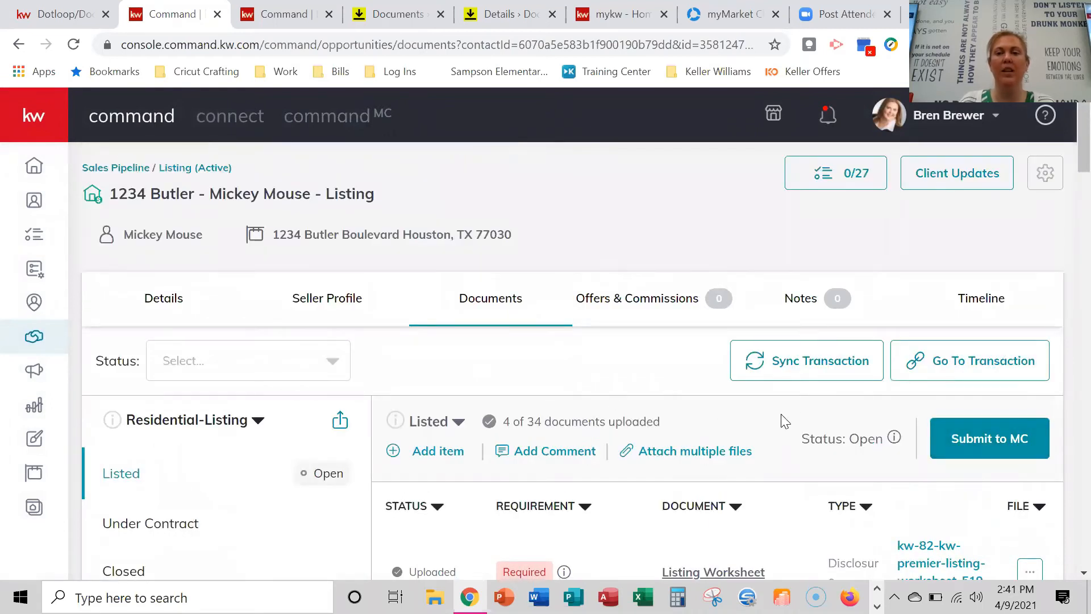
{"action": "scroll", "coordinate": [639, 472], "scroll_direction": "down", "scroll_amount": 3}
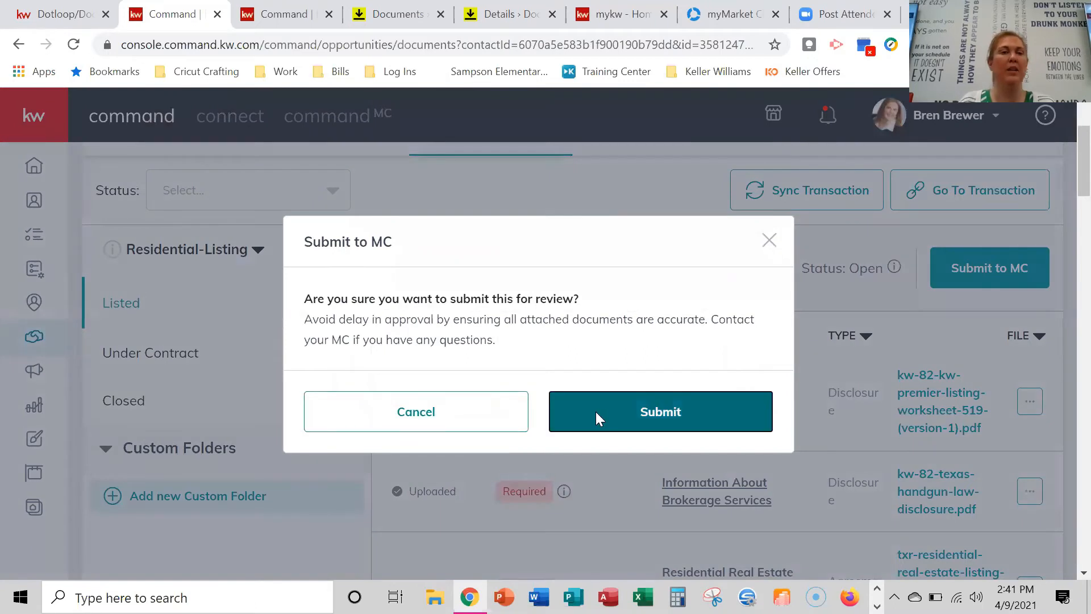
{"action": "left_click", "coordinate": [597, 418]}
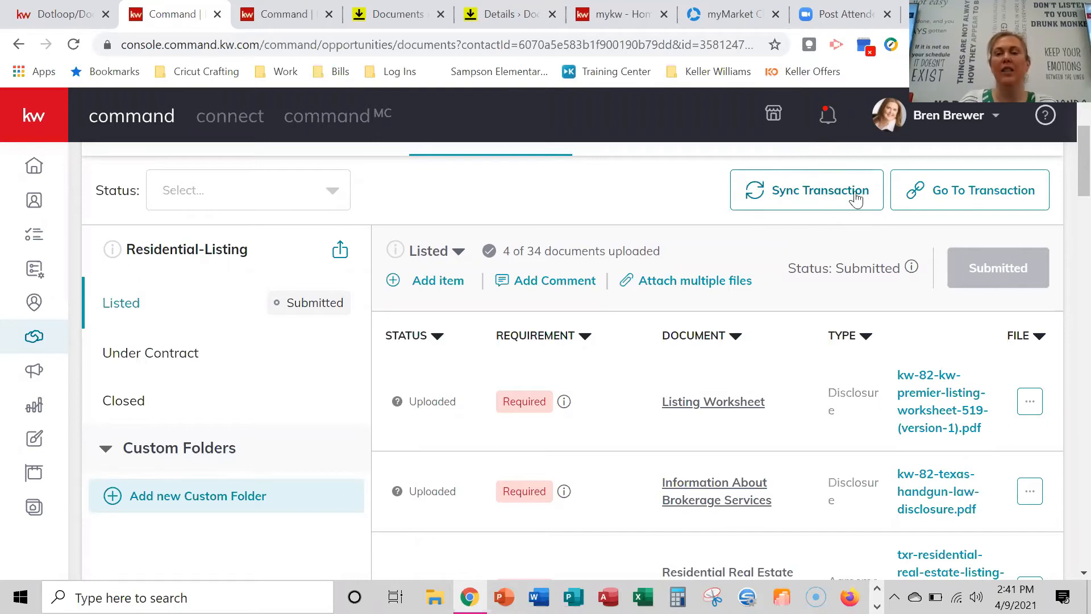
{"action": "scroll", "coordinate": [815, 324], "scroll_direction": "up", "scroll_amount": 3}
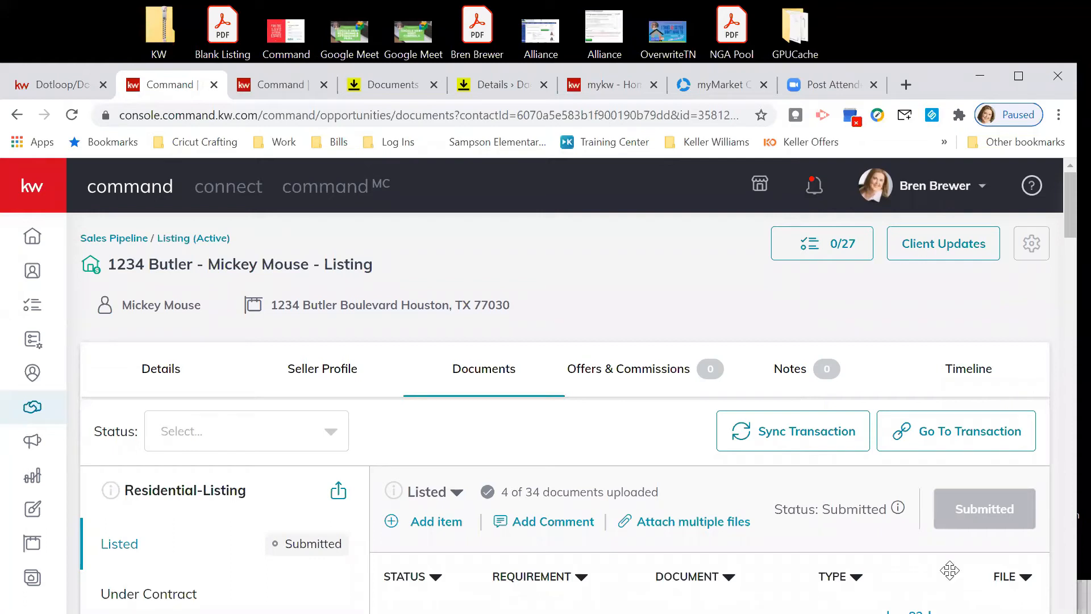
{"action": "left_click", "coordinate": [945, 437]}
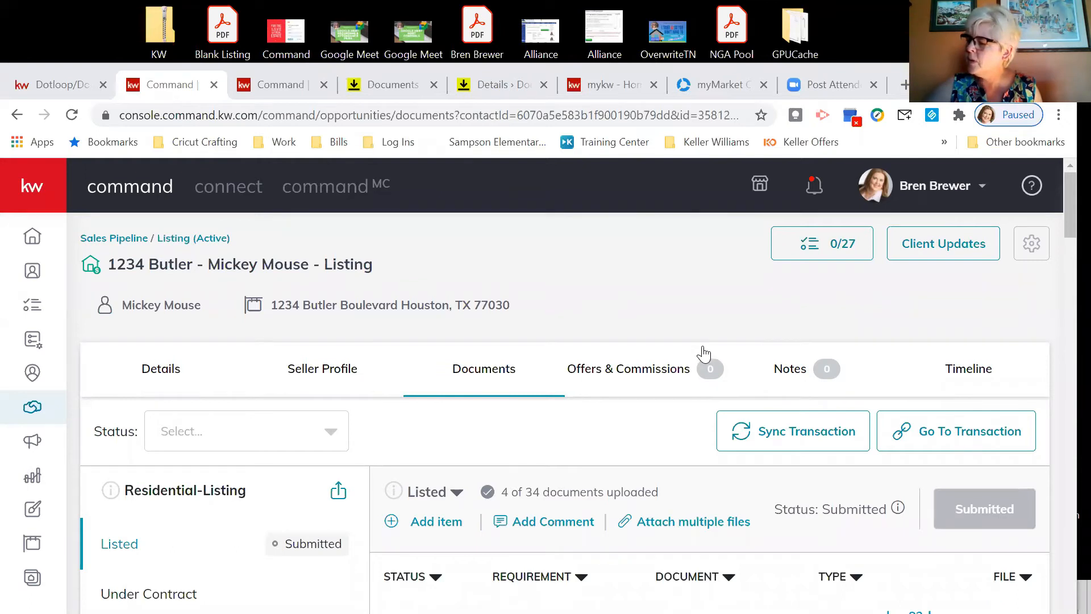
Rename the listing worksheet with an 'A. ' prefix on the Documents page.
{"action": "left_click", "coordinate": [391, 96]}
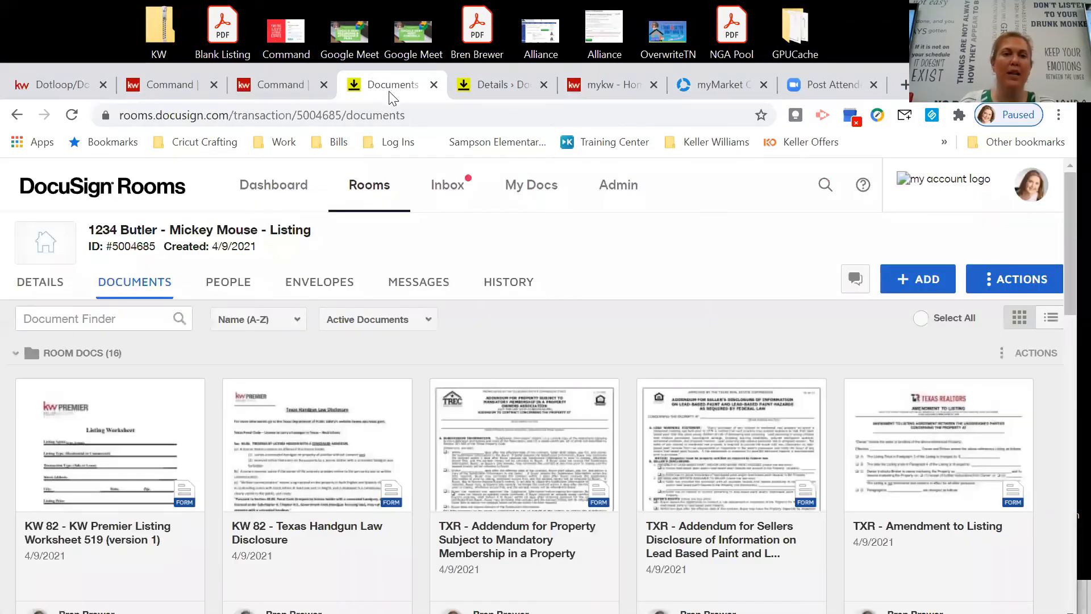
{"action": "scroll", "coordinate": [570, 367], "scroll_direction": "down", "scroll_amount": 3}
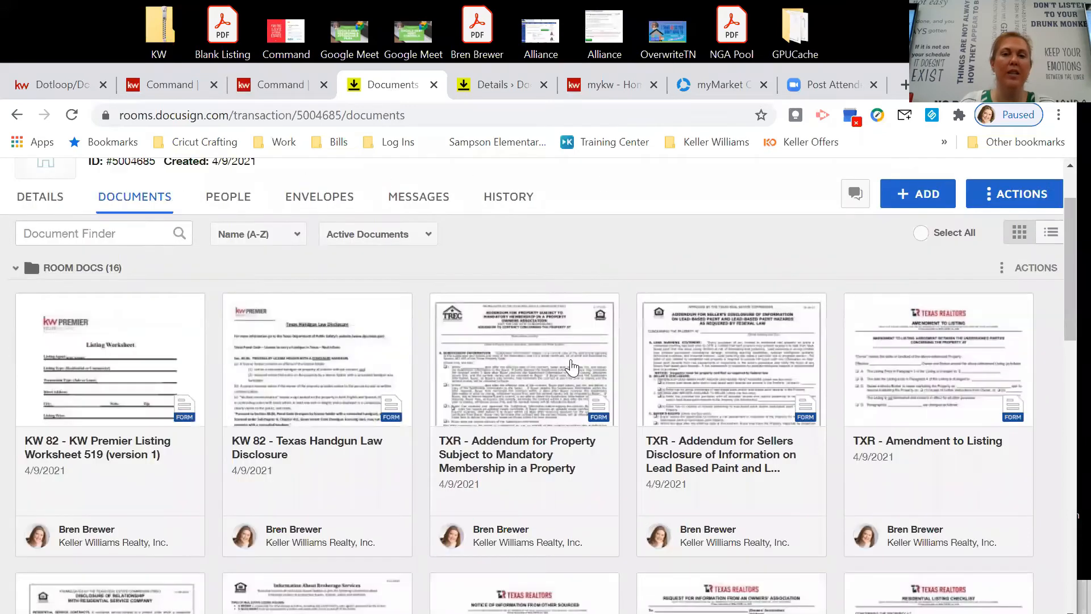
{"action": "scroll", "coordinate": [591, 330], "scroll_direction": "up", "scroll_amount": 3}
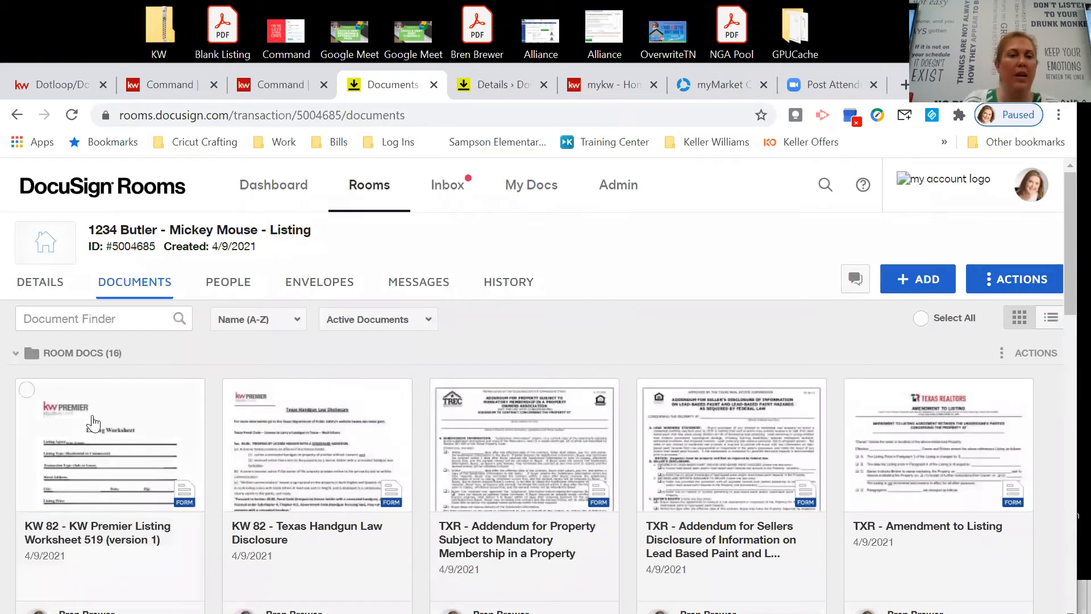
{"action": "scroll", "coordinate": [227, 428], "scroll_direction": "down", "scroll_amount": 3}
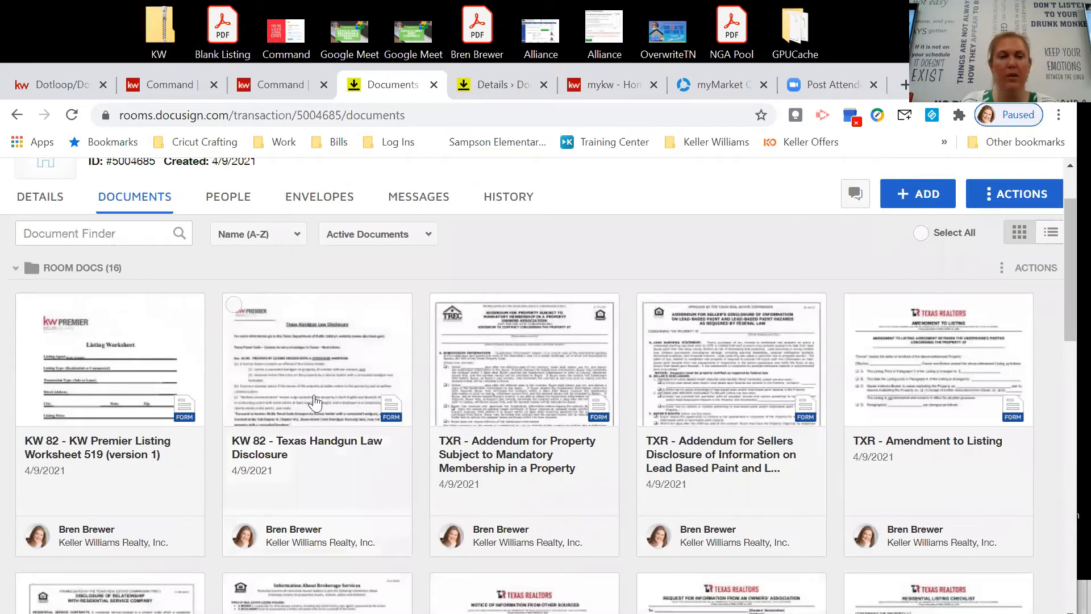
{"action": "right_click", "coordinate": [116, 357]}
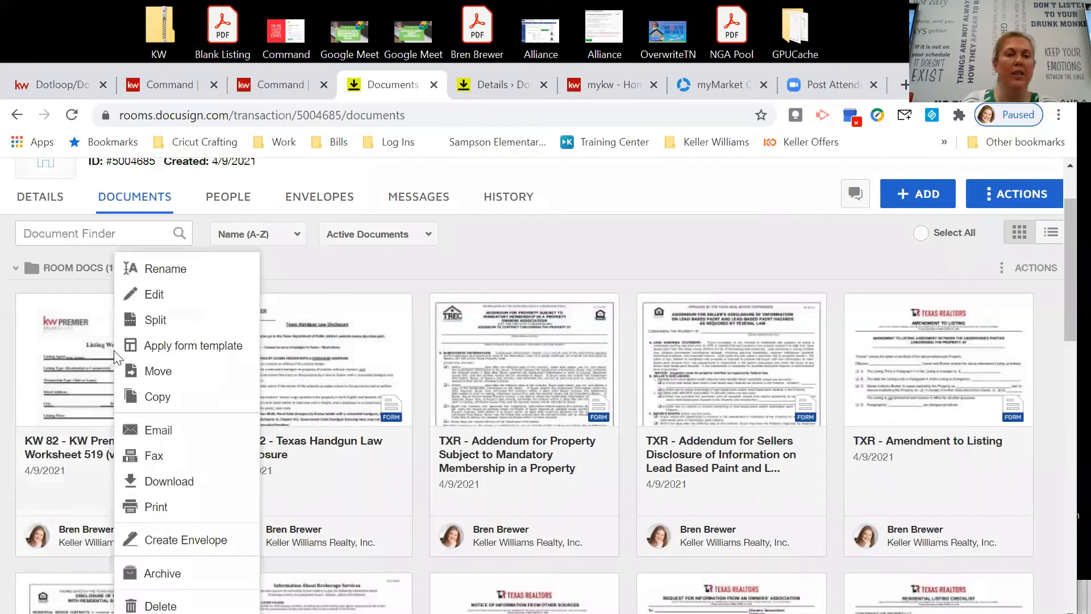
{"action": "left_click", "coordinate": [166, 268]}
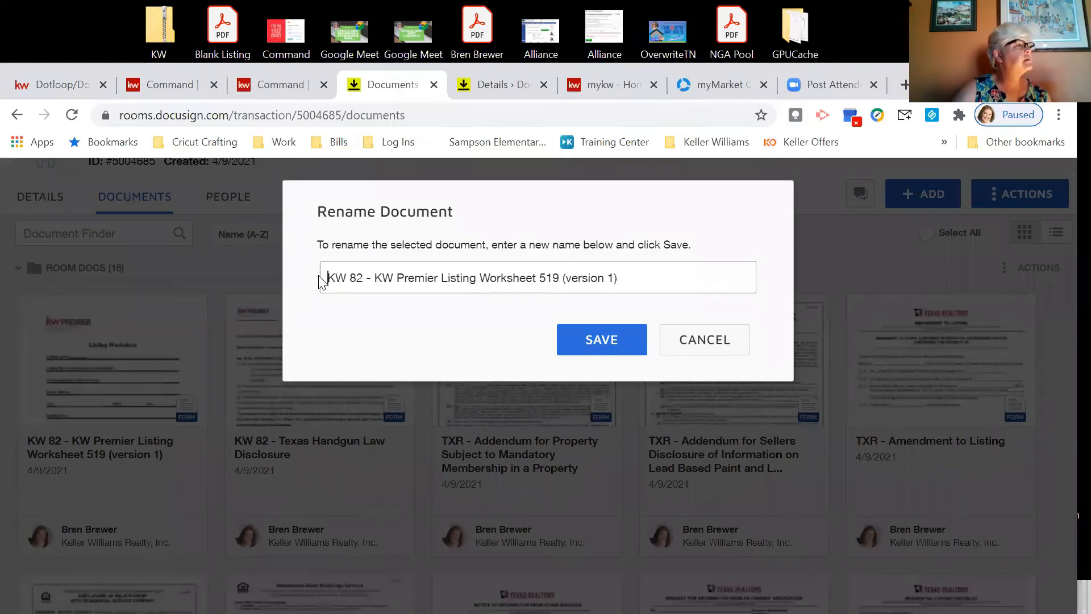
{"action": "type", "text": "AS."}
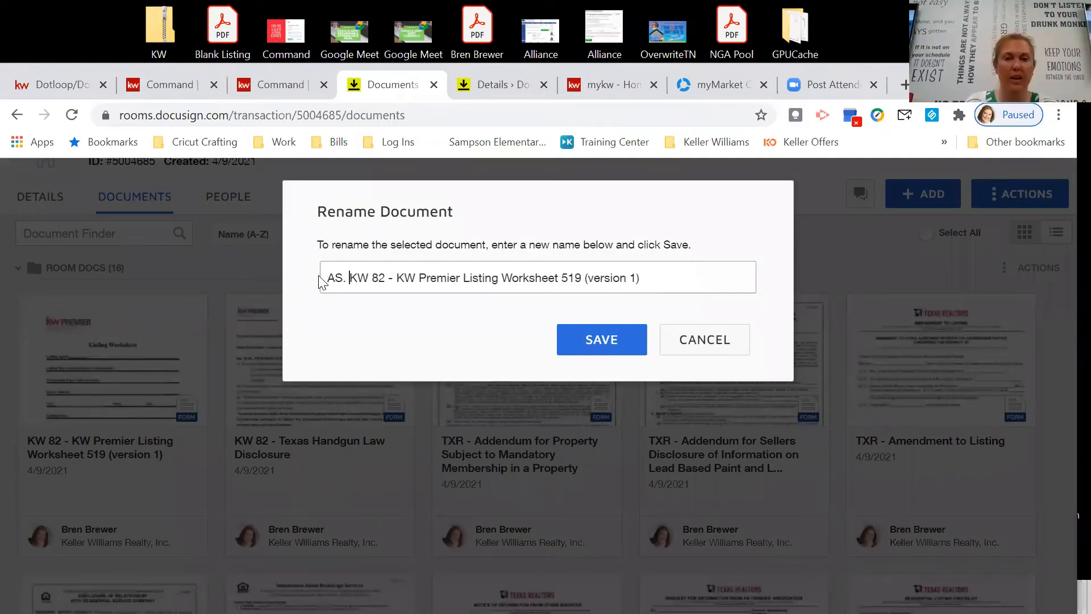
{"action": "key", "text": "BackSpace"}
{"action": "key", "text": "BackSpace"}
{"action": "key", "text": "BackSpace"}
{"action": "type", "text": "."}
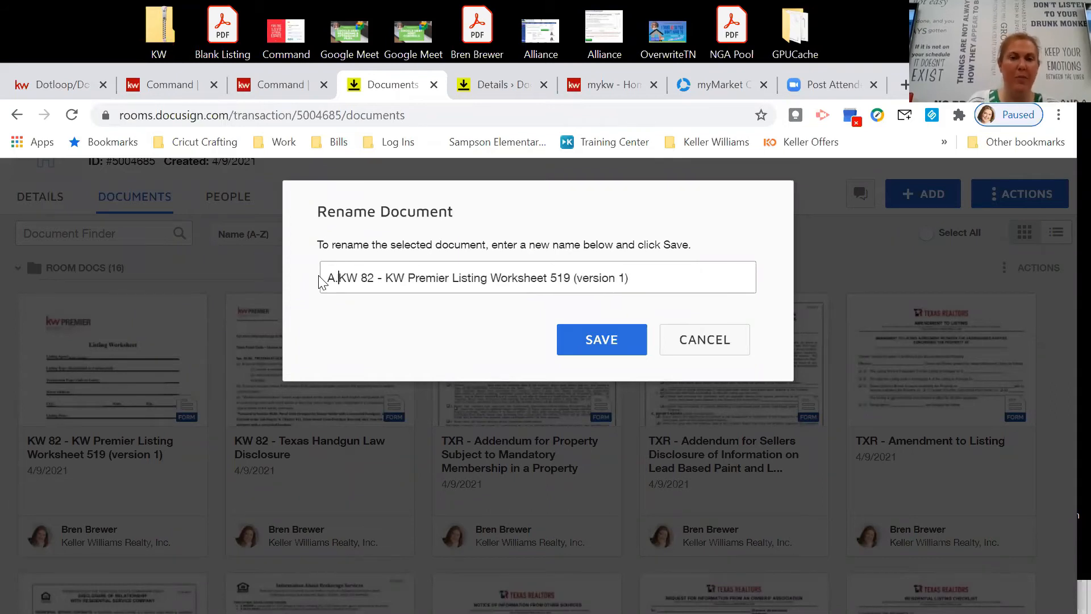
{"action": "left_click", "coordinate": [572, 339]}
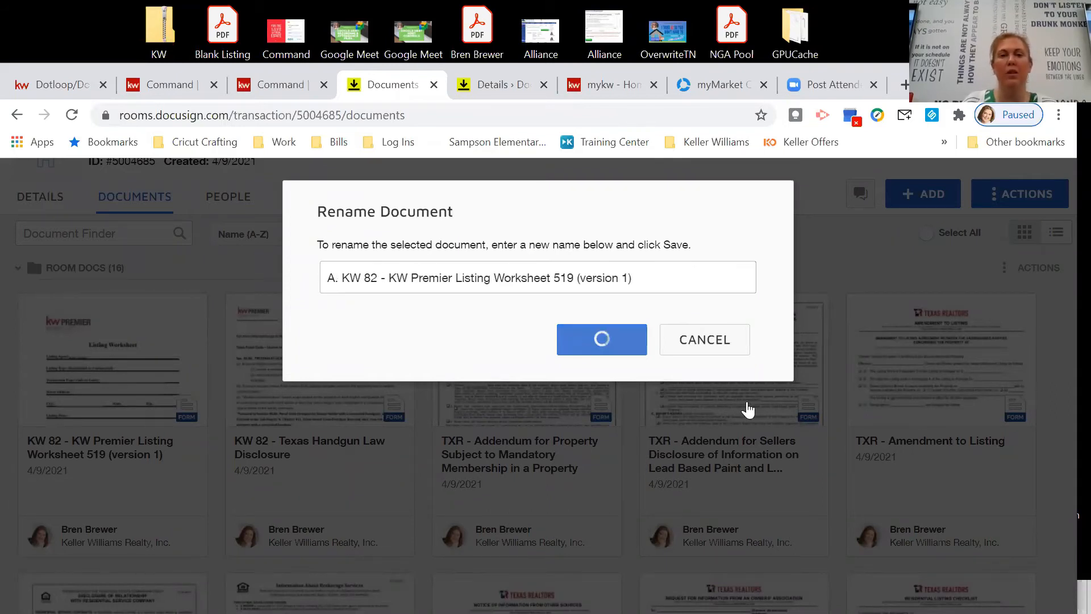
Rename the TXR Brokerage Services form with a 'B.' prefix before TXR.
{"action": "scroll", "coordinate": [420, 413], "scroll_direction": "down", "scroll_amount": 2}
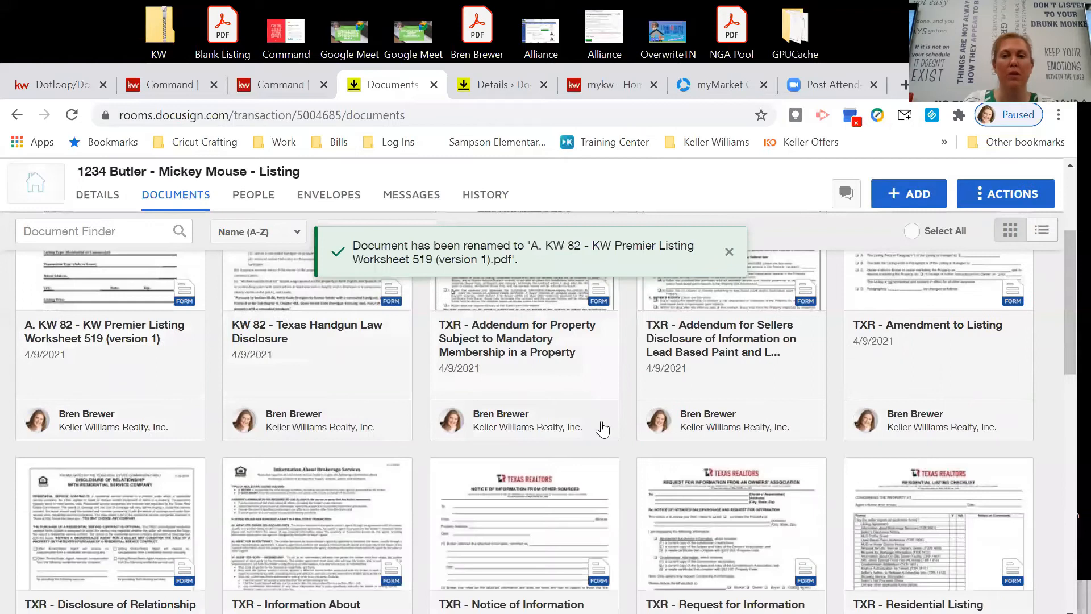
{"action": "scroll", "coordinate": [151, 375], "scroll_direction": "up", "scroll_amount": 2}
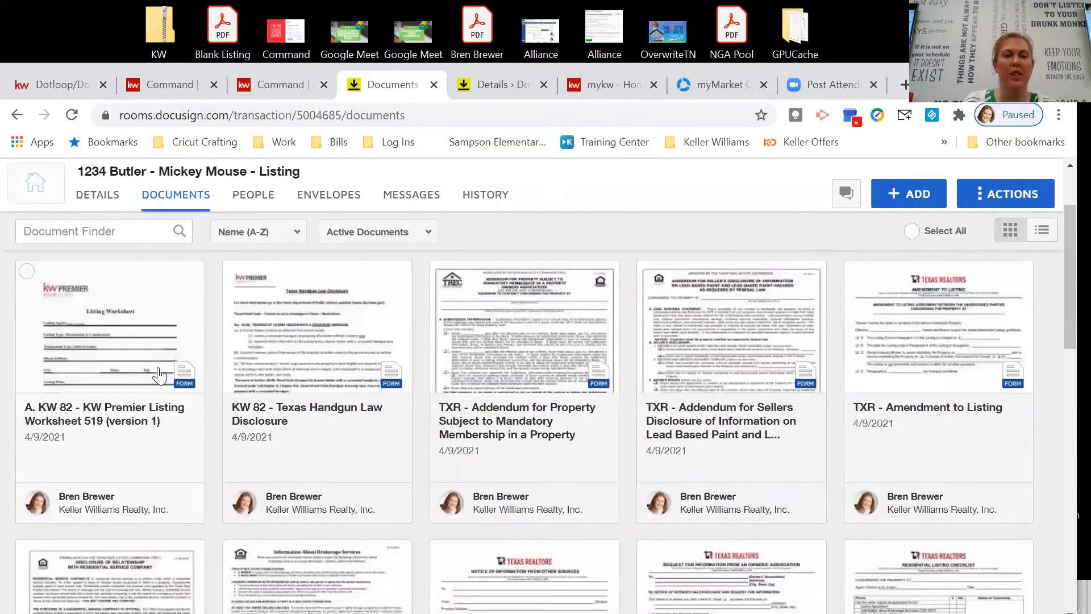
{"action": "scroll", "coordinate": [256, 383], "scroll_direction": "down", "scroll_amount": 3}
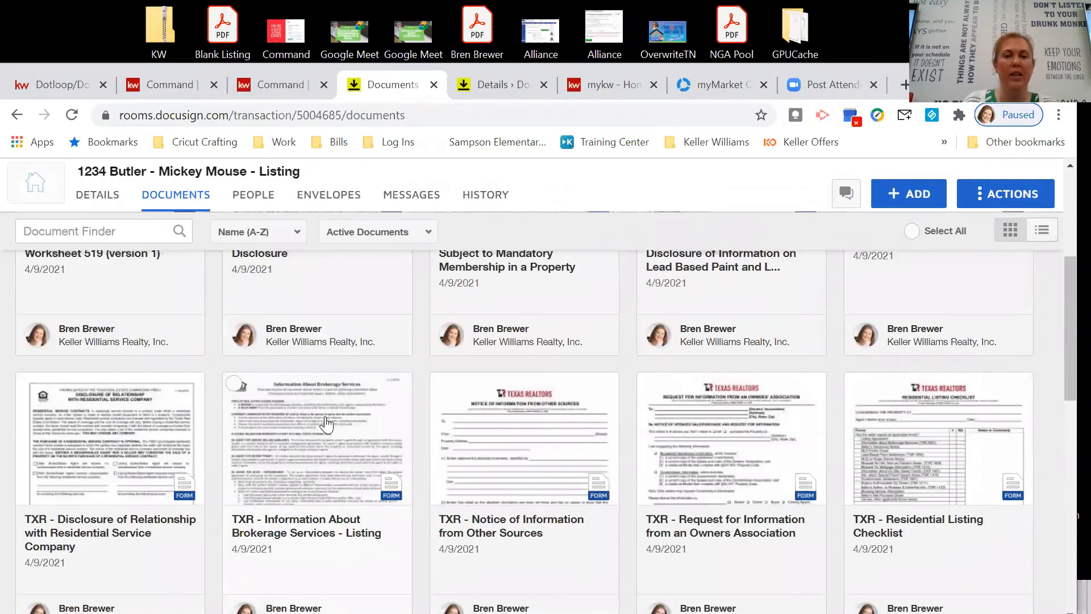
{"action": "right_click", "coordinate": [326, 424]}
{"action": "left_click", "coordinate": [364, 272]}
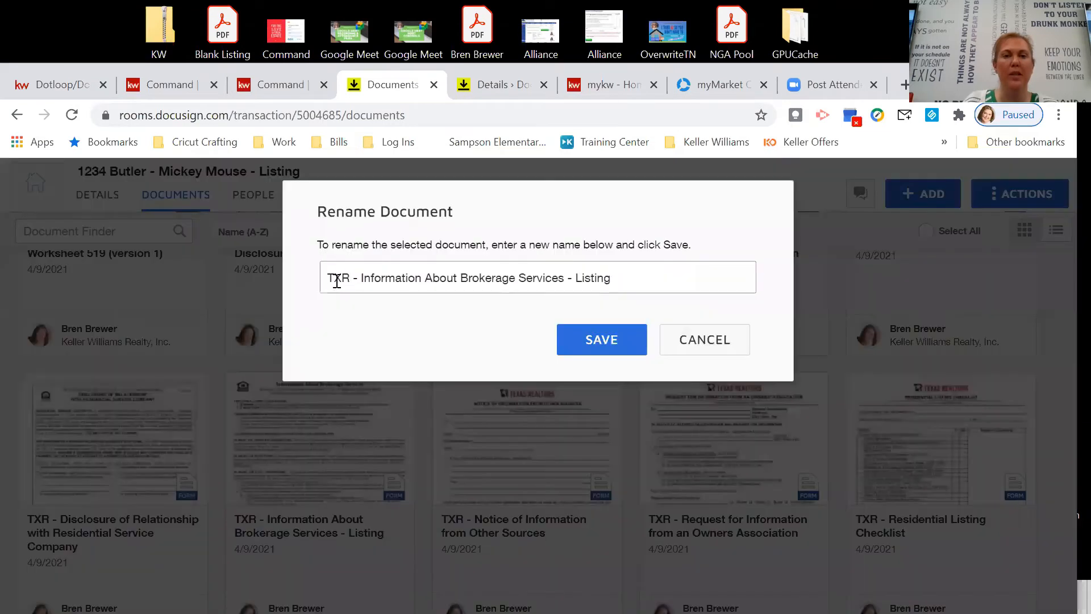
{"action": "left_click", "coordinate": [329, 271]}
{"action": "type", "text": "b"}
{"action": "key", "text": "BackSpace"}
{"action": "type", "text": "B."}
{"action": "left_click", "coordinate": [618, 341]}
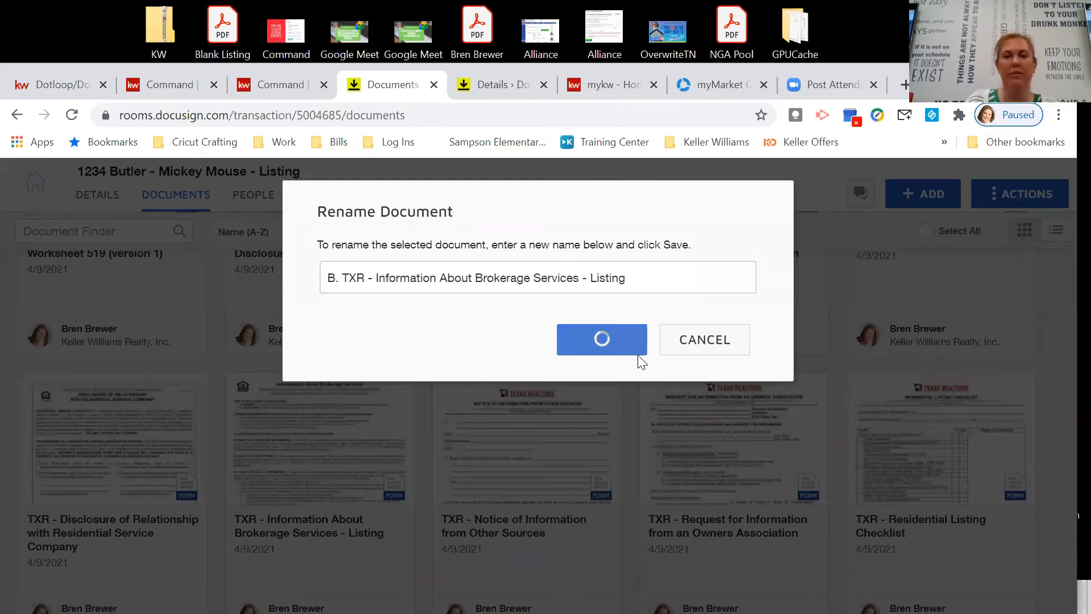
{"action": "scroll", "coordinate": [620, 389], "scroll_direction": "up", "scroll_amount": 4}
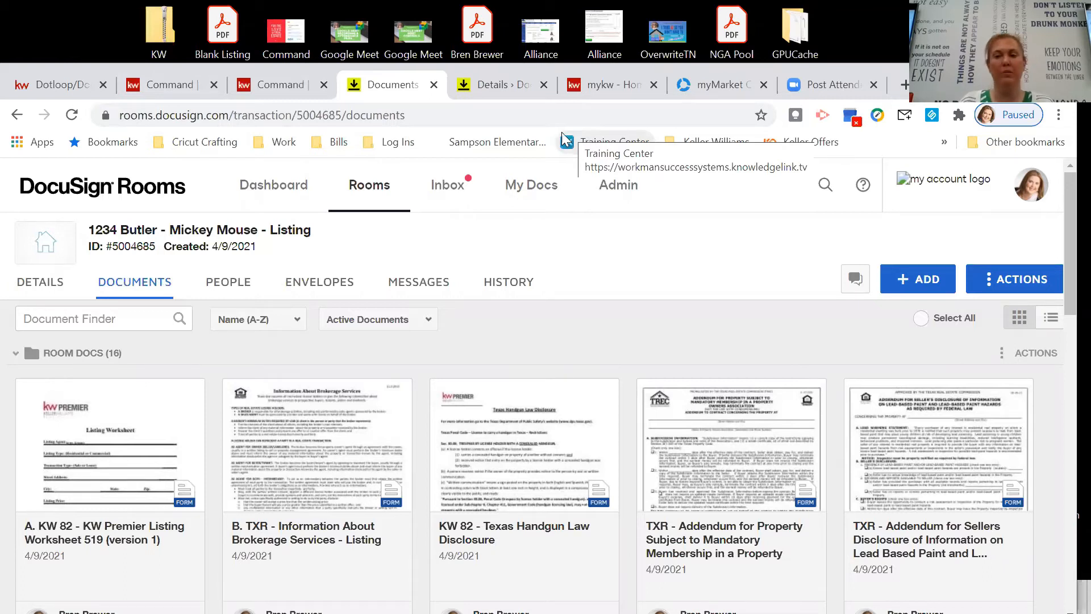
Add a folder named 'Listing Docs Signed' from the room's Actions menu.
{"action": "scroll", "coordinate": [484, 333], "scroll_direction": "down", "scroll_amount": 2}
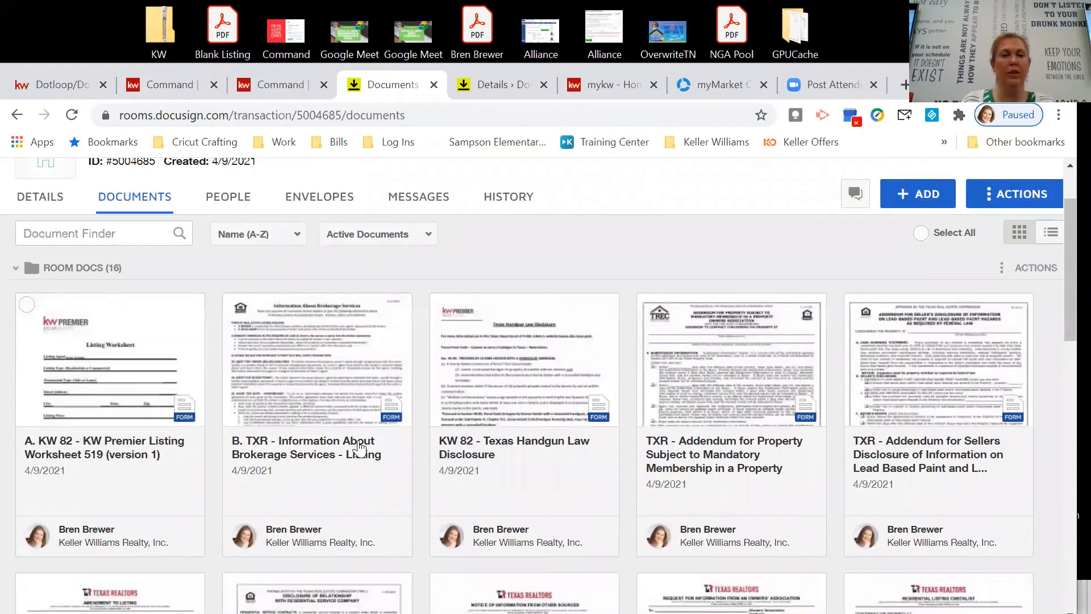
{"action": "scroll", "coordinate": [719, 344], "scroll_direction": "up", "scroll_amount": 2}
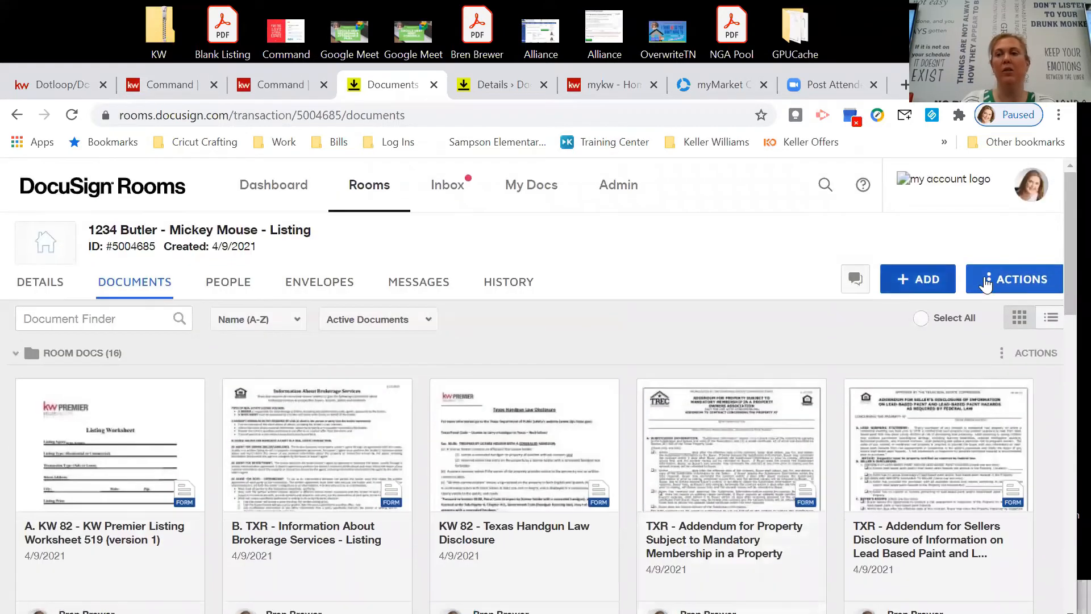
{"action": "left_click", "coordinate": [1015, 282]}
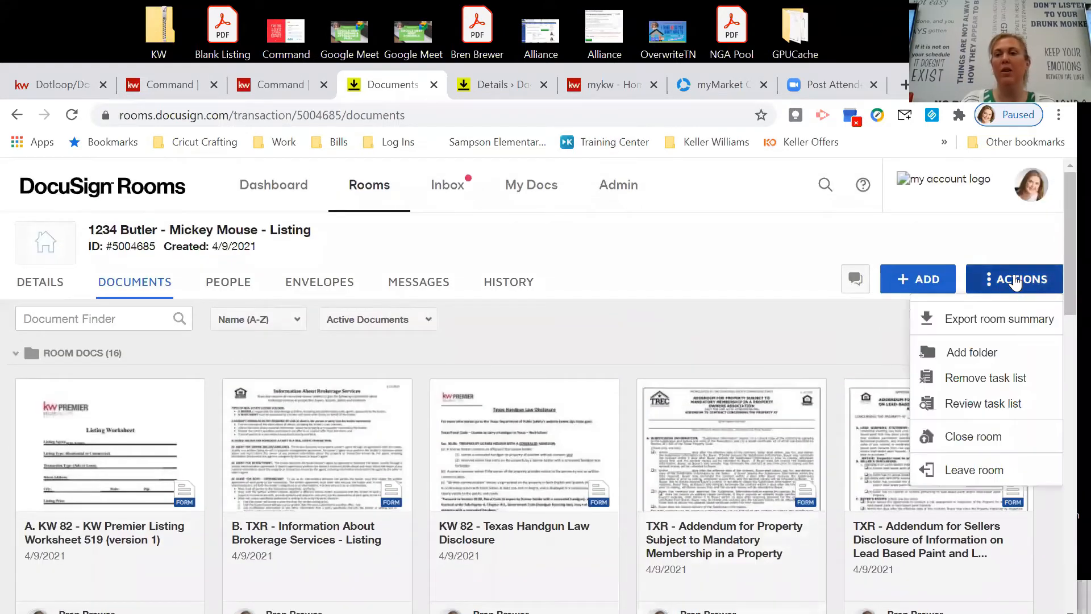
{"action": "left_click", "coordinate": [992, 350]}
{"action": "type", "text": "Listing"}
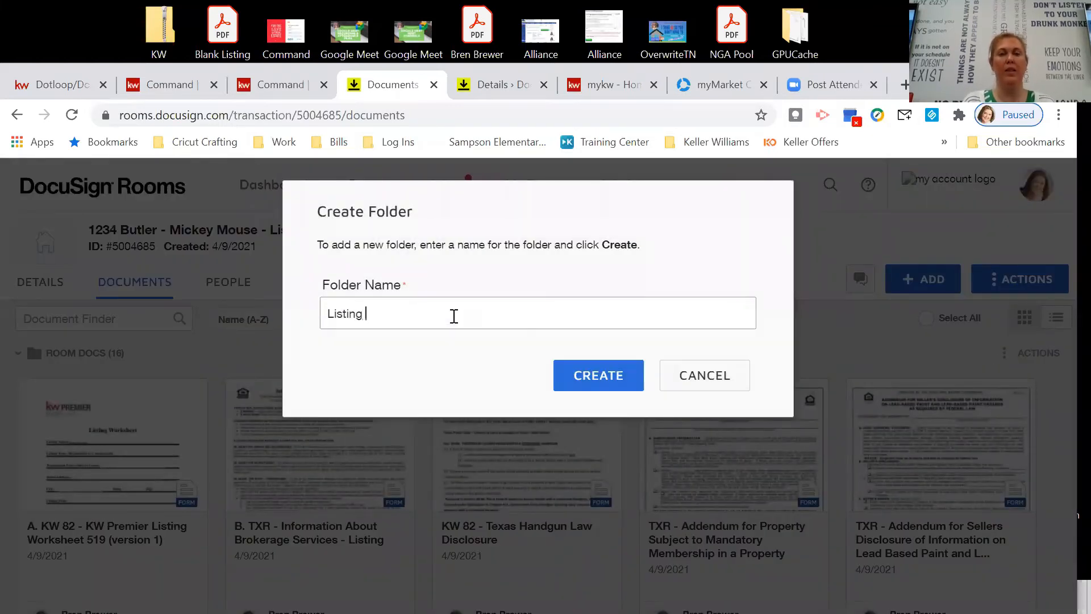
{"action": "type", "text": " Docs Signed"}
{"action": "left_click", "coordinate": [576, 370]}
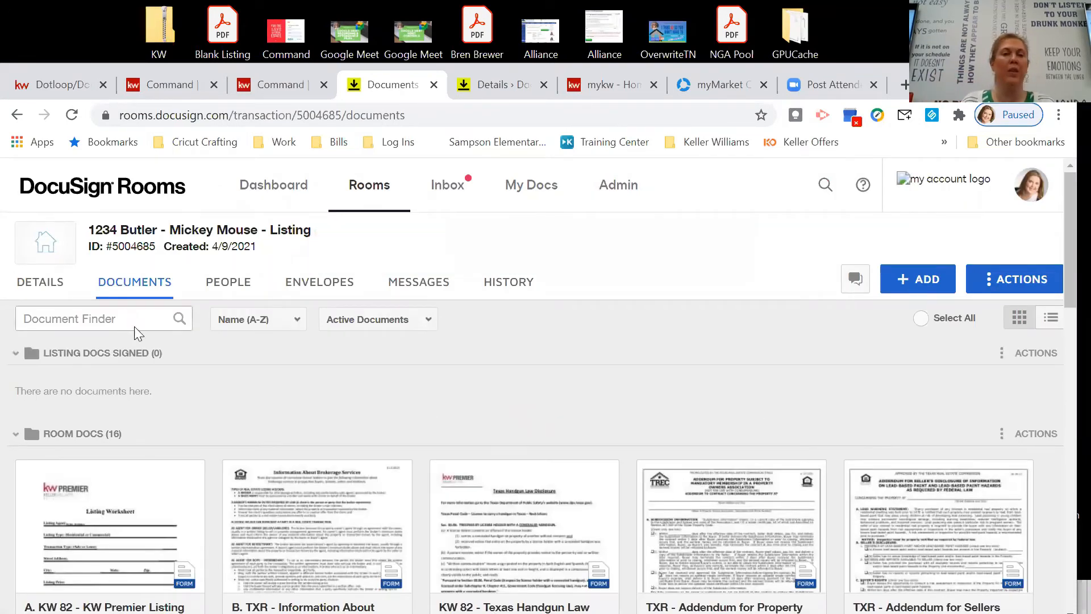
{"action": "scroll", "coordinate": [28, 402], "scroll_direction": "down", "scroll_amount": 1}
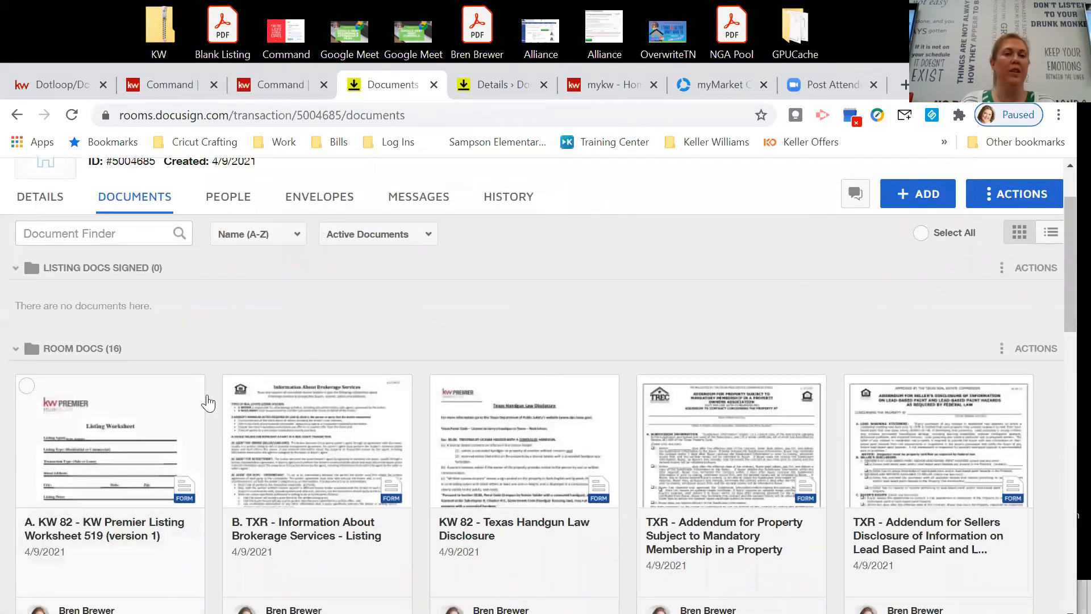
Select the Texas Handgun Law Disclosure and Mandatory Membership addendum and move both to Listing Docs Signed.
{"action": "left_click", "coordinate": [441, 386]}
{"action": "left_click", "coordinate": [652, 392]}
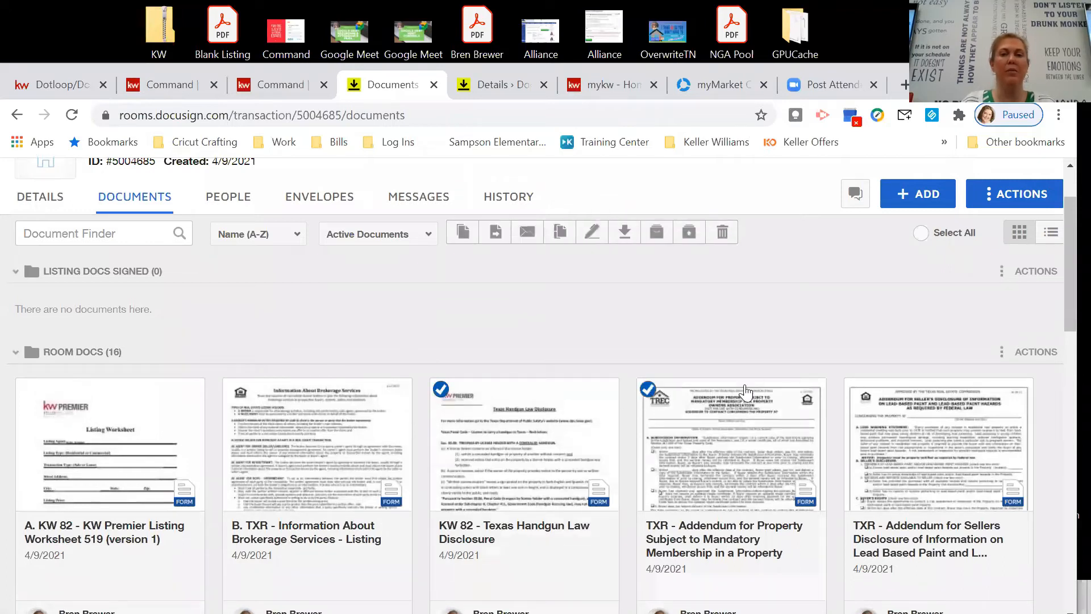
{"action": "left_click", "coordinate": [495, 233]}
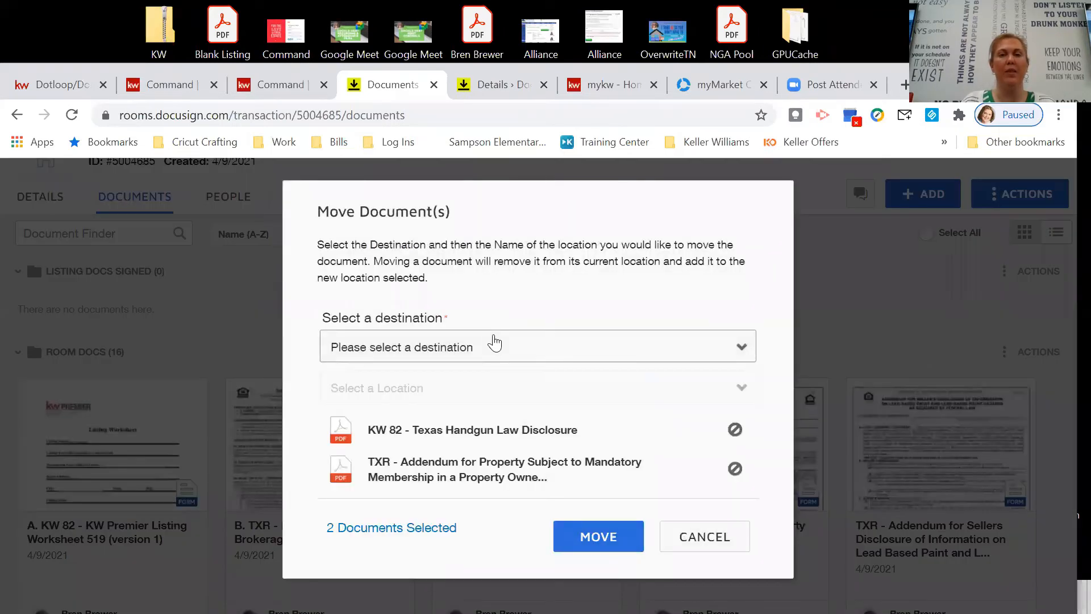
{"action": "left_click", "coordinate": [500, 348]}
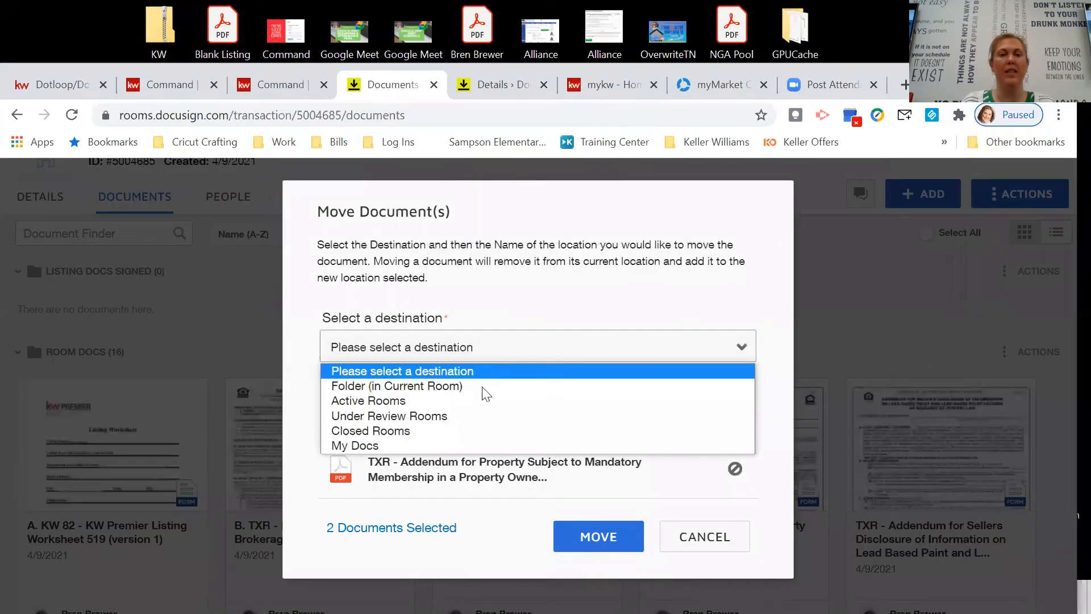
{"action": "left_click", "coordinate": [359, 386]}
{"action": "left_click", "coordinate": [722, 387]}
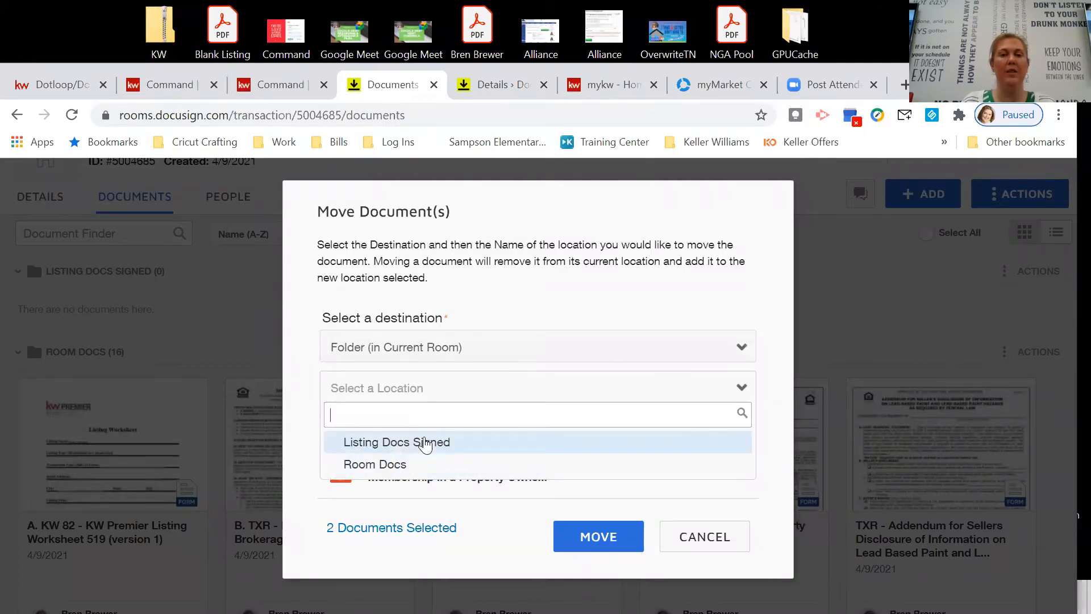
{"action": "left_click", "coordinate": [383, 443]}
{"action": "left_click", "coordinate": [595, 534]}
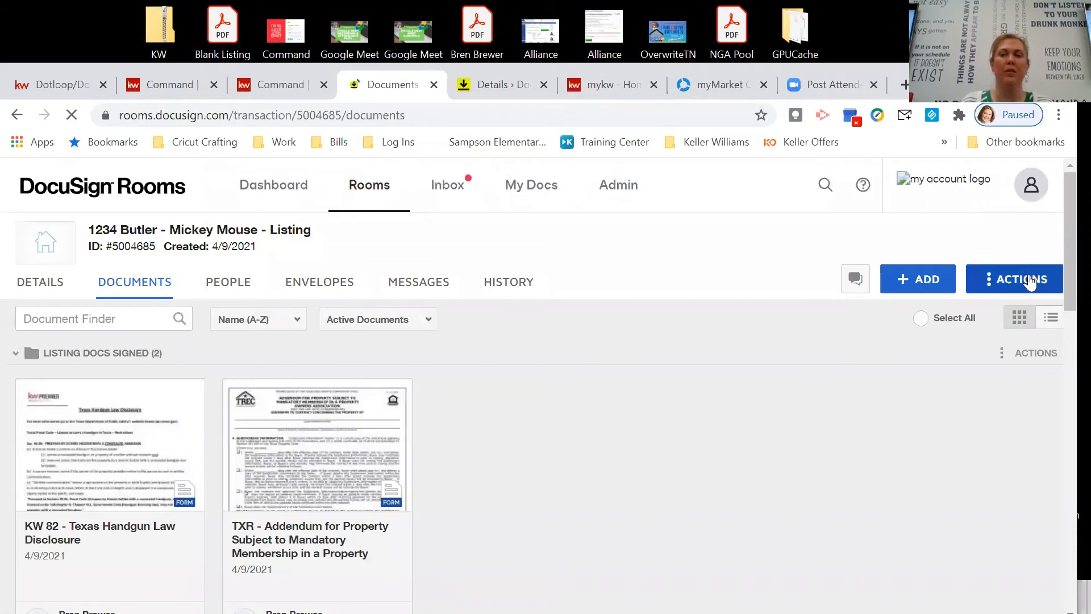
Move the lead-paint Sellers Disclosure addendum and Amendment to Listing into Listing Docs Signed, then return to KW Command.
{"action": "scroll", "coordinate": [506, 447], "scroll_direction": "down", "scroll_amount": 3}
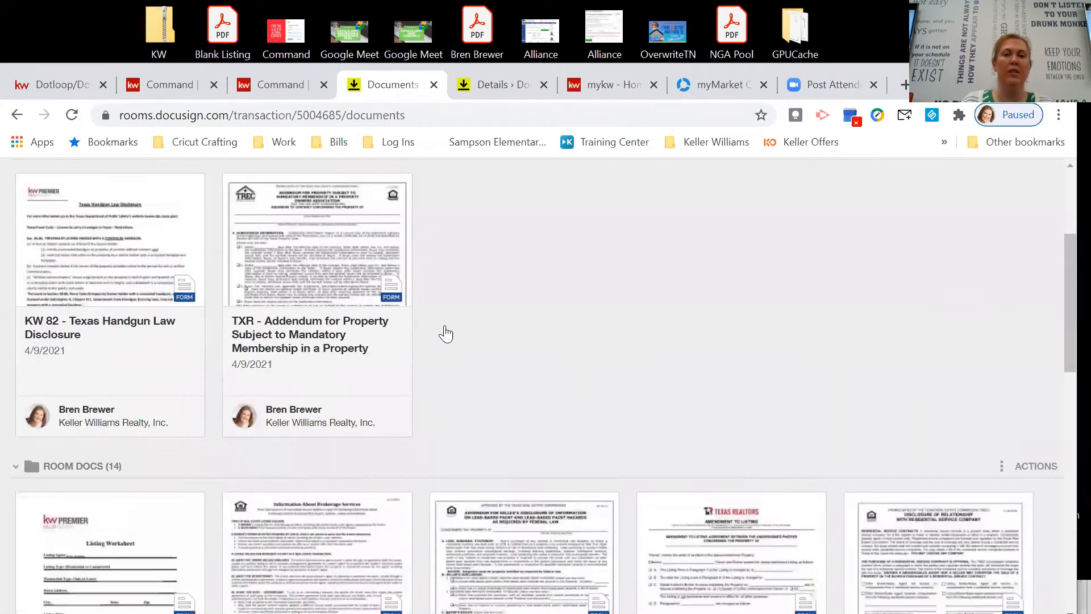
{"action": "scroll", "coordinate": [446, 334], "scroll_direction": "down", "scroll_amount": 3}
{"action": "scroll", "coordinate": [449, 355], "scroll_direction": "up", "scroll_amount": 1}
{"action": "left_click", "coordinate": [444, 342]}
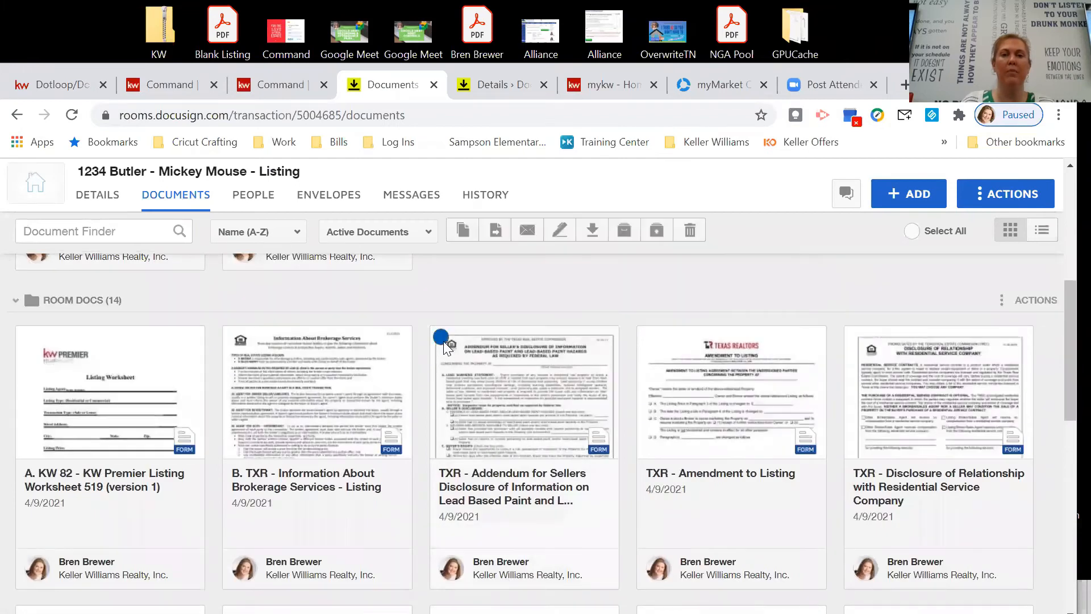
{"action": "left_click", "coordinate": [648, 338]}
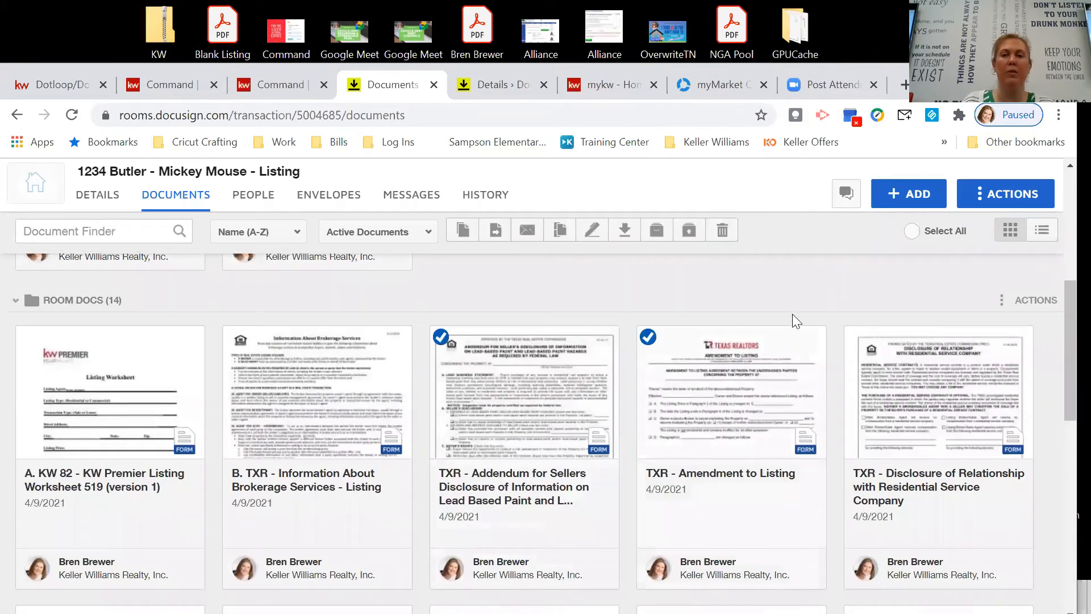
{"action": "left_click", "coordinate": [496, 229]}
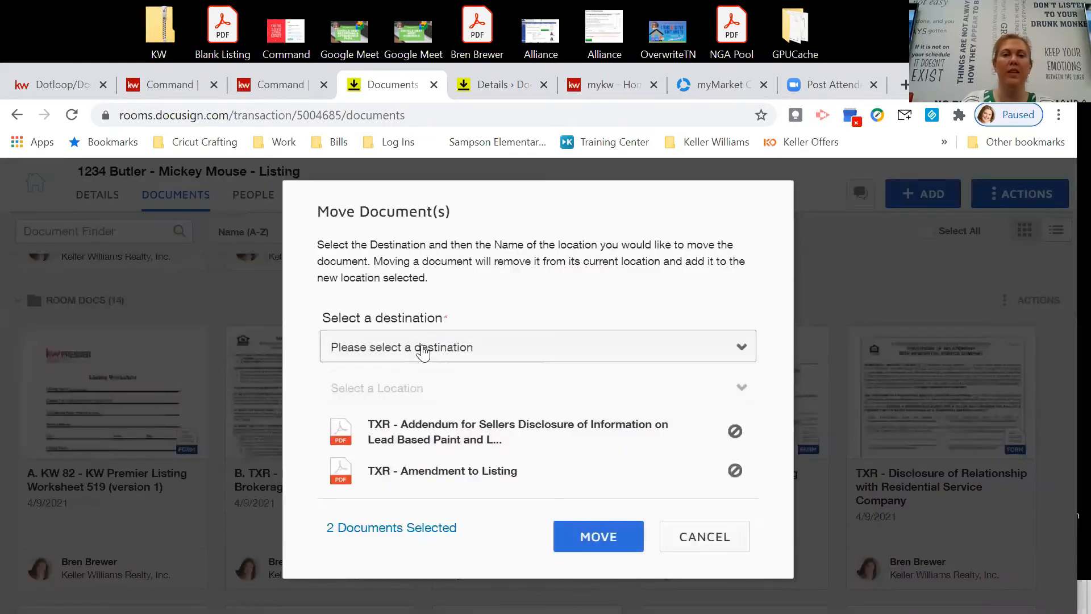
{"action": "left_click", "coordinate": [410, 347]}
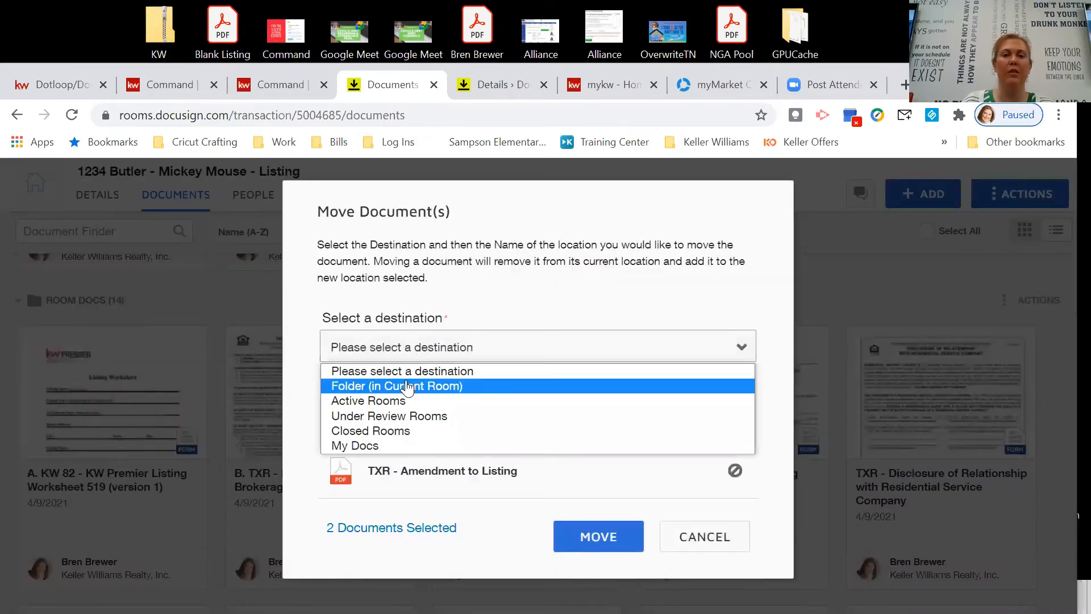
{"action": "left_click", "coordinate": [407, 385]}
{"action": "left_click", "coordinate": [424, 444]}
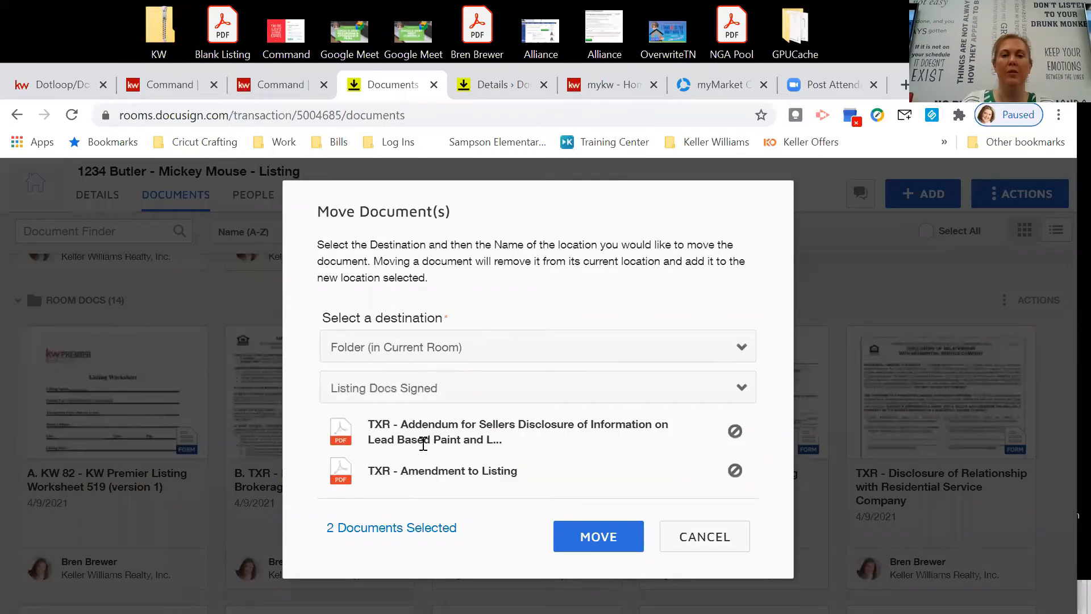
{"action": "left_click", "coordinate": [593, 541]}
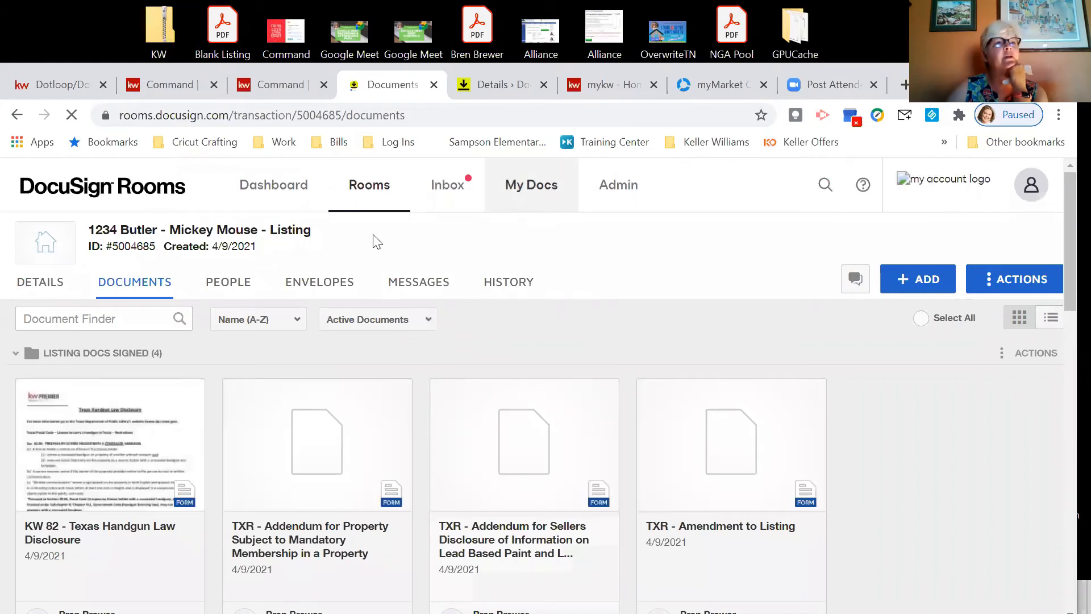
{"action": "left_click", "coordinate": [187, 90]}
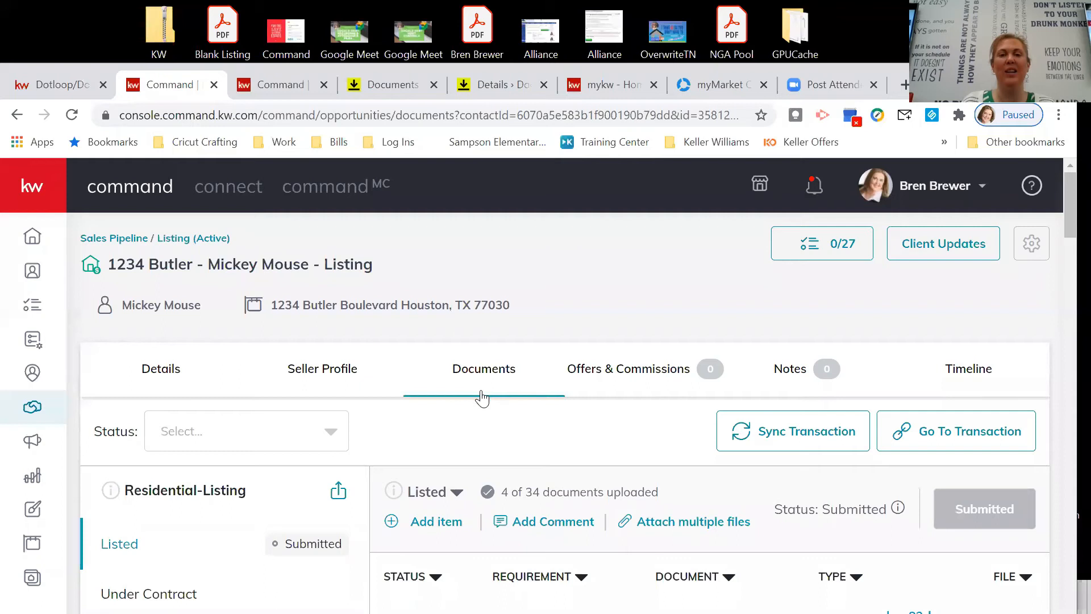
Post a Listed checklist comment tagging a colleague: 'this is a test opportunity'.
{"action": "scroll", "coordinate": [426, 421], "scroll_direction": "down", "scroll_amount": 2}
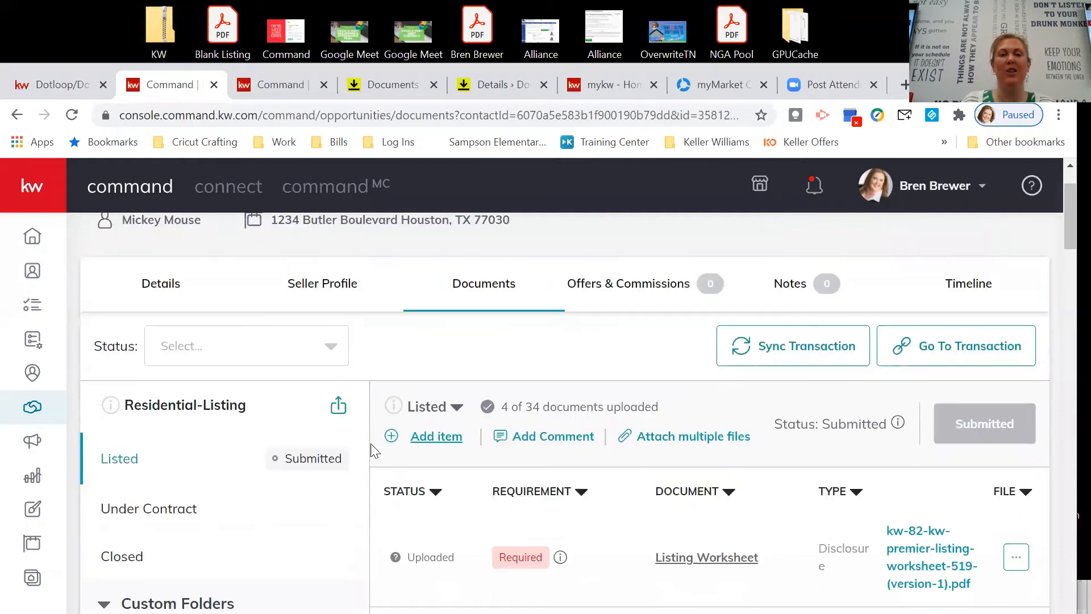
{"action": "left_click", "coordinate": [527, 441]}
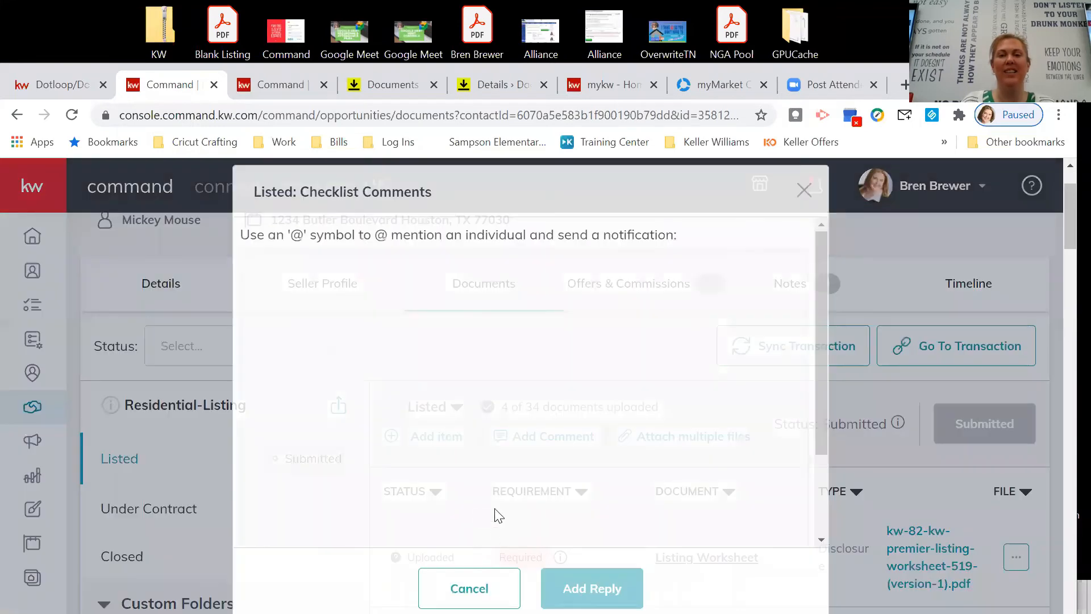
{"action": "scroll", "coordinate": [500, 466], "scroll_direction": "down", "scroll_amount": 1}
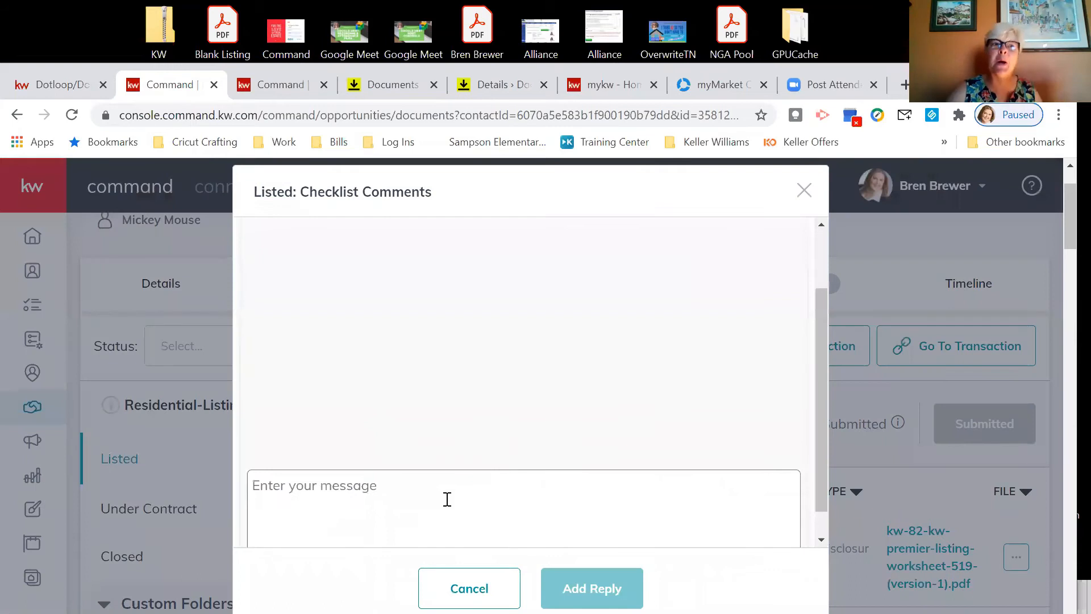
{"action": "type", "text": "@L"}
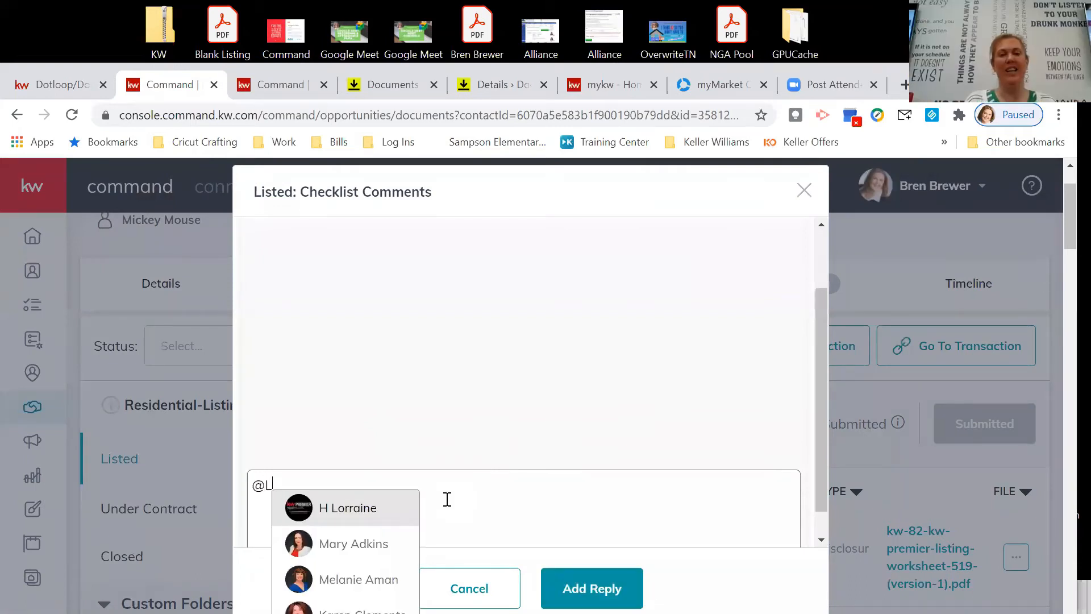
{"action": "left_click", "coordinate": [365, 513]}
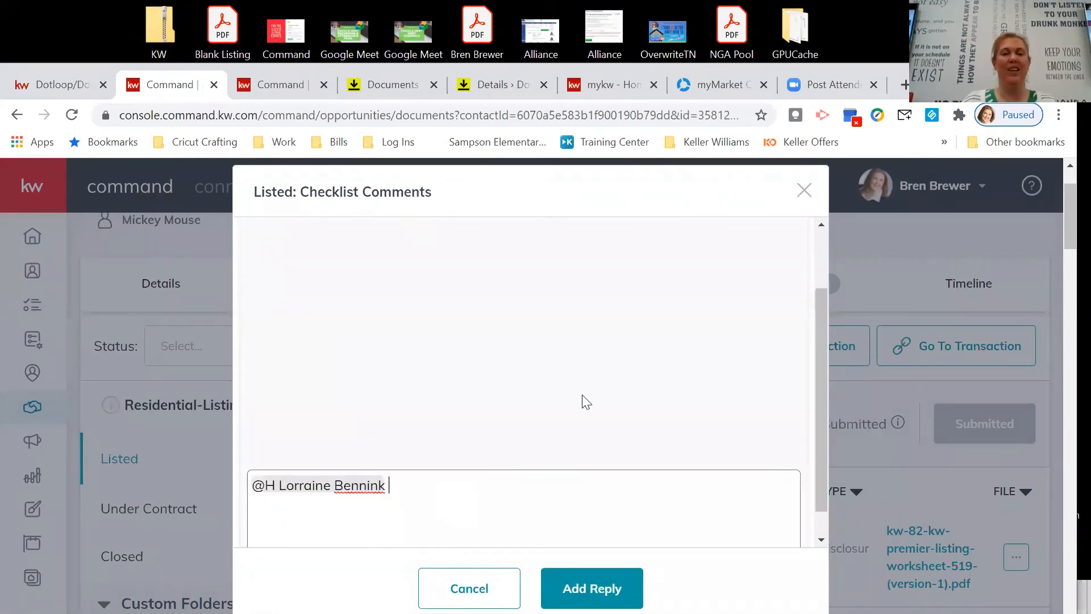
{"action": "type", "text": "this is"}
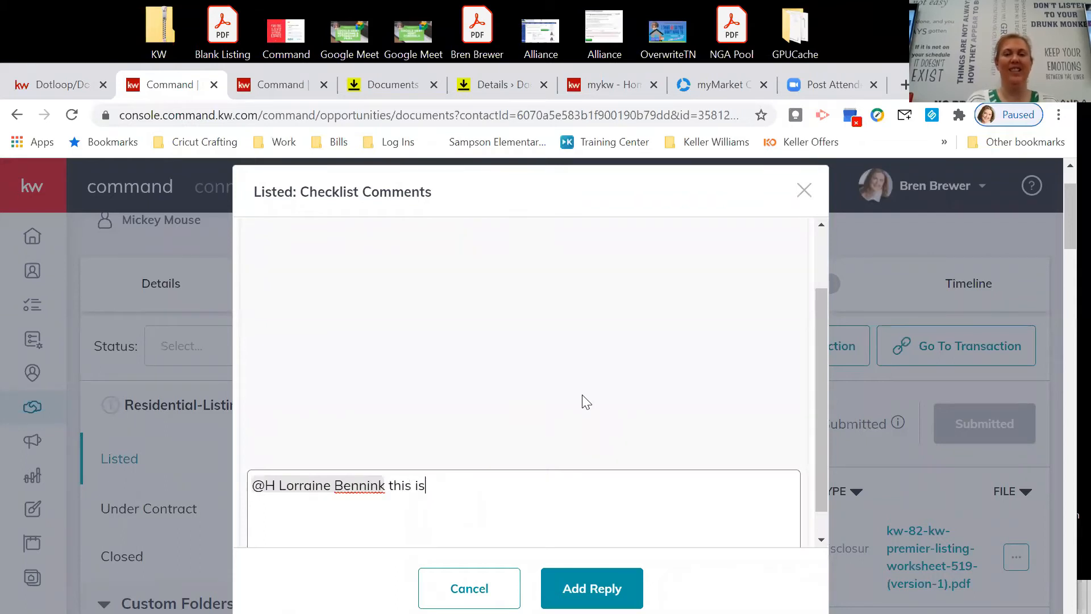
{"action": "type", "text": " a test opportuni"}
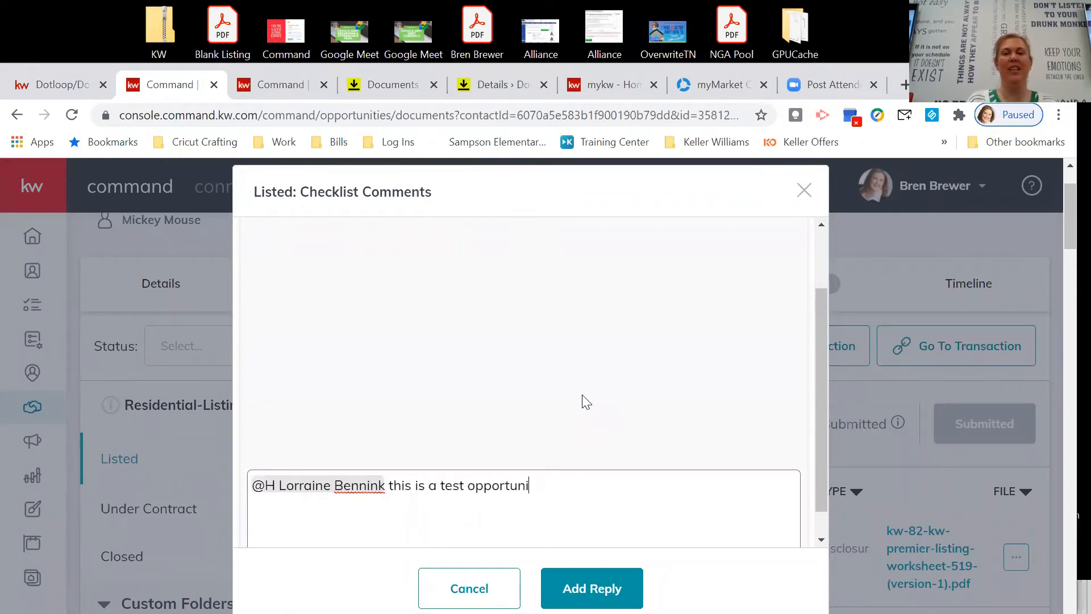
{"action": "key", "text": "BackSpace"}
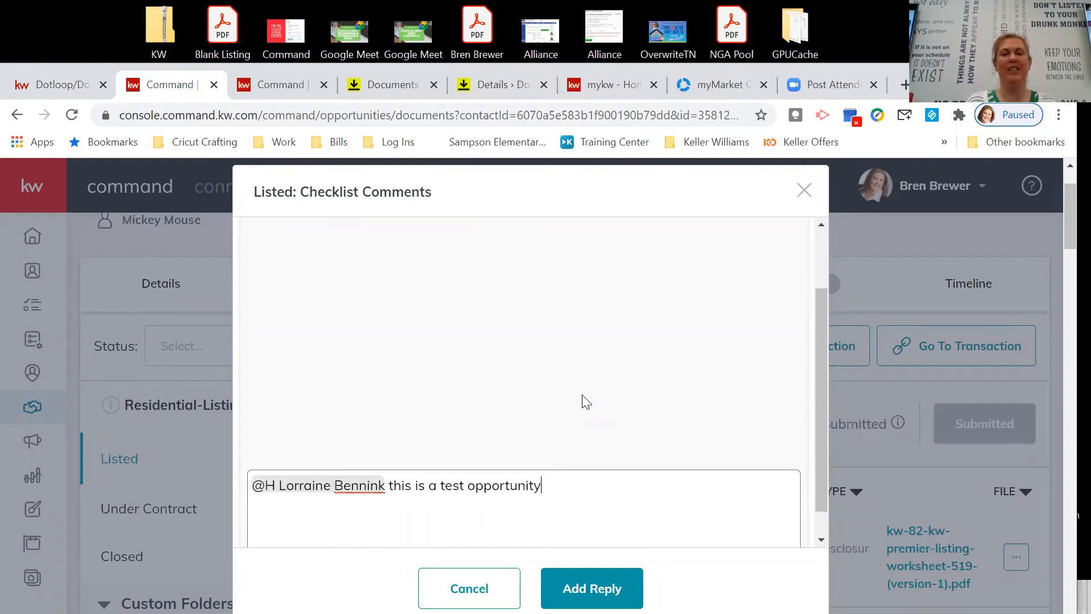
{"action": "left_click", "coordinate": [620, 580]}
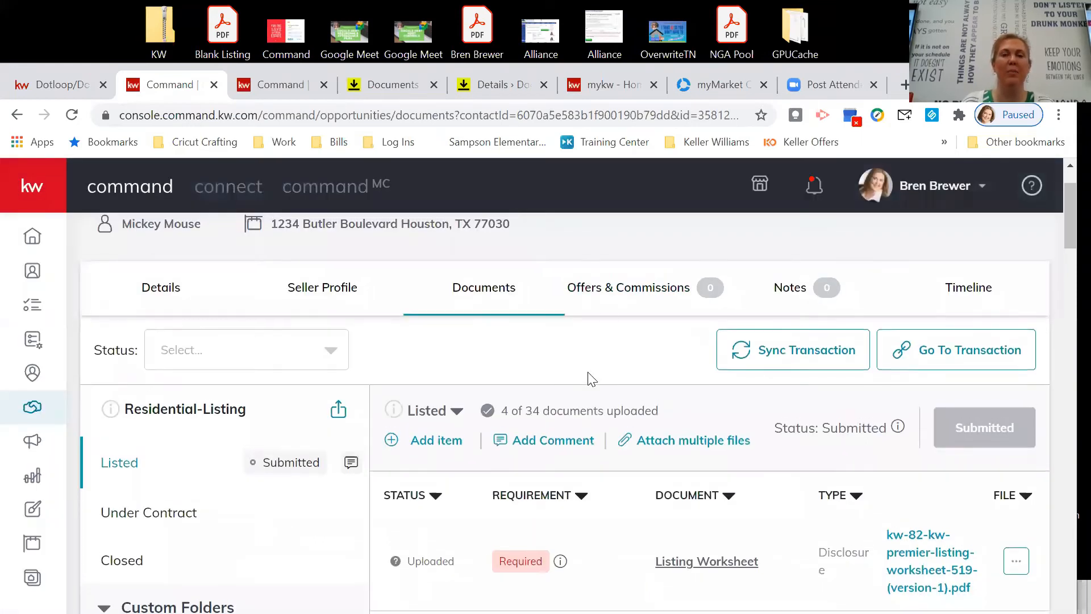
{"action": "scroll", "coordinate": [588, 373], "scroll_direction": "up", "scroll_amount": 2}
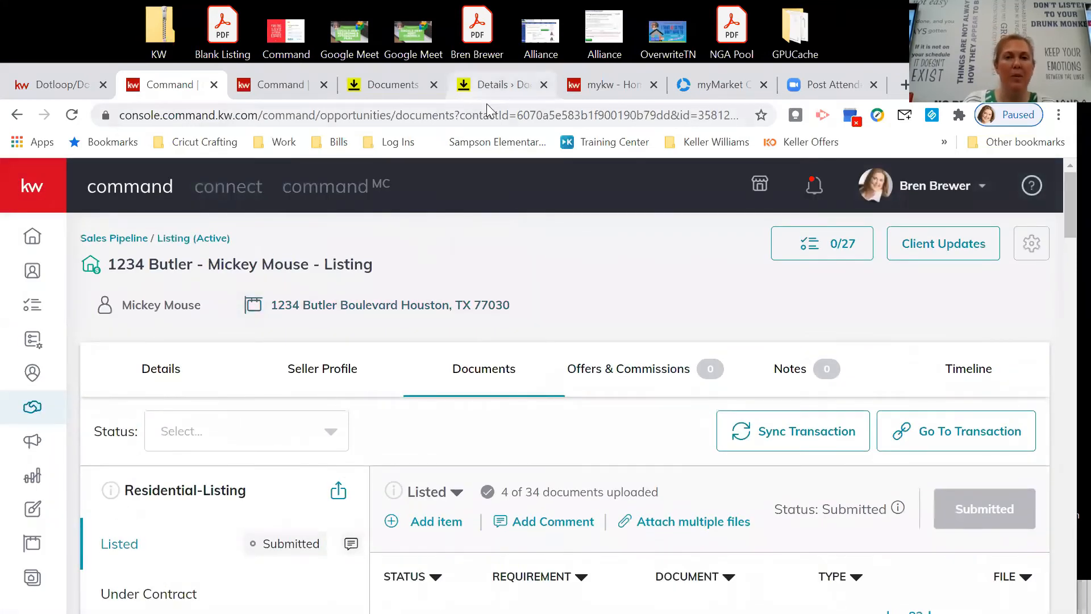
Open My Docs in DocuSign Rooms and show the Form Templates tab.
{"action": "left_click", "coordinate": [375, 86]}
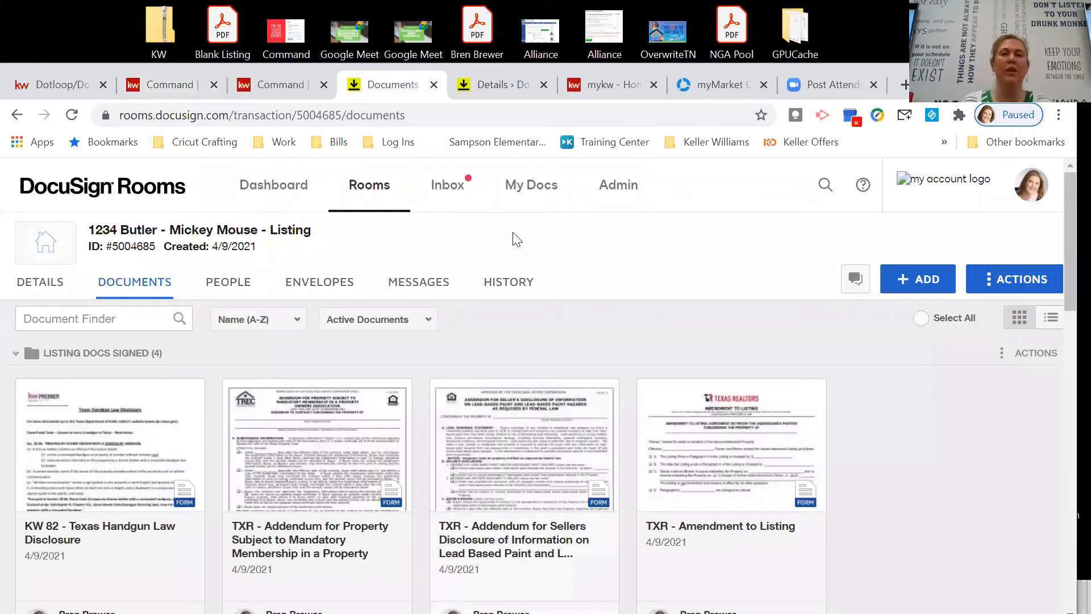
{"action": "left_click", "coordinate": [542, 192]}
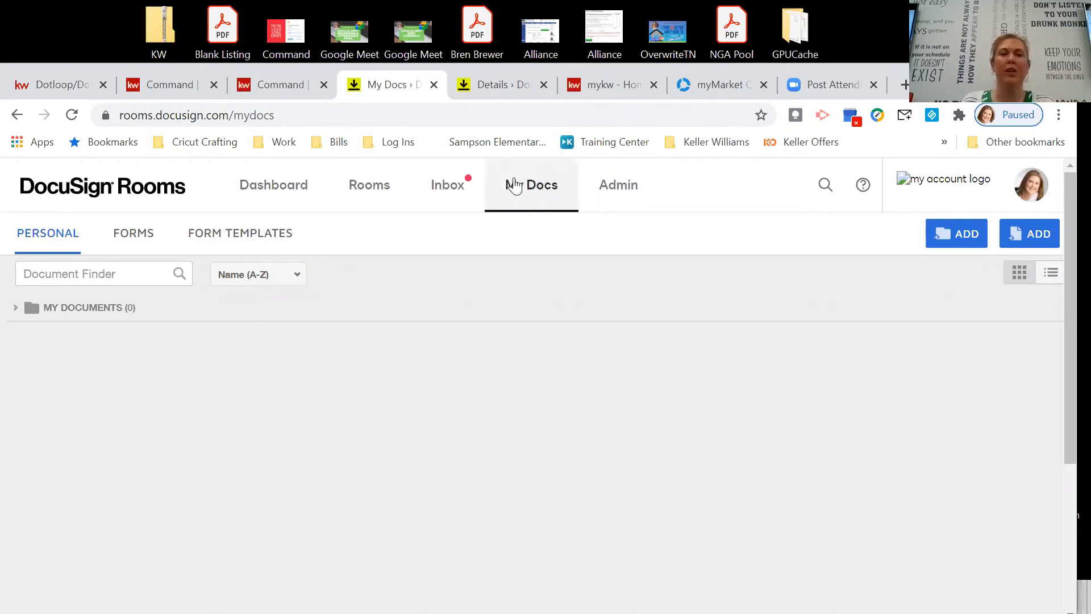
{"action": "left_click", "coordinate": [239, 236]}
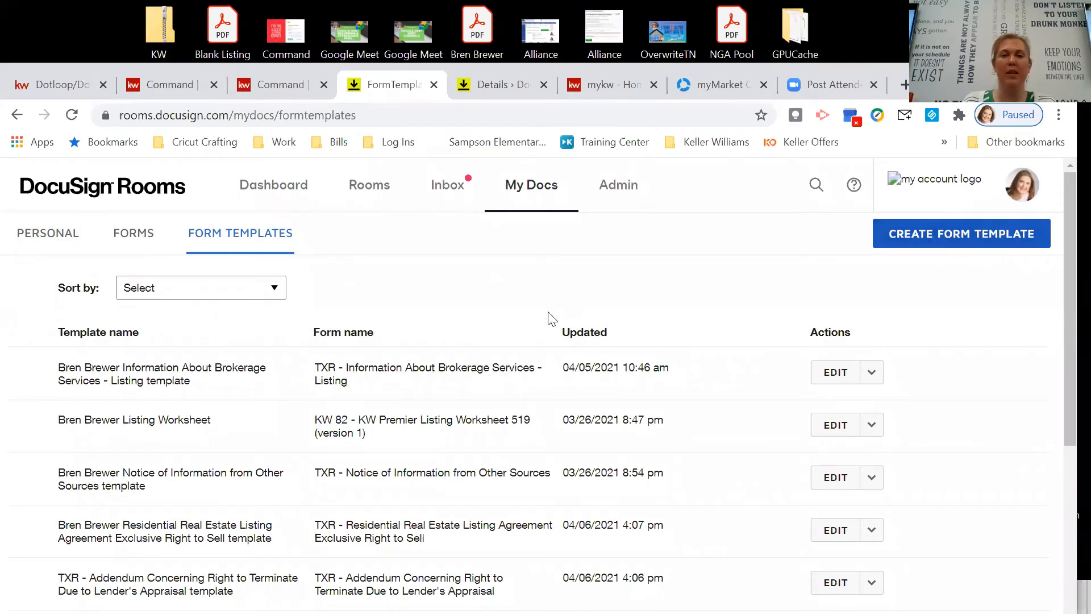
{"action": "scroll", "coordinate": [527, 394], "scroll_direction": "down", "scroll_amount": 4}
{"action": "scroll", "coordinate": [526, 393], "scroll_direction": "up", "scroll_amount": 4}
{"action": "scroll", "coordinate": [544, 386], "scroll_direction": "down", "scroll_amount": 3}
{"action": "scroll", "coordinate": [545, 382], "scroll_direction": "up", "scroll_amount": 3}
Start a new form template using the Listing for Sale DocuSign form group.
{"action": "left_click", "coordinate": [969, 238]}
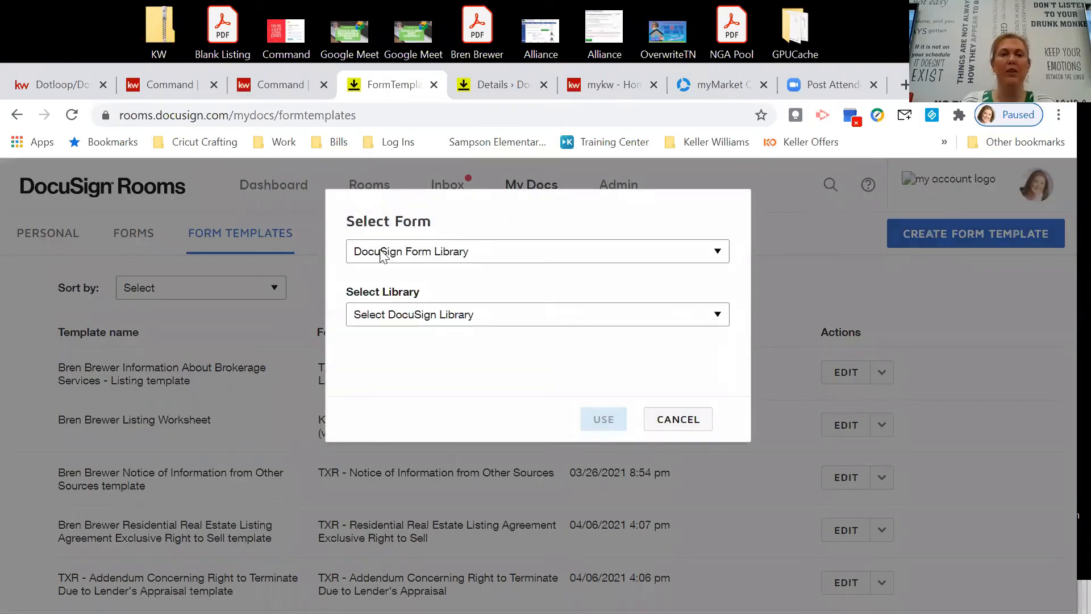
{"action": "left_click", "coordinate": [512, 254]}
{"action": "left_click", "coordinate": [506, 269]}
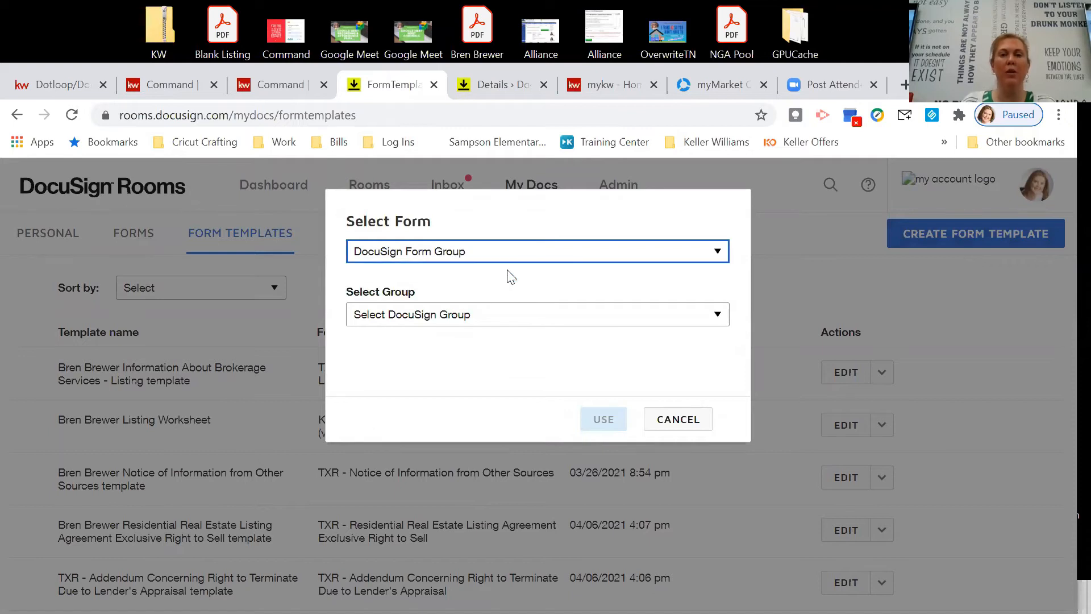
{"action": "left_click", "coordinate": [536, 320]}
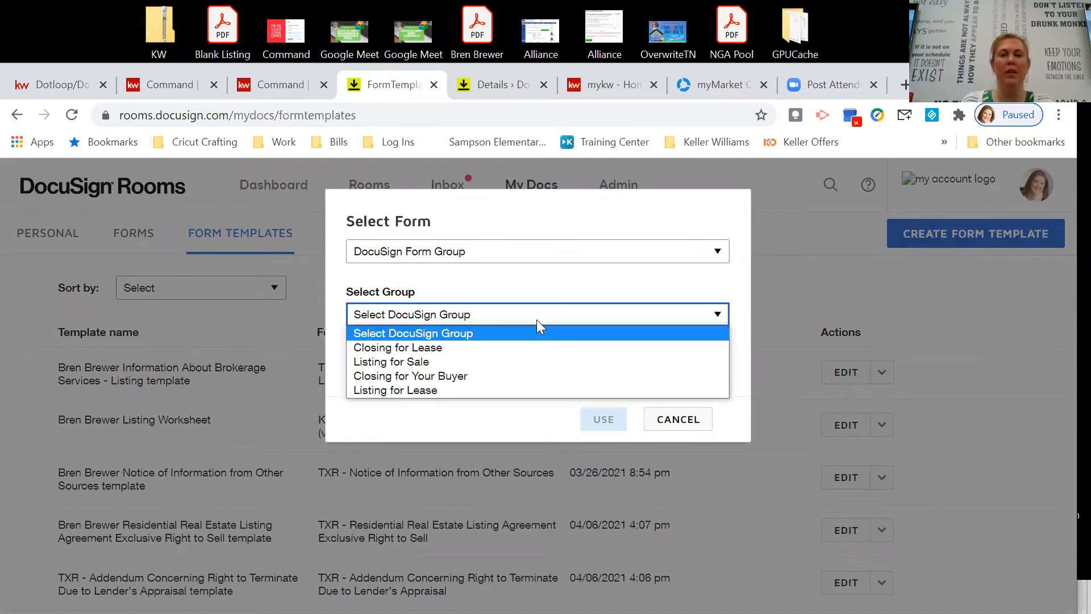
{"action": "left_click", "coordinate": [478, 363]}
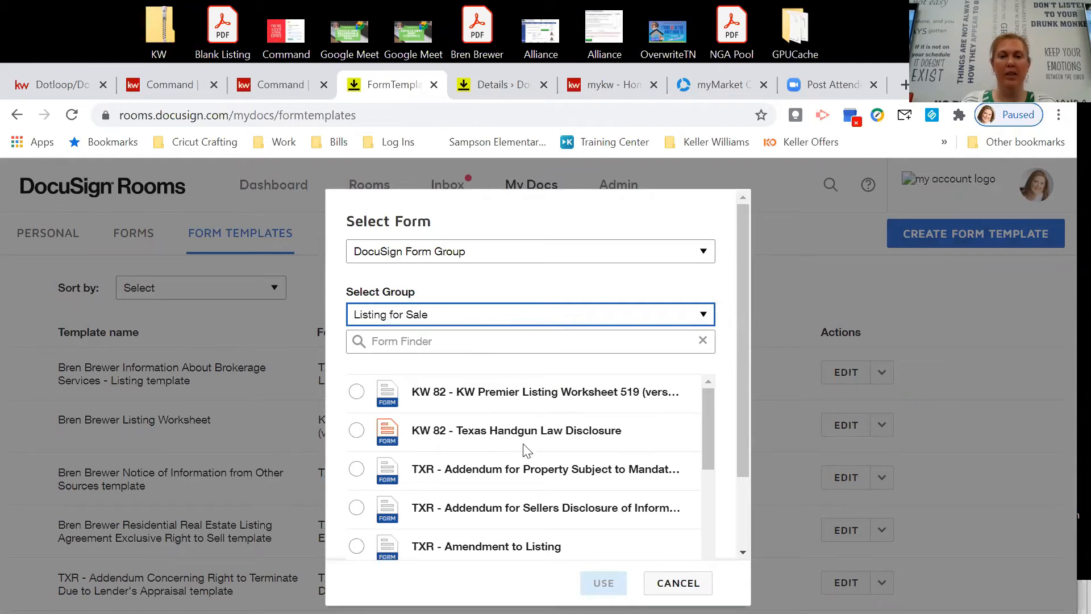
Choose the TXR lead-based paint Sellers Disclosure addendum and save the template.
{"action": "scroll", "coordinate": [523, 465], "scroll_direction": "down", "scroll_amount": 1}
{"action": "scroll", "coordinate": [523, 467], "scroll_direction": "down", "scroll_amount": 1}
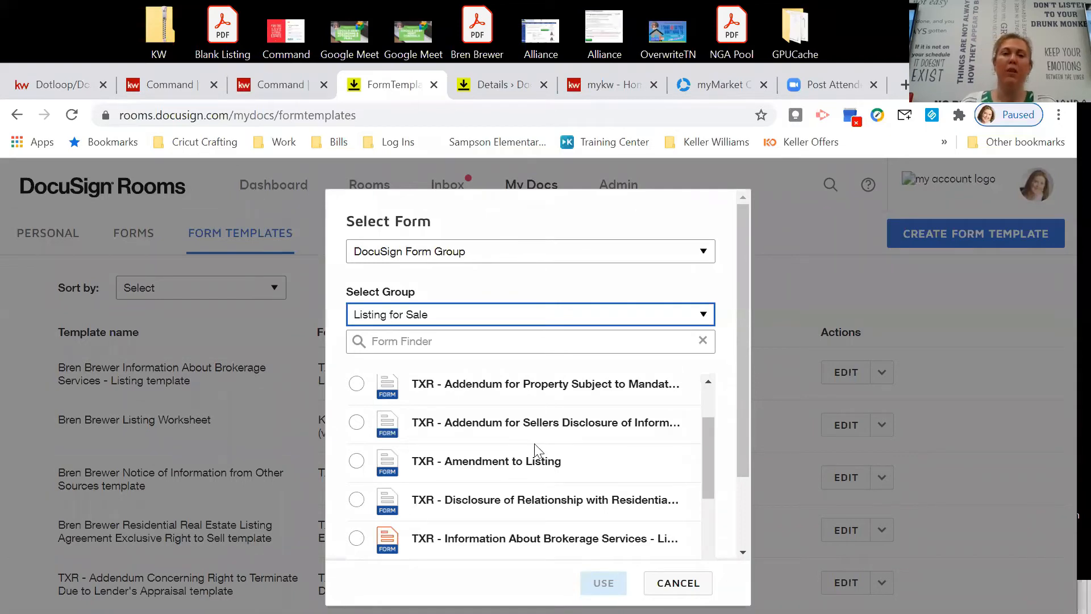
{"action": "scroll", "coordinate": [535, 450], "scroll_direction": "down", "scroll_amount": 3}
{"action": "scroll", "coordinate": [524, 450], "scroll_direction": "down", "scroll_amount": 6}
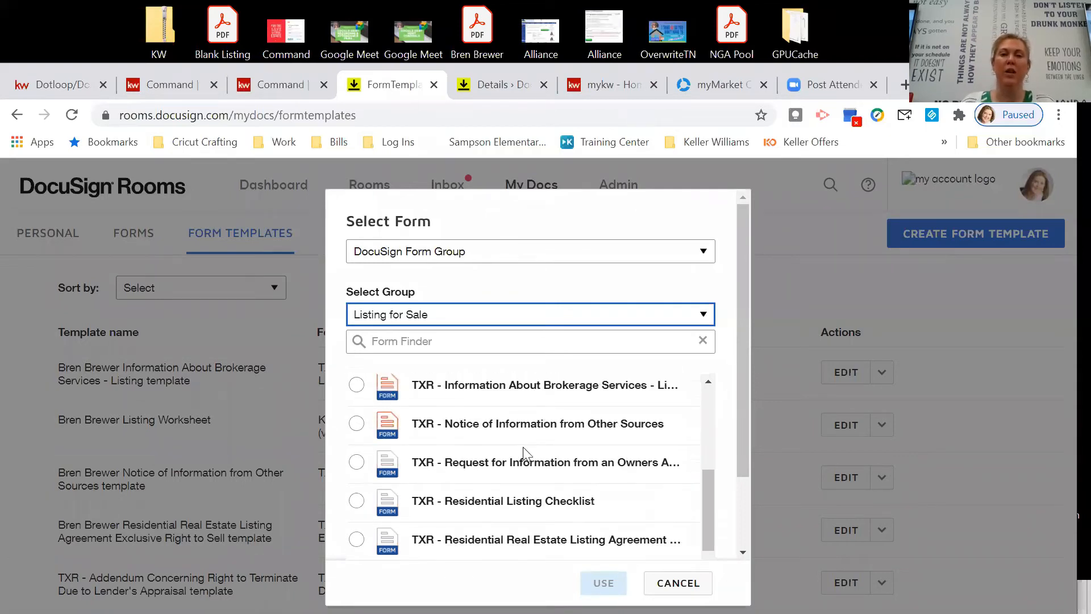
{"action": "scroll", "coordinate": [573, 432], "scroll_direction": "down", "scroll_amount": 2}
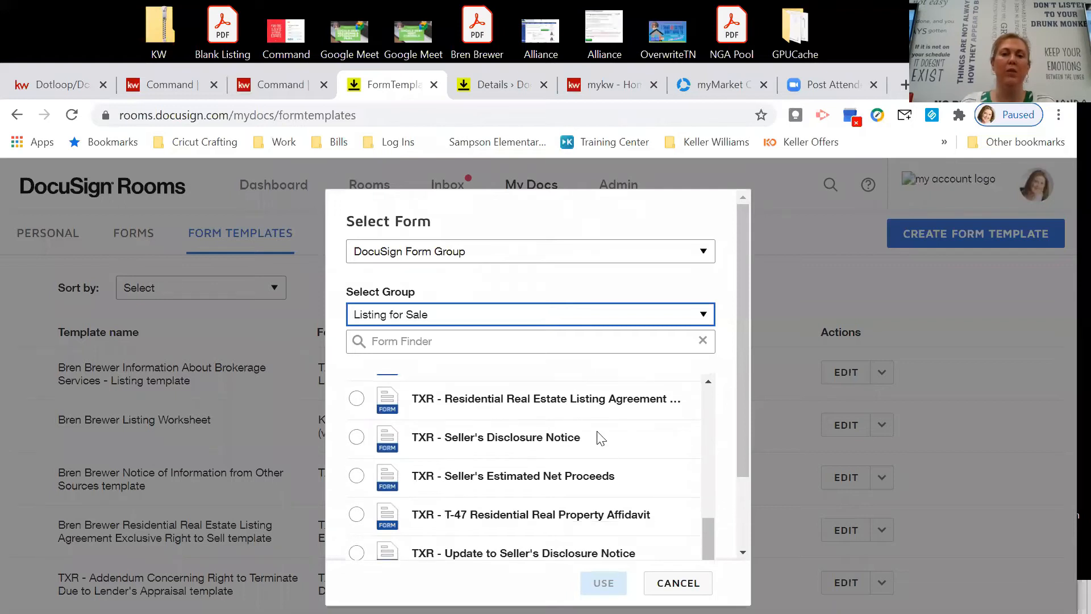
{"action": "scroll", "coordinate": [562, 432], "scroll_direction": "down", "scroll_amount": 2}
{"action": "scroll", "coordinate": [563, 432], "scroll_direction": "down", "scroll_amount": 1}
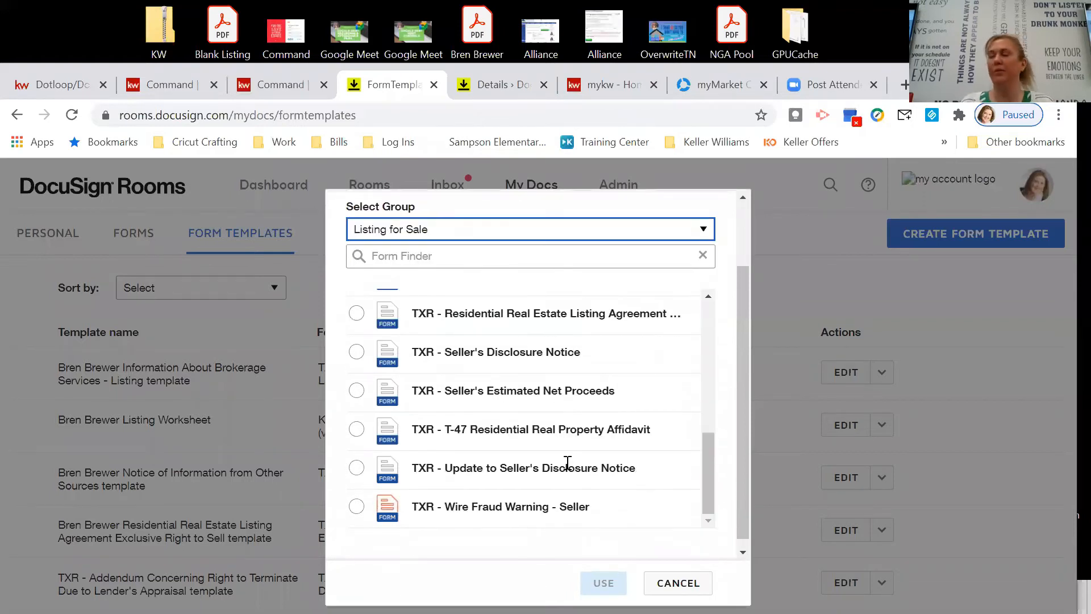
{"action": "scroll", "coordinate": [544, 449], "scroll_direction": "up", "scroll_amount": 4}
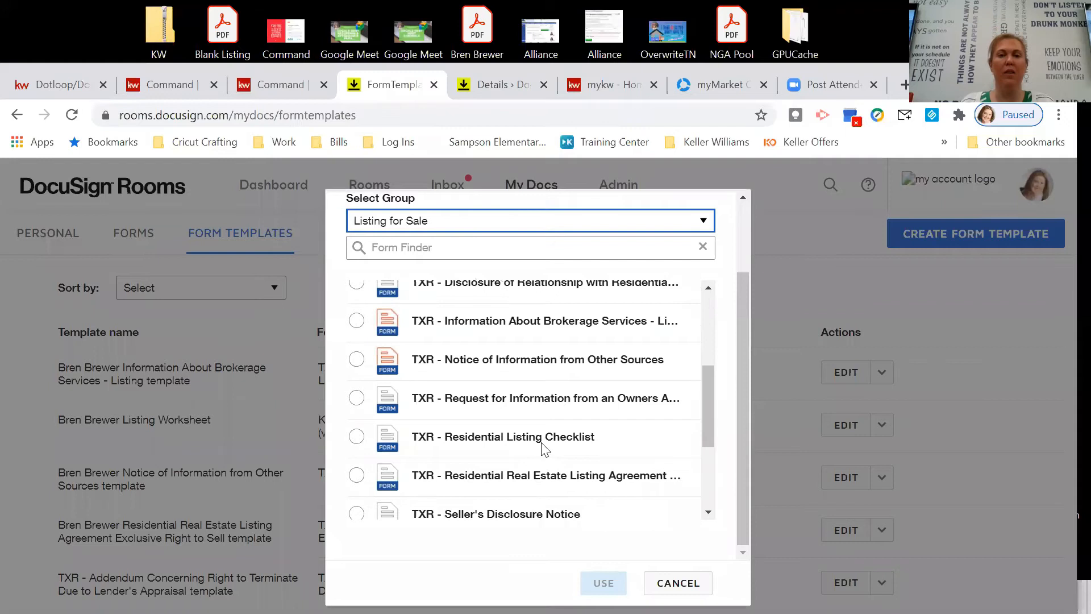
{"action": "scroll", "coordinate": [544, 449], "scroll_direction": "up", "scroll_amount": 4}
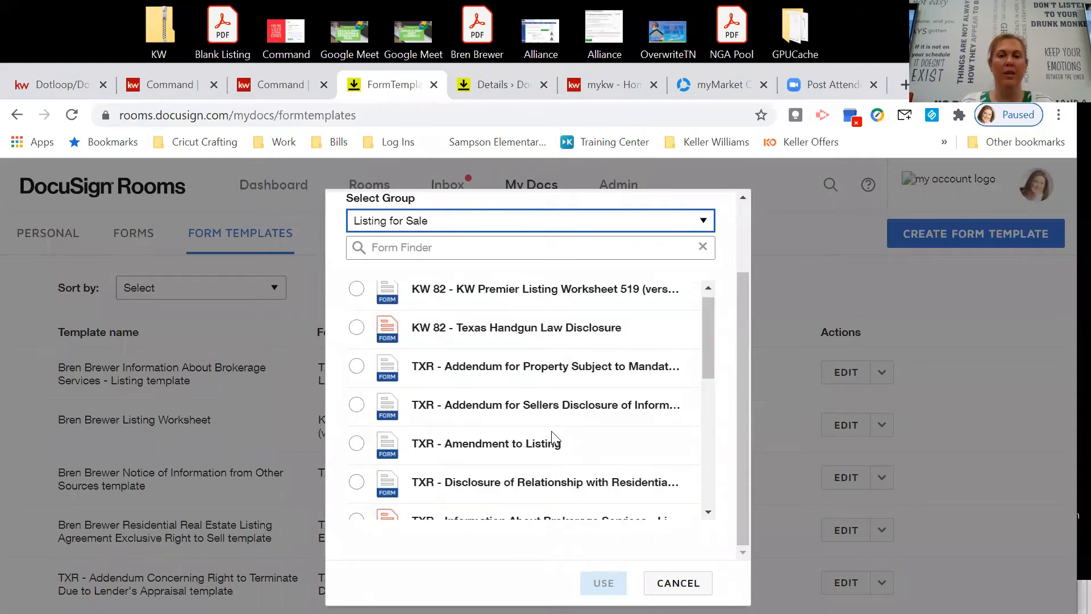
{"action": "scroll", "coordinate": [574, 425], "scroll_direction": "up", "scroll_amount": 2}
{"action": "scroll", "coordinate": [597, 424], "scroll_direction": "down", "scroll_amount": 2}
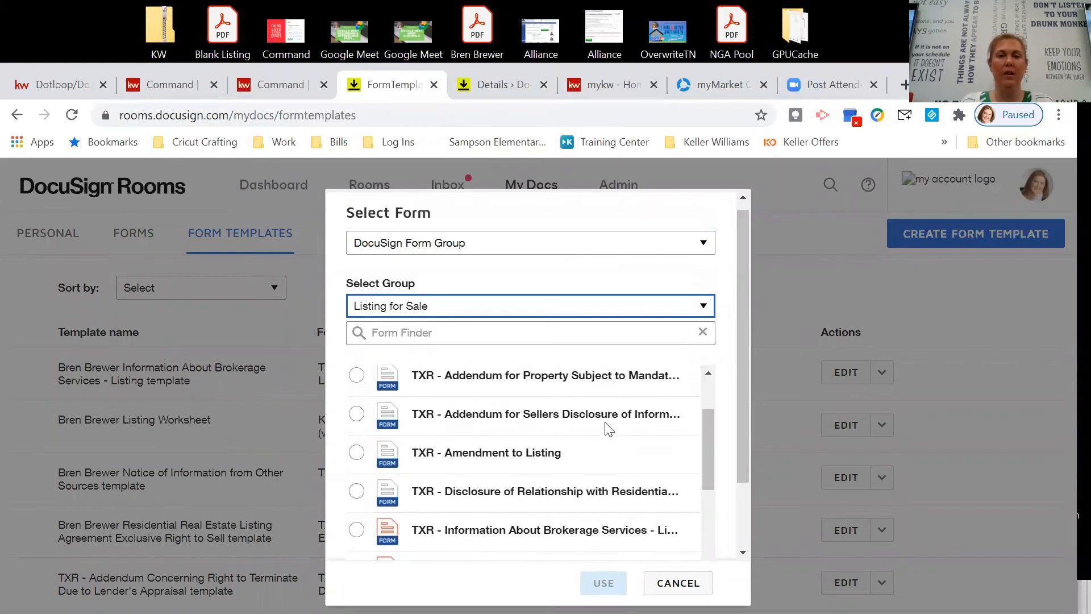
{"action": "left_click", "coordinate": [356, 415]}
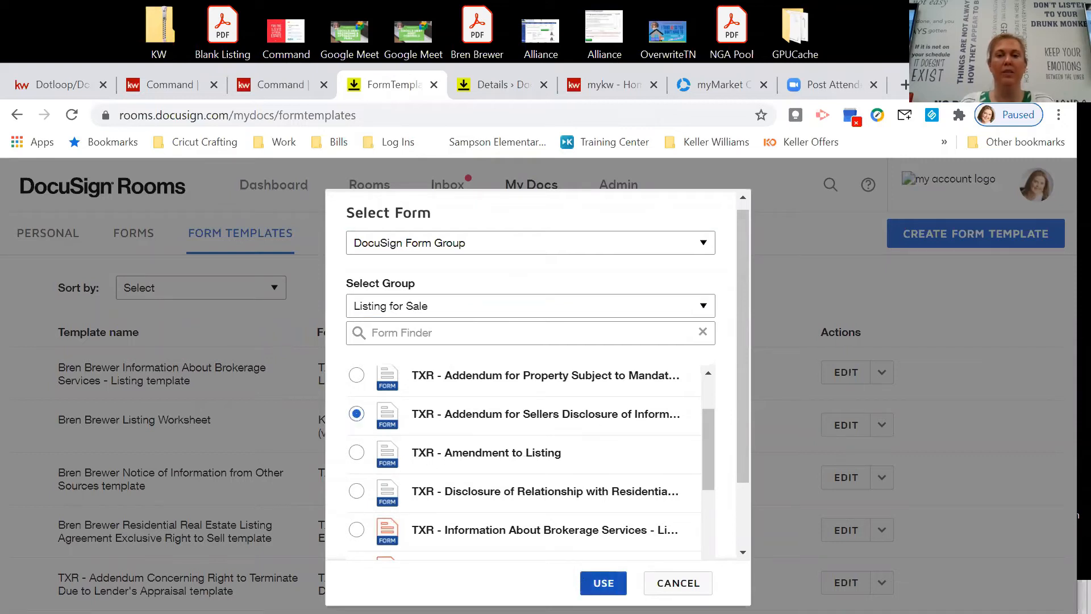
{"action": "left_click", "coordinate": [595, 582]}
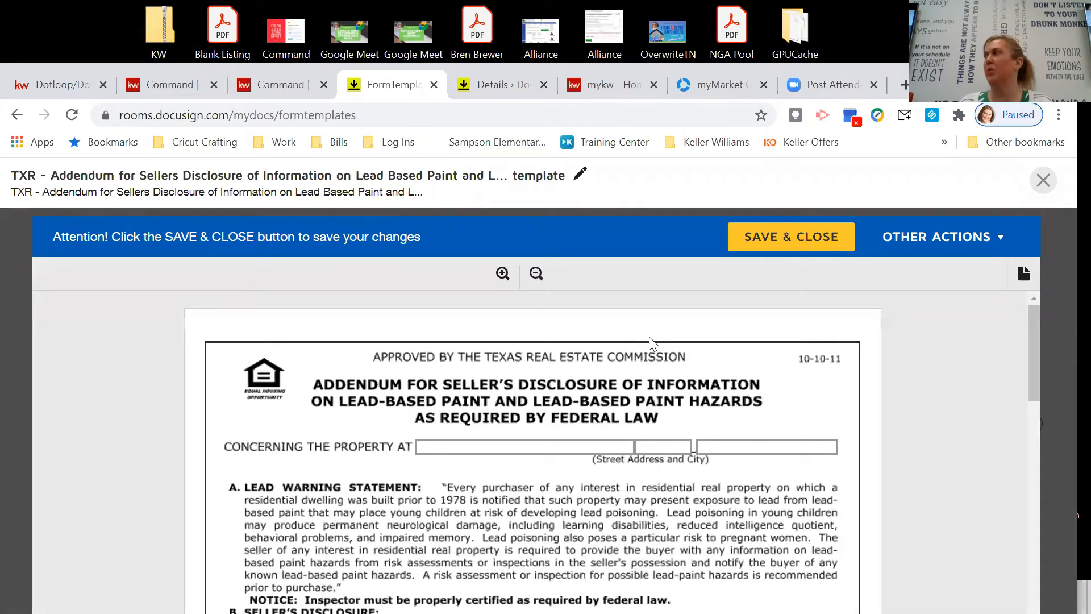
{"action": "left_click", "coordinate": [757, 246]}
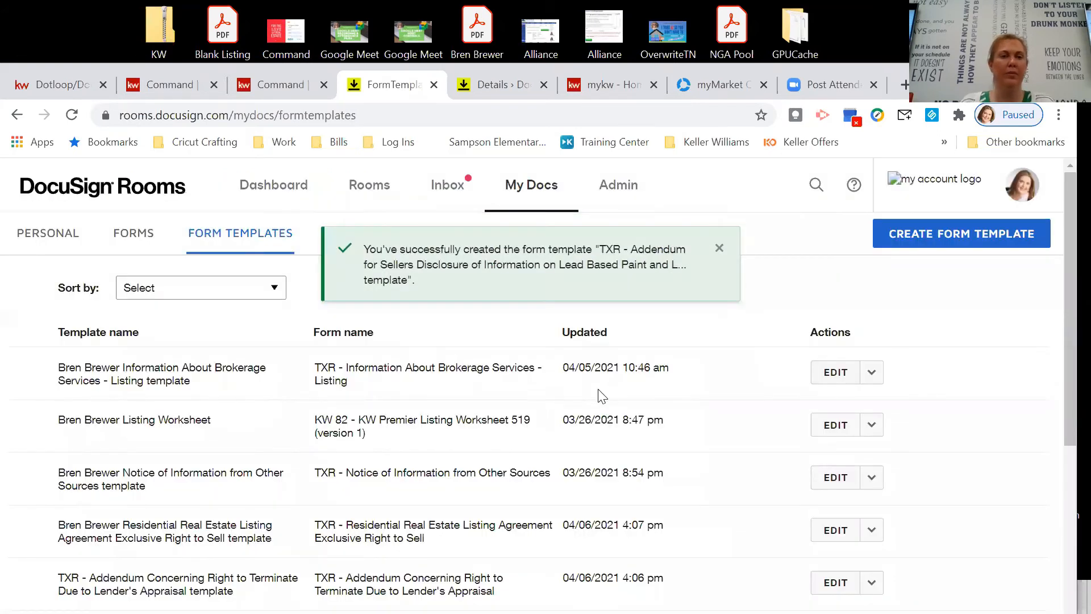
Begin creating another form template.
{"action": "scroll", "coordinate": [655, 406], "scroll_direction": "down", "scroll_amount": 4}
{"action": "scroll", "coordinate": [654, 403], "scroll_direction": "up", "scroll_amount": 5}
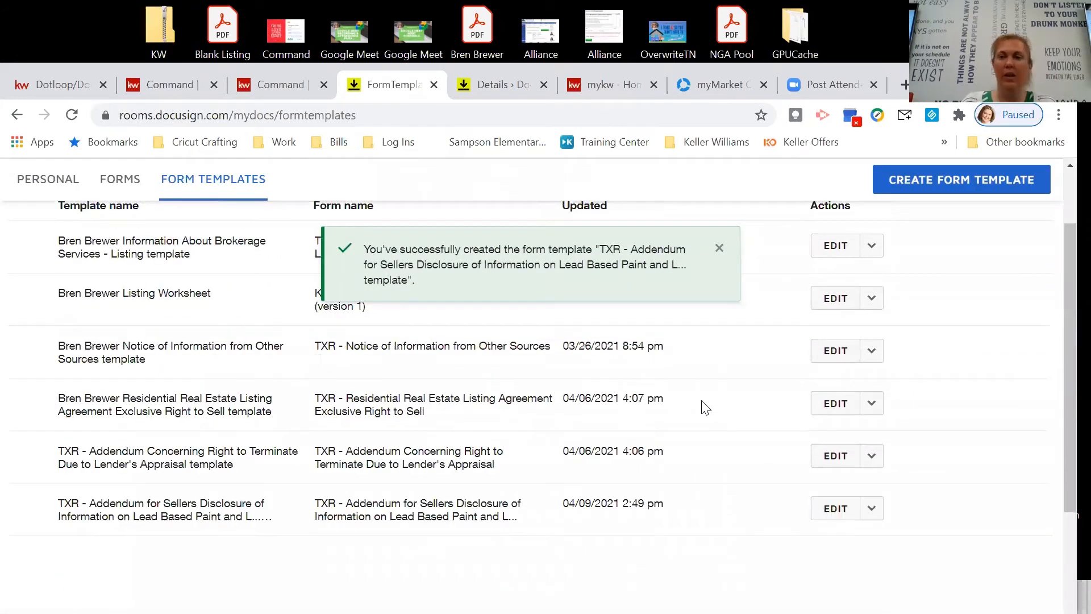
{"action": "left_click", "coordinate": [896, 231]}
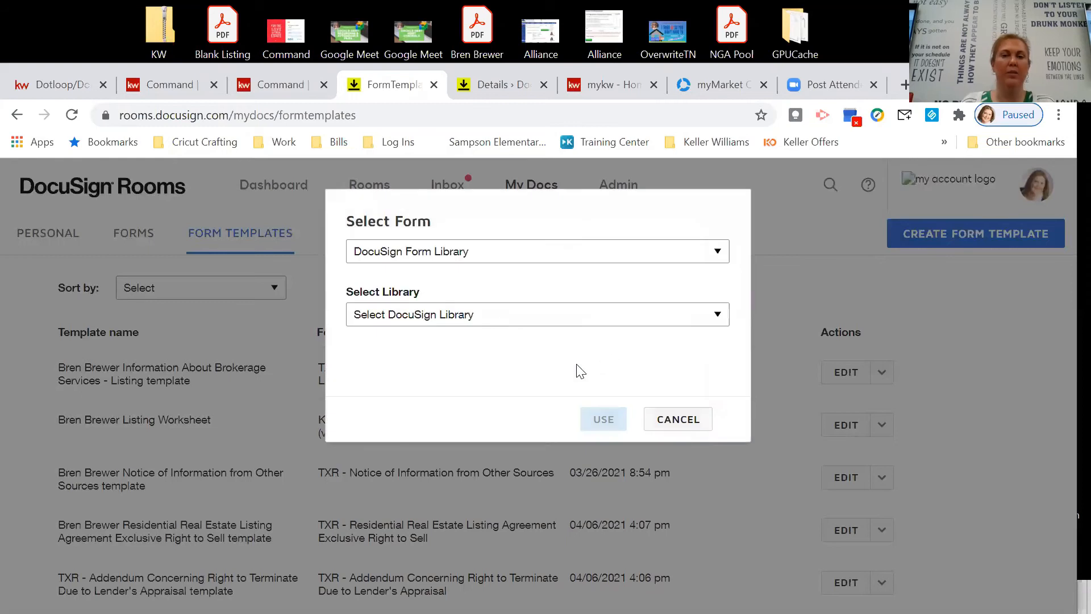
Create a template from the Listing for Sale group's Notice of Information from Other Sources form.
{"action": "left_click", "coordinate": [518, 244]}
{"action": "left_click", "coordinate": [521, 269]}
{"action": "left_click", "coordinate": [511, 316]}
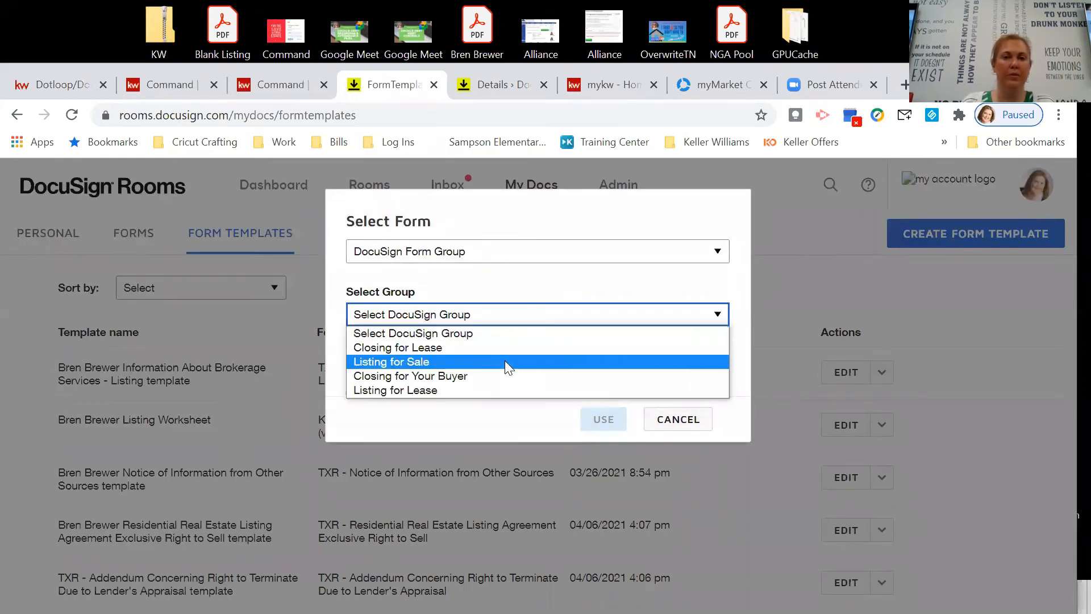
{"action": "left_click", "coordinate": [504, 361]}
{"action": "left_click", "coordinate": [505, 340]}
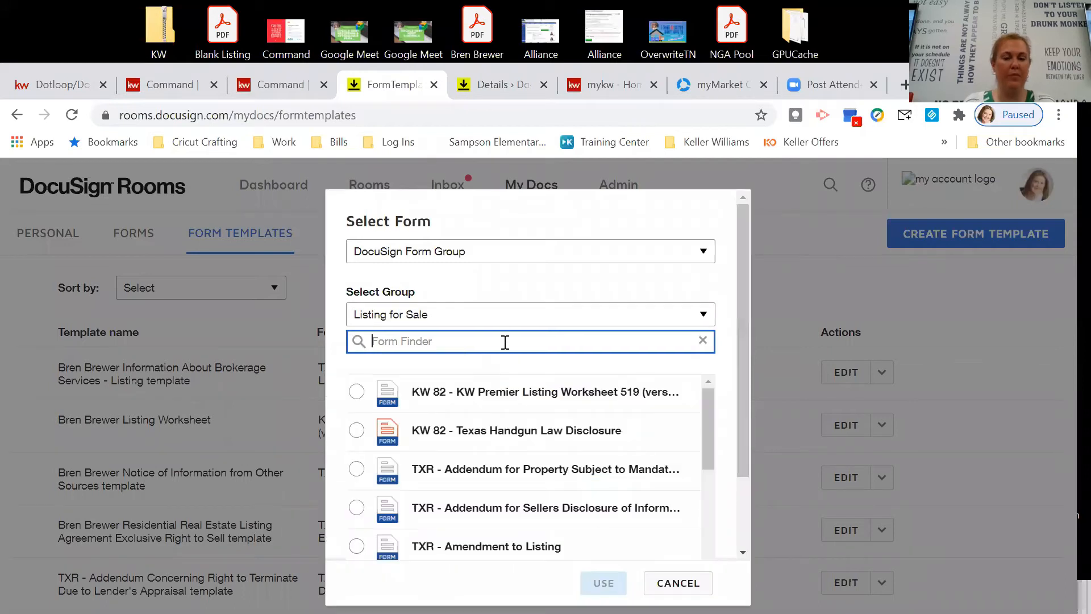
{"action": "type", "text": "niot"}
{"action": "key", "text": "BackSpace"}
{"action": "key", "text": "BackSpace"}
{"action": "key", "text": "BackSpace"}
{"action": "type", "text": "otice"}
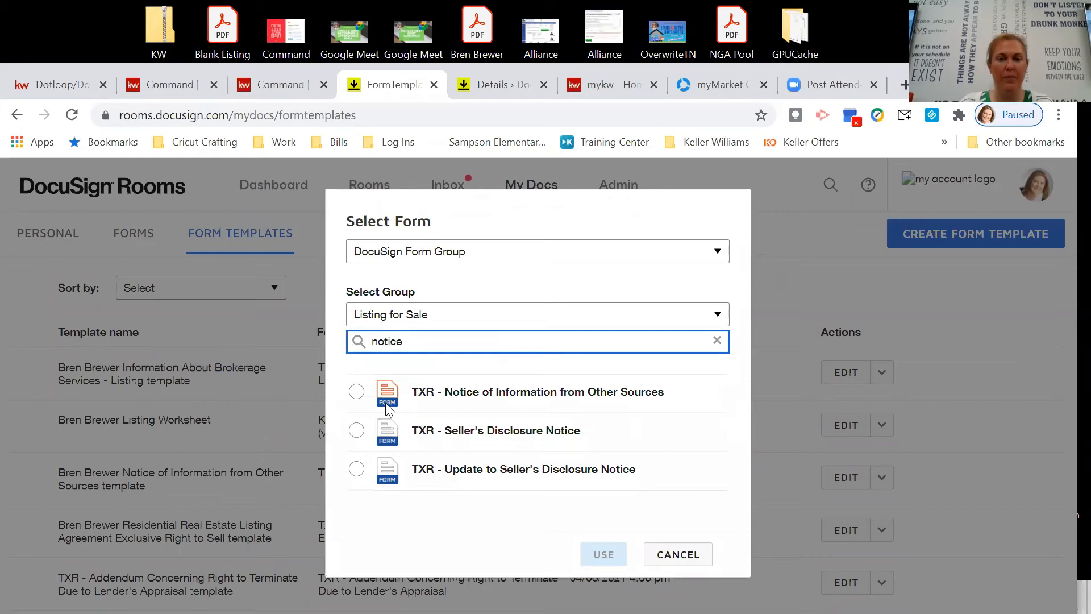
{"action": "left_click", "coordinate": [357, 391]}
{"action": "left_click", "coordinate": [603, 554]}
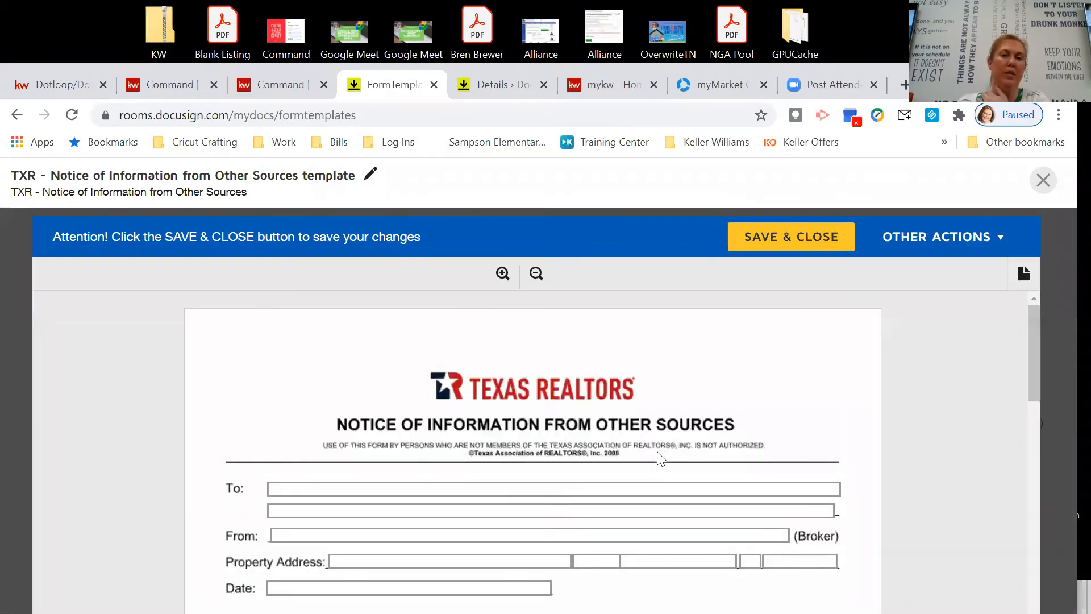
{"action": "scroll", "coordinate": [657, 458], "scroll_direction": "down", "scroll_amount": 1}
Enter 'Keller Williams' as the From broker and move to the identified-as field.
{"action": "left_click", "coordinate": [414, 450]}
{"action": "type", "text": "Keller Williams"}
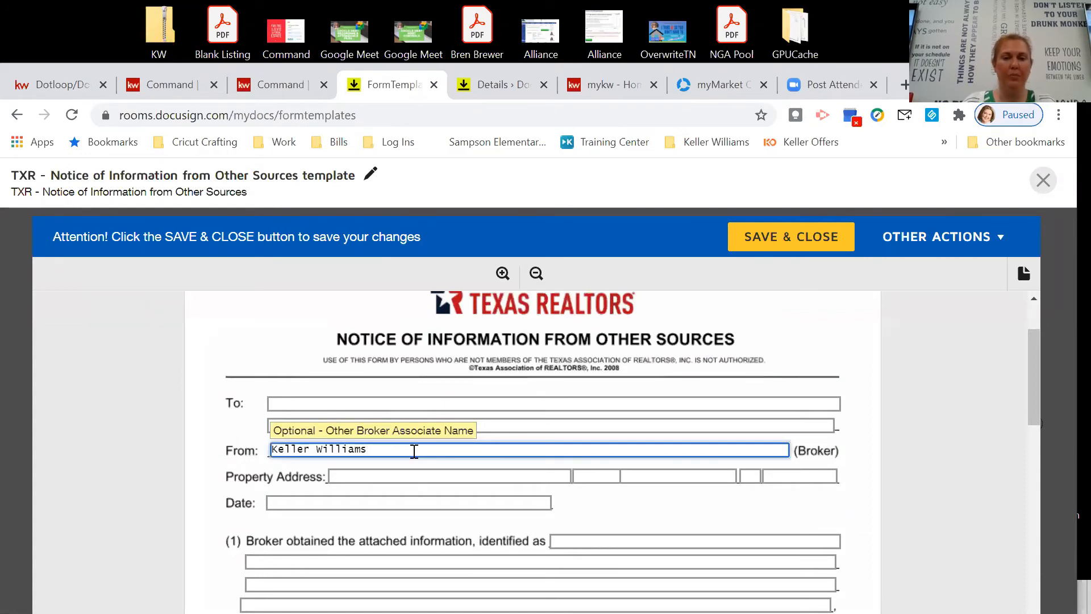
{"action": "scroll", "coordinate": [385, 473], "scroll_direction": "down", "scroll_amount": 3}
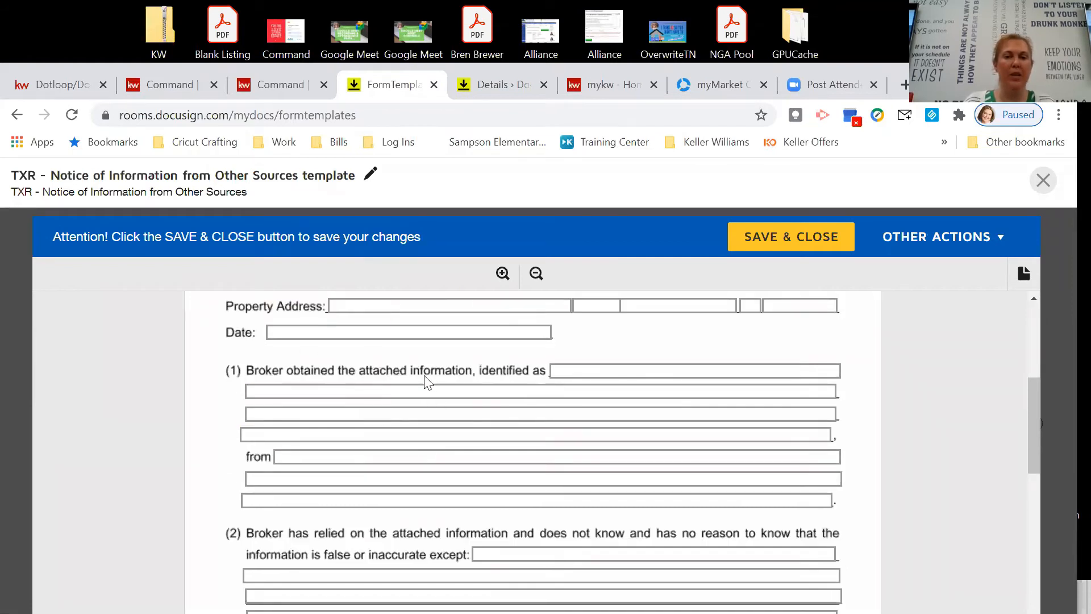
{"action": "left_click", "coordinate": [574, 369]}
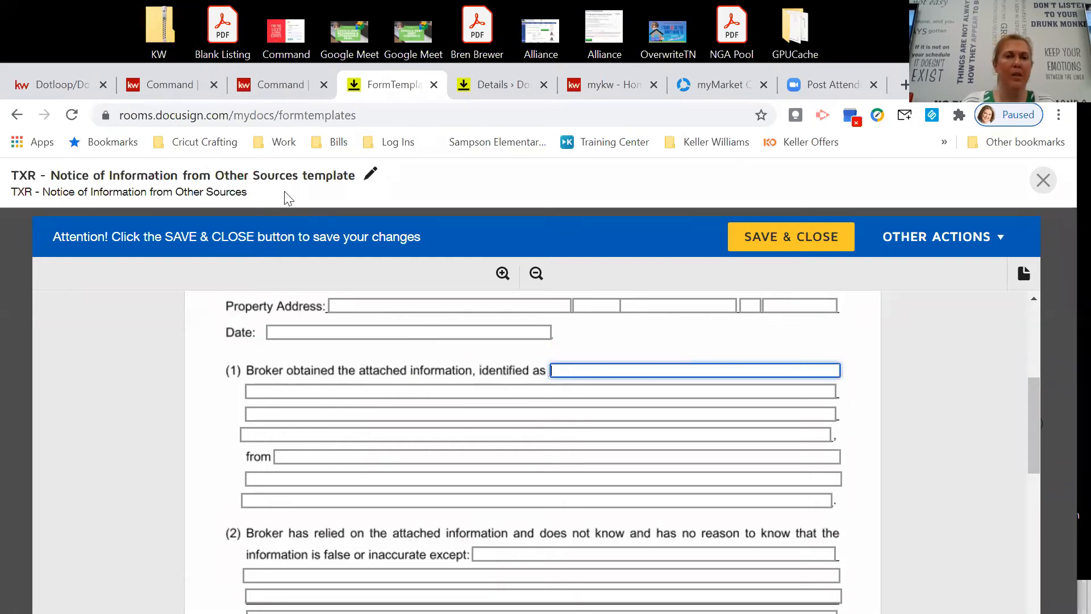
Open the listing's Notice of Information from Other Sources in KW Command.
{"action": "left_click", "coordinate": [184, 89]}
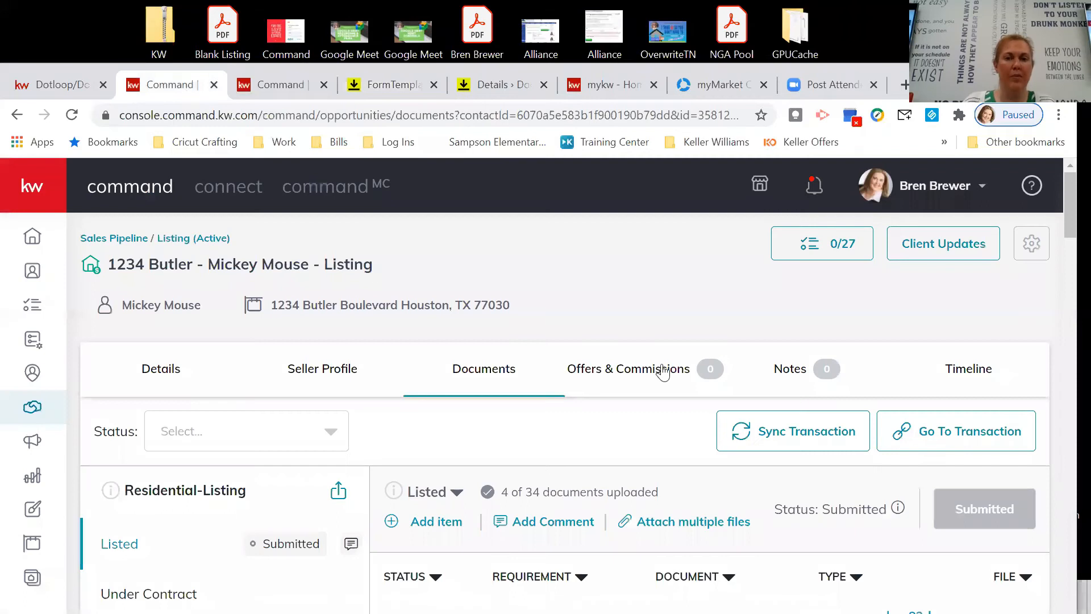
{"action": "scroll", "coordinate": [662, 370], "scroll_direction": "down", "scroll_amount": 2}
{"action": "scroll", "coordinate": [662, 371], "scroll_direction": "down", "scroll_amount": 9}
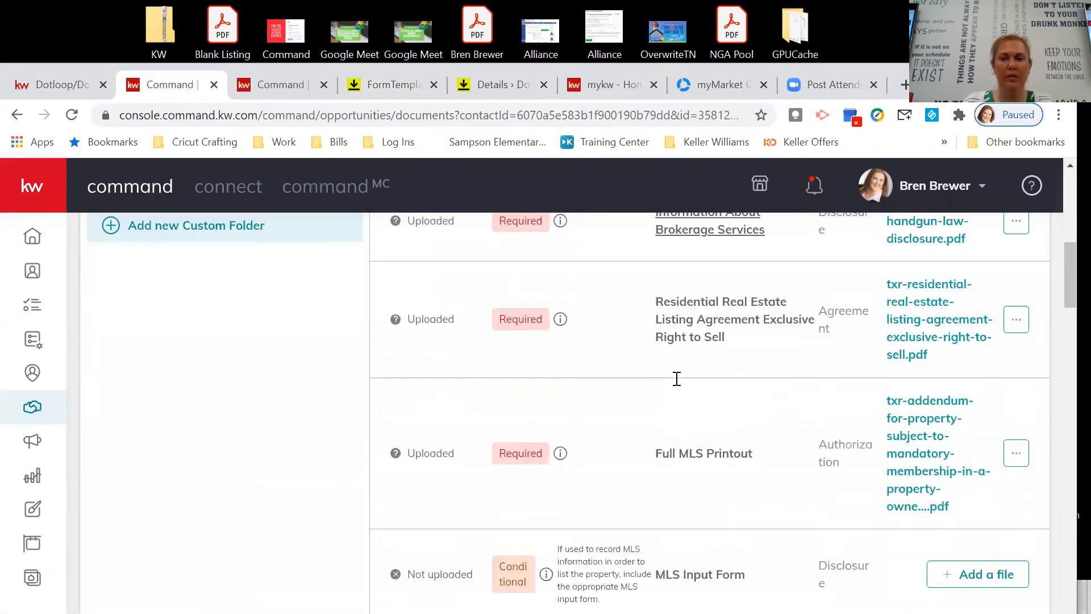
{"action": "scroll", "coordinate": [679, 386], "scroll_direction": "down", "scroll_amount": 6}
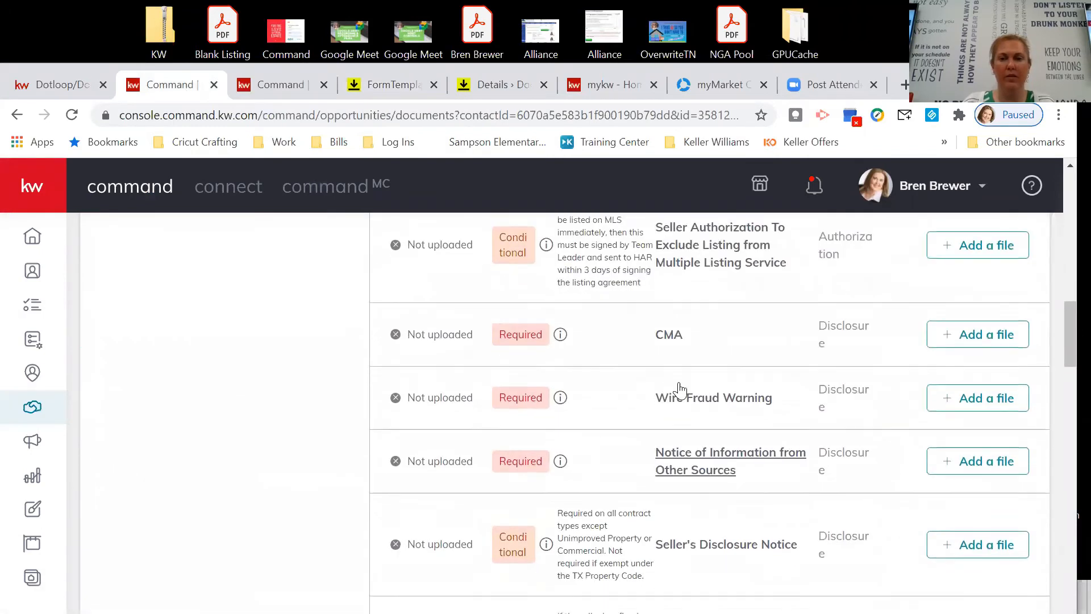
{"action": "left_click", "coordinate": [737, 410]}
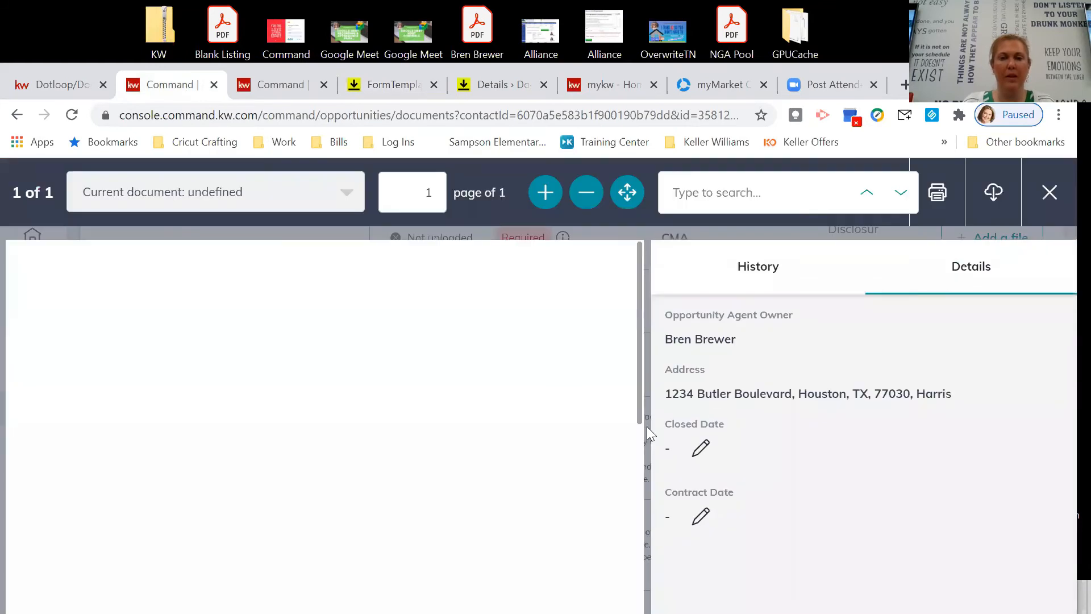
Copy item (1)'s first description line from the Notice and paste it into the identified-as field.
{"action": "scroll", "coordinate": [590, 426], "scroll_direction": "down", "scroll_amount": 3}
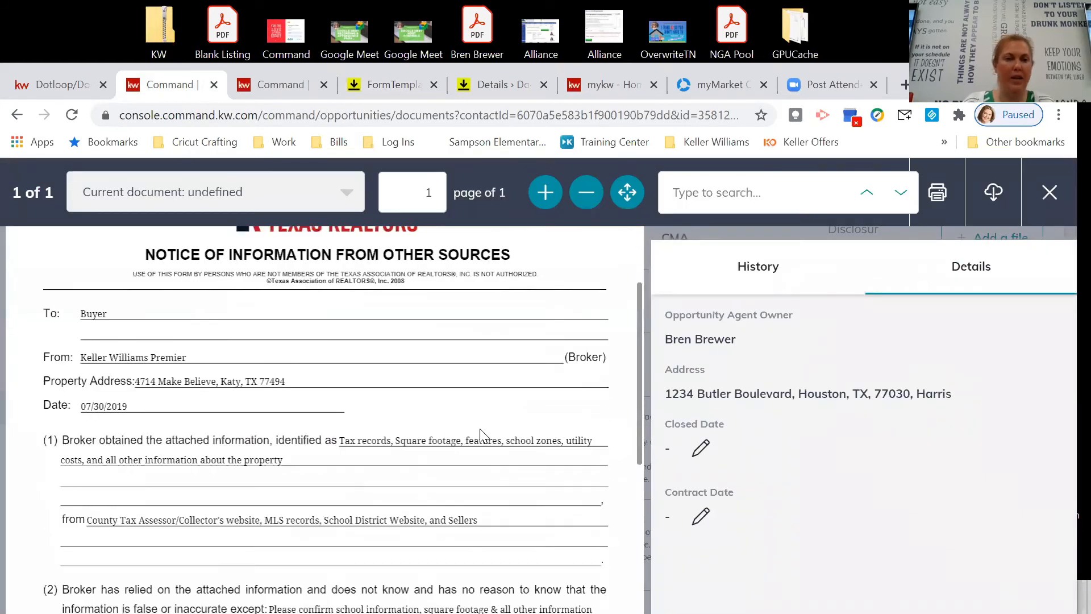
{"action": "double_click", "coordinate": [342, 361]}
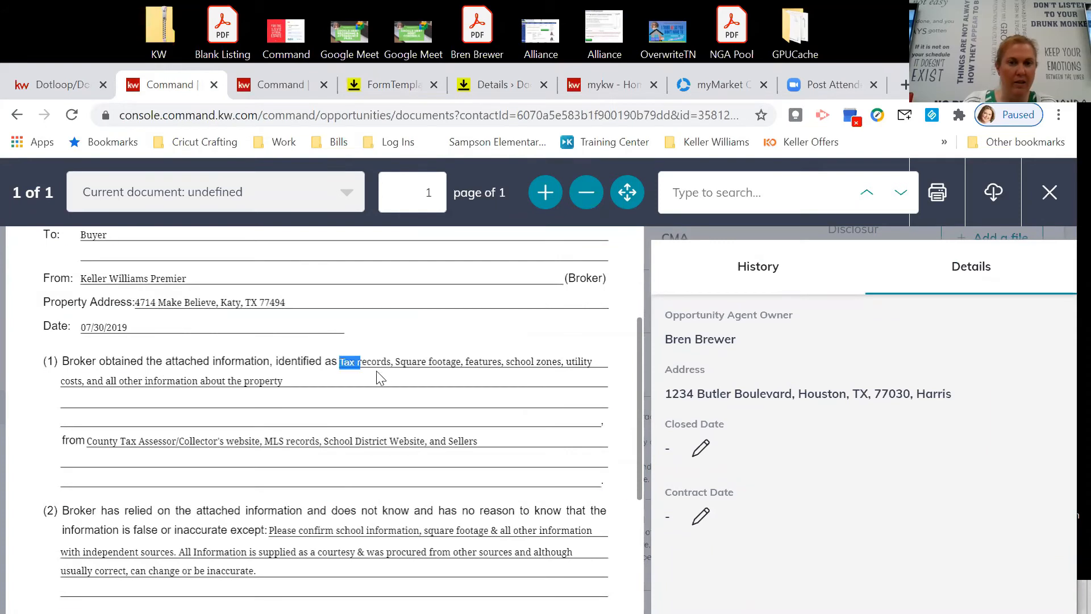
{"action": "key", "text": "ctrl+a"}
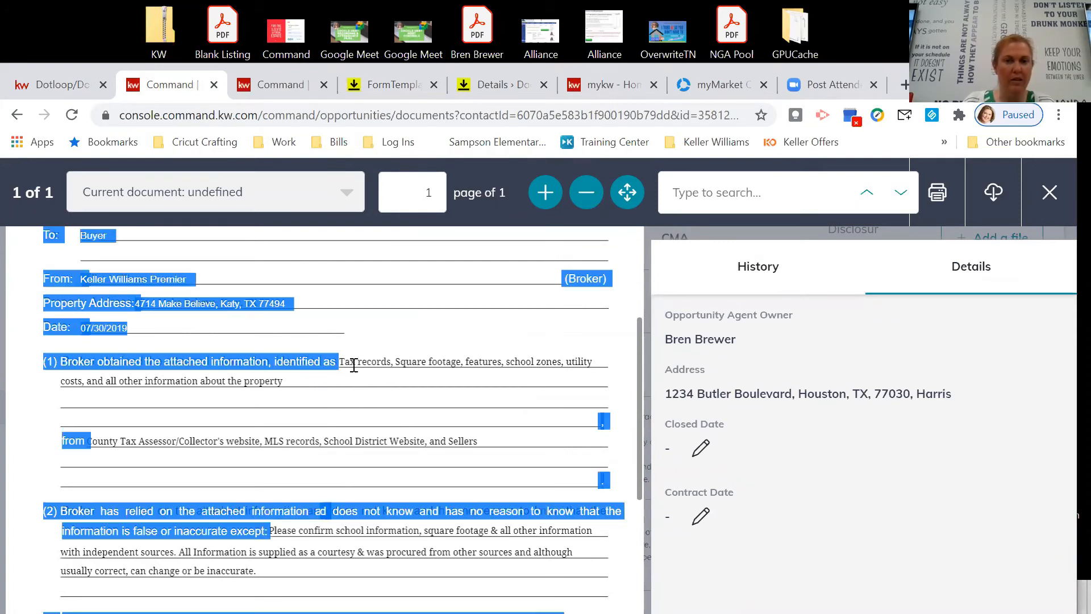
{"action": "double_click", "coordinate": [377, 362]}
{"action": "left_click_drag", "start_coordinate": [344, 362], "coordinate": [591, 357]}
{"action": "right_click", "coordinate": [575, 358]}
{"action": "left_click", "coordinate": [599, 371]}
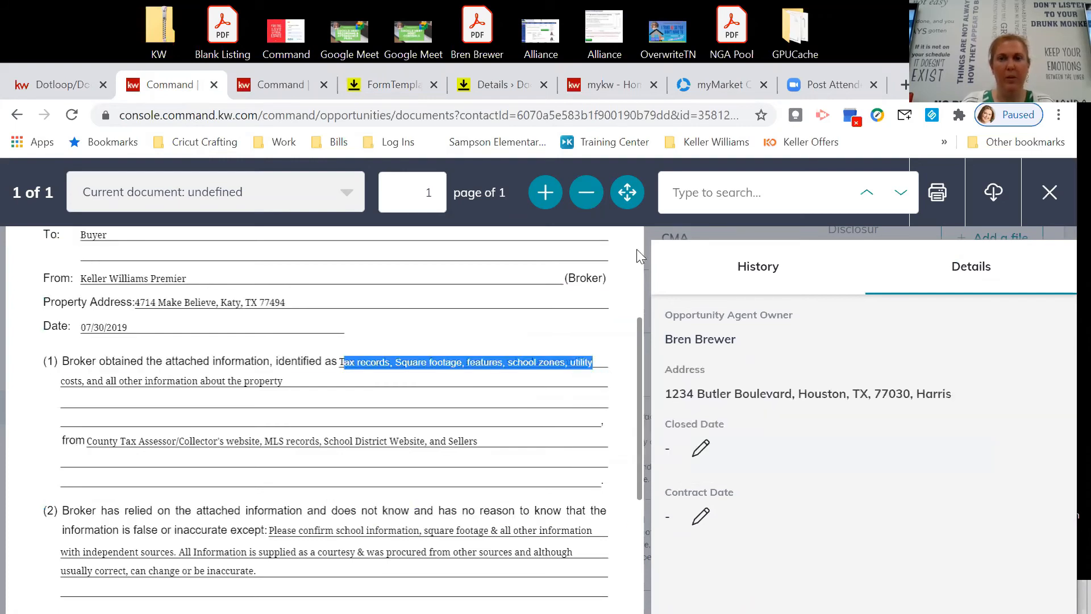
{"action": "left_click", "coordinate": [396, 95]}
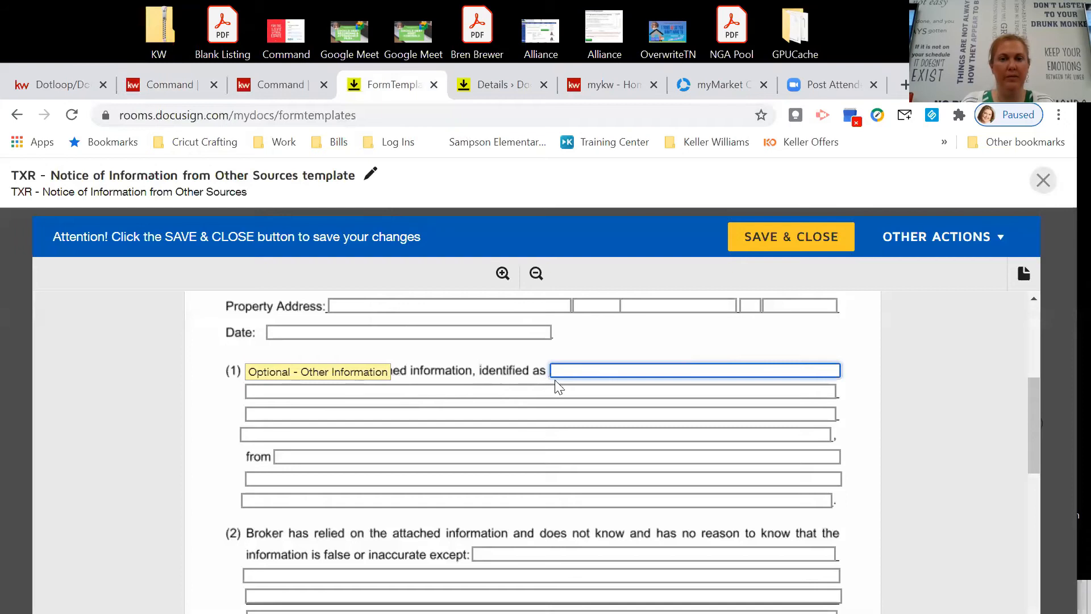
{"action": "right_click", "coordinate": [570, 370]}
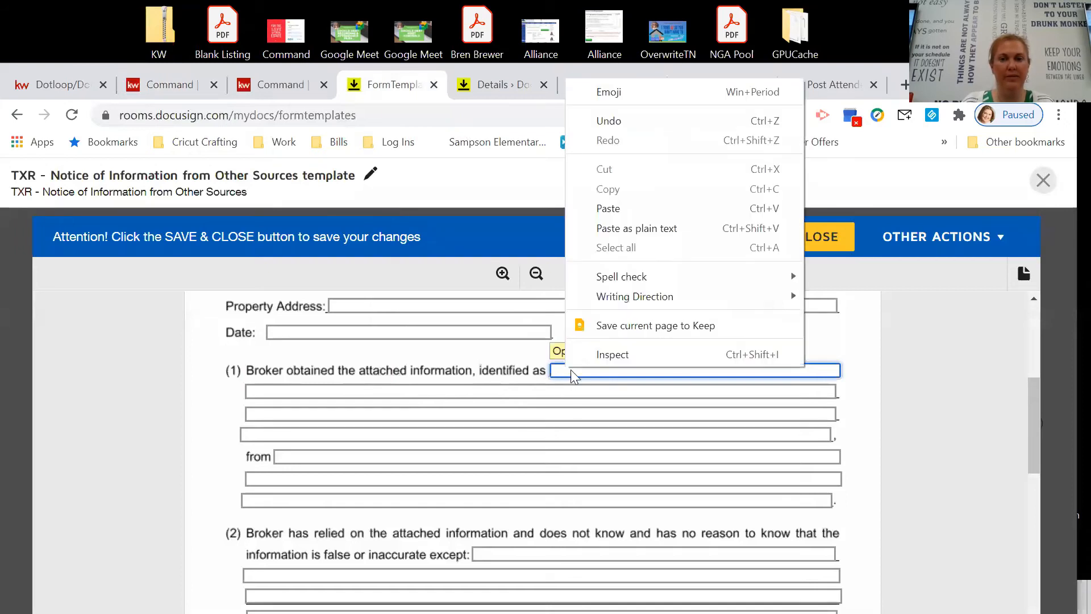
{"action": "left_click", "coordinate": [622, 211]}
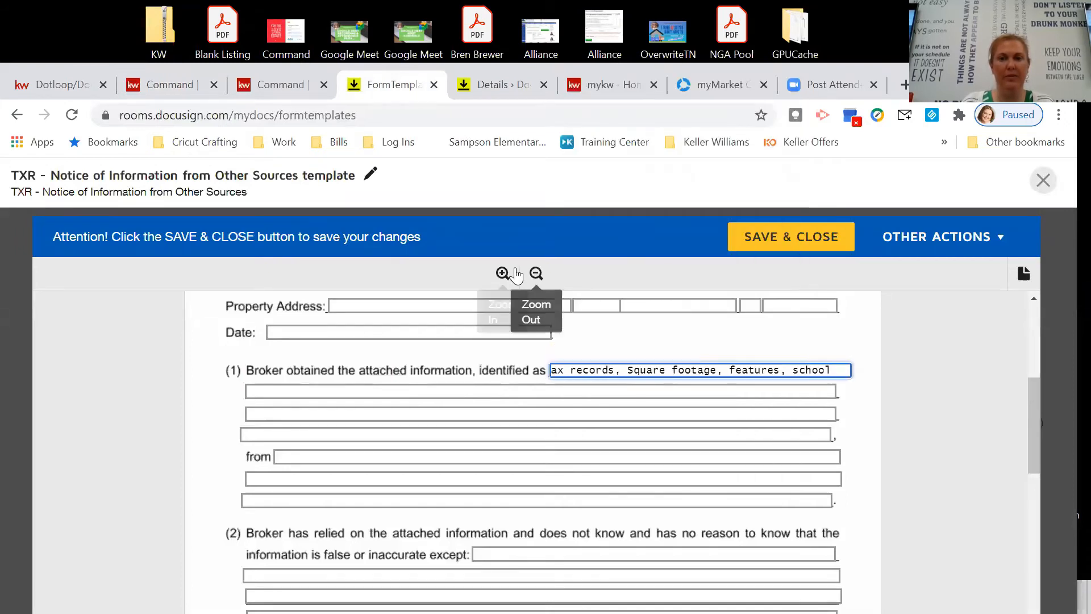
Copy the second description line and paste it into the template's second identified-as line.
{"action": "left_click", "coordinate": [291, 87]}
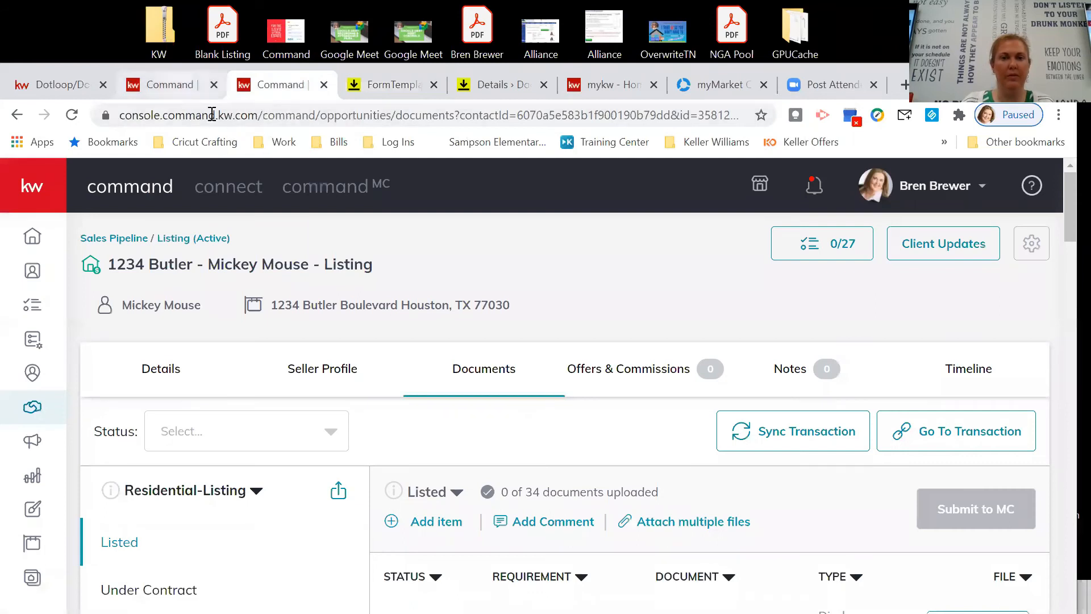
{"action": "left_click", "coordinate": [170, 85]}
{"action": "left_click_drag", "start_coordinate": [64, 381], "coordinate": [278, 380]}
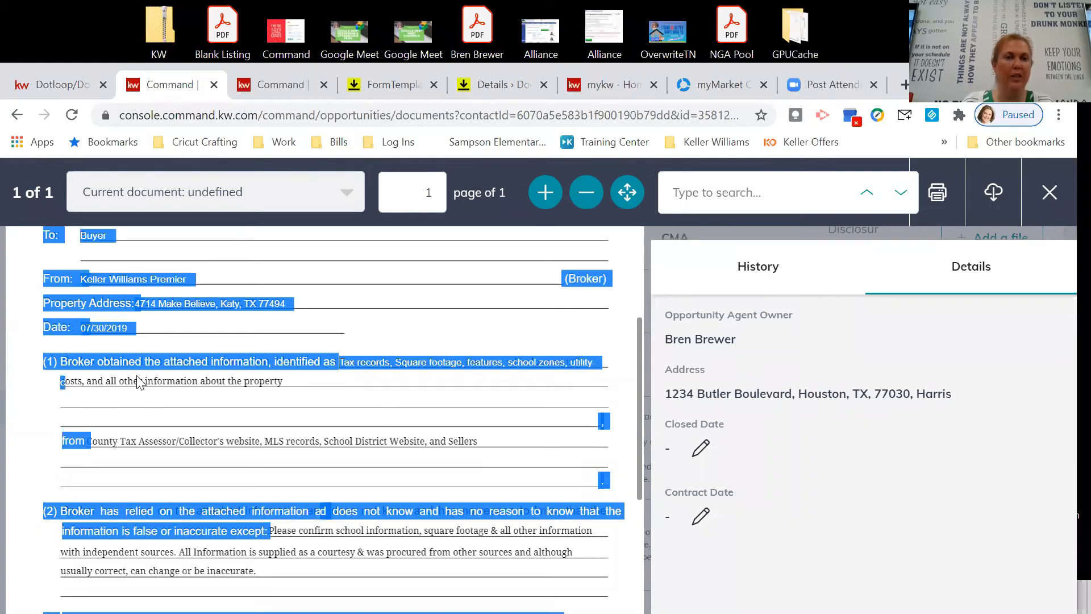
{"action": "left_click_drag", "start_coordinate": [137, 381], "coordinate": [158, 381]}
{"action": "left_click_drag", "start_coordinate": [63, 381], "coordinate": [278, 382]}
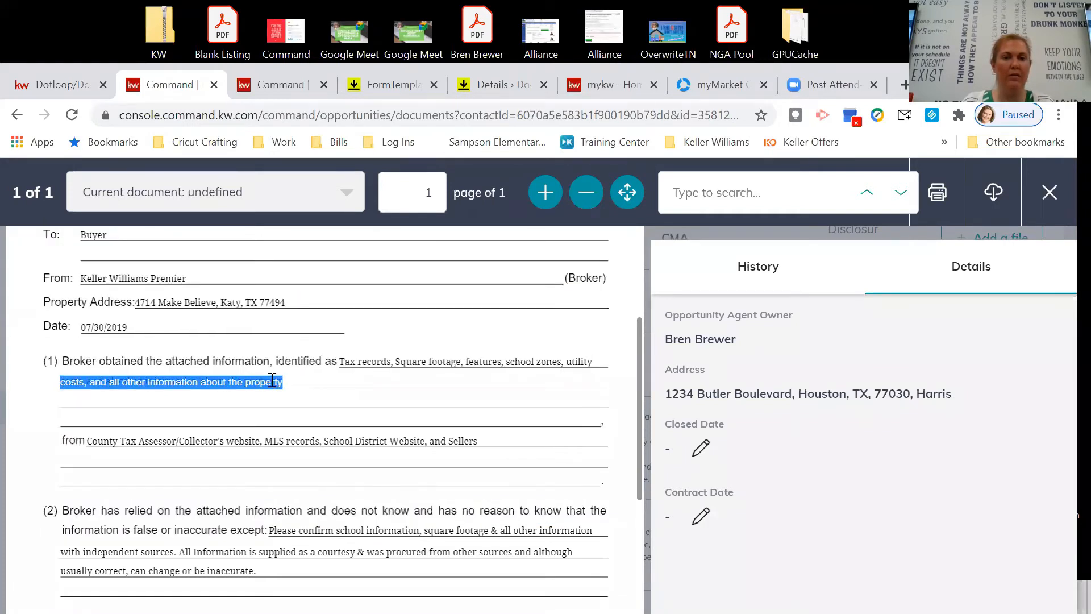
{"action": "right_click", "coordinate": [287, 382]}
{"action": "left_click", "coordinate": [299, 387]}
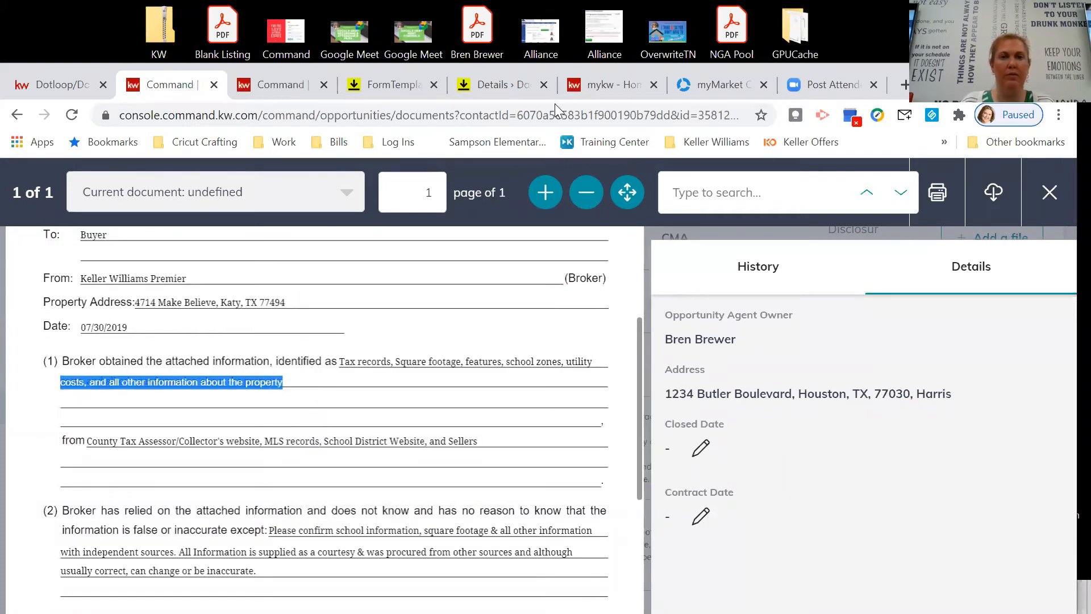
{"action": "left_click", "coordinate": [392, 85]}
{"action": "left_click", "coordinate": [292, 395]}
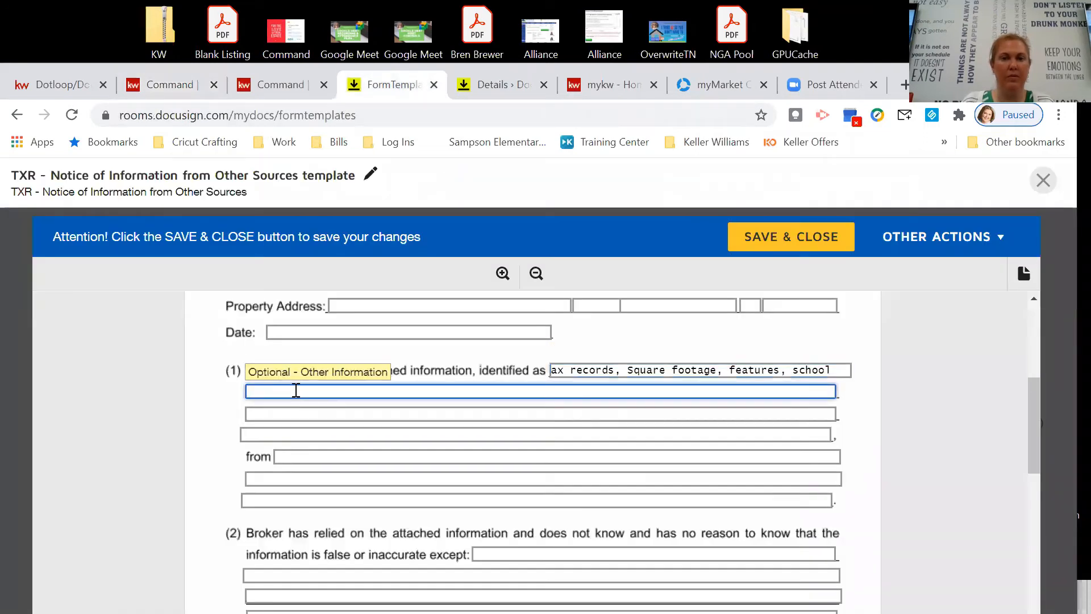
{"action": "right_click", "coordinate": [296, 391]}
{"action": "left_click", "coordinate": [361, 163]}
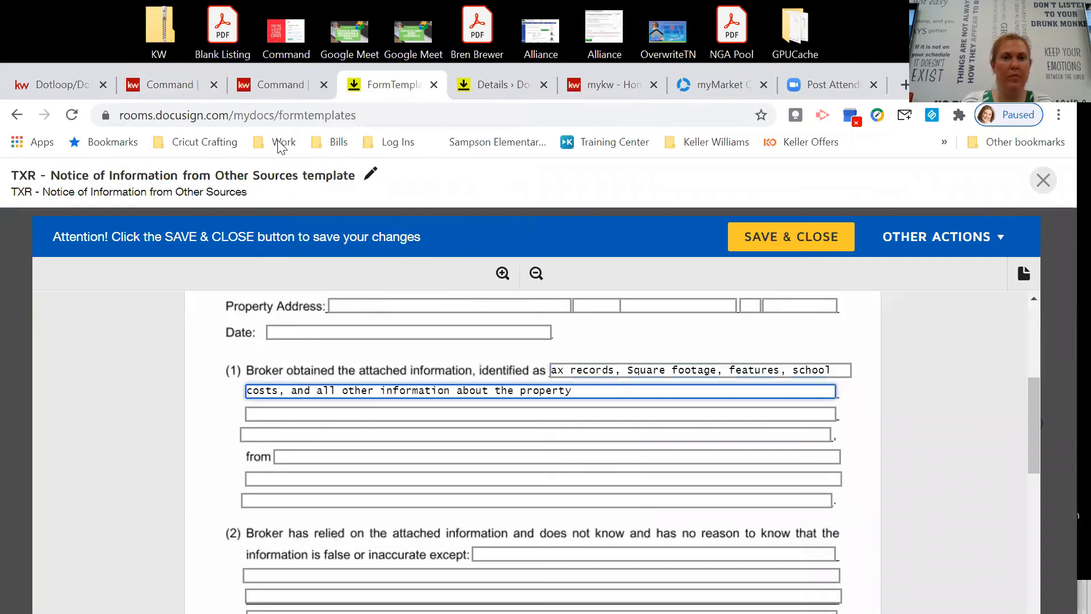
Copy the information sources line from the Notice in KW Command.
{"action": "left_click", "coordinate": [171, 83]}
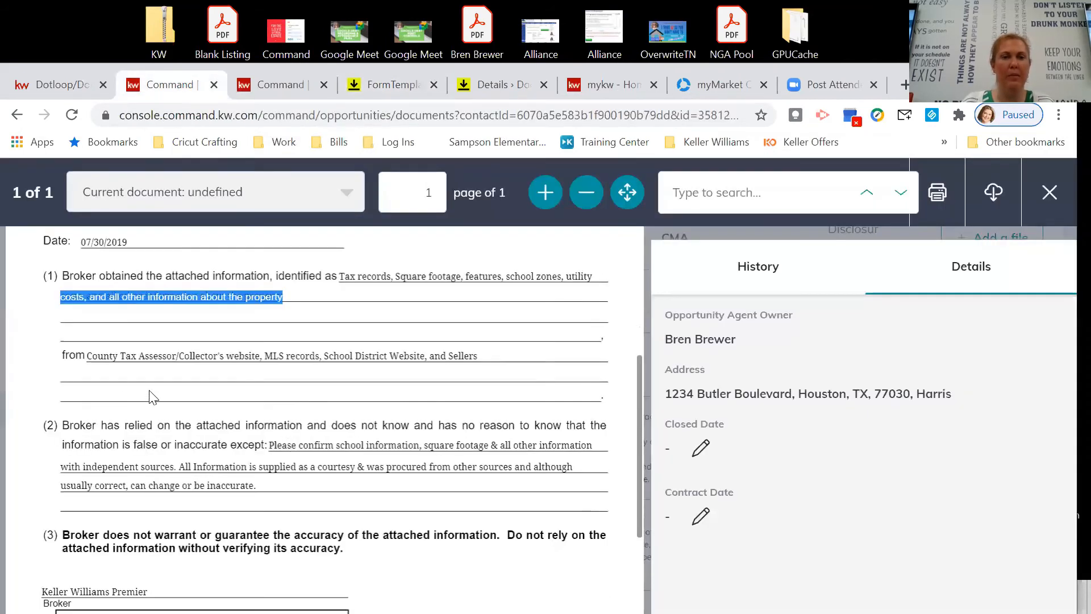
{"action": "left_click_drag", "start_coordinate": [87, 356], "coordinate": [475, 353]}
{"action": "right_click", "coordinate": [450, 353]}
{"action": "left_click", "coordinate": [482, 366]}
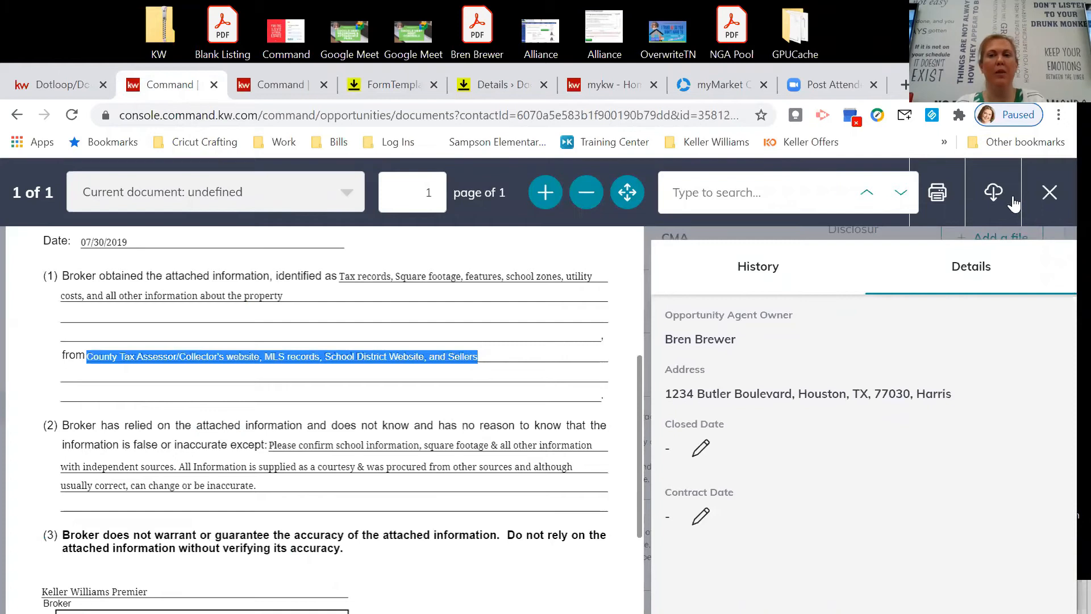
Close the viewer and reopen the listing's Notice of Information from Other Sources to review its entries.
{"action": "left_click", "coordinate": [1048, 193]}
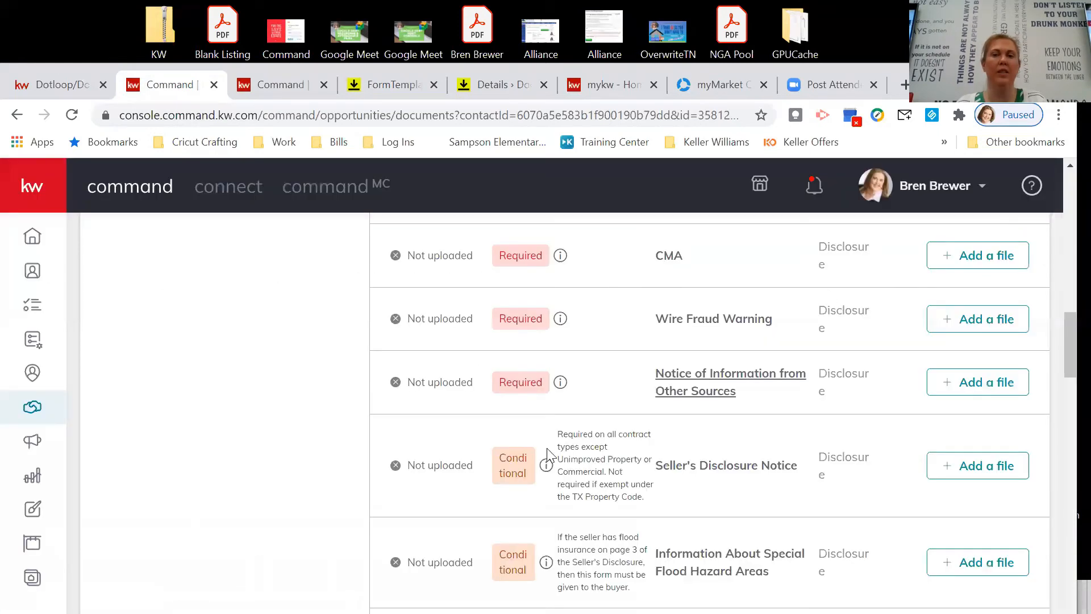
{"action": "scroll", "coordinate": [554, 453], "scroll_direction": "up", "scroll_amount": 10}
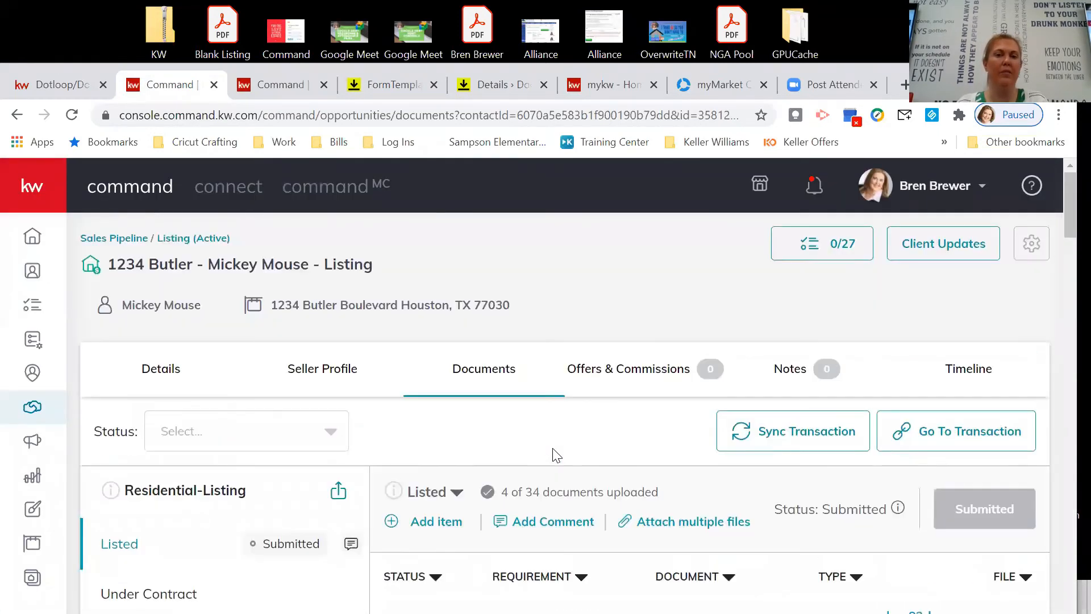
{"action": "scroll", "coordinate": [520, 409], "scroll_direction": "down", "scroll_amount": 3}
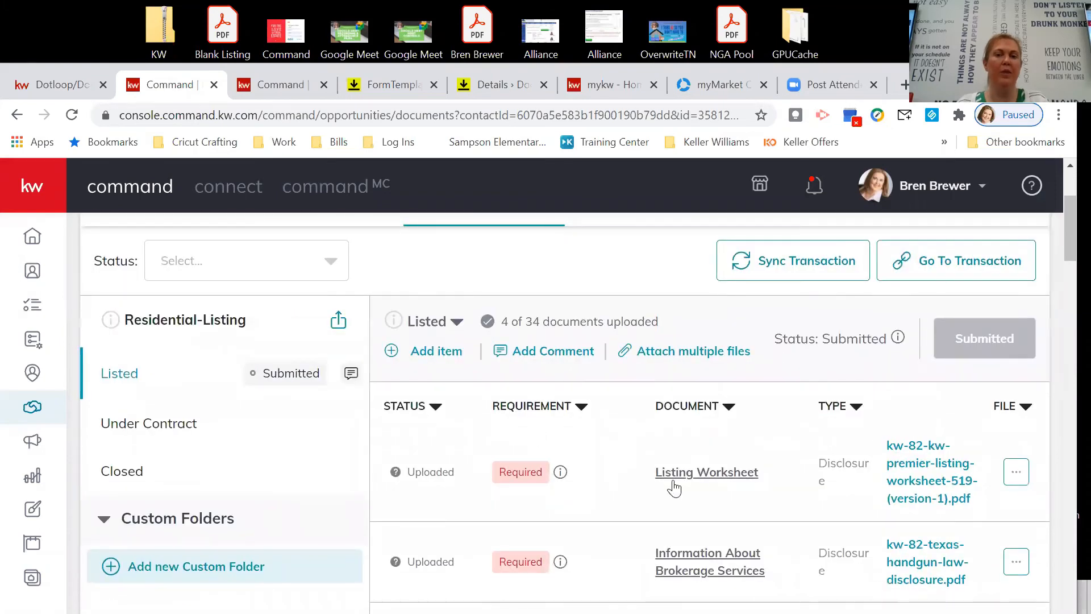
{"action": "scroll", "coordinate": [722, 490], "scroll_direction": "down", "scroll_amount": 3}
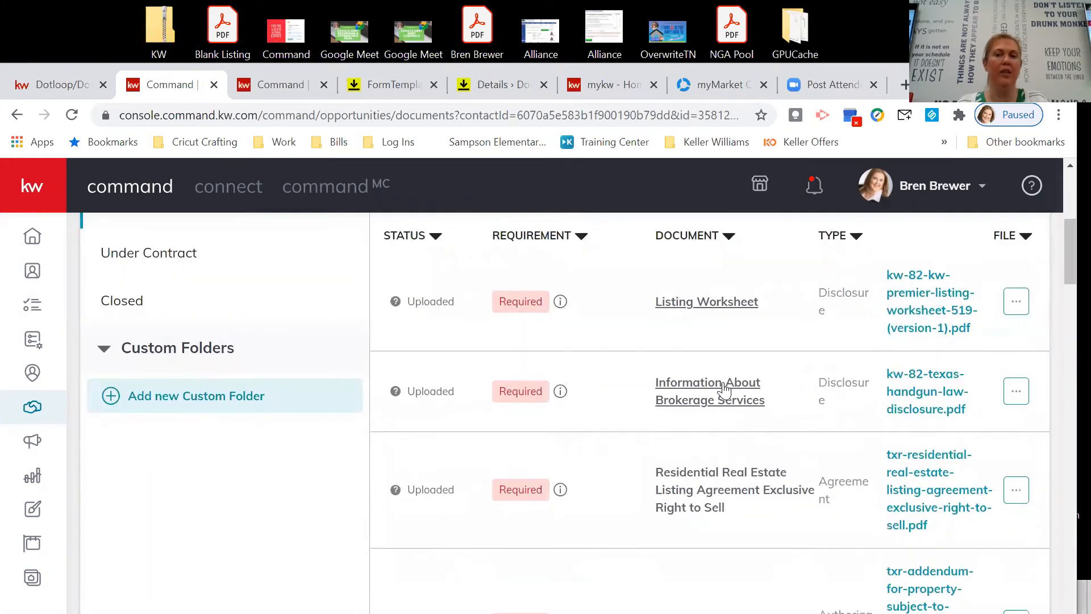
{"action": "scroll", "coordinate": [729, 461], "scroll_direction": "down", "scroll_amount": 10}
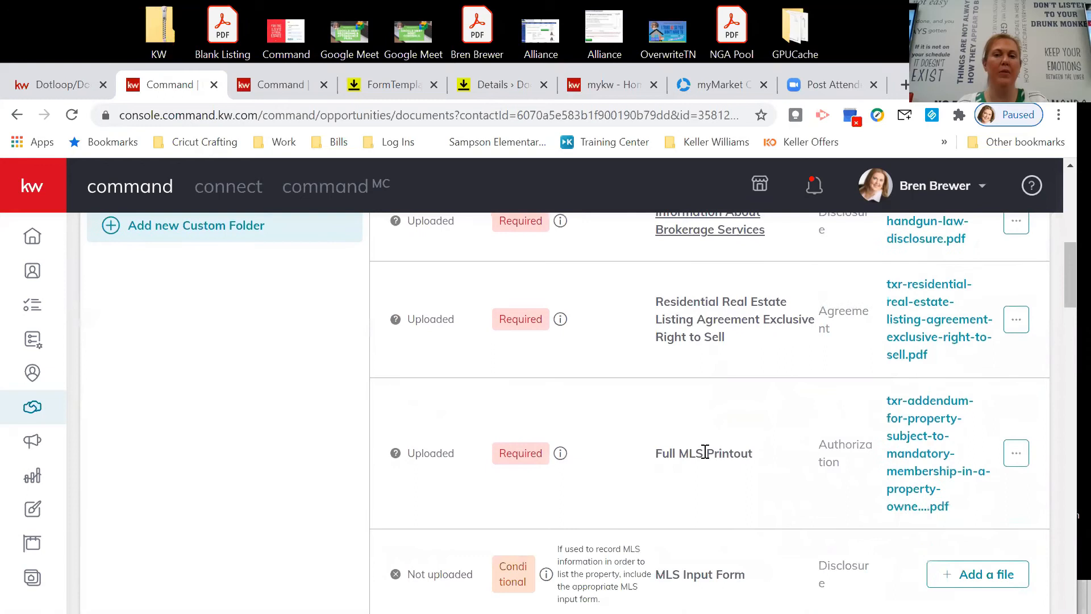
{"action": "scroll", "coordinate": [713, 466], "scroll_direction": "down", "scroll_amount": 2}
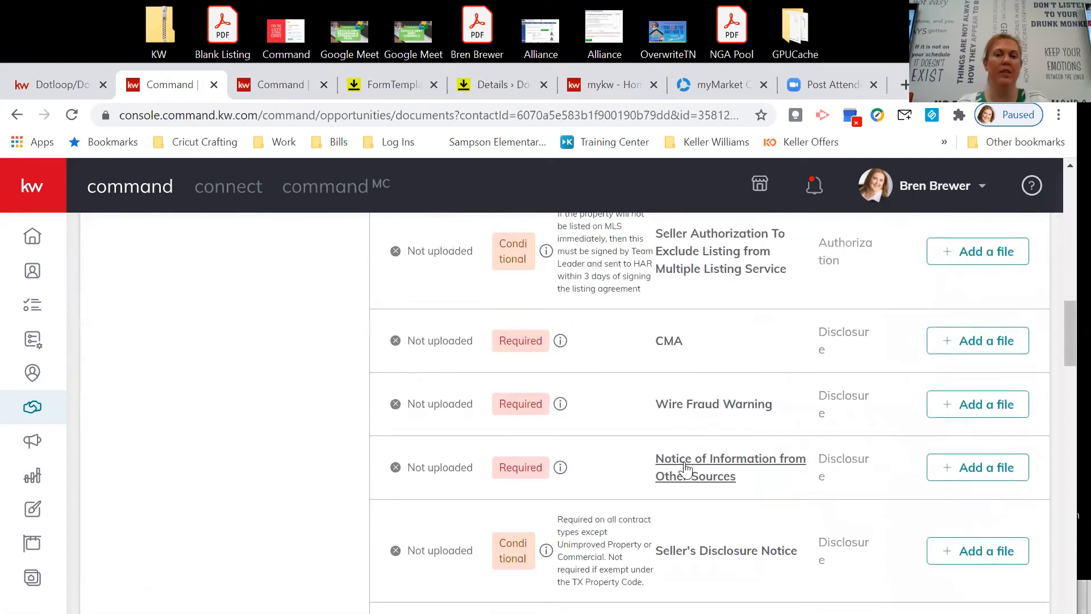
{"action": "left_click", "coordinate": [799, 459]}
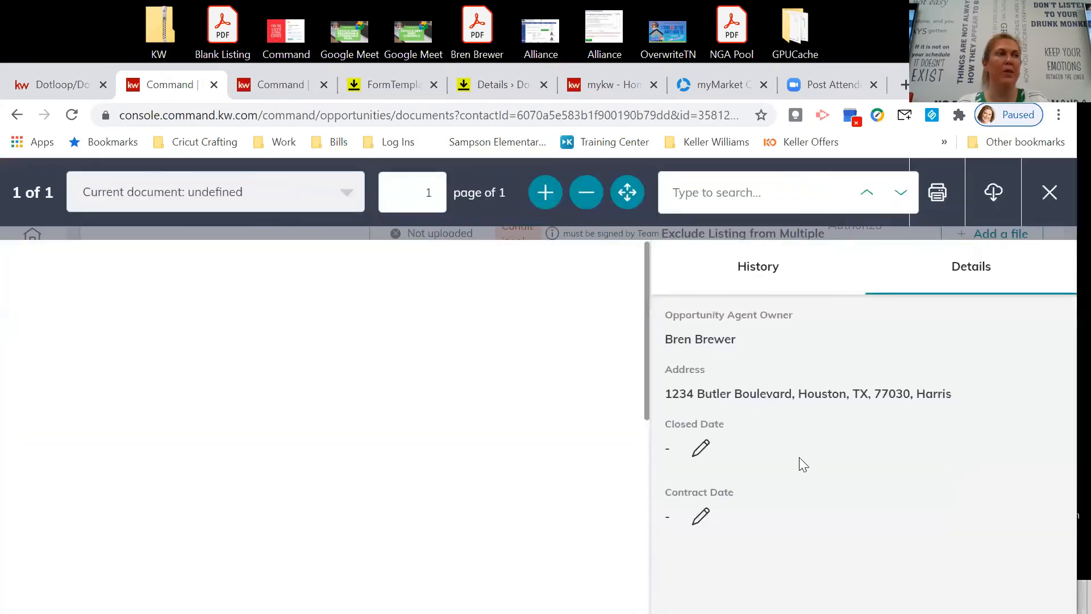
{"action": "scroll", "coordinate": [355, 436], "scroll_direction": "down", "scroll_amount": 7}
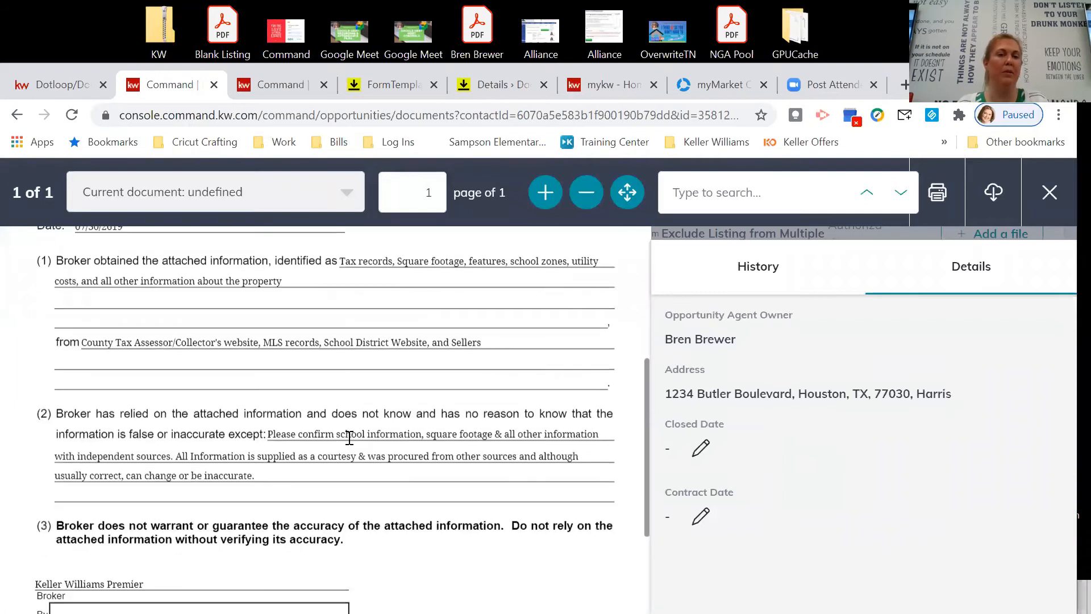
{"action": "scroll", "coordinate": [351, 449], "scroll_direction": "up", "scroll_amount": 3}
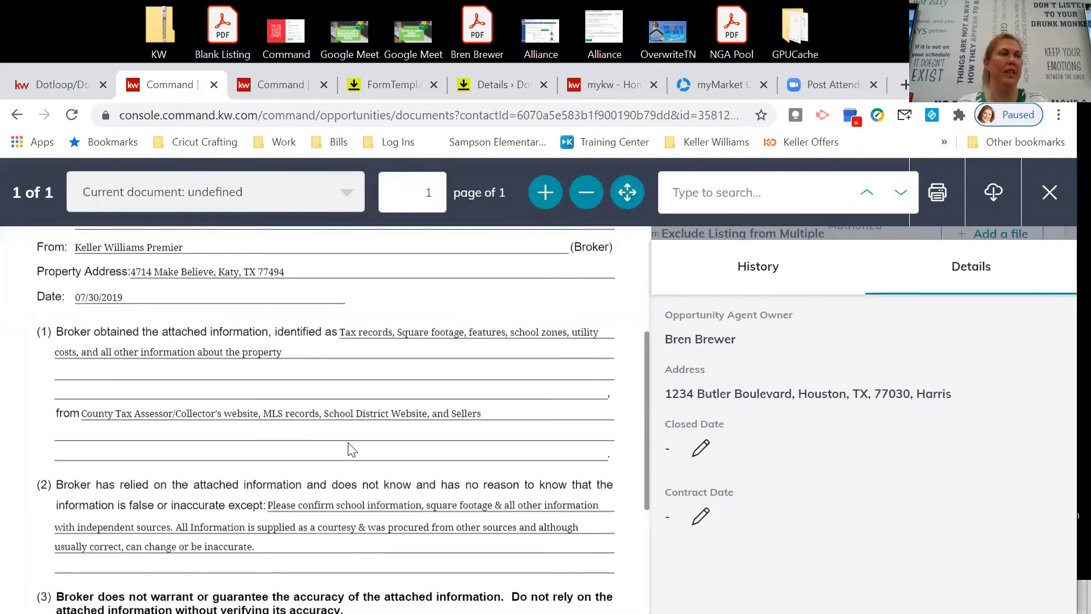
Paste the copied source list into the 'from' field and clear the text mistakenly pasted into the exception line.
{"action": "left_click", "coordinate": [392, 84]}
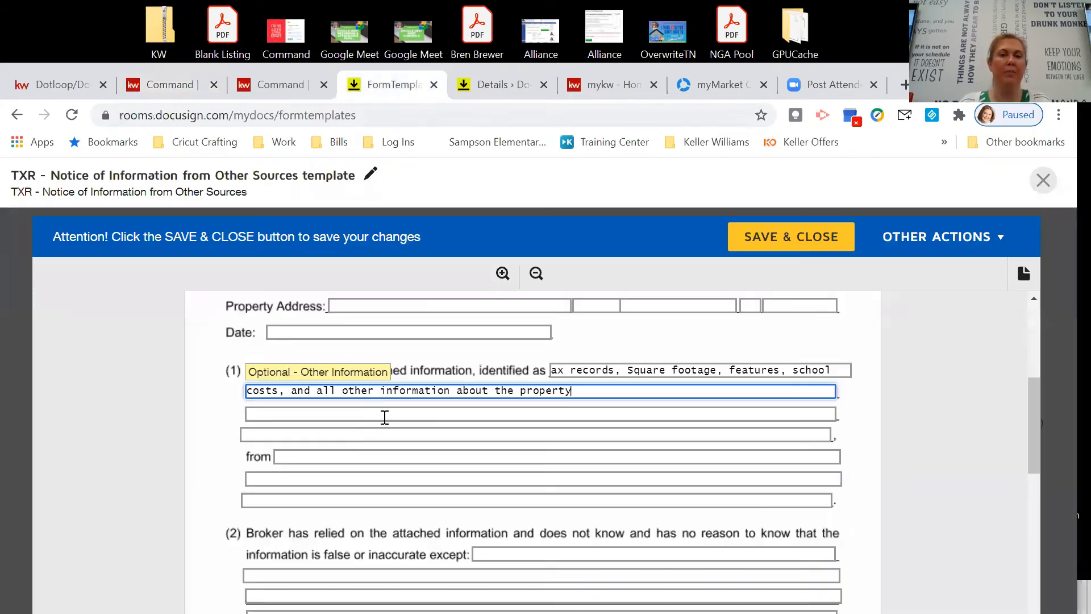
{"action": "left_click", "coordinate": [493, 552]}
{"action": "right_click", "coordinate": [493, 552]}
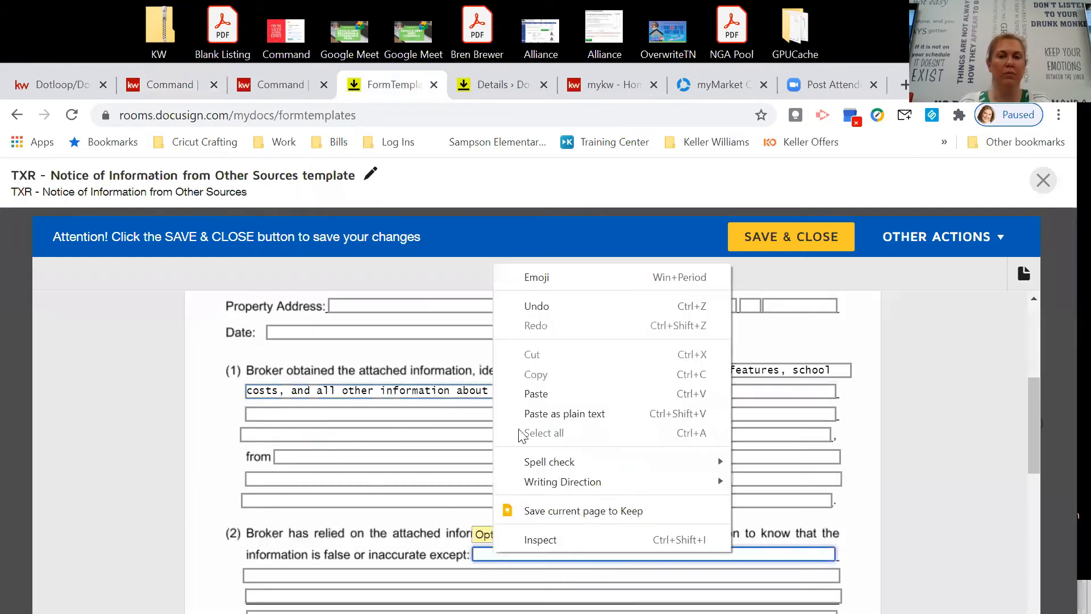
{"action": "left_click", "coordinate": [528, 391]}
{"action": "scroll", "coordinate": [603, 430], "scroll_direction": "down", "scroll_amount": 2}
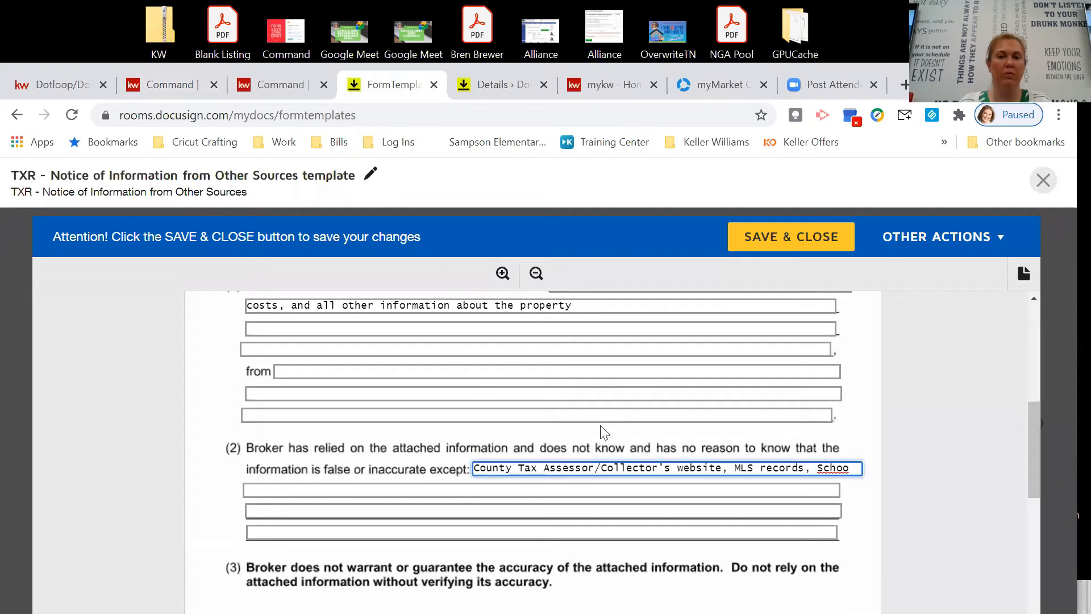
{"action": "scroll", "coordinate": [605, 432], "scroll_direction": "up", "scroll_amount": 2}
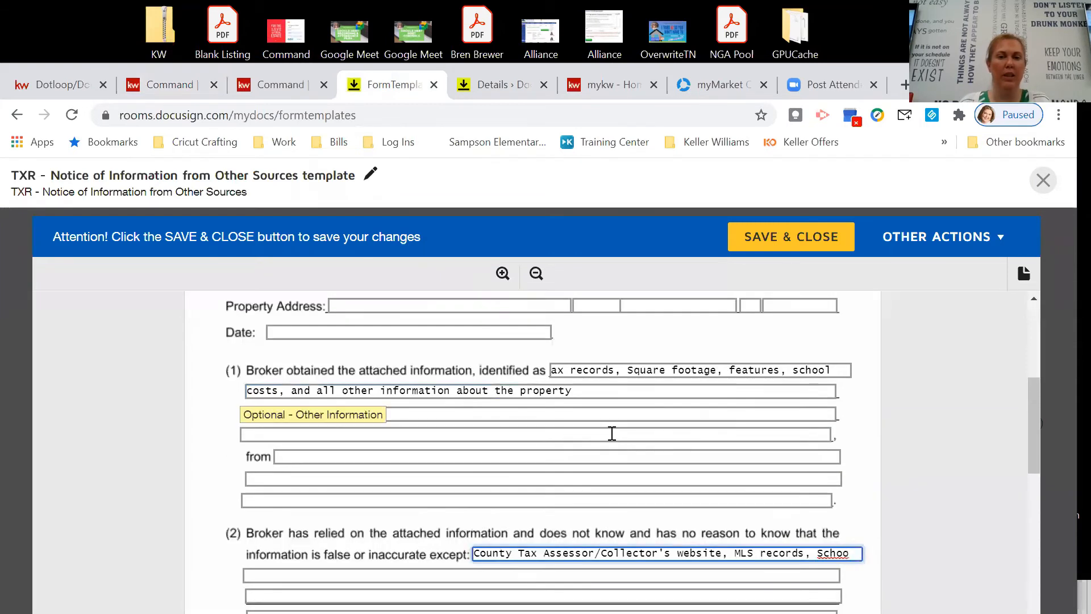
{"action": "left_click", "coordinate": [331, 454]}
{"action": "right_click", "coordinate": [331, 453]}
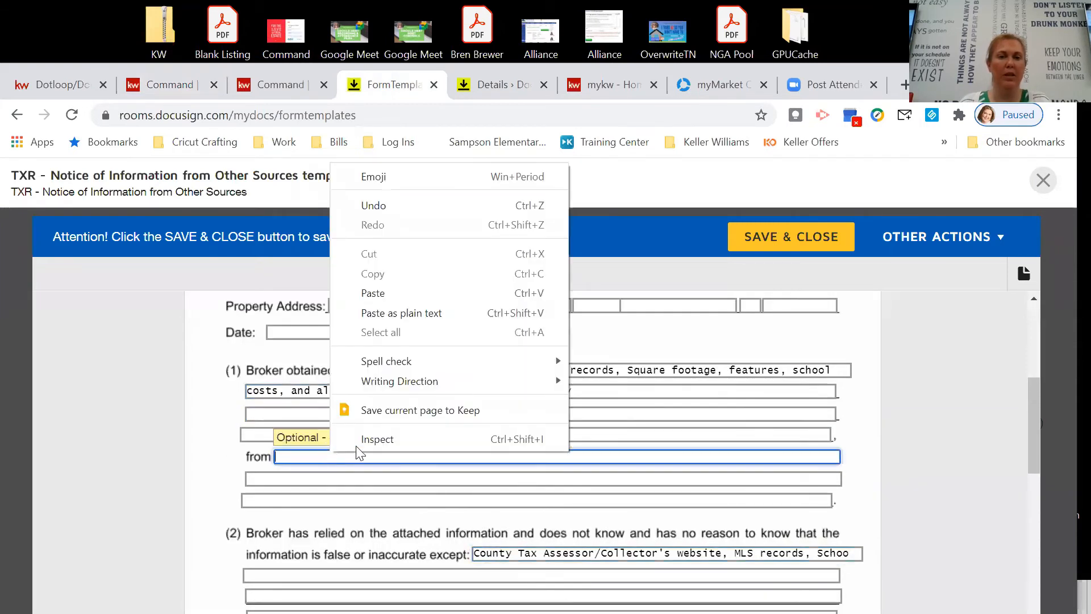
{"action": "left_click", "coordinate": [389, 316]}
{"action": "left_click_drag", "start_coordinate": [475, 554], "coordinate": [834, 567]}
{"action": "key", "text": "BackSpace"}
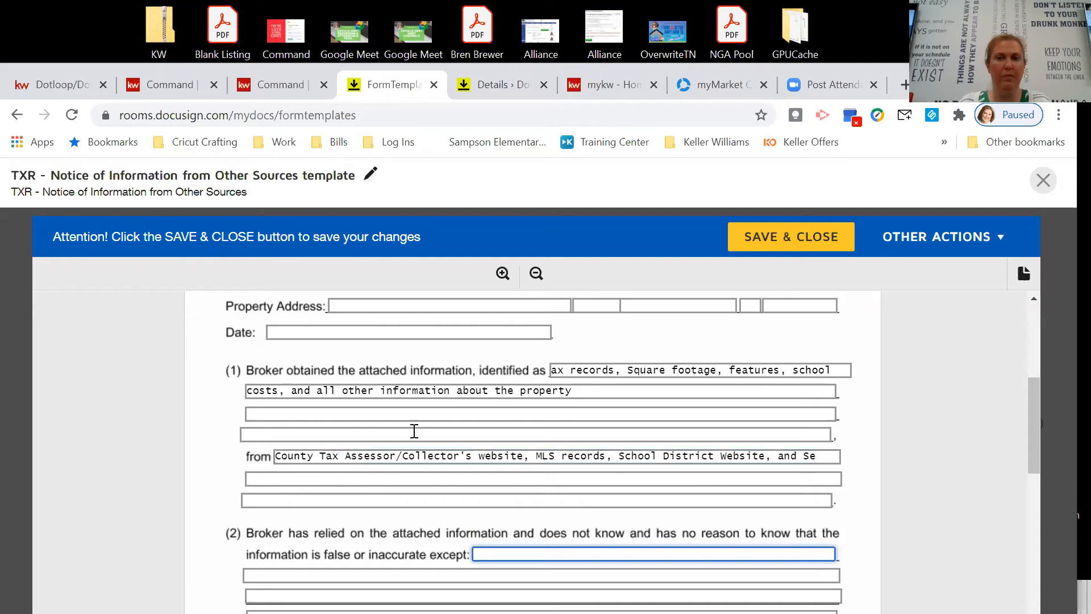
Replace the cut-off end of the source list with 'and sellers'.
{"action": "left_click", "coordinate": [183, 85]}
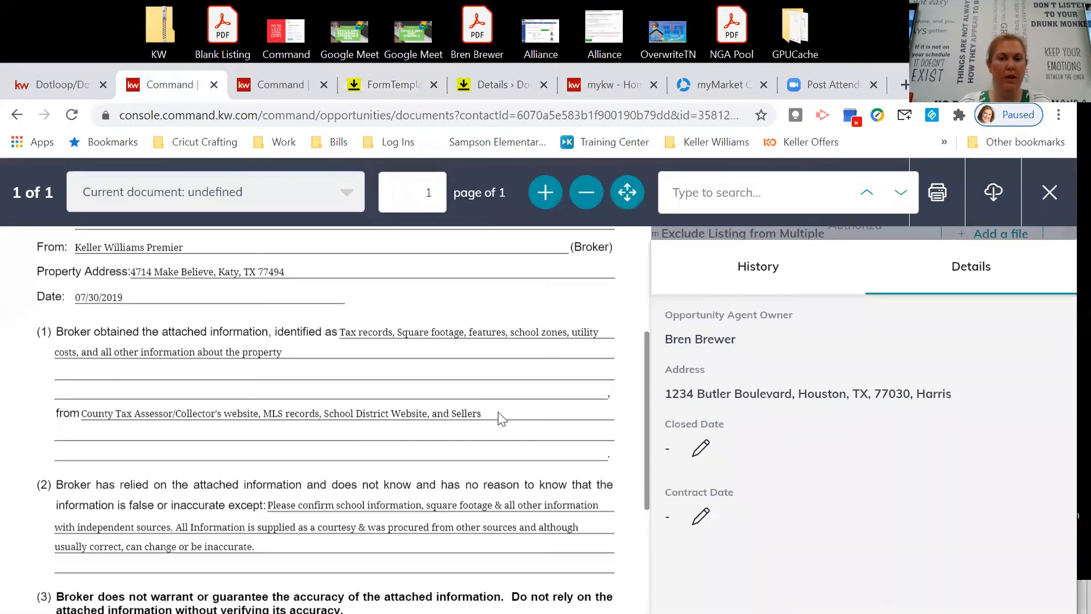
{"action": "left_click", "coordinate": [383, 94]}
{"action": "left_click", "coordinate": [833, 465]}
{"action": "key", "text": "shift+End"}
{"action": "key", "text": "BackSpace"}
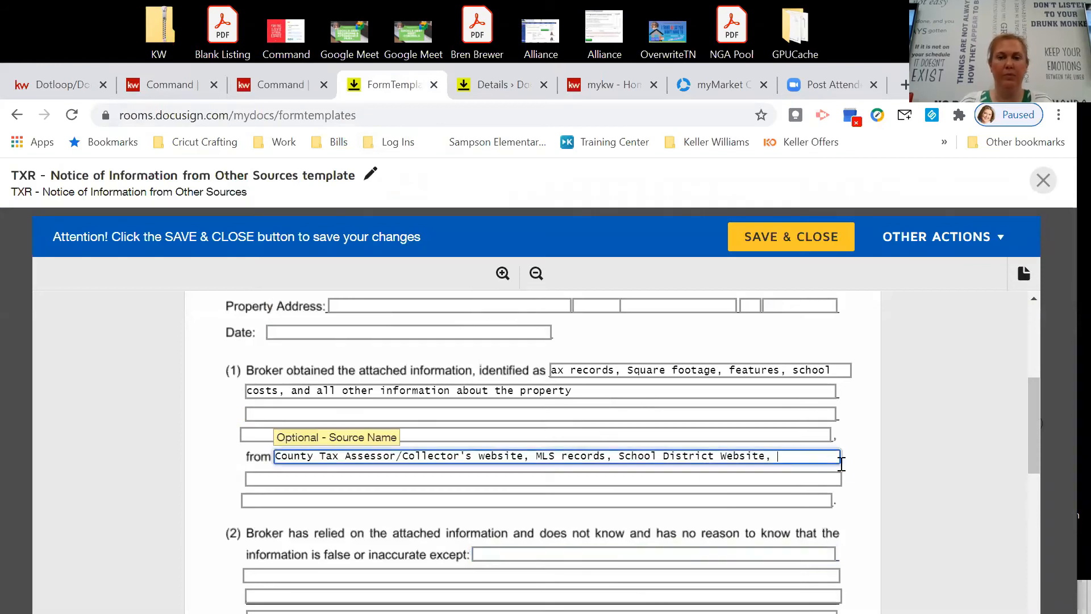
{"action": "left_click", "coordinate": [279, 477]}
{"action": "type", "text": "and sellers"}
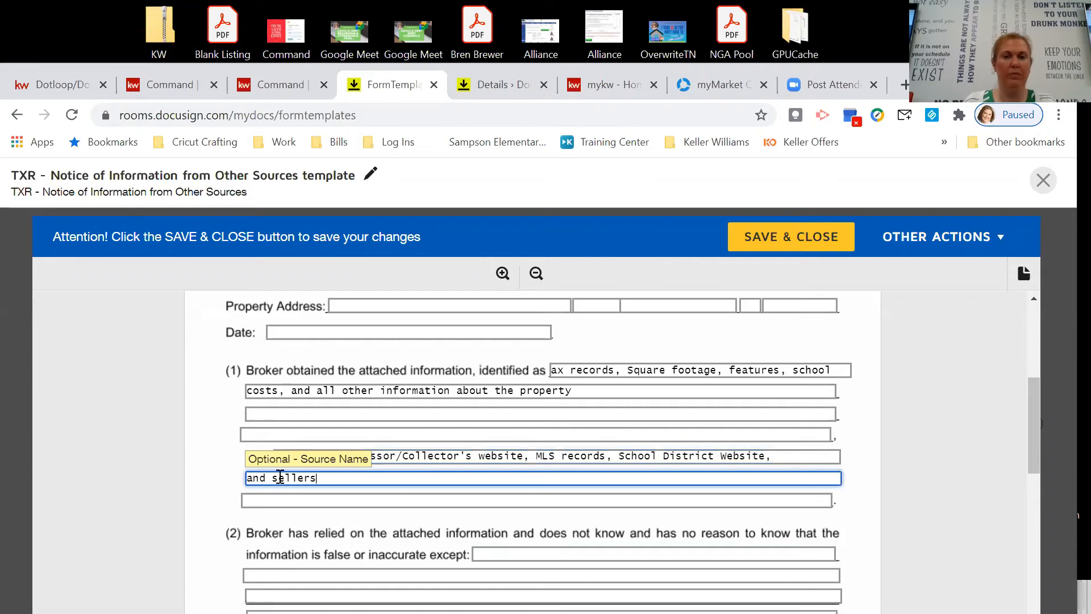
{"action": "scroll", "coordinate": [419, 546], "scroll_direction": "down", "scroll_amount": 5}
{"action": "scroll", "coordinate": [446, 516], "scroll_direction": "up", "scroll_amount": 3}
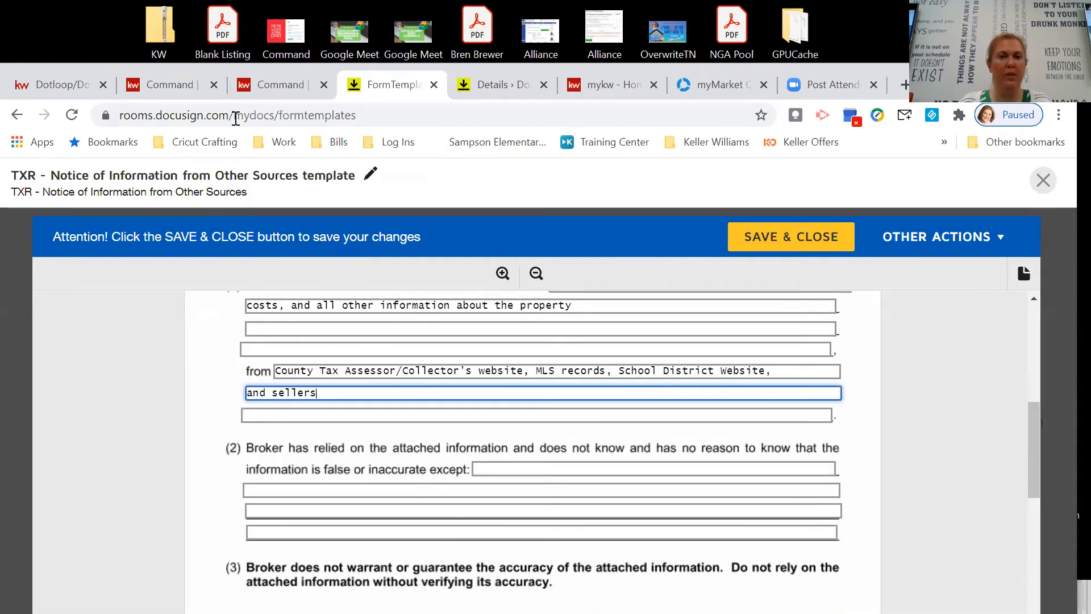
Copy the 'Please confirm school information, square footage & all other information.' disclaimer from Command into the exception line.
{"action": "left_click", "coordinate": [173, 87]}
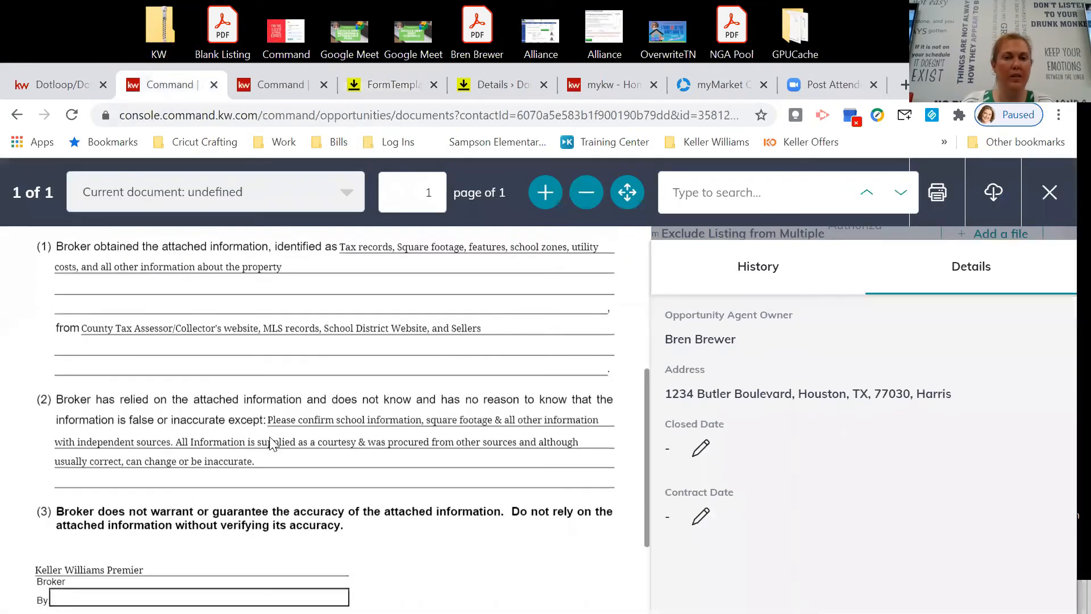
{"action": "left_click_drag", "start_coordinate": [335, 440], "coordinate": [598, 420]}
{"action": "right_click", "coordinate": [590, 419]}
{"action": "left_click", "coordinate": [614, 433]}
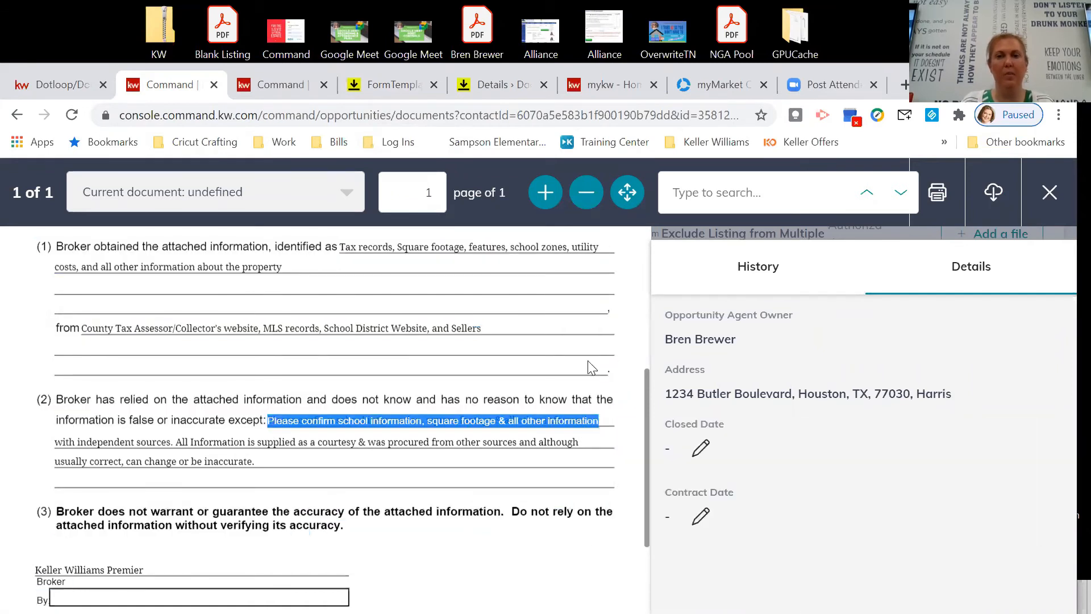
{"action": "left_click", "coordinate": [392, 90]}
{"action": "right_click", "coordinate": [500, 467]}
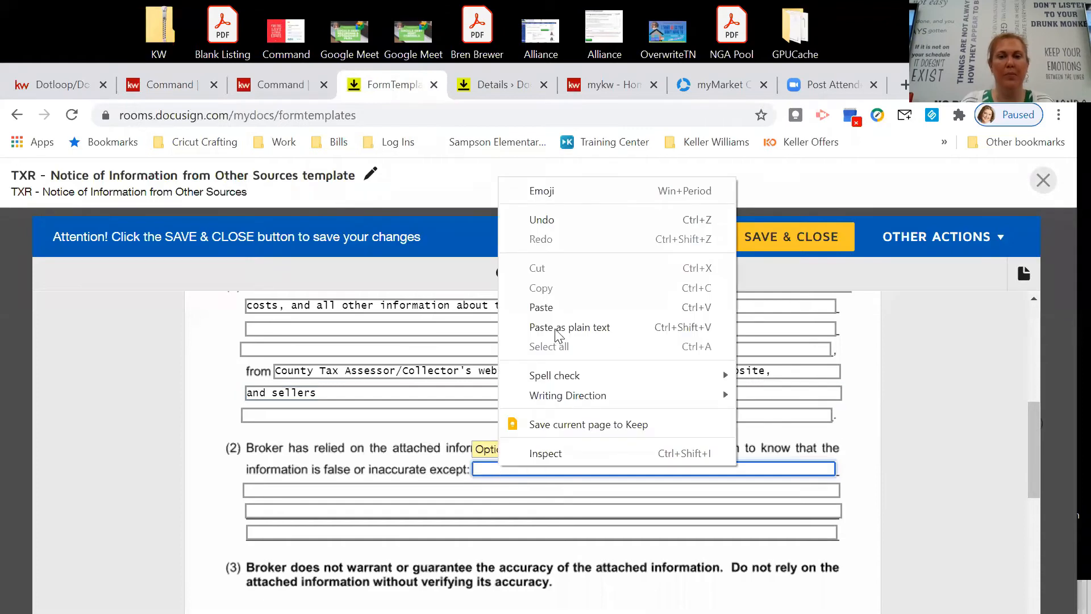
{"action": "left_click", "coordinate": [559, 308]}
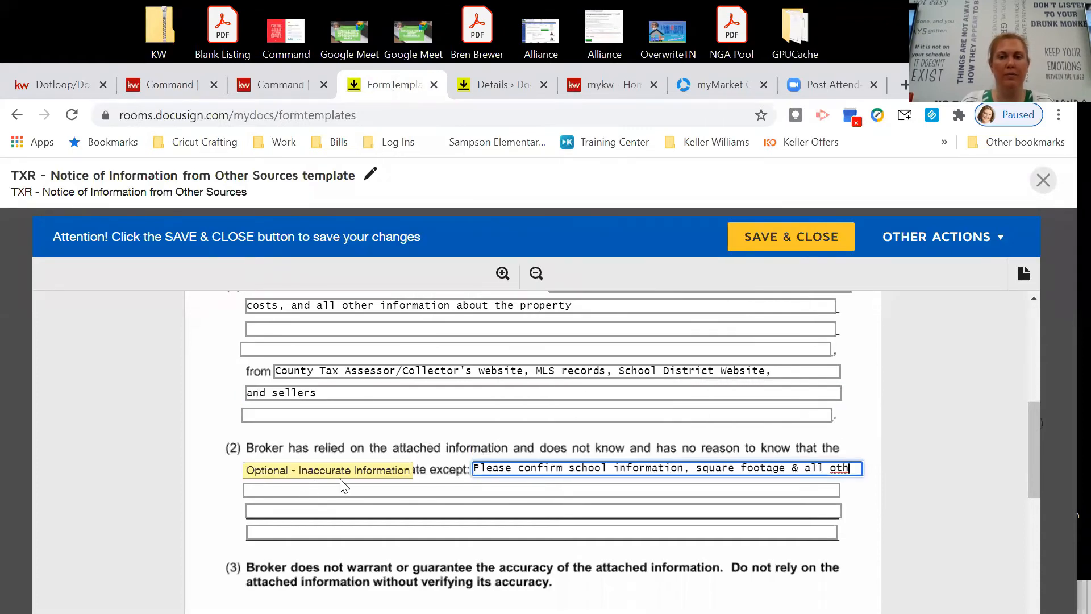
{"action": "left_click", "coordinate": [419, 489]}
{"action": "scroll", "coordinate": [435, 487], "scroll_direction": "down", "scroll_amount": 5}
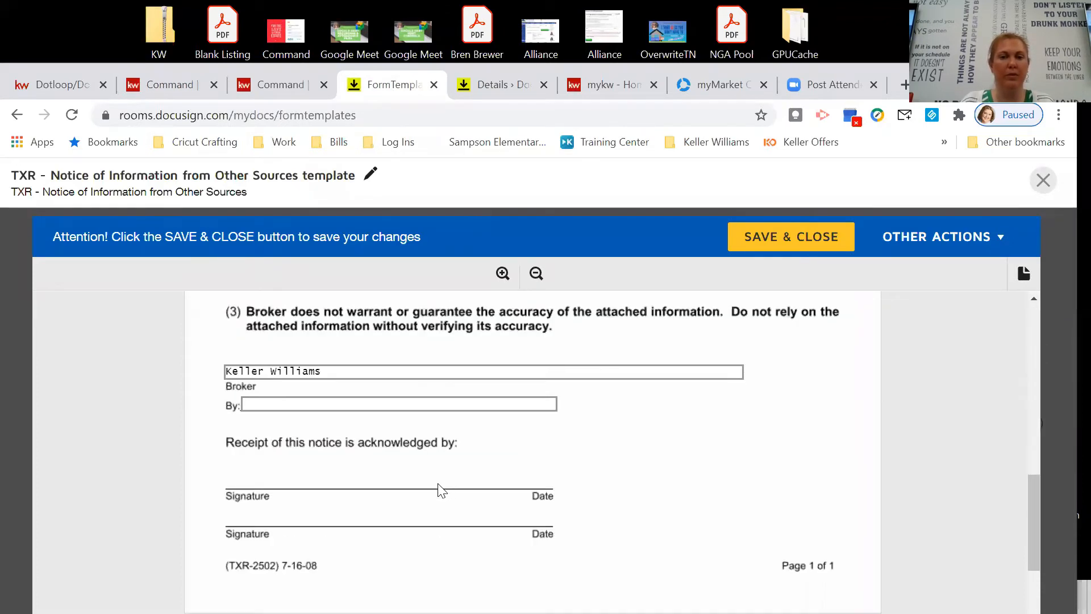
Add 'Premier Realty' after Keller Williams in the broker field, then save and close the template.
{"action": "scroll", "coordinate": [282, 479], "scroll_direction": "up", "scroll_amount": 2}
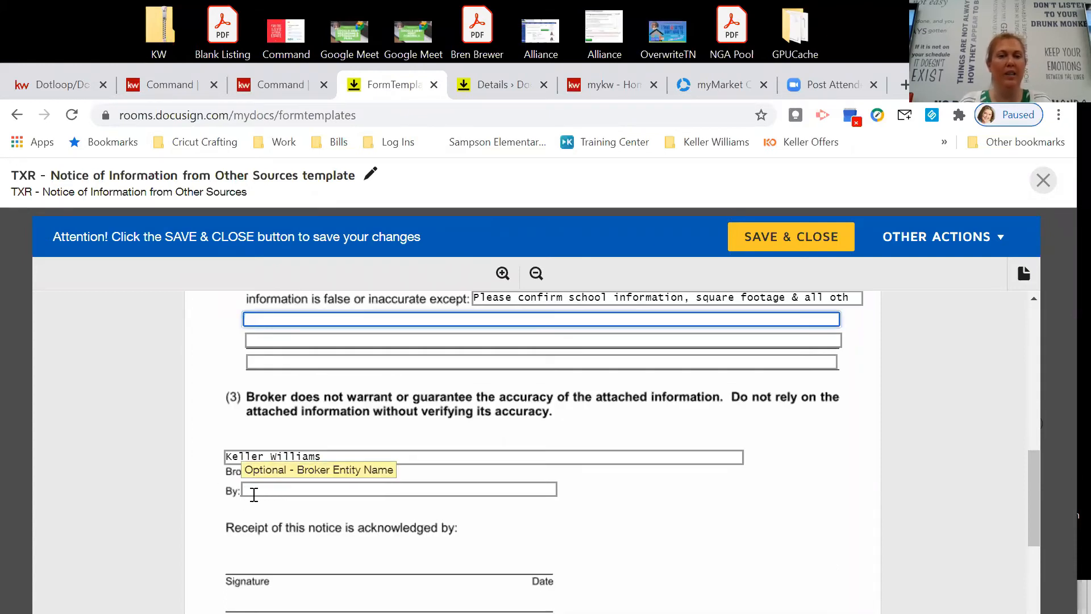
{"action": "scroll", "coordinate": [490, 505], "scroll_direction": "down", "scroll_amount": 2}
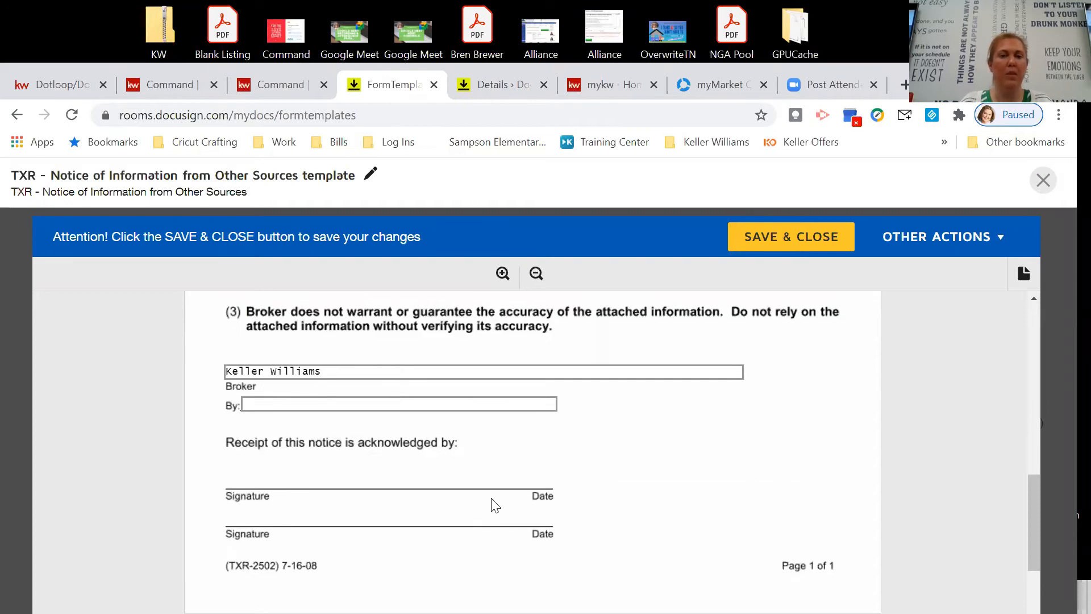
{"action": "left_click", "coordinate": [351, 371]}
{"action": "type", "text": "Pr"}
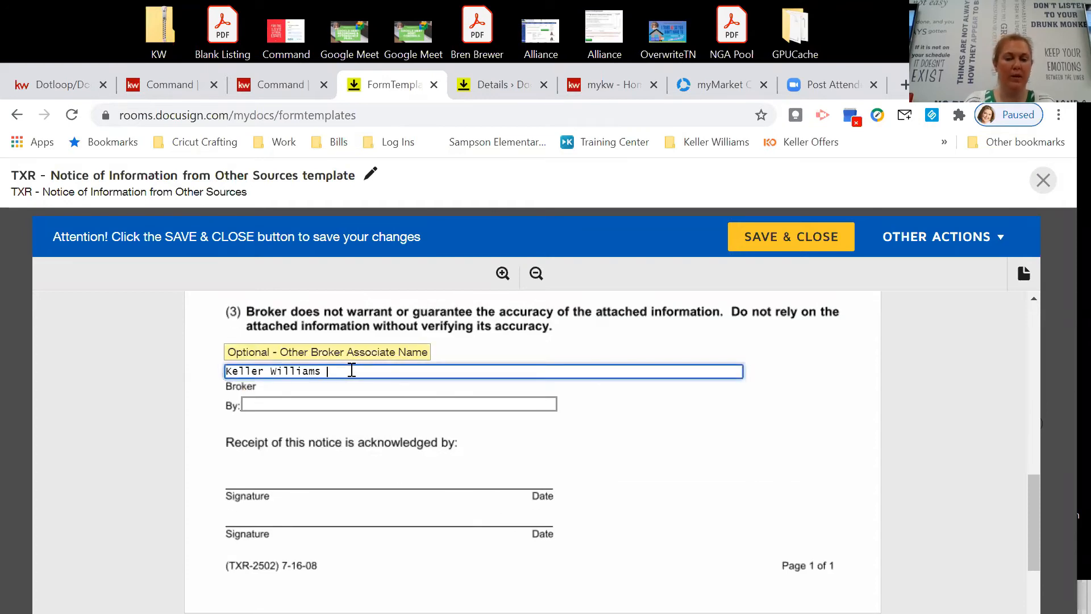
{"action": "type", "text": "emier Realty"}
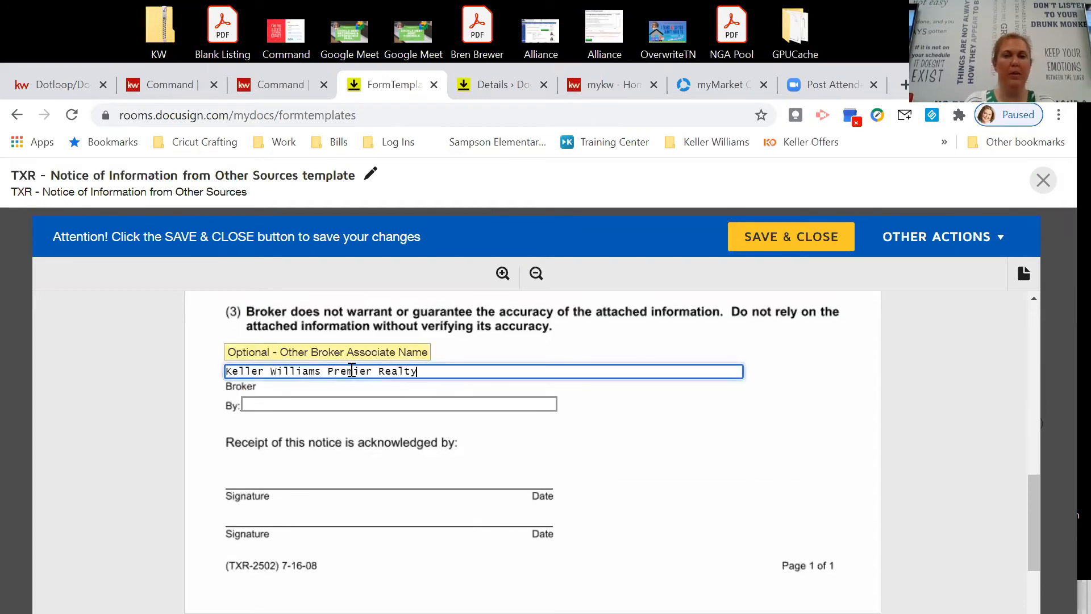
{"action": "scroll", "coordinate": [470, 446], "scroll_direction": "down", "scroll_amount": 3}
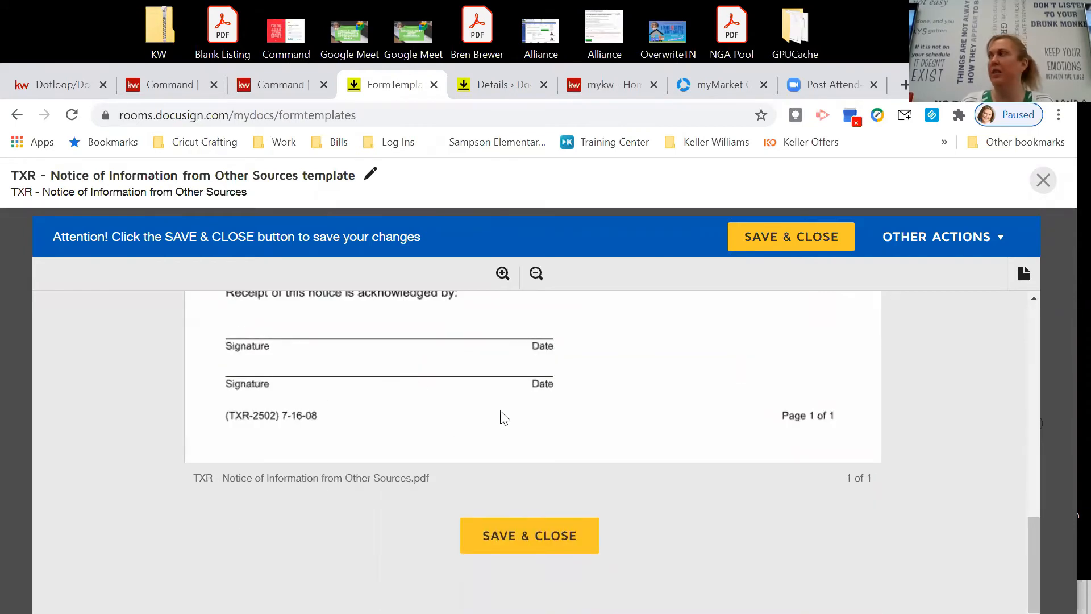
{"action": "scroll", "coordinate": [504, 420], "scroll_direction": "up", "scroll_amount": 2}
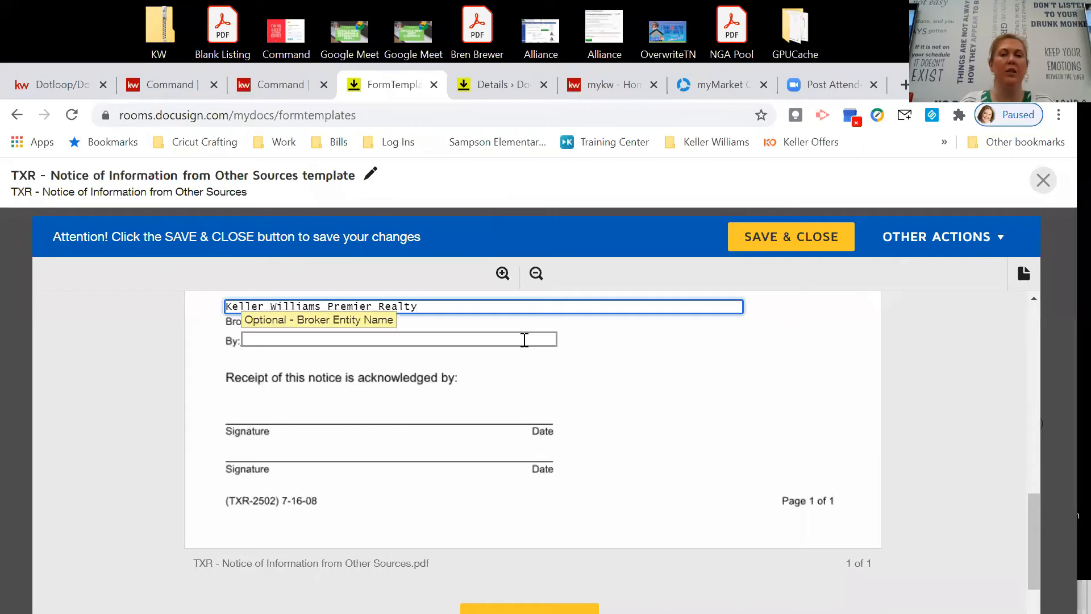
{"action": "scroll", "coordinate": [578, 441], "scroll_direction": "up", "scroll_amount": 2}
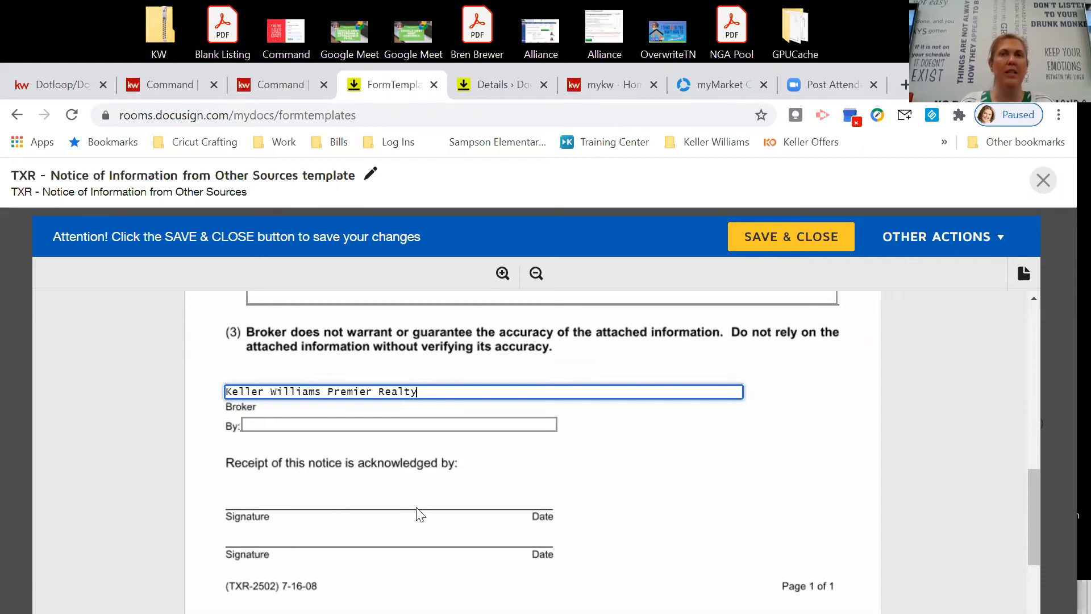
{"action": "left_click", "coordinate": [795, 242]}
{"action": "left_click", "coordinate": [795, 240]}
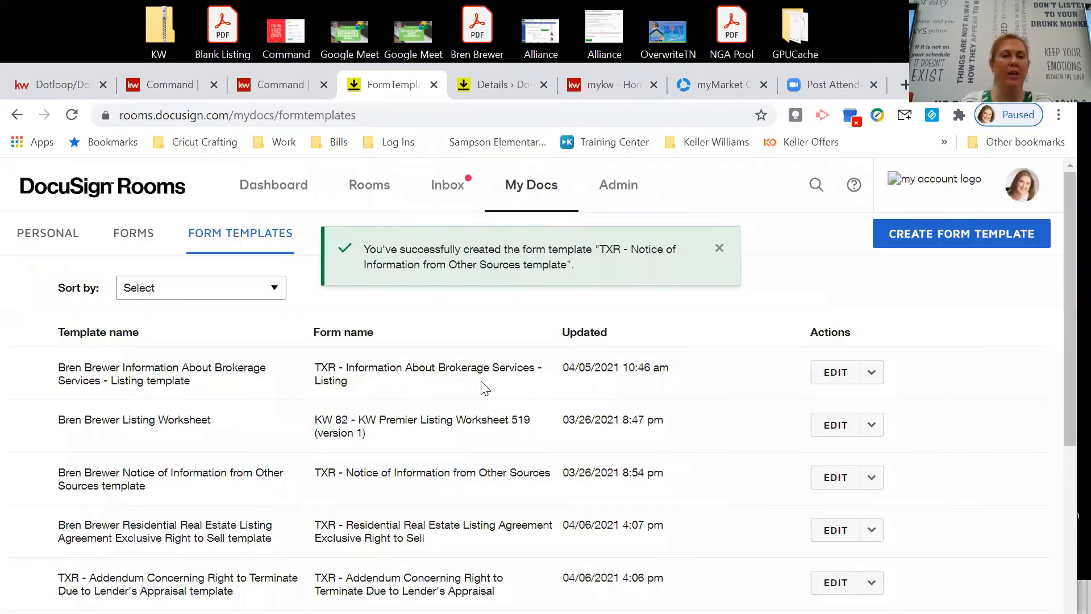
Go to the Rooms list, then to the Dashboard with the recently viewed rooms.
{"action": "scroll", "coordinate": [484, 388], "scroll_direction": "down", "scroll_amount": 2}
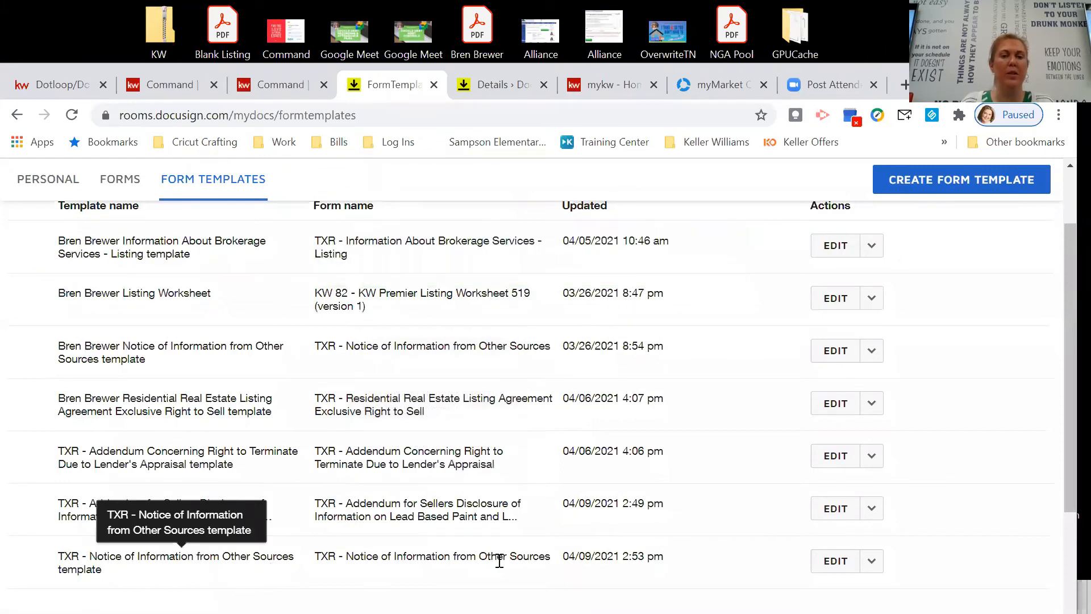
{"action": "scroll", "coordinate": [611, 546], "scroll_direction": "up", "scroll_amount": 2}
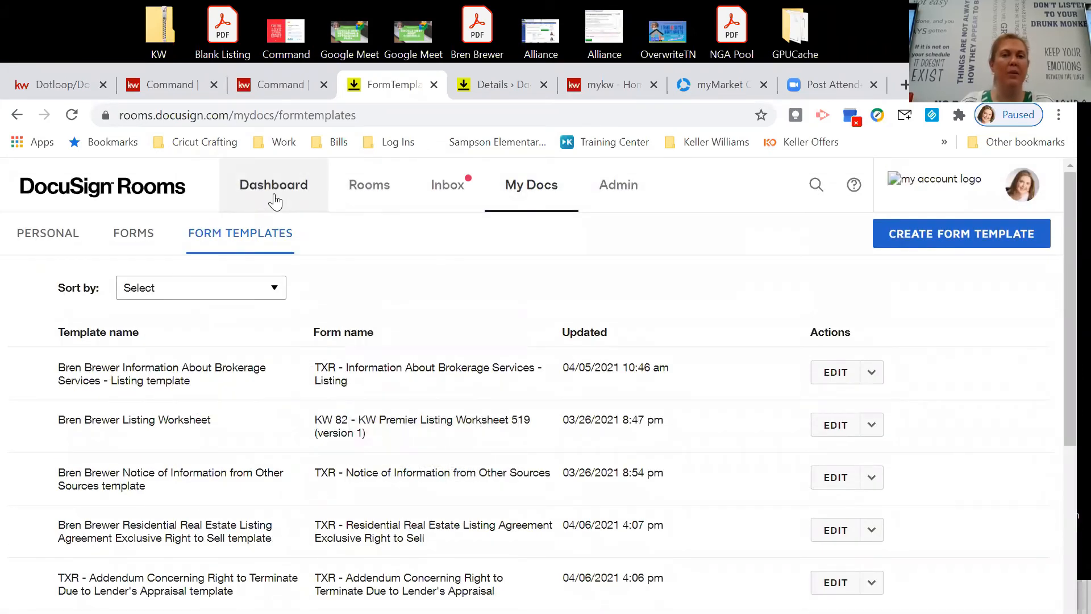
{"action": "left_click", "coordinate": [367, 188]}
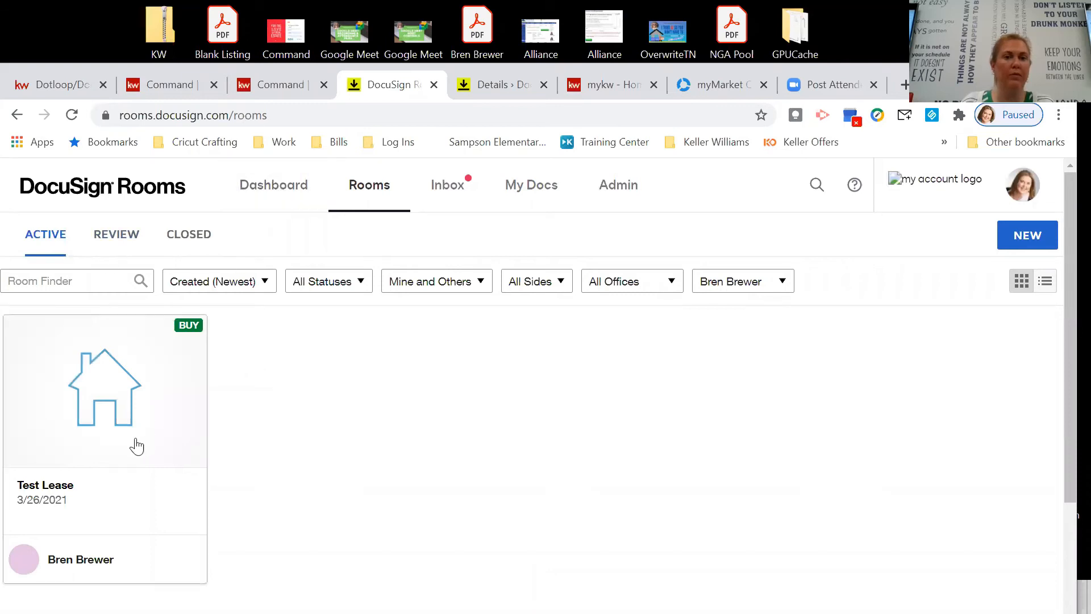
{"action": "left_click", "coordinate": [227, 207]}
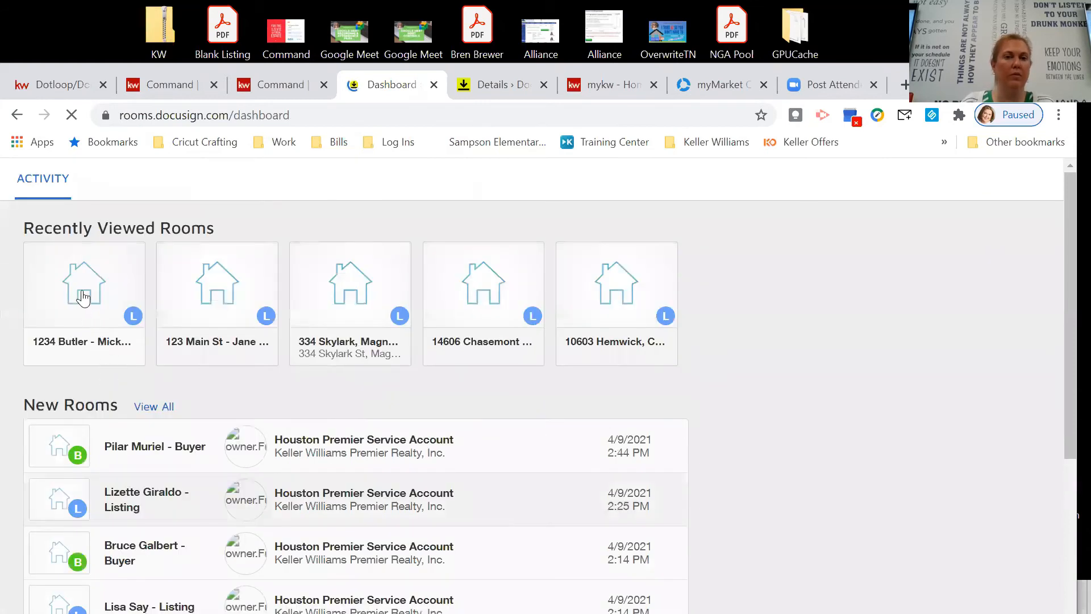
Open the 1234 Butler room's Documents tab and scroll to the Room Docs forms.
{"action": "left_click", "coordinate": [184, 370]}
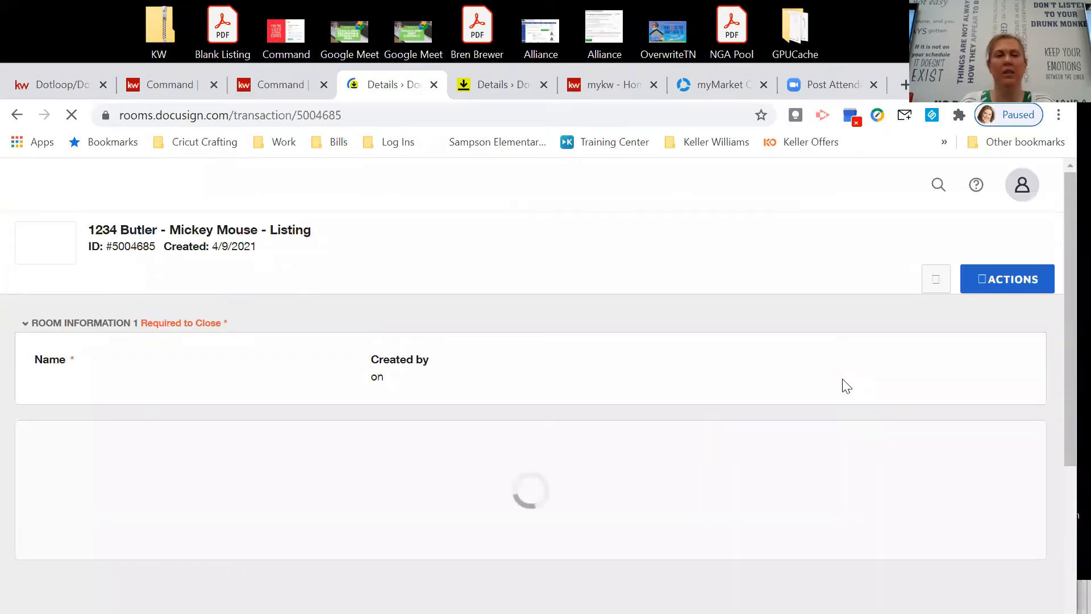
{"action": "scroll", "coordinate": [811, 388], "scroll_direction": "down", "scroll_amount": 2}
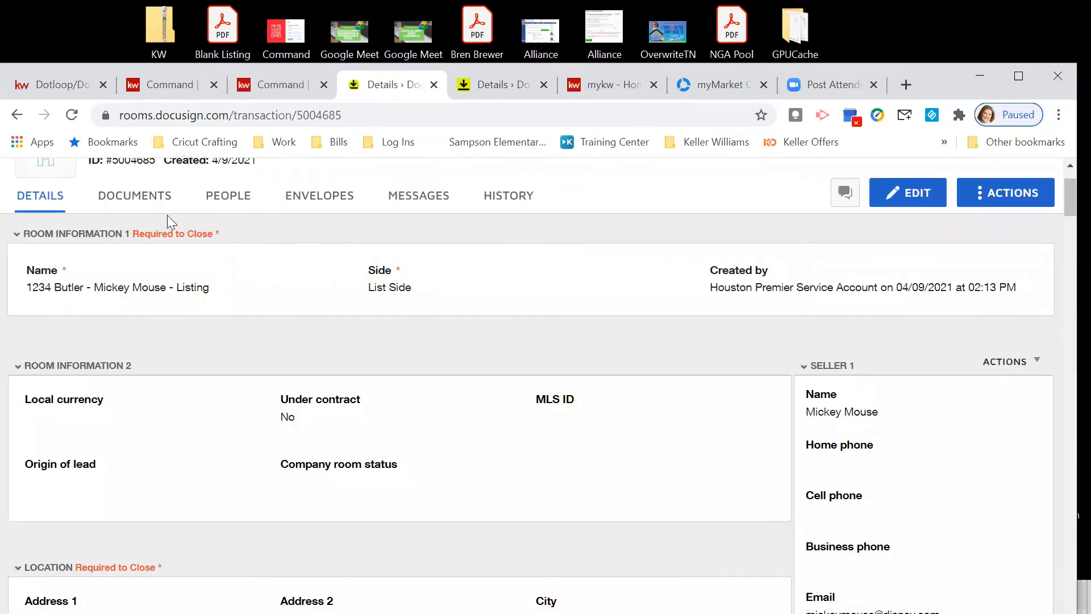
{"action": "left_click", "coordinate": [114, 200]}
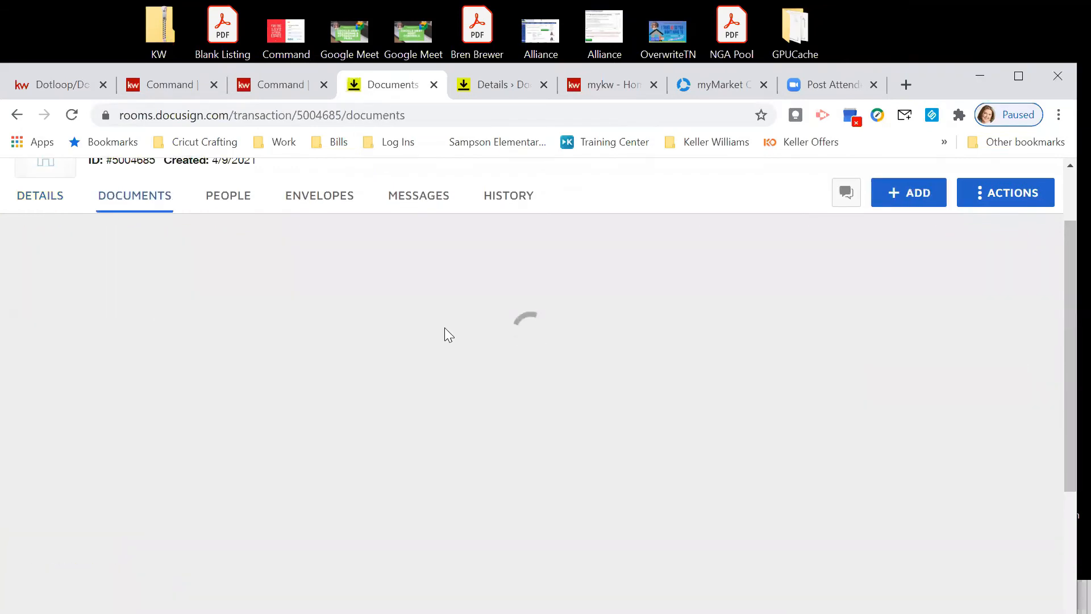
{"action": "scroll", "coordinate": [442, 344], "scroll_direction": "down", "scroll_amount": 2}
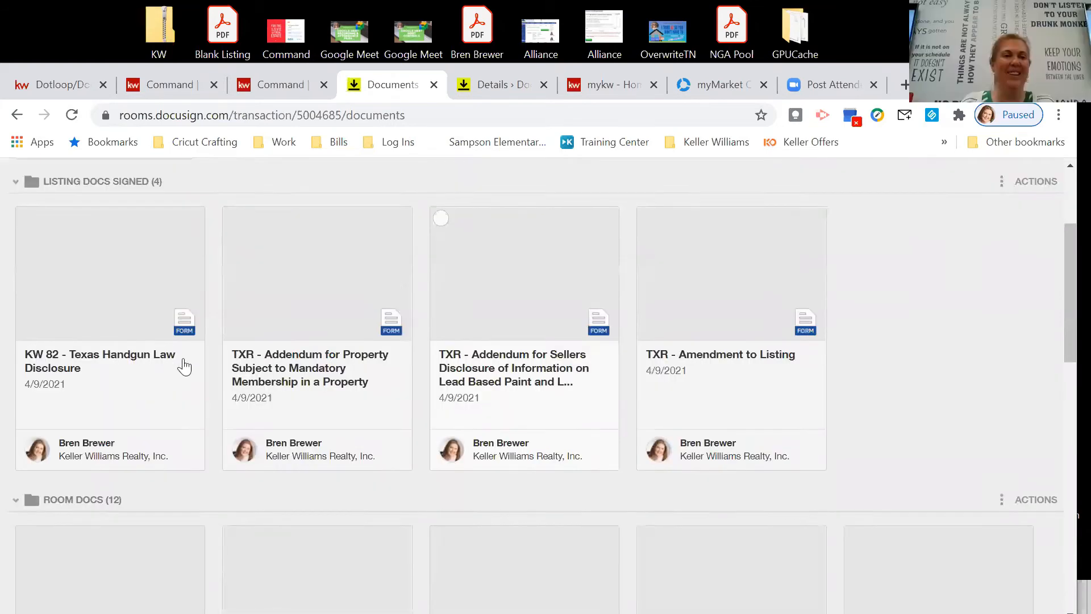
{"action": "scroll", "coordinate": [533, 383], "scroll_direction": "down", "scroll_amount": 4}
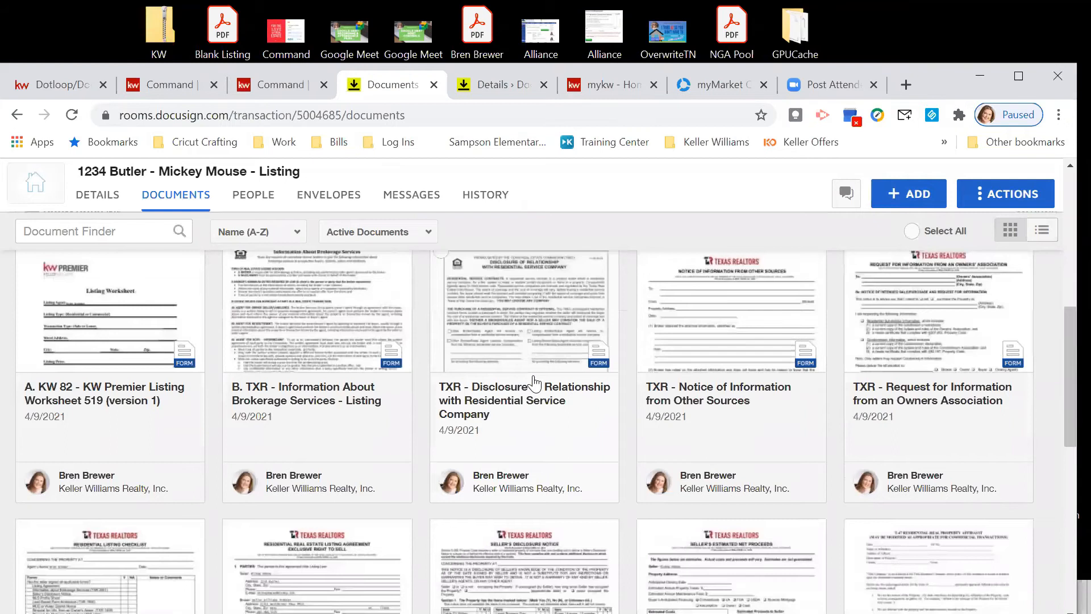
{"action": "scroll", "coordinate": [720, 423], "scroll_direction": "up", "scroll_amount": 1}
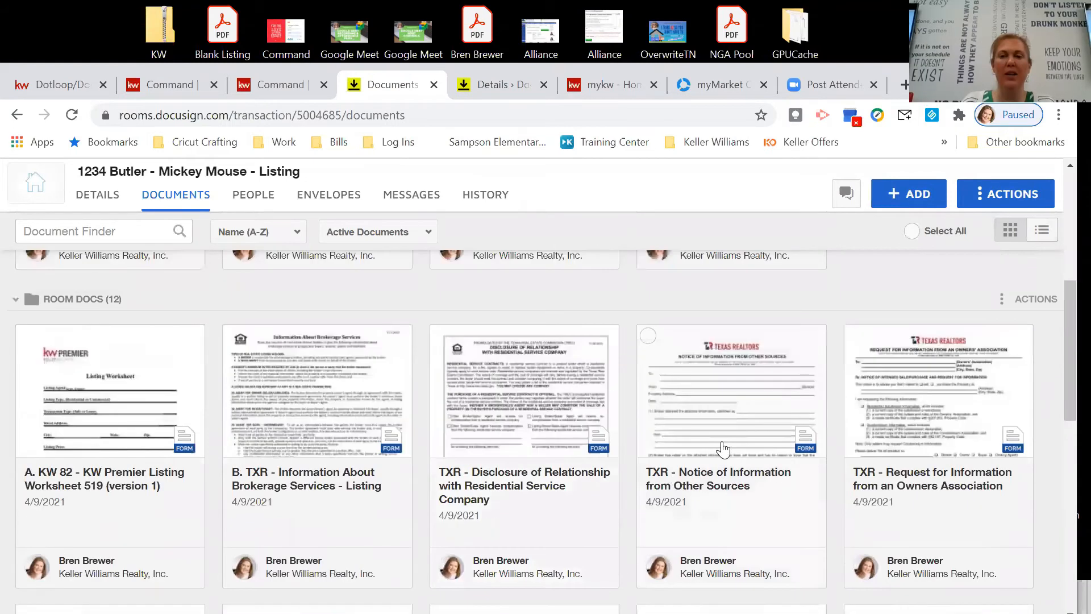
Apply the agent's Notice of Information from Other Sources template to the TXR Notice document, twice.
{"action": "right_click", "coordinate": [710, 413]}
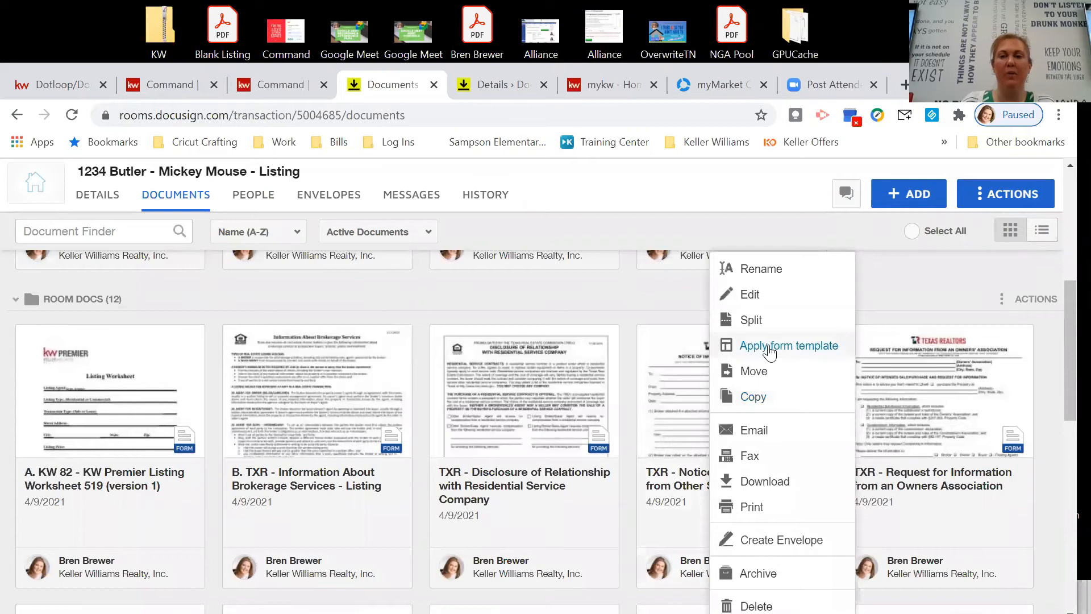
{"action": "left_click", "coordinate": [769, 348]}
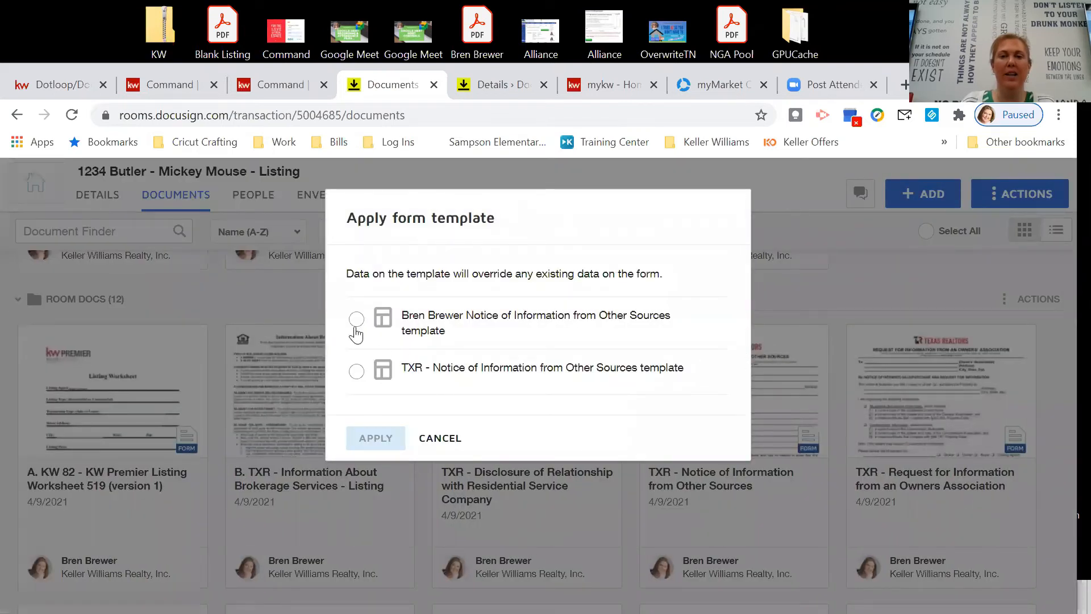
{"action": "left_click", "coordinate": [356, 320]}
{"action": "left_click", "coordinate": [389, 424]}
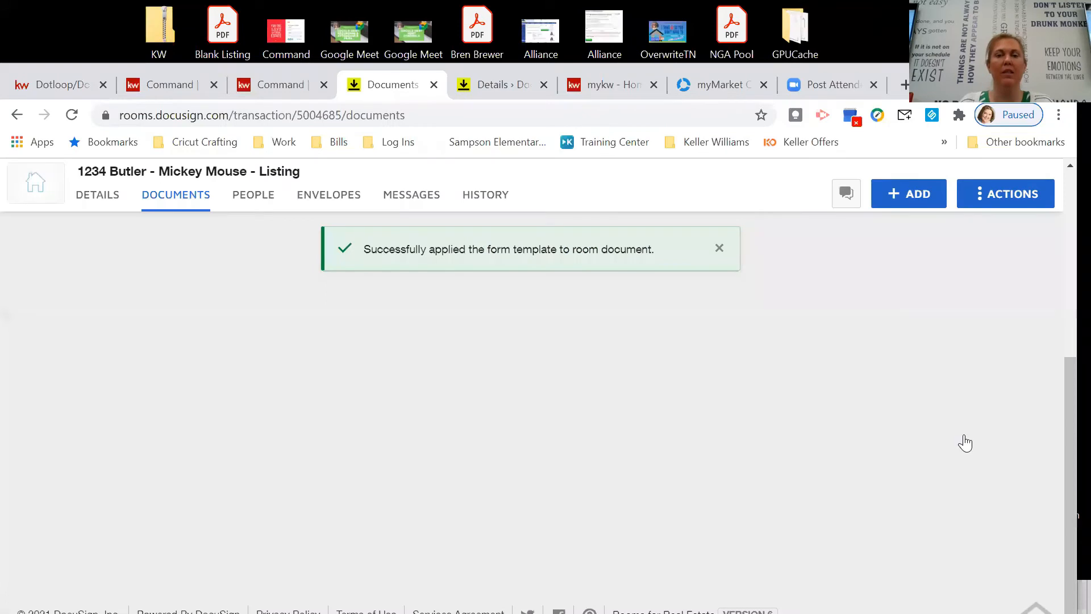
{"action": "scroll", "coordinate": [909, 421], "scroll_direction": "up", "scroll_amount": 1}
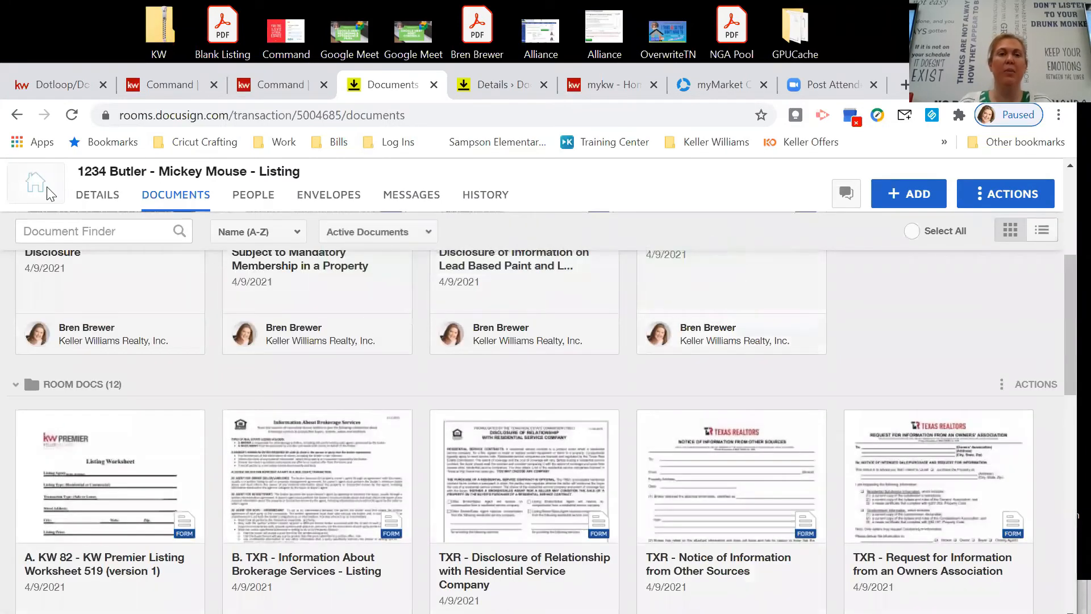
{"action": "scroll", "coordinate": [125, 266], "scroll_direction": "up", "scroll_amount": 3}
{"action": "scroll", "coordinate": [183, 273], "scroll_direction": "up", "scroll_amount": 2}
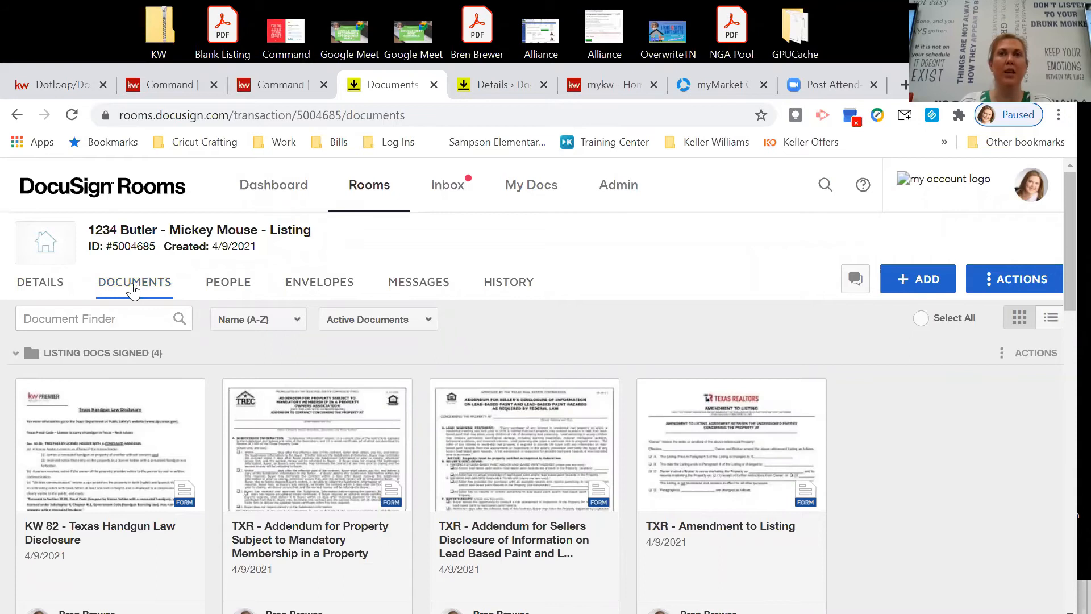
{"action": "scroll", "coordinate": [361, 405], "scroll_direction": "down", "scroll_amount": 5}
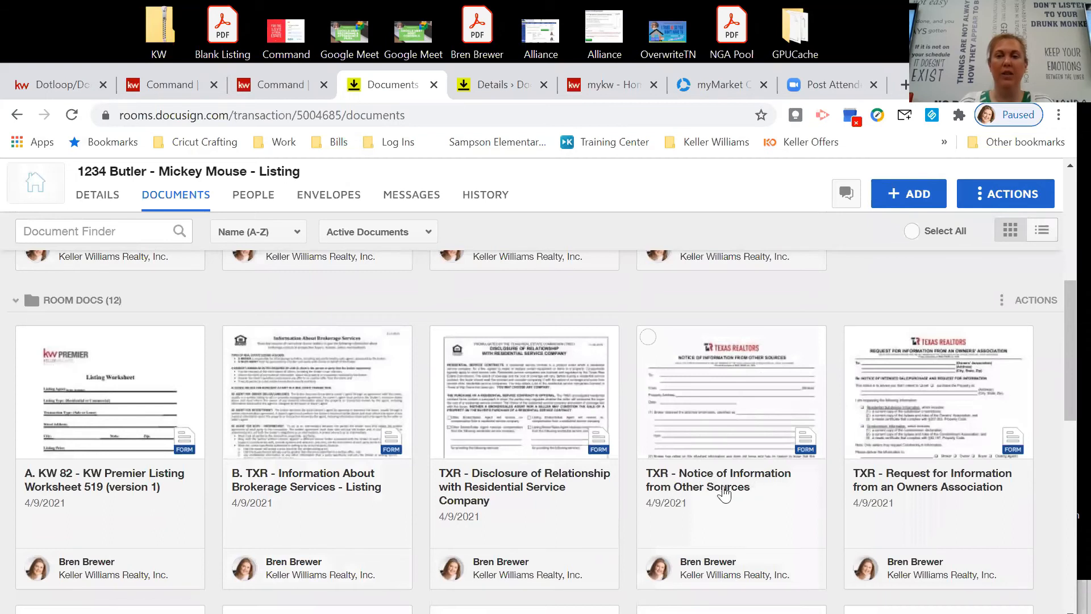
{"action": "right_click", "coordinate": [714, 404]}
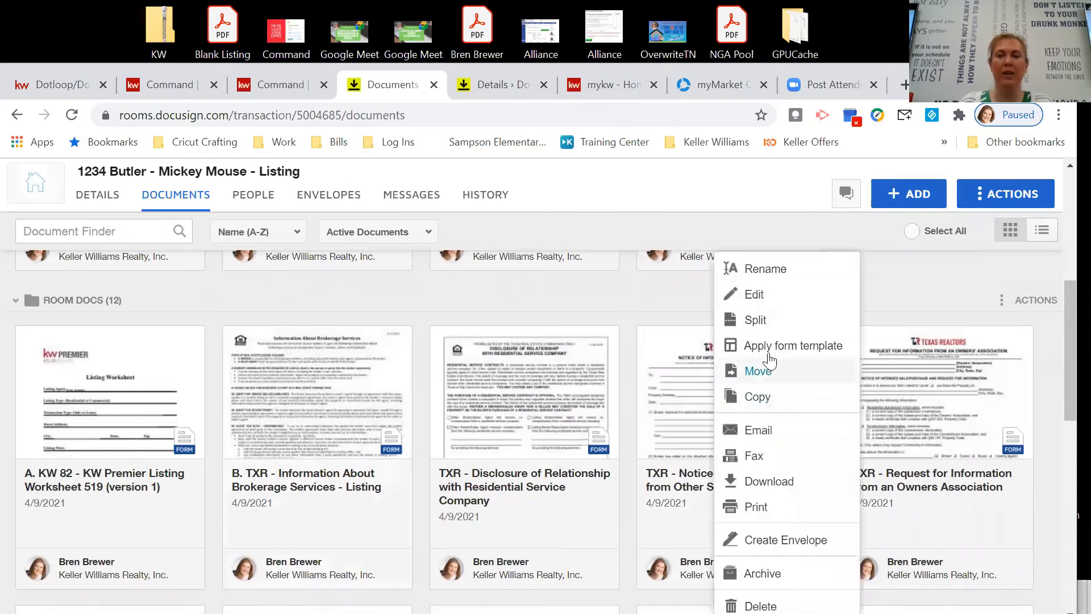
{"action": "left_click", "coordinate": [790, 358]}
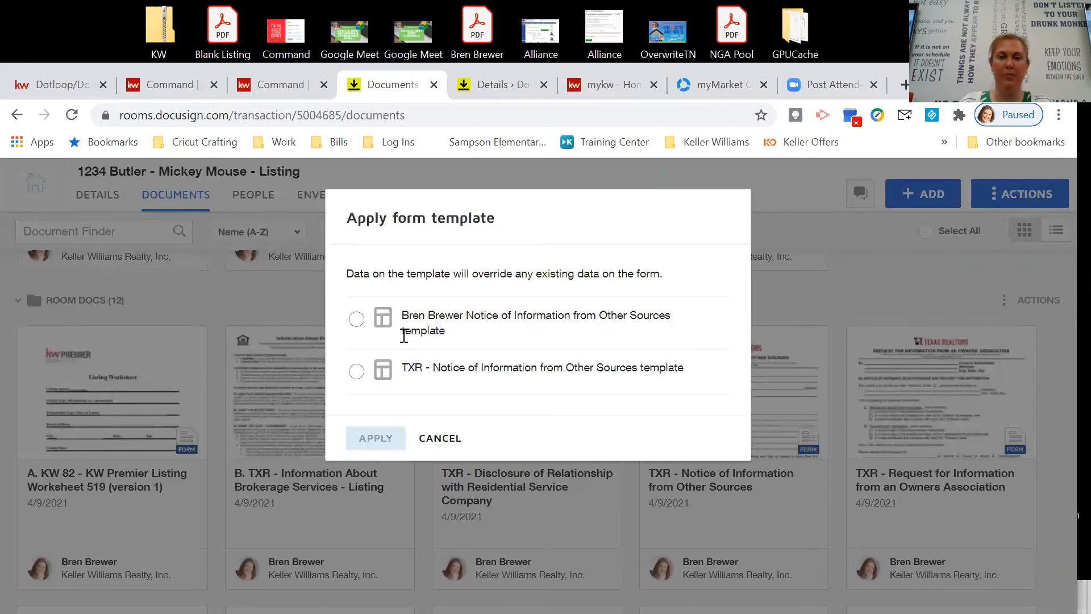
{"action": "left_click", "coordinate": [356, 320]}
{"action": "left_click", "coordinate": [374, 438]}
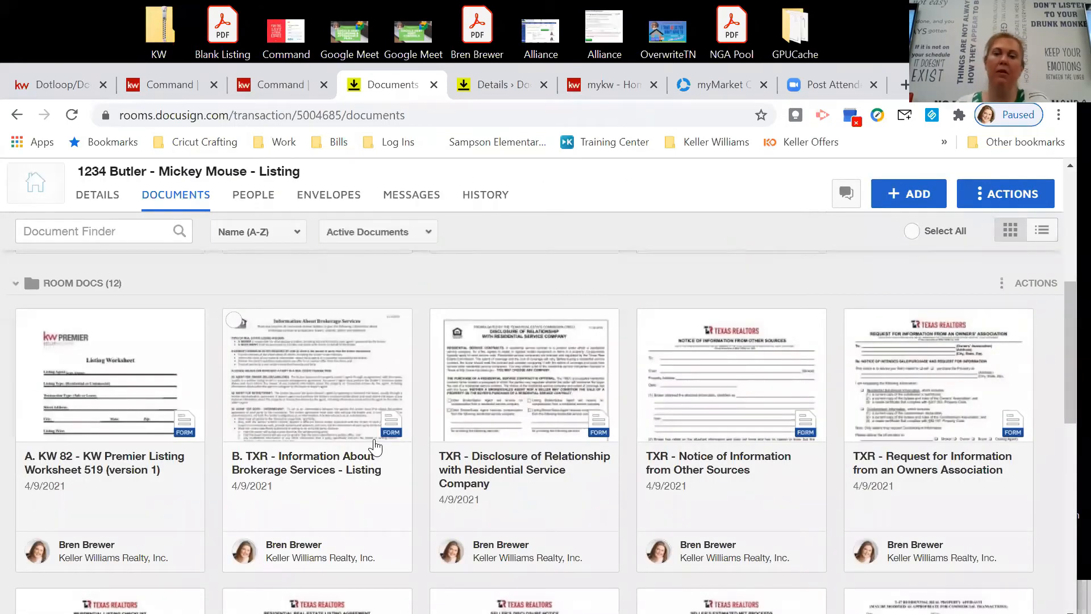
{"action": "scroll", "coordinate": [718, 443], "scroll_direction": "down", "scroll_amount": 3}
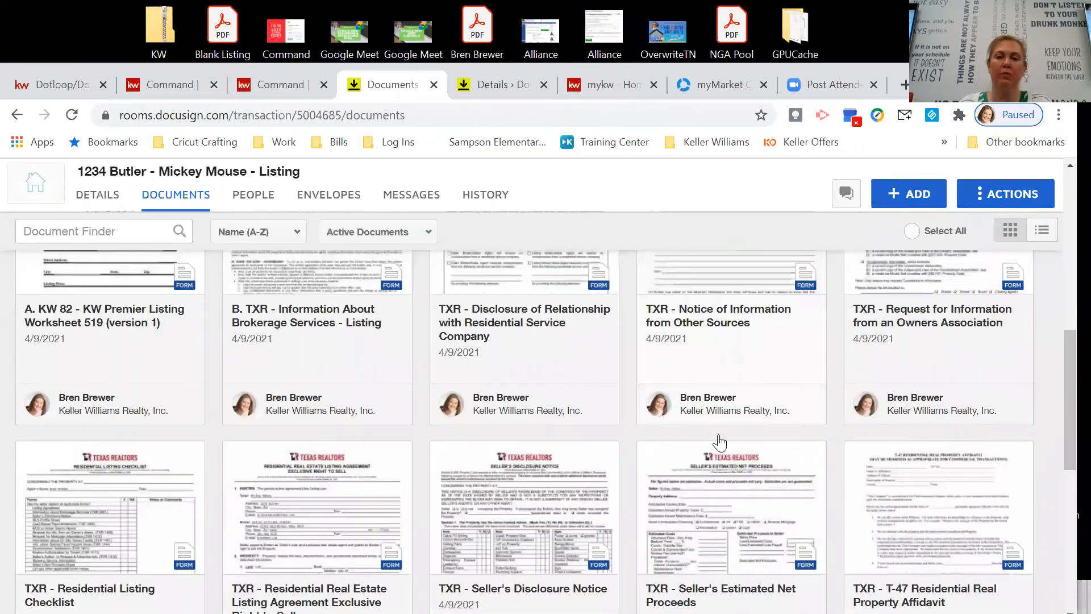
{"action": "scroll", "coordinate": [719, 442], "scroll_direction": "down", "scroll_amount": 4}
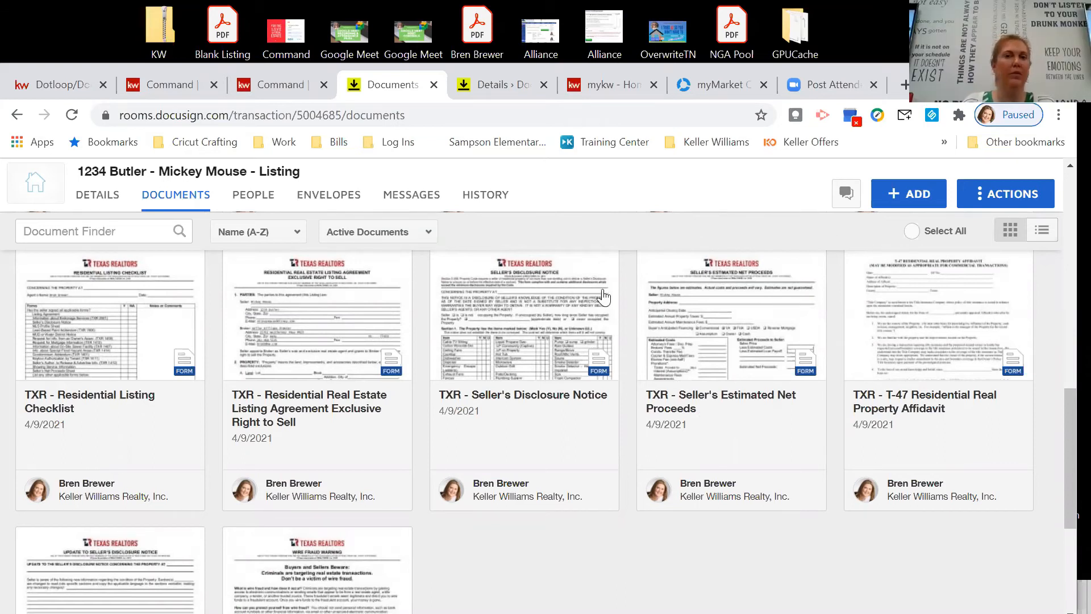
{"action": "scroll", "coordinate": [603, 296], "scroll_direction": "up", "scroll_amount": 9}
{"action": "scroll", "coordinate": [888, 264], "scroll_direction": "up", "scroll_amount": 2}
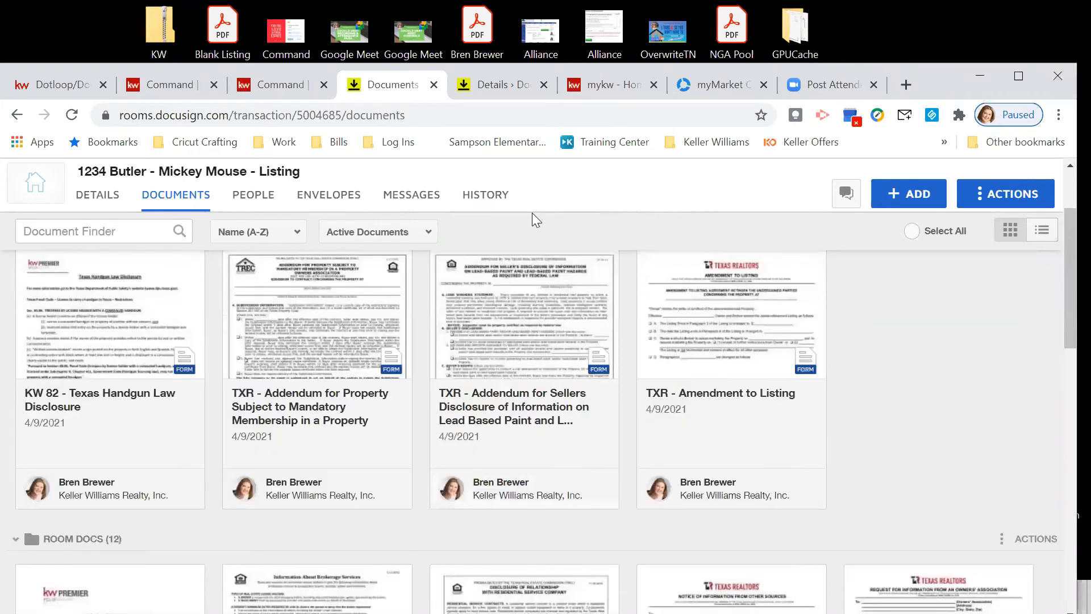
{"action": "scroll", "coordinate": [575, 212], "scroll_direction": "up", "scroll_amount": 3}
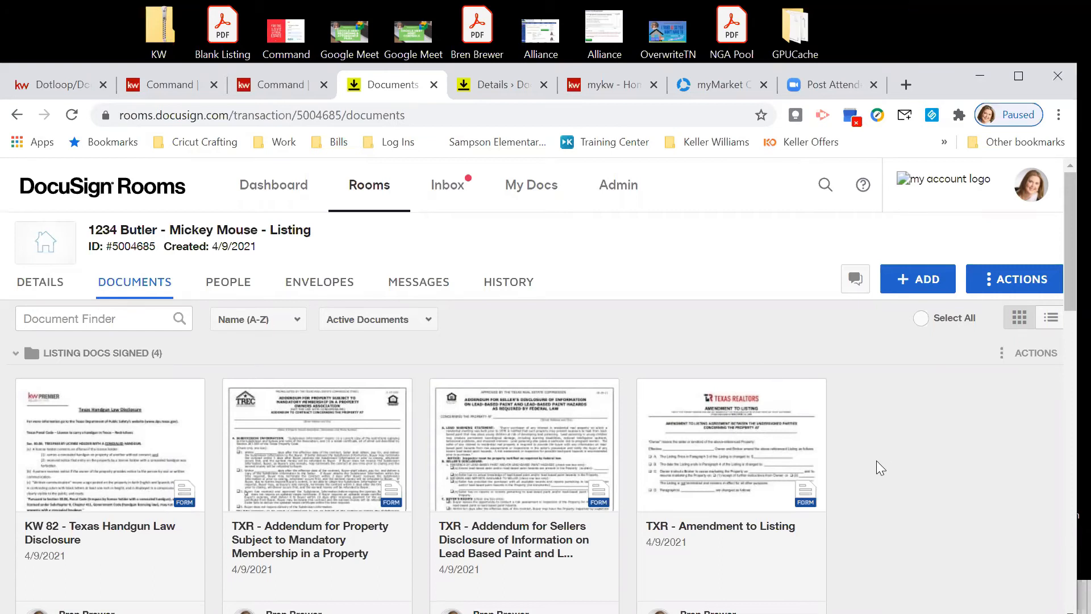
Switch to KW Command, close the document preview, and scroll down the listing's Documents checklist.
{"action": "left_click", "coordinate": [168, 85]}
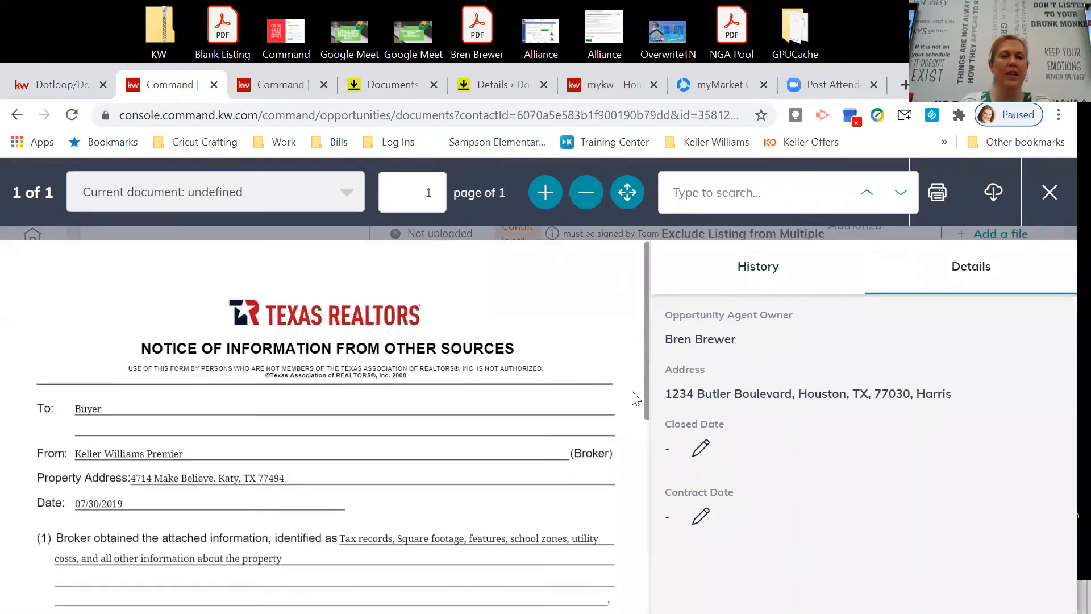
{"action": "key", "text": "Escape"}
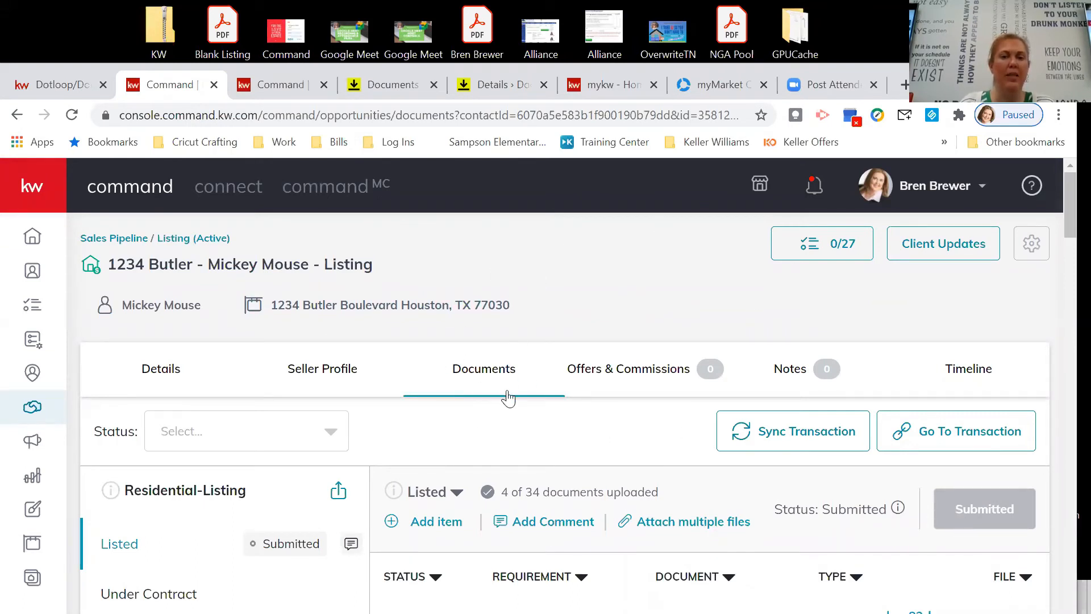
{"action": "scroll", "coordinate": [566, 373], "scroll_direction": "down", "scroll_amount": 5}
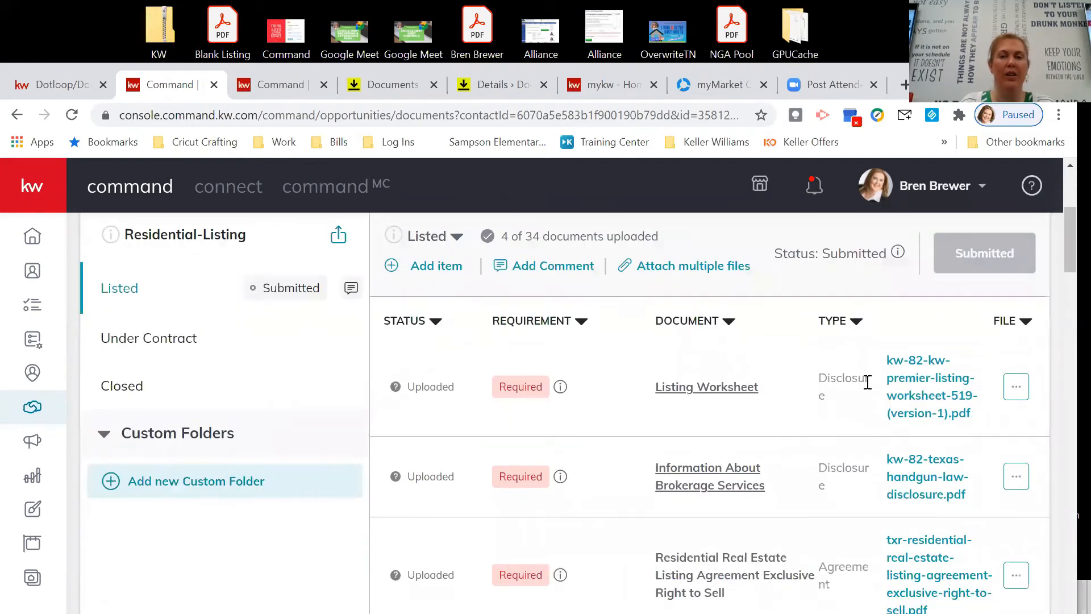
{"action": "scroll", "coordinate": [685, 463], "scroll_direction": "down", "scroll_amount": 2}
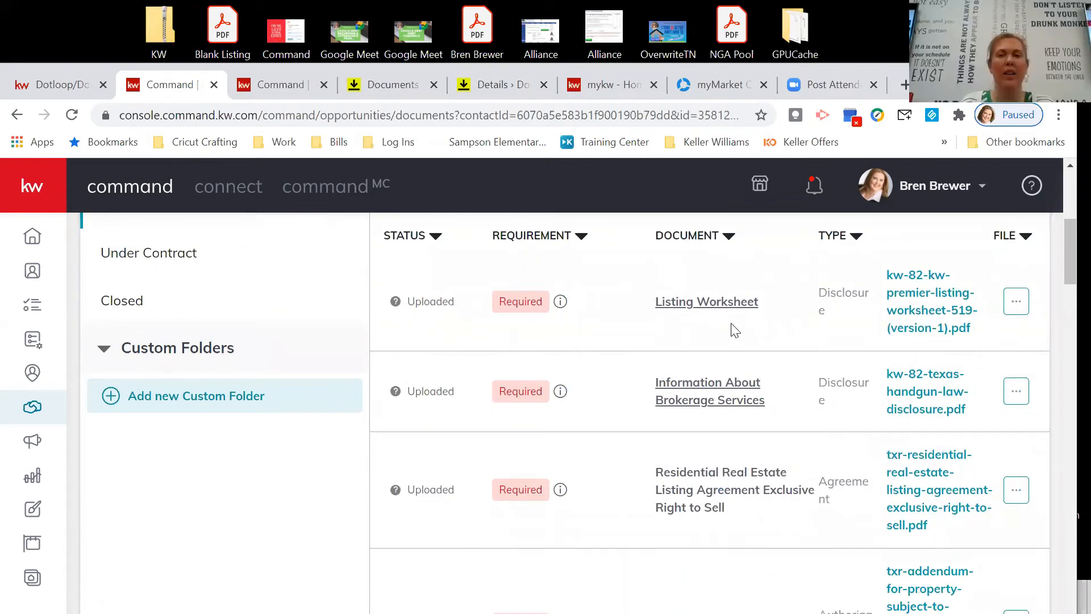
{"action": "scroll", "coordinate": [696, 323], "scroll_direction": "down", "scroll_amount": 3}
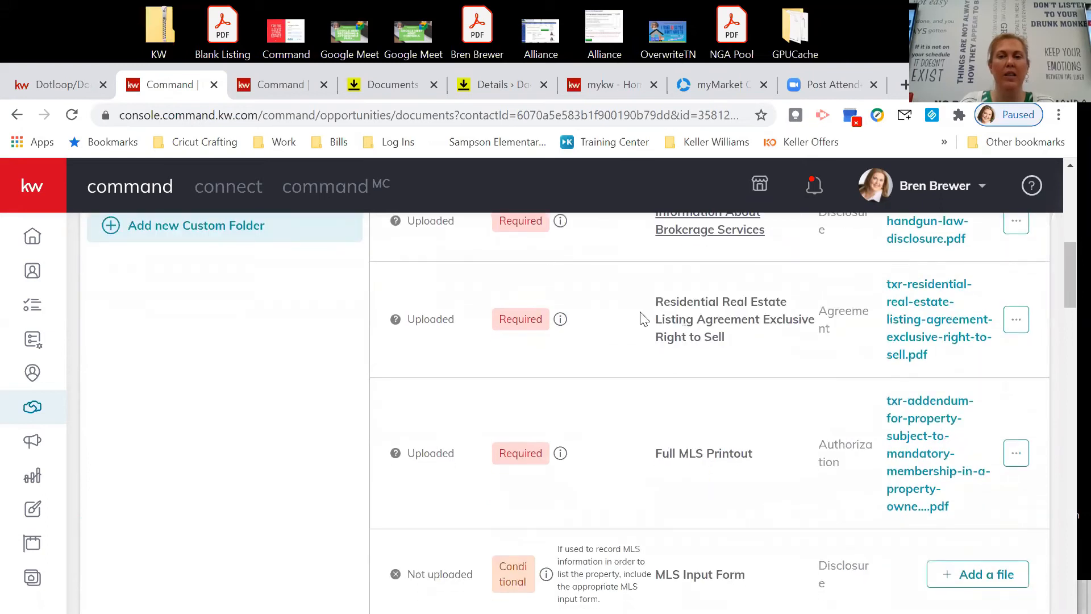
{"action": "scroll", "coordinate": [702, 384], "scroll_direction": "down", "scroll_amount": 3}
{"action": "scroll", "coordinate": [720, 509], "scroll_direction": "down", "scroll_amount": 3}
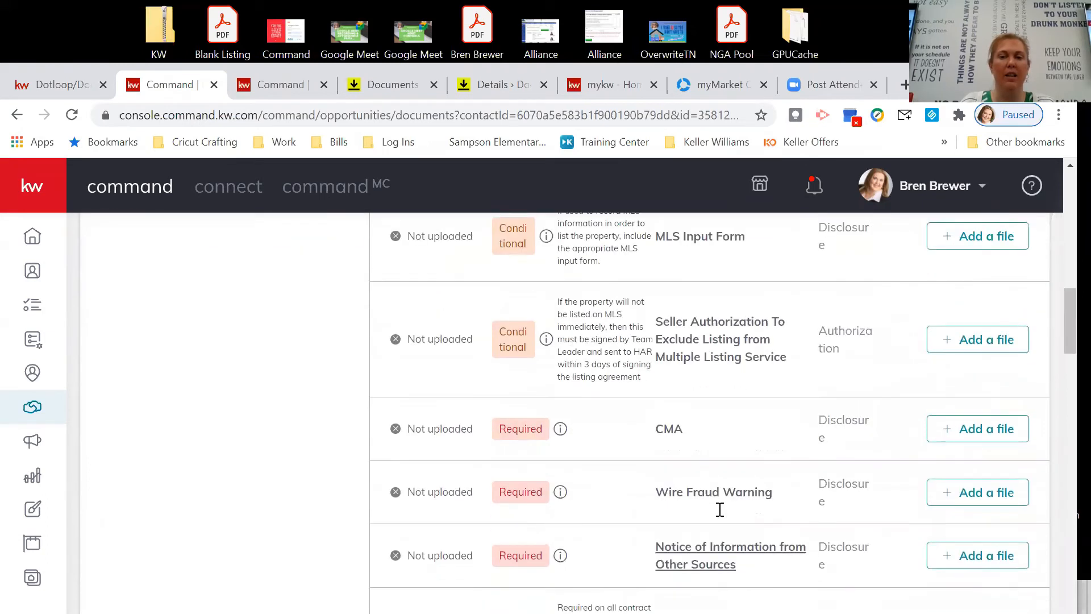
{"action": "scroll", "coordinate": [720, 510], "scroll_direction": "down", "scroll_amount": 1}
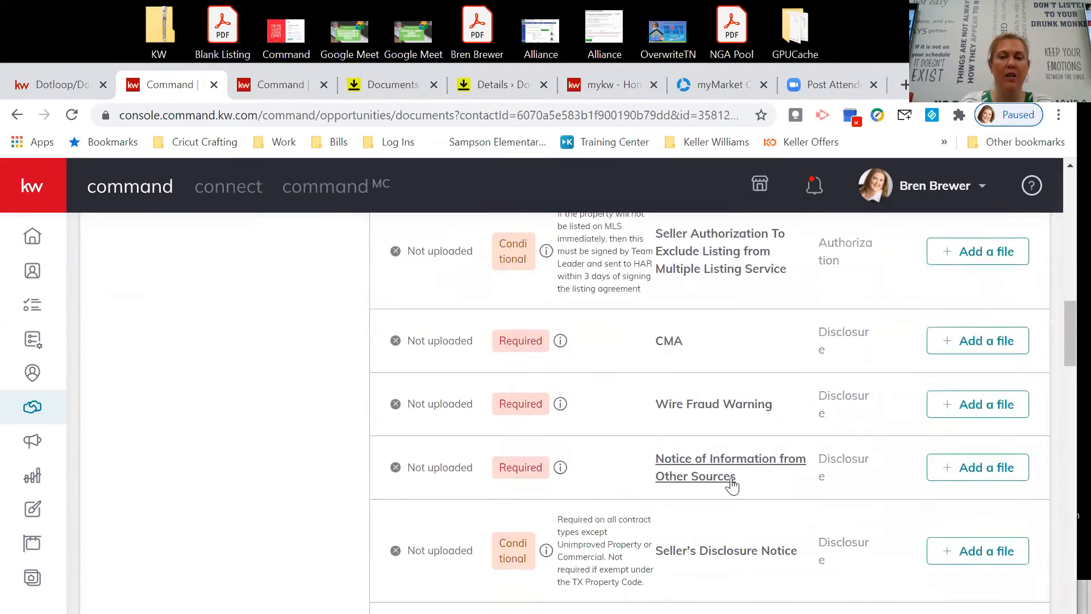
{"action": "left_click", "coordinate": [699, 465]}
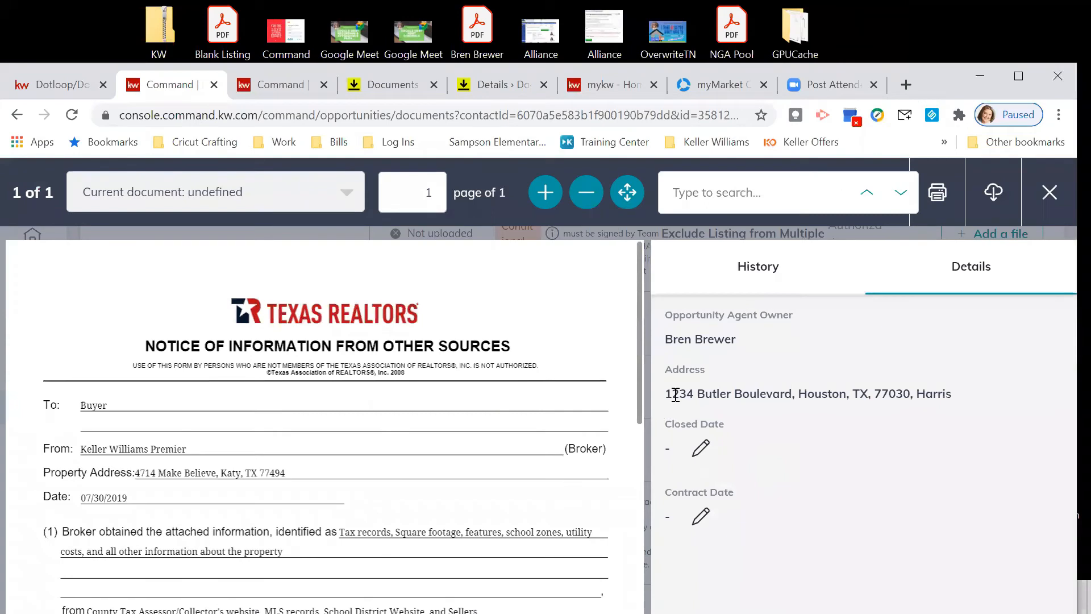
{"action": "scroll", "coordinate": [496, 364], "scroll_direction": "down", "scroll_amount": 2}
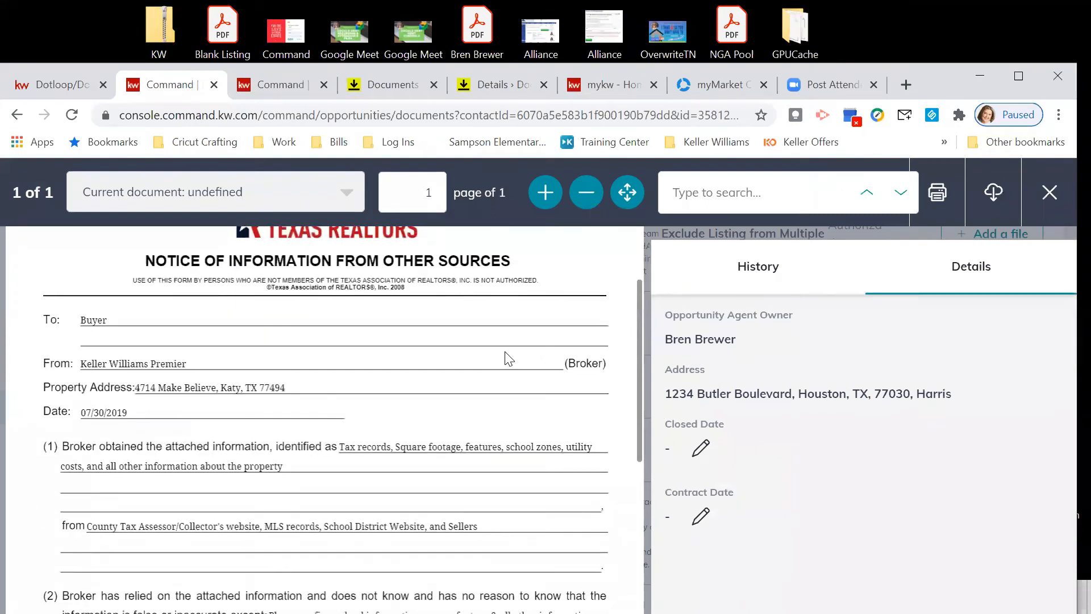
{"action": "scroll", "coordinate": [509, 357], "scroll_direction": "down", "scroll_amount": 2}
{"action": "scroll", "coordinate": [506, 358], "scroll_direction": "up", "scroll_amount": 2}
{"action": "scroll", "coordinate": [135, 451], "scroll_direction": "down", "scroll_amount": 2}
{"action": "scroll", "coordinate": [135, 451], "scroll_direction": "down", "scroll_amount": 5}
{"action": "scroll", "coordinate": [218, 396], "scroll_direction": "up", "scroll_amount": 10}
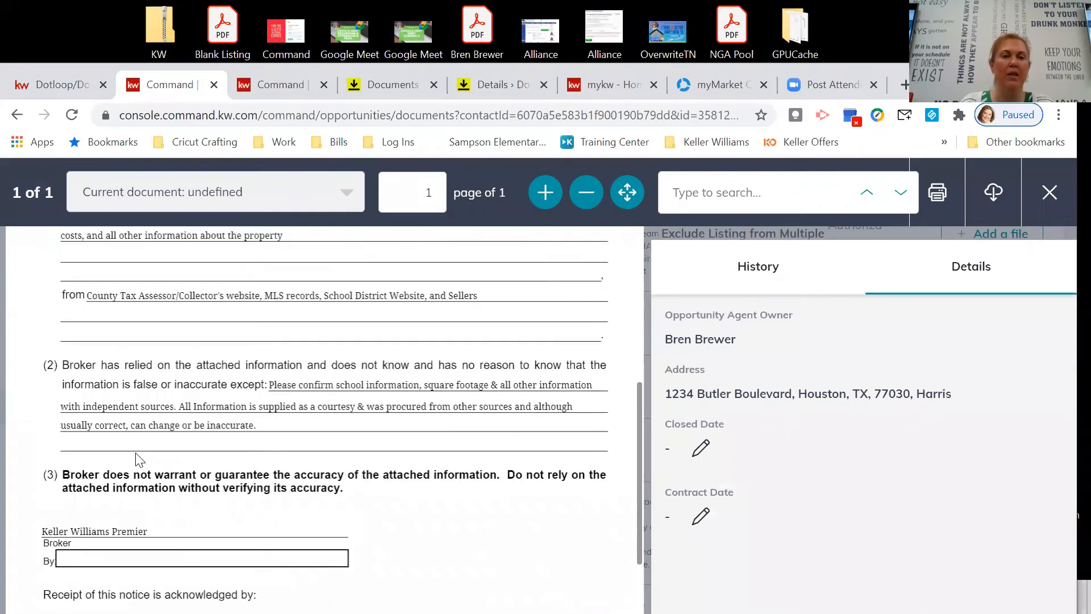
{"action": "scroll", "coordinate": [210, 418], "scroll_direction": "down", "scroll_amount": 4}
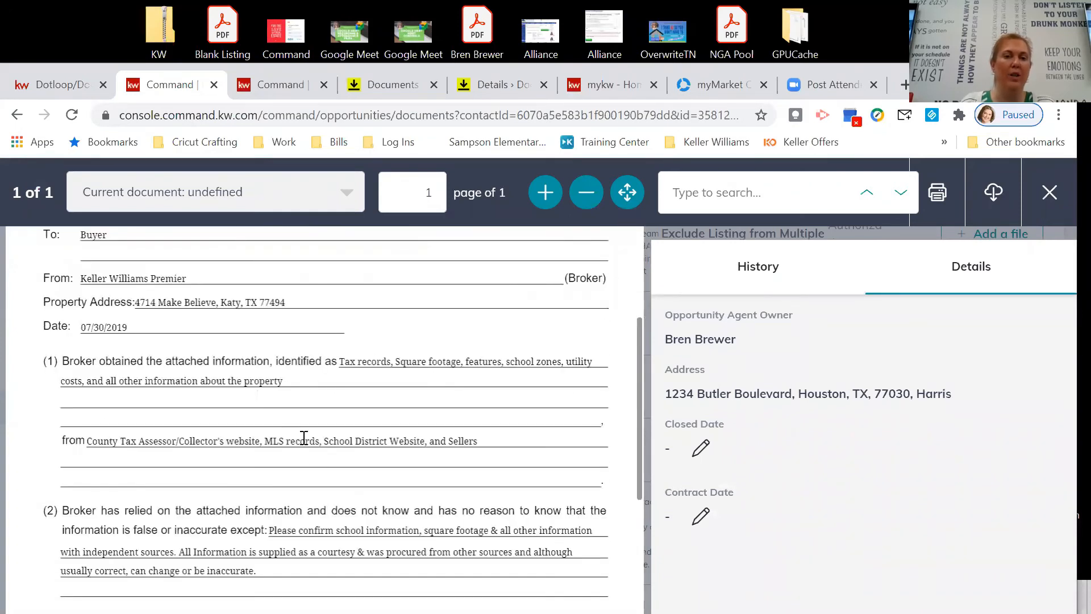
{"action": "scroll", "coordinate": [303, 481], "scroll_direction": "down", "scroll_amount": 2}
{"action": "scroll", "coordinate": [316, 432], "scroll_direction": "up", "scroll_amount": 2}
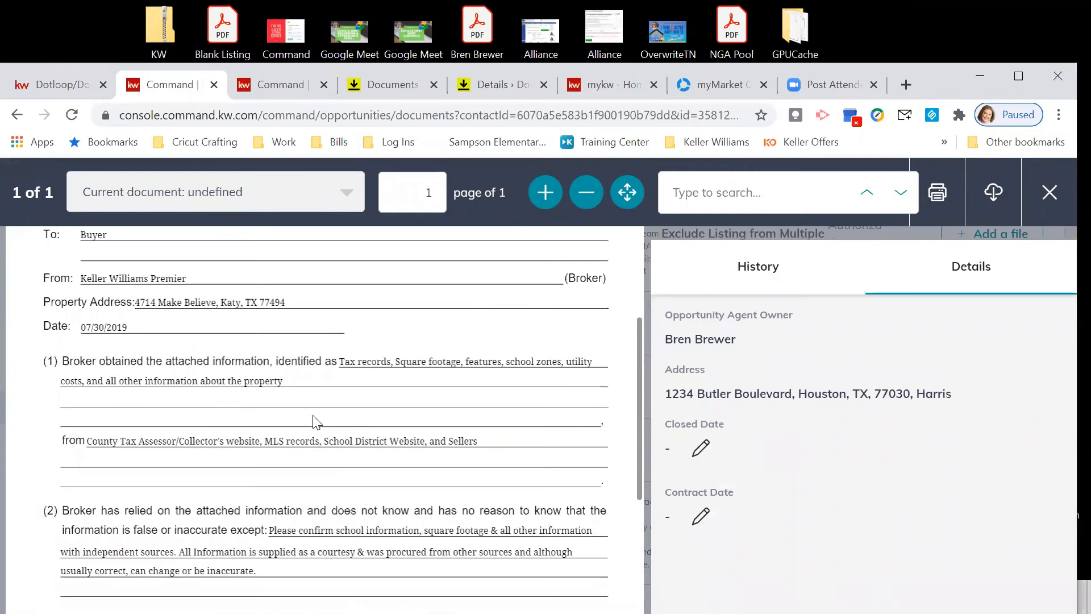
{"action": "scroll", "coordinate": [237, 371], "scroll_direction": "up", "scroll_amount": 3}
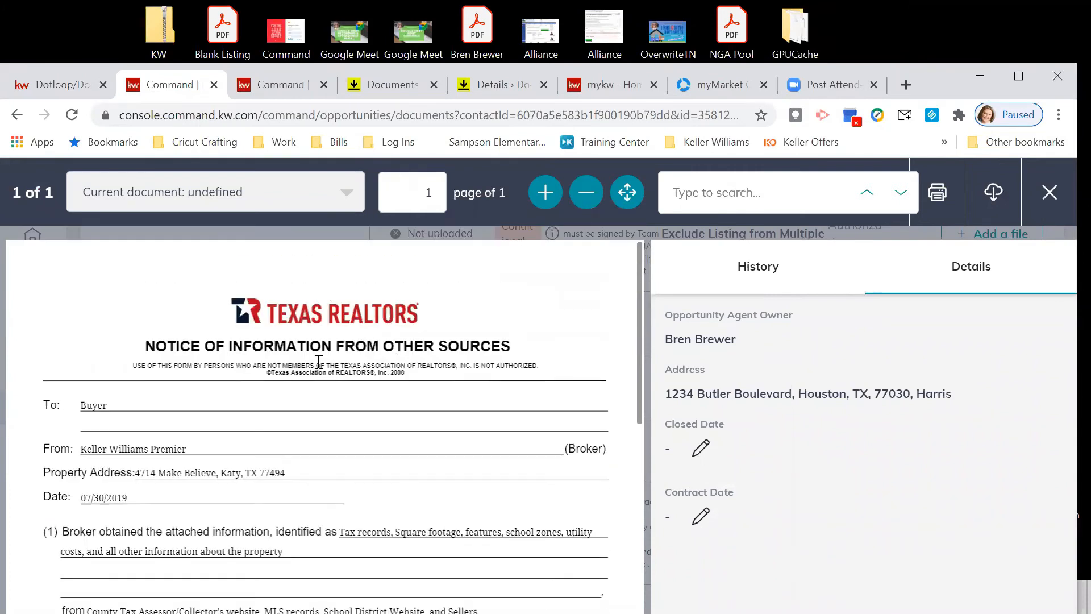
{"action": "scroll", "coordinate": [335, 378], "scroll_direction": "down", "scroll_amount": 1}
{"action": "scroll", "coordinate": [339, 385], "scroll_direction": "down", "scroll_amount": 6}
{"action": "scroll", "coordinate": [123, 378], "scroll_direction": "up", "scroll_amount": 2}
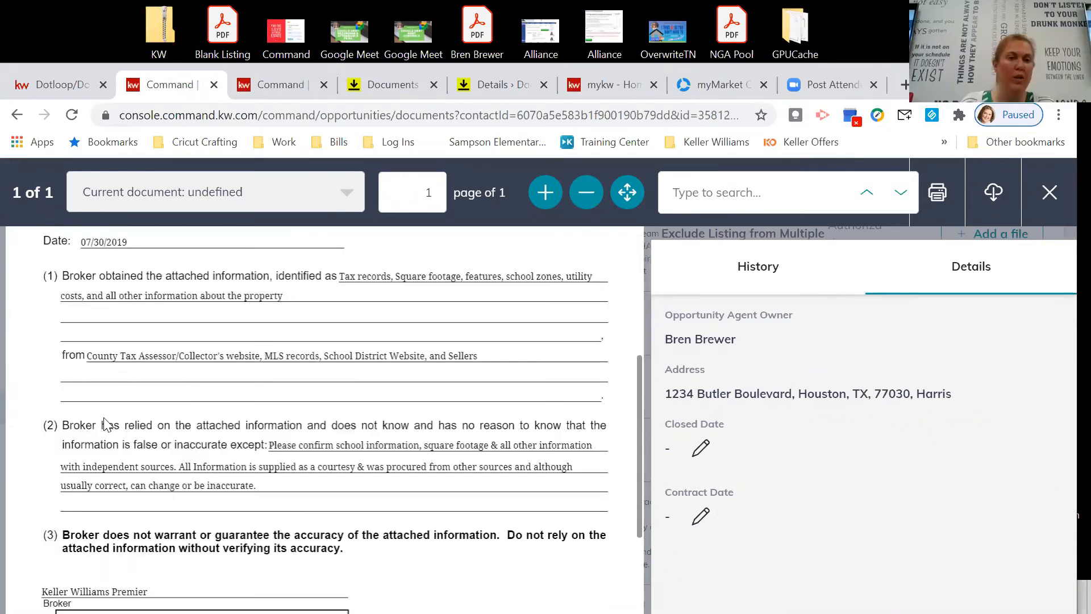
{"action": "scroll", "coordinate": [121, 437], "scroll_direction": "down", "scroll_amount": 2}
{"action": "scroll", "coordinate": [348, 451], "scroll_direction": "up", "scroll_amount": 4}
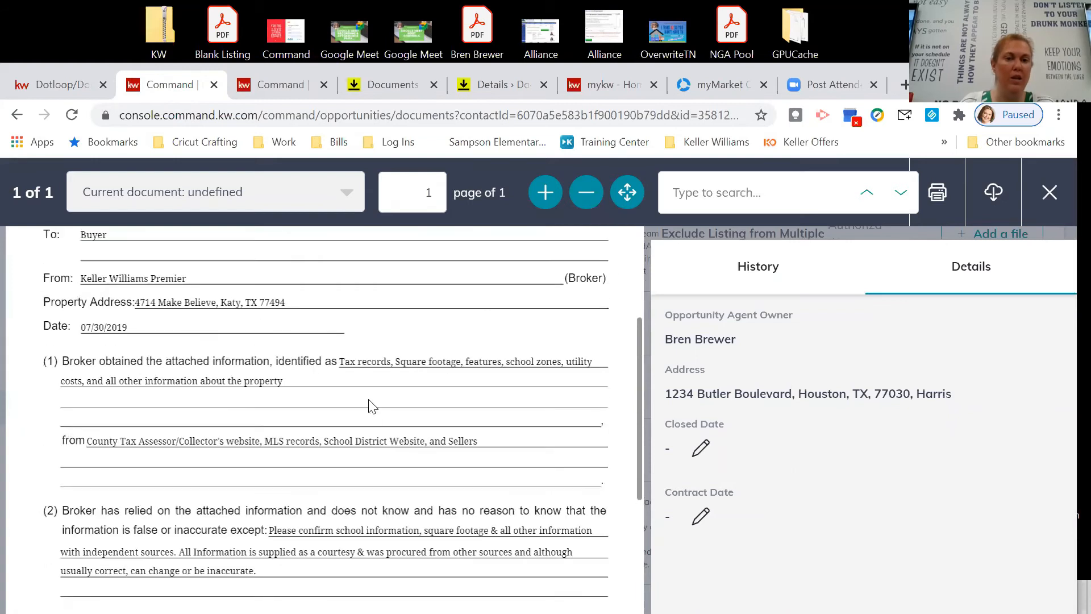
{"action": "scroll", "coordinate": [320, 510], "scroll_direction": "down", "scroll_amount": 2}
{"action": "scroll", "coordinate": [366, 449], "scroll_direction": "down", "scroll_amount": 2}
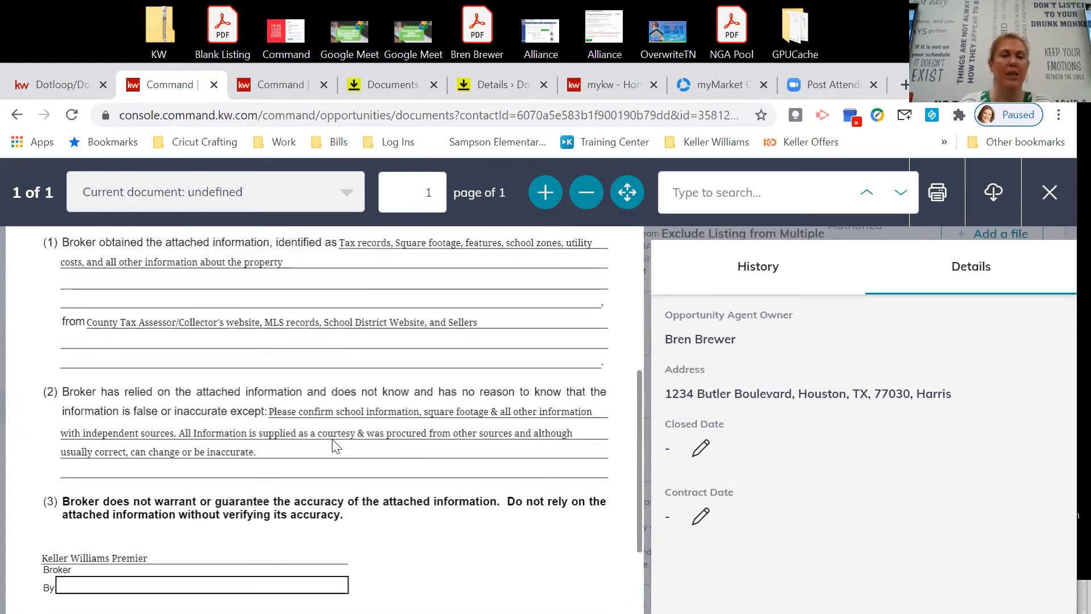
{"action": "scroll", "coordinate": [375, 438], "scroll_direction": "up", "scroll_amount": 3}
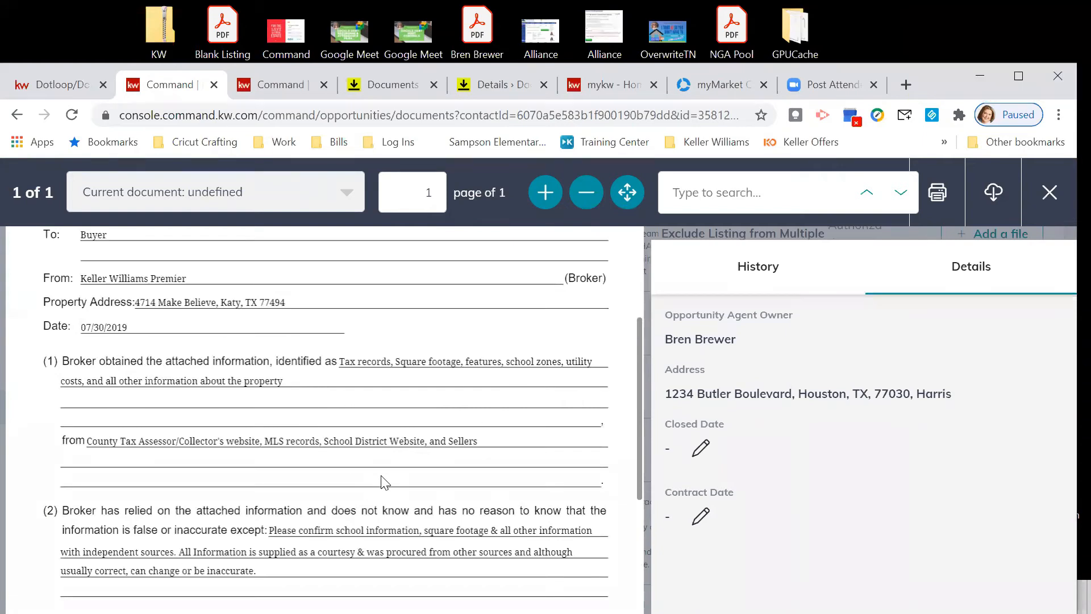
{"action": "scroll", "coordinate": [449, 437], "scroll_direction": "up", "scroll_amount": 2}
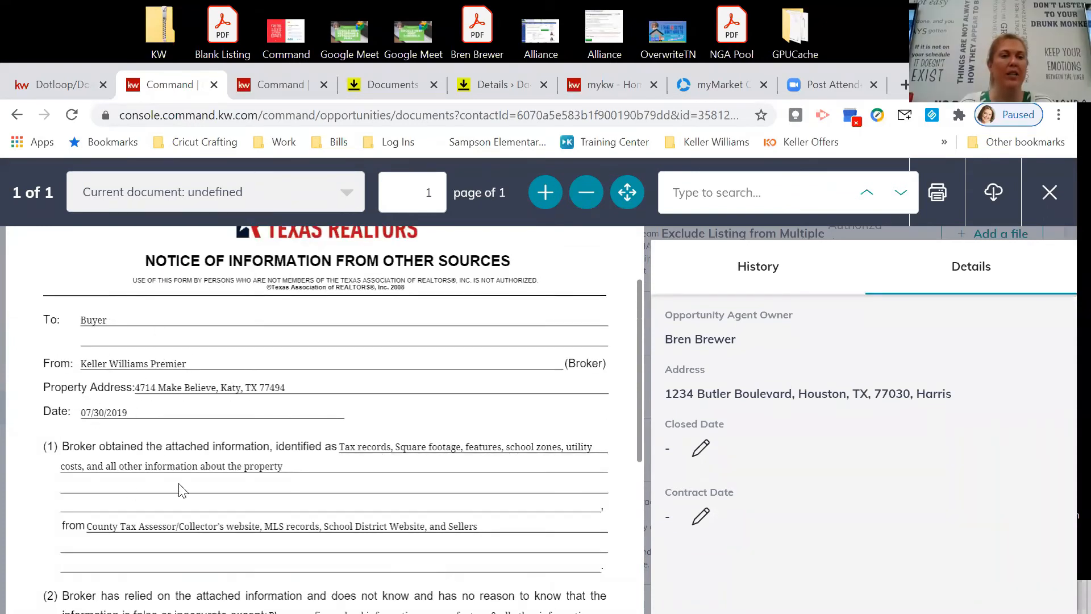
{"action": "scroll", "coordinate": [273, 432], "scroll_direction": "down", "scroll_amount": 3}
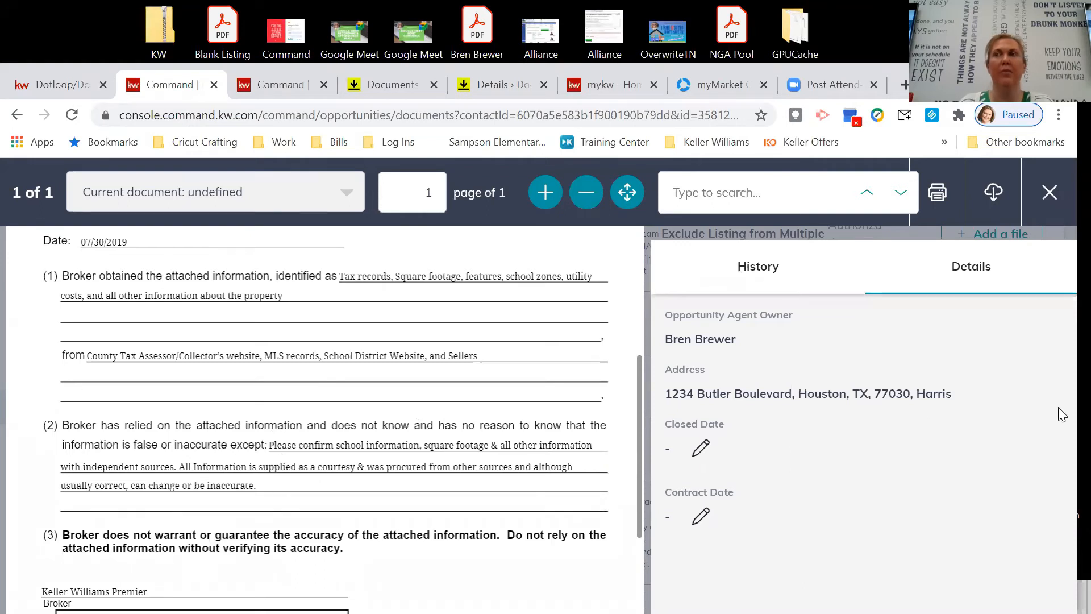
Close the Command notice preview and open the My Docs page in DocuSign Rooms.
{"action": "left_click", "coordinate": [1049, 193]}
{"action": "scroll", "coordinate": [767, 443], "scroll_direction": "up", "scroll_amount": 9}
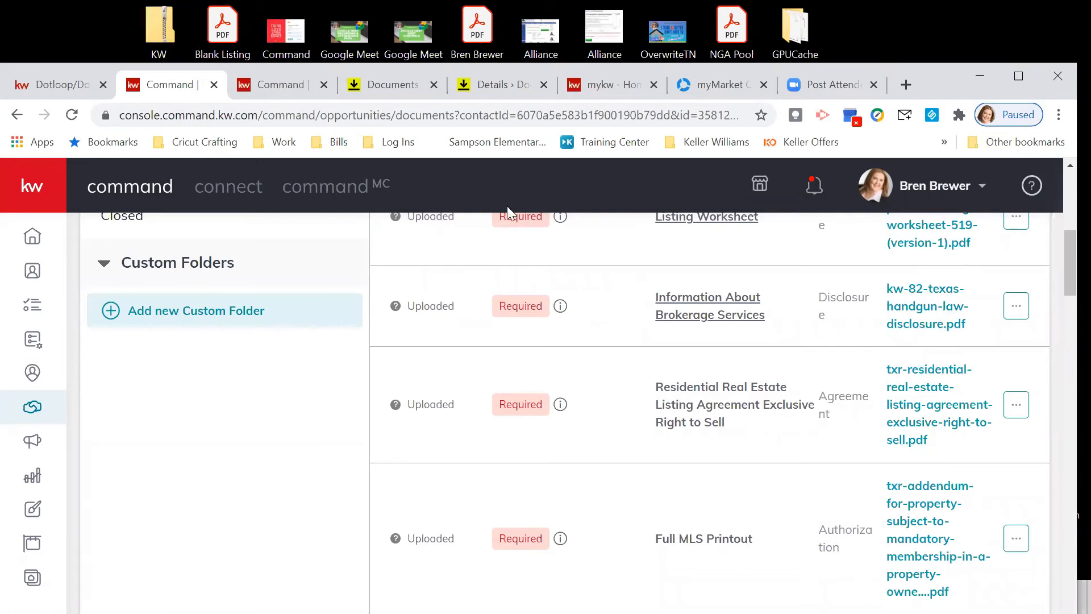
{"action": "scroll", "coordinate": [611, 332], "scroll_direction": "up", "scroll_amount": 7}
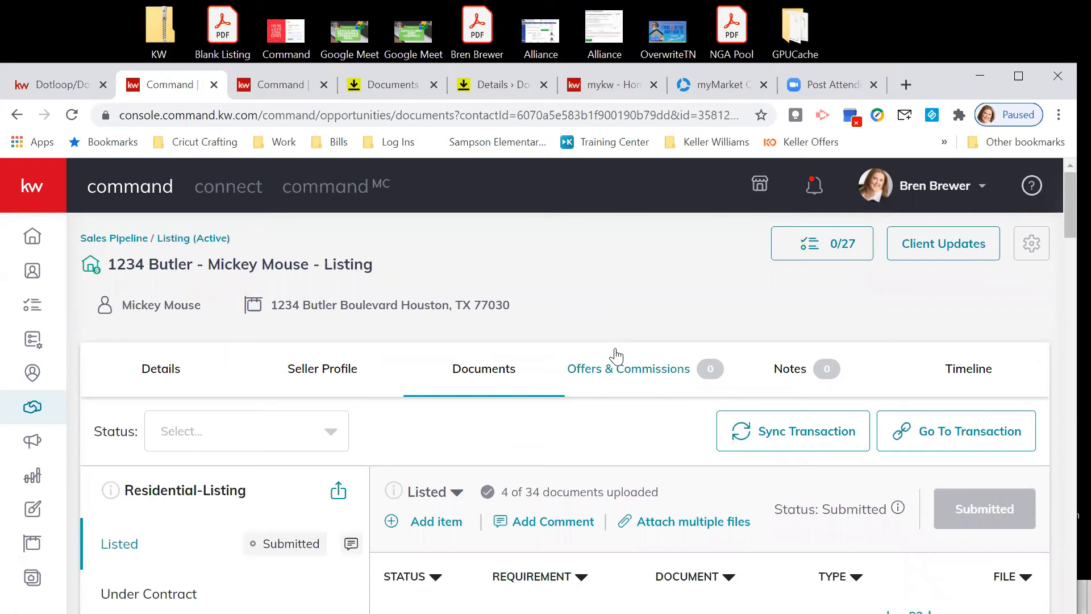
{"action": "left_click", "coordinate": [398, 87]}
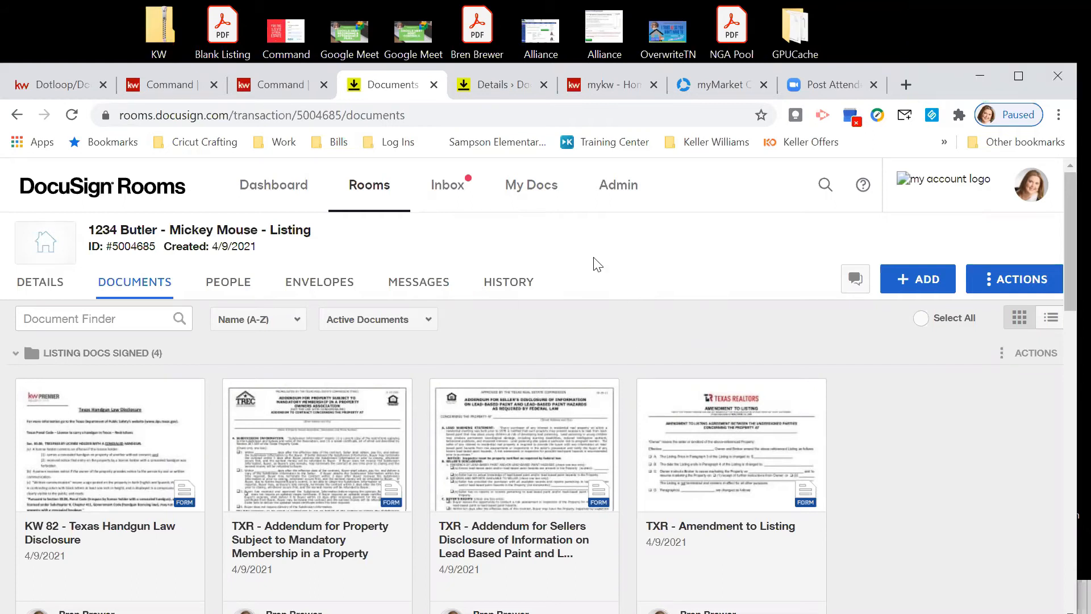
{"action": "left_click", "coordinate": [526, 195]}
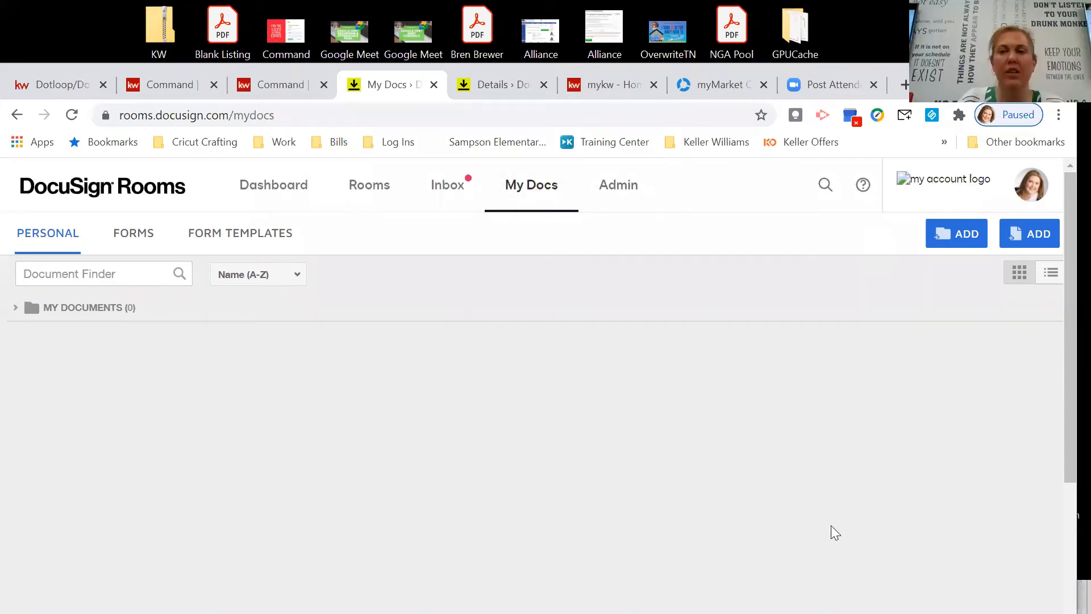
Create a form template from the TXR - Texas Association of Realtors library and search 'notice of information from other sources'.
{"action": "left_click", "coordinate": [265, 234]}
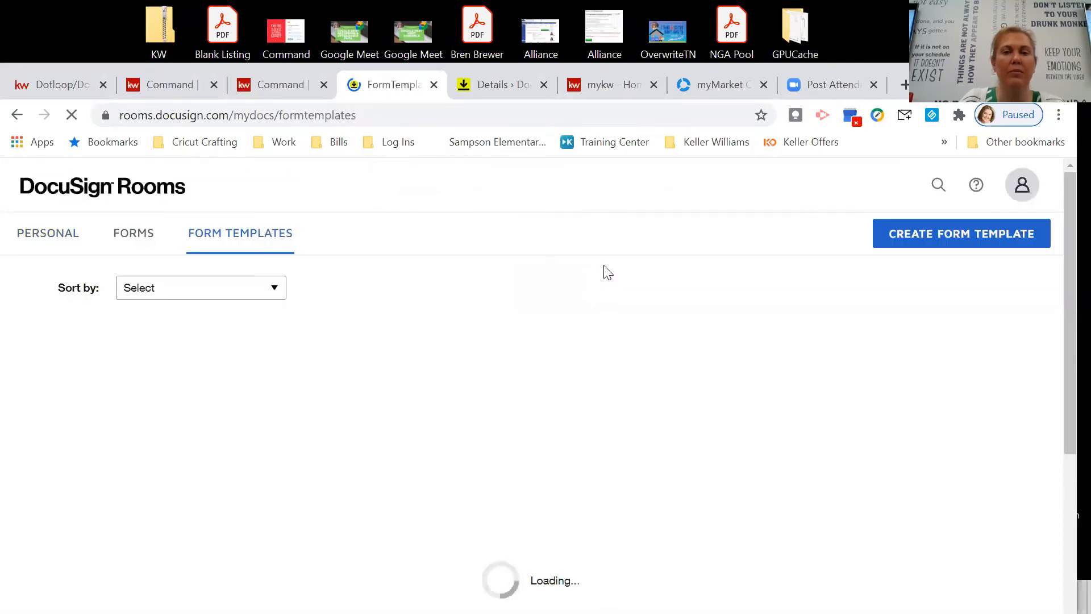
{"action": "left_click", "coordinate": [981, 239]}
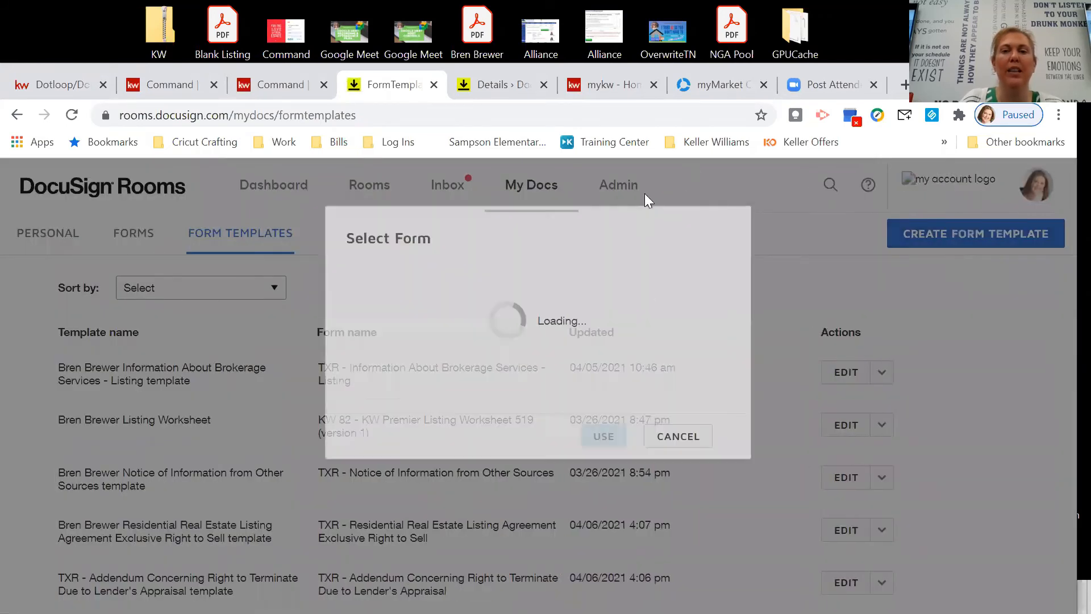
{"action": "left_click", "coordinate": [565, 253]}
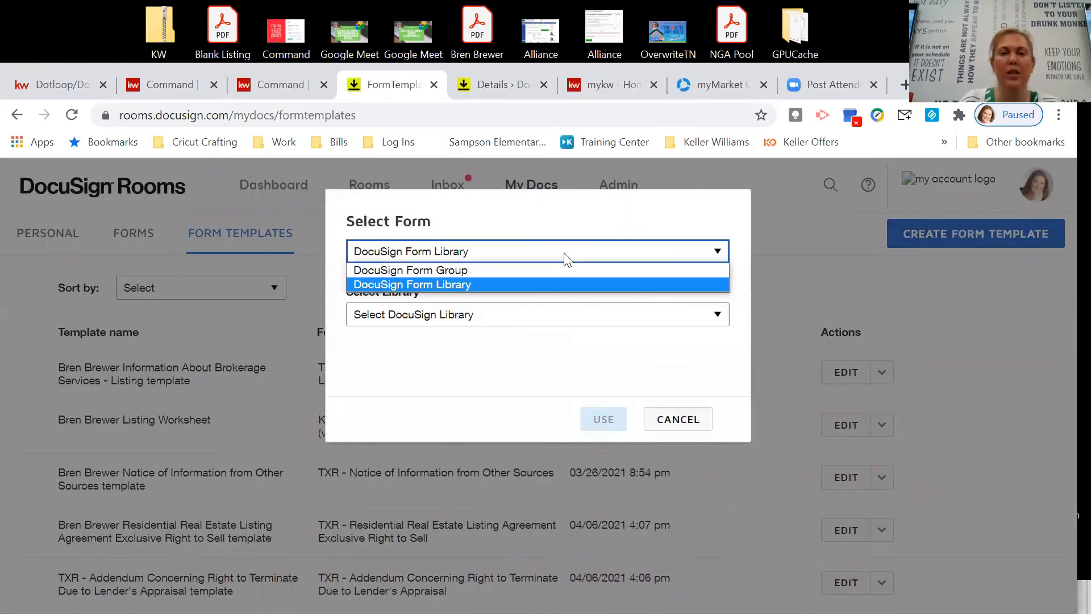
{"action": "left_click", "coordinate": [550, 284]}
{"action": "left_click", "coordinate": [551, 316]}
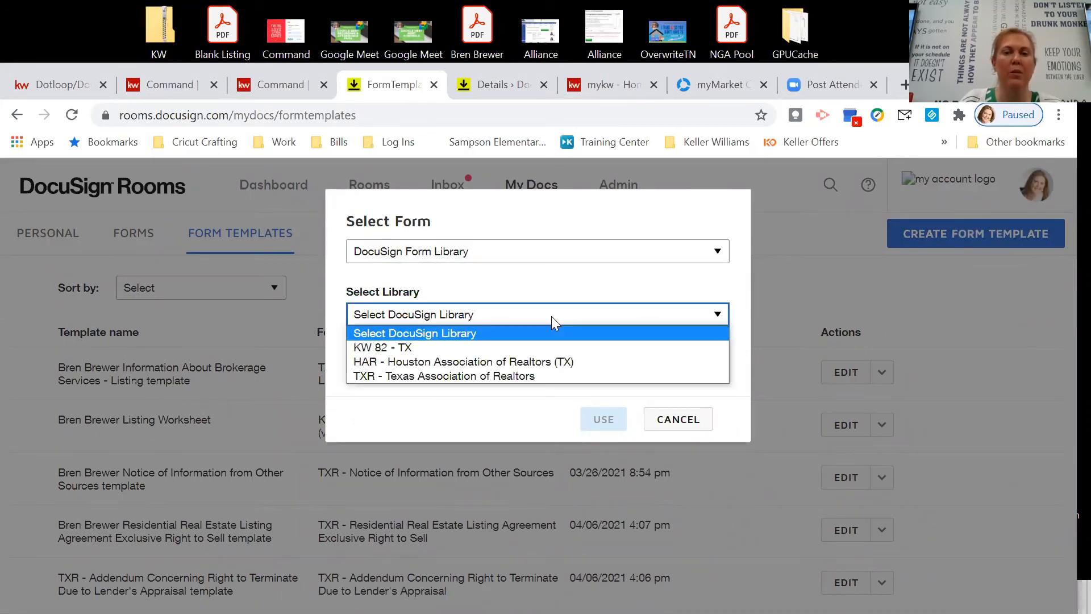
{"action": "left_click", "coordinate": [543, 373]}
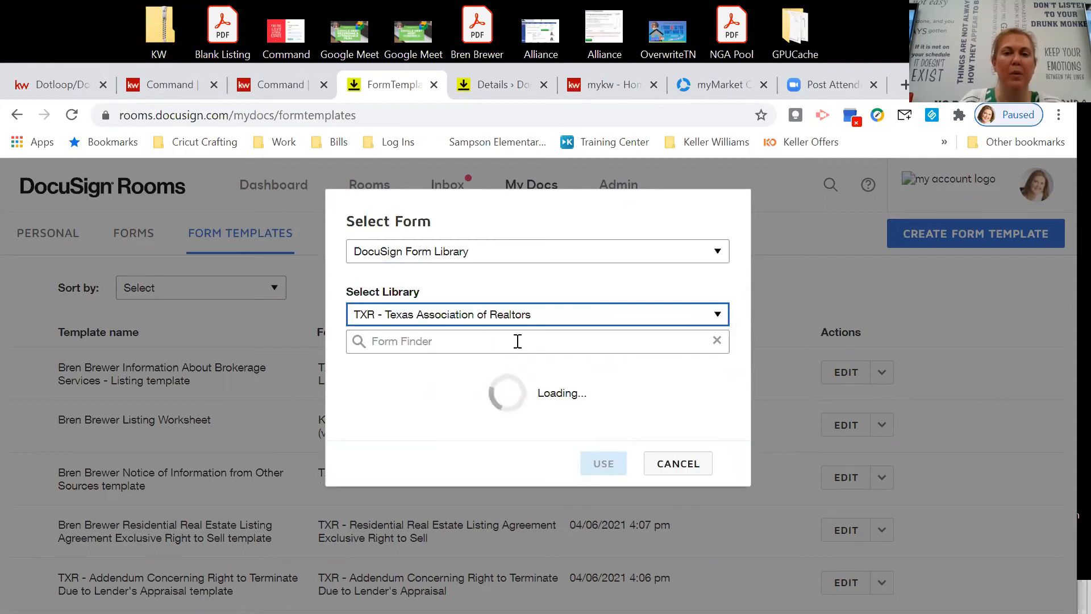
{"action": "left_click", "coordinate": [518, 341]}
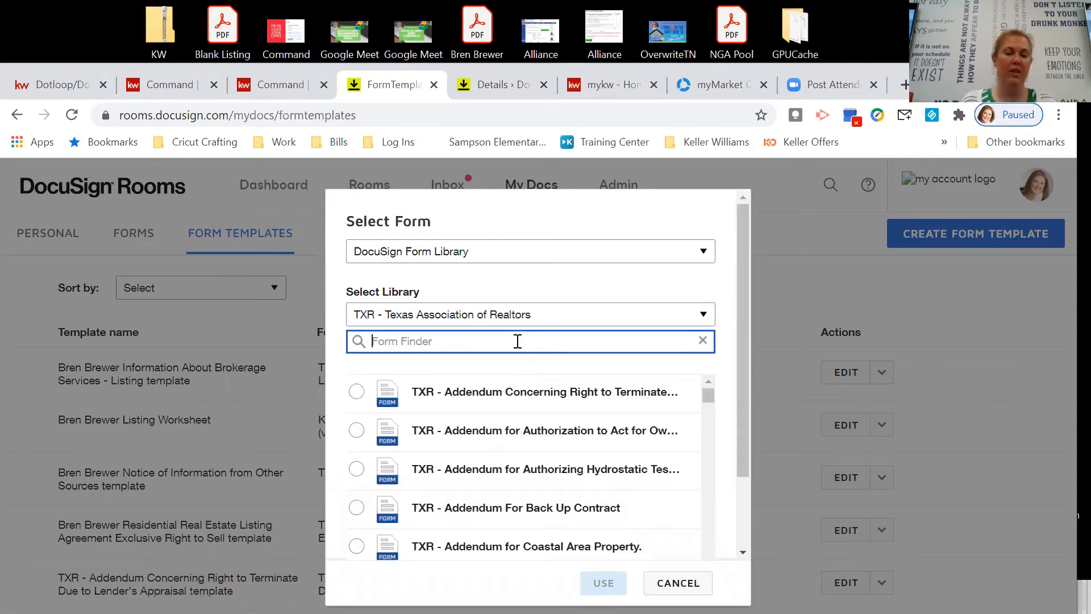
{"action": "type", "text": "noti"}
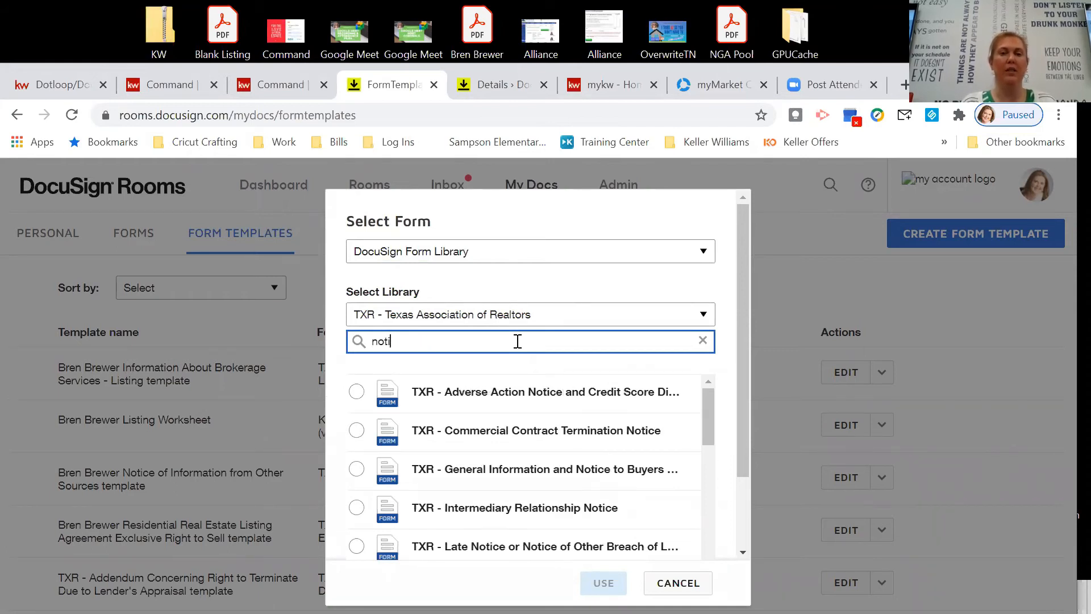
{"action": "type", "text": "ce of information from other sources"}
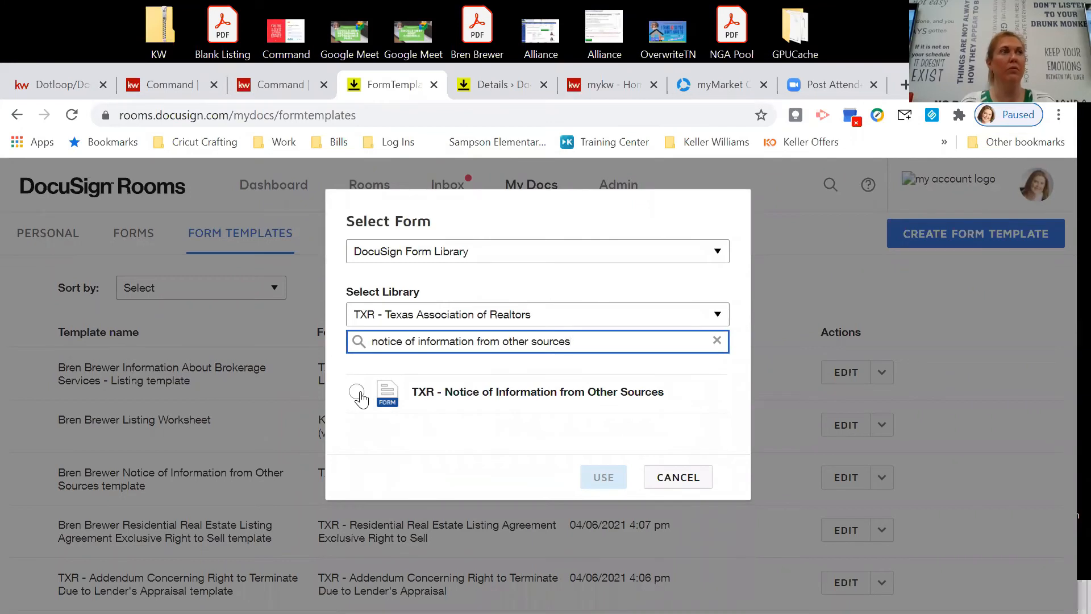
Cancel the new template and delete the duplicate notice template at the bottom of the list.
{"action": "left_click", "coordinate": [675, 479]}
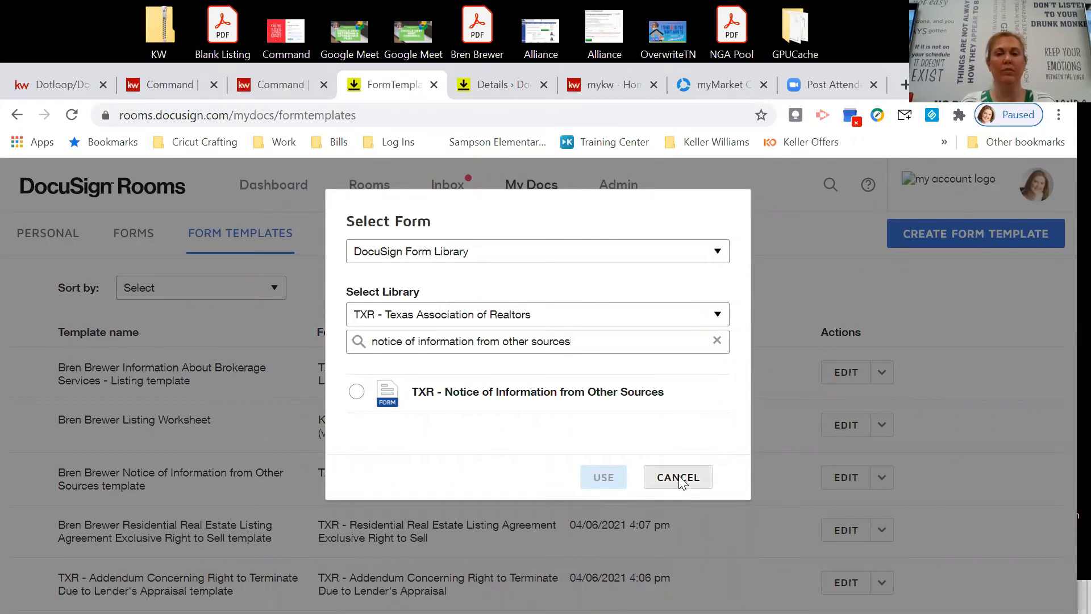
{"action": "scroll", "coordinate": [714, 424], "scroll_direction": "down", "scroll_amount": 2}
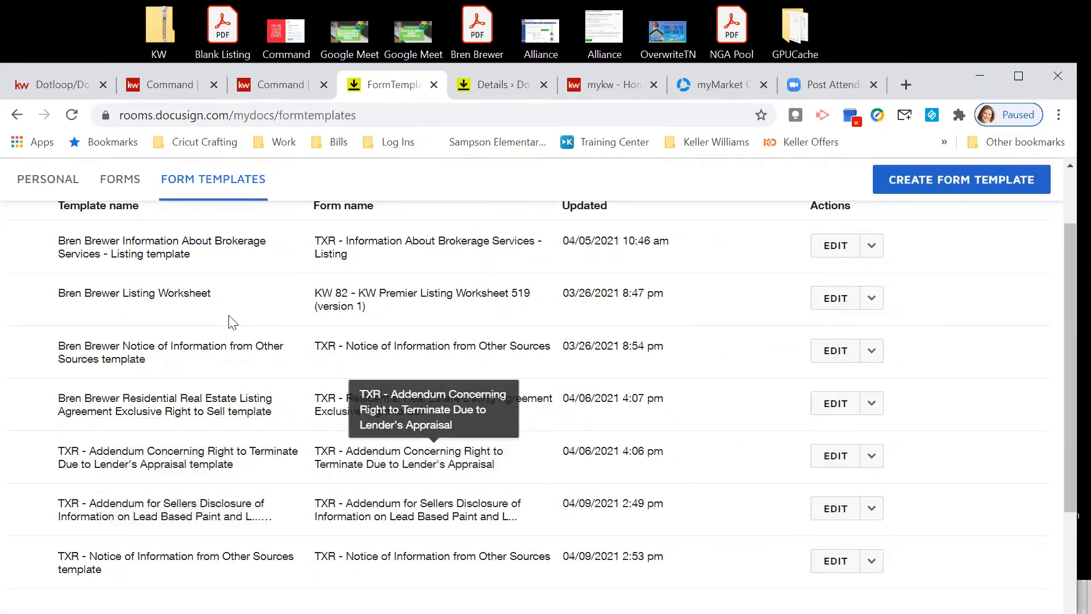
{"action": "scroll", "coordinate": [446, 382], "scroll_direction": "down", "scroll_amount": 2}
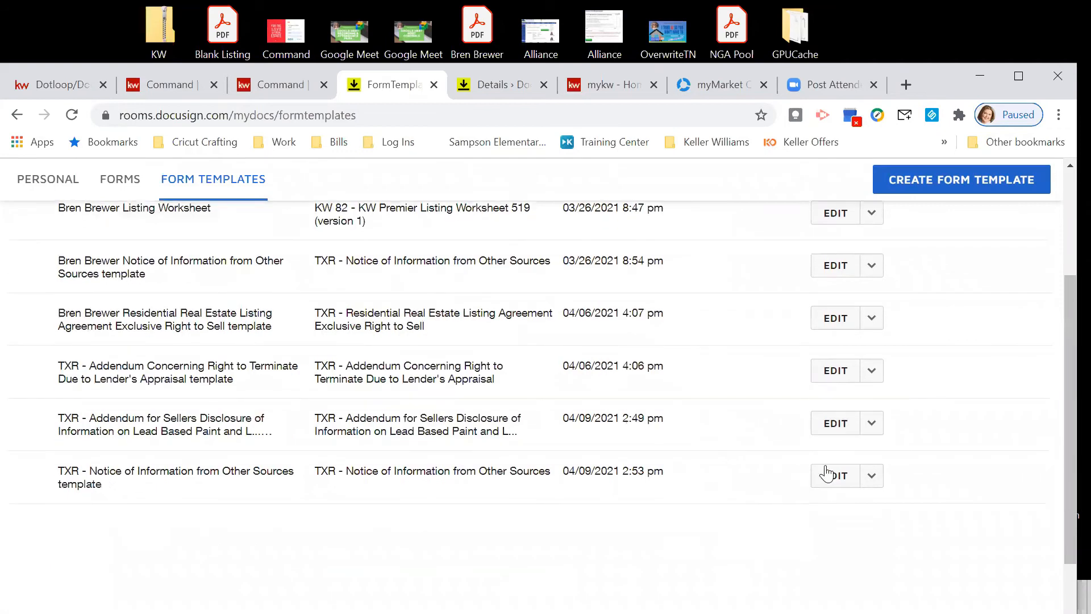
{"action": "left_click", "coordinate": [870, 483]}
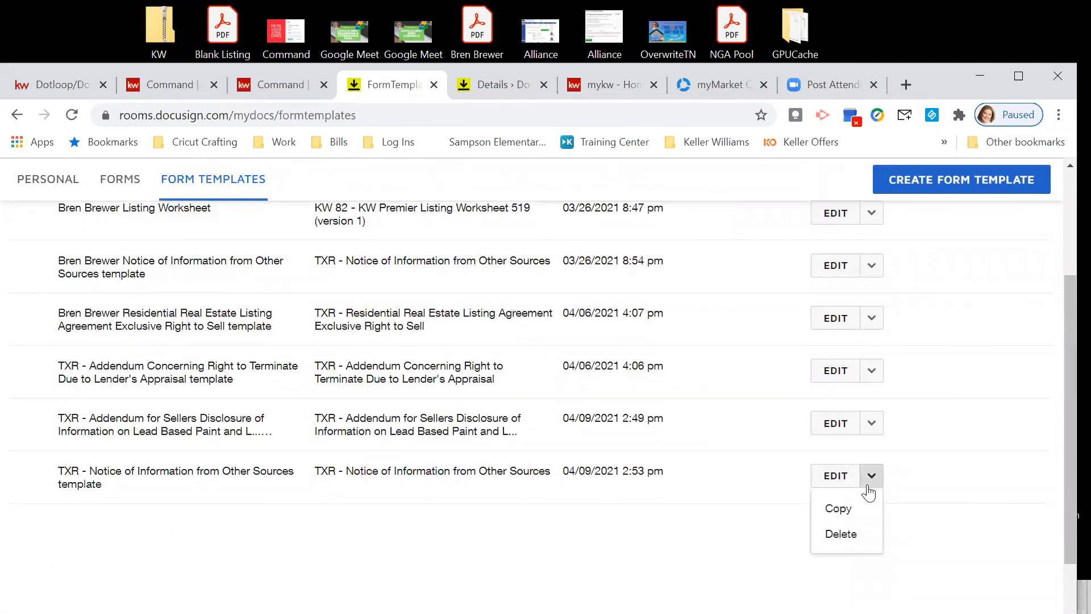
{"action": "left_click", "coordinate": [841, 535]}
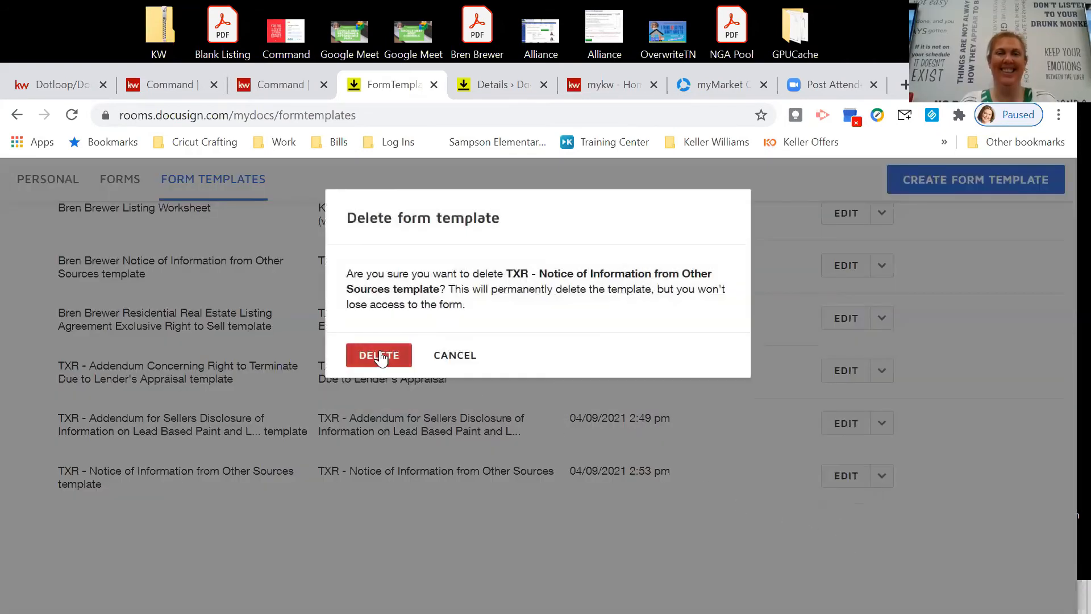
{"action": "left_click", "coordinate": [379, 354]}
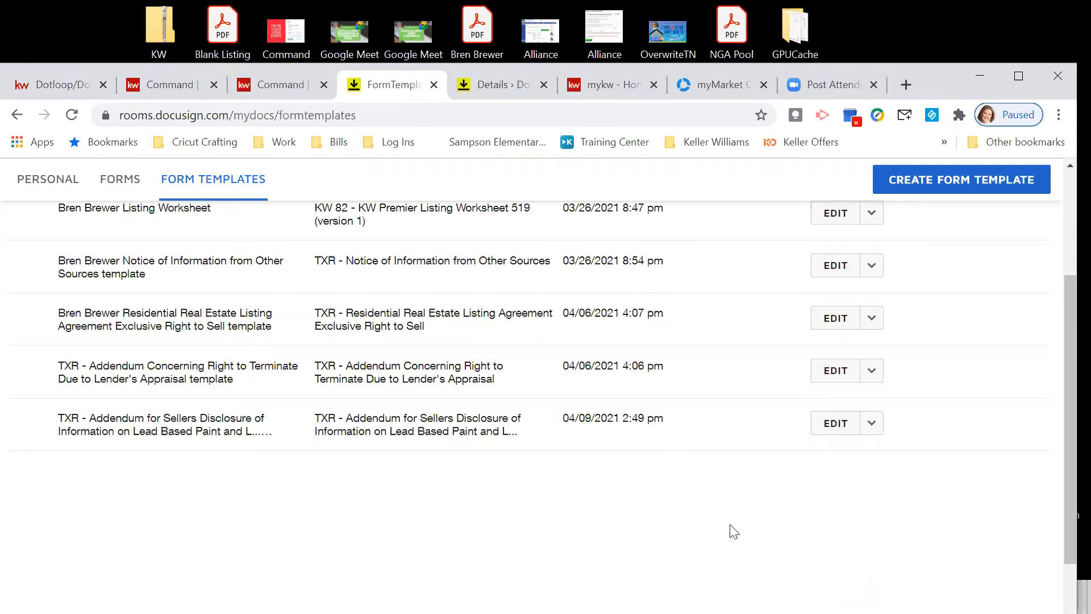
{"action": "scroll", "coordinate": [737, 522], "scroll_direction": "up", "scroll_amount": 4}
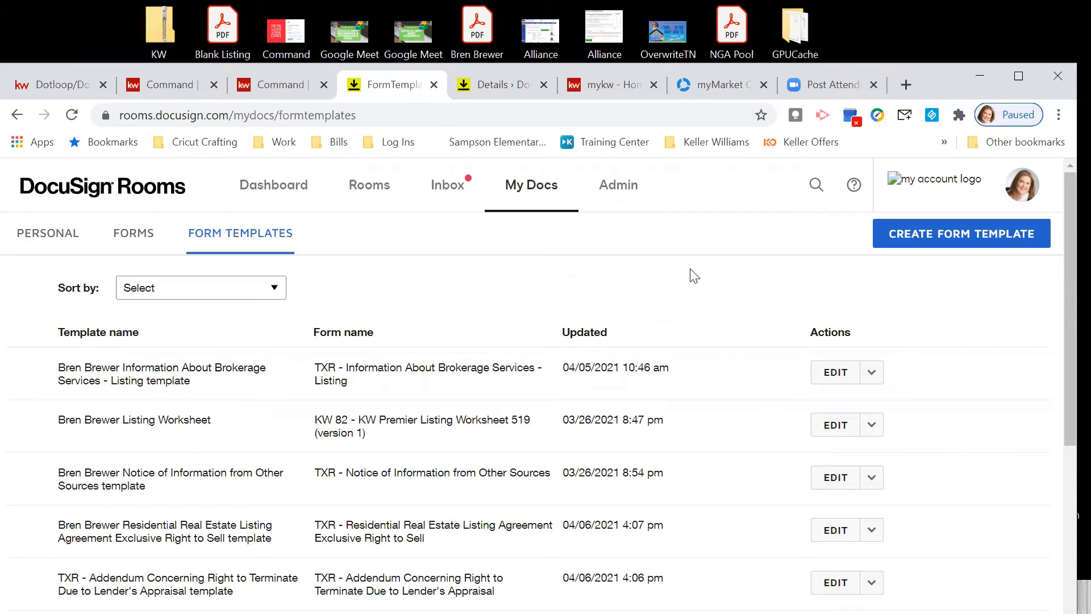
Check the KW Command listing copies, then switch to the DocuSign Rooms Form Templates list.
{"action": "left_click", "coordinate": [159, 87]}
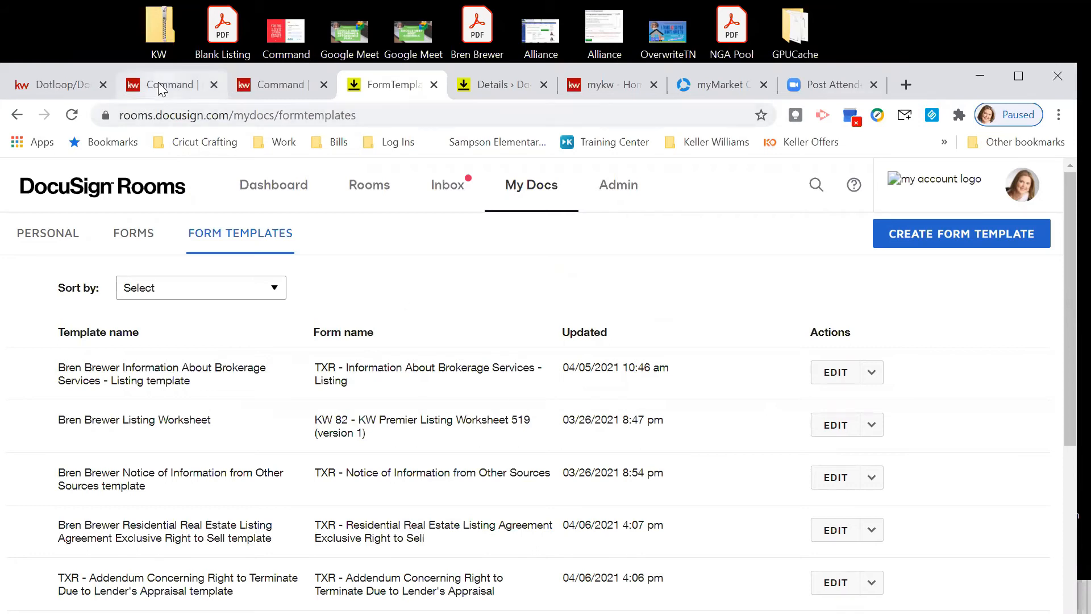
{"action": "left_click", "coordinate": [267, 88]}
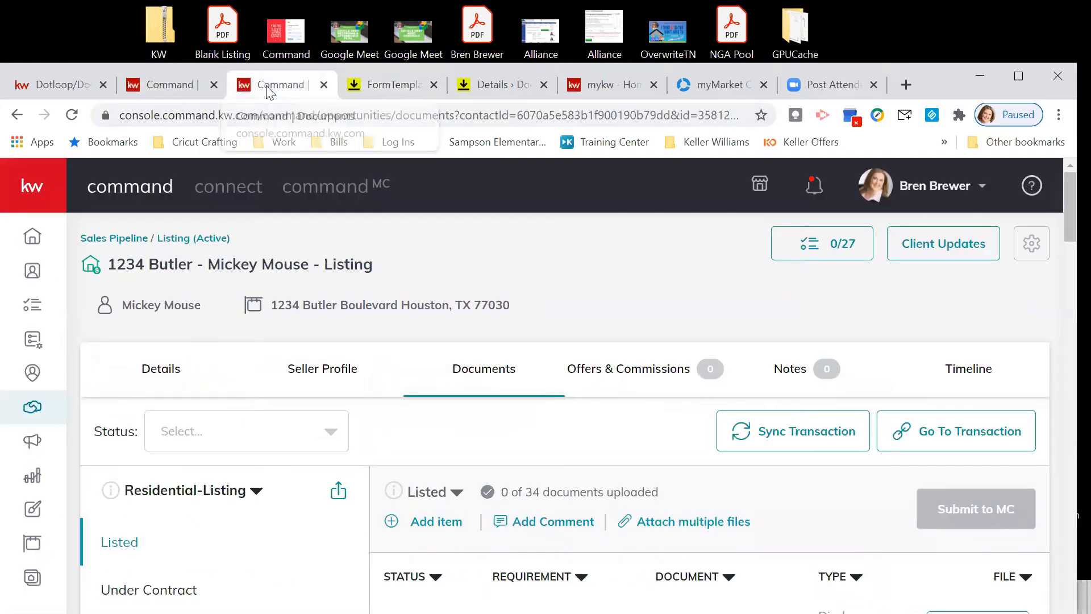
{"action": "left_click", "coordinate": [152, 88]}
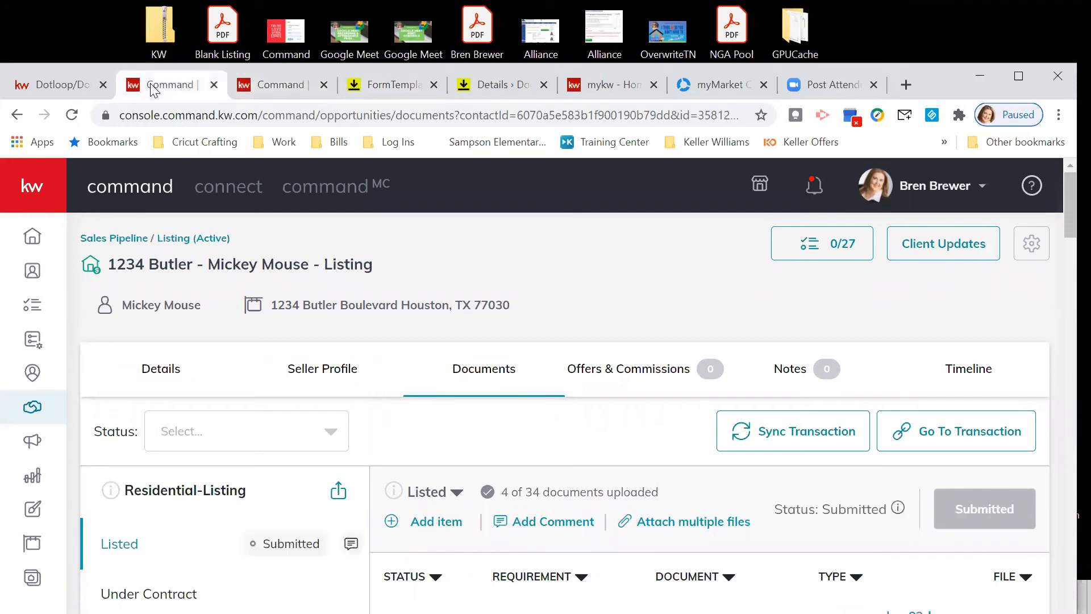
{"action": "left_click", "coordinate": [250, 88]}
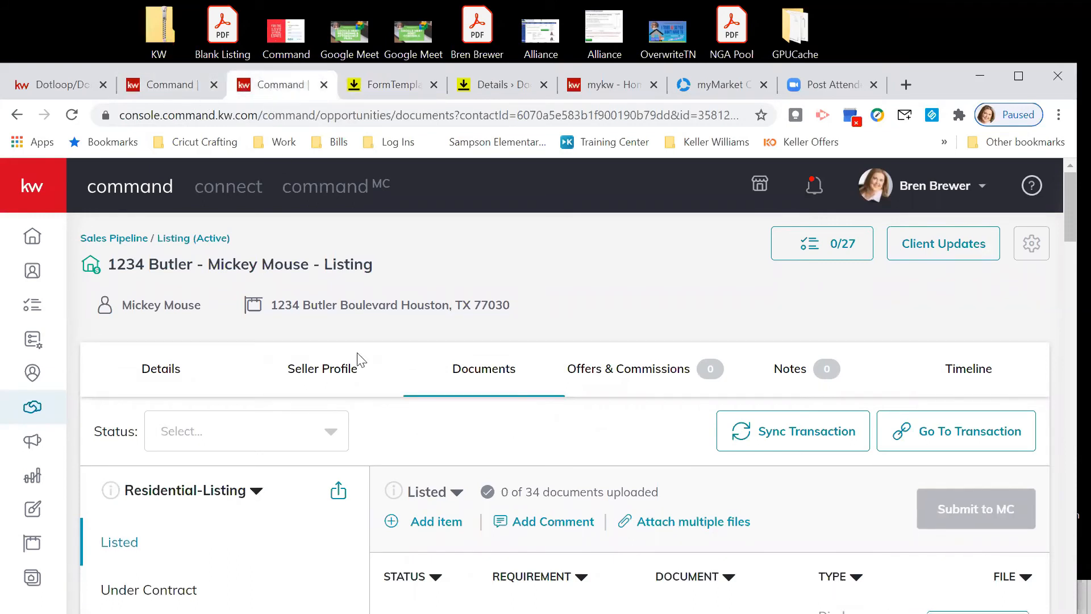
{"action": "scroll", "coordinate": [524, 408], "scroll_direction": "down", "scroll_amount": 2}
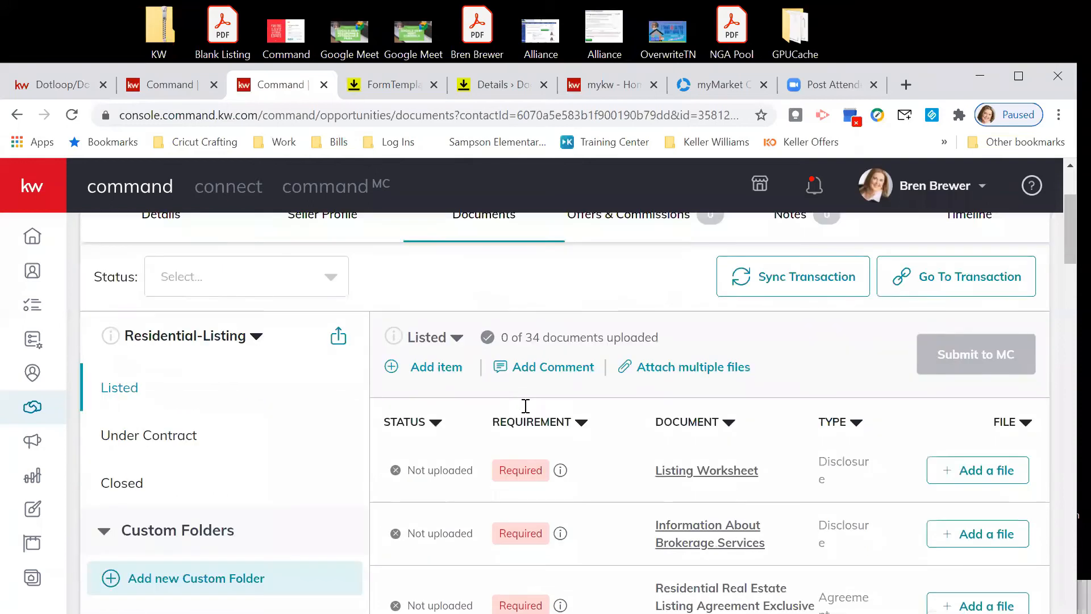
{"action": "scroll", "coordinate": [523, 408], "scroll_direction": "up", "scroll_amount": 3}
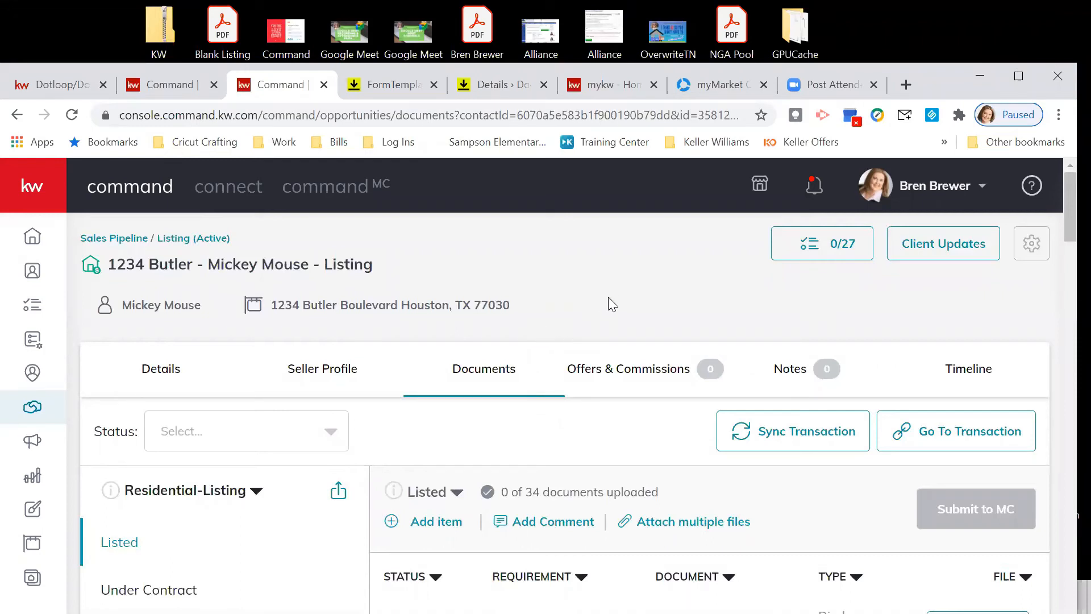
{"action": "scroll", "coordinate": [625, 310], "scroll_direction": "down", "scroll_amount": 3}
{"action": "scroll", "coordinate": [659, 316], "scroll_direction": "up", "scroll_amount": 3}
{"action": "scroll", "coordinate": [659, 319], "scroll_direction": "down", "scroll_amount": 3}
{"action": "scroll", "coordinate": [662, 315], "scroll_direction": "up", "scroll_amount": 3}
{"action": "scroll", "coordinate": [662, 317], "scroll_direction": "down", "scroll_amount": 3}
{"action": "scroll", "coordinate": [662, 318], "scroll_direction": "up", "scroll_amount": 3}
{"action": "scroll", "coordinate": [664, 325], "scroll_direction": "down", "scroll_amount": 2}
{"action": "scroll", "coordinate": [660, 327], "scroll_direction": "up", "scroll_amount": 2}
{"action": "scroll", "coordinate": [658, 335], "scroll_direction": "down", "scroll_amount": 1}
{"action": "scroll", "coordinate": [658, 343], "scroll_direction": "down", "scroll_amount": 4}
{"action": "scroll", "coordinate": [658, 343], "scroll_direction": "up", "scroll_amount": 4}
{"action": "scroll", "coordinate": [658, 343], "scroll_direction": "down", "scroll_amount": 4}
{"action": "scroll", "coordinate": [658, 343], "scroll_direction": "up", "scroll_amount": 4}
{"action": "scroll", "coordinate": [658, 343], "scroll_direction": "down", "scroll_amount": 4}
{"action": "scroll", "coordinate": [659, 341], "scroll_direction": "up", "scroll_amount": 4}
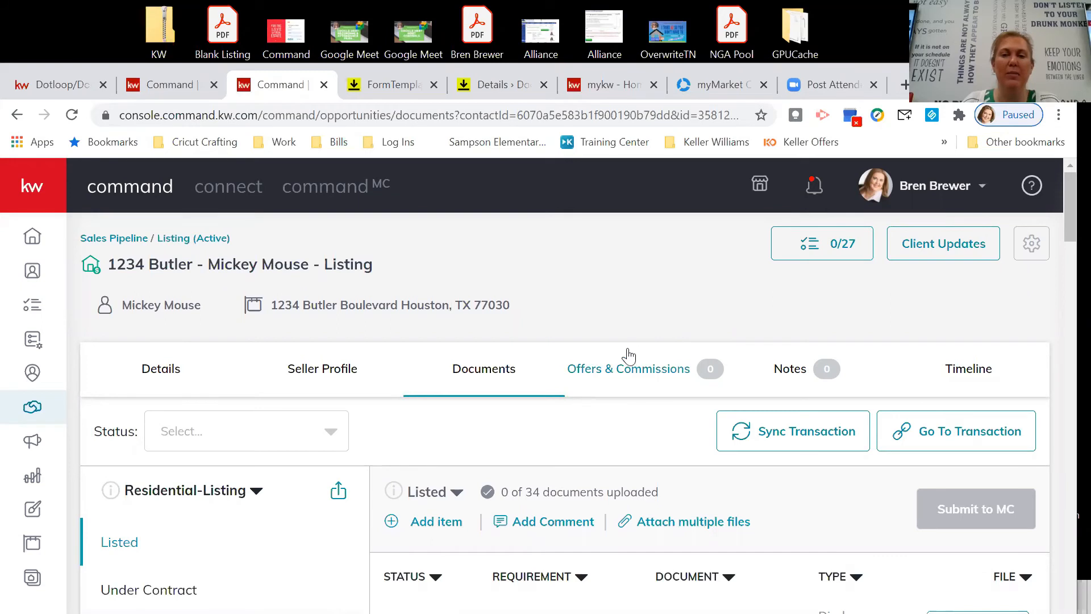
{"action": "scroll", "coordinate": [633, 348], "scroll_direction": "down", "scroll_amount": 1}
{"action": "scroll", "coordinate": [636, 340], "scroll_direction": "up", "scroll_amount": 1}
{"action": "scroll", "coordinate": [652, 317], "scroll_direction": "down", "scroll_amount": 1}
{"action": "scroll", "coordinate": [651, 324], "scroll_direction": "up", "scroll_amount": 1}
{"action": "scroll", "coordinate": [651, 325], "scroll_direction": "down", "scroll_amount": 1}
{"action": "scroll", "coordinate": [651, 325], "scroll_direction": "up", "scroll_amount": 1}
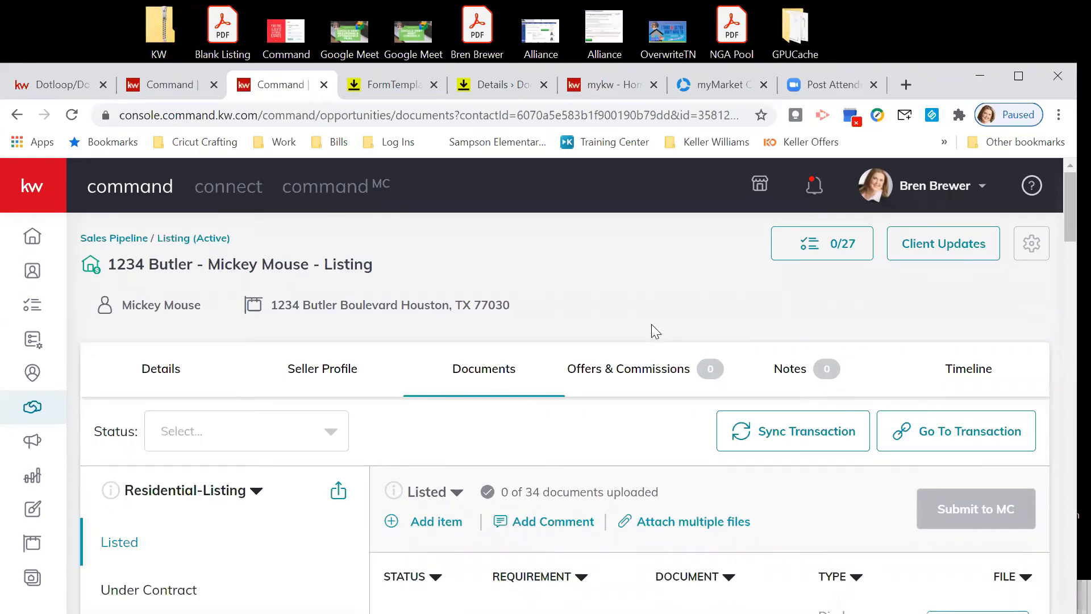
{"action": "left_click", "coordinate": [376, 83]}
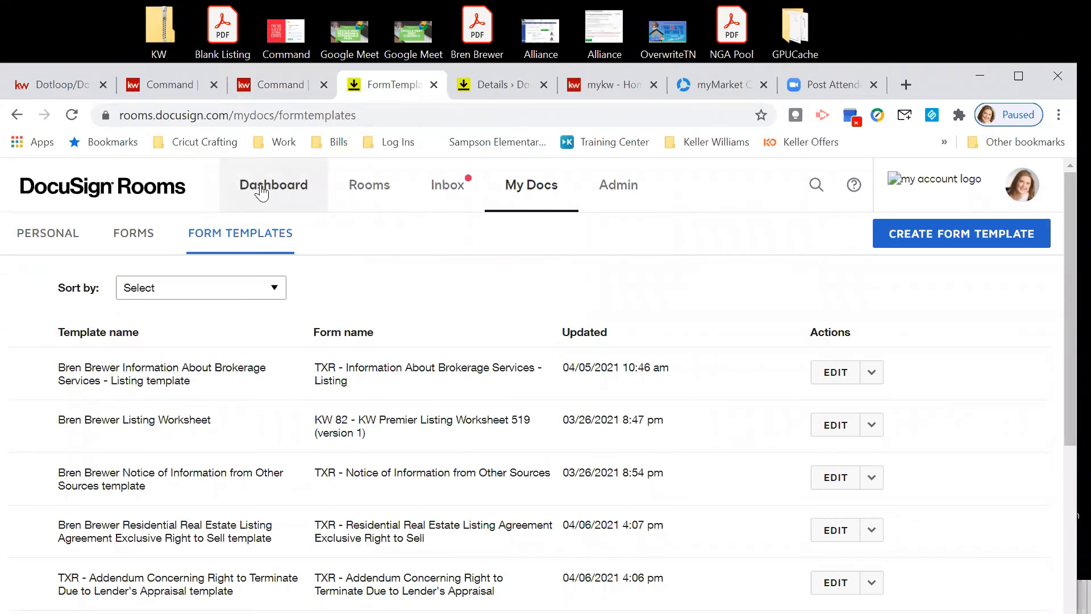
Return to the 1234 Butler listing's Documents tab in KW Command.
{"action": "left_click", "coordinate": [159, 85]}
{"action": "scroll", "coordinate": [554, 348], "scroll_direction": "down", "scroll_amount": 2}
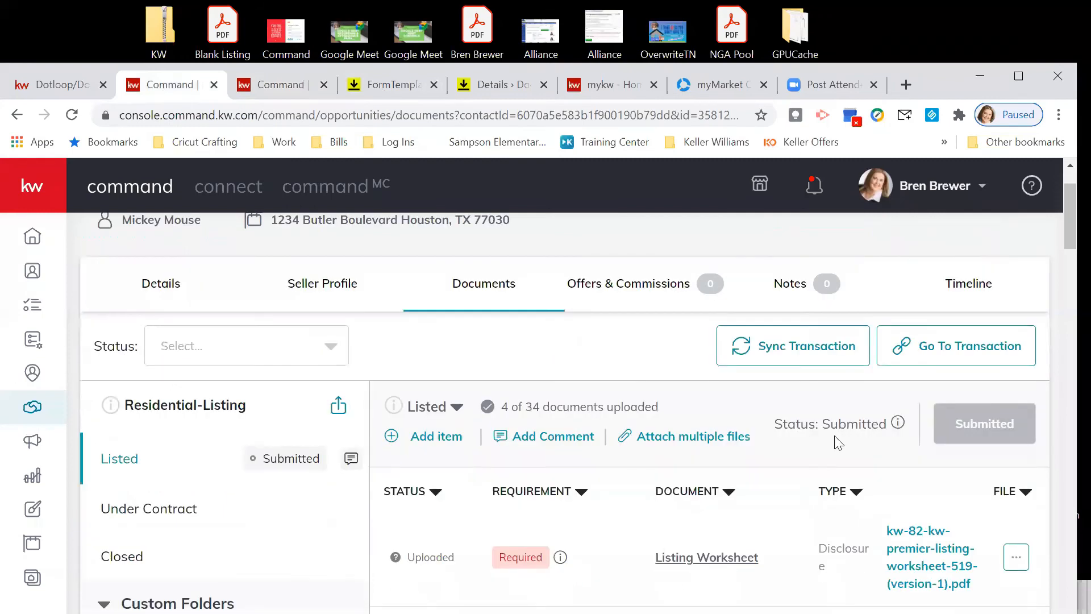
{"action": "scroll", "coordinate": [807, 455], "scroll_direction": "down", "scroll_amount": 2}
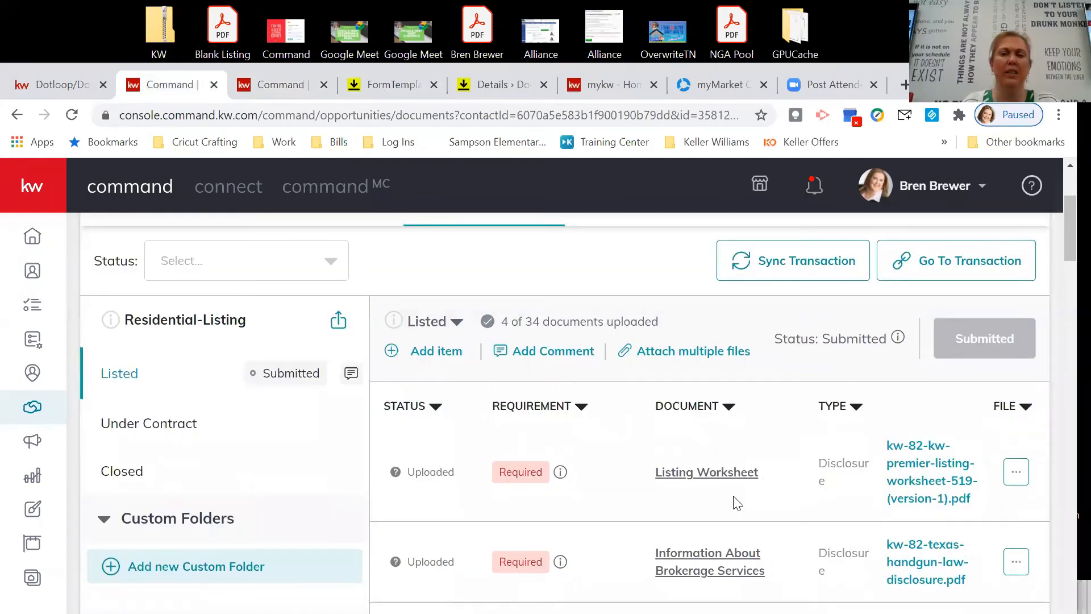
Preview the uploaded Listing Worksheet, then close the viewer back to the documents list.
{"action": "left_click", "coordinate": [707, 479]}
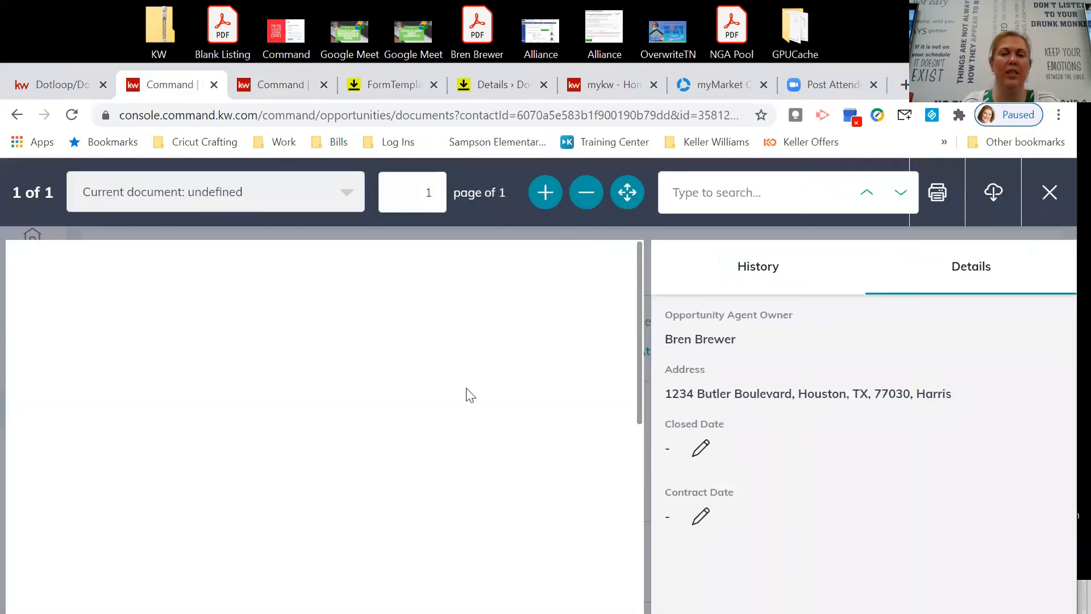
{"action": "scroll", "coordinate": [442, 379], "scroll_direction": "down", "scroll_amount": 5}
{"action": "scroll", "coordinate": [442, 379], "scroll_direction": "up", "scroll_amount": 4}
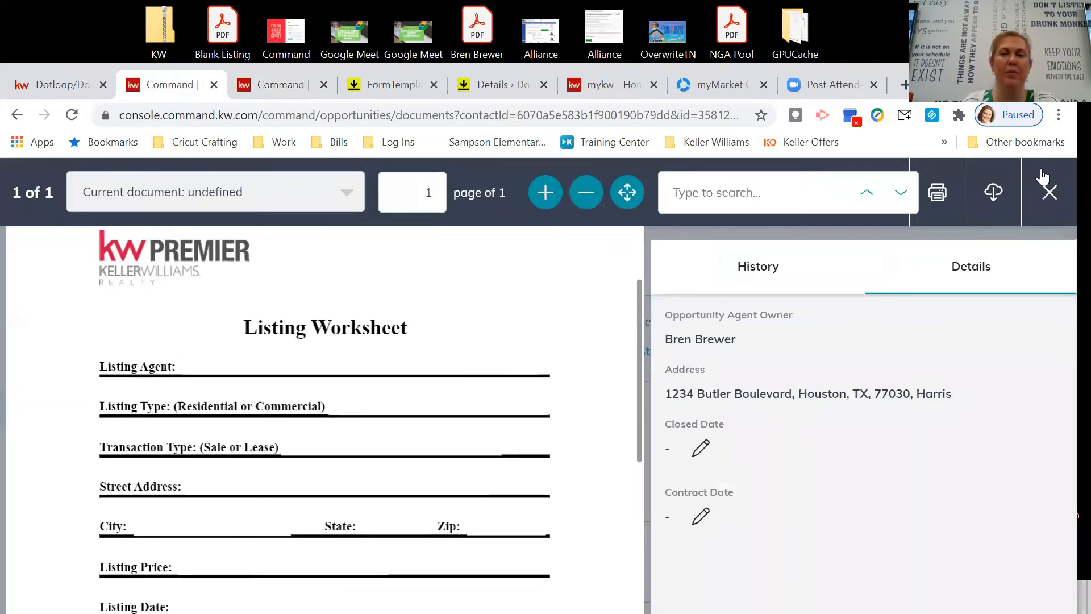
{"action": "left_click", "coordinate": [1047, 193]}
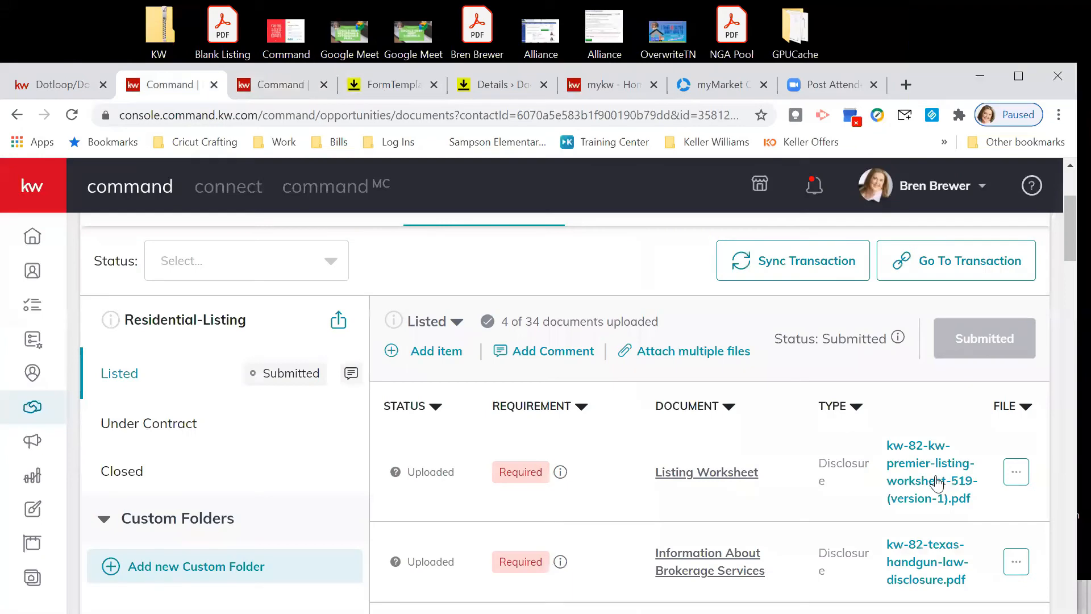
{"action": "scroll", "coordinate": [1017, 489], "scroll_direction": "down", "scroll_amount": 6}
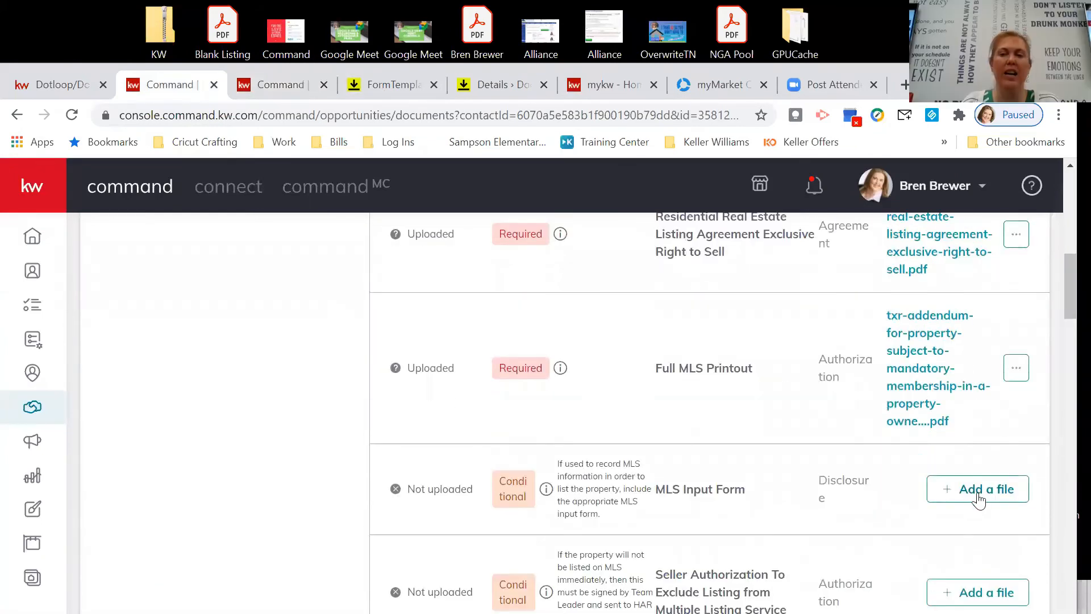
{"action": "scroll", "coordinate": [904, 506], "scroll_direction": "up", "scroll_amount": 7}
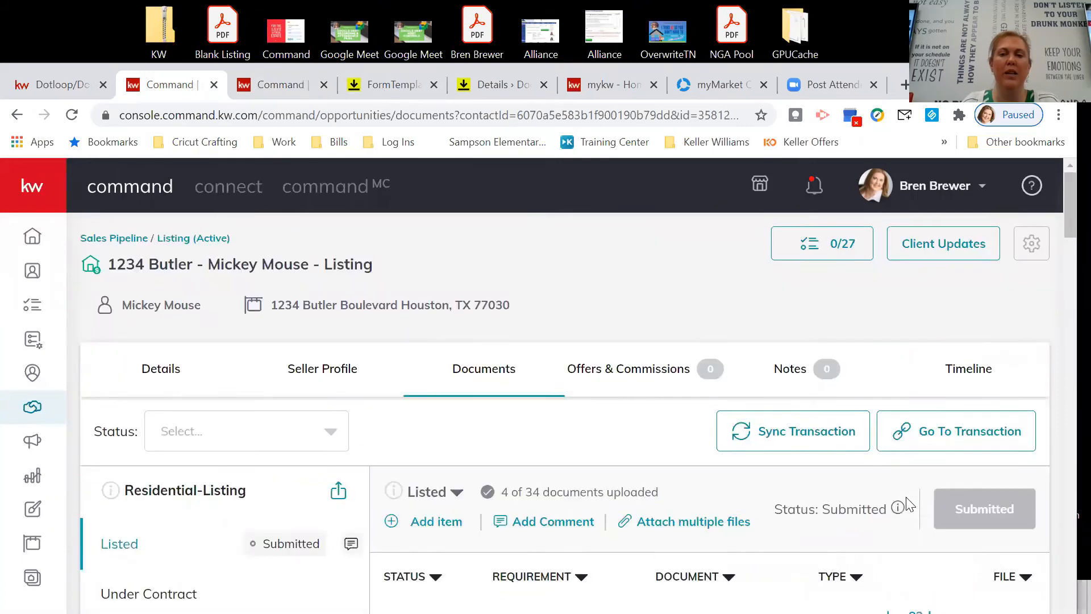
{"action": "scroll", "coordinate": [903, 500], "scroll_direction": "up", "scroll_amount": 2}
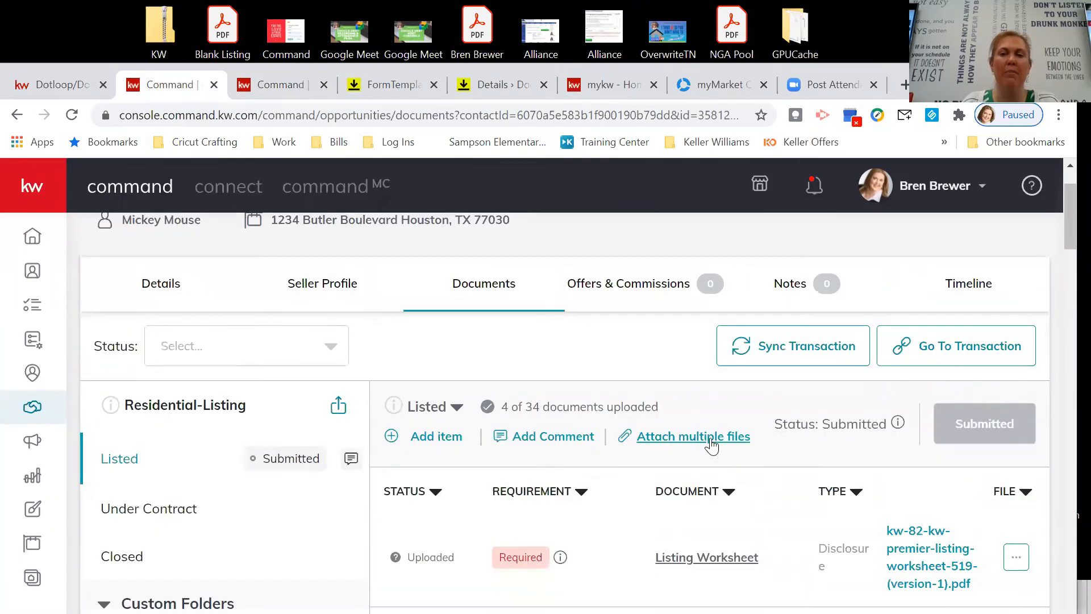
{"action": "scroll", "coordinate": [741, 446], "scroll_direction": "down", "scroll_amount": 2}
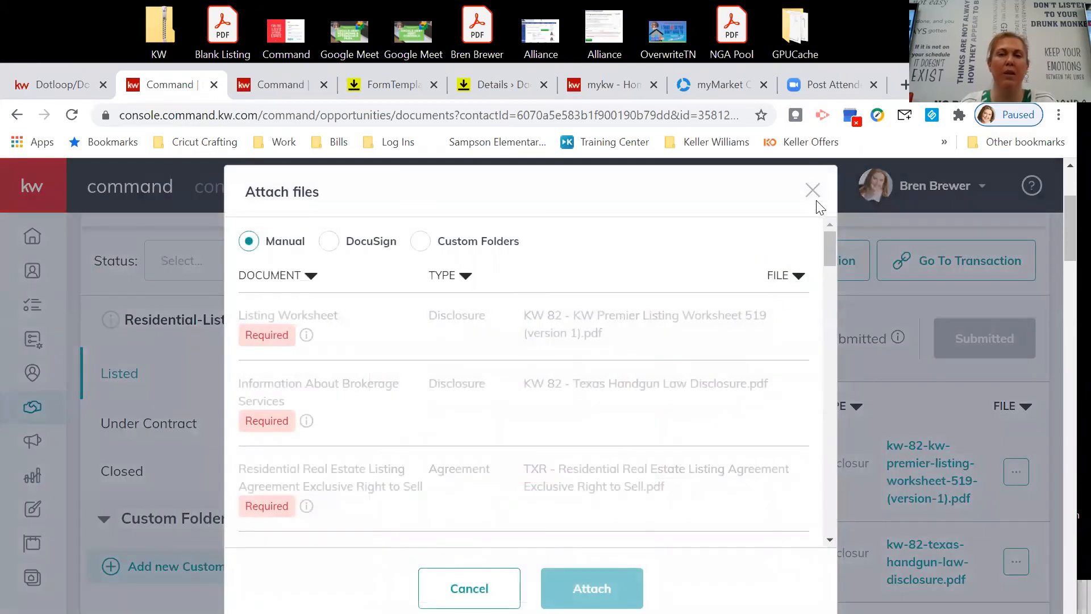
{"action": "left_click", "coordinate": [329, 242]}
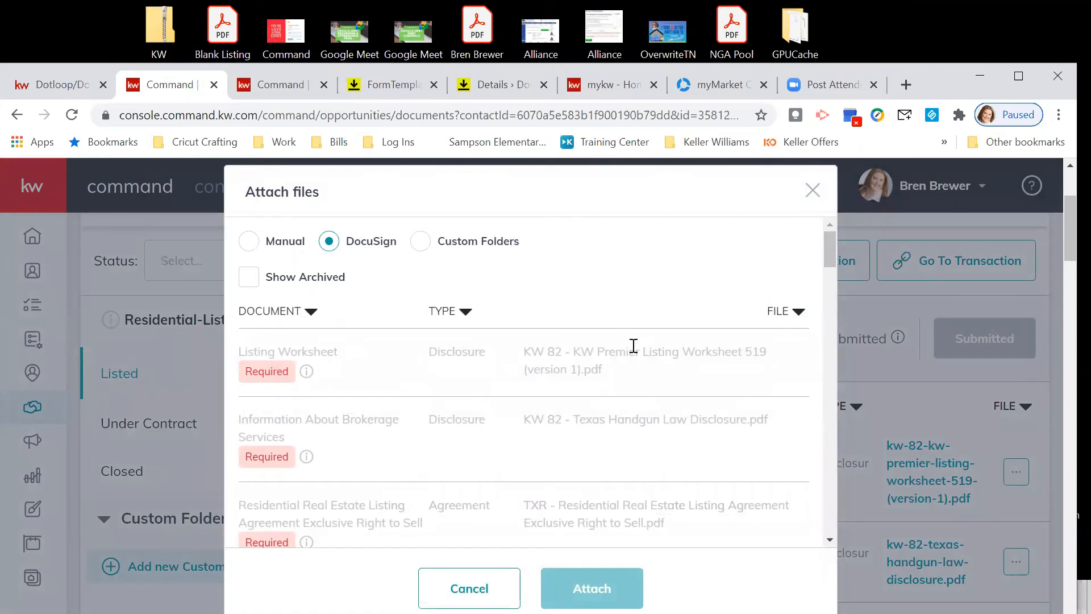
{"action": "left_click", "coordinate": [814, 191]}
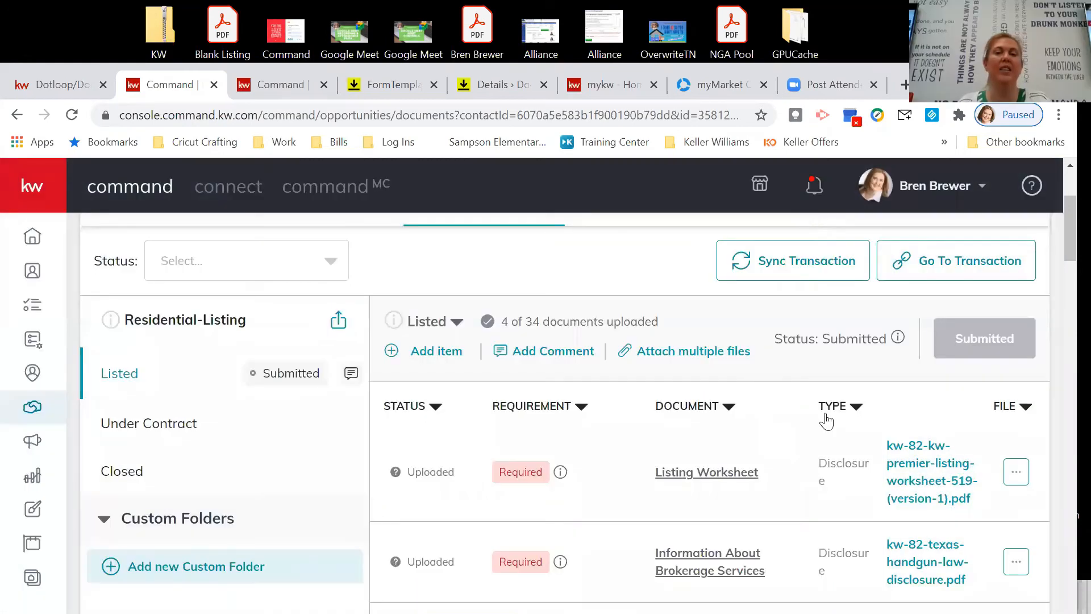
Scroll to the not-uploaded Notice of Information from Other Sources, then return to DocuSign Rooms Form Templates.
{"action": "scroll", "coordinate": [825, 419], "scroll_direction": "down", "scroll_amount": 3}
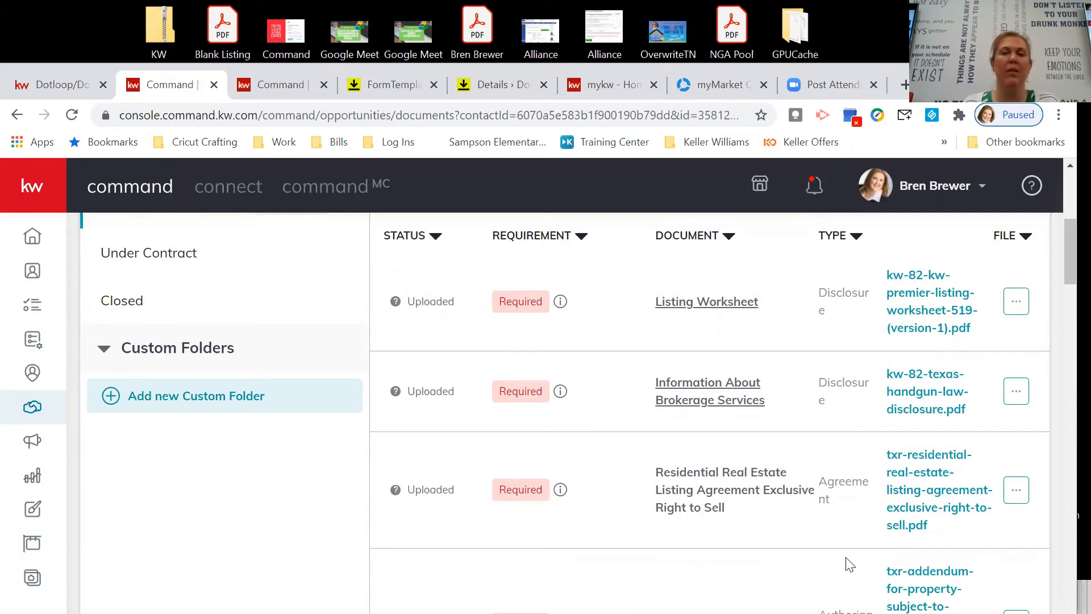
{"action": "scroll", "coordinate": [833, 428], "scroll_direction": "down", "scroll_amount": 1}
{"action": "scroll", "coordinate": [811, 433], "scroll_direction": "down", "scroll_amount": 5}
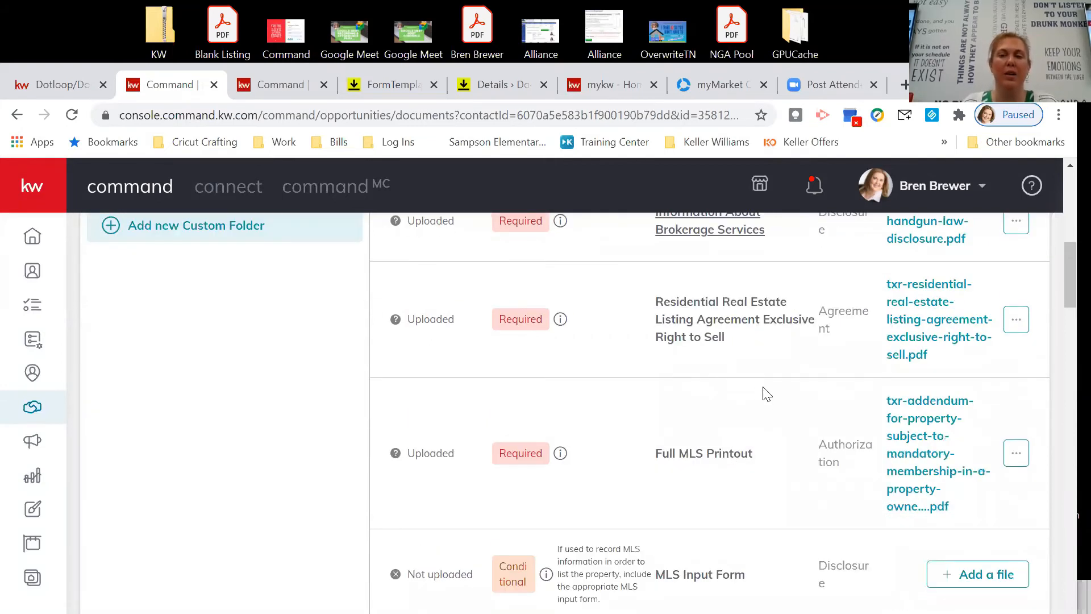
{"action": "scroll", "coordinate": [754, 433], "scroll_direction": "down", "scroll_amount": 7}
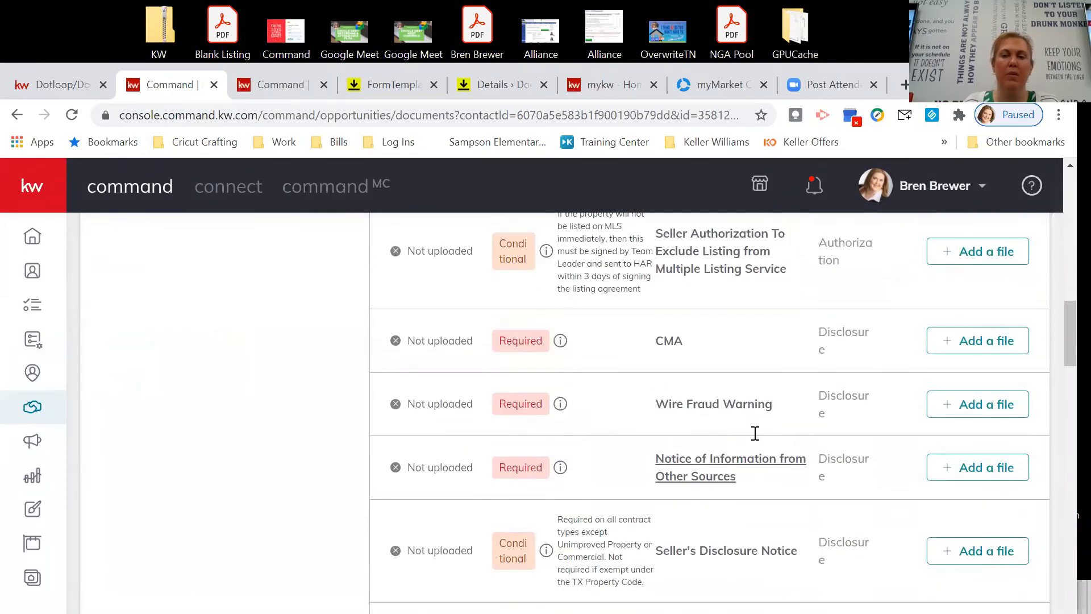
{"action": "scroll", "coordinate": [758, 440], "scroll_direction": "down", "scroll_amount": 1}
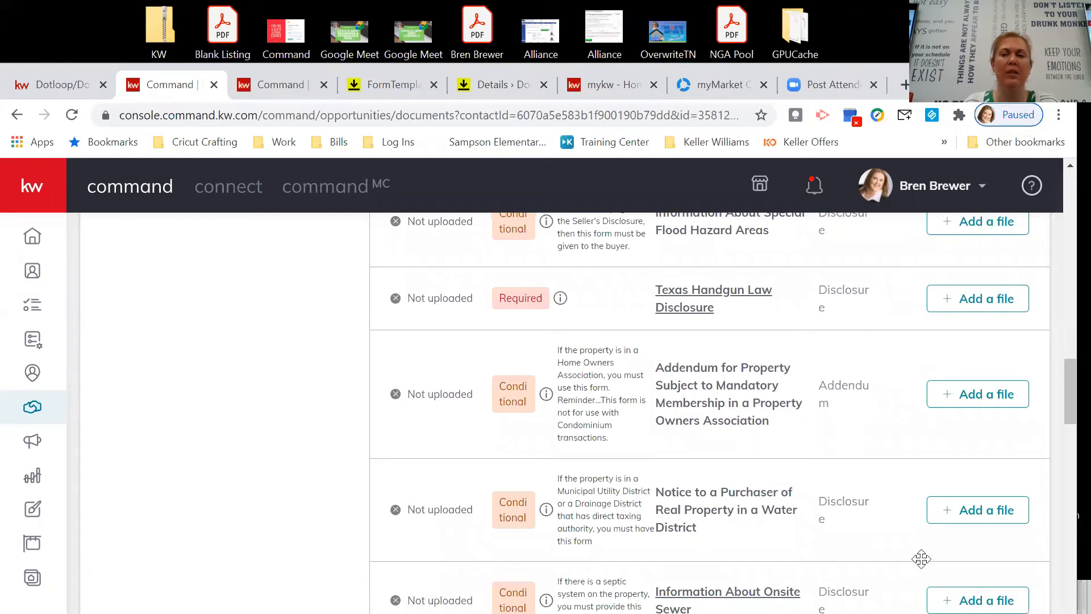
{"action": "left_click", "coordinate": [389, 91]}
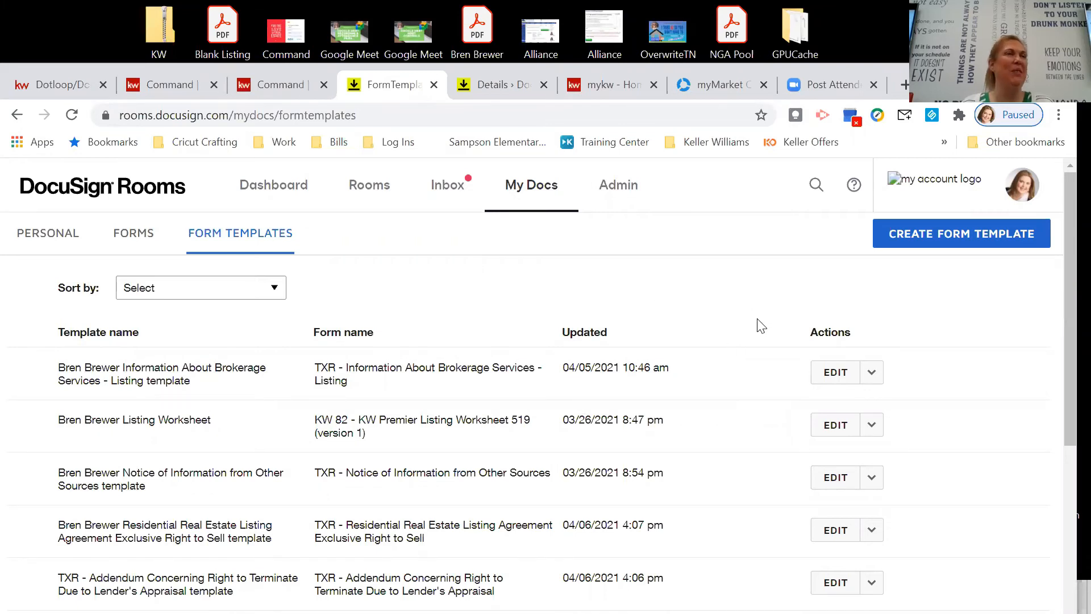
{"action": "scroll", "coordinate": [728, 290], "scroll_direction": "down", "scroll_amount": 4}
{"action": "scroll", "coordinate": [740, 349], "scroll_direction": "up", "scroll_amount": 4}
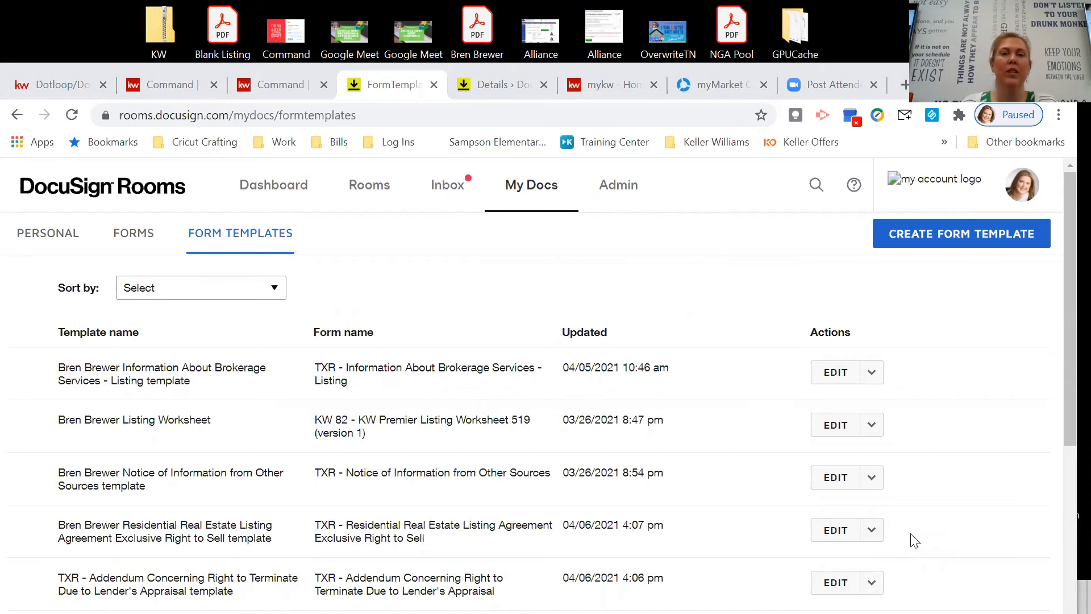
{"action": "left_click", "coordinate": [912, 234]}
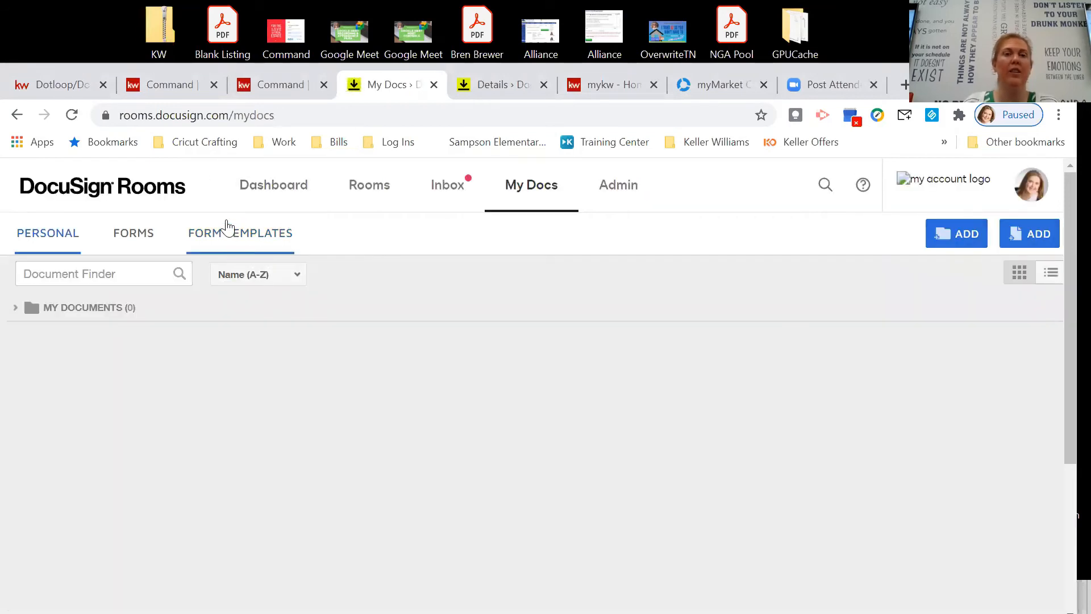
{"action": "left_click", "coordinate": [240, 237]}
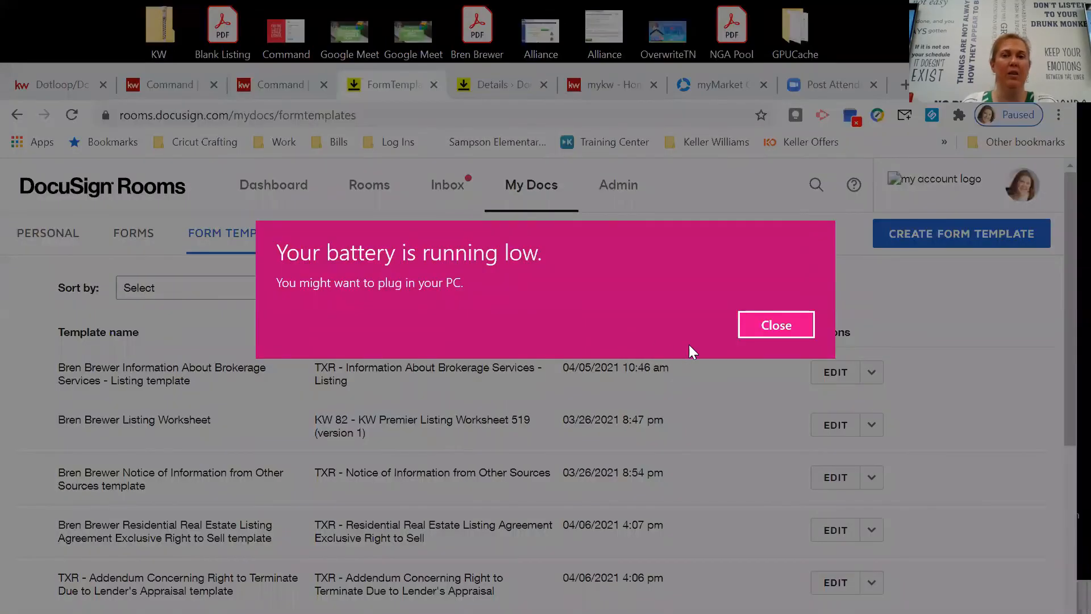
{"action": "left_click", "coordinate": [768, 330]}
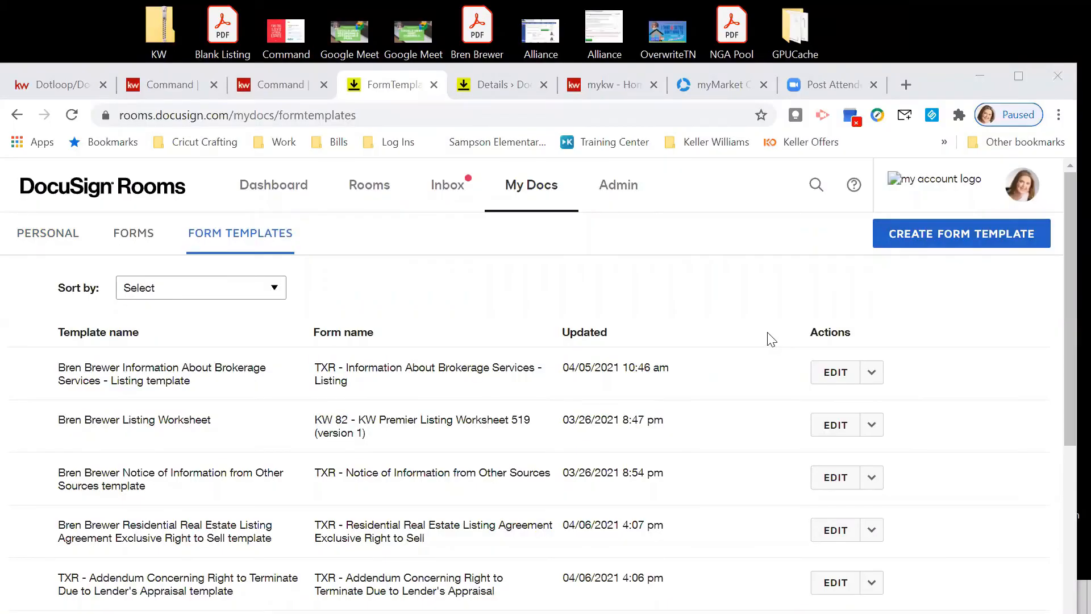
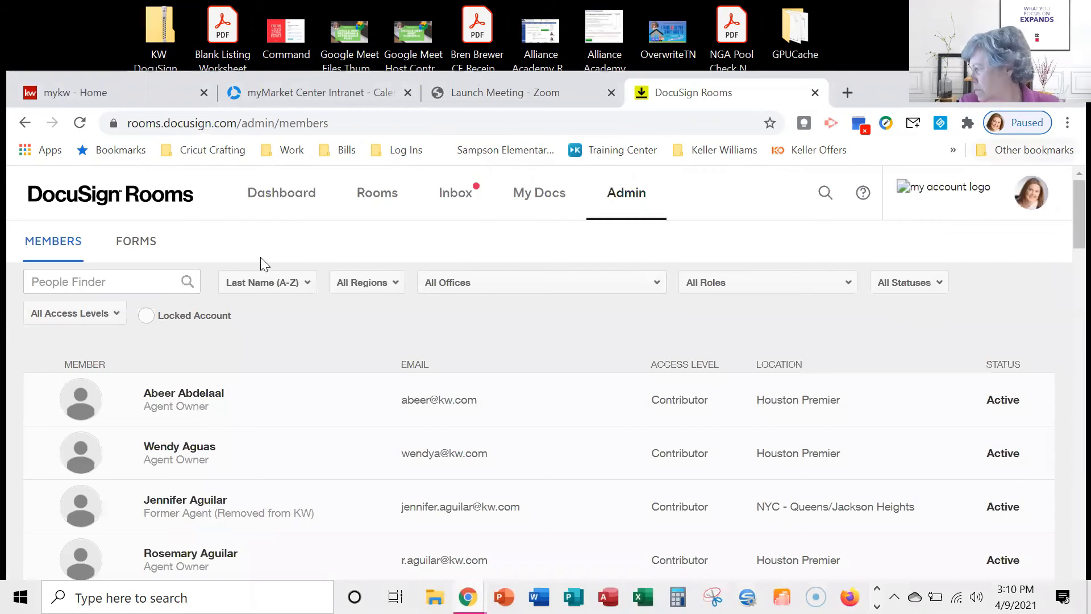
Go back to the dashboard and open the 1234 Butler listing room from recently viewed rooms.
{"action": "left_click", "coordinate": [291, 194]}
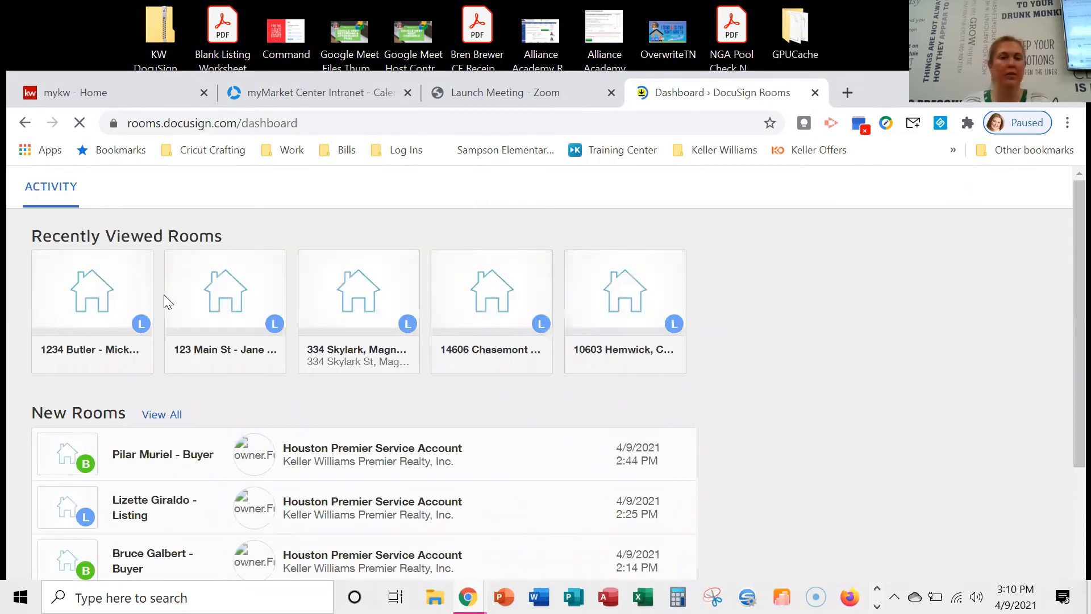
{"action": "left_click", "coordinate": [112, 370]}
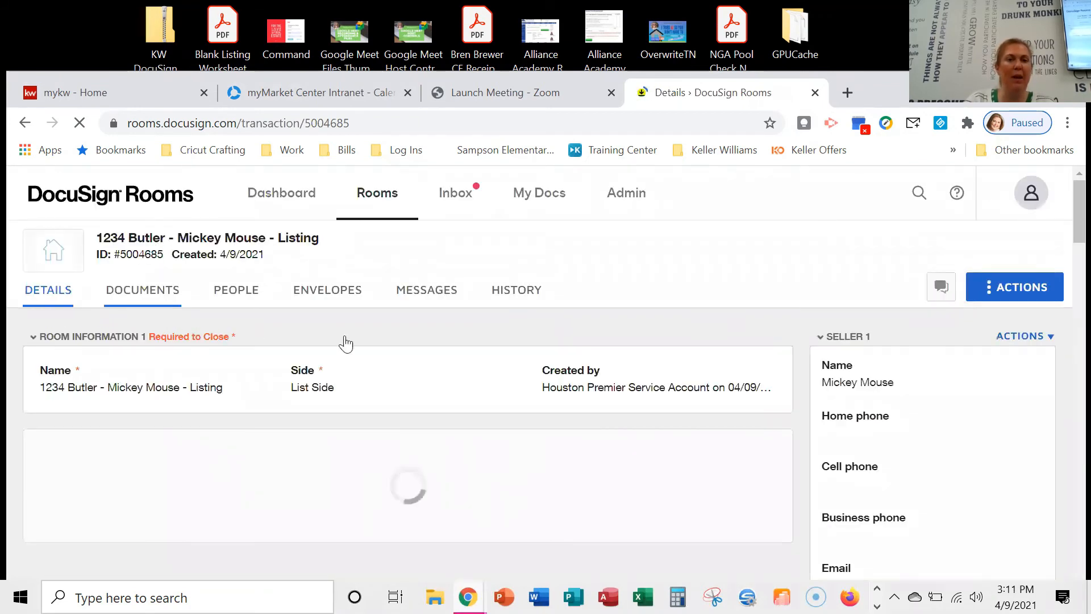
Show the 1234 Butler room's Documents tab and scroll through its signed listing docs and room docs.
{"action": "left_click", "coordinate": [142, 290]}
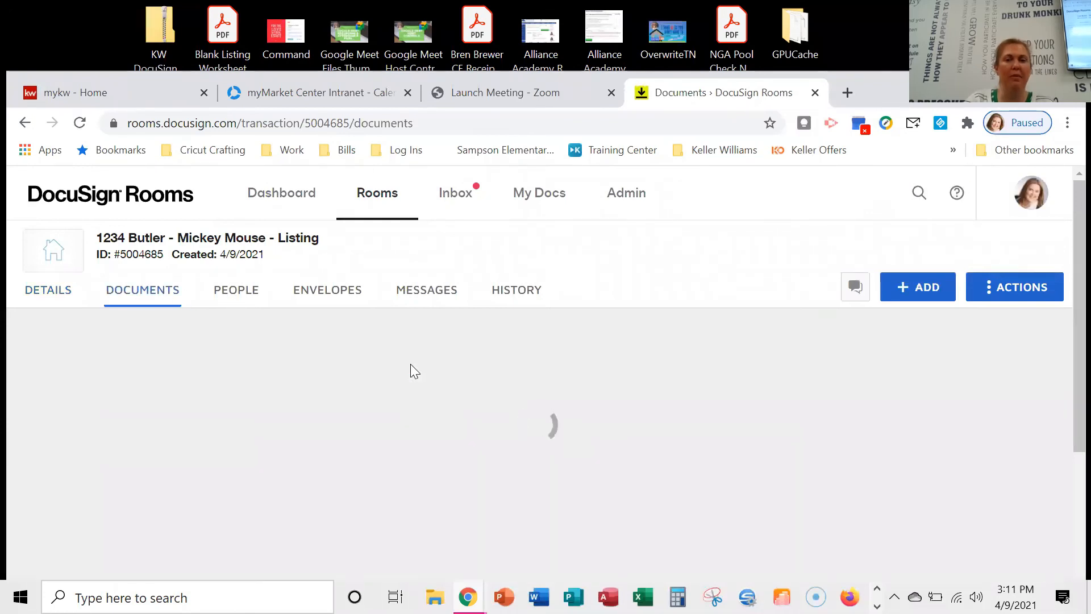
{"action": "scroll", "coordinate": [410, 364], "scroll_direction": "down", "scroll_amount": 2}
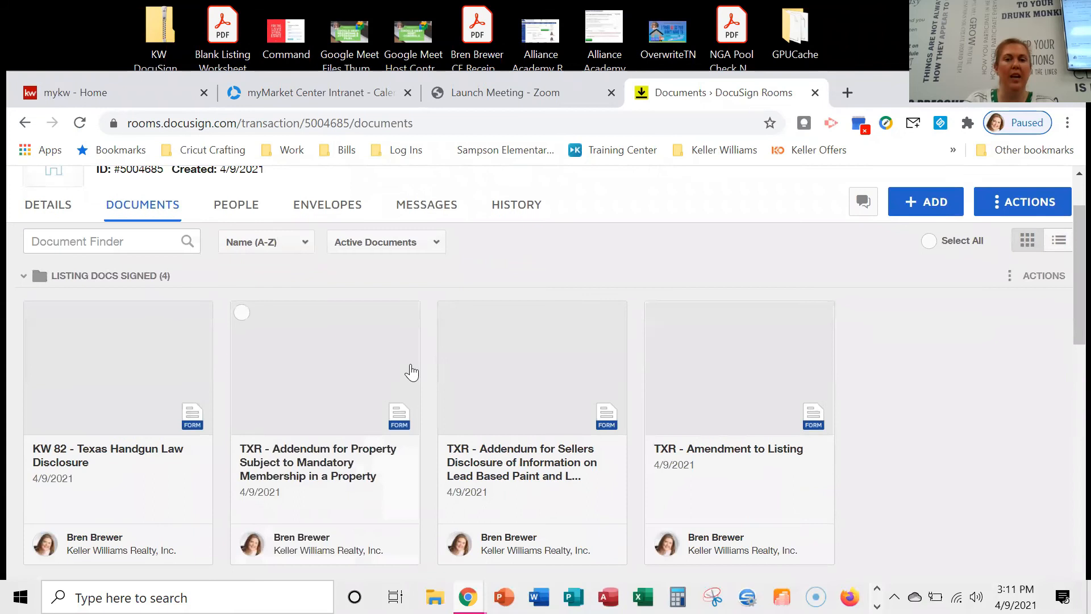
{"action": "scroll", "coordinate": [386, 449], "scroll_direction": "down", "scroll_amount": 5}
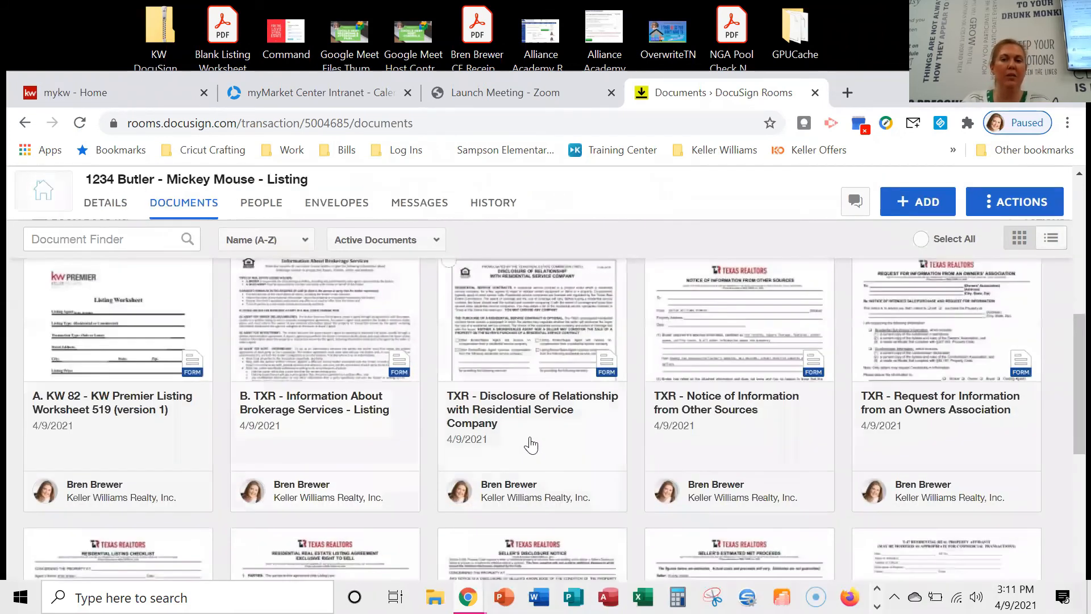
{"action": "scroll", "coordinate": [528, 443], "scroll_direction": "down", "scroll_amount": 2}
{"action": "scroll", "coordinate": [528, 442], "scroll_direction": "down", "scroll_amount": 5}
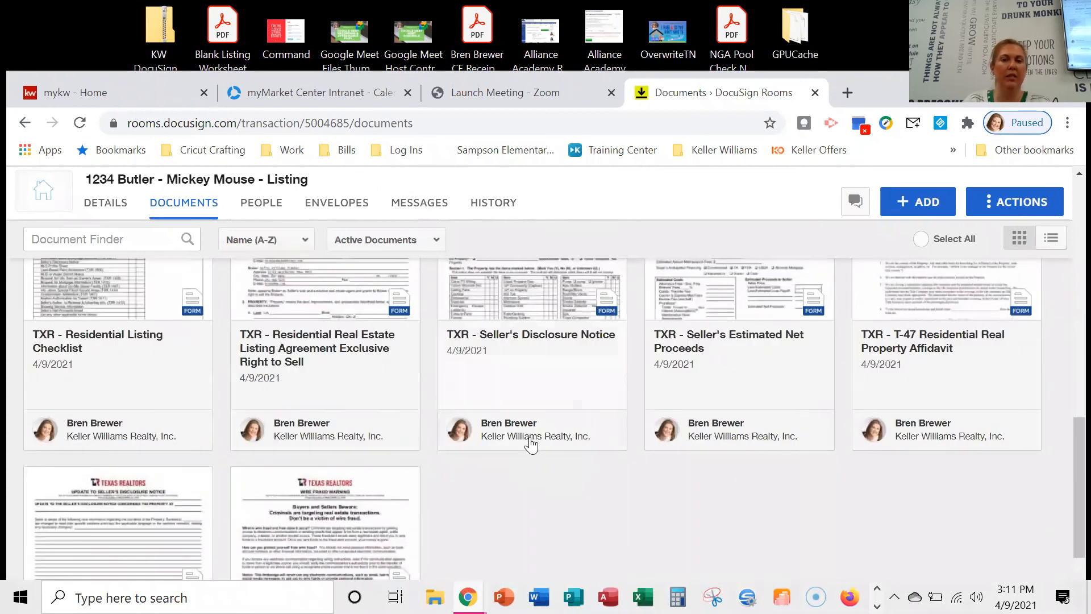
{"action": "scroll", "coordinate": [528, 445], "scroll_direction": "up", "scroll_amount": 2}
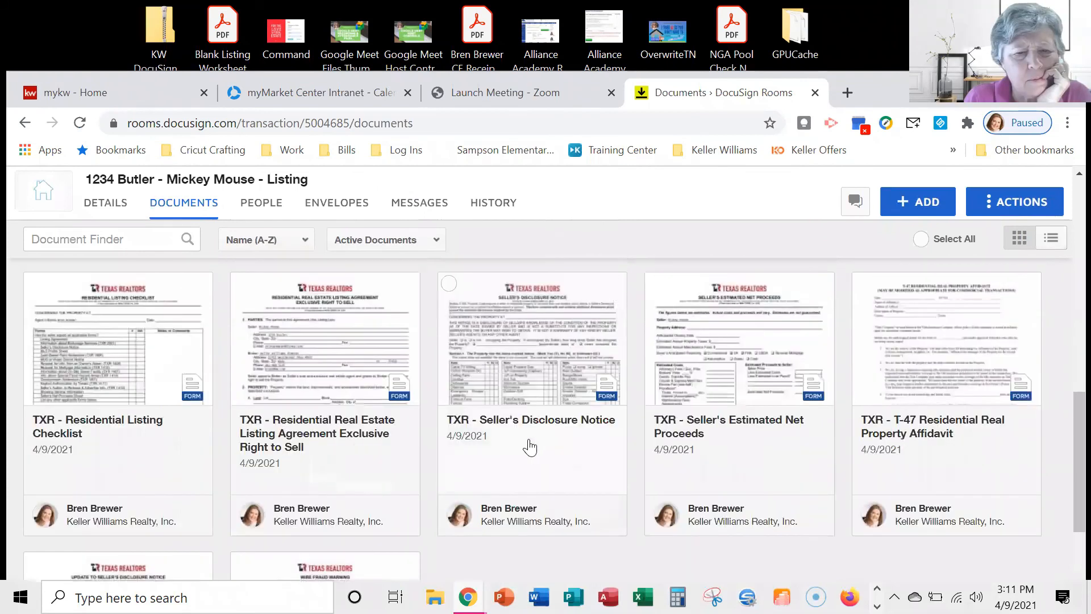
Apply the saved listing agreement form template to the TXR Residential Listing Agreement Exclusive Right to Sell.
{"action": "right_click", "coordinate": [319, 351]}
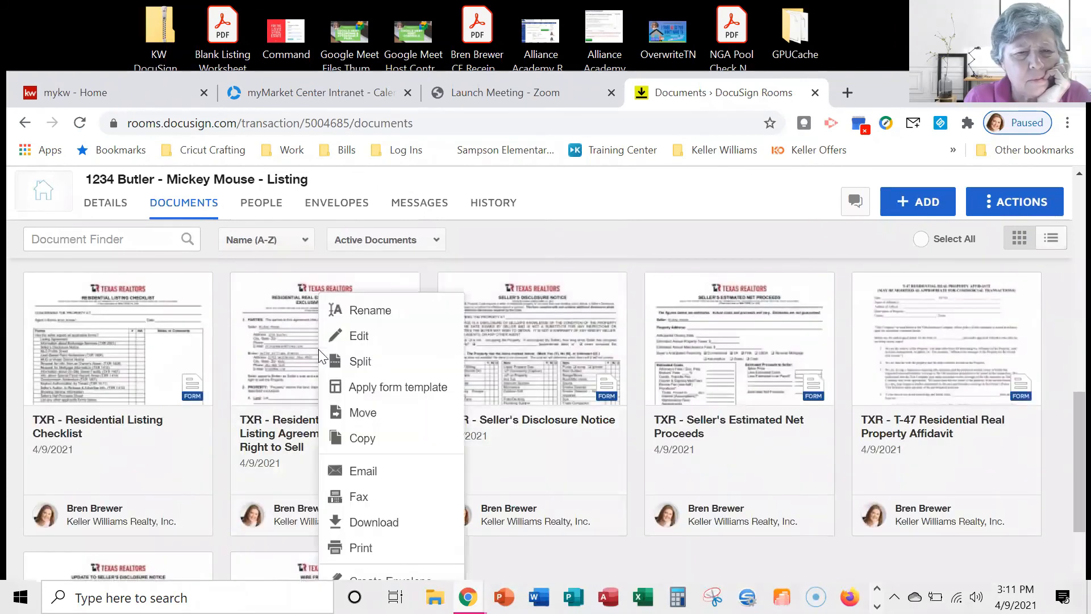
{"action": "left_click", "coordinate": [397, 392]}
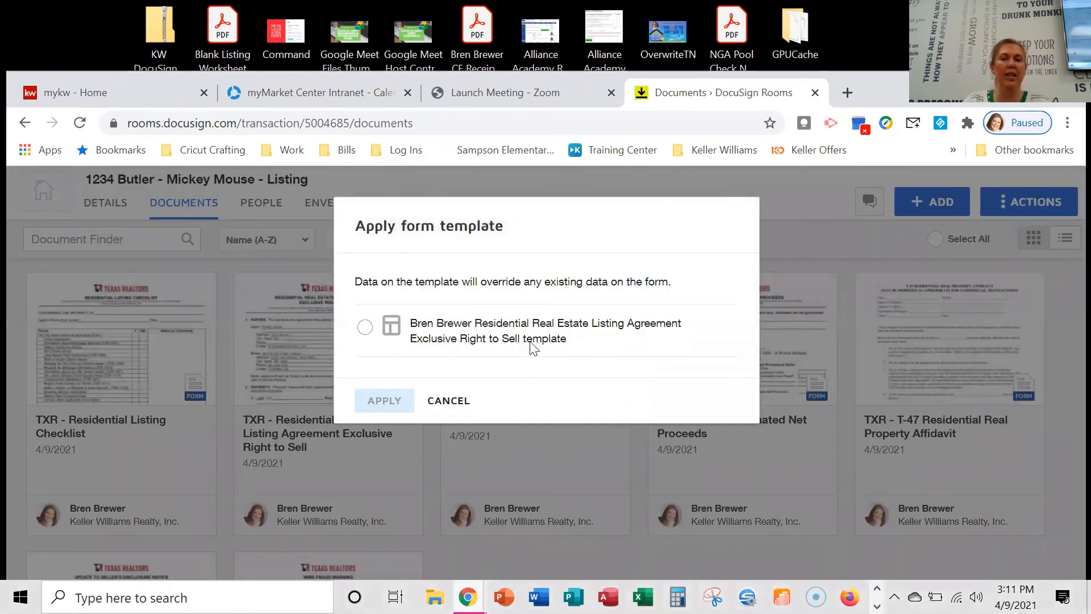
{"action": "left_click", "coordinate": [365, 327]}
{"action": "left_click", "coordinate": [400, 405]}
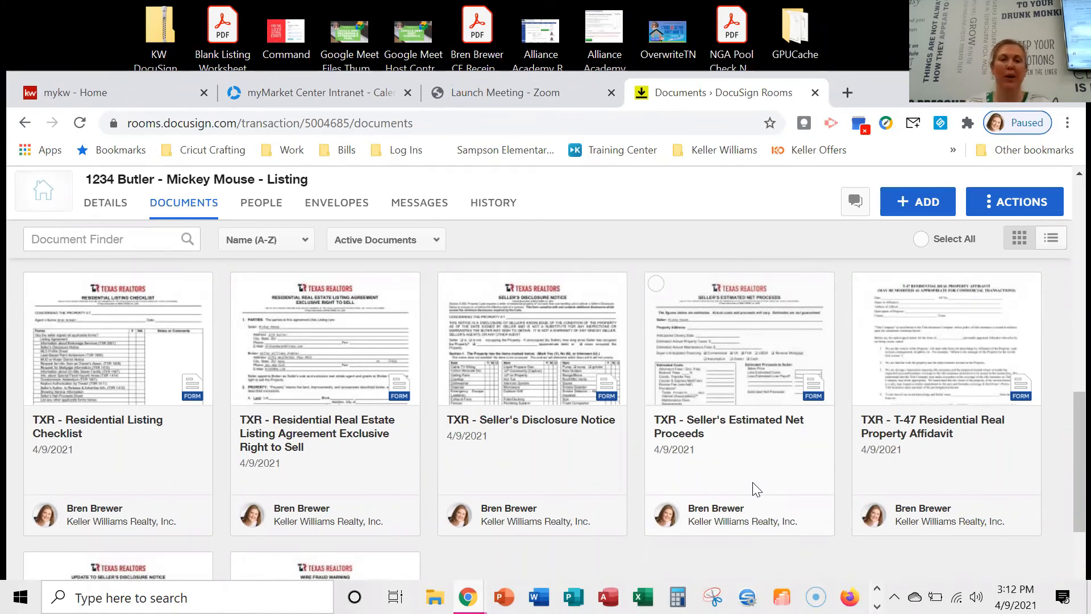
Open the TXR Seller's Disclosure Notice in PDF Split.
{"action": "scroll", "coordinate": [576, 398], "scroll_direction": "down", "scroll_amount": 5}
{"action": "scroll", "coordinate": [465, 432], "scroll_direction": "up", "scroll_amount": 4}
{"action": "scroll", "coordinate": [465, 433], "scroll_direction": "up", "scroll_amount": 3}
{"action": "right_click", "coordinate": [495, 417]}
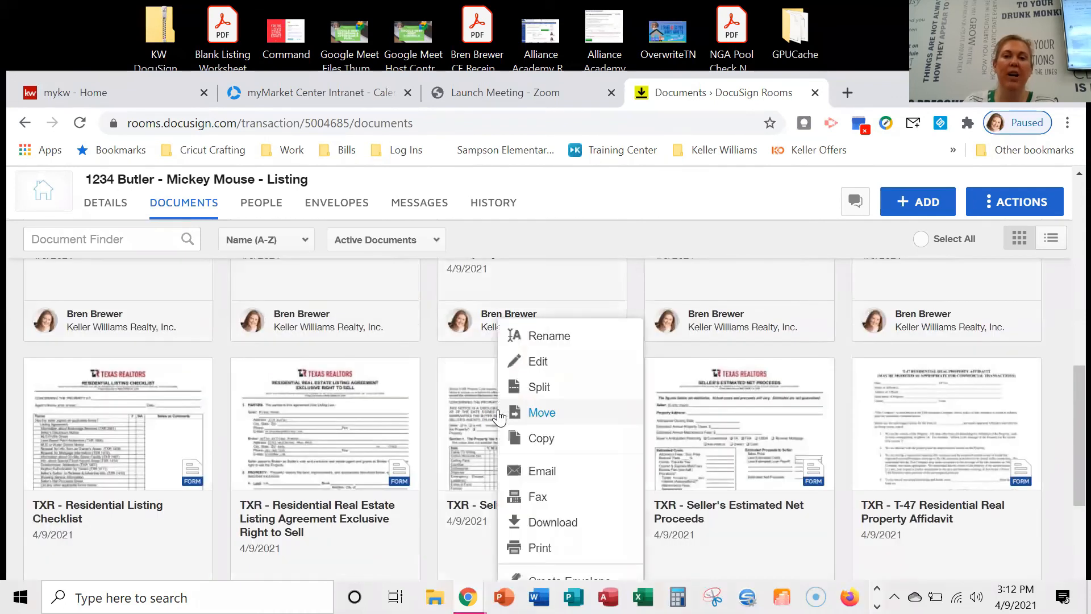
{"action": "left_click", "coordinate": [538, 396]}
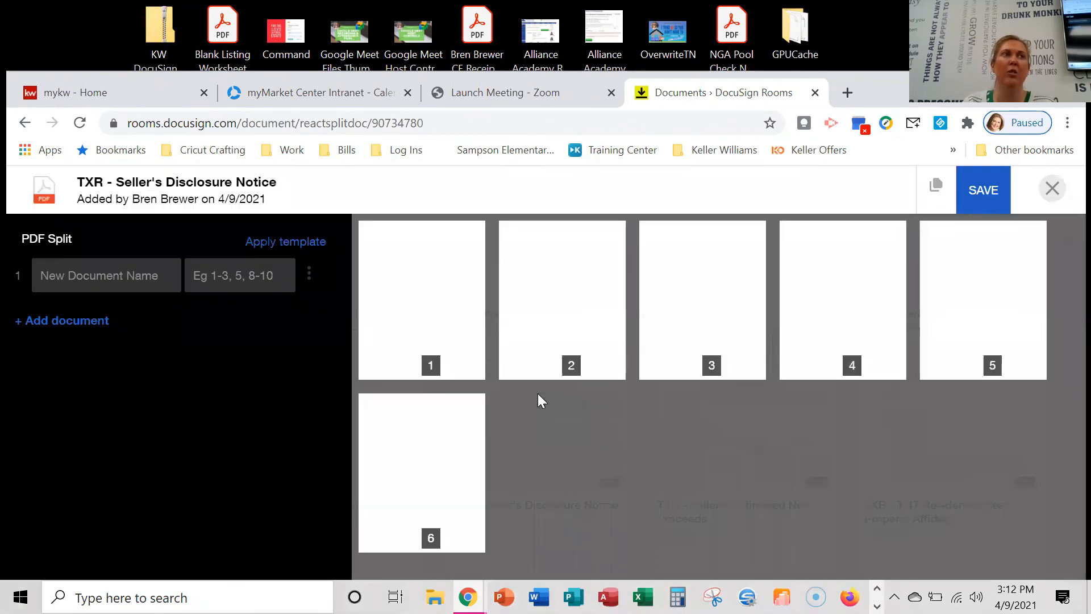
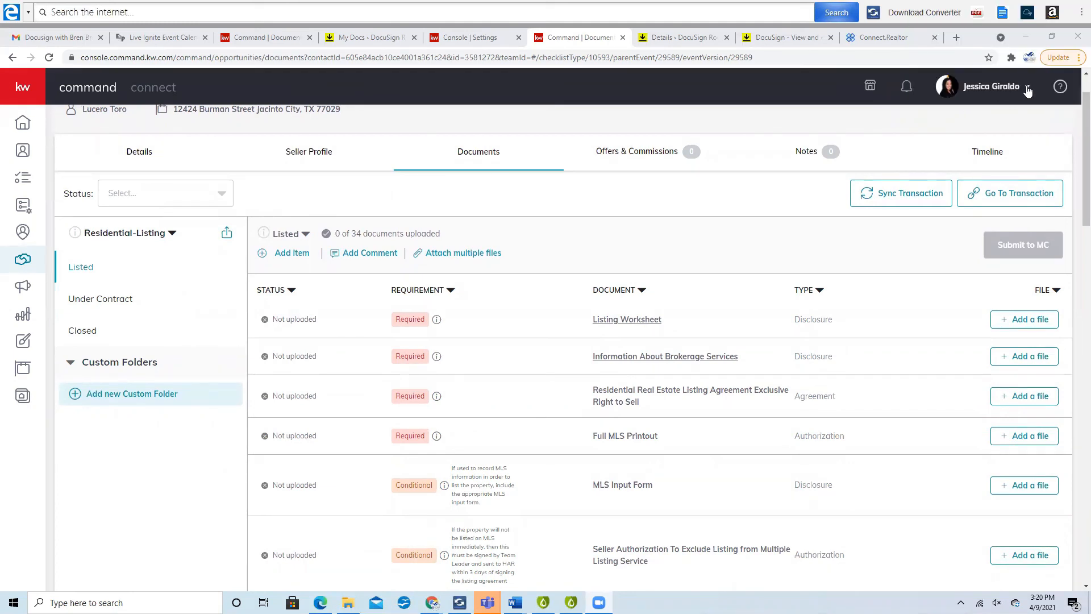
Open KW Command account settings to confirm DocuSign, Google Calendar and Gmail are connected apps.
{"action": "left_click", "coordinate": [1027, 88]}
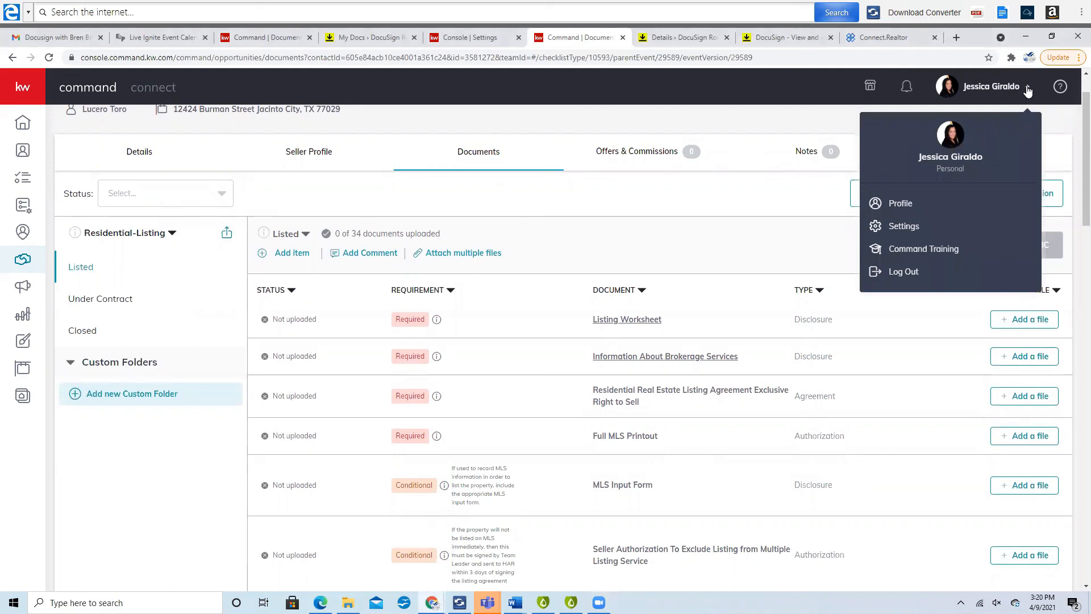
{"action": "left_click", "coordinate": [919, 234]}
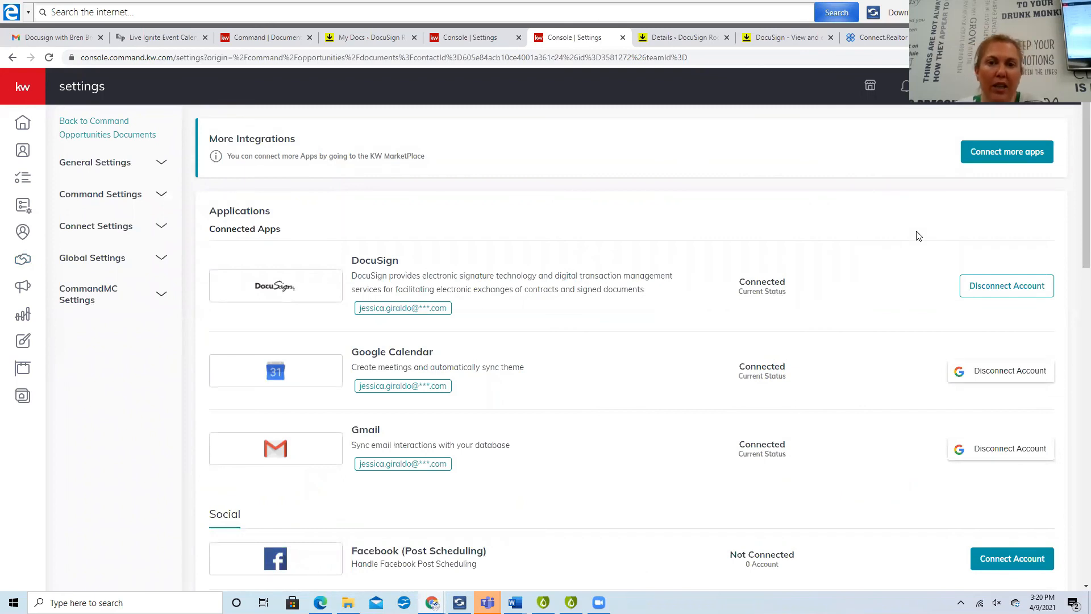
Switch to DocuSign Rooms and open the Integrations section of personal Preferences.
{"action": "left_click", "coordinate": [785, 39]}
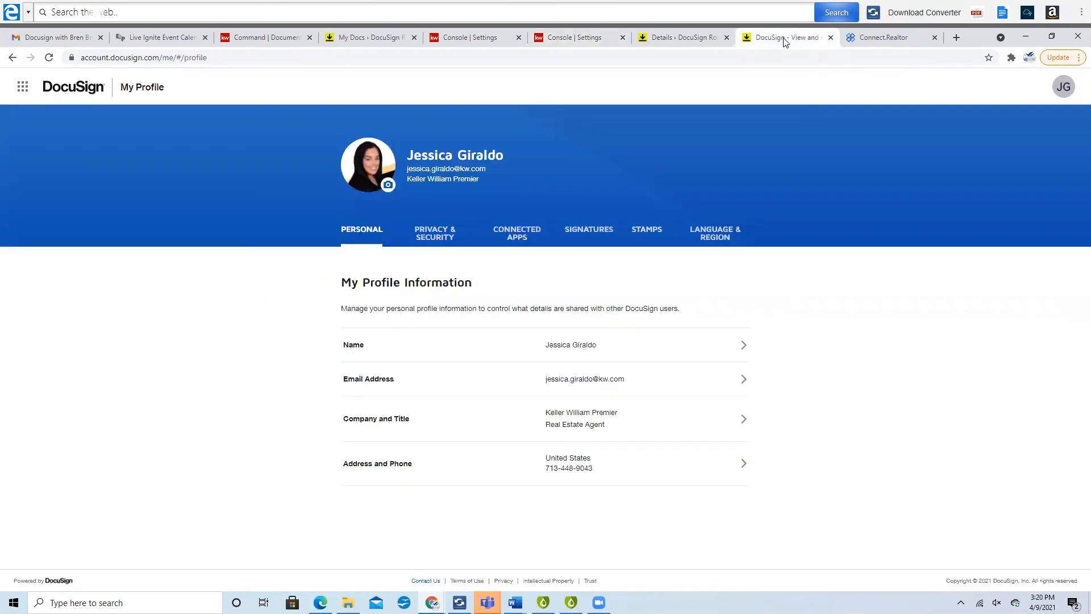
{"action": "key", "text": "ctrl+shift+Tab"}
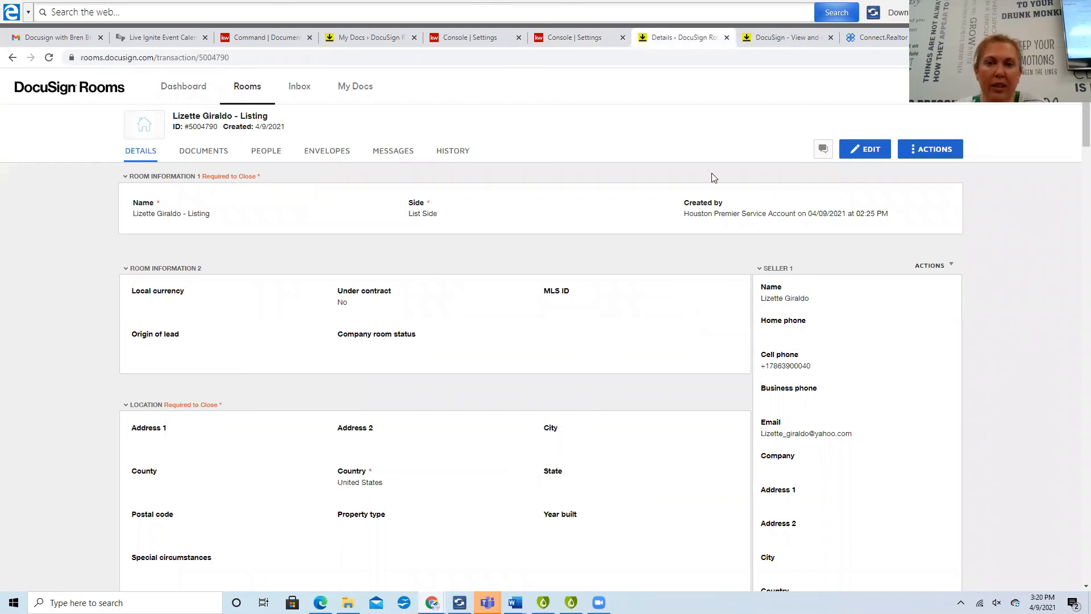
{"action": "left_click", "coordinate": [1060, 86]}
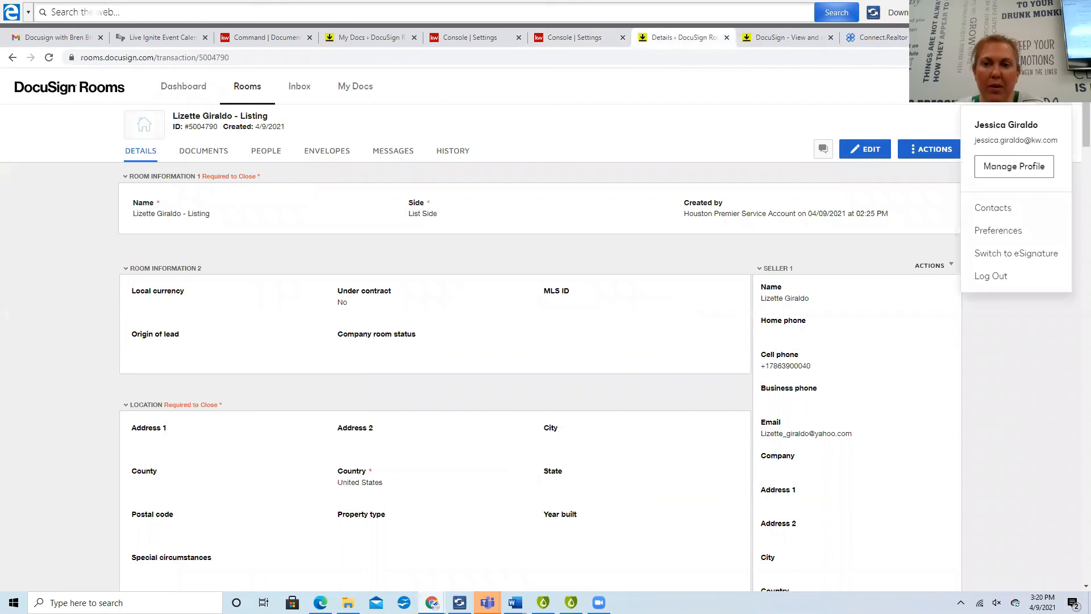
{"action": "left_click", "coordinate": [1004, 231]}
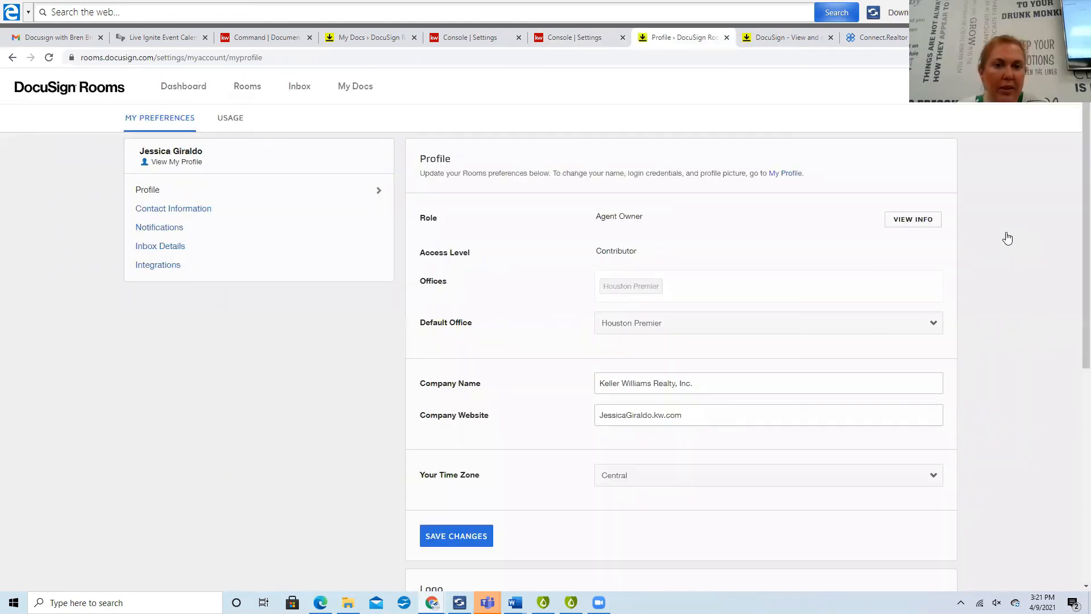
{"action": "left_click", "coordinate": [176, 266]}
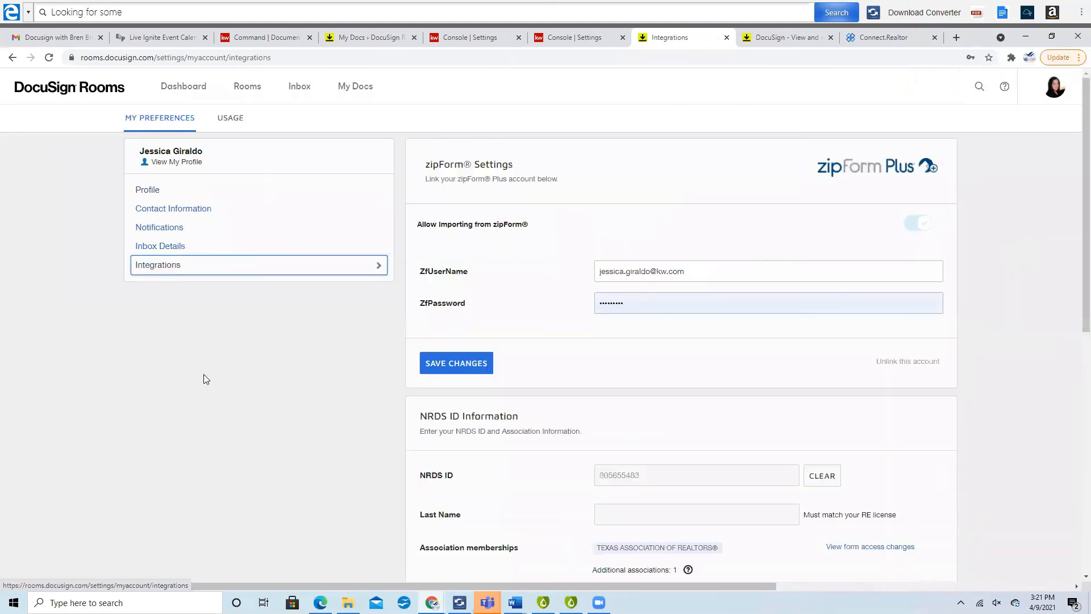
Review the zipForm and NRDS ID integration settings, then go back to the Dashboard.
{"action": "scroll", "coordinate": [218, 364], "scroll_direction": "down", "scroll_amount": 3}
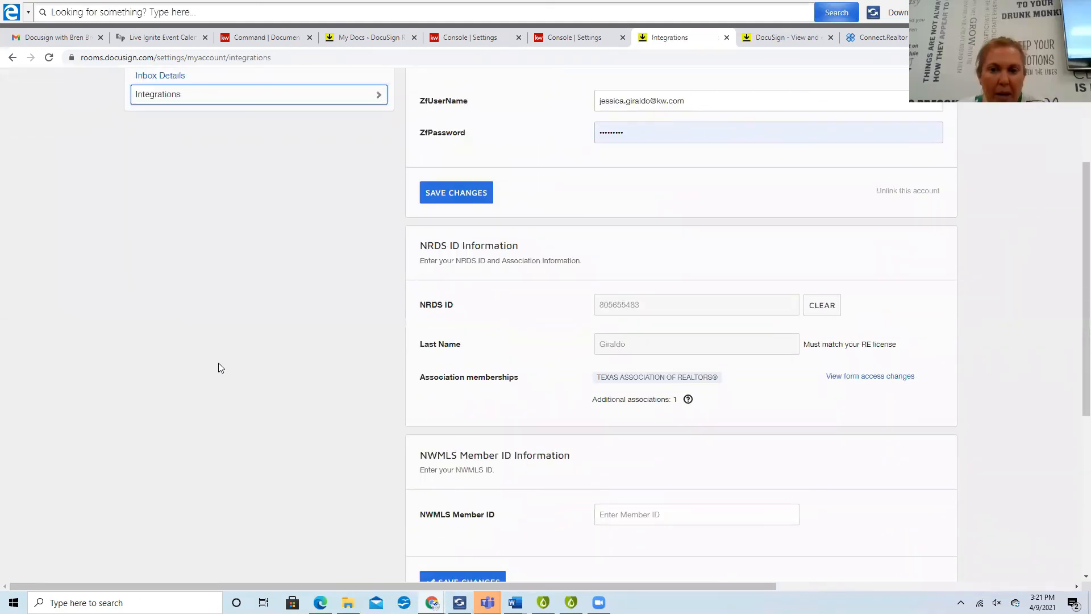
{"action": "scroll", "coordinate": [218, 367], "scroll_direction": "up", "scroll_amount": 2}
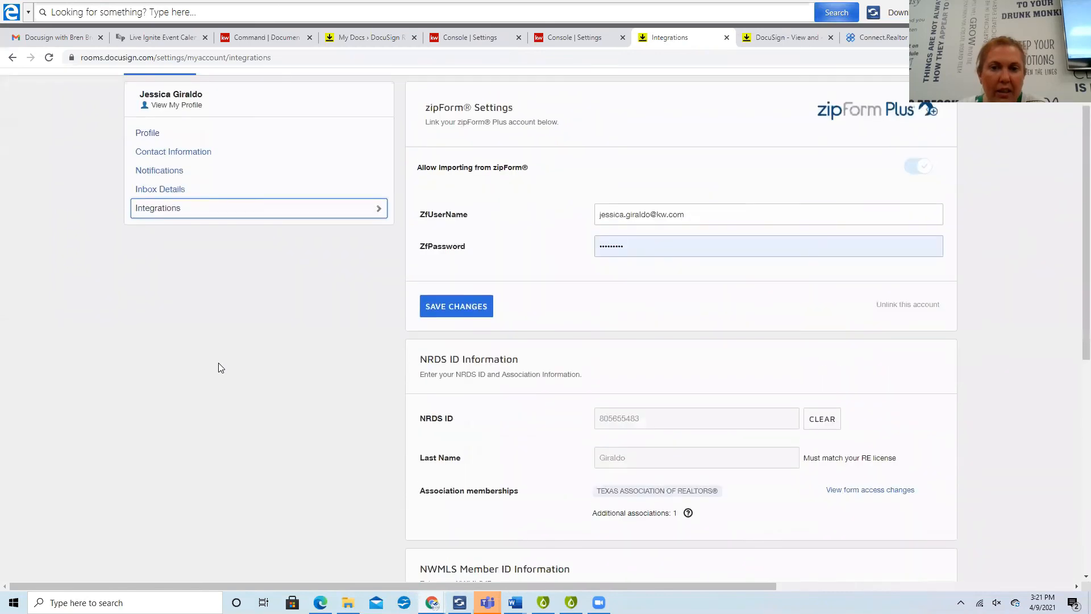
{"action": "scroll", "coordinate": [218, 368], "scroll_direction": "down", "scroll_amount": 1}
{"action": "scroll", "coordinate": [220, 368], "scroll_direction": "down", "scroll_amount": 1}
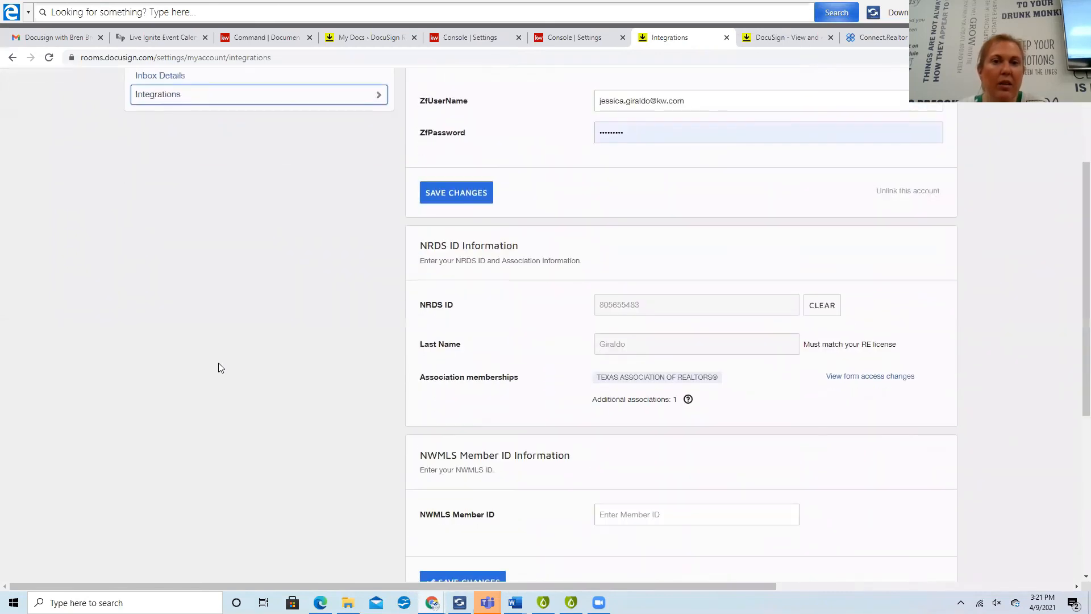
{"action": "scroll", "coordinate": [221, 367], "scroll_direction": "down", "scroll_amount": 1}
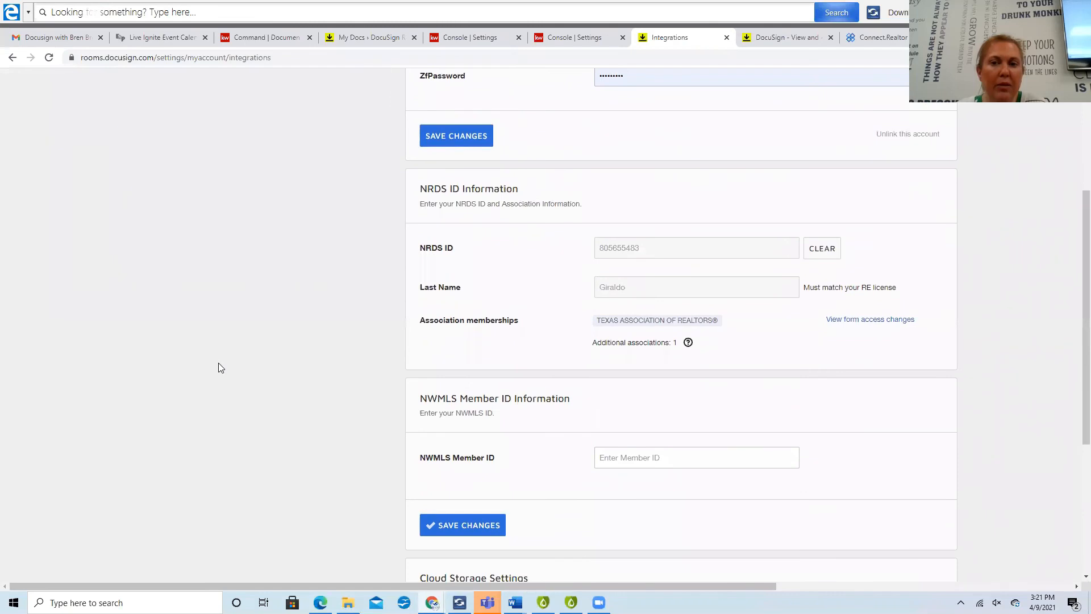
{"action": "scroll", "coordinate": [220, 368], "scroll_direction": "up", "scroll_amount": 4}
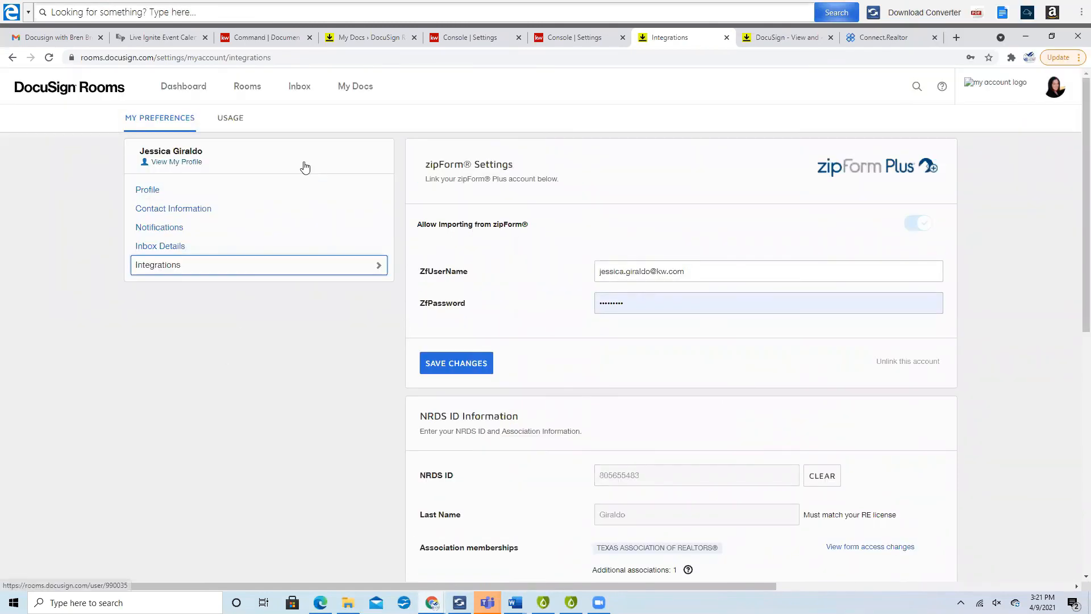
{"action": "left_click", "coordinate": [194, 90]}
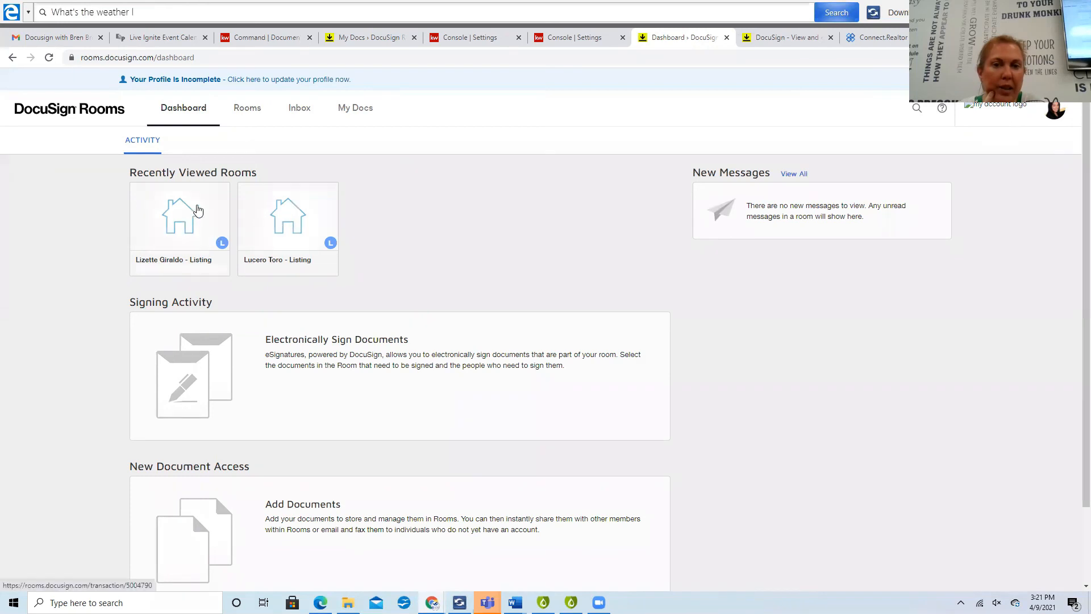
Open the seller's listing room and browse its 20 HAR documents, such as Broker Notice to Buyer Tenant.
{"action": "left_click", "coordinate": [197, 210]}
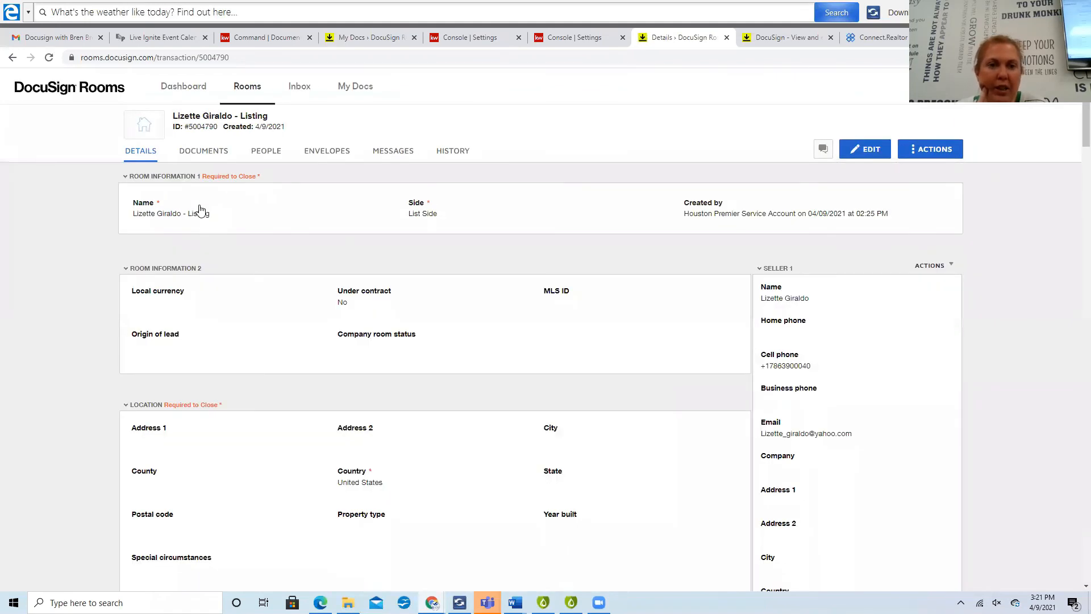
{"action": "left_click", "coordinate": [203, 154]}
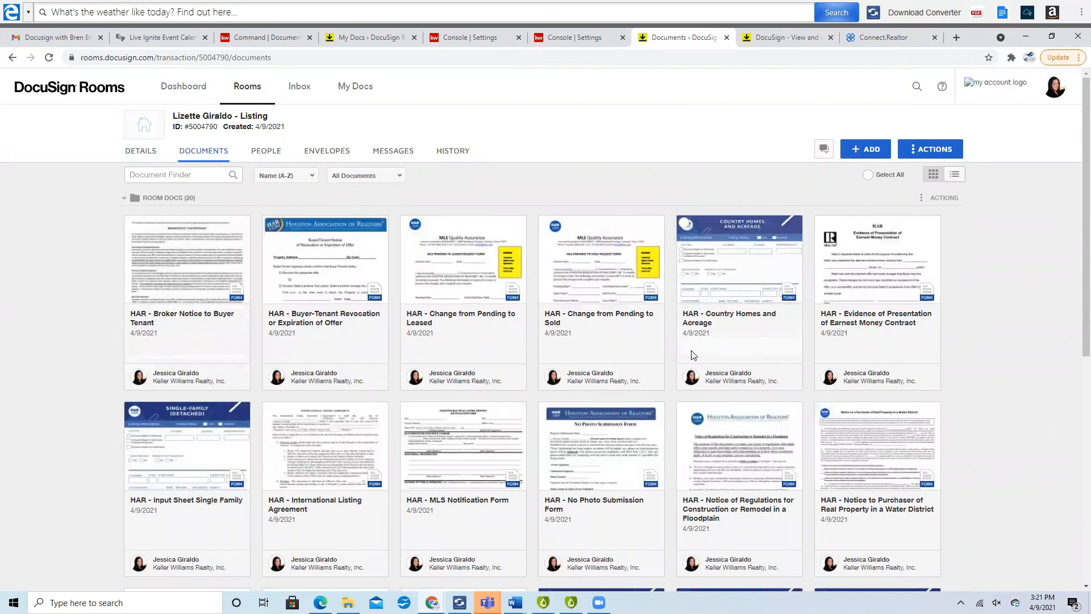
{"action": "scroll", "coordinate": [694, 355], "scroll_direction": "down", "scroll_amount": 3}
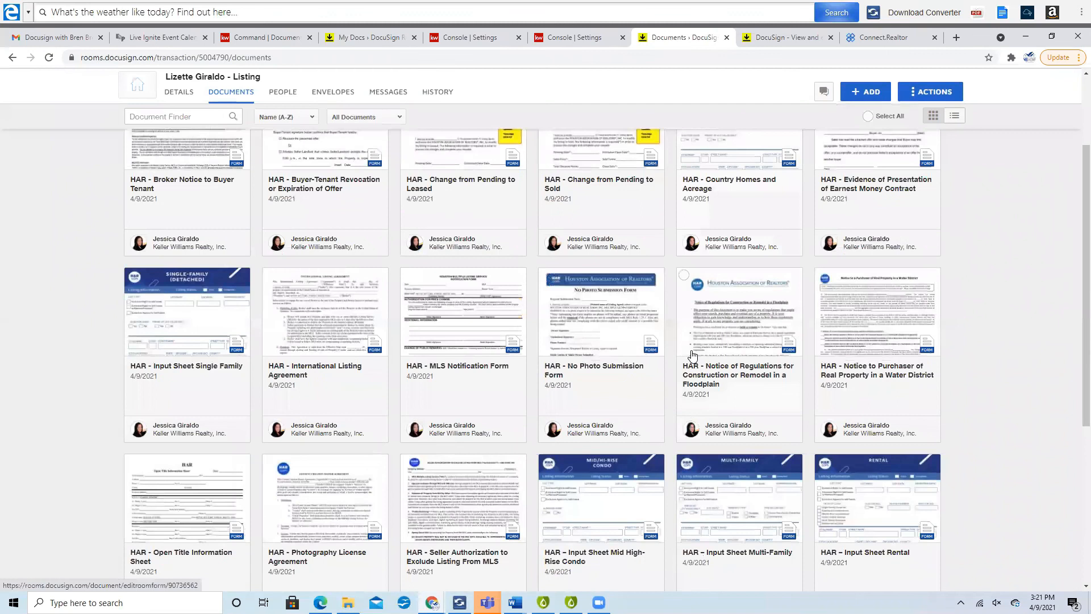
{"action": "scroll", "coordinate": [692, 355], "scroll_direction": "up", "scroll_amount": 1}
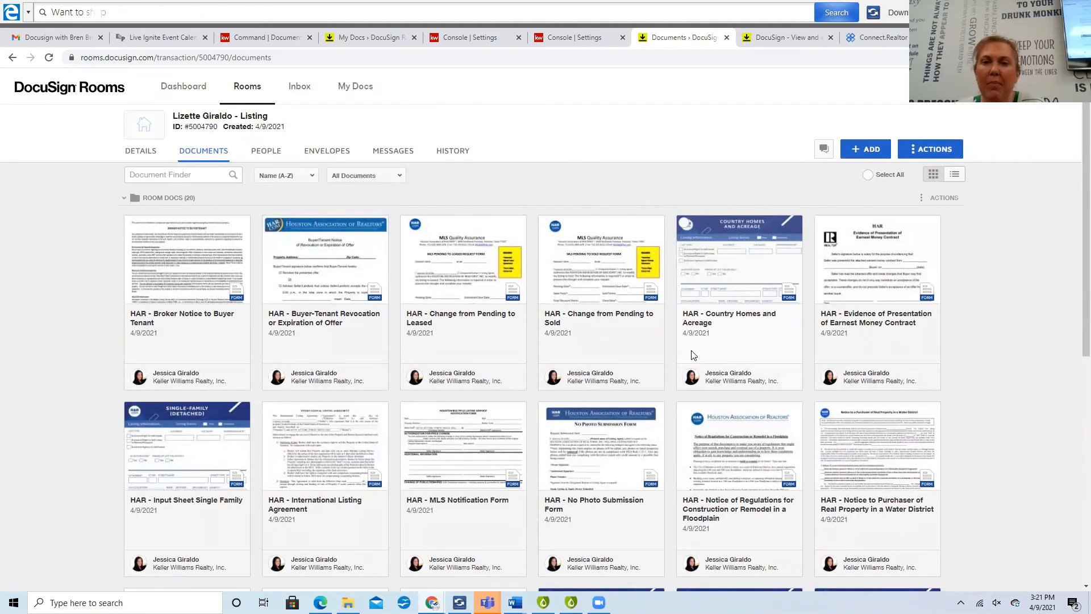
Add all 16 forms from the 'Listing for Sale' DocuSign Forms group, bringing the room to 36 documents.
{"action": "left_click", "coordinate": [859, 152]}
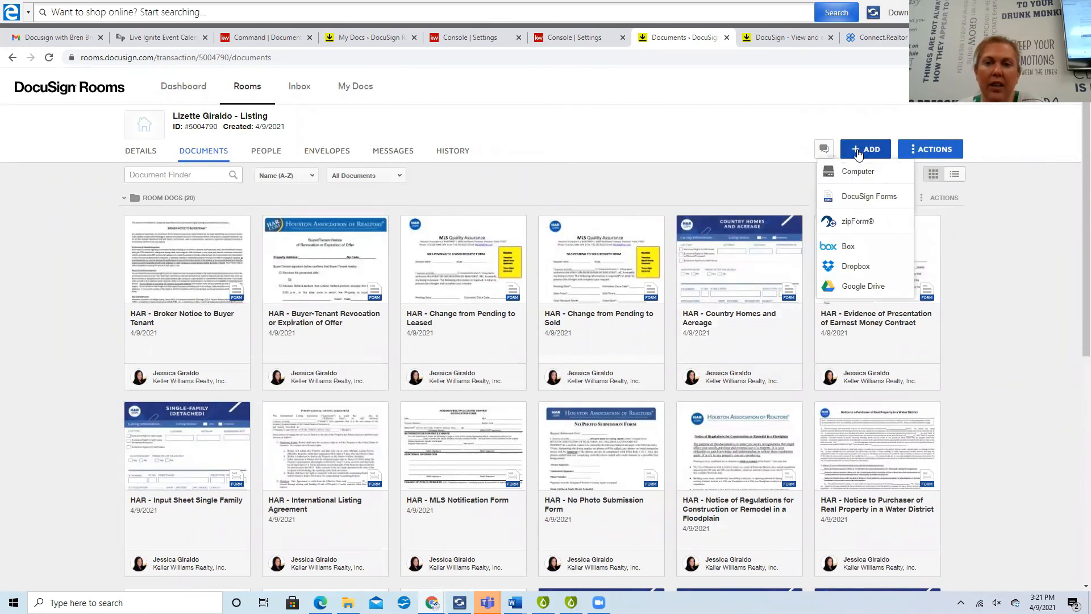
{"action": "left_click", "coordinate": [858, 197]}
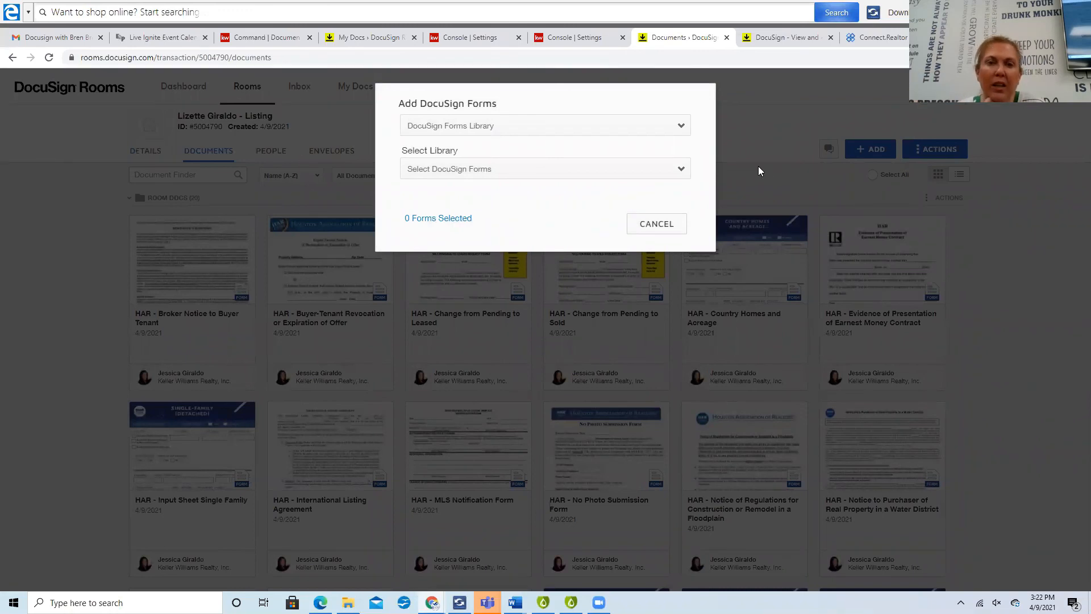
{"action": "left_click", "coordinate": [684, 126]}
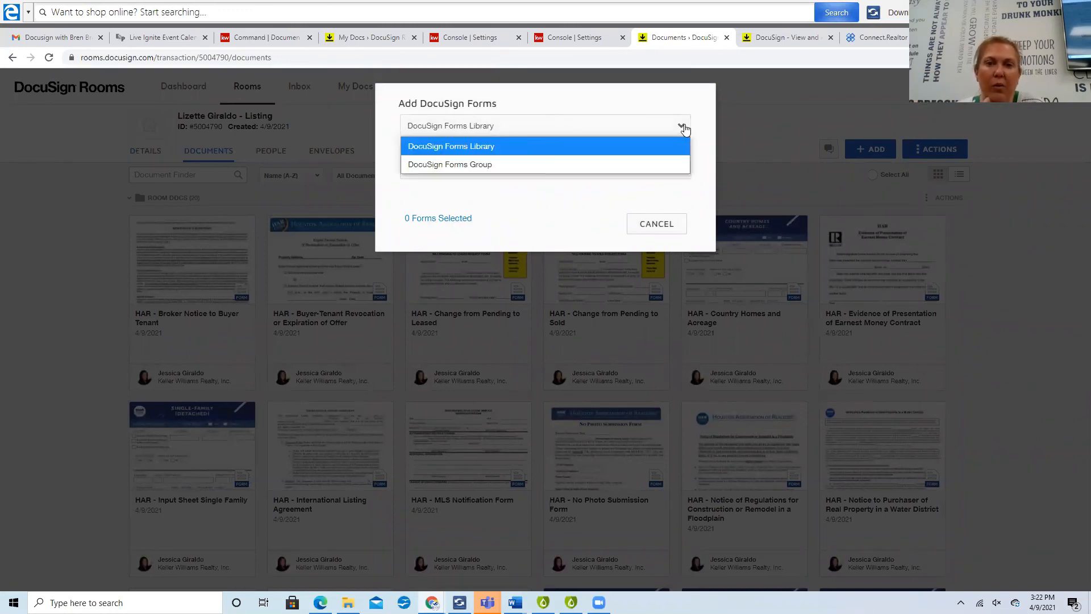
{"action": "left_click", "coordinate": [646, 165]}
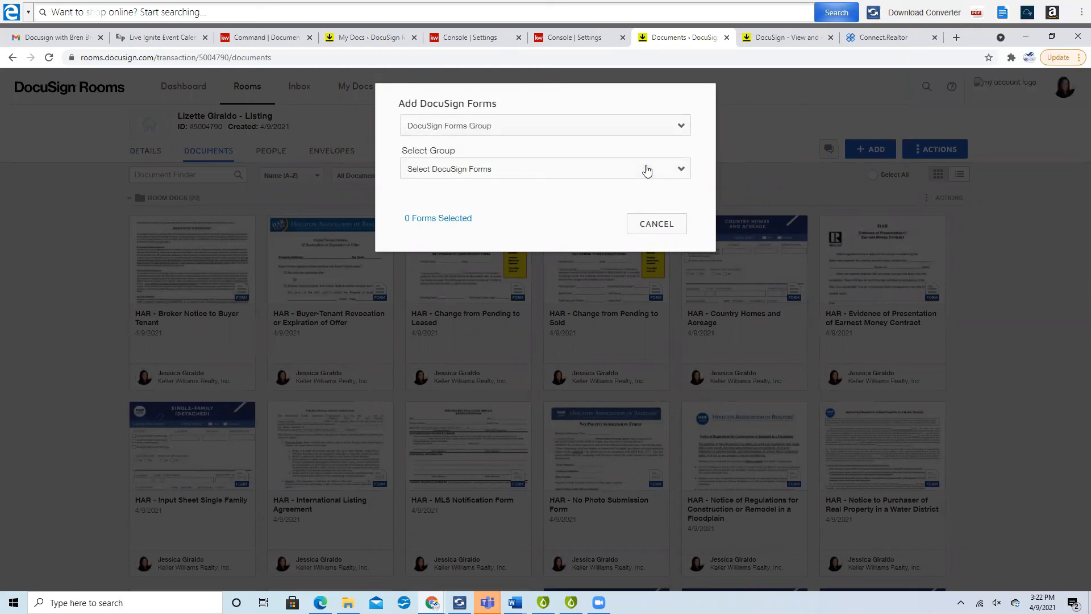
{"action": "left_click", "coordinate": [683, 170]}
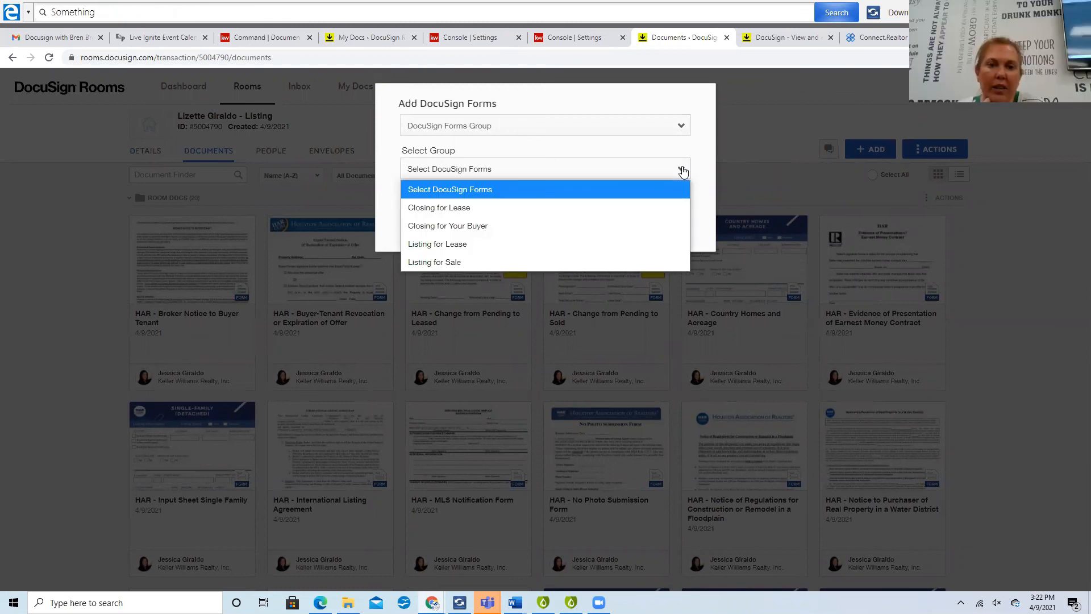
{"action": "left_click", "coordinate": [627, 261]}
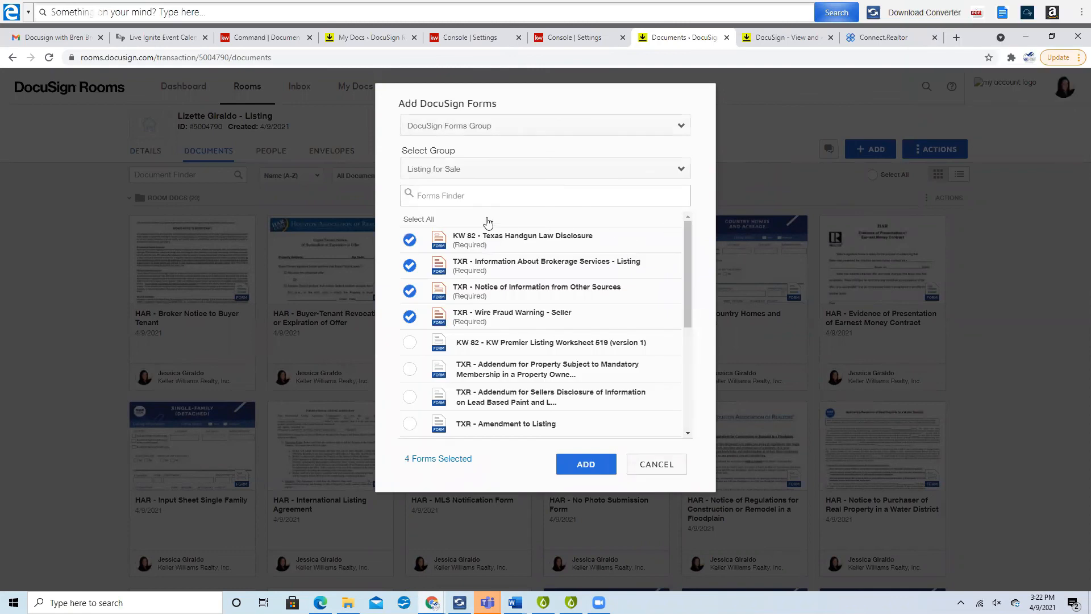
{"action": "left_click", "coordinate": [419, 220]}
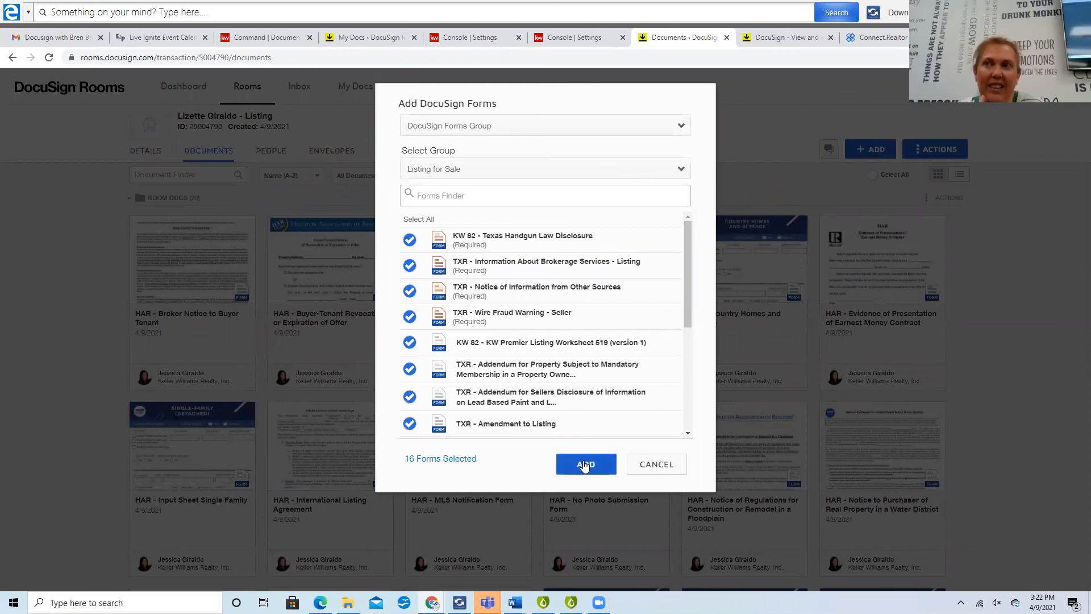
{"action": "left_click", "coordinate": [586, 466]}
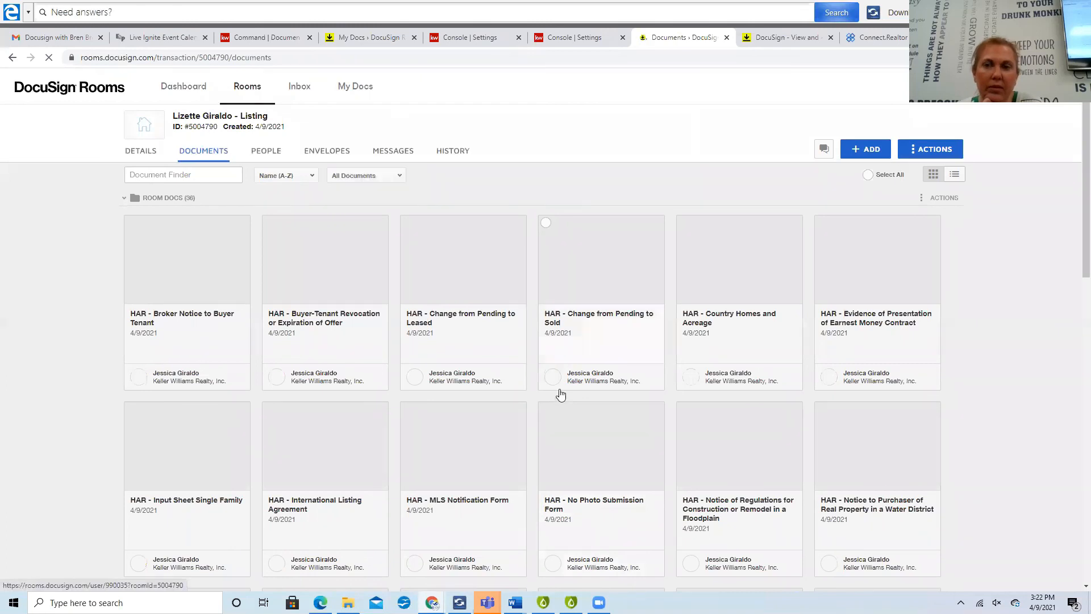
{"action": "scroll", "coordinate": [560, 394], "scroll_direction": "down", "scroll_amount": 2}
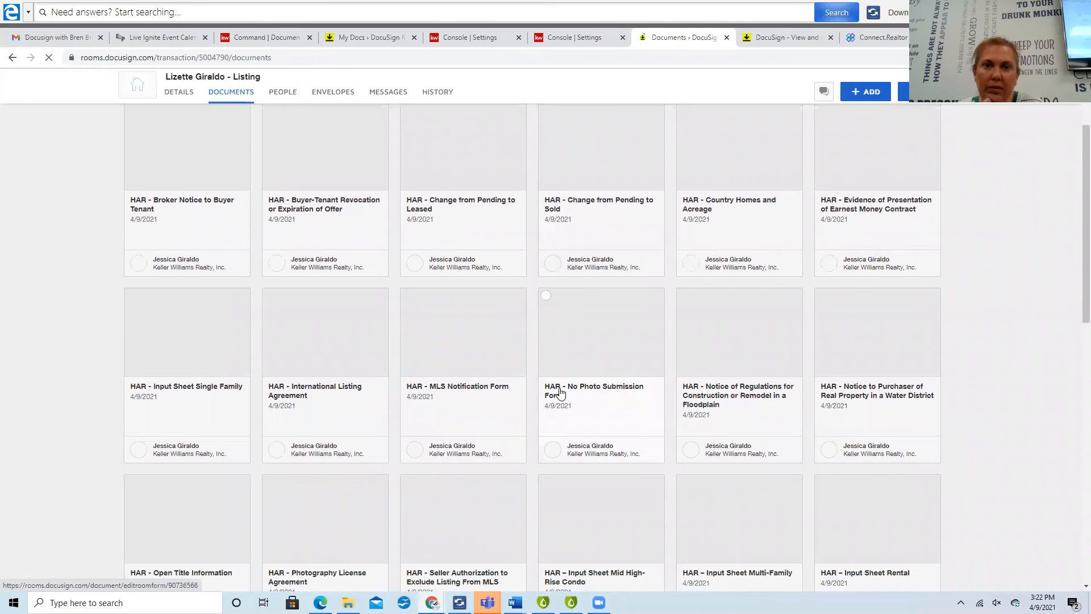
{"action": "scroll", "coordinate": [560, 392], "scroll_direction": "up", "scroll_amount": 2}
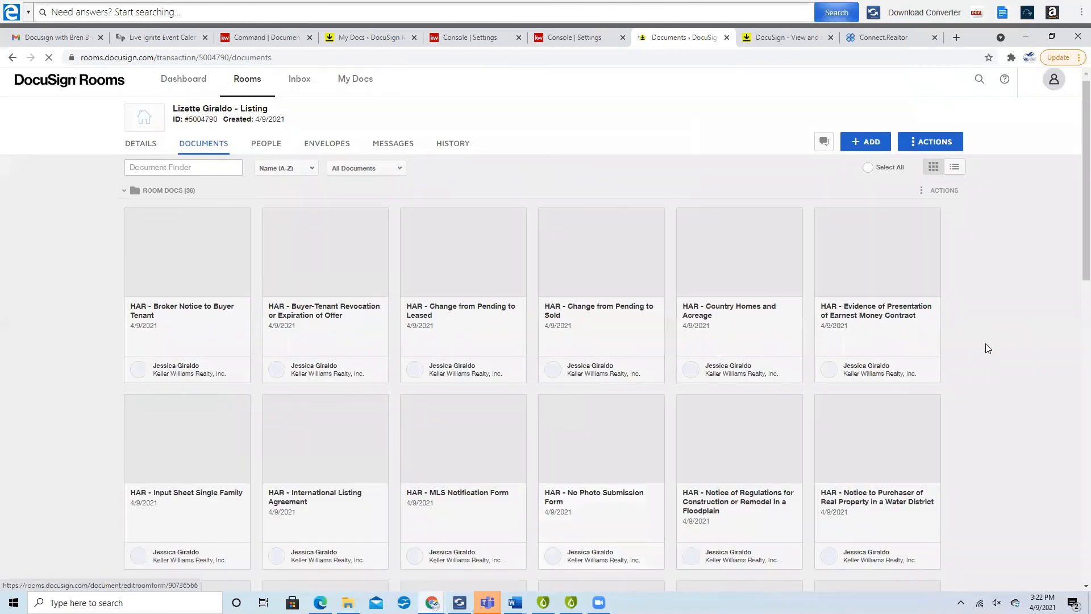
{"action": "scroll", "coordinate": [989, 344], "scroll_direction": "down", "scroll_amount": 5}
{"action": "scroll", "coordinate": [986, 344], "scroll_direction": "up", "scroll_amount": 3}
{"action": "scroll", "coordinate": [985, 348], "scroll_direction": "up", "scroll_amount": 1}
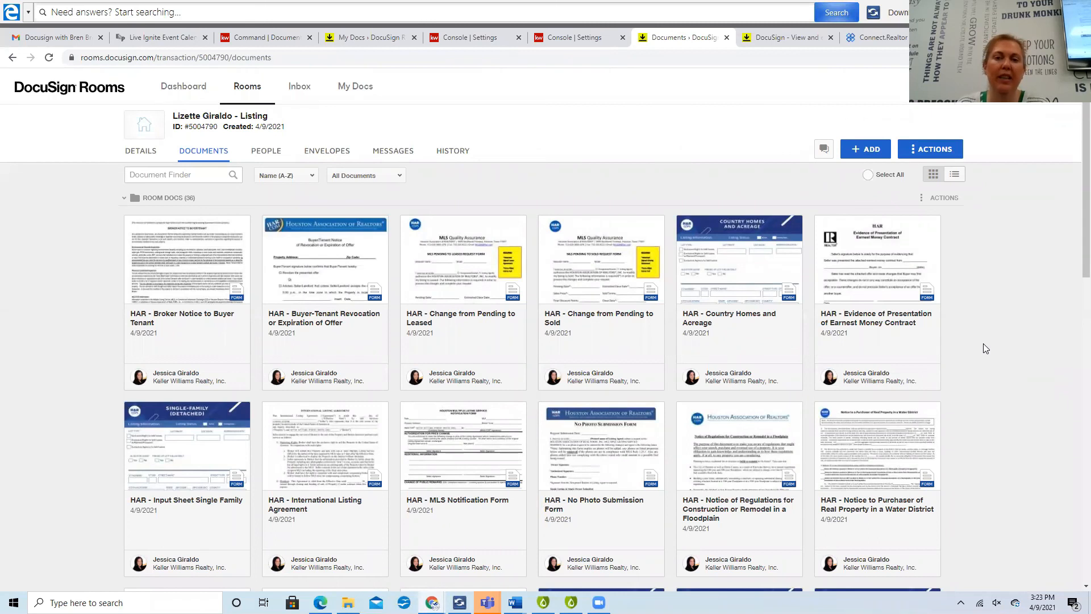
{"action": "scroll", "coordinate": [983, 345], "scroll_direction": "down", "scroll_amount": 9}
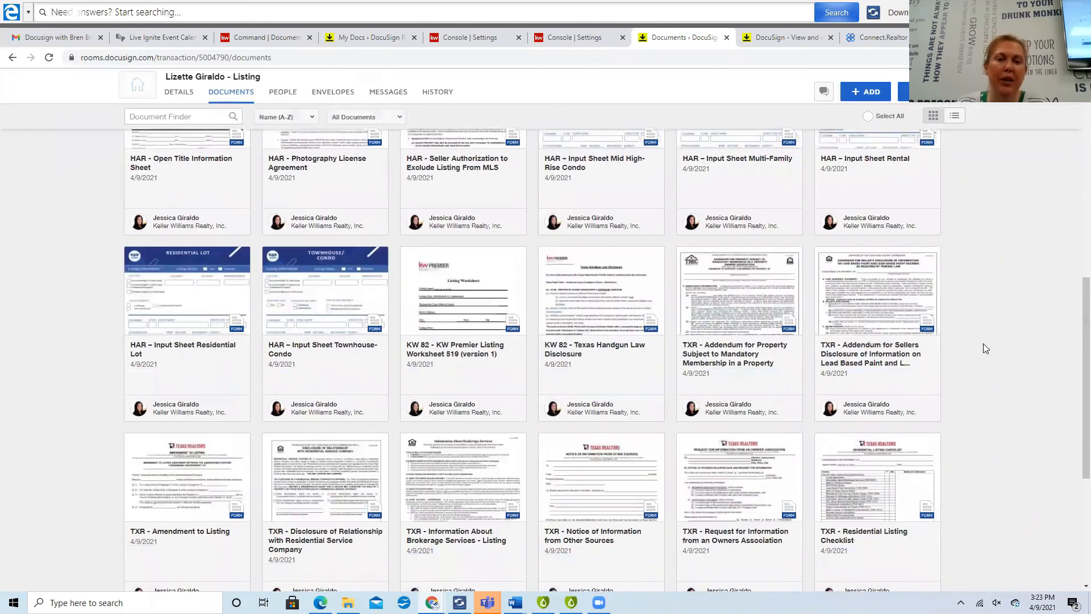
{"action": "scroll", "coordinate": [985, 347], "scroll_direction": "down", "scroll_amount": 3}
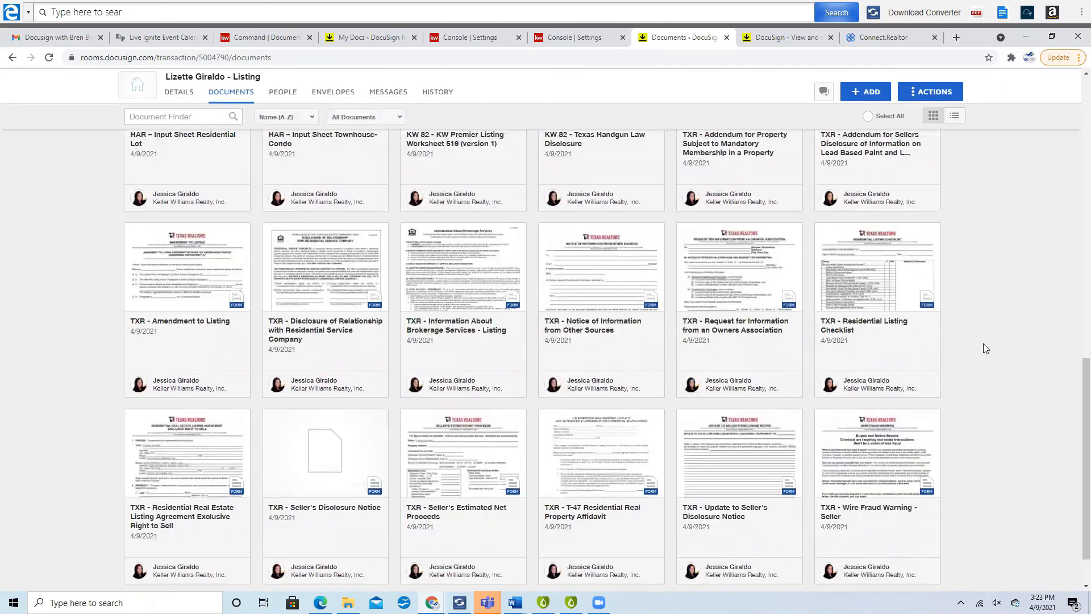
{"action": "scroll", "coordinate": [746, 393], "scroll_direction": "down", "scroll_amount": 1}
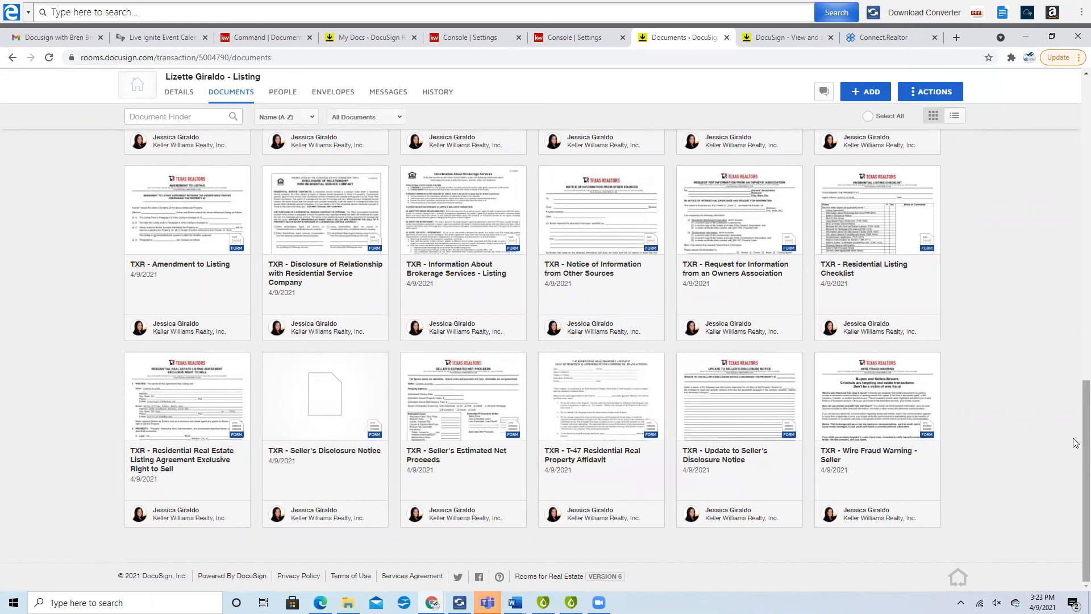
{"action": "scroll", "coordinate": [997, 413], "scroll_direction": "up", "scroll_amount": 3}
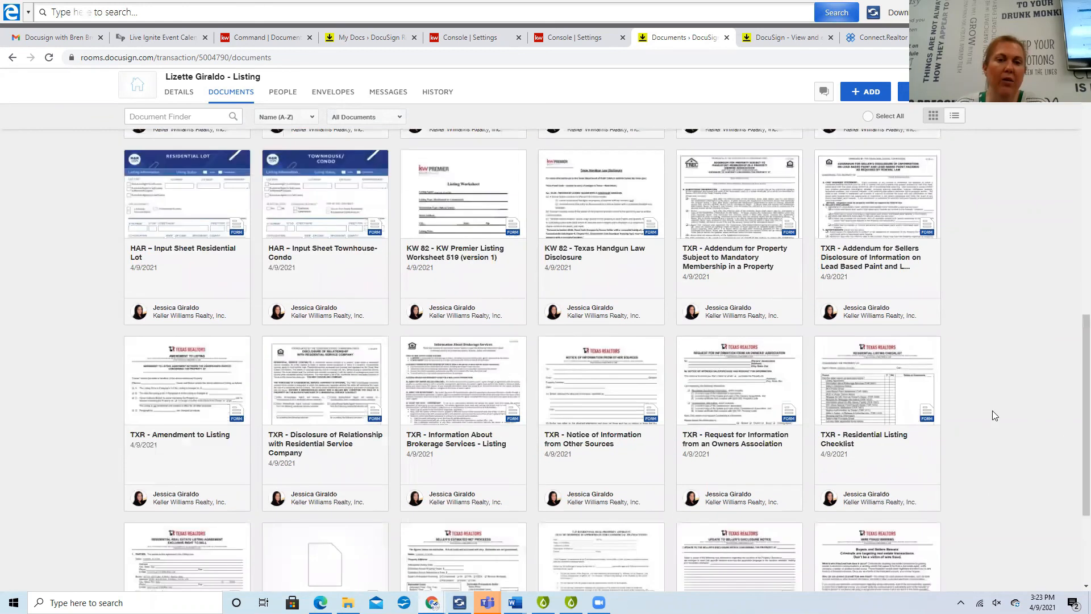
{"action": "scroll", "coordinate": [992, 411], "scroll_direction": "down", "scroll_amount": 3}
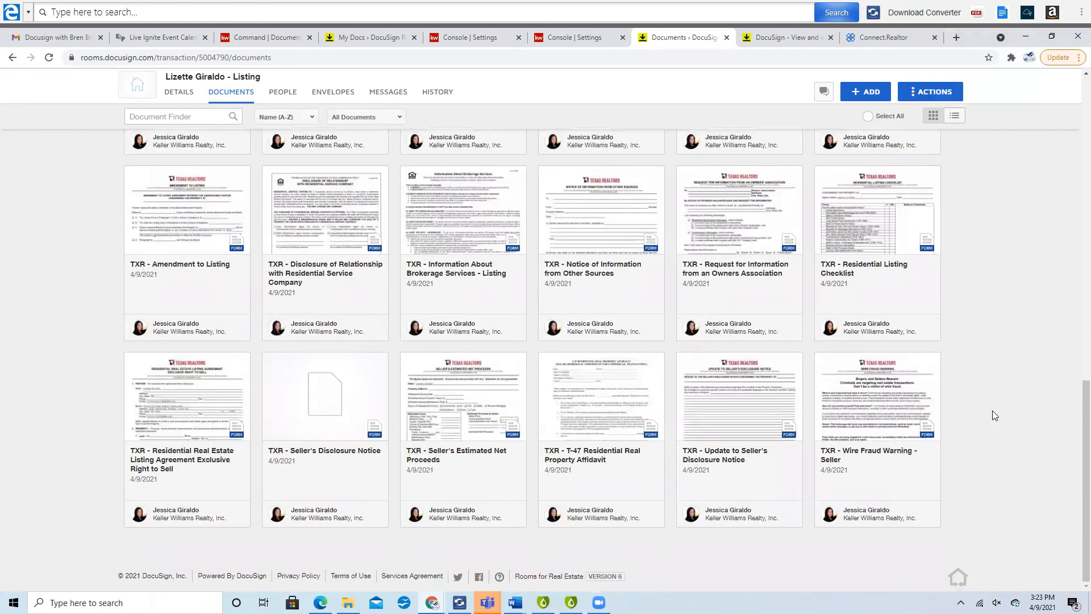
{"action": "scroll", "coordinate": [992, 411], "scroll_direction": "up", "scroll_amount": 1}
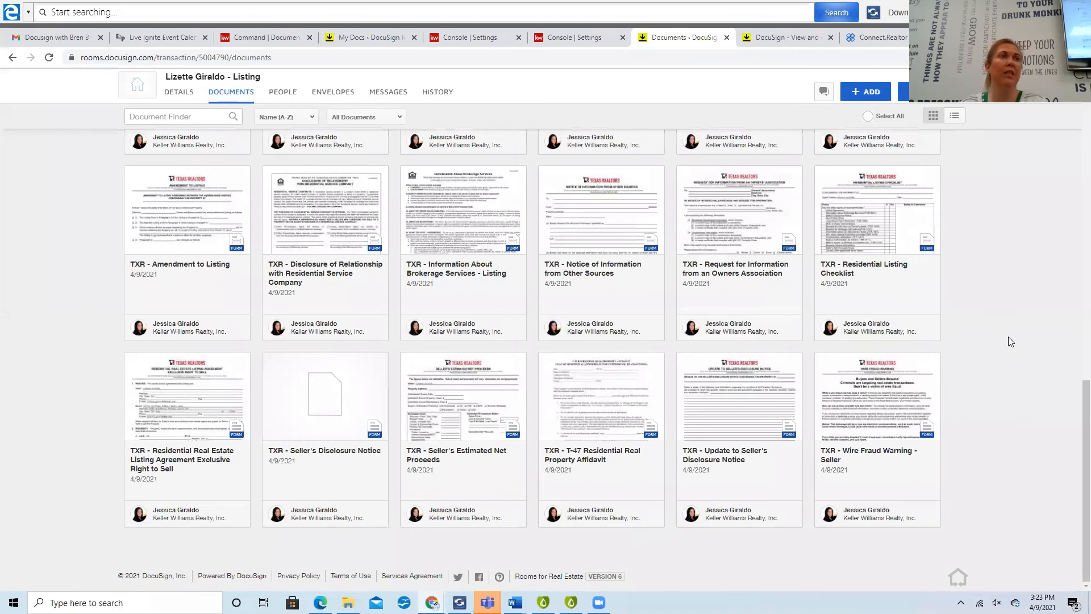
{"action": "scroll", "coordinate": [1009, 338], "scroll_direction": "up", "scroll_amount": 6}
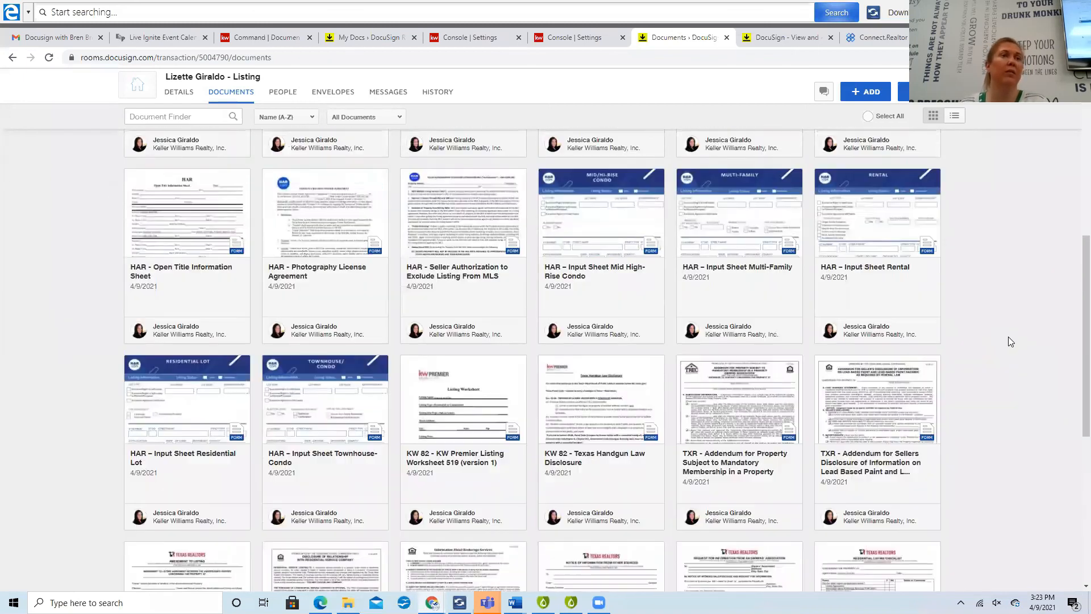
{"action": "scroll", "coordinate": [1009, 338], "scroll_direction": "up", "scroll_amount": 6}
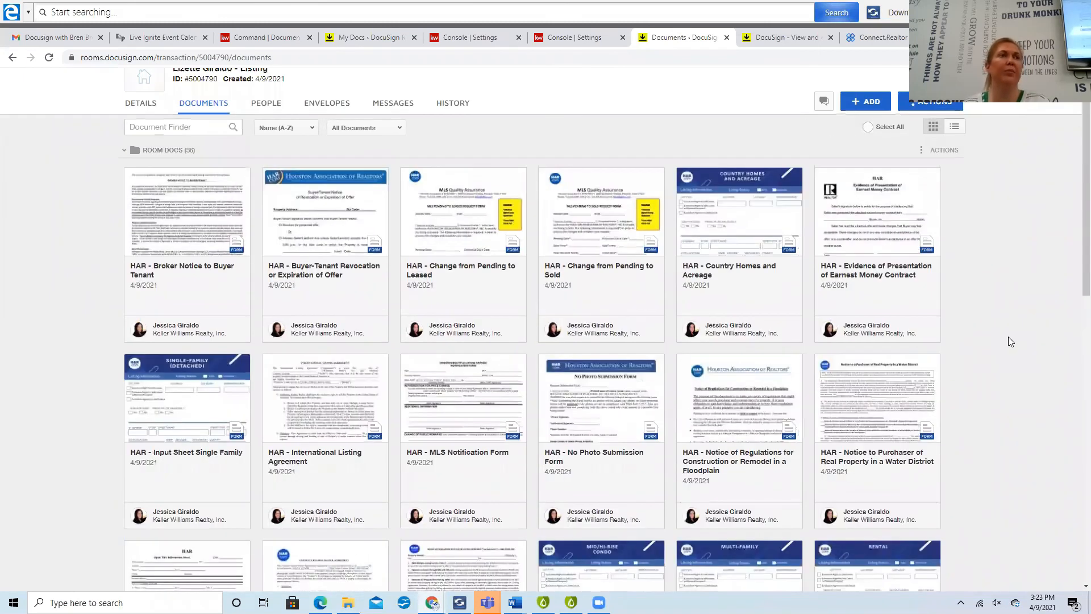
{"action": "scroll", "coordinate": [1009, 341], "scroll_direction": "up", "scroll_amount": 1}
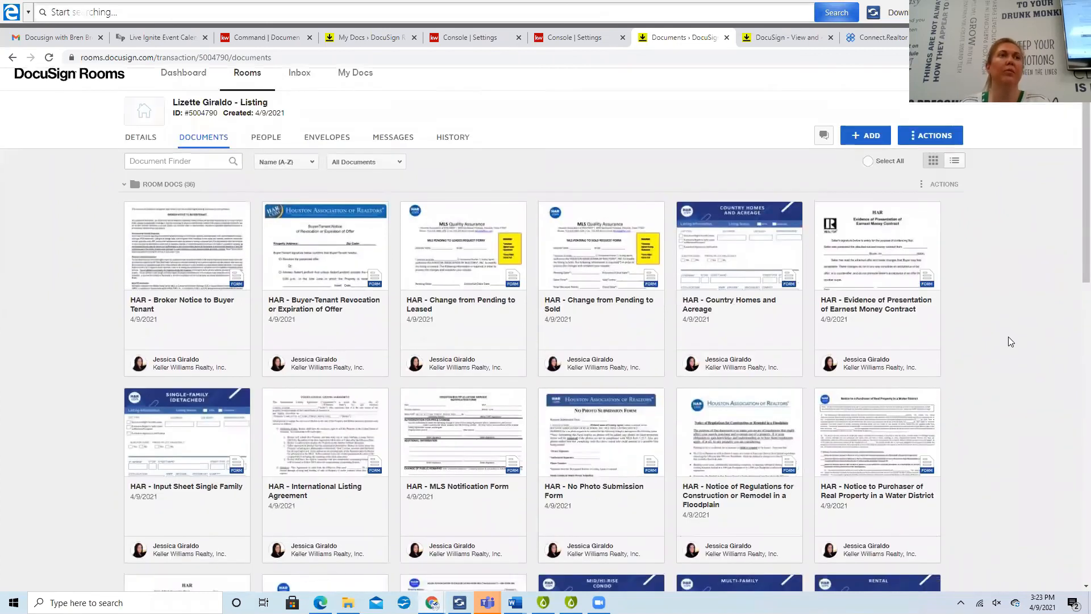
{"action": "scroll", "coordinate": [1009, 340], "scroll_direction": "down", "scroll_amount": 13}
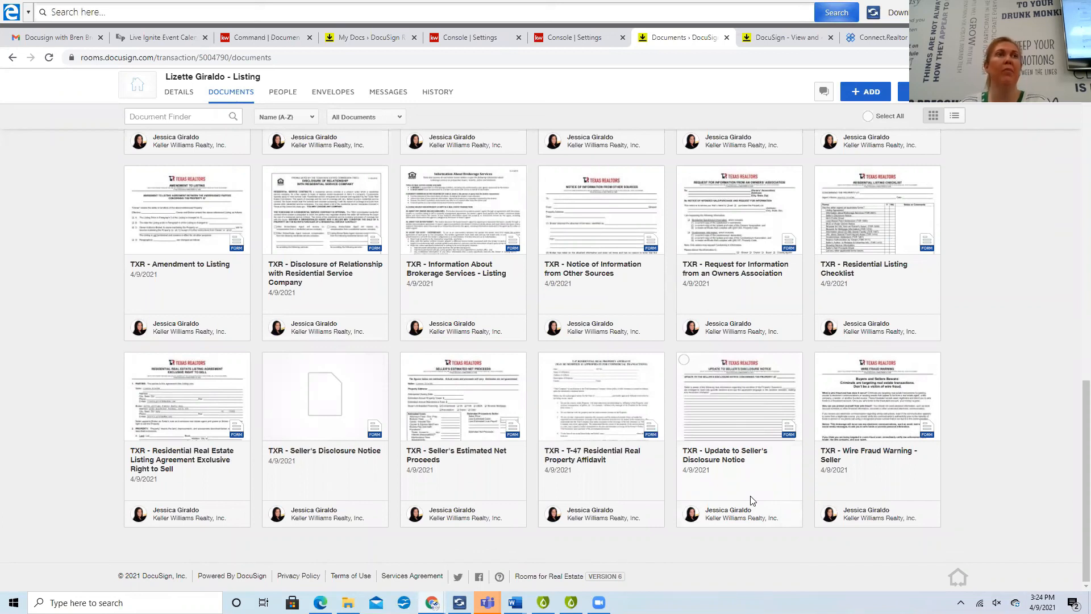
{"action": "scroll", "coordinate": [750, 500], "scroll_direction": "up", "scroll_amount": 6}
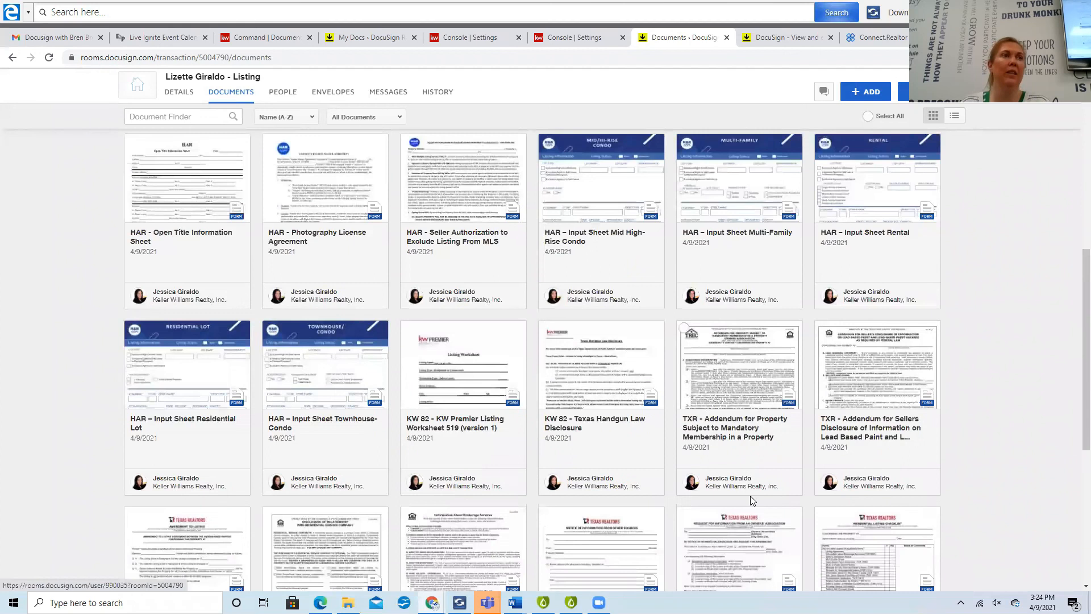
{"action": "scroll", "coordinate": [750, 496], "scroll_direction": "up", "scroll_amount": 3}
{"action": "scroll", "coordinate": [750, 498], "scroll_direction": "up", "scroll_amount": 3}
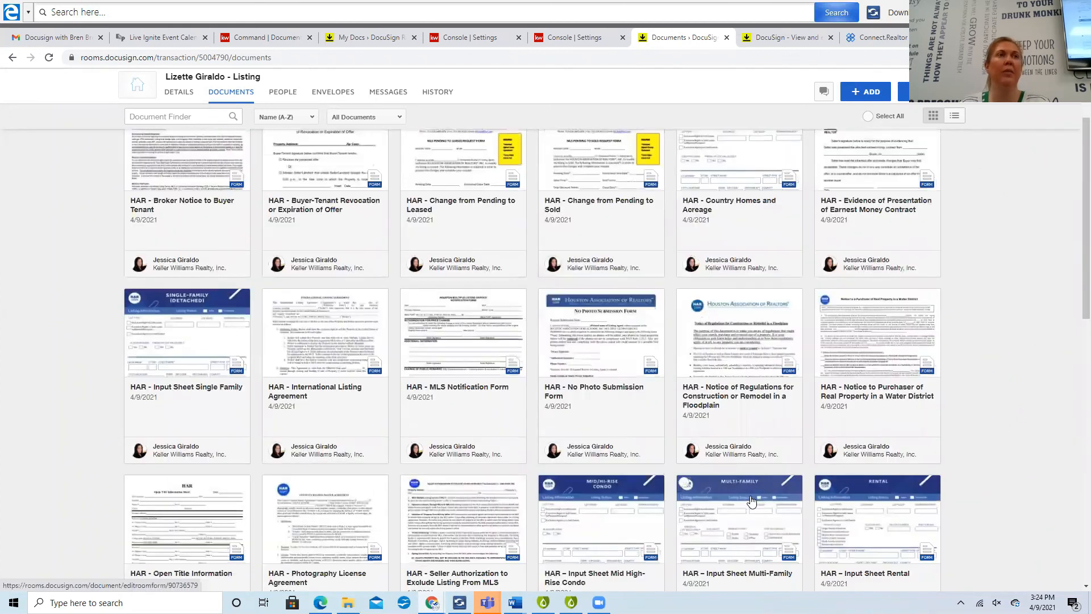
{"action": "scroll", "coordinate": [750, 500], "scroll_direction": "up", "scroll_amount": 3}
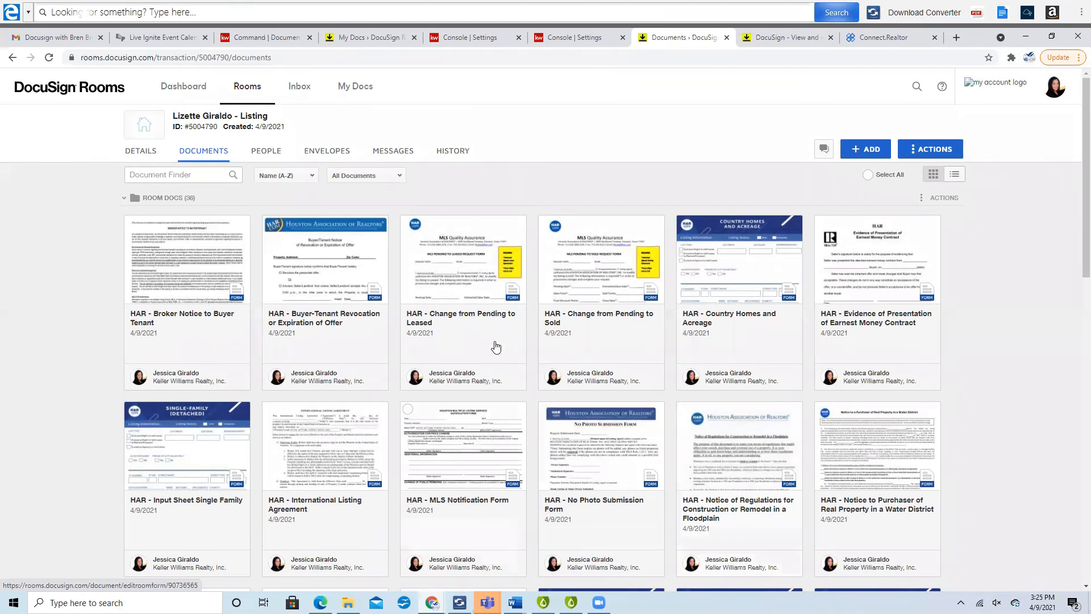
{"action": "scroll", "coordinate": [494, 345], "scroll_direction": "down", "scroll_amount": 4}
{"action": "scroll", "coordinate": [494, 346], "scroll_direction": "down", "scroll_amount": 15}
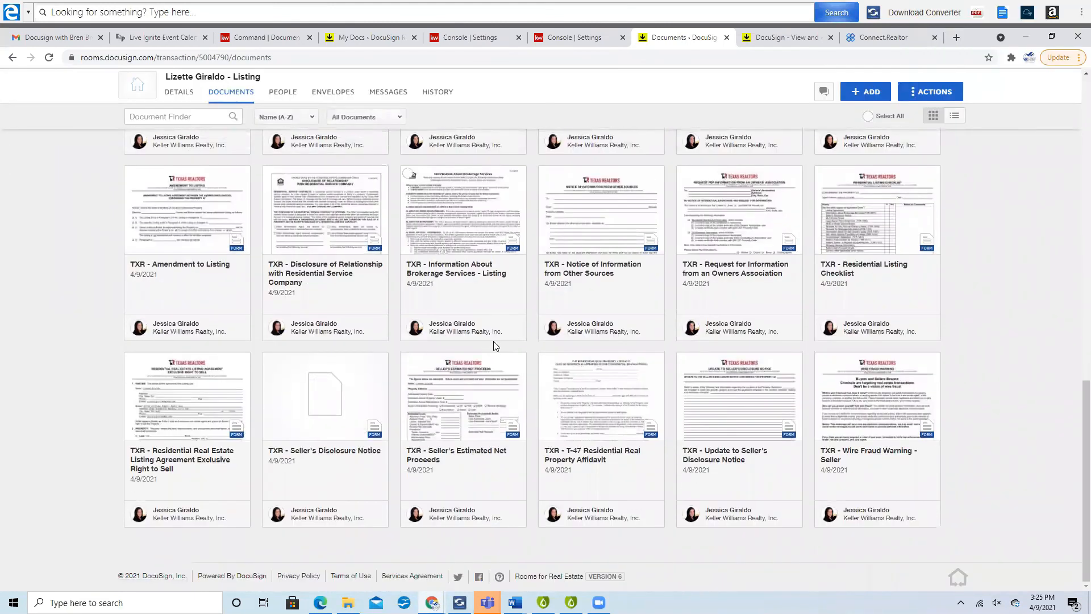
{"action": "scroll", "coordinate": [493, 344], "scroll_direction": "up", "scroll_amount": 1}
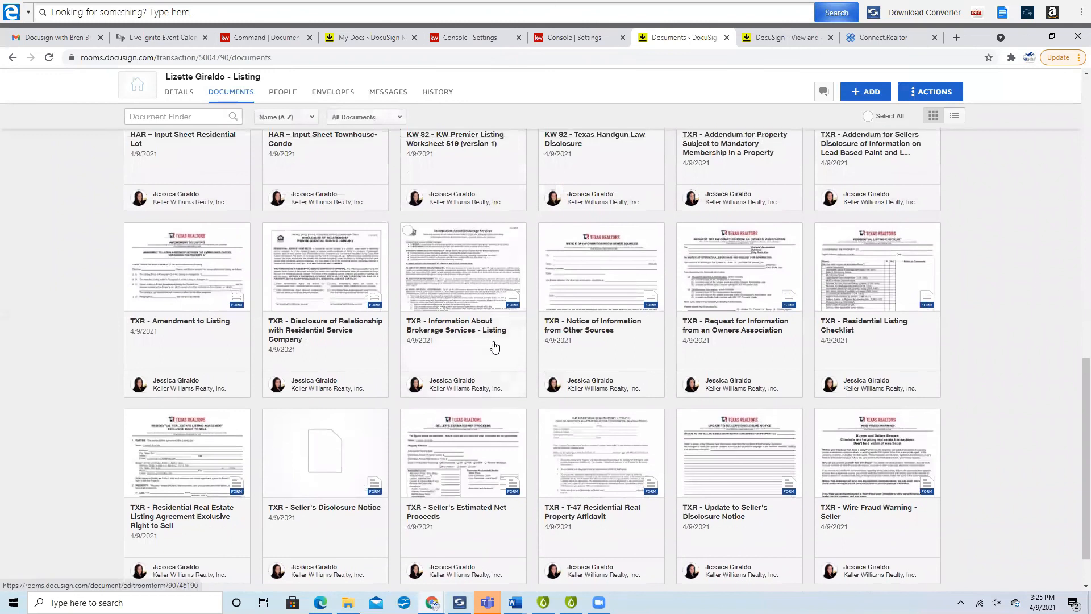